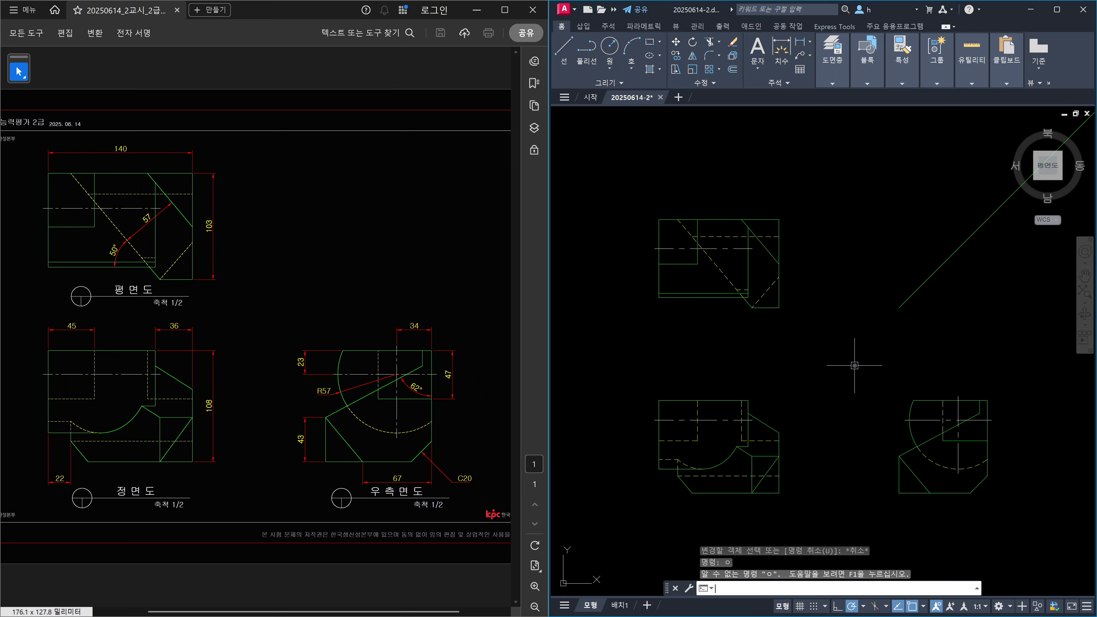
Open the Dimension Style Manager and preview the Standard dimension style
key(Return)
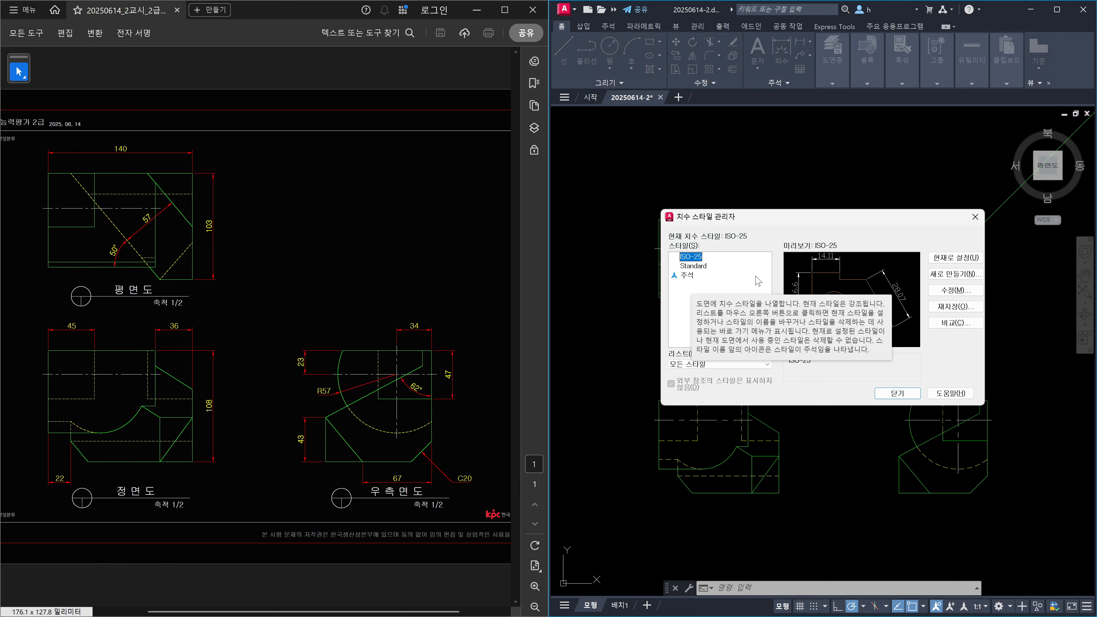
click(705, 266)
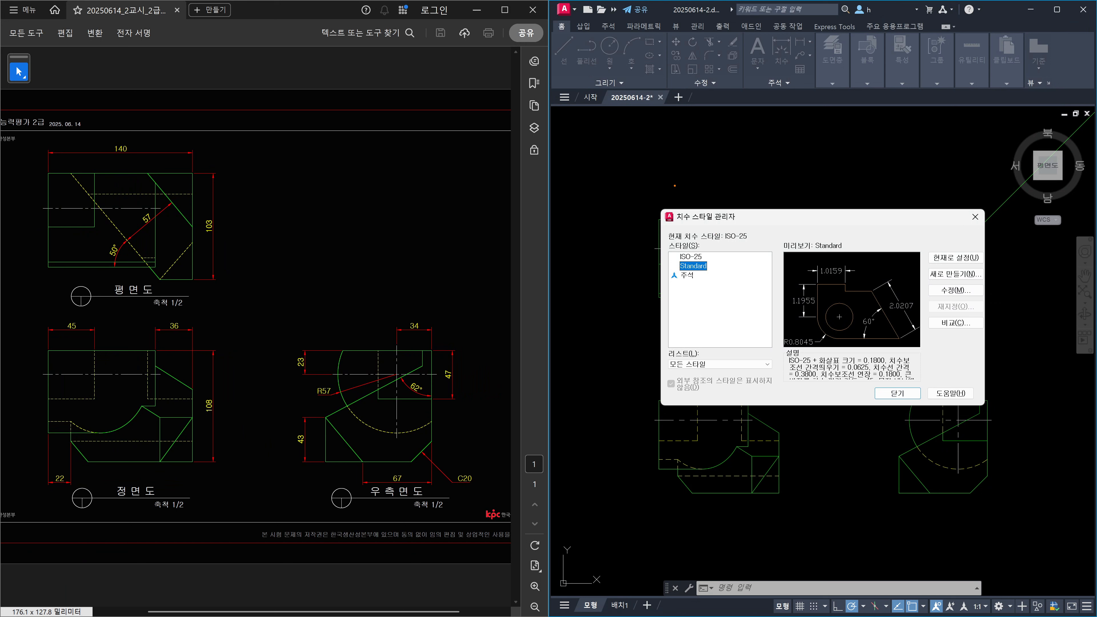
drag(671, 191, 690, 191)
drag(777, 155, 777, 186)
mouse_move(793, 158)
mouse_down()
mouse_move(778, 172)
mouse_move(825, 191)
mouse_move(847, 271)
mouse_move(864, 247)
mouse_up()
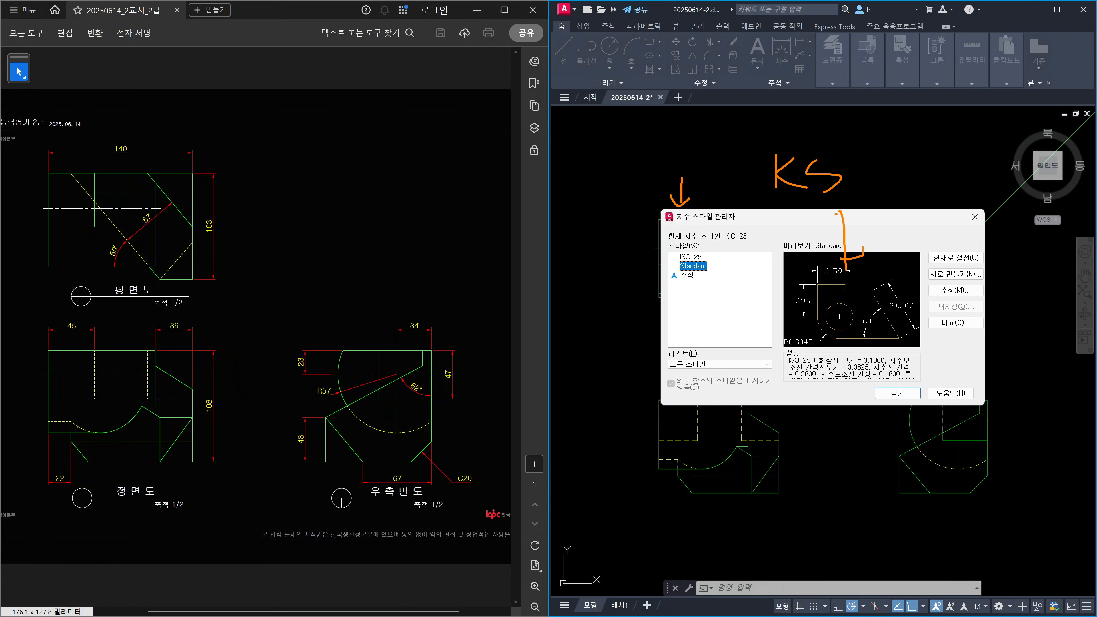
mouse_move(835, 212)
mouse_down()
mouse_move(864, 209)
mouse_move(887, 247)
mouse_up()
drag(925, 214, 950, 211)
mouse_move(888, 169)
mouse_down()
mouse_move(963, 189)
mouse_move(958, 199)
mouse_up()
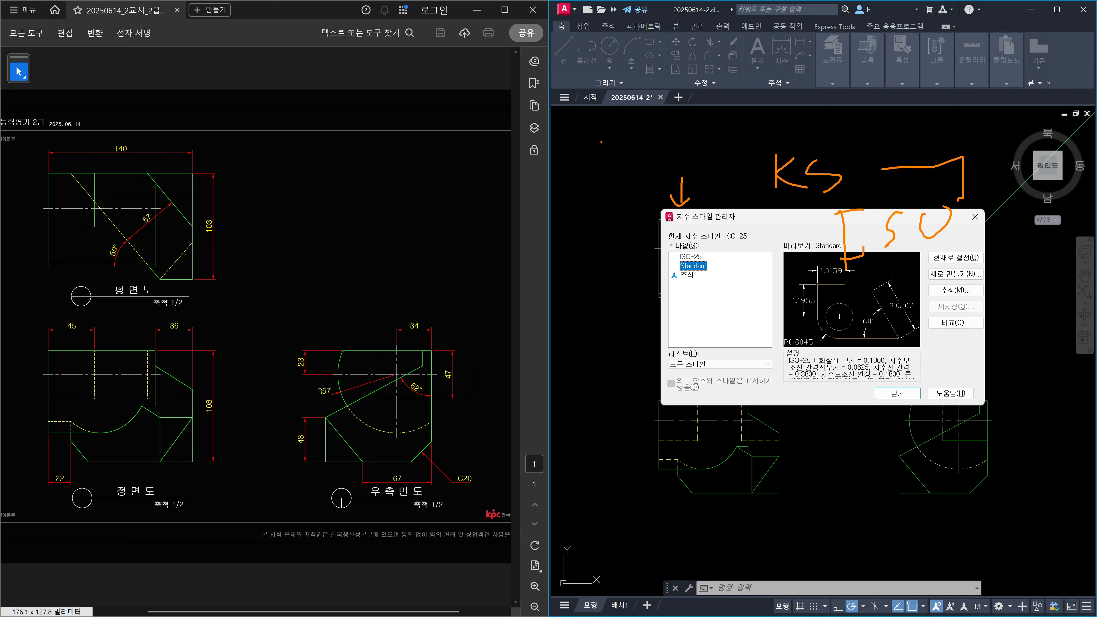
drag(601, 142, 603, 132)
drag(644, 169, 646, 171)
mouse_move(675, 132)
mouse_down()
mouse_move(741, 147)
mouse_move(730, 154)
mouse_up()
mouse_move(730, 126)
mouse_down()
mouse_move(778, 128)
mouse_move(760, 143)
mouse_up()
click(745, 143)
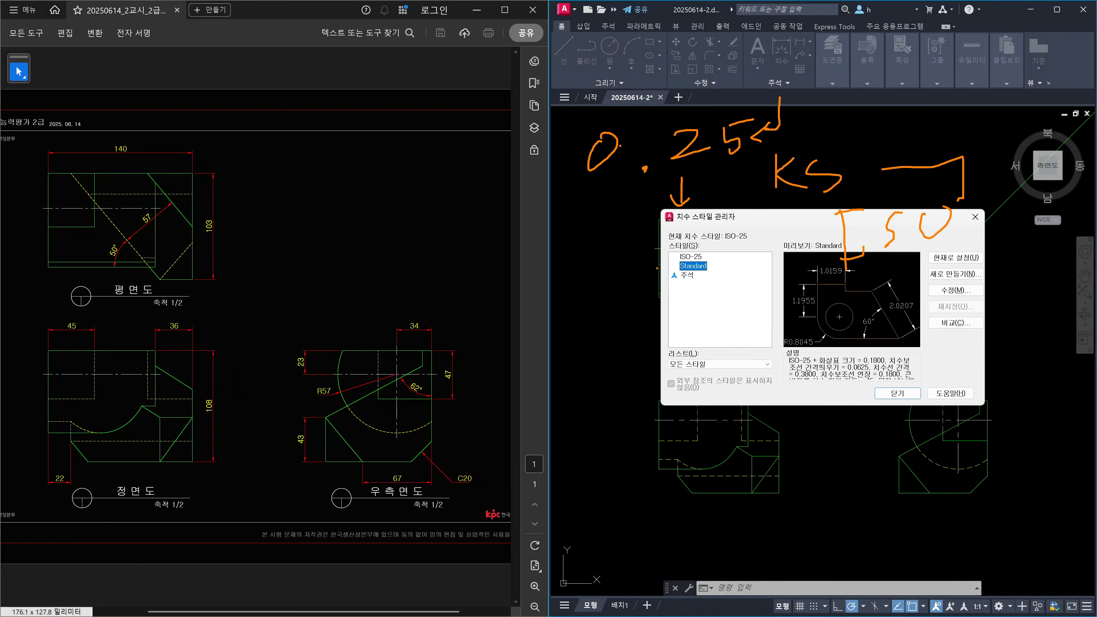
mouse_move(681, 263)
mouse_down()
mouse_move(704, 262)
mouse_move(708, 159)
mouse_move(725, 188)
mouse_up()
drag(731, 227, 717, 264)
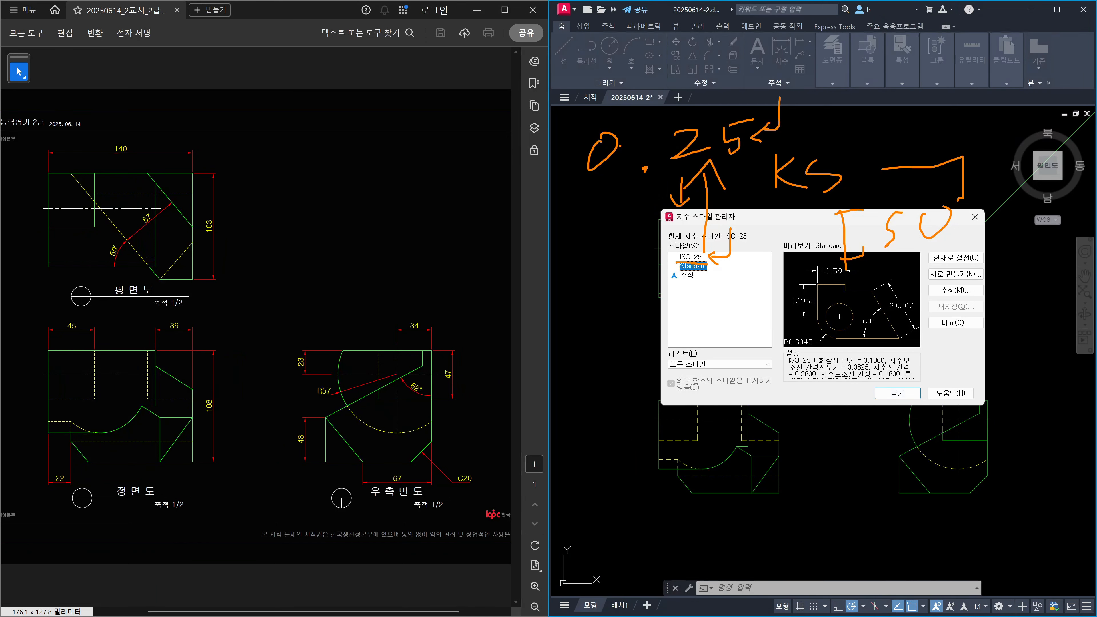
key(Escape)
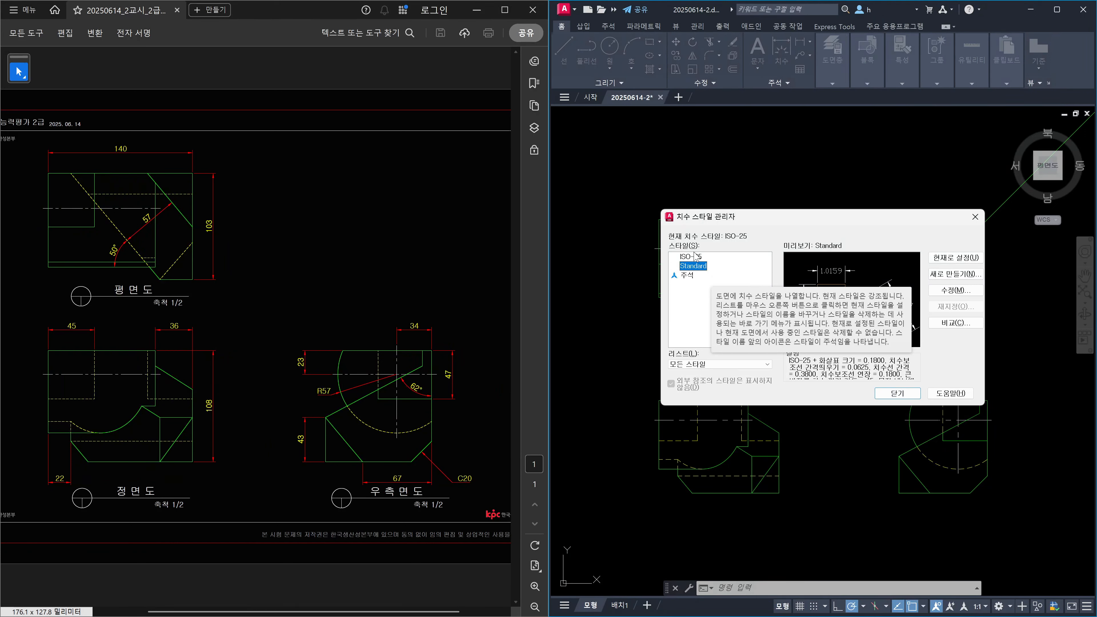
Open the ISO-25 dimension style for modification and show its dimension line and extension line settings
click(694, 258)
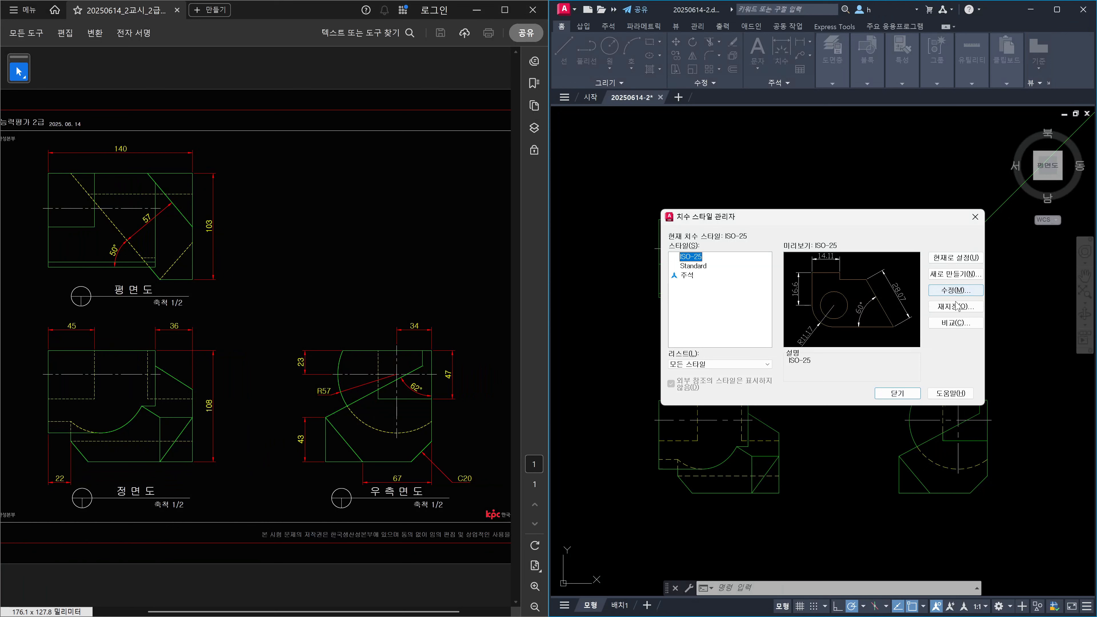
click(945, 312)
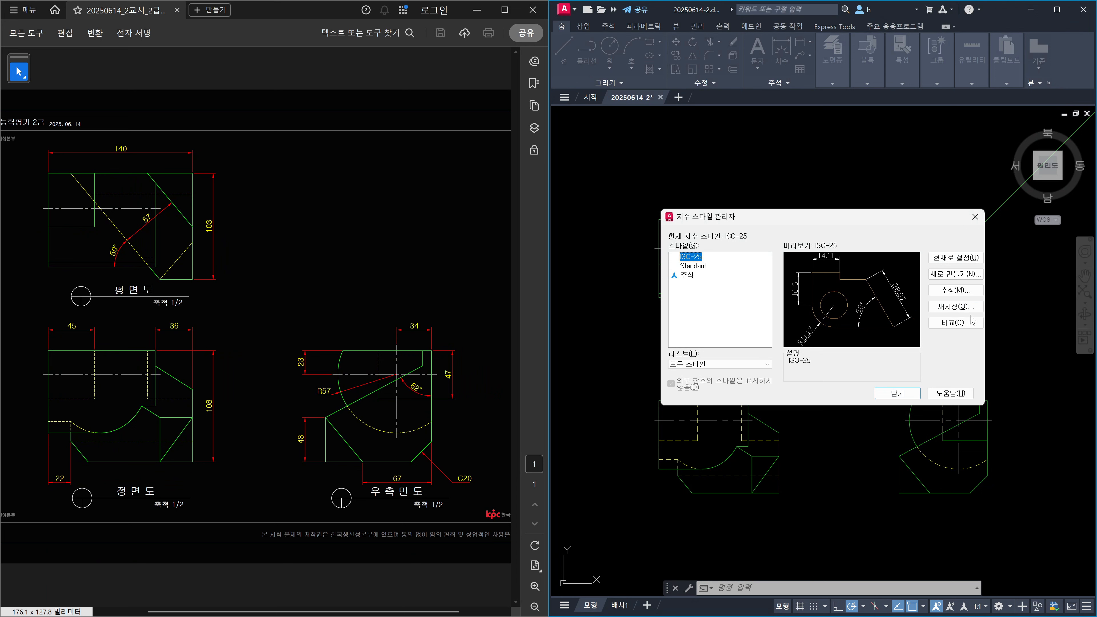
click(966, 296)
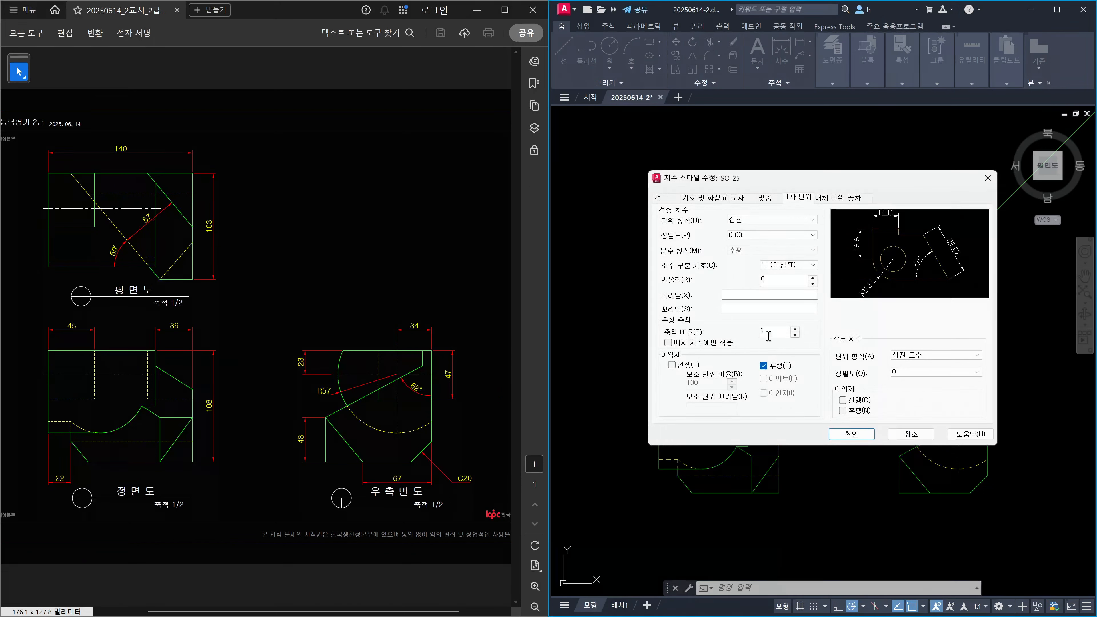
click(660, 198)
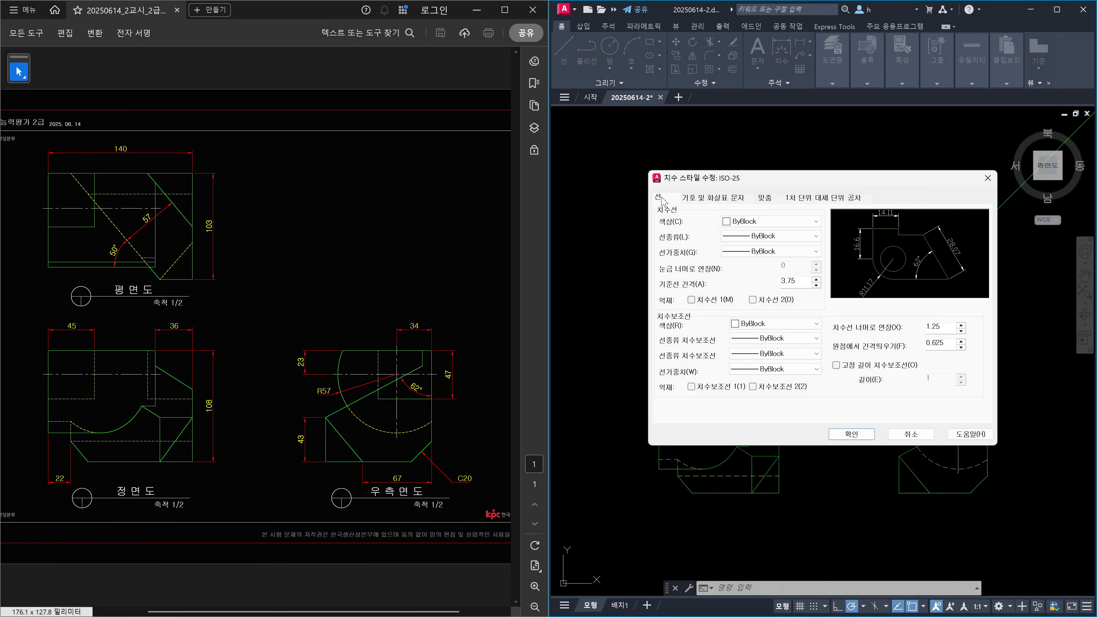
mouse_move(697, 221)
mouse_down()
mouse_move(717, 221)
mouse_move(701, 239)
mouse_up()
drag(406, 302, 409, 322)
drag(384, 186, 402, 232)
mouse_move(421, 190)
mouse_down()
mouse_move(431, 214)
mouse_move(420, 229)
mouse_up()
drag(396, 231, 434, 230)
drag(423, 232, 423, 263)
mouse_move(499, 181)
mouse_down()
mouse_move(502, 210)
mouse_move(507, 201)
mouse_up()
drag(511, 183, 511, 201)
drag(501, 195, 533, 205)
drag(525, 198, 536, 196)
mouse_move(573, 162)
mouse_down()
mouse_move(558, 197)
mouse_move(566, 210)
mouse_up()
mouse_move(543, 224)
mouse_down()
mouse_move(554, 225)
mouse_move(560, 258)
mouse_up()
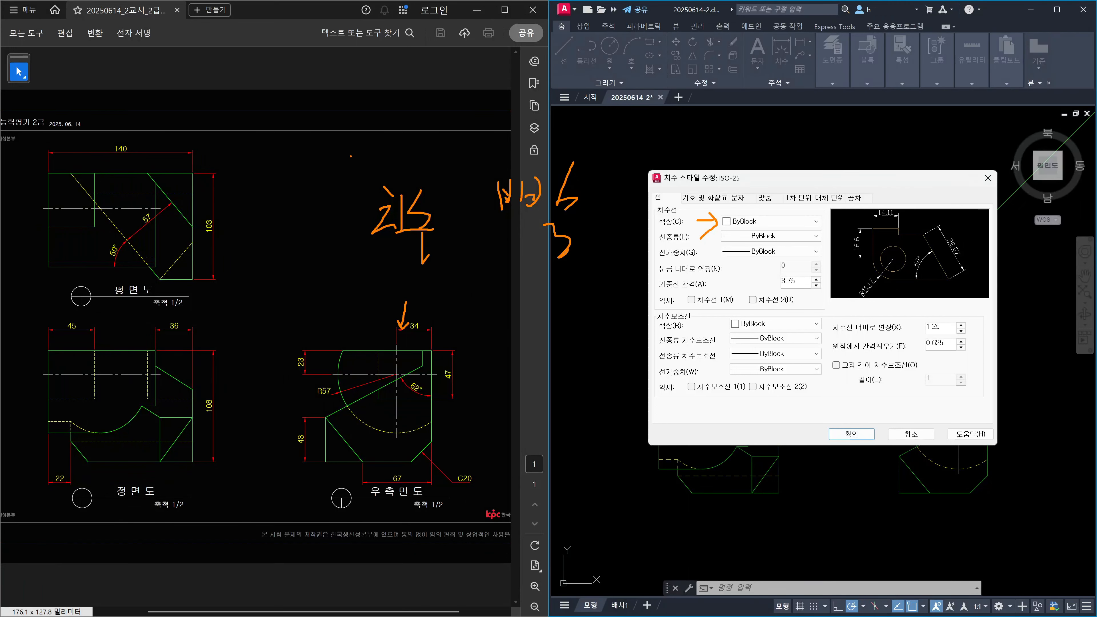
mouse_move(334, 103)
mouse_down()
mouse_move(339, 136)
mouse_move(386, 129)
mouse_up()
mouse_move(389, 75)
mouse_down()
mouse_move(395, 114)
mouse_move(447, 68)
mouse_move(437, 108)
mouse_up()
drag(424, 111, 470, 99)
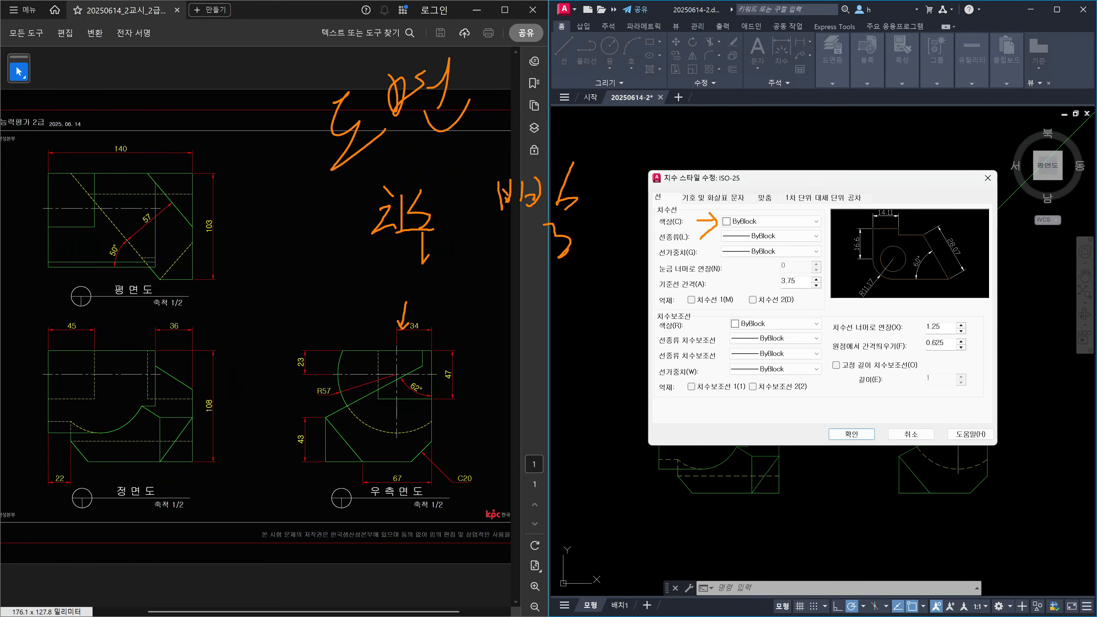
mouse_move(469, 41)
mouse_down()
mouse_move(498, 65)
mouse_move(516, 51)
mouse_up()
mouse_move(487, 91)
mouse_down()
mouse_move(526, 63)
mouse_move(500, 113)
mouse_up()
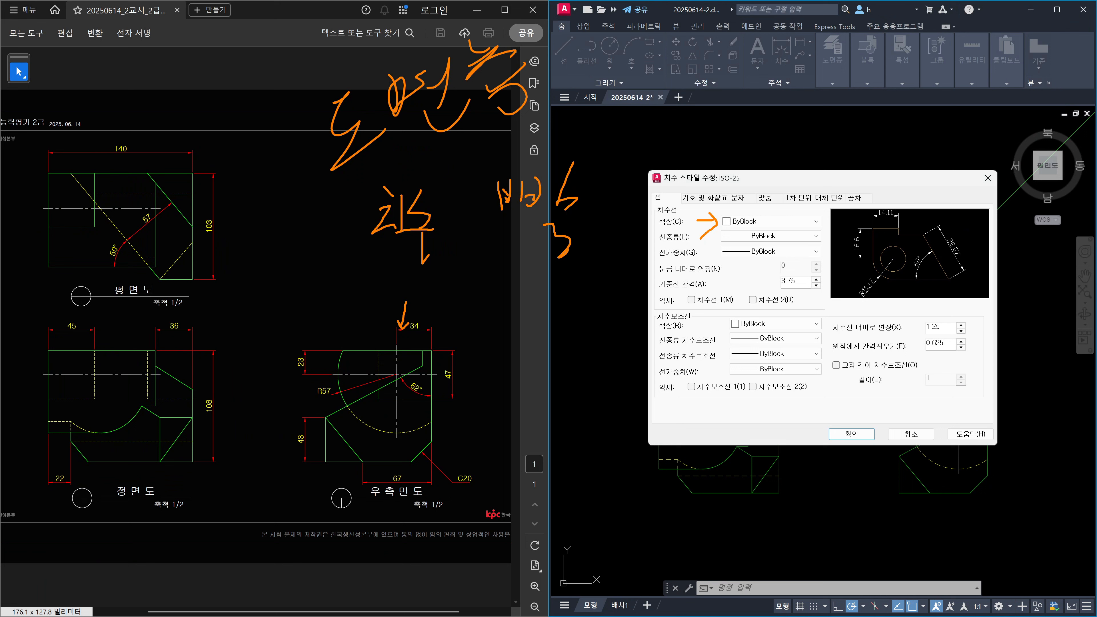
mouse_move(783, 130)
mouse_down()
mouse_move(743, 199)
mouse_move(754, 210)
mouse_up()
drag(704, 204, 819, 266)
mouse_move(815, 193)
mouse_down()
mouse_move(671, 317)
mouse_move(633, 382)
mouse_up()
drag(706, 332, 717, 364)
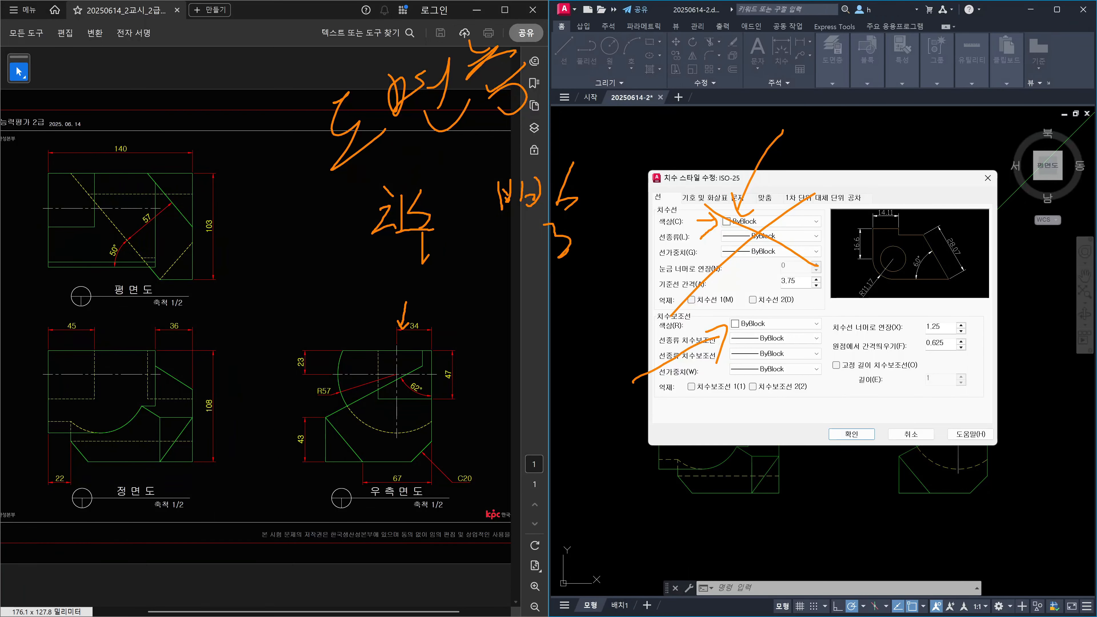
mouse_move(338, 343)
mouse_down()
mouse_move(305, 345)
mouse_move(334, 395)
mouse_move(270, 348)
mouse_up()
drag(350, 269, 320, 333)
mouse_move(320, 333)
mouse_down()
mouse_move(359, 297)
mouse_move(463, 271)
mouse_move(446, 297)
mouse_up()
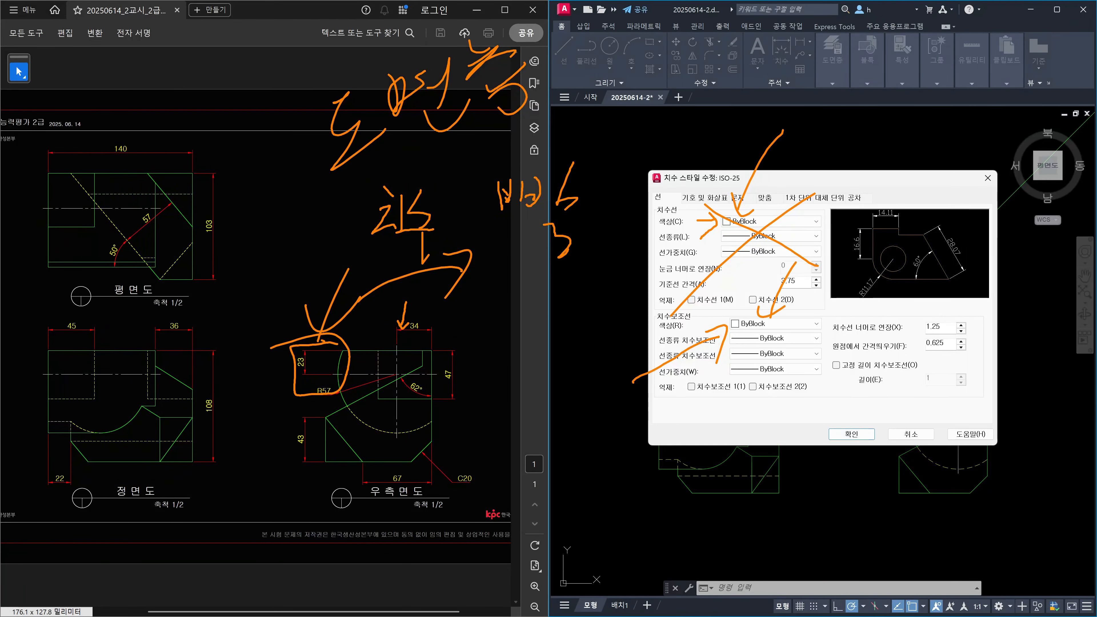
mouse_move(835, 137)
mouse_down()
mouse_move(769, 196)
mouse_move(803, 191)
mouse_up()
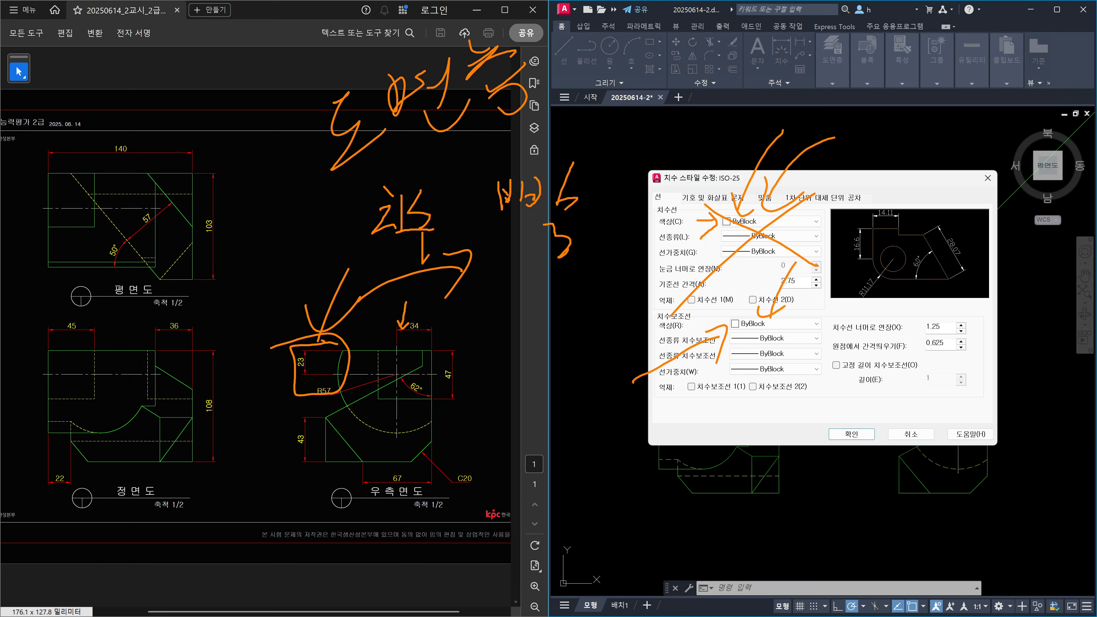
mouse_move(766, 268)
mouse_down()
mouse_move(759, 288)
mouse_move(777, 292)
mouse_up()
drag(710, 207, 831, 364)
drag(821, 180, 617, 479)
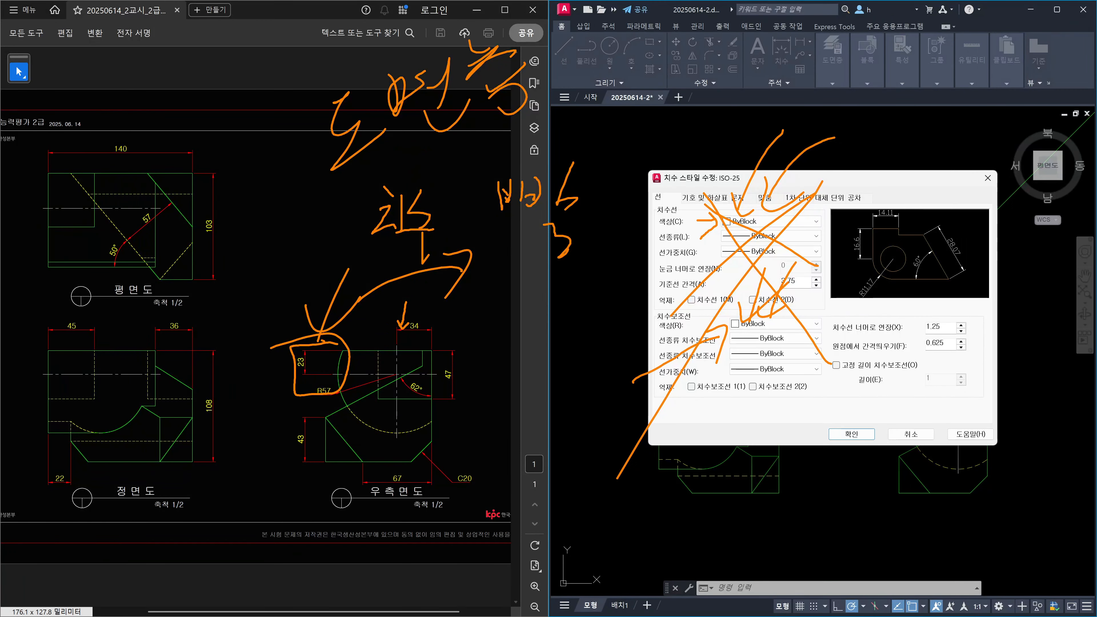
drag(814, 147, 759, 215)
mouse_move(766, 164)
mouse_down()
mouse_move(796, 207)
mouse_move(764, 303)
mouse_move(815, 291)
mouse_up()
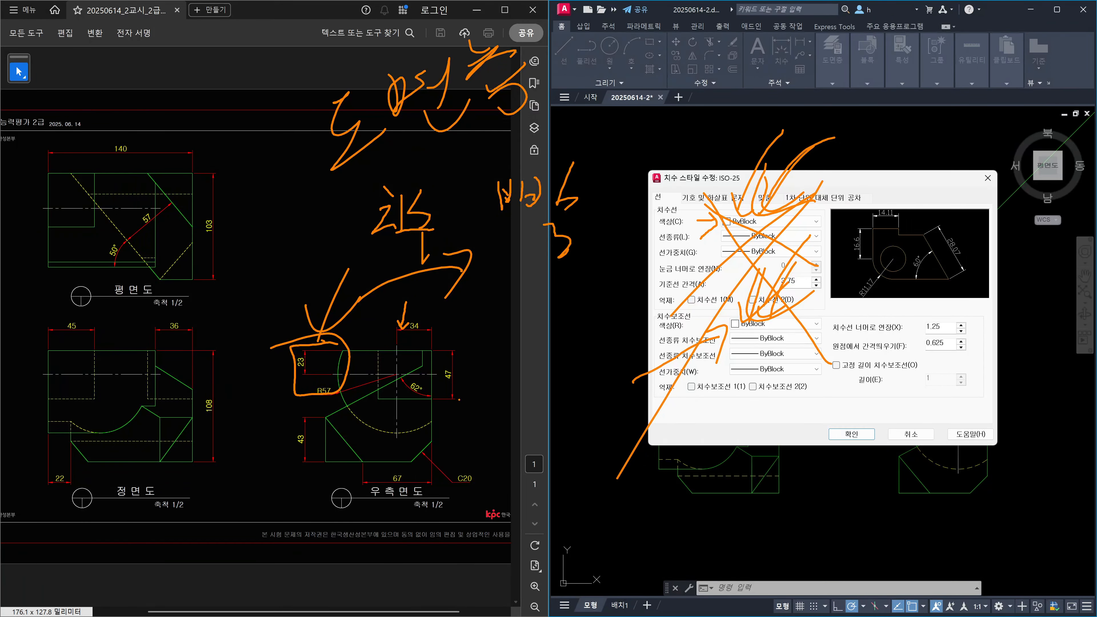
mouse_move(460, 402)
mouse_down()
mouse_move(433, 342)
mouse_move(456, 423)
mouse_up()
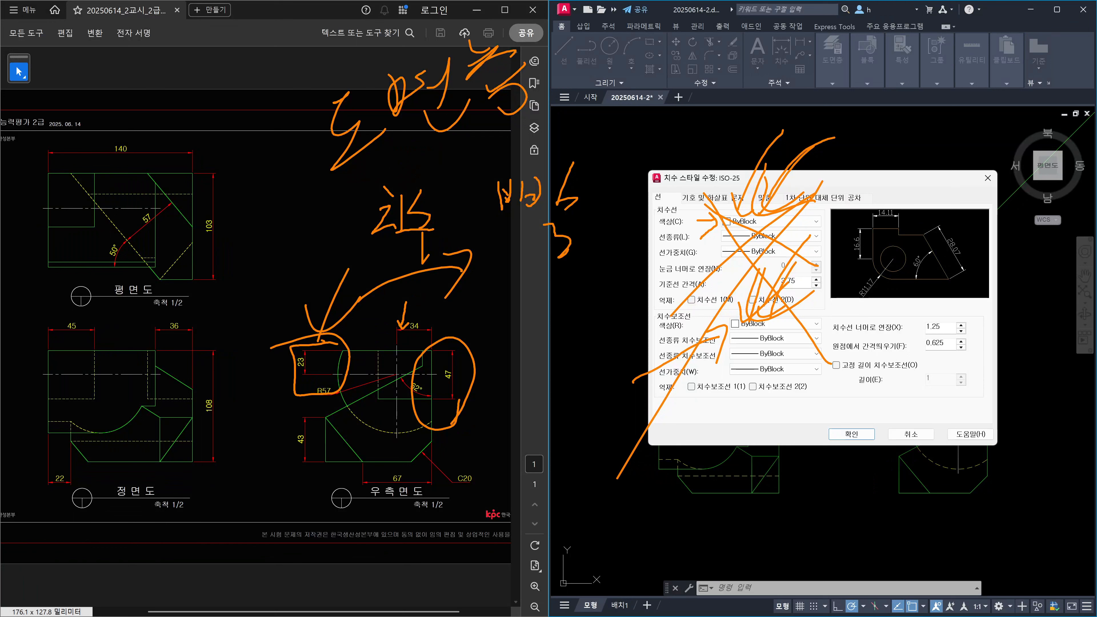
mouse_move(551, 318)
mouse_down()
mouse_move(487, 360)
mouse_move(547, 345)
mouse_up()
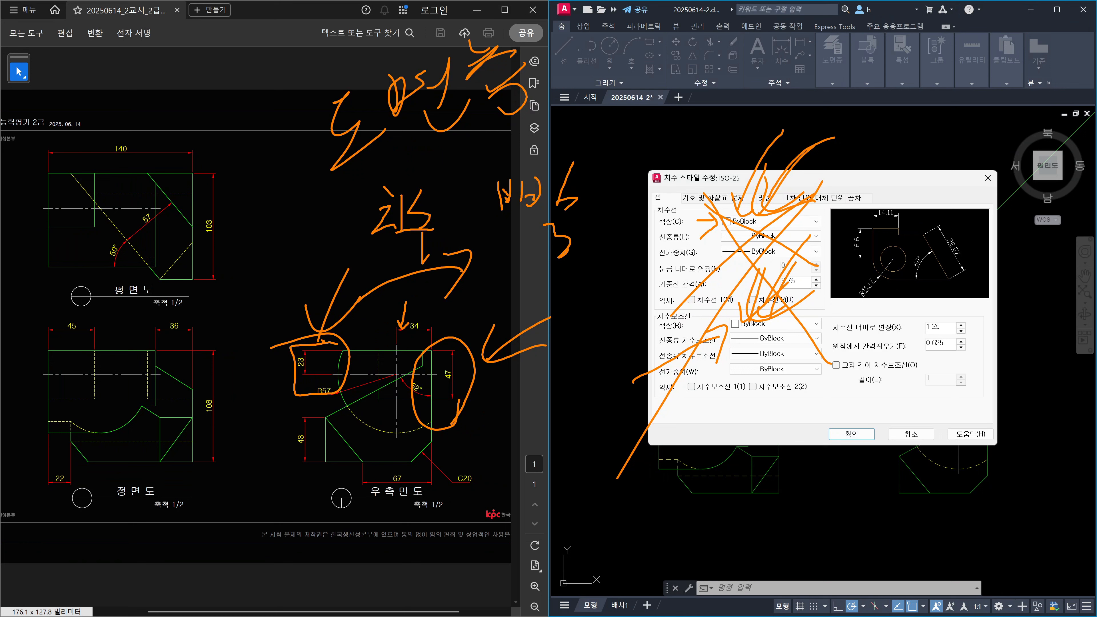
mouse_move(617, 249)
mouse_down()
mouse_move(685, 218)
mouse_move(665, 287)
mouse_up()
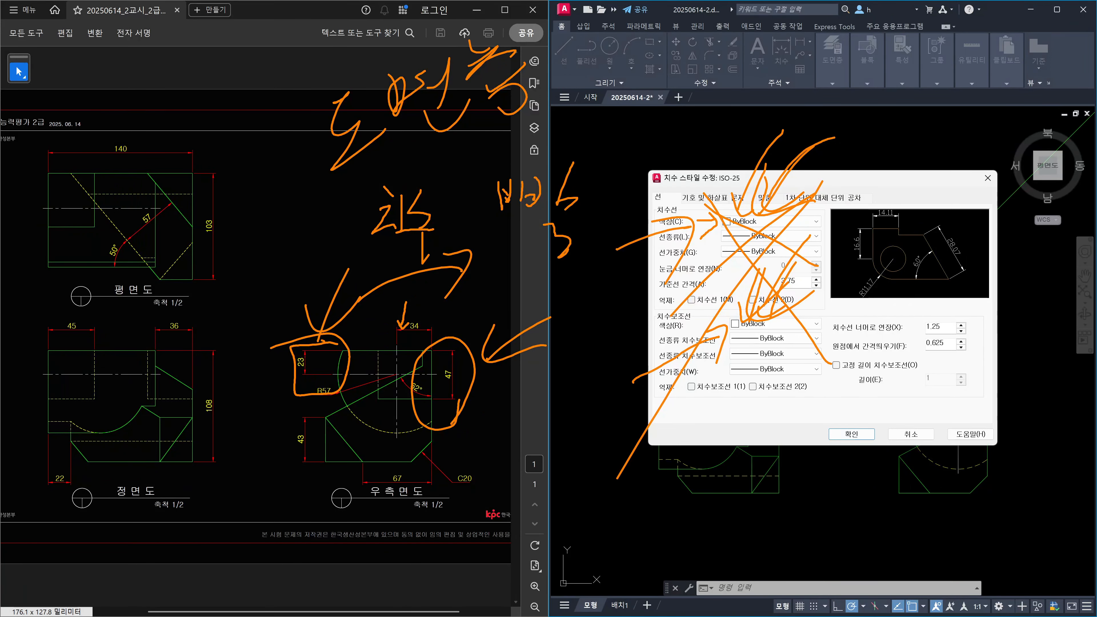
drag(666, 207, 807, 361)
drag(800, 212, 646, 405)
drag(667, 218, 803, 373)
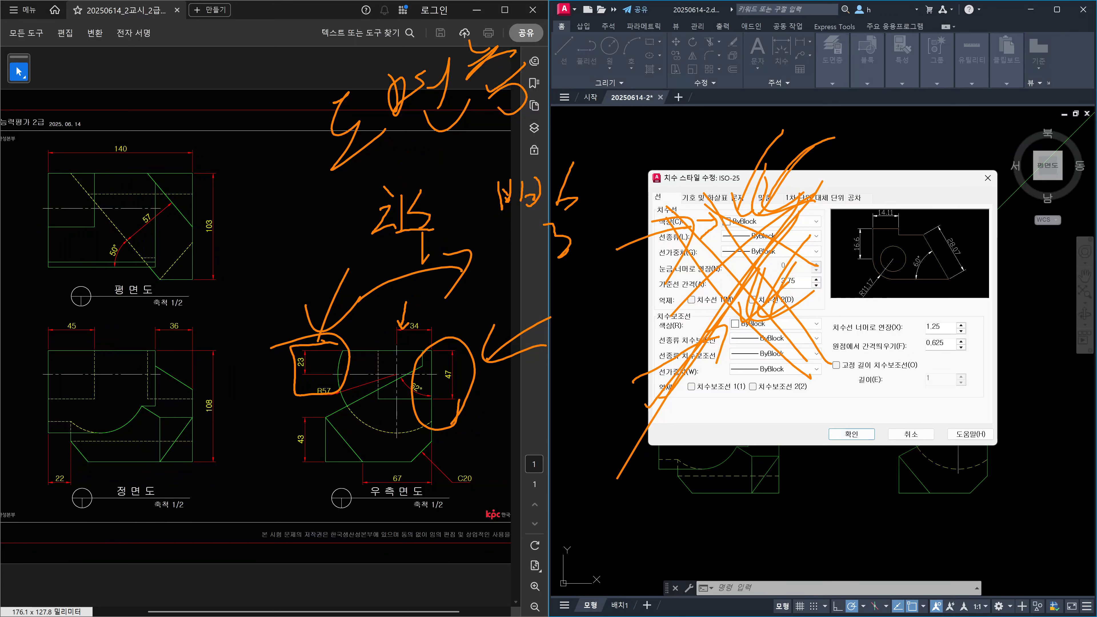
drag(825, 334, 989, 338)
drag(828, 360, 975, 357)
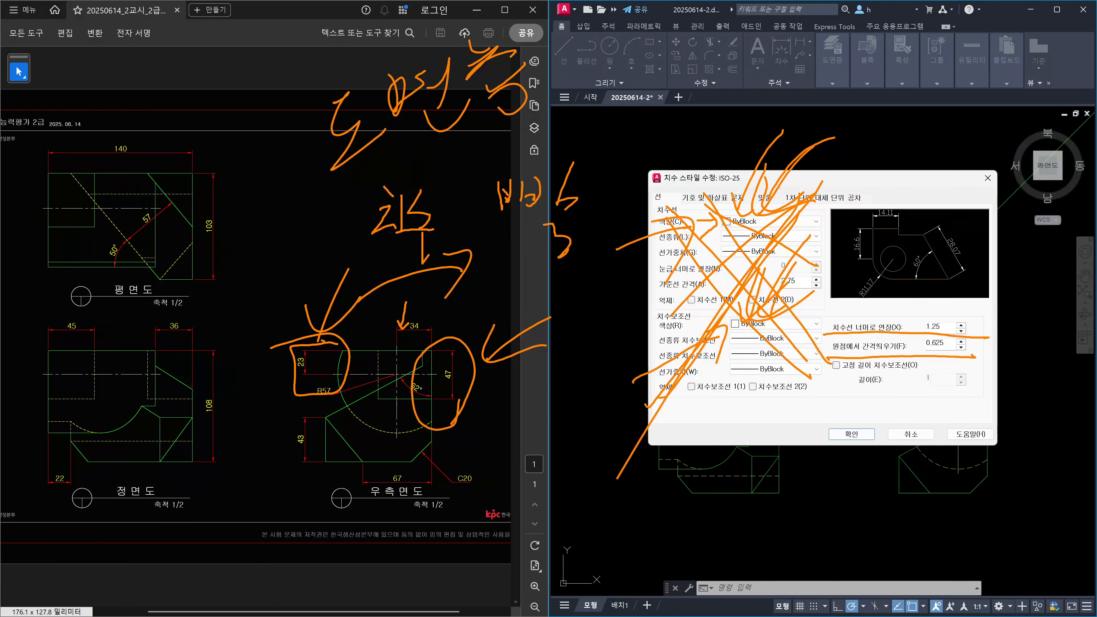
drag(973, 317, 970, 357)
mouse_move(878, 394)
mouse_down()
mouse_move(915, 358)
mouse_move(924, 372)
mouse_up()
mouse_move(880, 279)
mouse_down()
mouse_move(920, 310)
mouse_move(931, 279)
mouse_up()
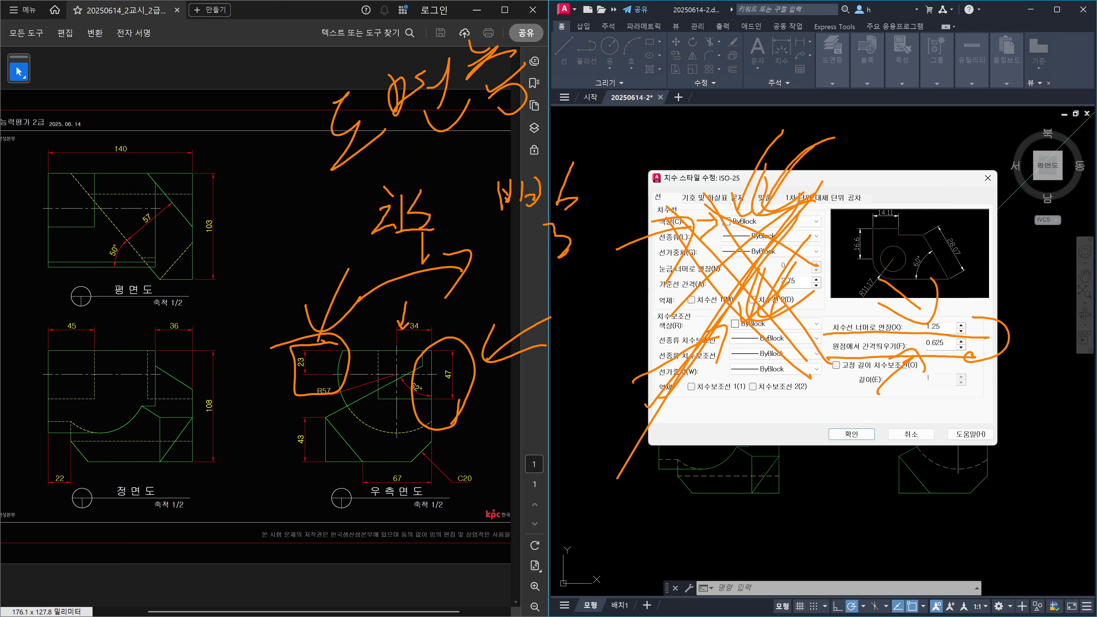
drag(866, 145, 974, 159)
click(917, 169)
mouse_move(990, 114)
mouse_down()
mouse_move(1001, 153)
mouse_move(1035, 116)
mouse_up()
mouse_move(819, 332)
mouse_down()
mouse_move(898, 340)
mouse_move(889, 303)
mouse_up()
mouse_move(971, 269)
mouse_down()
mouse_move(938, 324)
mouse_move(989, 293)
mouse_up()
mouse_move(872, 392)
mouse_down()
mouse_move(925, 342)
mouse_move(904, 396)
mouse_up()
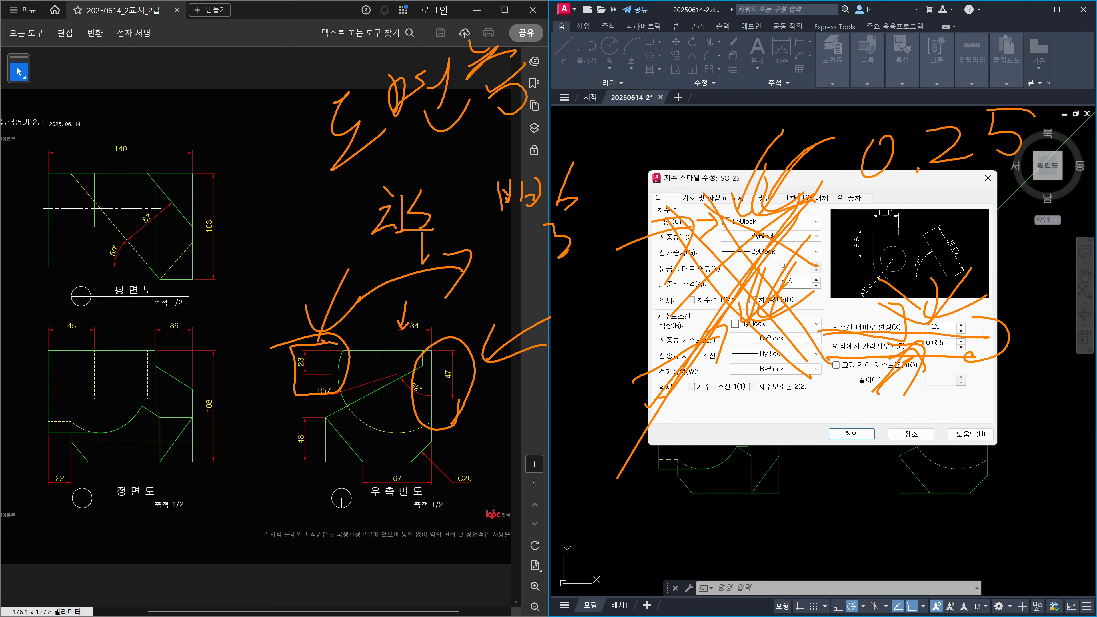
drag(924, 332, 967, 384)
drag(971, 319, 882, 416)
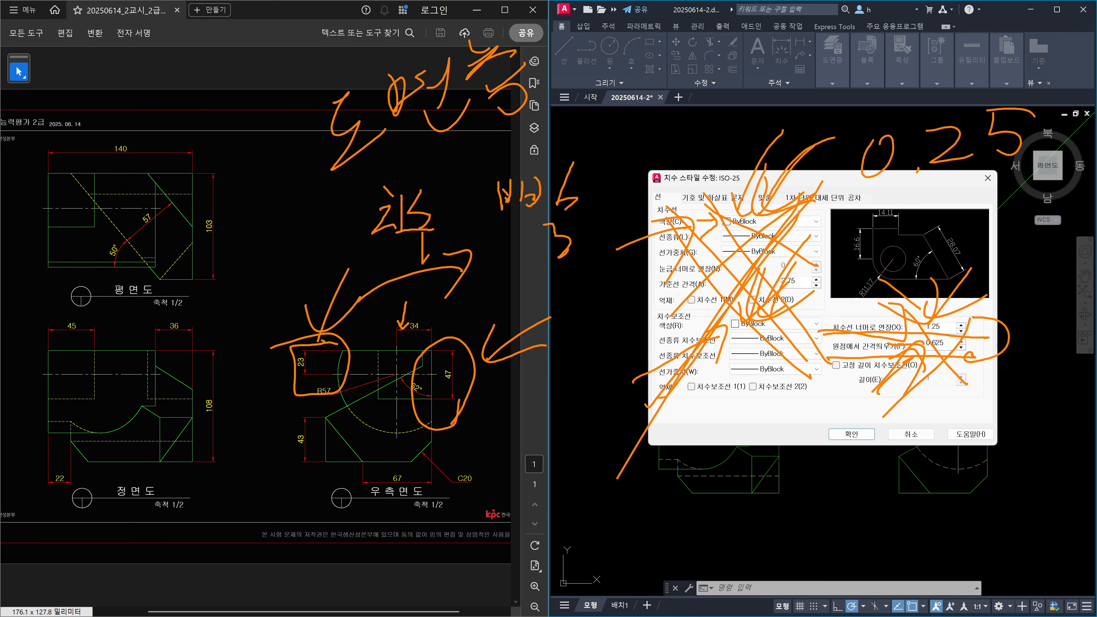
drag(525, 443, 609, 516)
drag(590, 418, 485, 616)
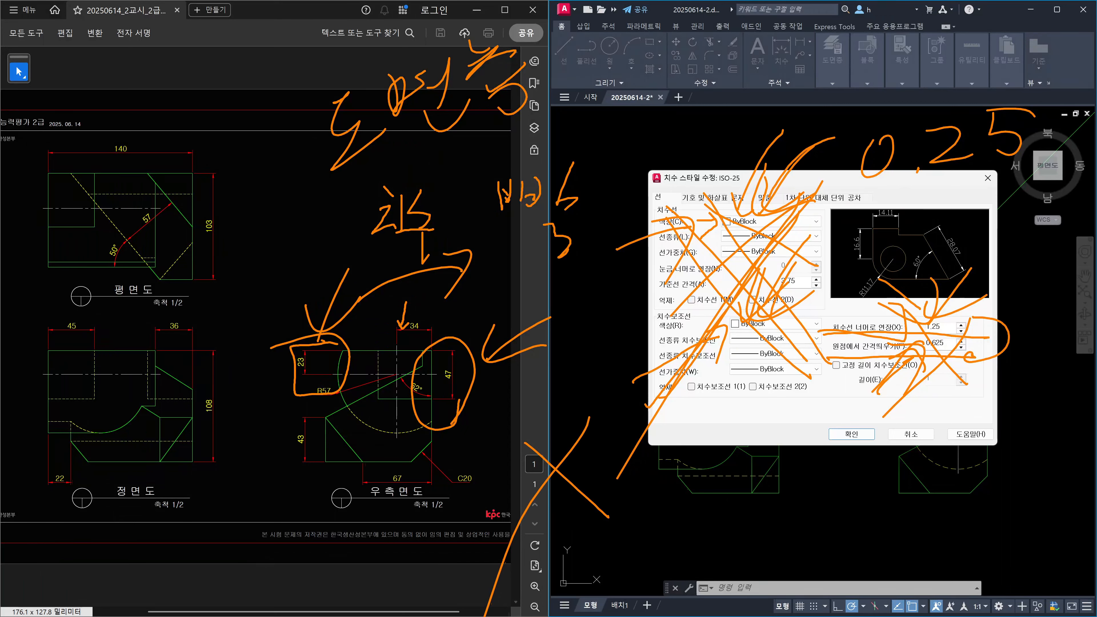
mouse_move(383, 150)
mouse_down()
mouse_move(171, 446)
mouse_move(150, 513)
mouse_up()
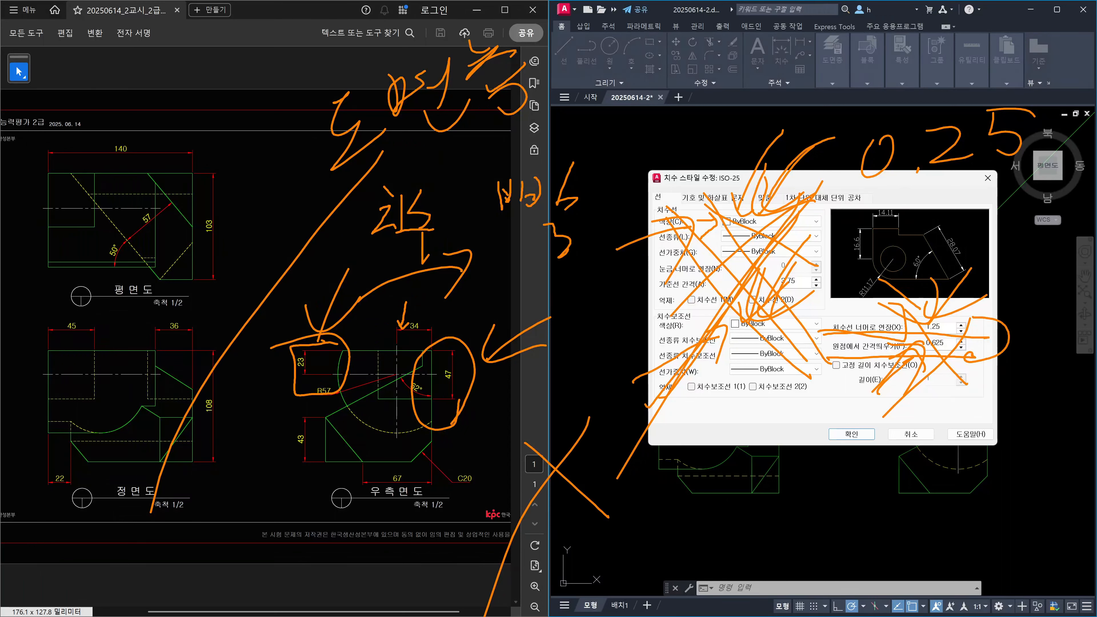
mouse_move(979, 356)
mouse_down()
mouse_move(973, 307)
mouse_move(947, 387)
mouse_up()
drag(812, 239, 754, 292)
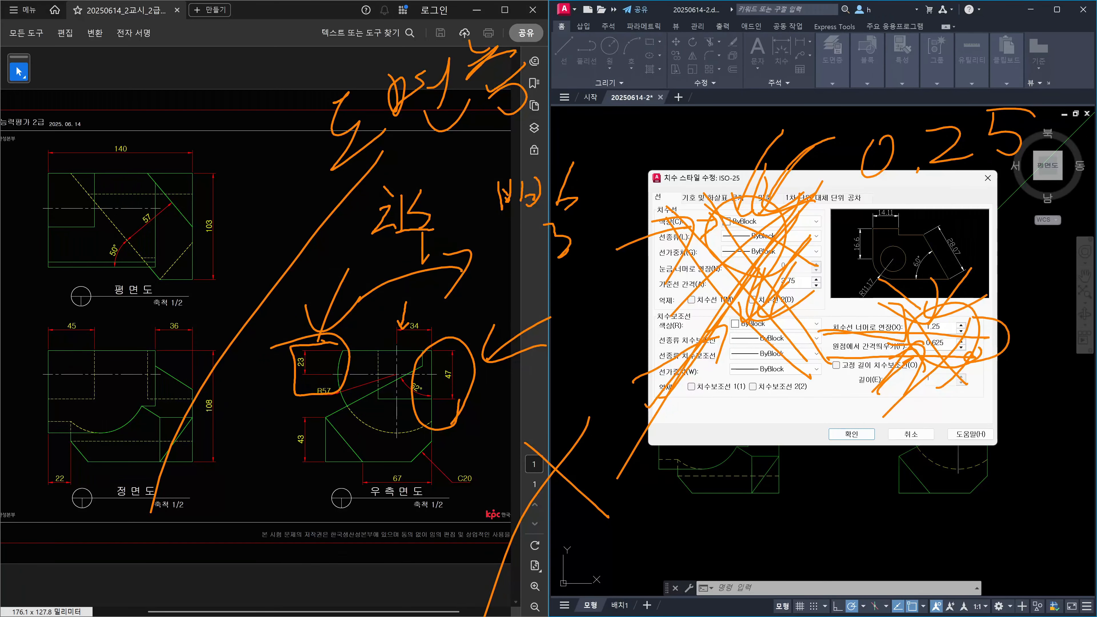
drag(810, 340, 815, 383)
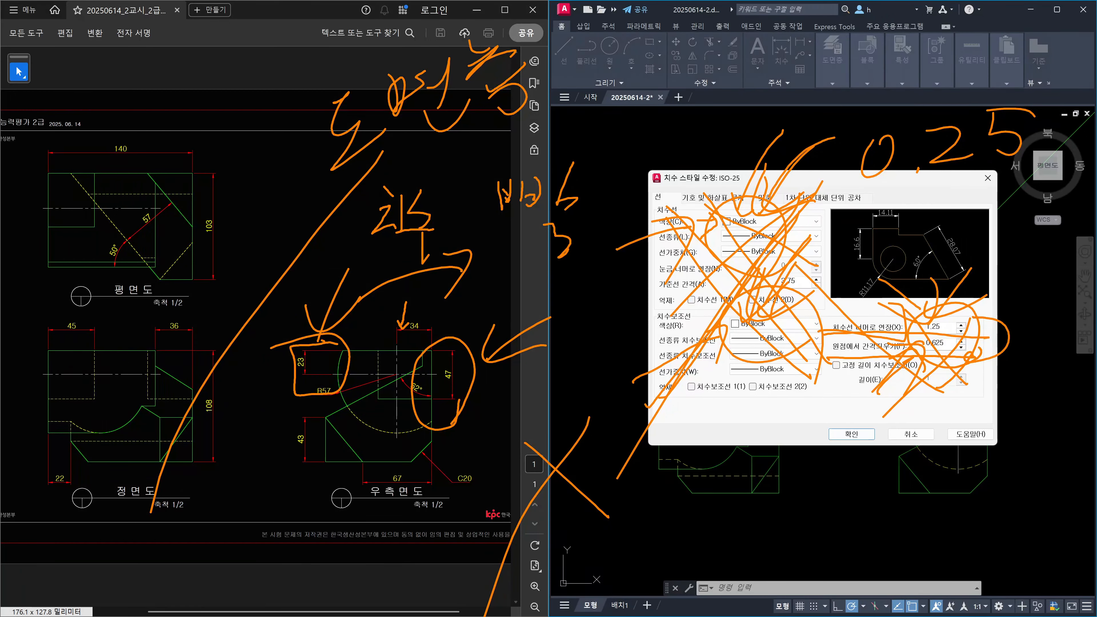
drag(960, 194, 759, 361)
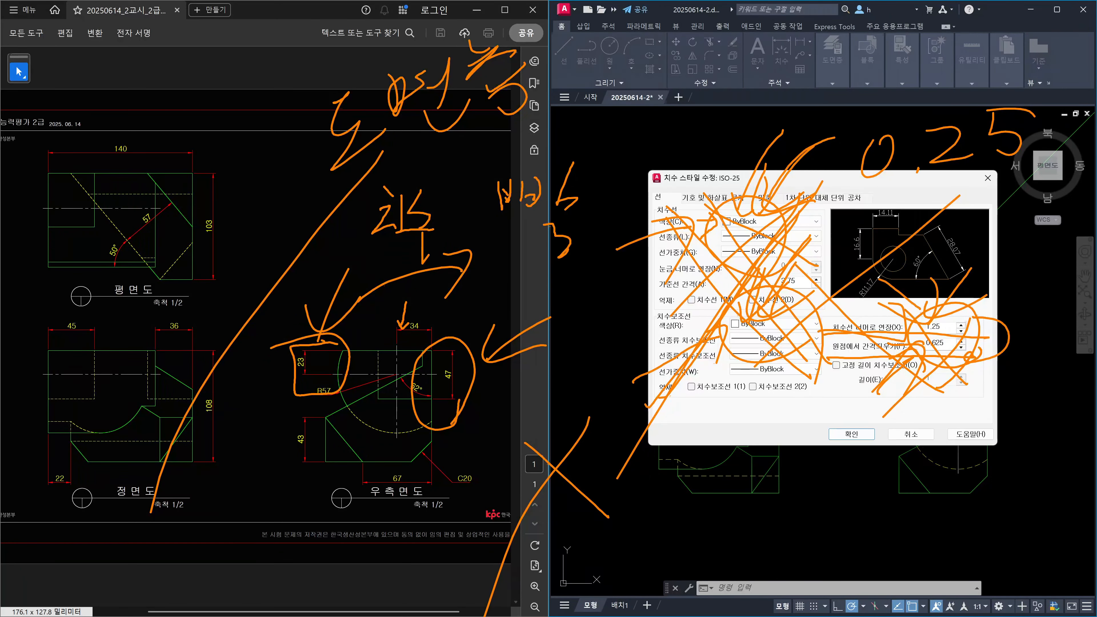
key(Escape)
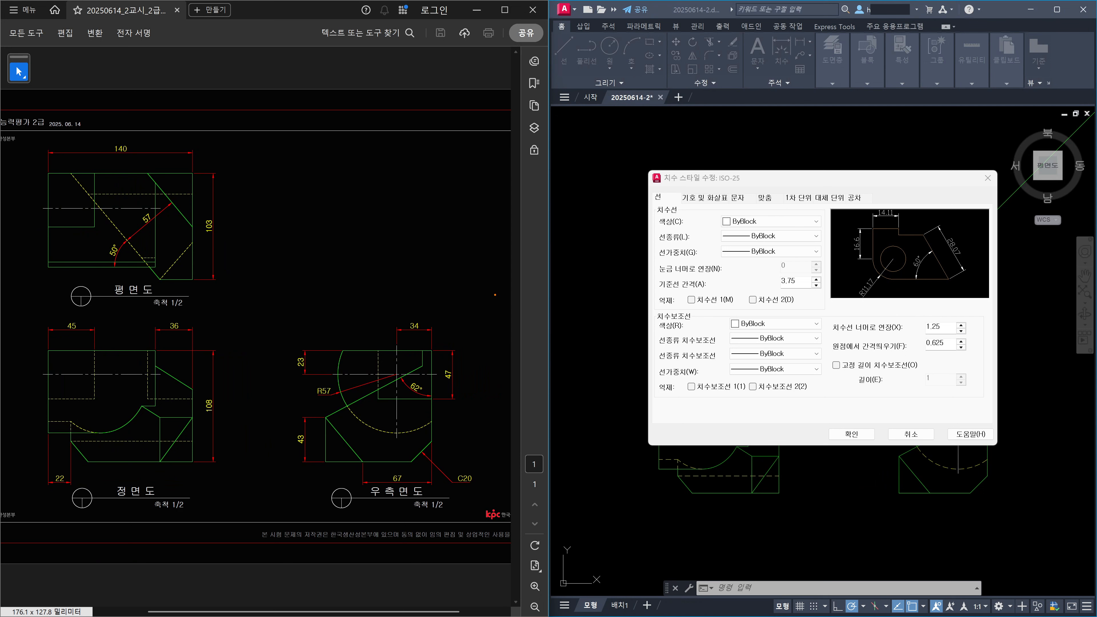
drag(448, 262, 569, 380)
drag(421, 442, 587, 233)
click(840, 186)
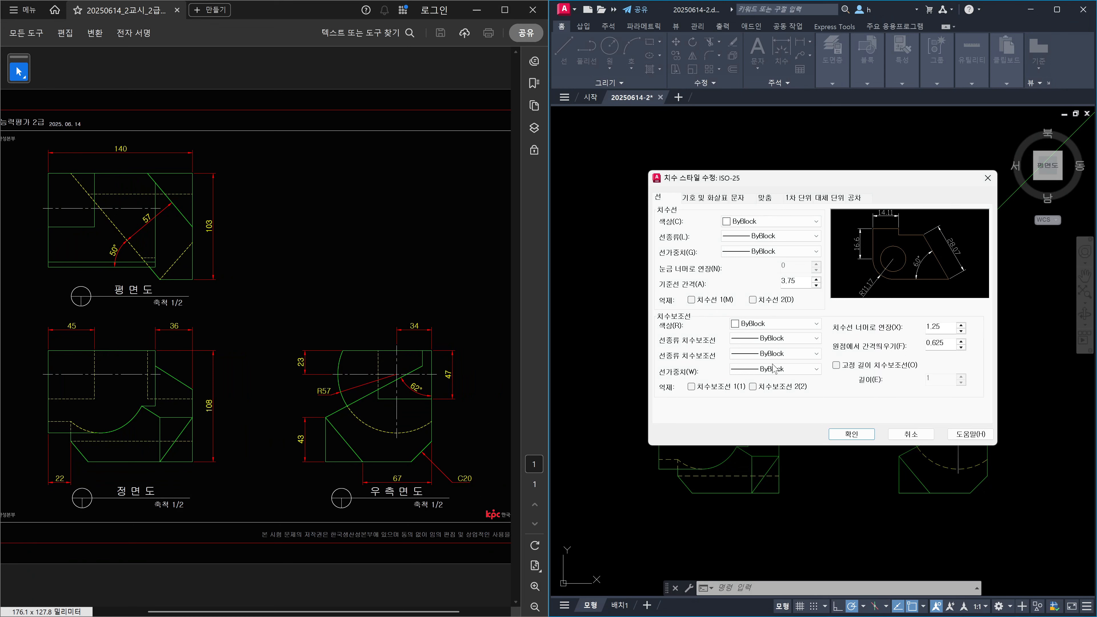
Show the symbols and arrows settings of the ISO-25 dimension style
click(714, 199)
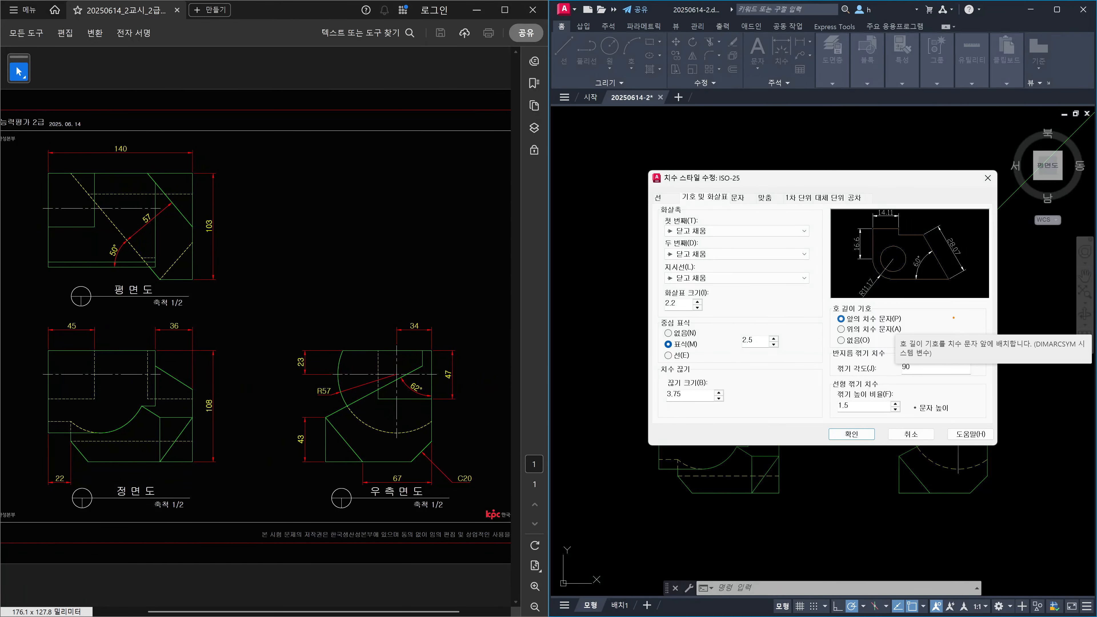
mouse_move(654, 308)
mouse_down()
mouse_move(715, 307)
mouse_move(652, 303)
mouse_up()
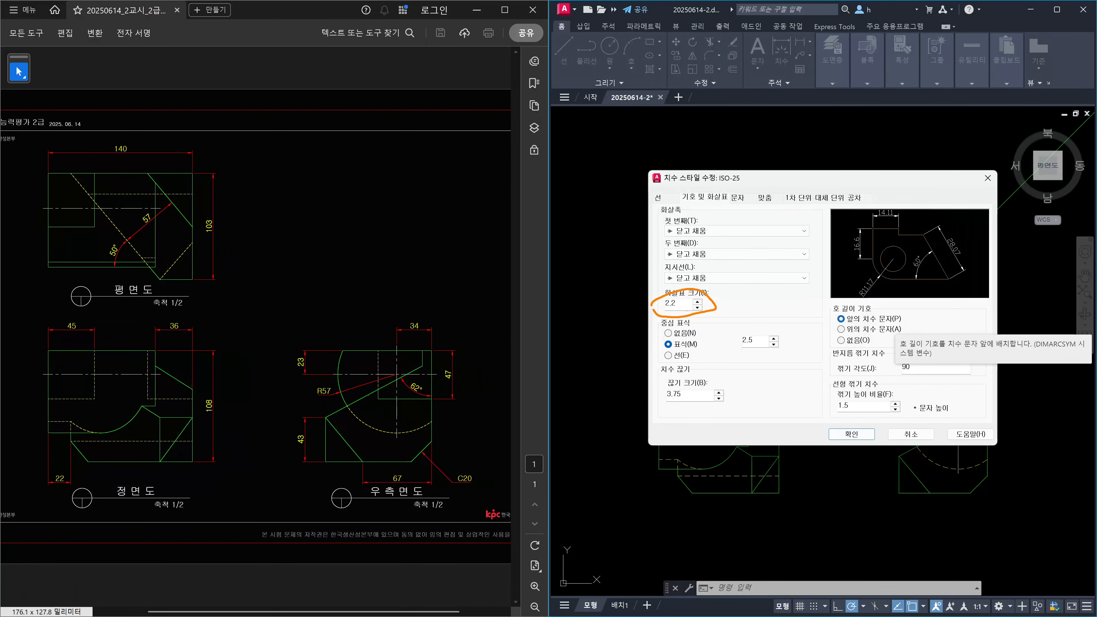
mouse_move(453, 240)
mouse_down()
mouse_move(447, 305)
mouse_move(468, 240)
mouse_move(521, 272)
mouse_move(536, 319)
mouse_up()
mouse_move(604, 148)
mouse_down()
mouse_move(546, 229)
mouse_move(601, 200)
mouse_up()
mouse_move(692, 109)
mouse_down()
mouse_move(686, 163)
mouse_move(705, 113)
mouse_up()
drag(746, 141, 743, 150)
drag(756, 95, 824, 125)
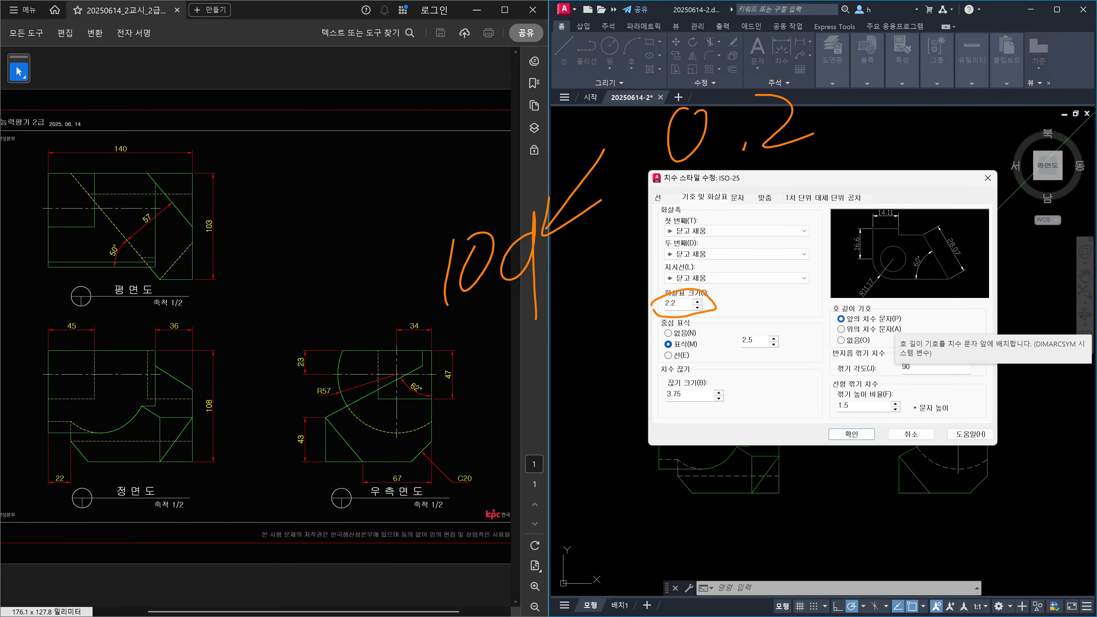
mouse_move(827, 87)
mouse_down()
mouse_move(846, 140)
mouse_move(872, 81)
mouse_up()
drag(457, 357, 510, 405)
click(517, 397)
mouse_move(546, 329)
mouse_down()
mouse_move(553, 404)
mouse_move(594, 321)
mouse_up()
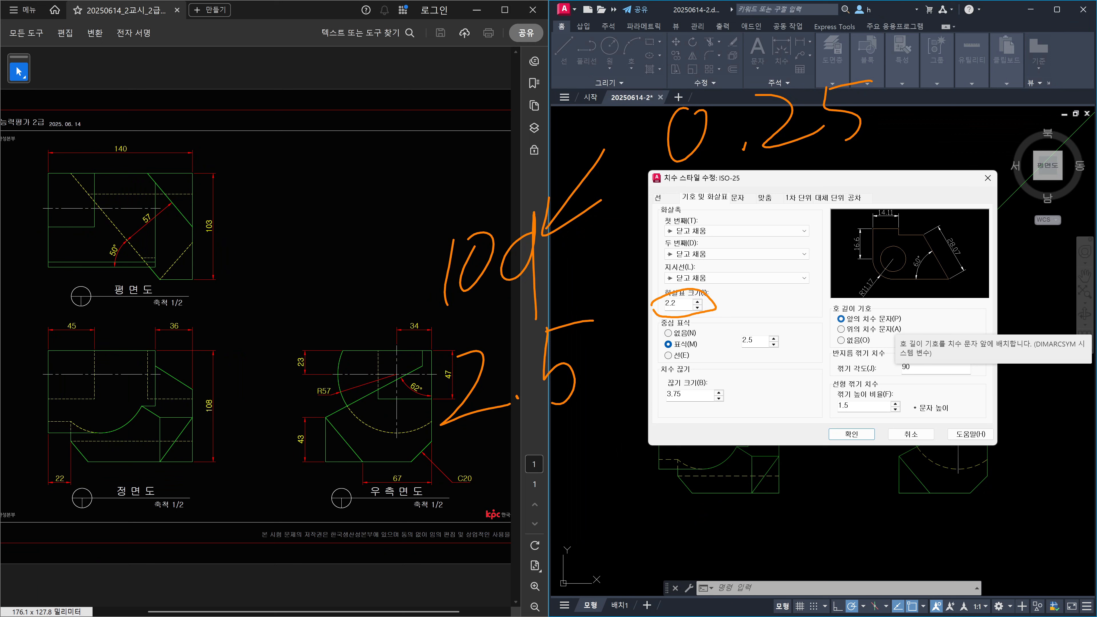
drag(639, 307, 731, 306)
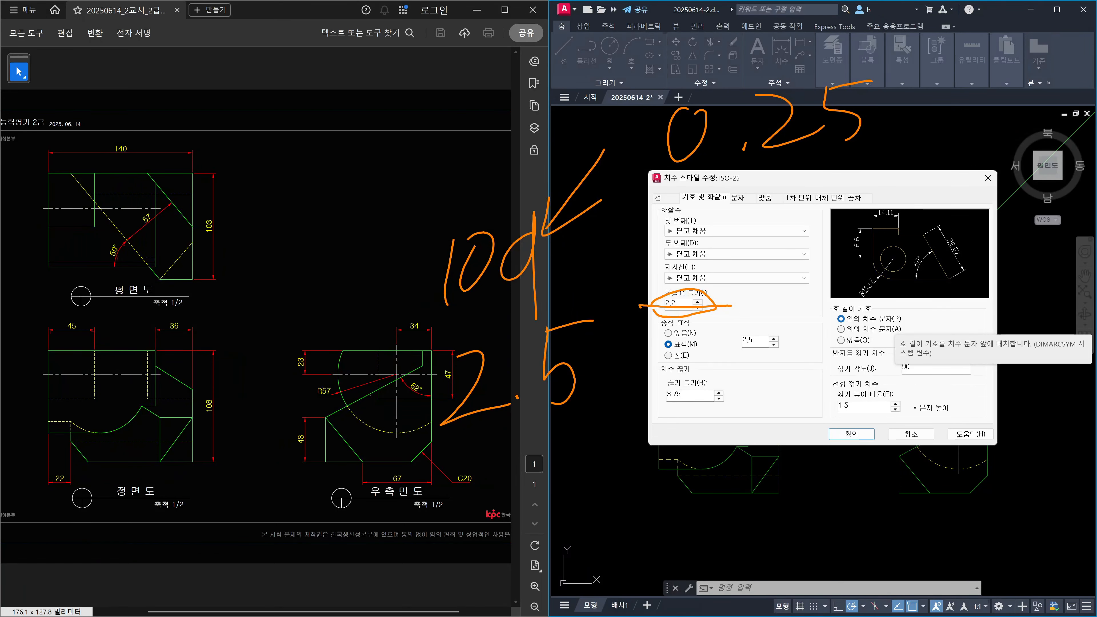
mouse_move(453, 346)
mouse_down()
mouse_move(442, 327)
mouse_move(429, 355)
mouse_up()
mouse_move(336, 292)
mouse_down()
mouse_move(318, 363)
mouse_move(312, 327)
mouse_up()
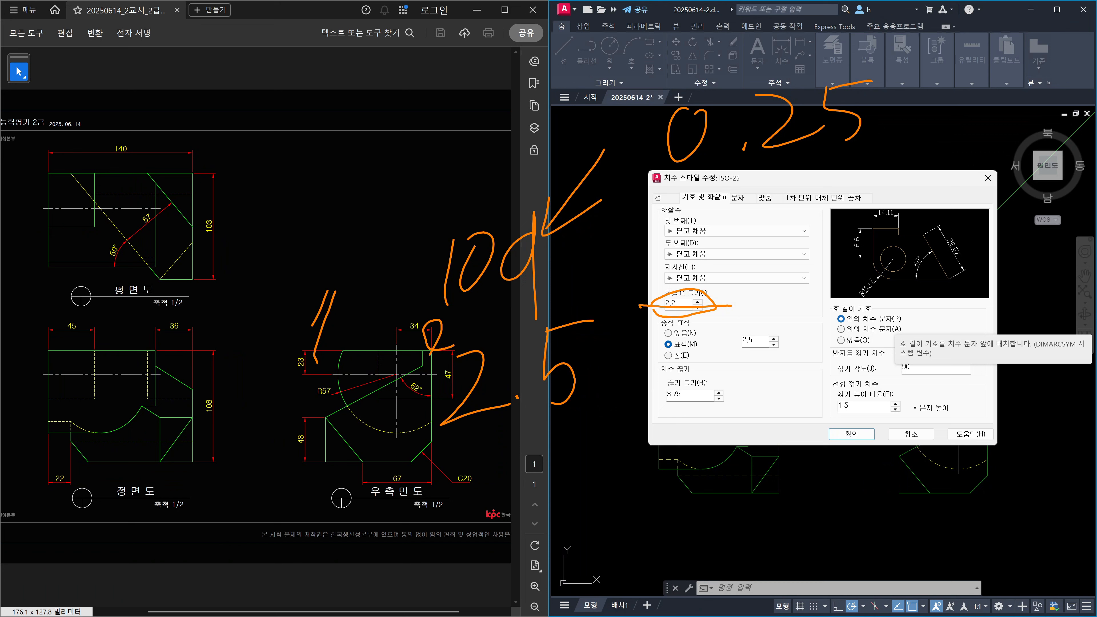
mouse_move(705, 313)
mouse_down()
mouse_move(701, 299)
mouse_move(685, 325)
mouse_up()
mouse_move(345, 260)
mouse_down()
mouse_move(440, 186)
mouse_move(434, 239)
mouse_up()
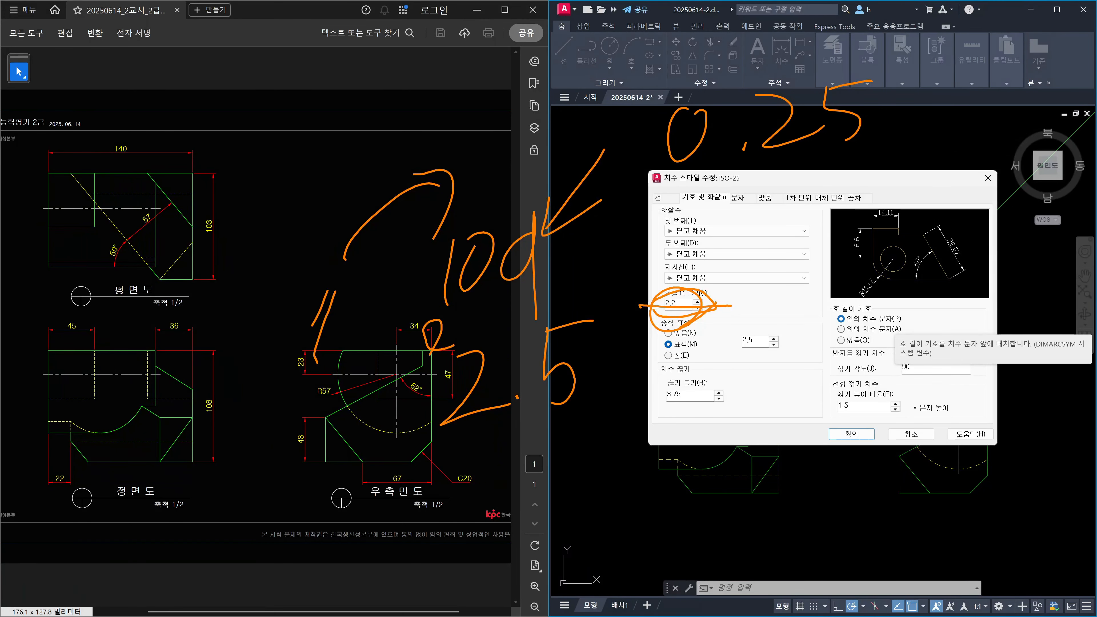
drag(680, 296, 684, 320)
drag(651, 294, 705, 321)
drag(697, 295, 595, 359)
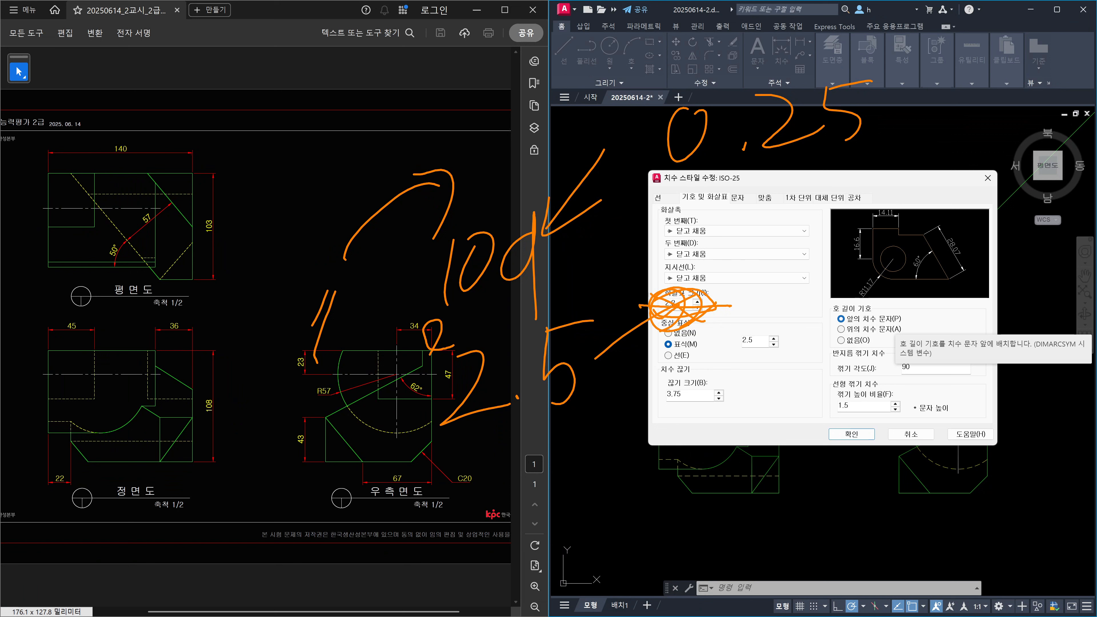
mouse_move(599, 279)
mouse_down()
mouse_move(627, 294)
mouse_move(591, 318)
mouse_up()
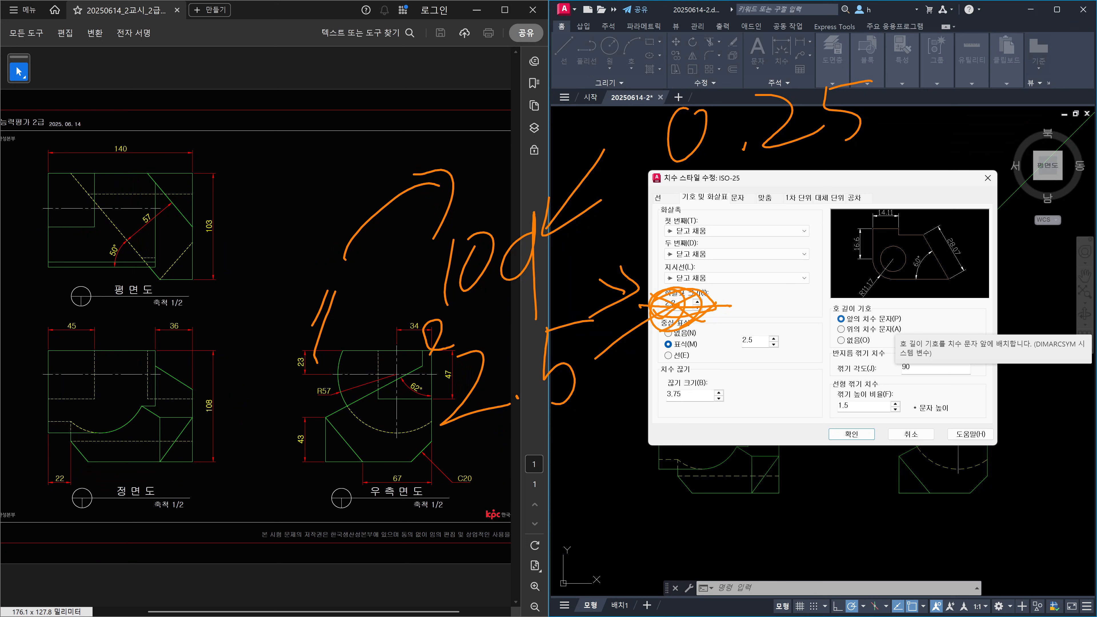
key(Escape)
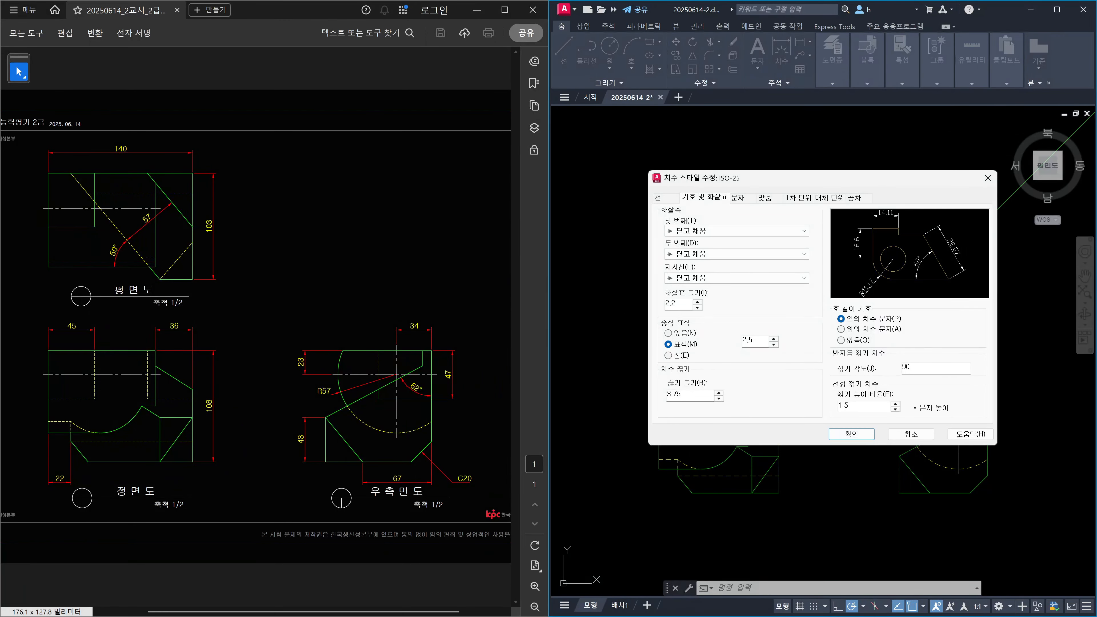
drag(686, 308, 656, 330)
mouse_move(725, 292)
mouse_down()
mouse_move(744, 313)
mouse_move(758, 308)
mouse_up()
mouse_move(770, 293)
mouse_down()
mouse_move(783, 311)
mouse_move(765, 317)
mouse_up()
drag(771, 293, 799, 292)
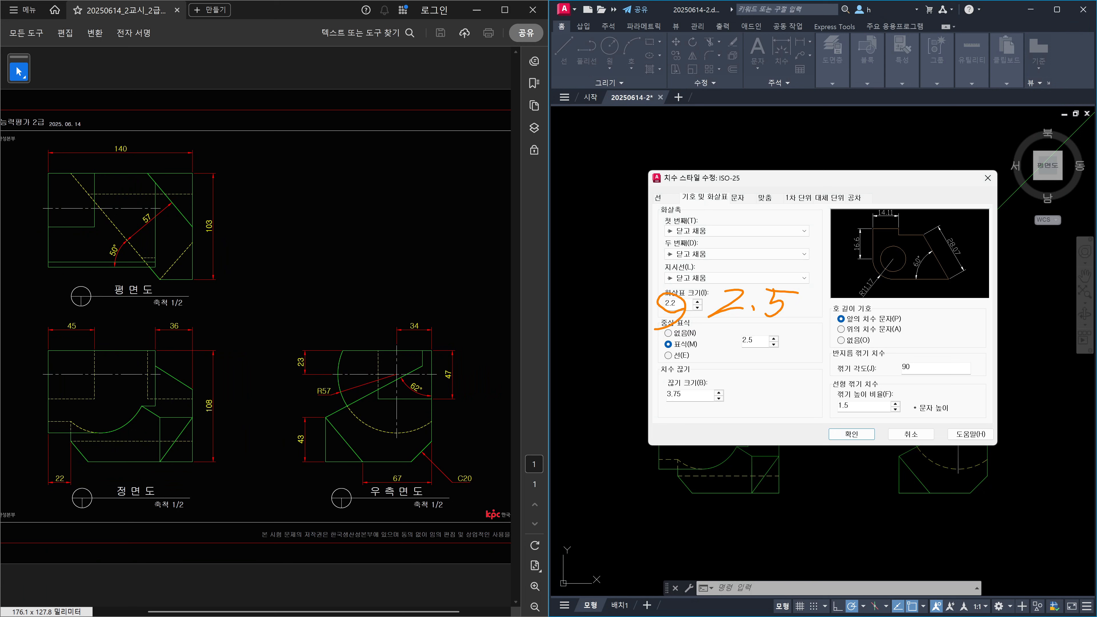
mouse_move(743, 266)
mouse_down()
mouse_move(773, 339)
mouse_move(759, 342)
mouse_up()
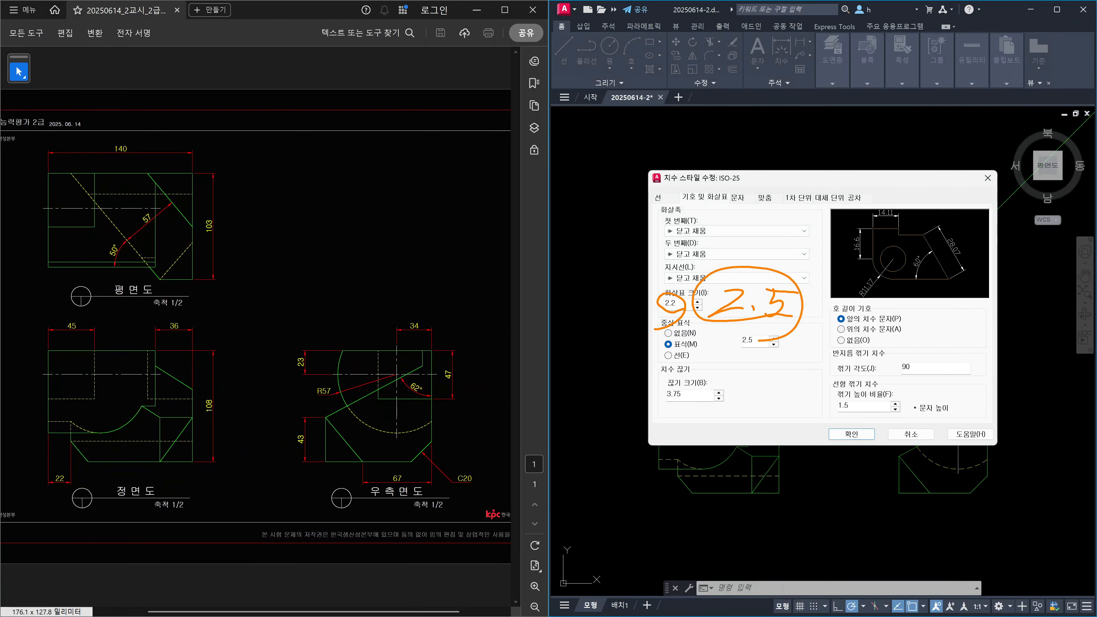
drag(436, 210, 584, 297)
drag(576, 172, 440, 369)
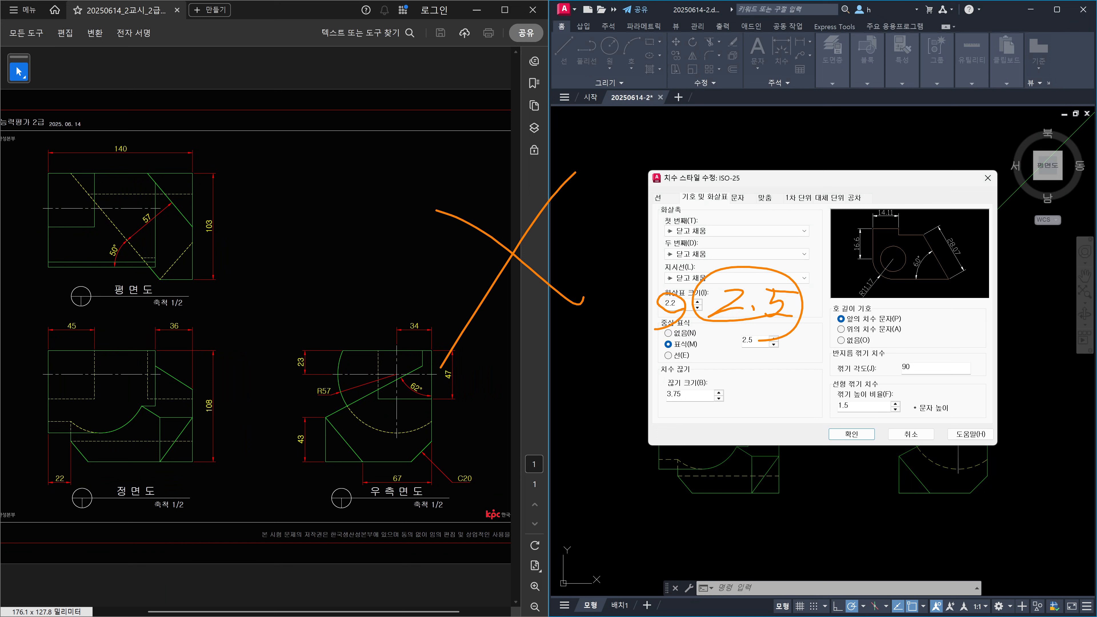
mouse_move(791, 316)
mouse_down()
mouse_move(699, 317)
mouse_move(771, 346)
mouse_up()
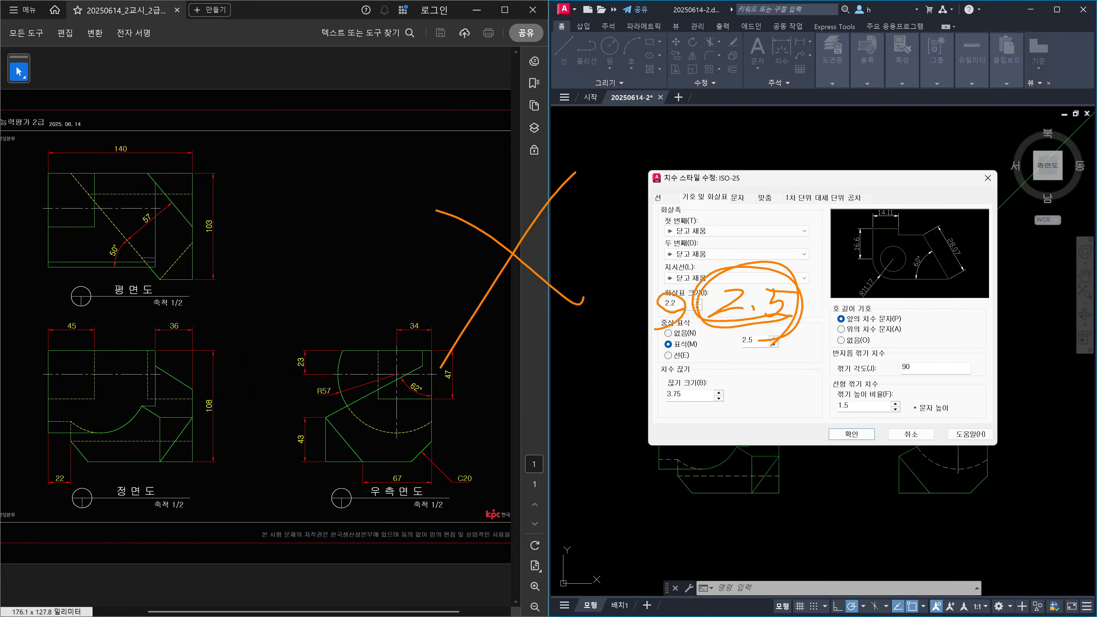
drag(296, 248, 346, 293)
click(359, 289)
mouse_move(374, 237)
mouse_down()
mouse_move(401, 234)
mouse_move(395, 310)
mouse_up()
drag(251, 207, 478, 332)
drag(407, 187, 250, 470)
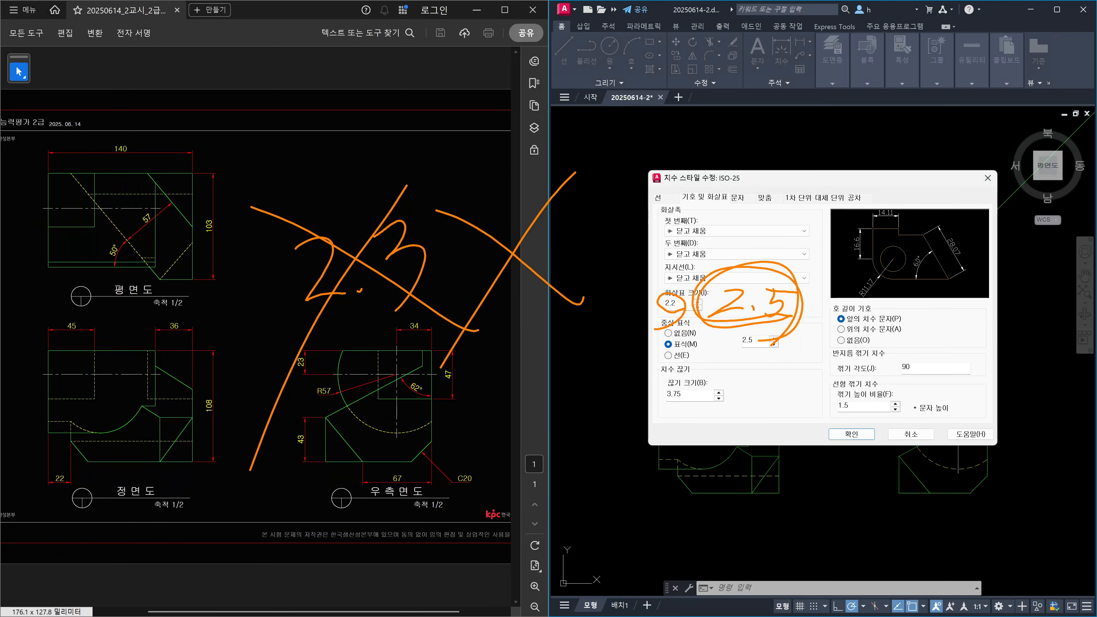
mouse_move(683, 316)
mouse_down()
mouse_move(647, 313)
mouse_move(661, 345)
mouse_up()
mouse_move(413, 406)
mouse_down()
mouse_move(456, 451)
mouse_move(478, 447)
mouse_up()
mouse_move(489, 380)
mouse_down()
mouse_move(515, 399)
mouse_move(500, 449)
mouse_up()
drag(493, 371, 534, 369)
mouse_move(560, 416)
mouse_down()
mouse_move(421, 489)
mouse_move(359, 407)
mouse_move(600, 487)
mouse_up()
drag(531, 322, 424, 497)
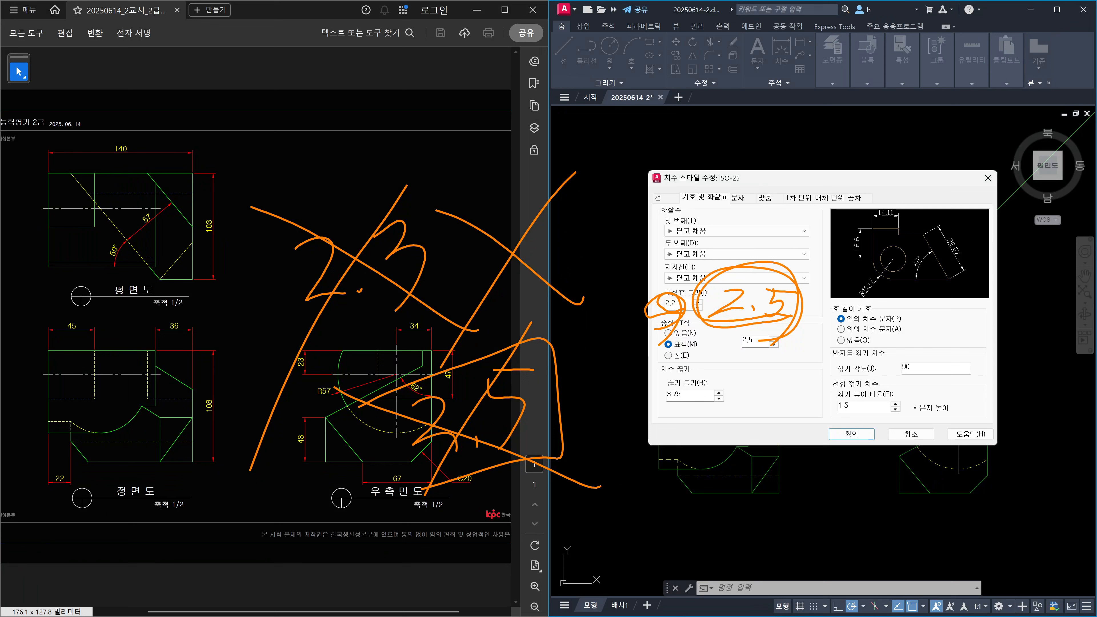
mouse_move(535, 441)
mouse_down()
mouse_move(503, 478)
mouse_move(563, 383)
mouse_move(564, 397)
mouse_up()
drag(584, 360, 632, 316)
drag(618, 304, 651, 299)
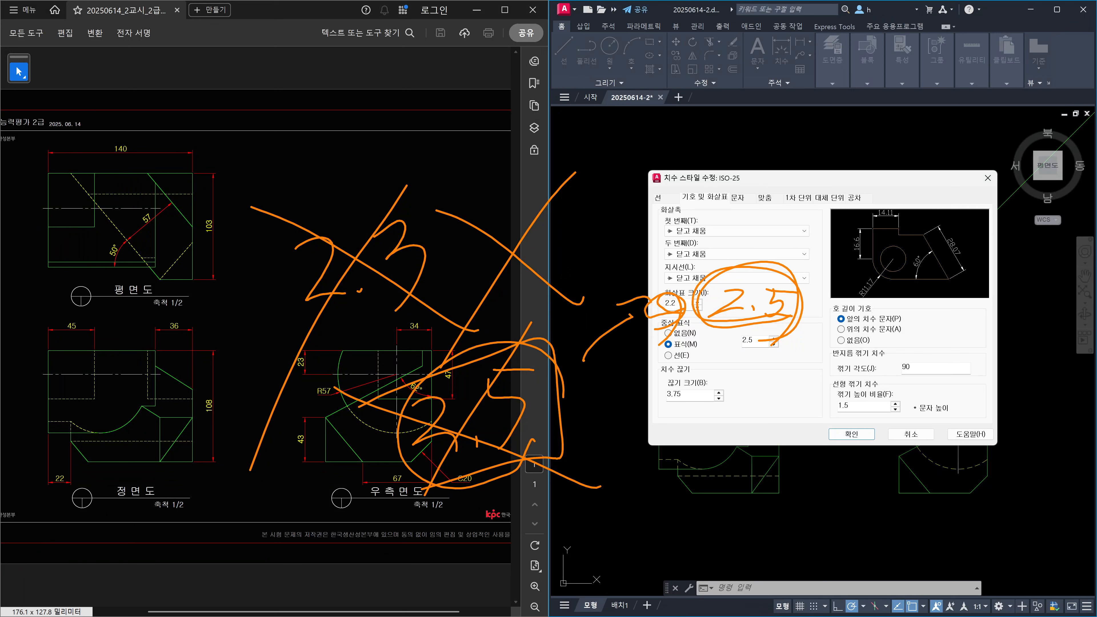
drag(623, 357, 653, 302)
mouse_move(356, 93)
mouse_down()
mouse_move(391, 72)
mouse_move(402, 166)
mouse_up()
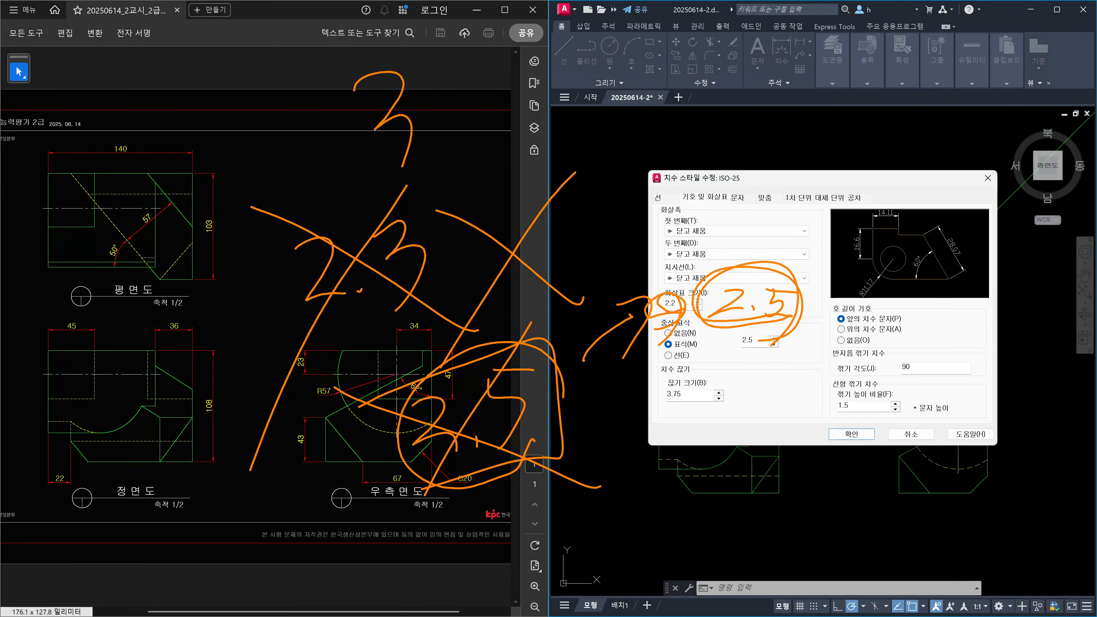
drag(440, 135, 441, 145)
drag(455, 70, 459, 142)
drag(452, 90, 504, 71)
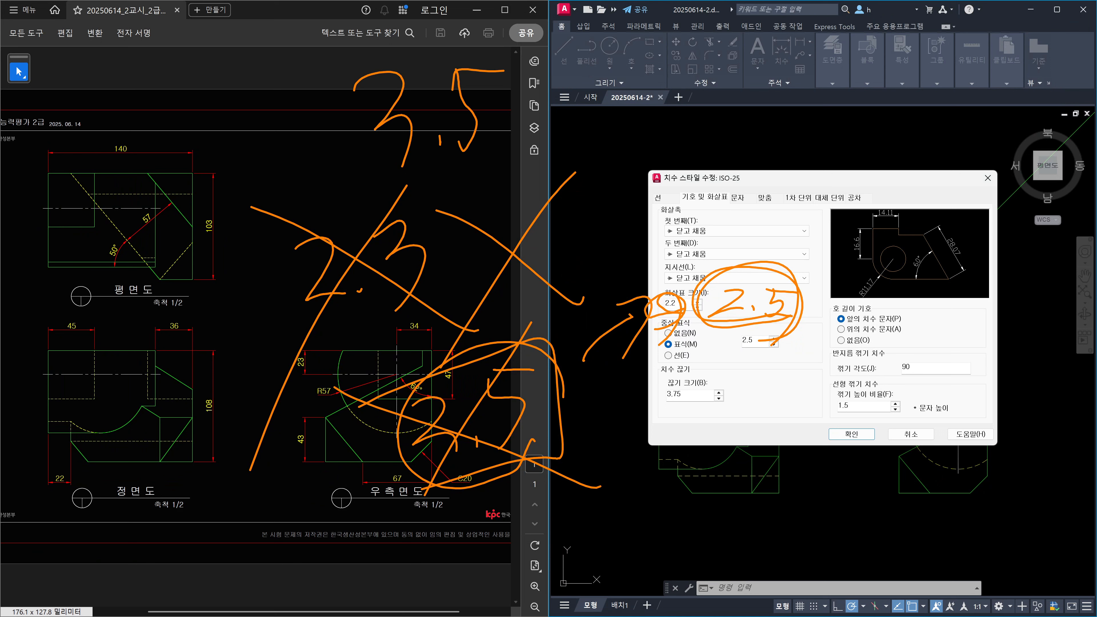
drag(661, 57, 652, 156)
mouse_move(685, 76)
mouse_down()
mouse_move(686, 95)
mouse_move(705, 67)
mouse_up()
drag(757, 111, 764, 143)
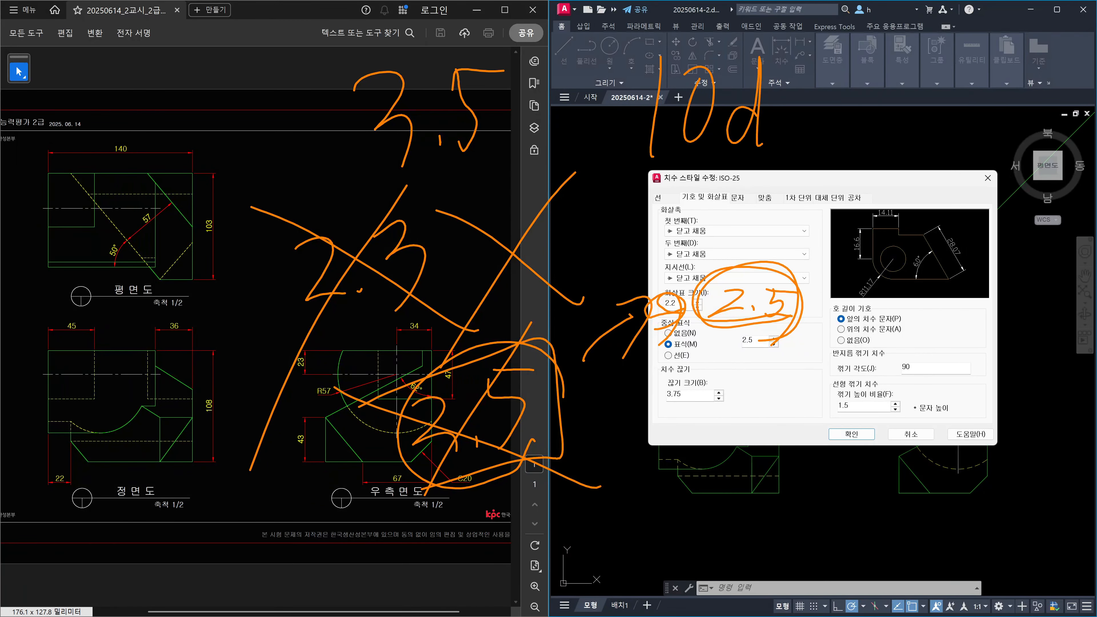
mouse_move(627, 114)
mouse_down()
mouse_move(519, 107)
mouse_move(537, 81)
mouse_up()
mouse_move(859, 85)
mouse_down()
mouse_move(844, 140)
mouse_move(894, 82)
mouse_up()
drag(930, 139, 929, 152)
mouse_move(967, 96)
mouse_down()
mouse_move(982, 138)
mouse_move(1037, 117)
mouse_up()
mouse_move(1049, 82)
mouse_down()
mouse_move(1071, 126)
mouse_move(1057, 133)
mouse_up()
drag(1050, 82, 1080, 94)
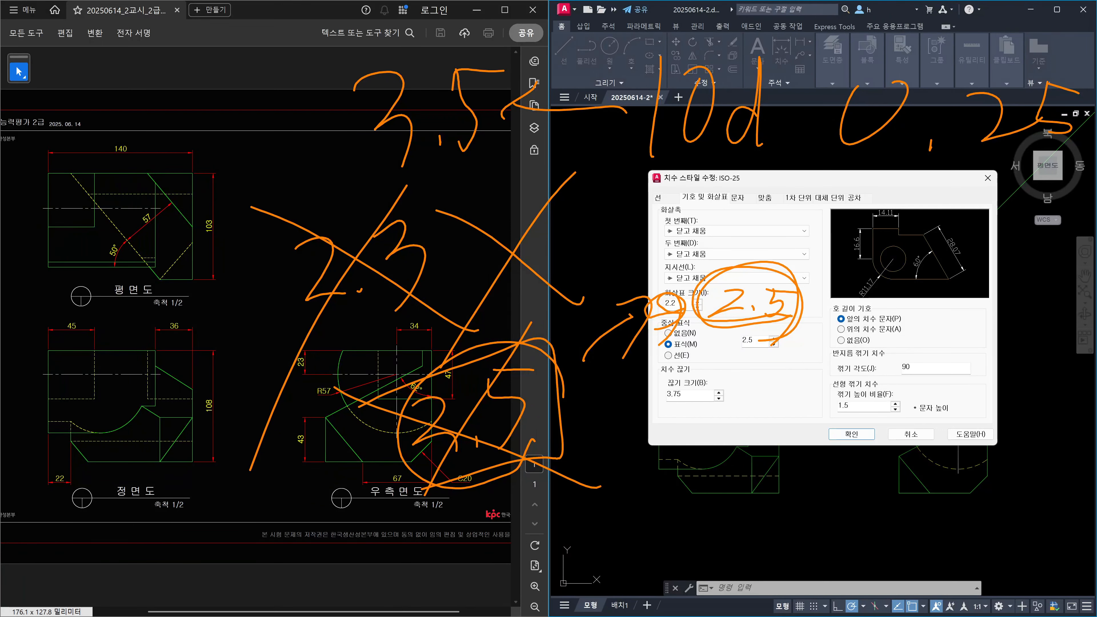
drag(94, 148, 107, 245)
drag(86, 137, 153, 211)
drag(132, 150, 103, 189)
mouse_move(145, 113)
mouse_down()
mouse_move(164, 105)
mouse_move(250, 116)
mouse_up()
mouse_move(98, 331)
mouse_down()
mouse_move(175, 279)
mouse_move(189, 335)
mouse_up()
mouse_move(240, 310)
mouse_down()
mouse_move(283, 270)
mouse_move(271, 218)
mouse_up()
mouse_move(254, 174)
mouse_down()
mouse_move(305, 175)
mouse_move(338, 281)
mouse_up()
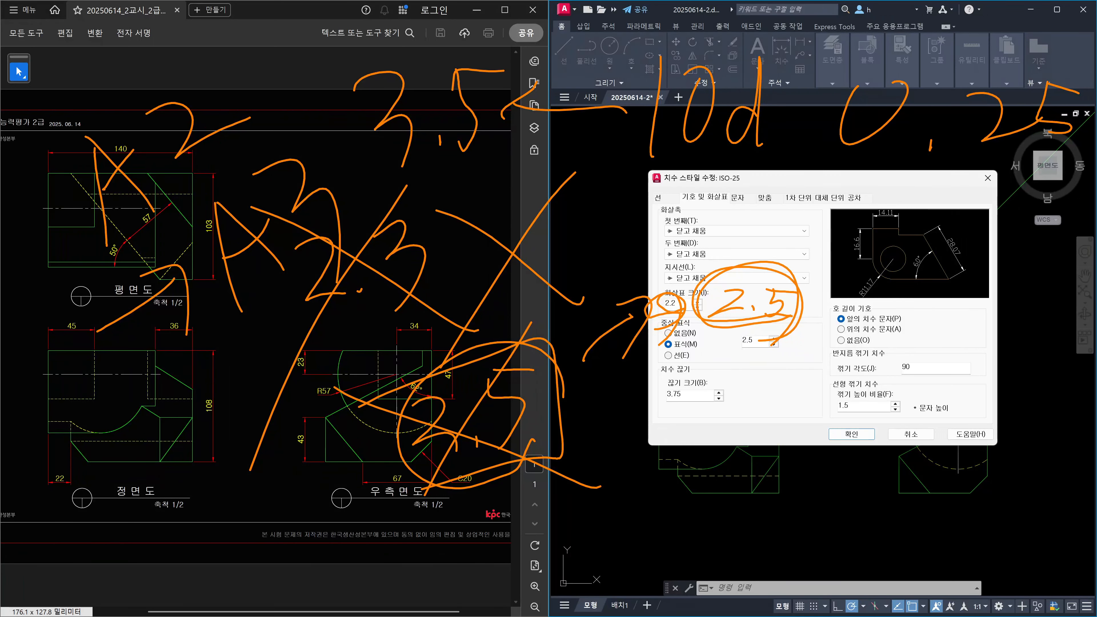
drag(148, 368, 152, 475)
mouse_move(159, 386)
mouse_down()
mouse_move(212, 440)
mouse_move(154, 441)
mouse_up()
mouse_move(233, 345)
mouse_down()
mouse_move(241, 386)
mouse_move(271, 356)
mouse_up()
drag(250, 332, 264, 413)
drag(206, 465, 221, 562)
drag(205, 485, 258, 538)
mouse_move(215, 528)
mouse_down()
mouse_move(299, 484)
mouse_move(298, 530)
mouse_up()
drag(258, 465, 322, 440)
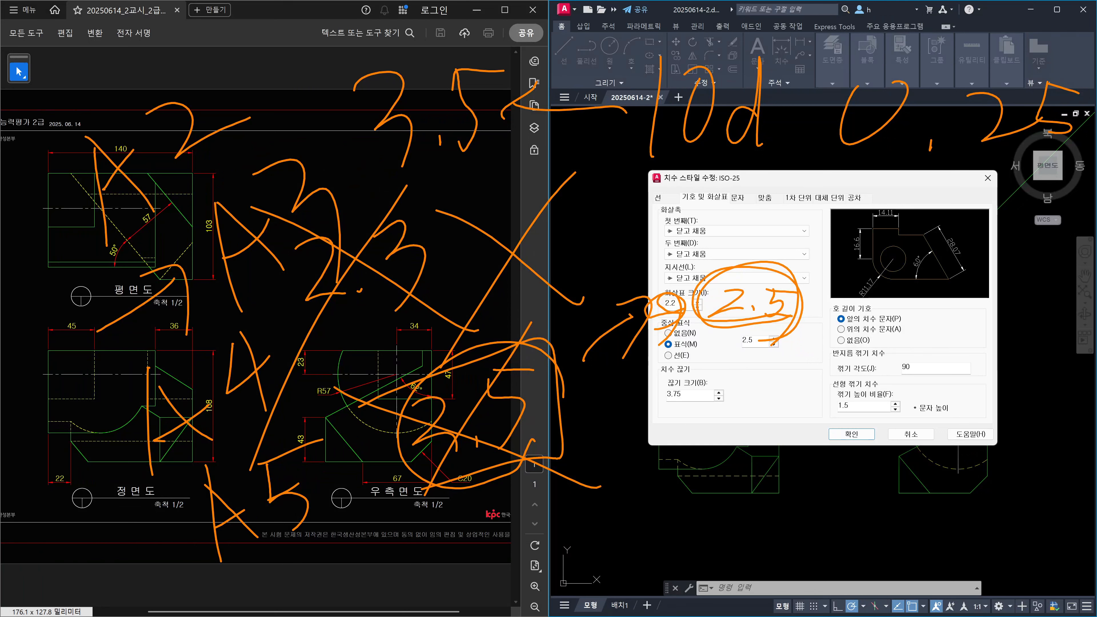
key(Escape)
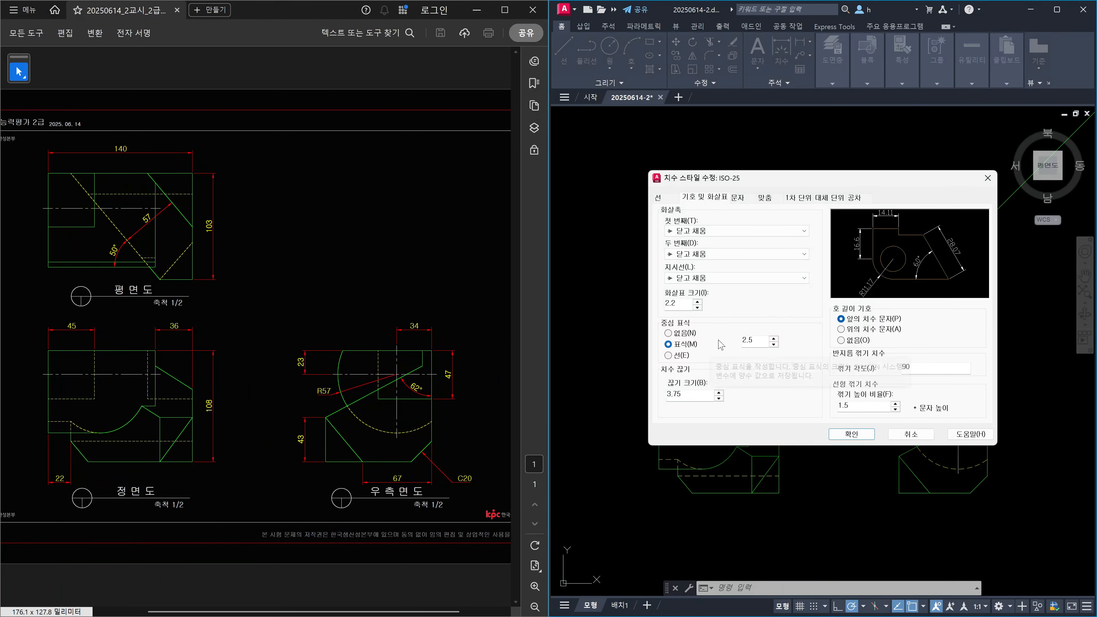
Set the center mark option of the ISO-25 dimension style to None (없음)
click(668, 333)
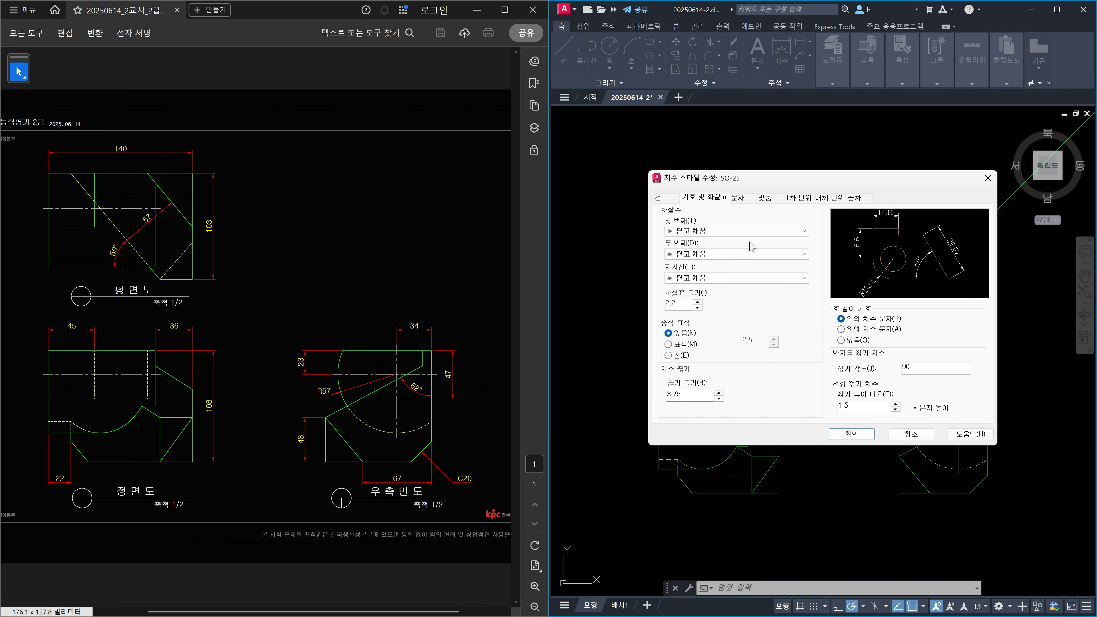
Change the font of the Standard text style used for dimension text to 굴림 (Gulim) and apply it
click(741, 198)
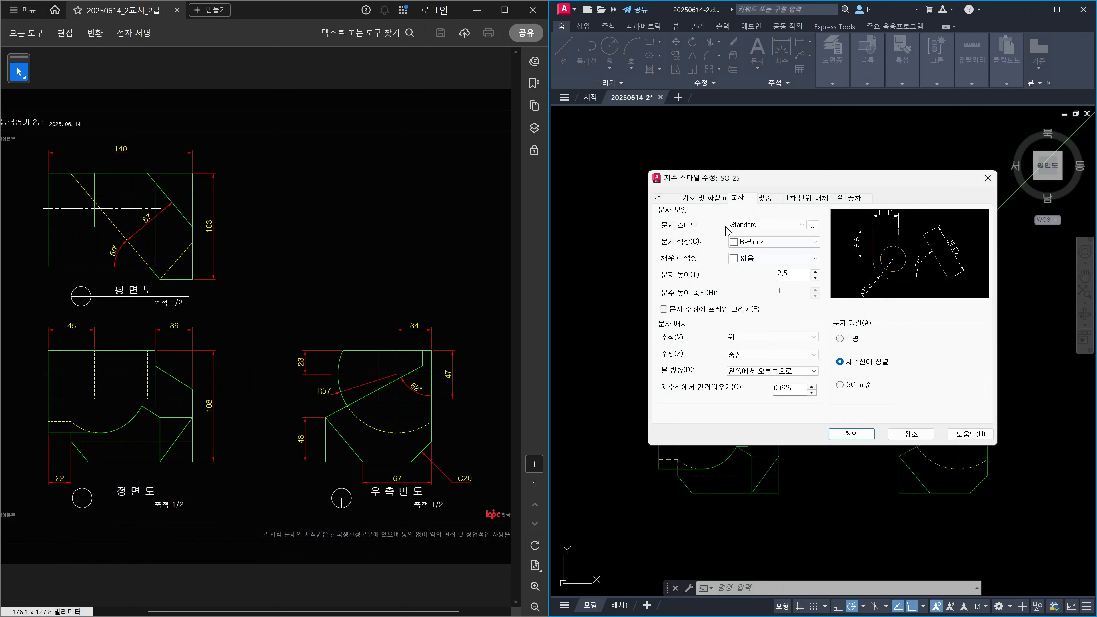
click(816, 225)
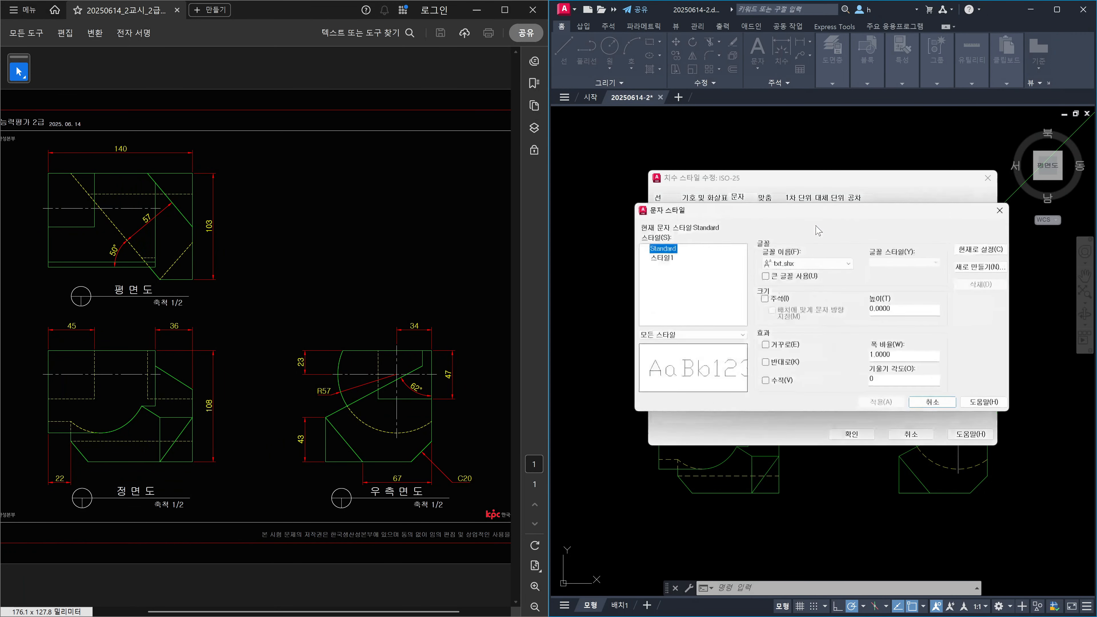
click(823, 265)
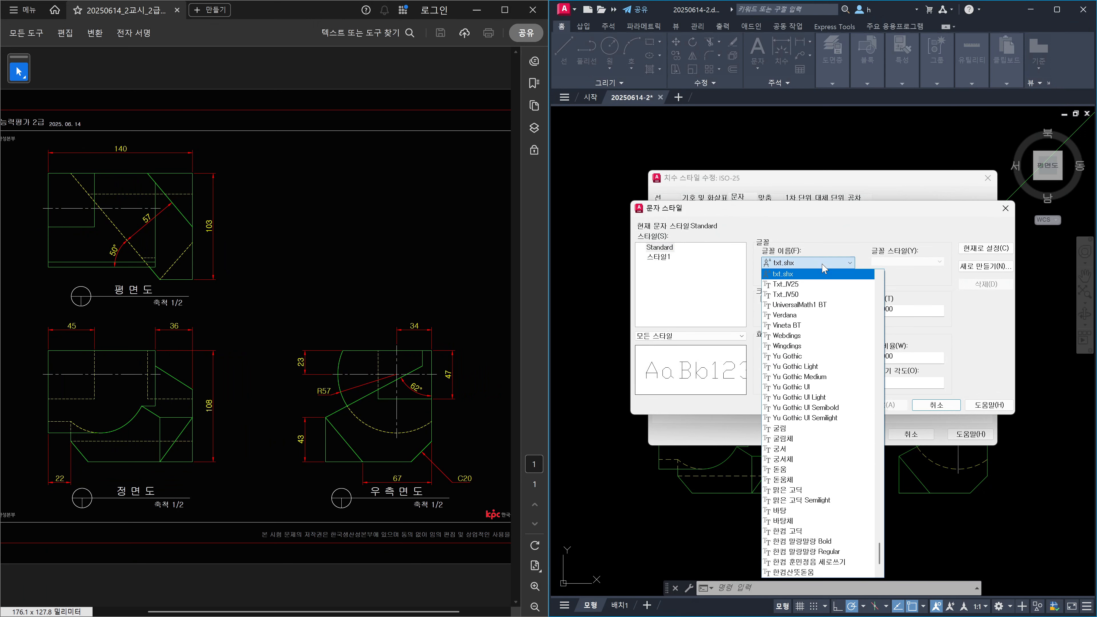
click(810, 430)
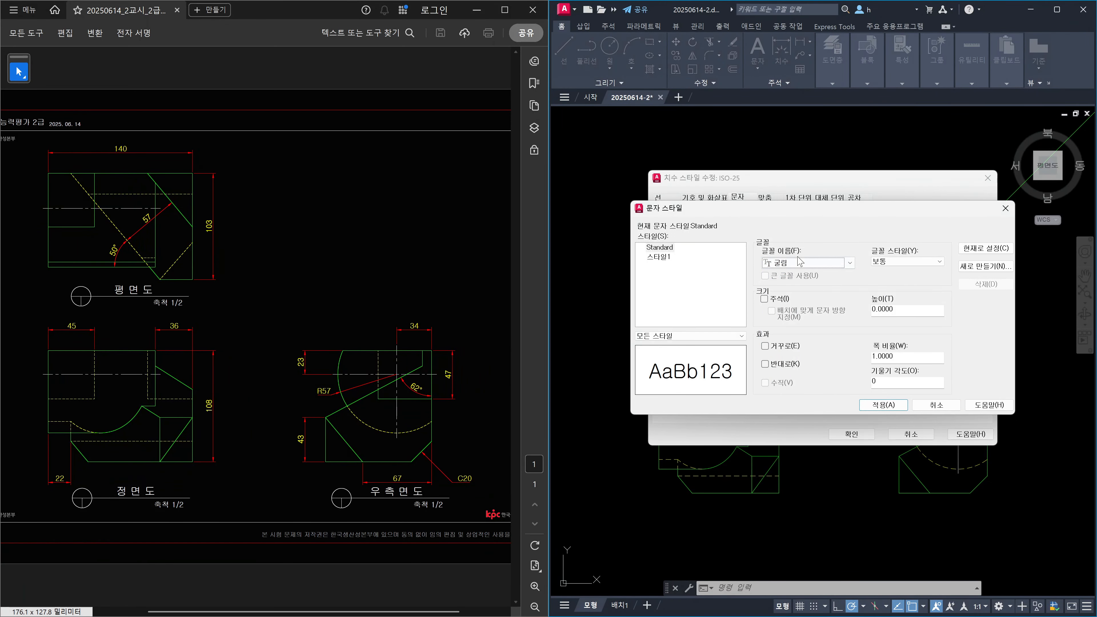
click(901, 407)
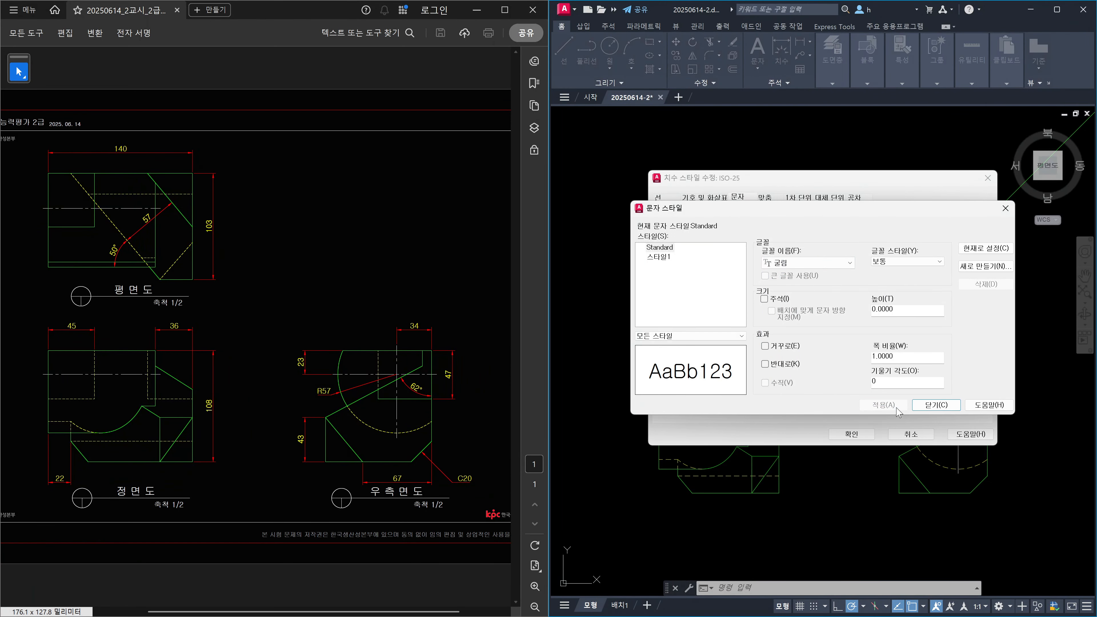
click(936, 405)
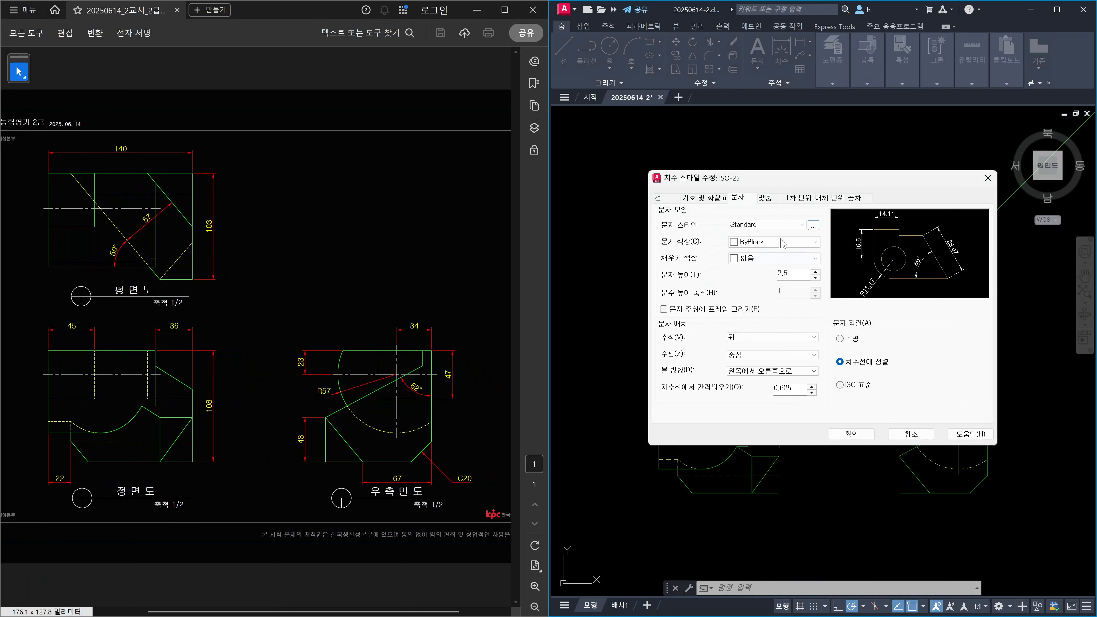
Set the dimension text color to yellow (노란색) and the text alignment to ISO standard (ISO 표준)
click(788, 242)
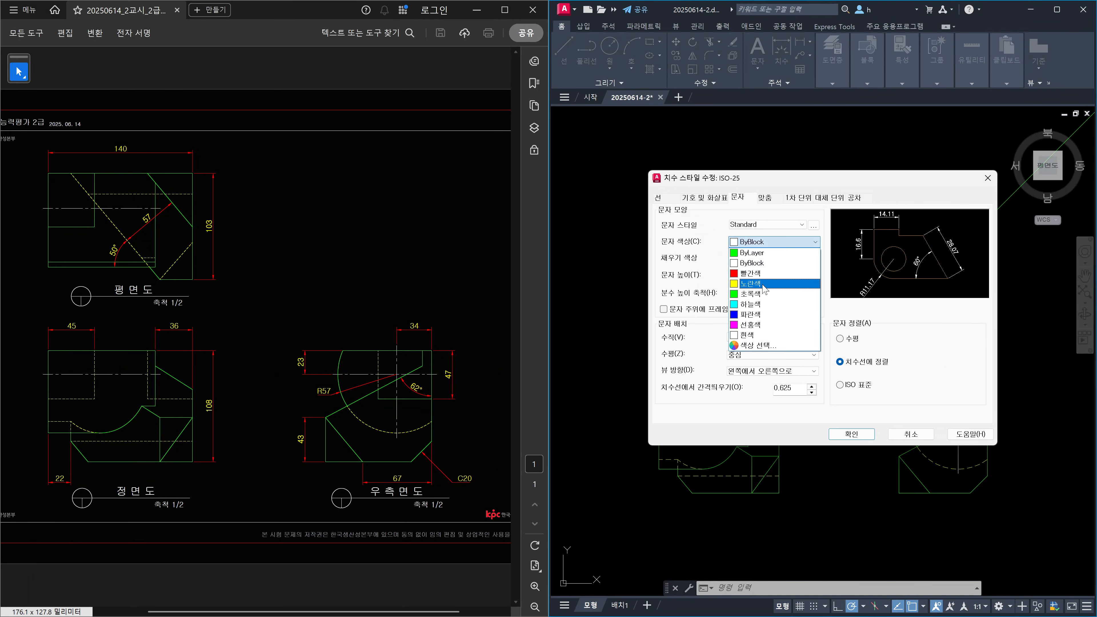
click(774, 283)
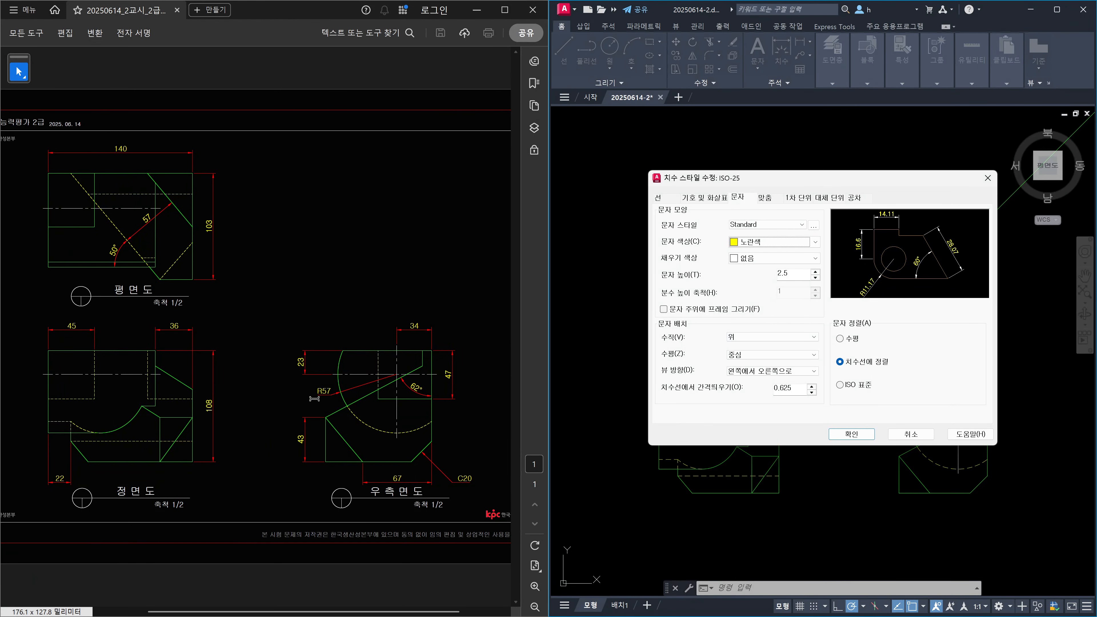
click(840, 384)
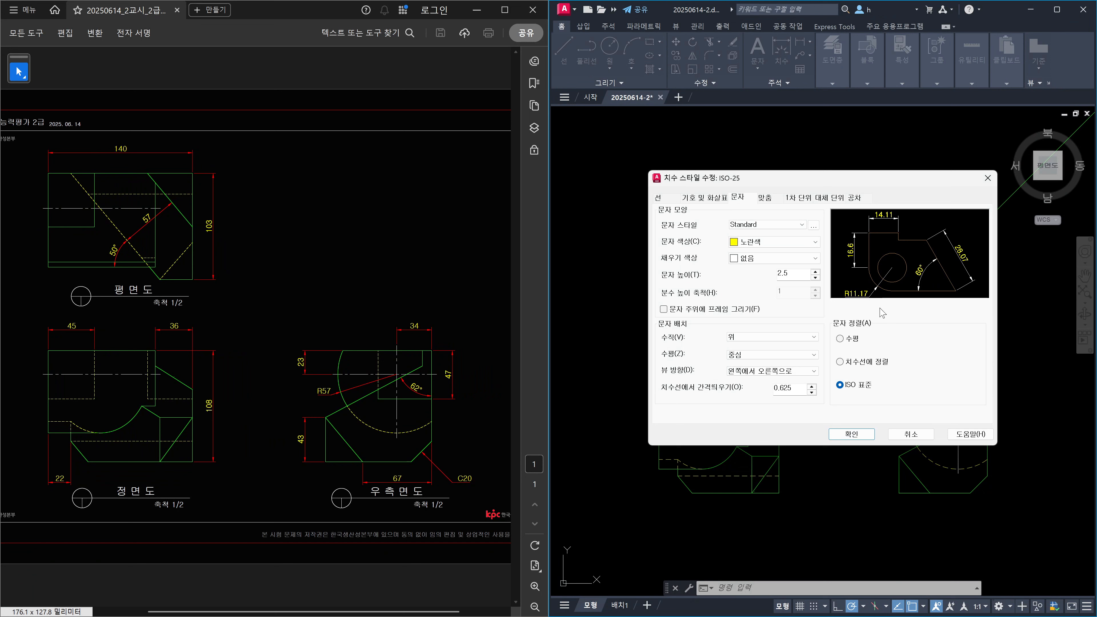
Review the fit, line, arrow and text settings of the ISO-25 dimension style
click(769, 199)
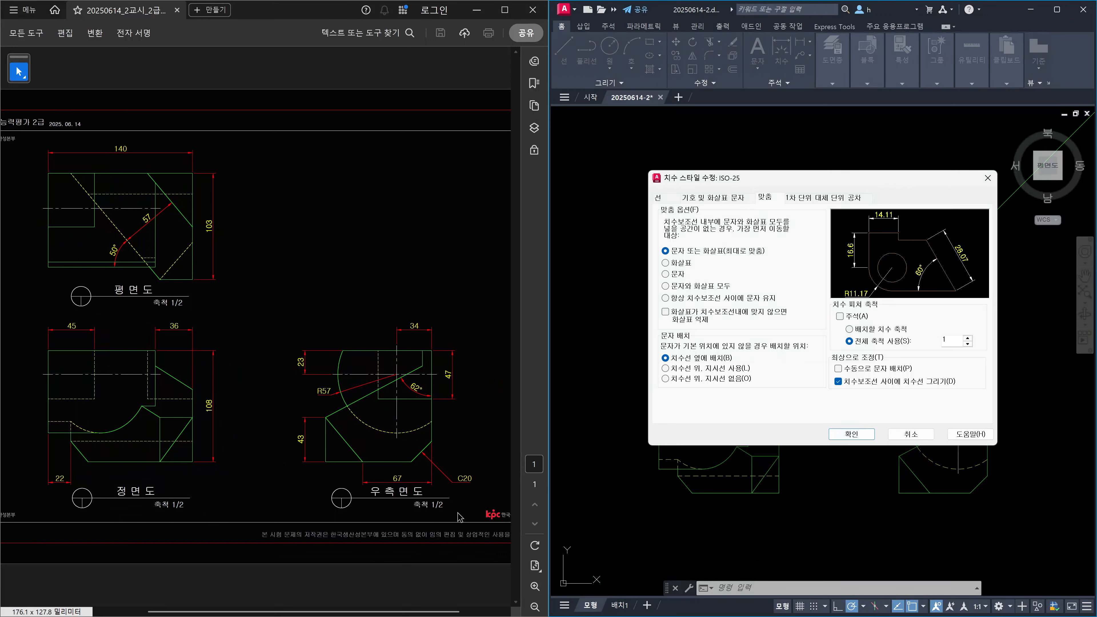
click(666, 197)
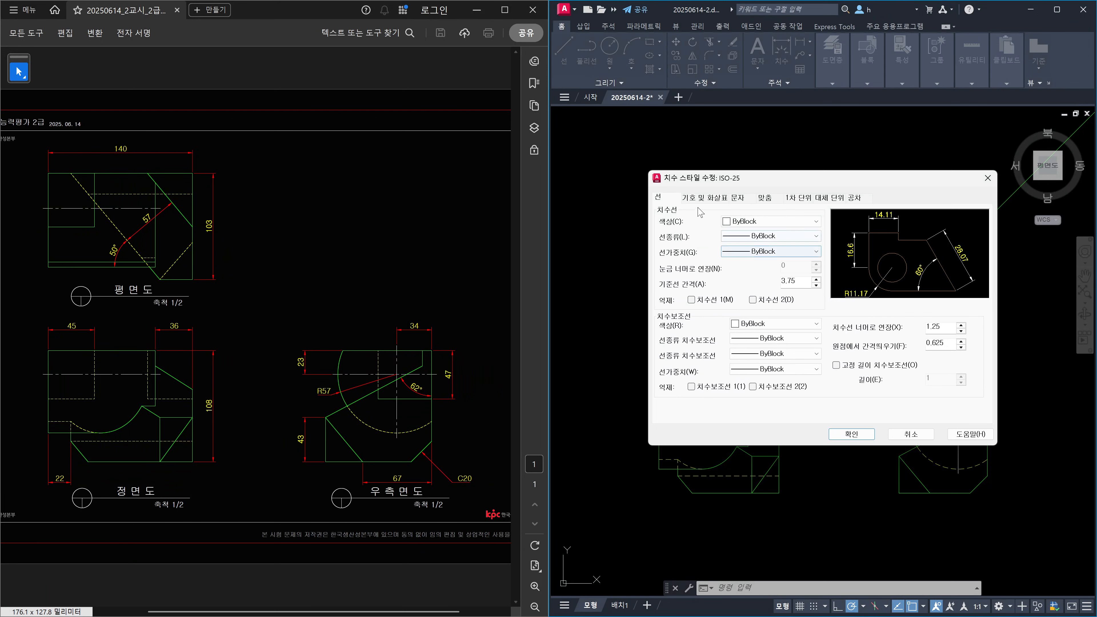
click(701, 198)
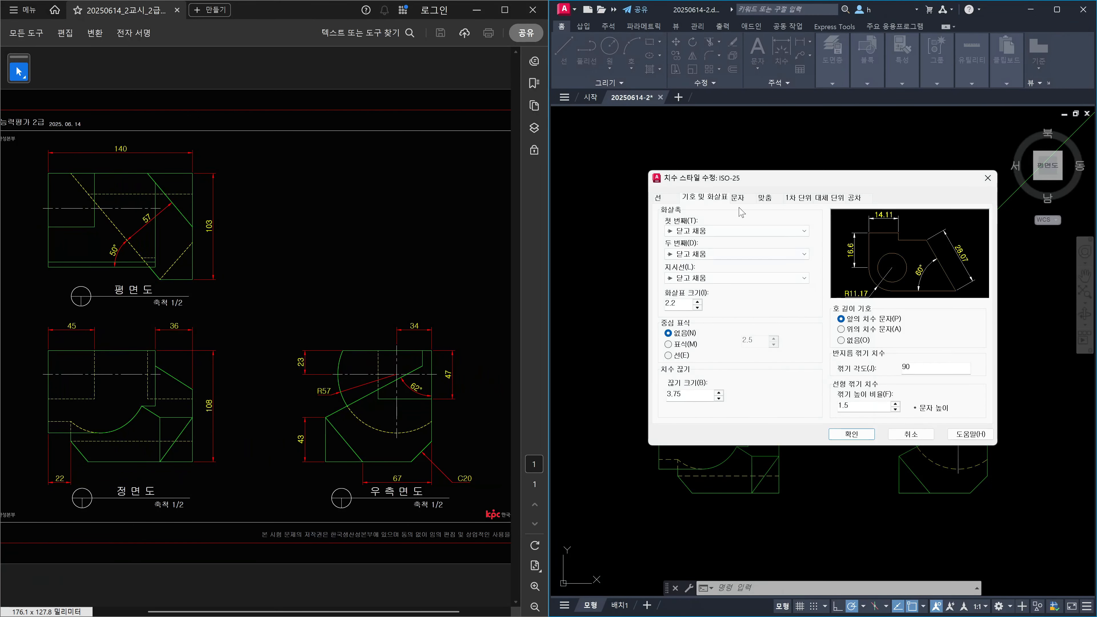
click(738, 197)
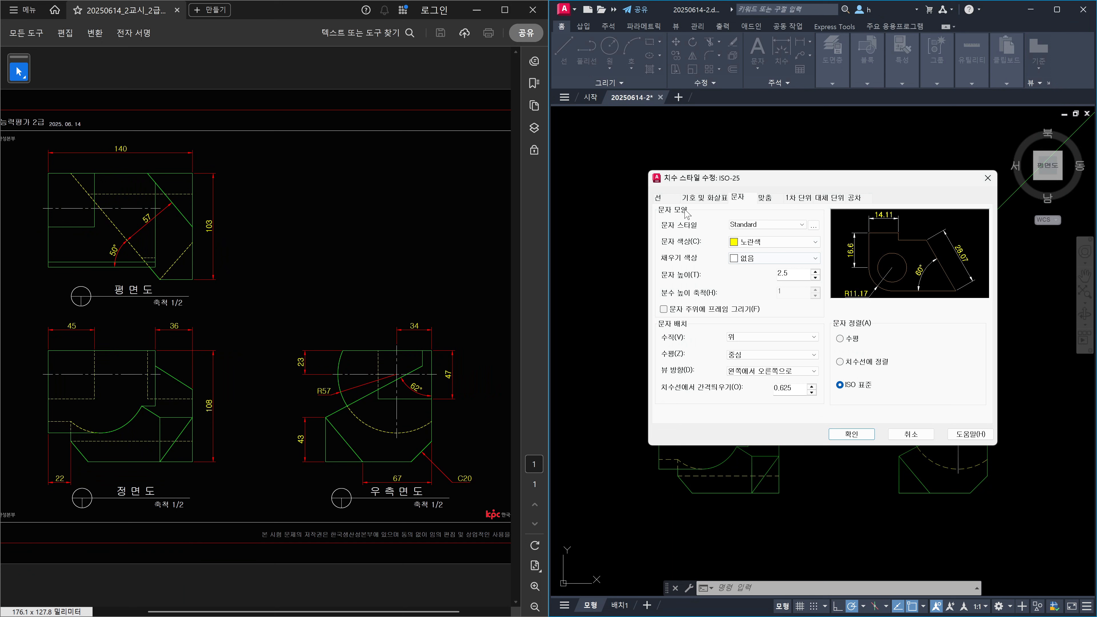
click(664, 203)
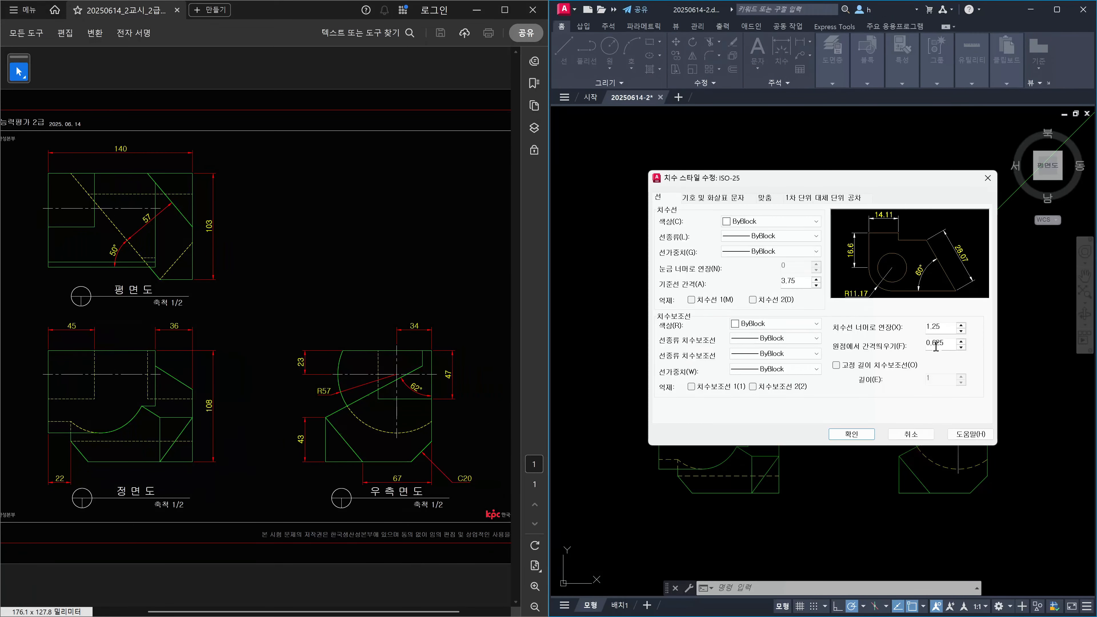
click(744, 197)
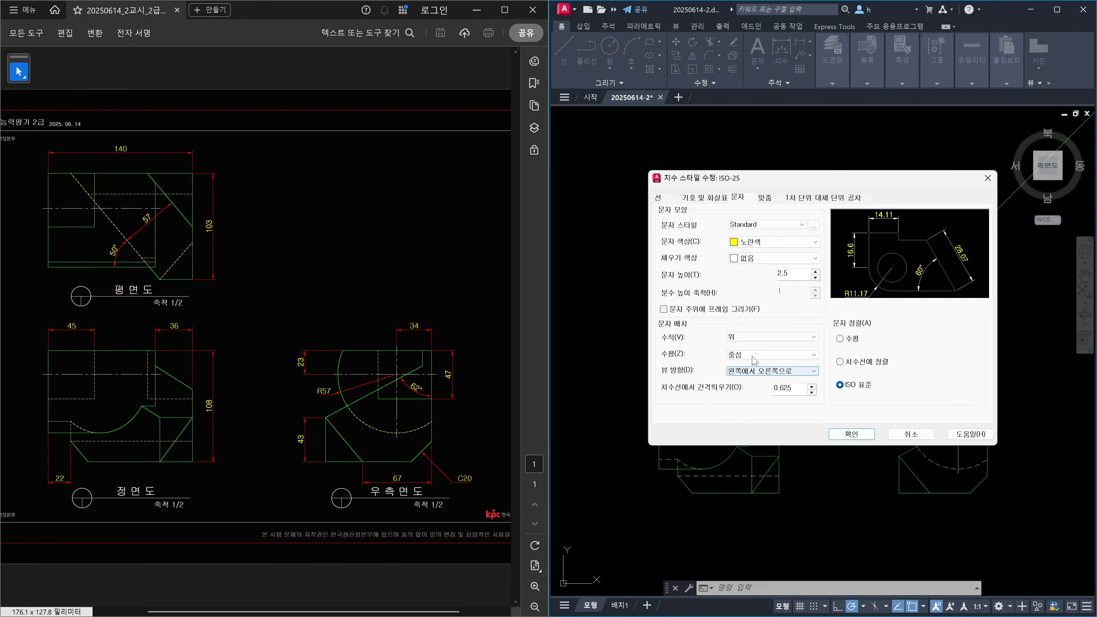
Set the overall scale (전체 축척 사용) of the ISO-25 dimension style to 2
click(772, 200)
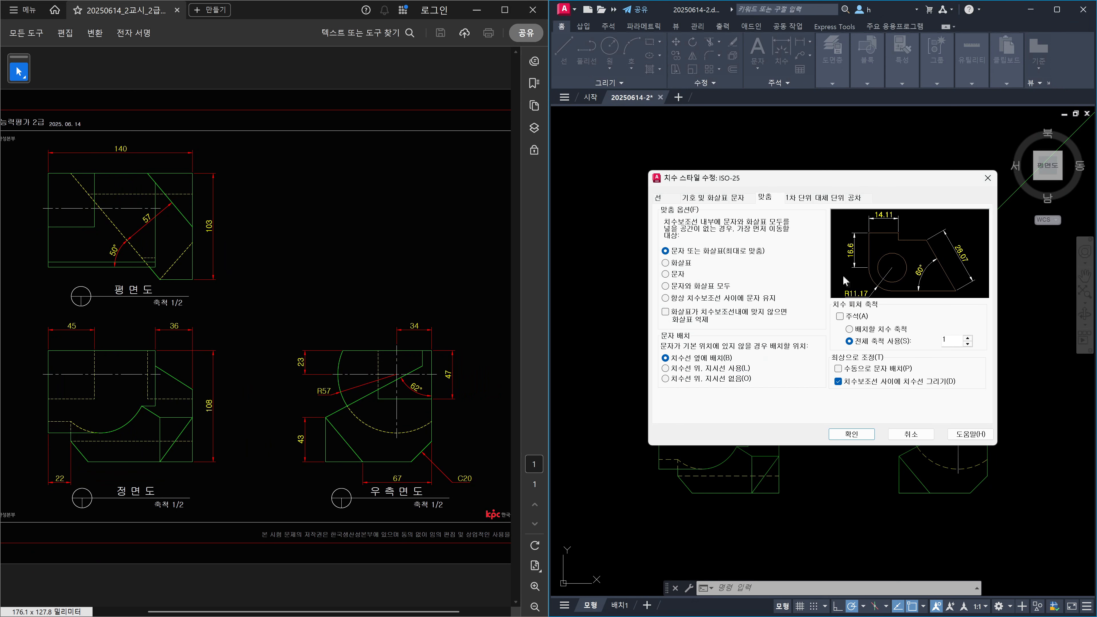
double_click(947, 340)
text(2)
Set the linear dimension unit format to decimal (십진) and its precision to 0.00000000 in the primary units
click(797, 199)
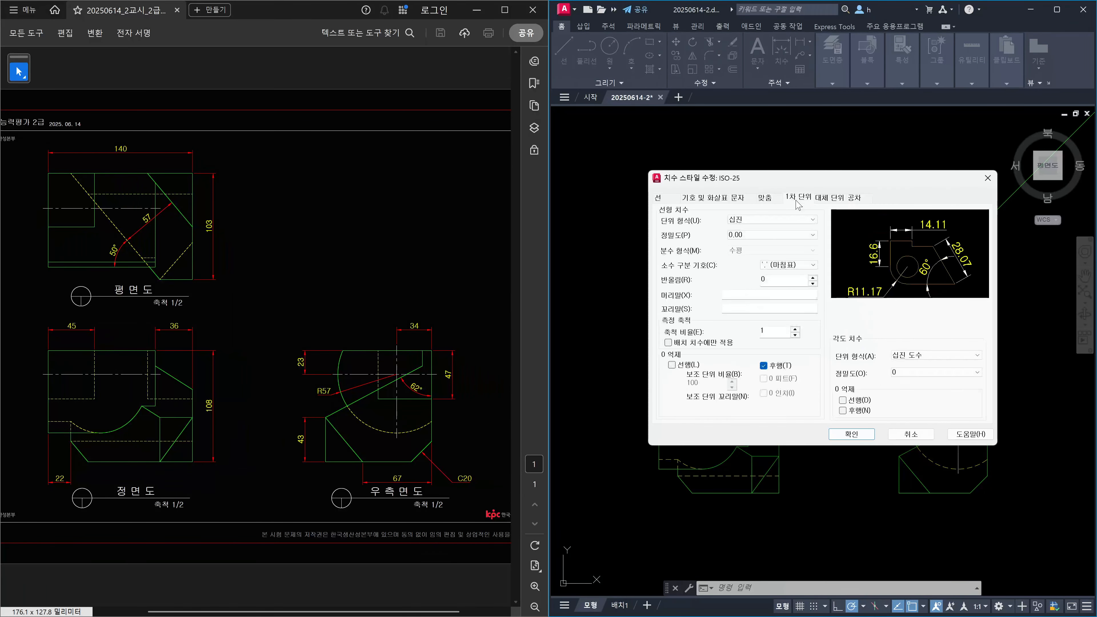
click(808, 220)
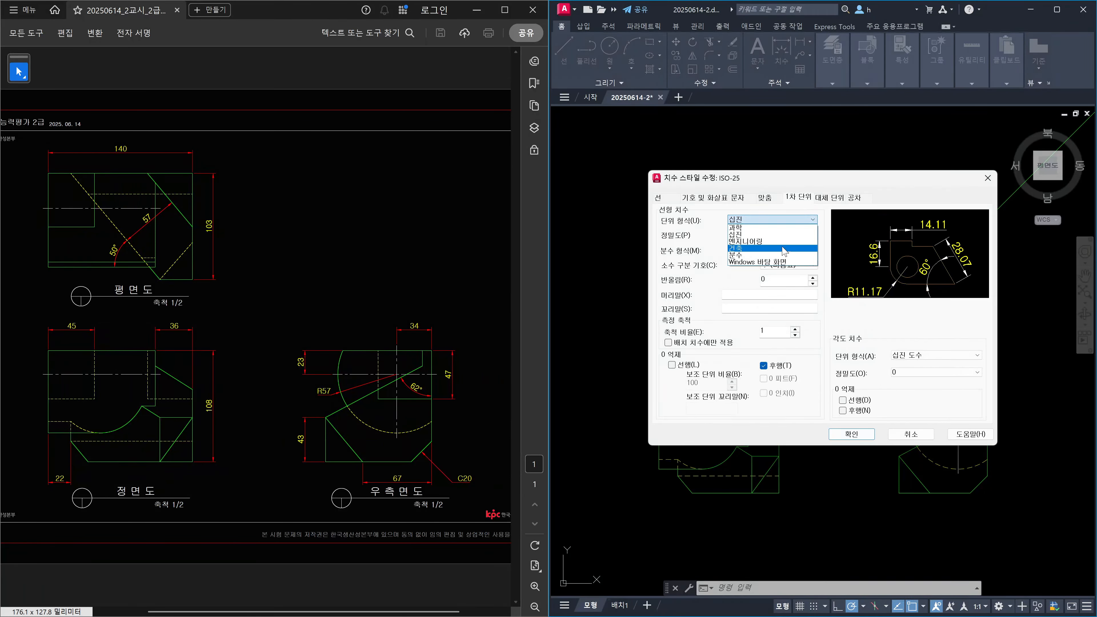
click(783, 223)
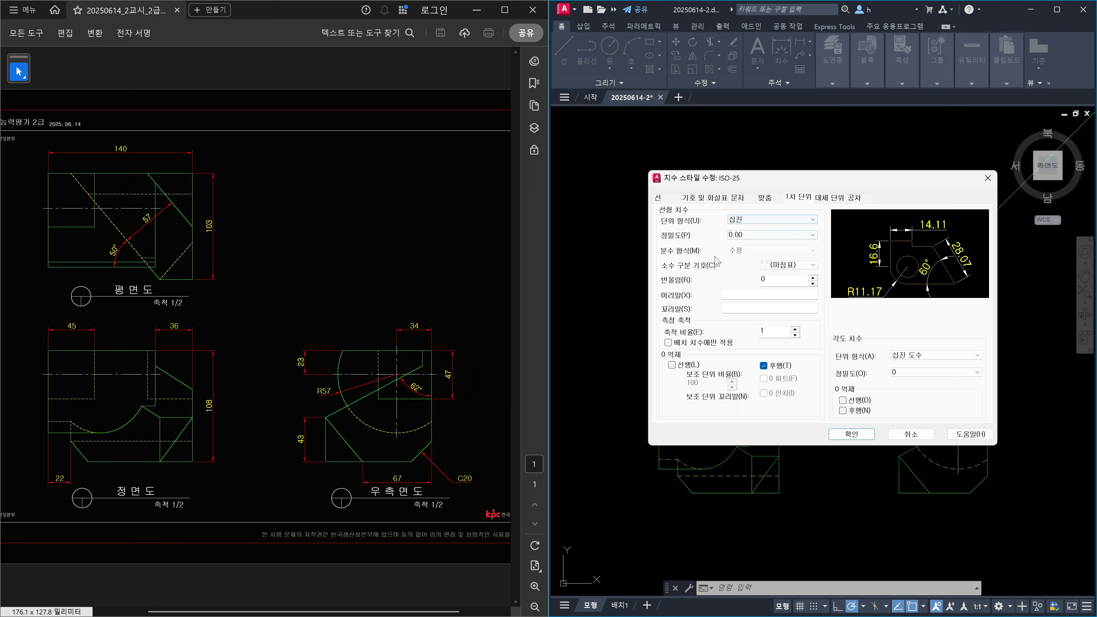
click(735, 237)
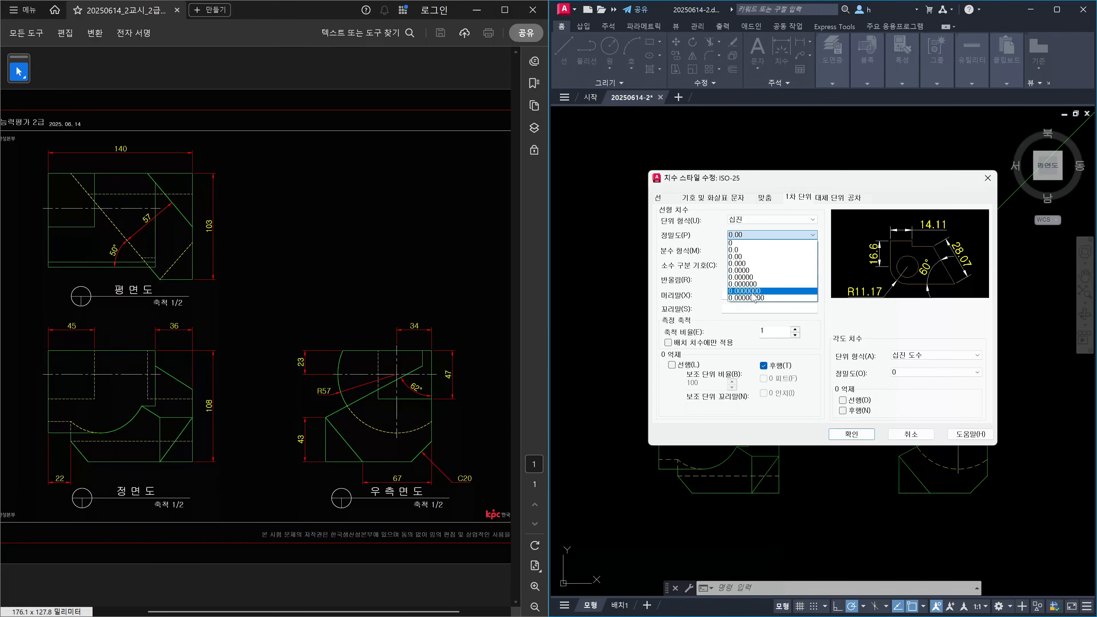
click(761, 298)
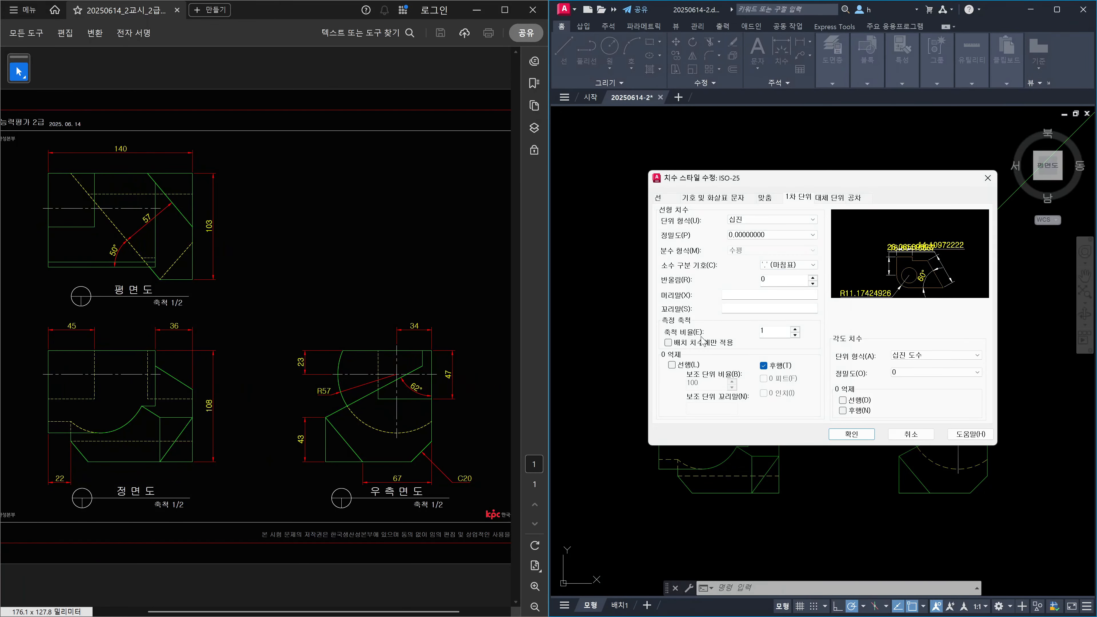
Try a linear dimension precision of 0 and restore the precision to 0.00000000
click(752, 235)
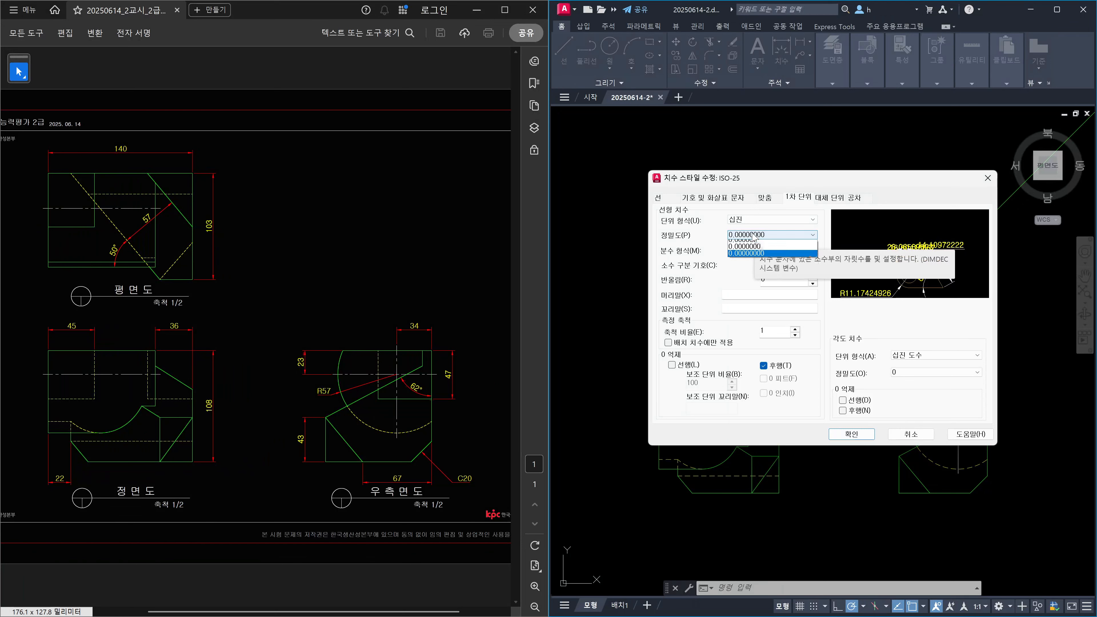
click(753, 244)
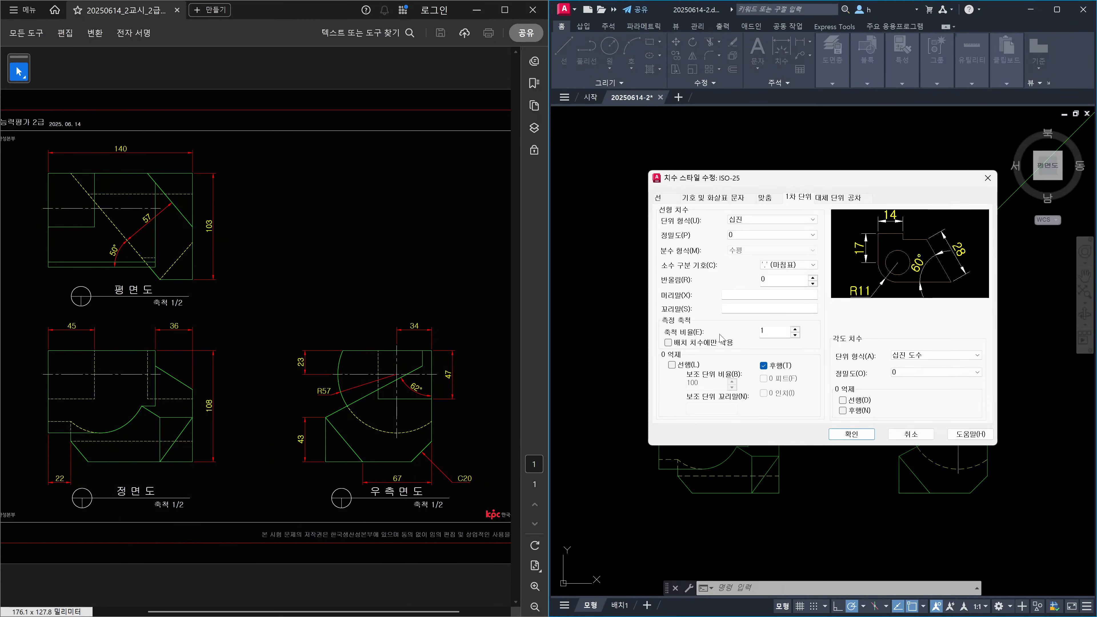
click(791, 237)
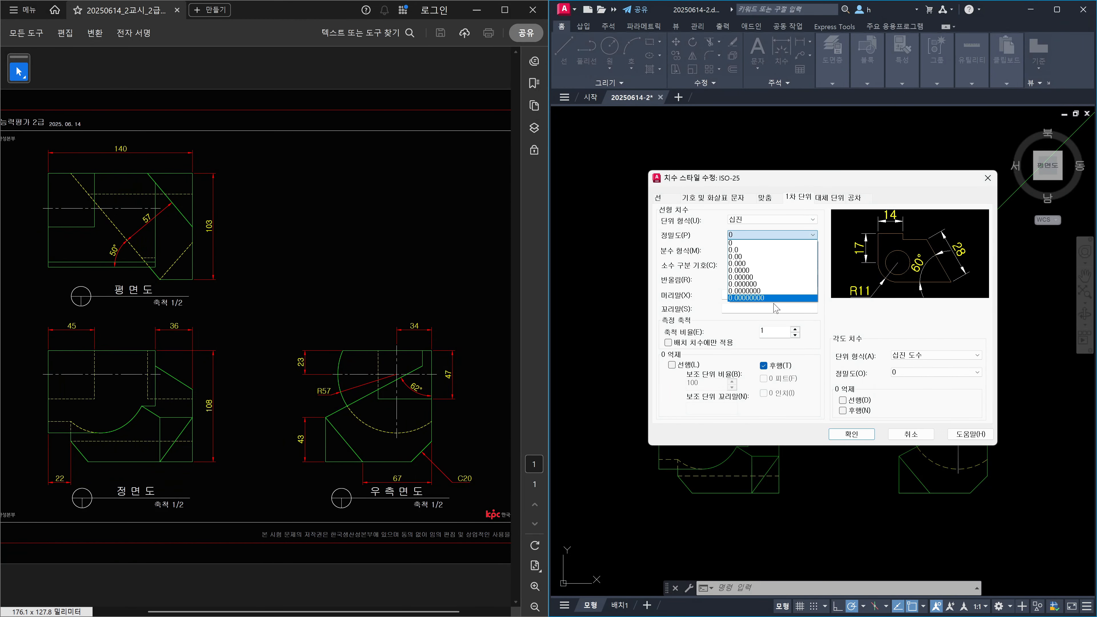
click(777, 302)
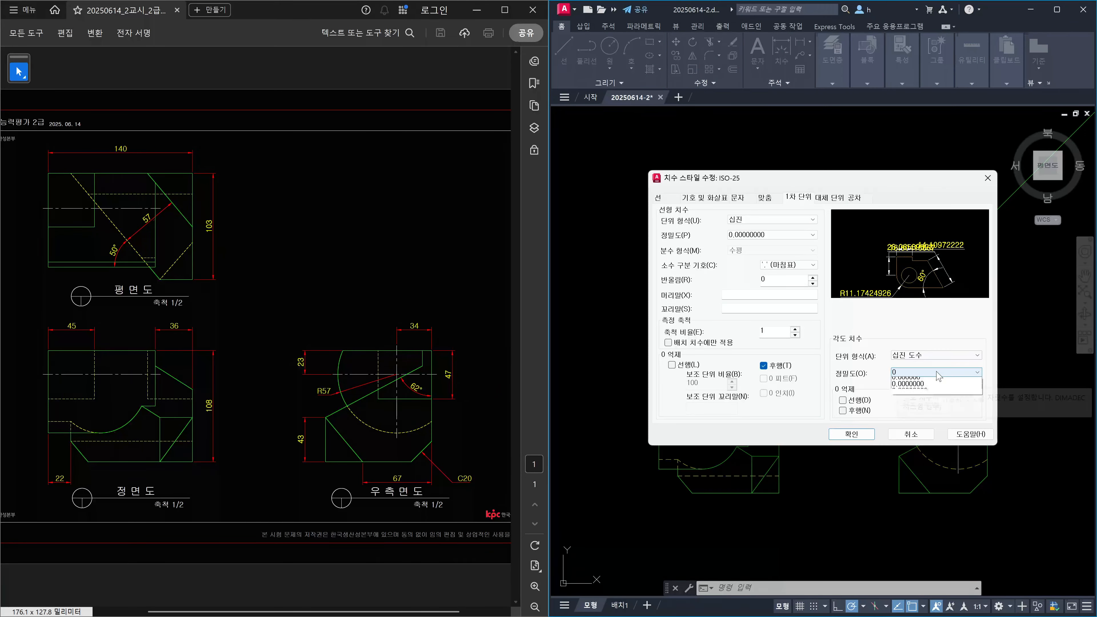
Set the angular dimension precision to 0.00000000 with trailing zeros (후행) suppressed, and save the ISO-25 style
click(930, 373)
click(930, 436)
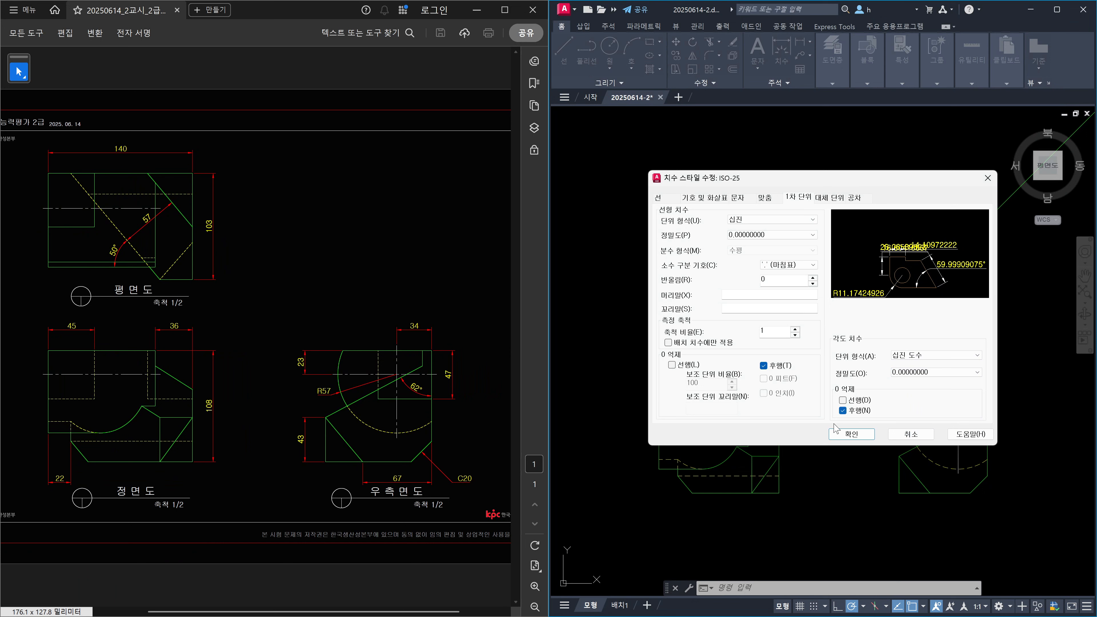
click(851, 434)
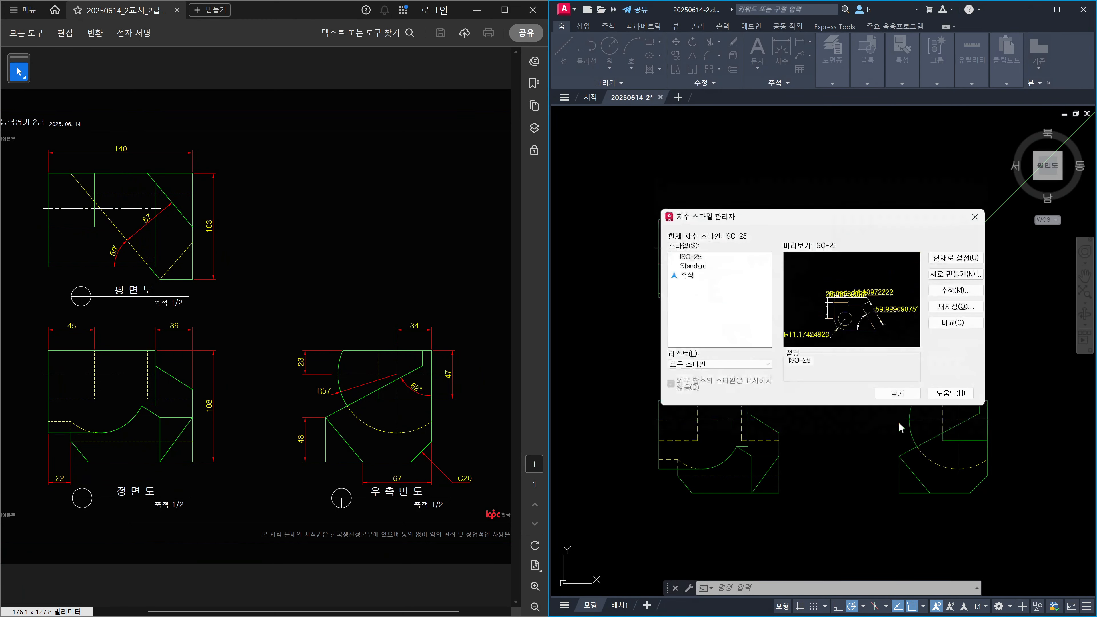
click(903, 392)
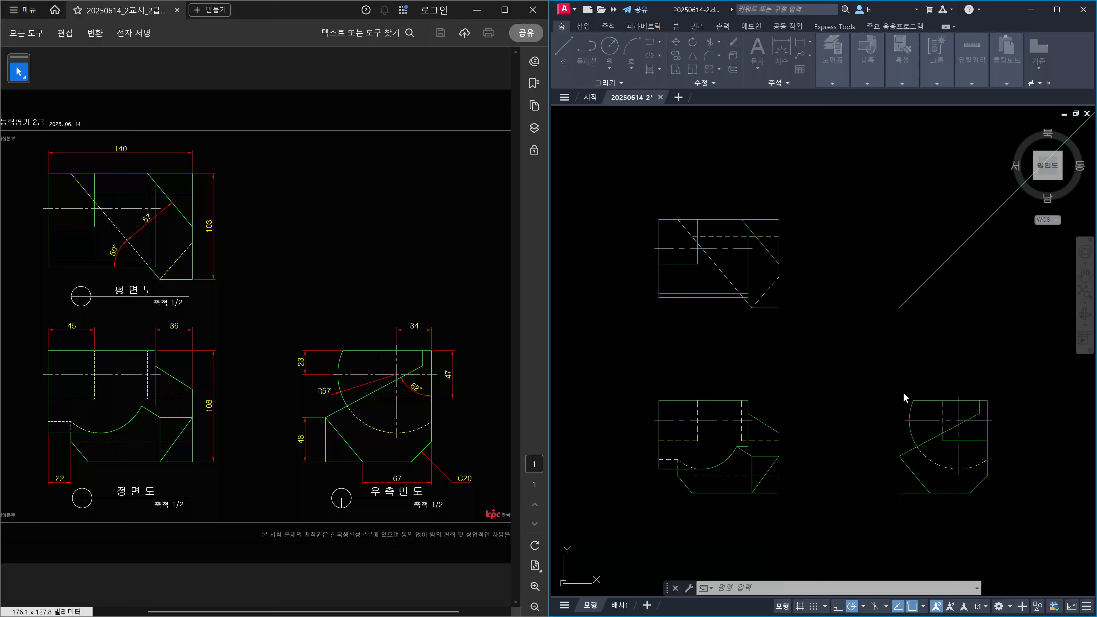
Make the red dimension layer (치수) the current layer
click(833, 83)
click(937, 98)
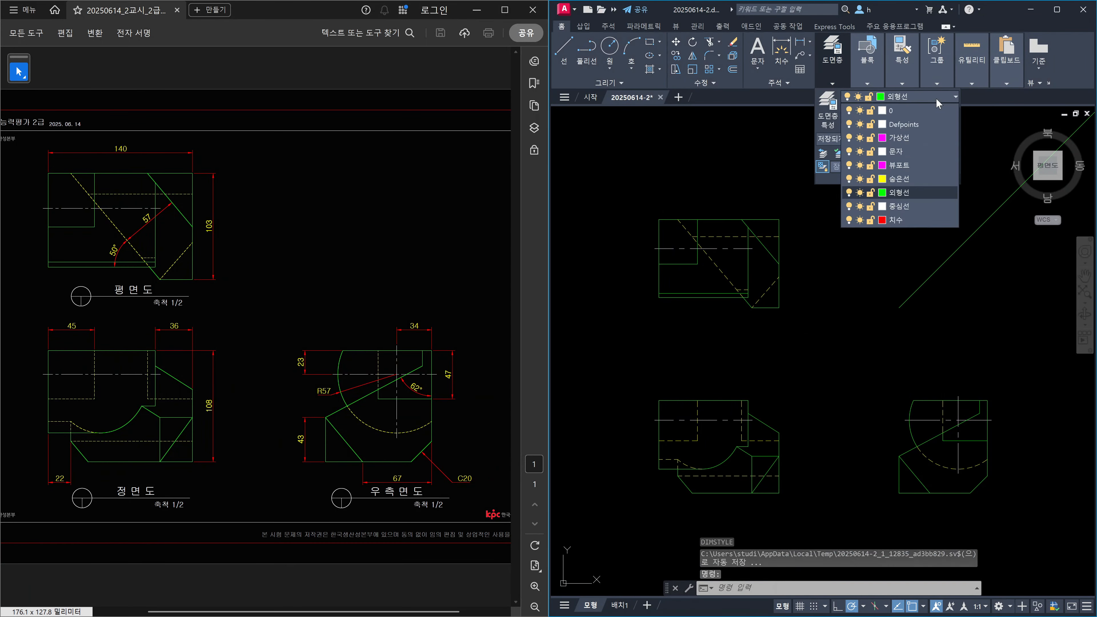
click(896, 220)
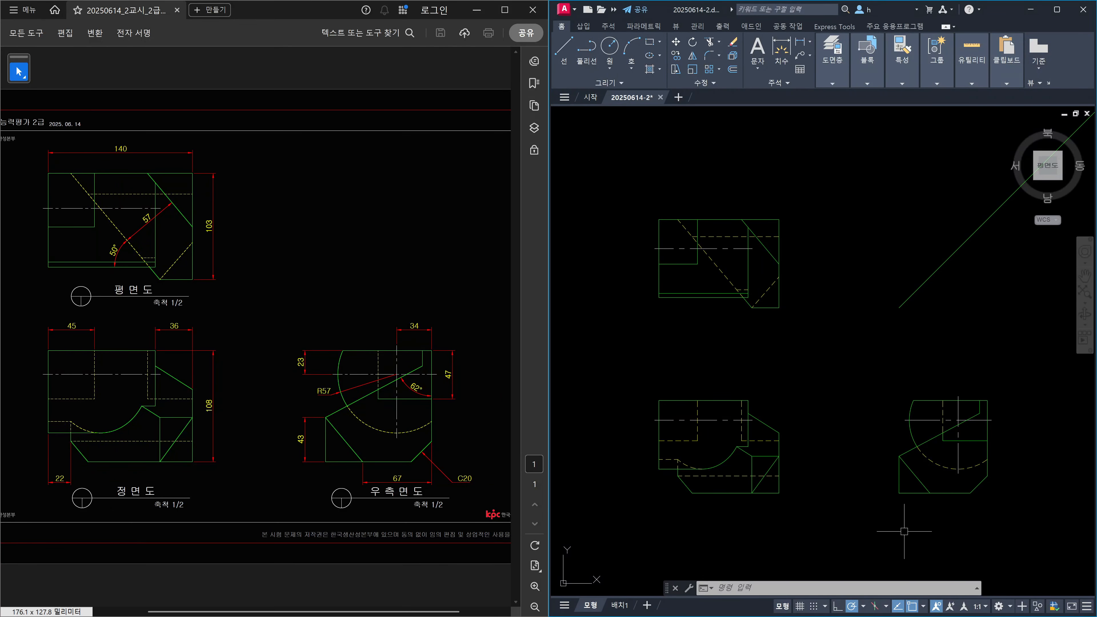
Add a horizontal linear dimension between the front view's lower-left corner and the adjacent step corner, placed below the view
text(DLI)
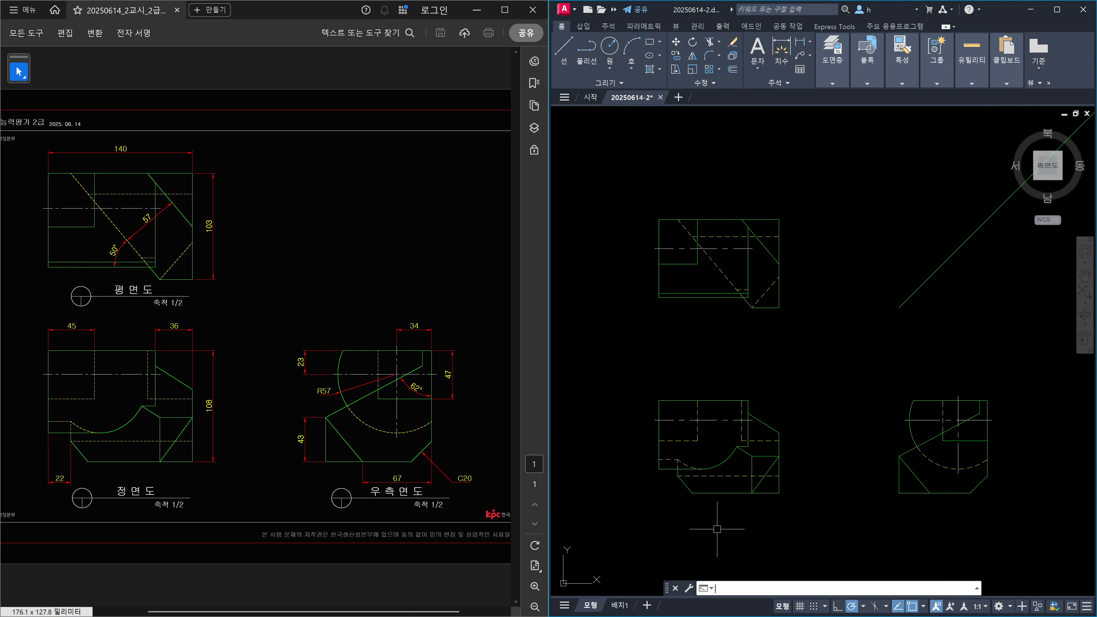
key(Return)
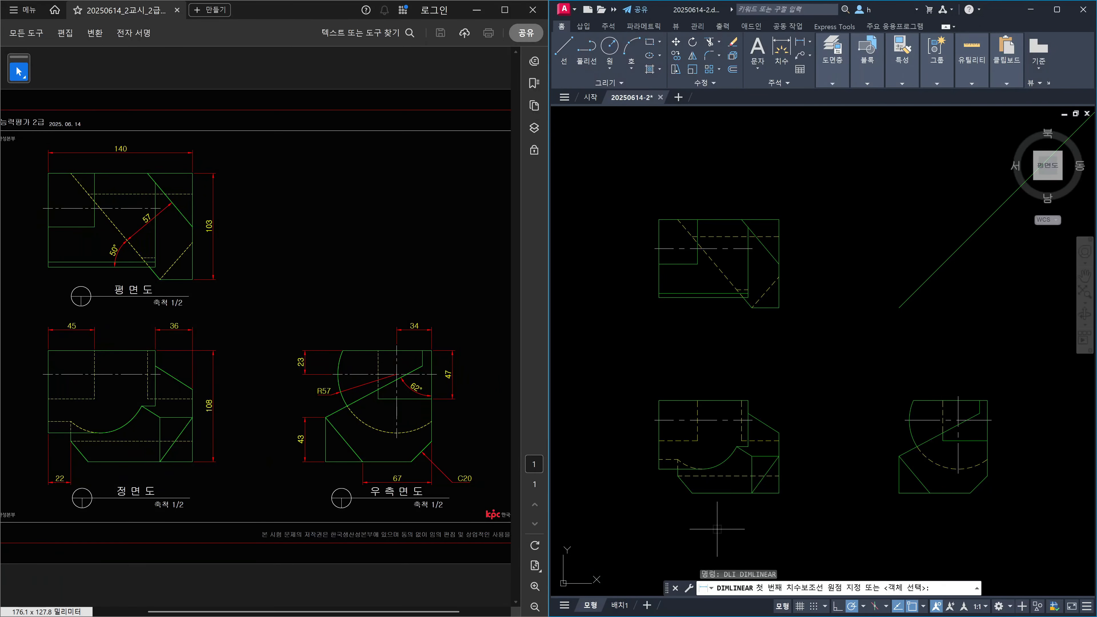
click(658, 469)
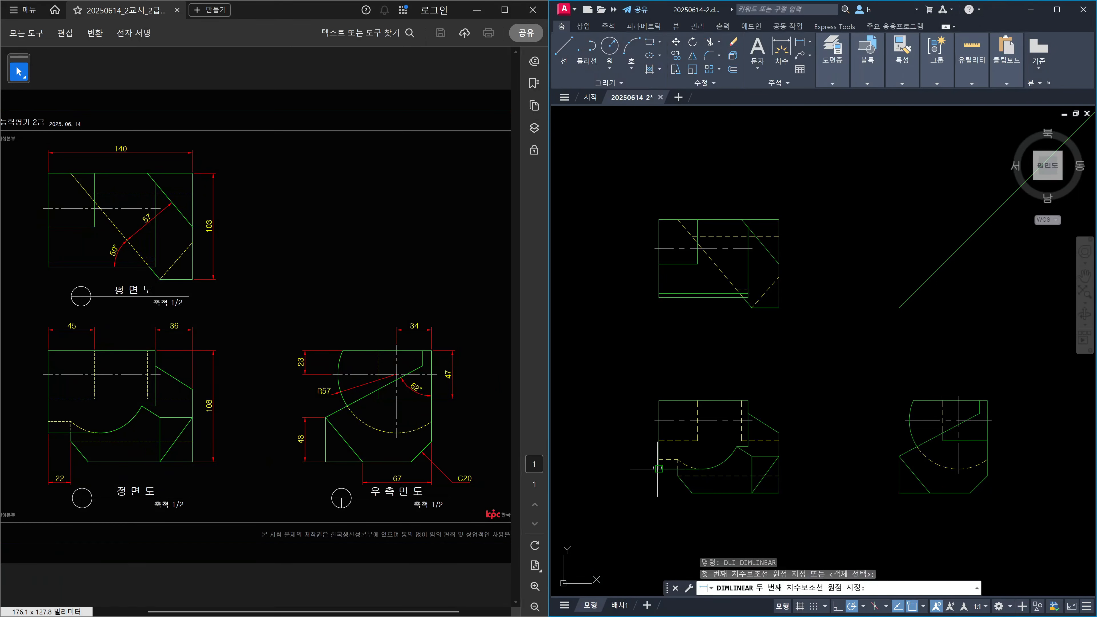
scroll(658, 469, up, 4)
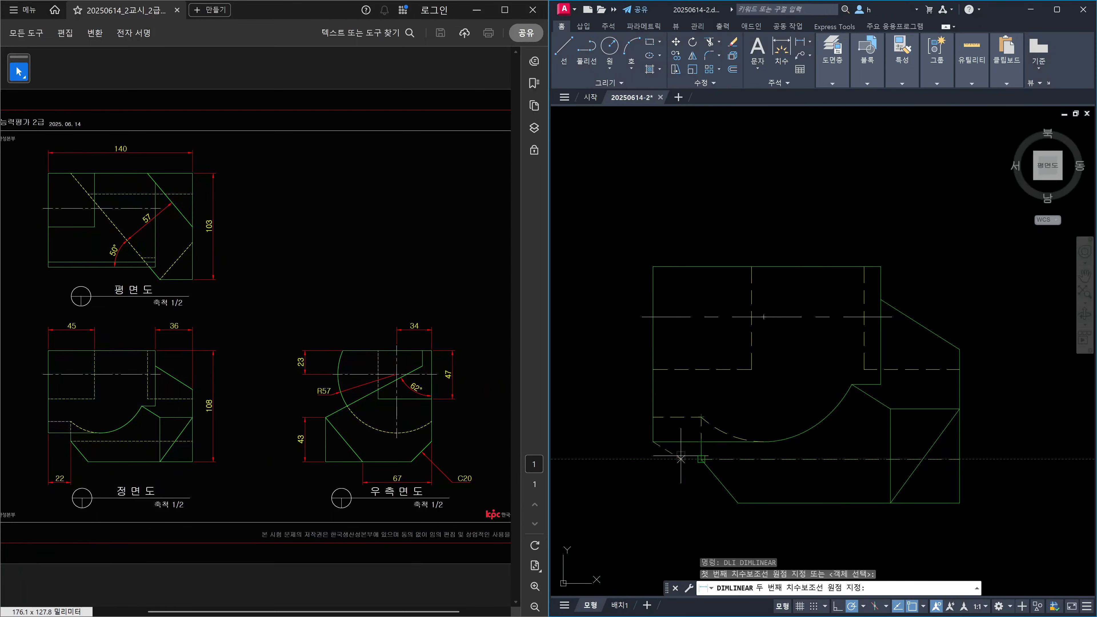
click(702, 459)
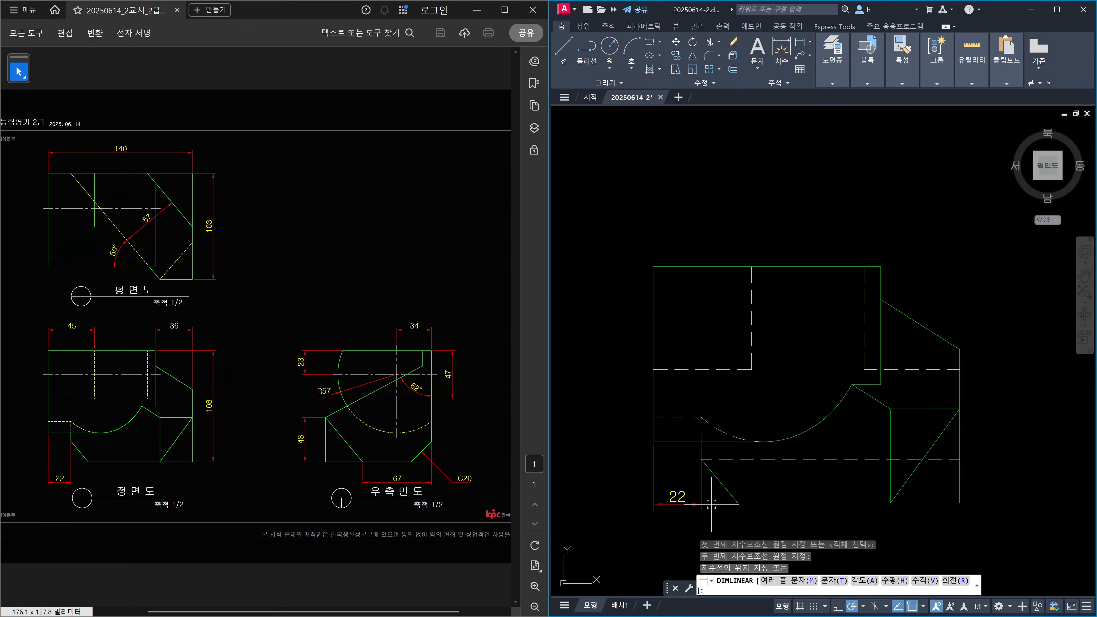
middle_drag(712, 504, 730, 380)
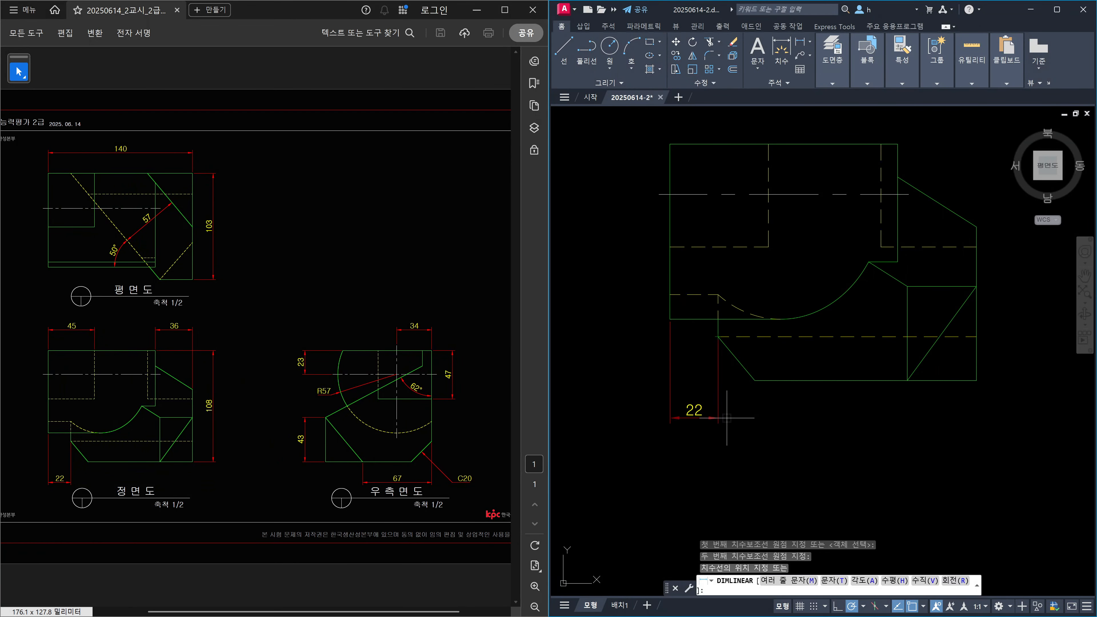
click(727, 418)
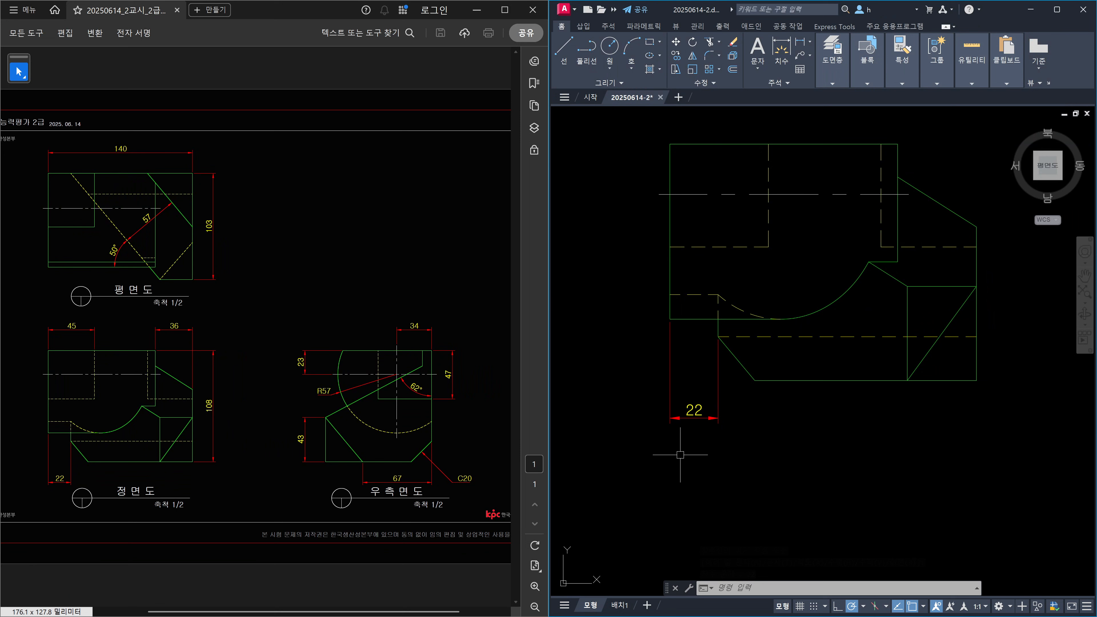
Delete the horizontal dimension below the front view
click(695, 411)
key(Delete)
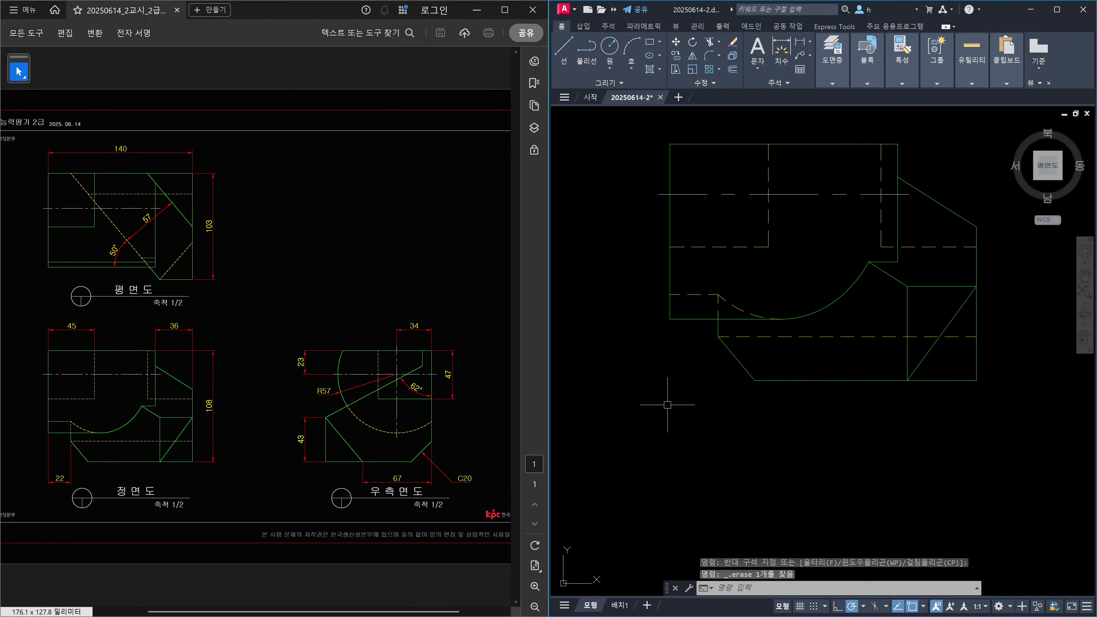
key(Escape)
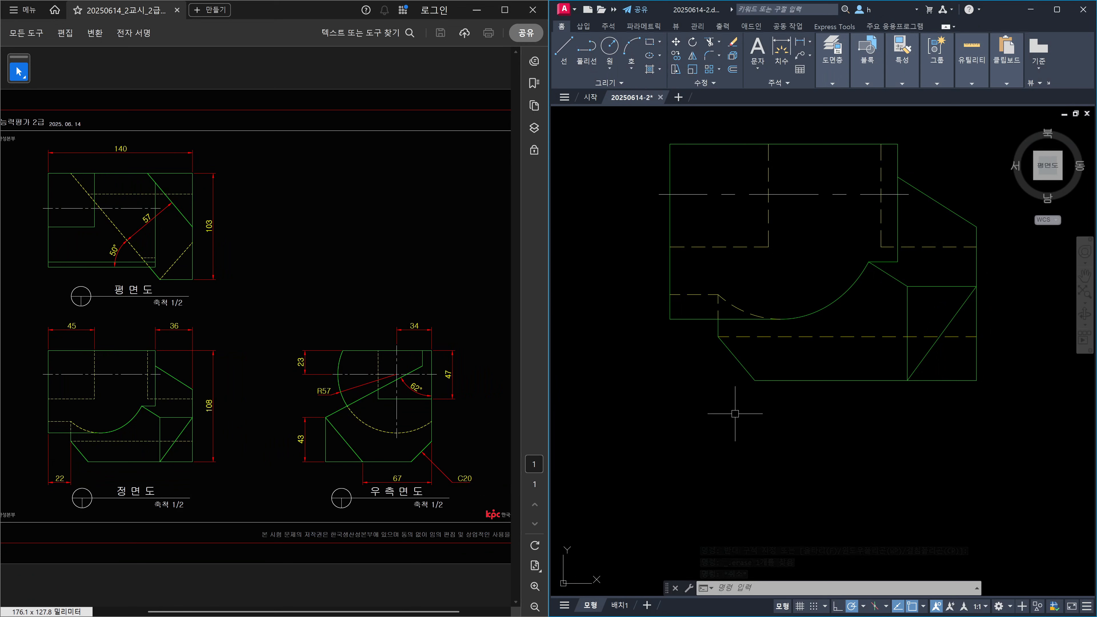
Offset the front view's bottom edge 18 downward as a guide line for placing dimensions
text(o)
key(Return)
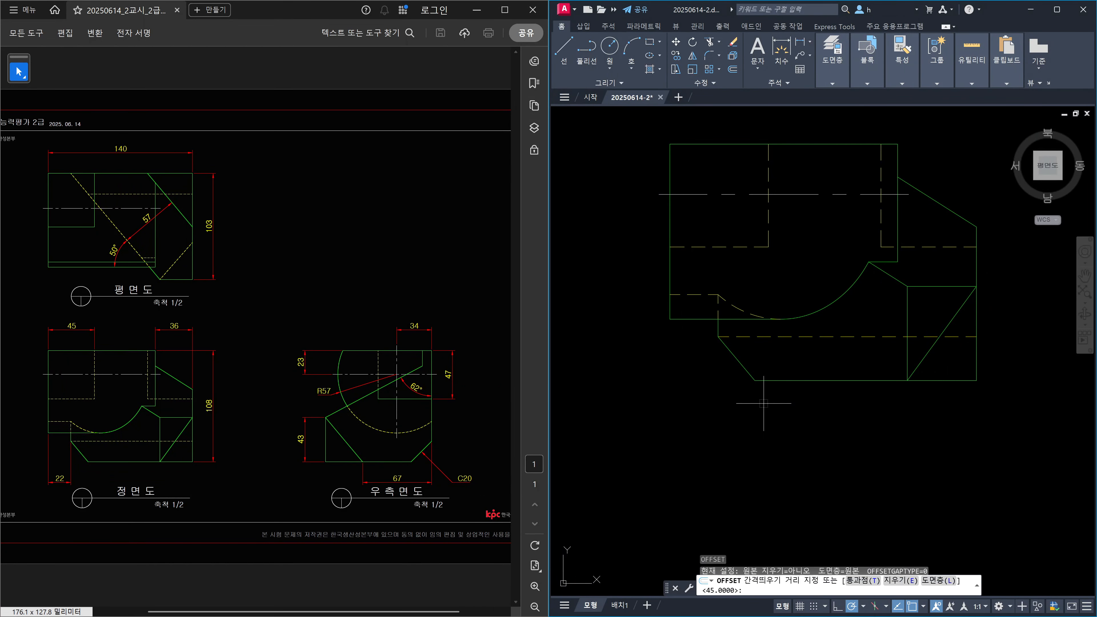
text(18)
key(Return)
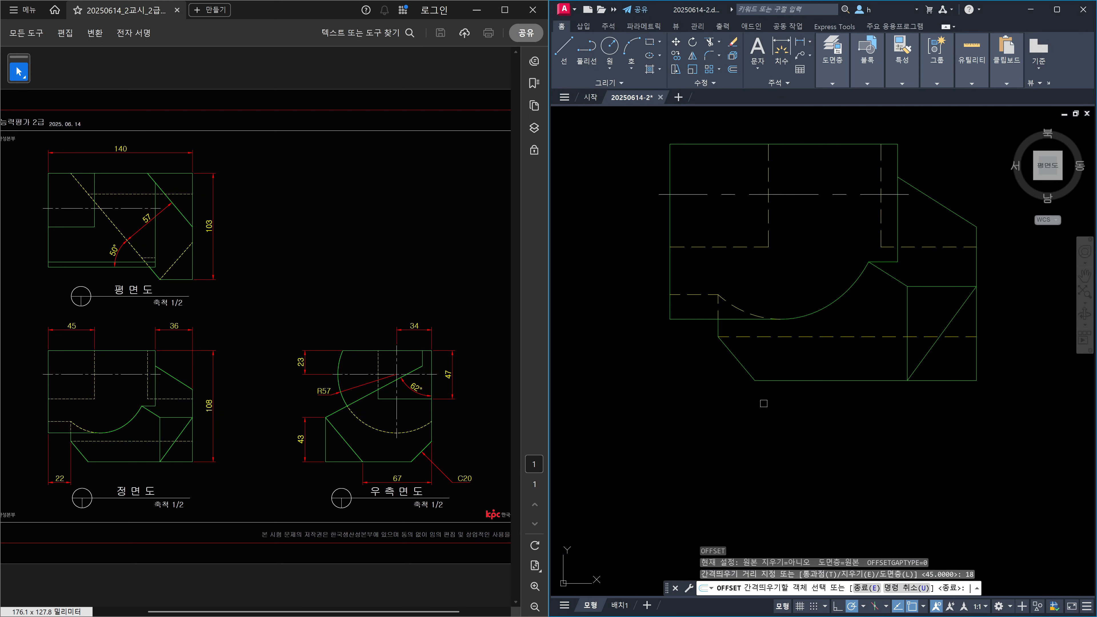
click(765, 380)
click(791, 426)
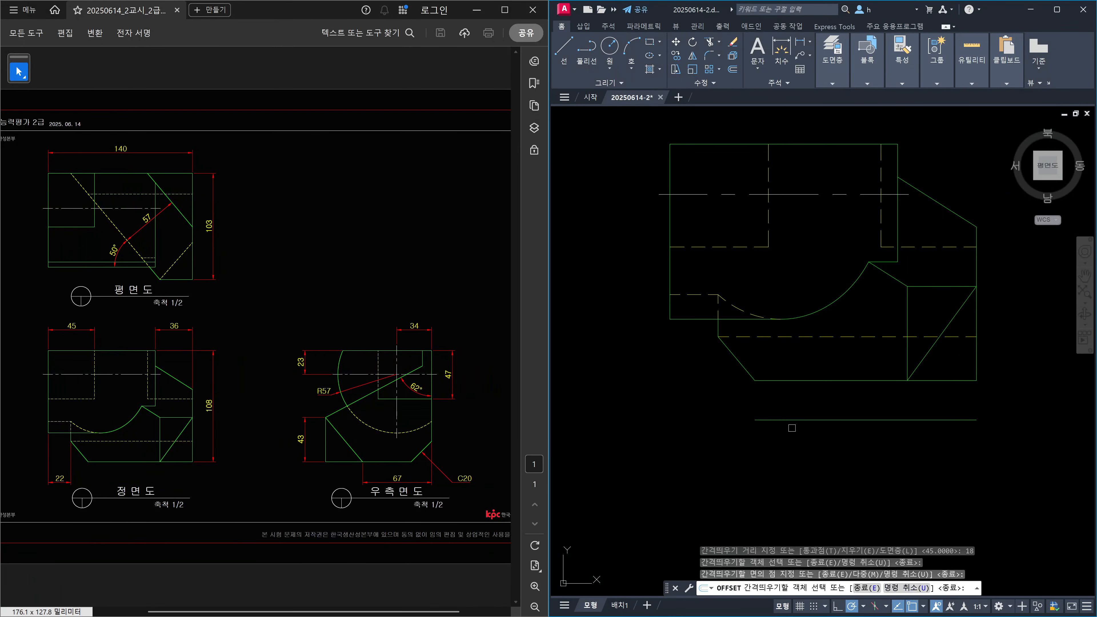
key(Escape)
Add a horizontal linear dimension between the front view's lower-left corner and the adjacent step corner, aligned with the offset guide line
text(dli)
key(Return)
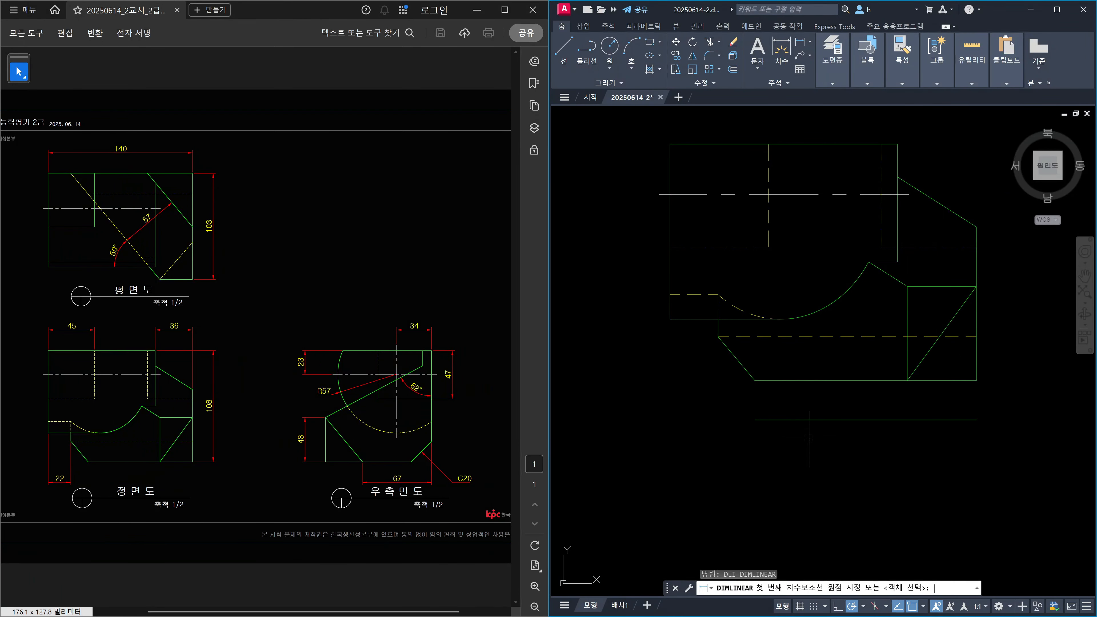
click(669, 319)
click(719, 337)
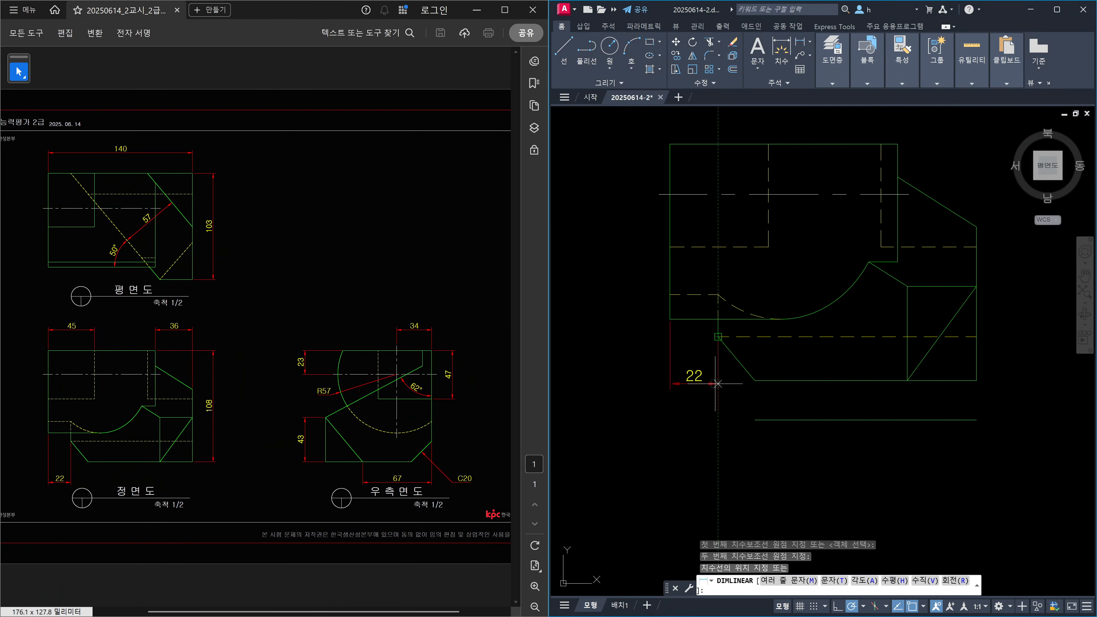
click(764, 420)
key(Escape)
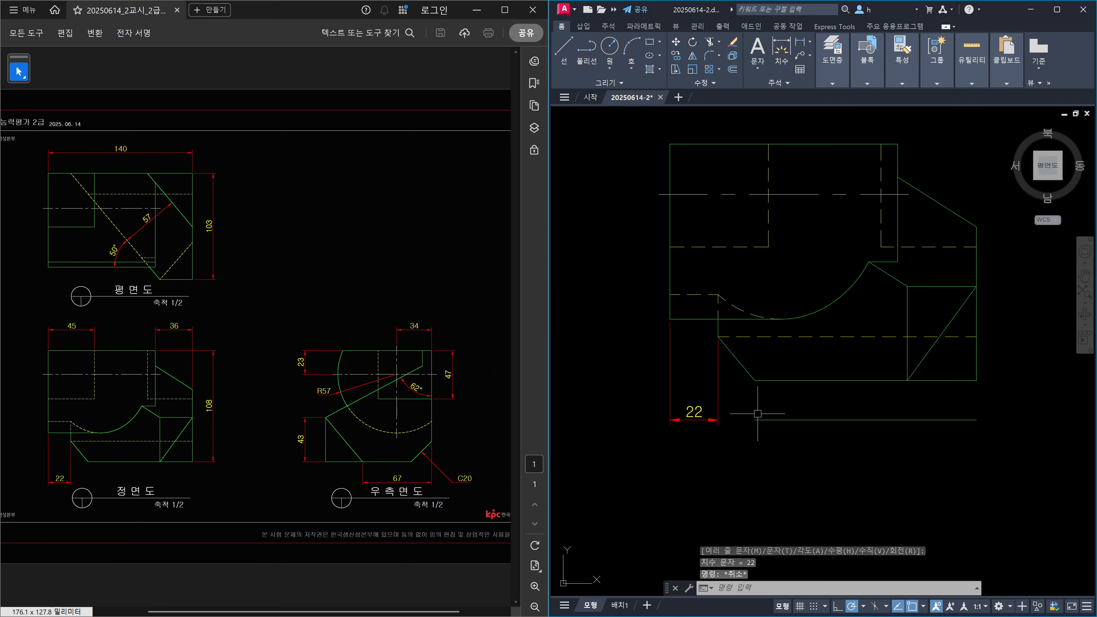
scroll(776, 400, up, 2)
text(dli)
key(Return)
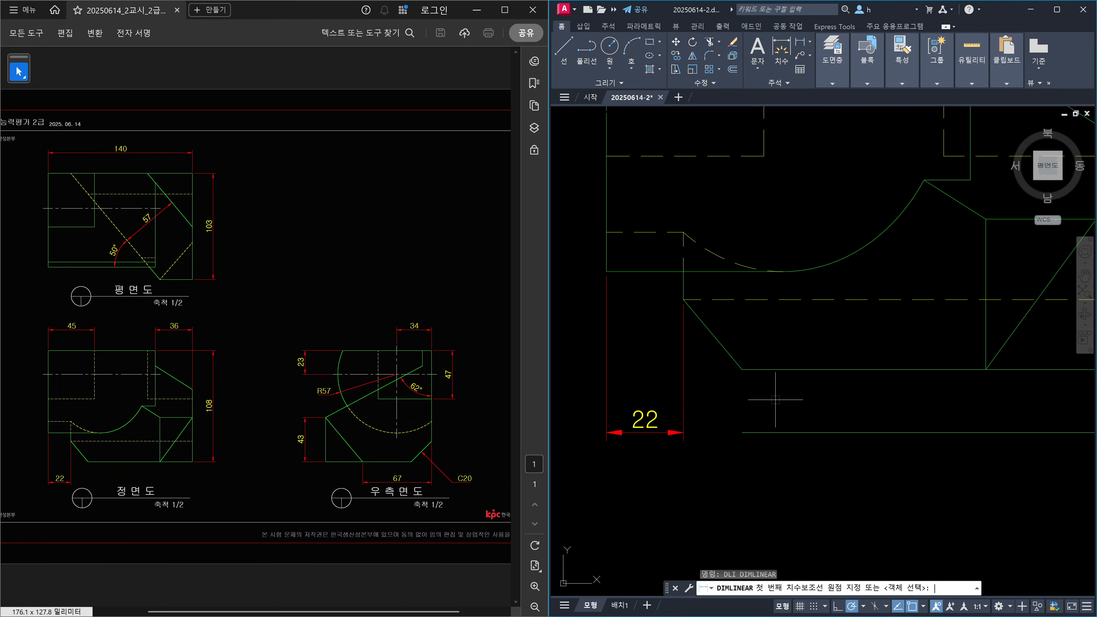
click(742, 369)
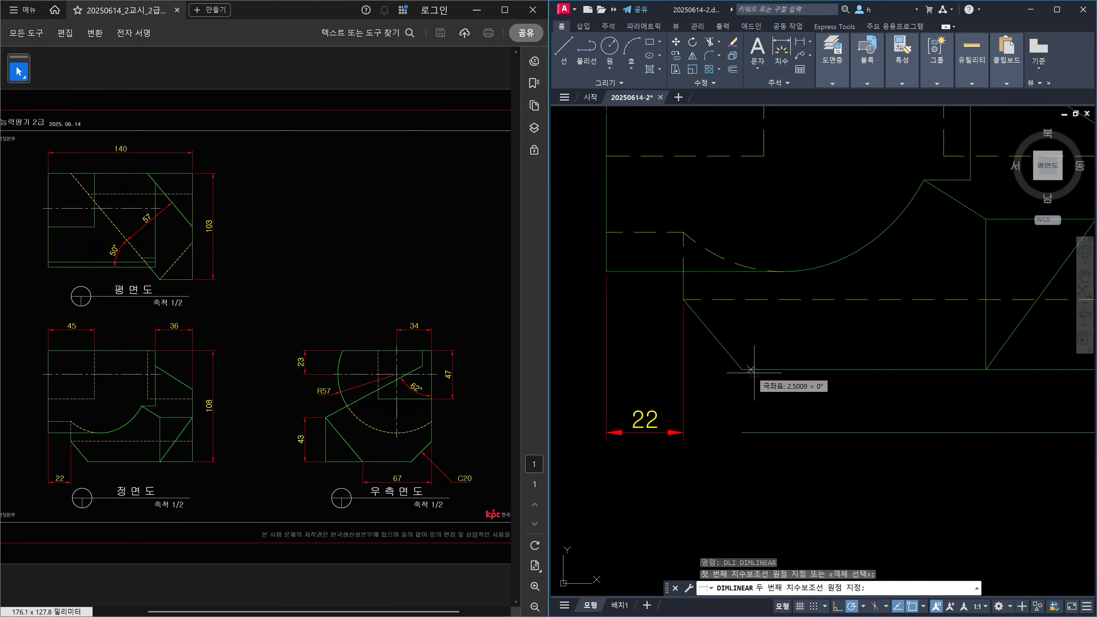
scroll(786, 390, down, 2)
click(974, 380)
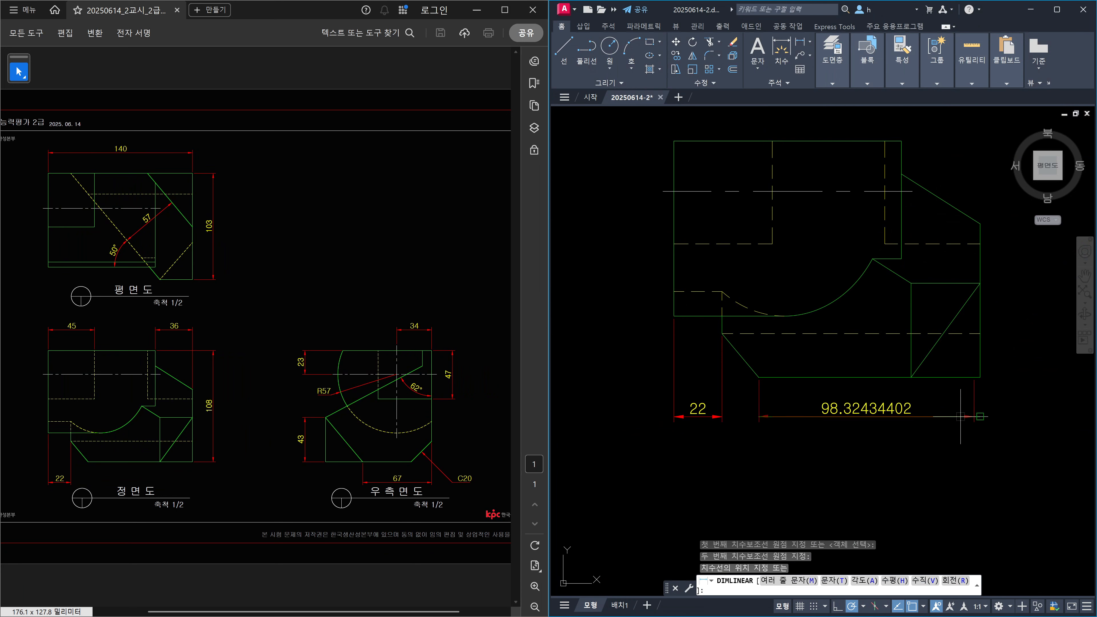
key(Escape)
Add a horizontal linear dimension to the front view's bottom edge, with its dimension line placed on the guide line
key(Return)
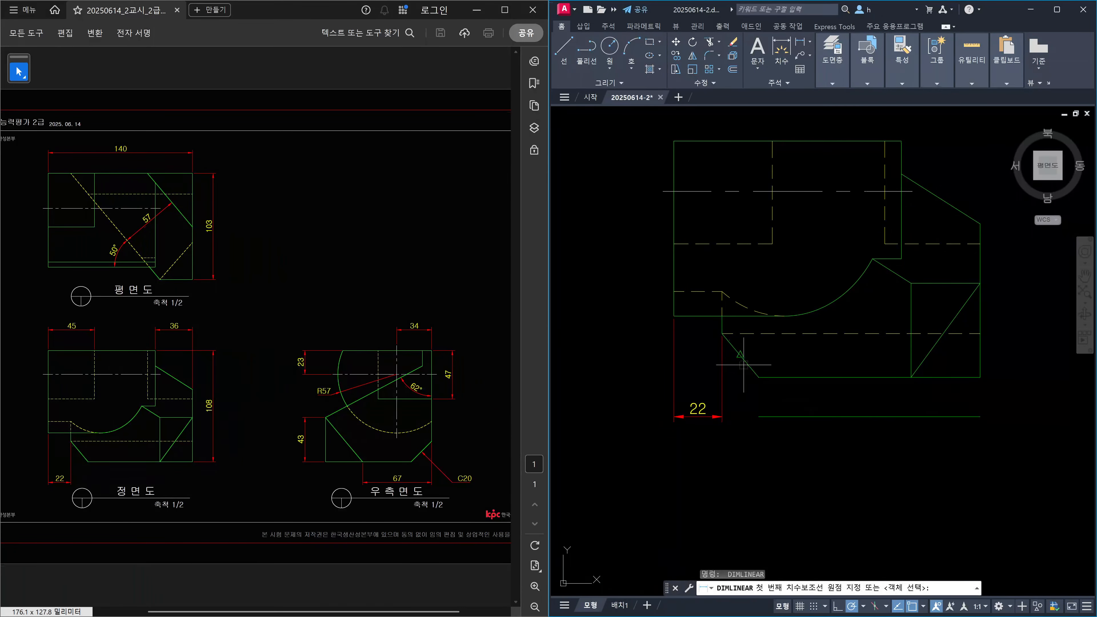
click(760, 376)
click(979, 377)
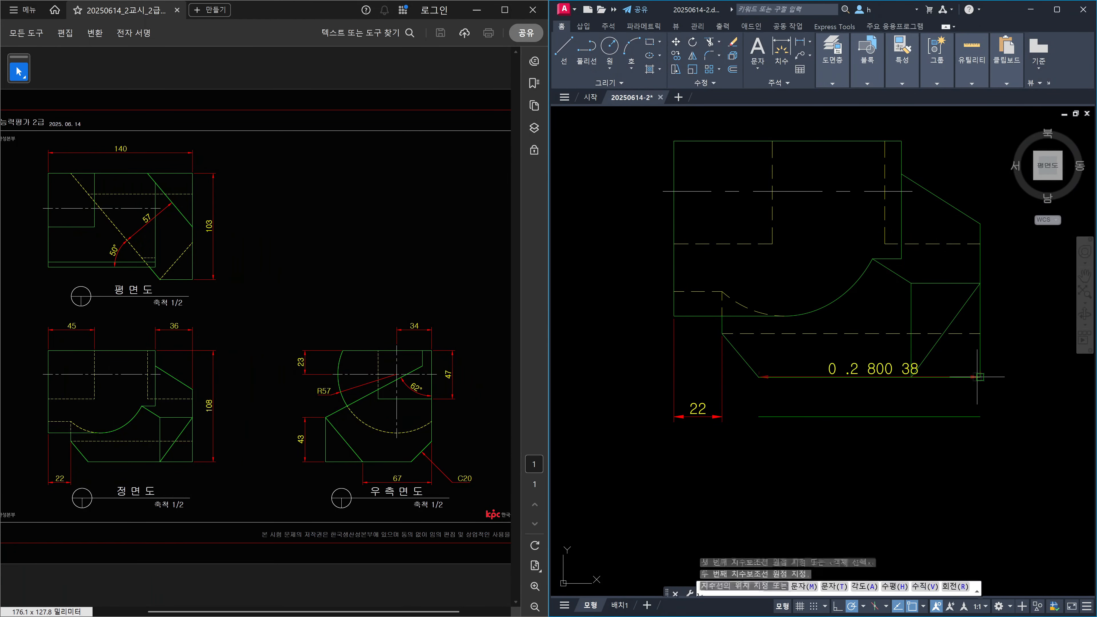
click(978, 415)
key(Escape)
Copy the bottom edge's dimension straight up twice, about 5 and about 10 above the original, to try closer spacings
scroll(886, 406, up, 4)
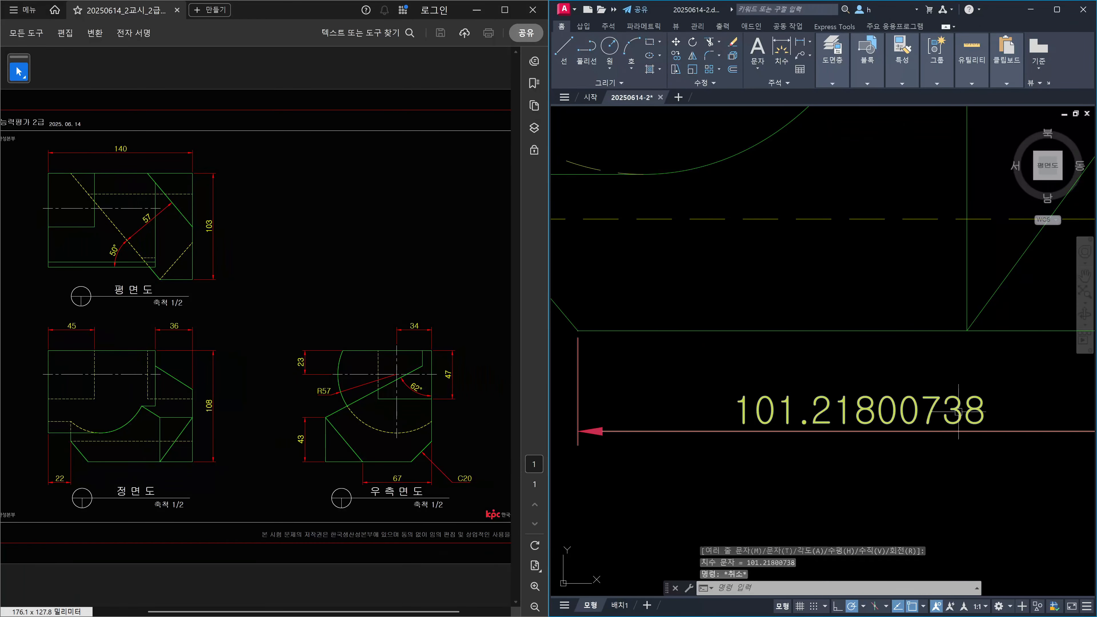
middle_drag(975, 420, 855, 394)
text(c)
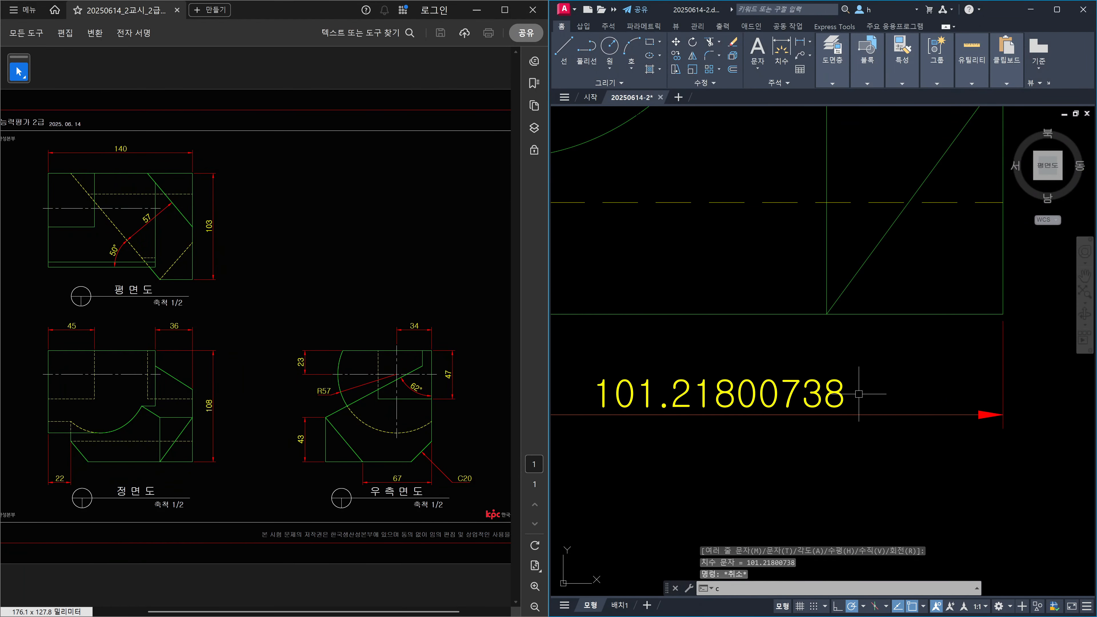
text(o)
key(space)
click(874, 392)
click(818, 388)
key(space)
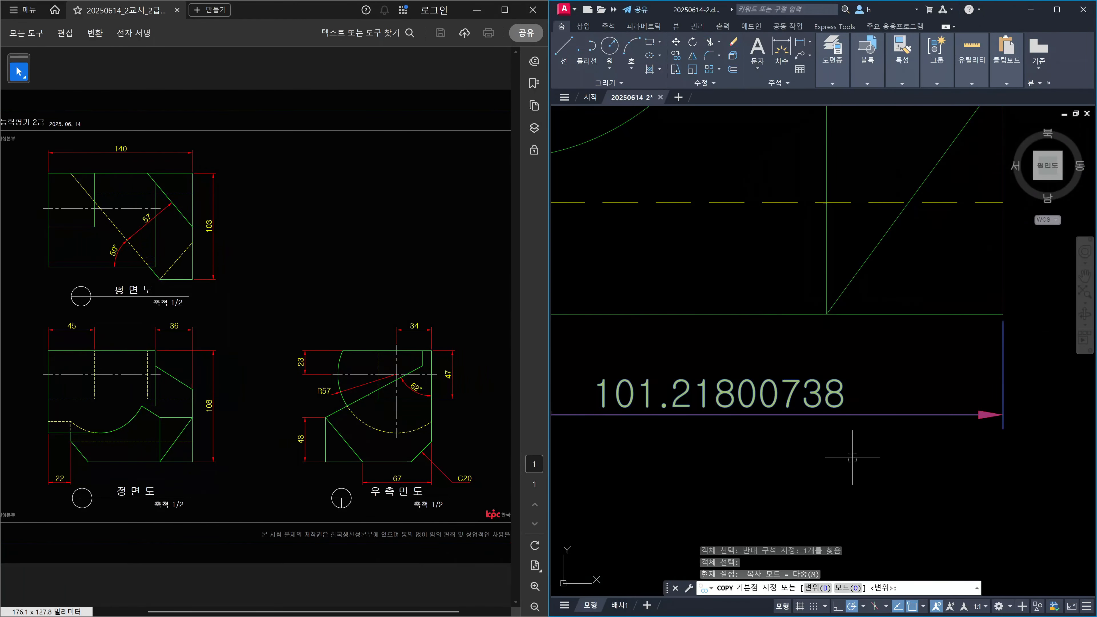
click(853, 457)
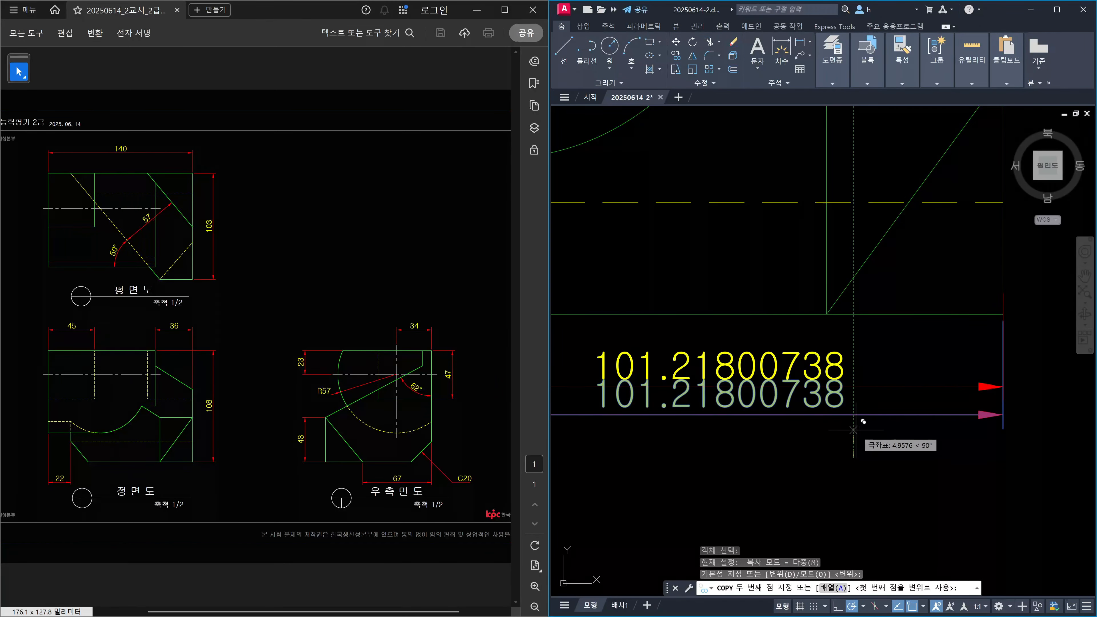
click(853, 431)
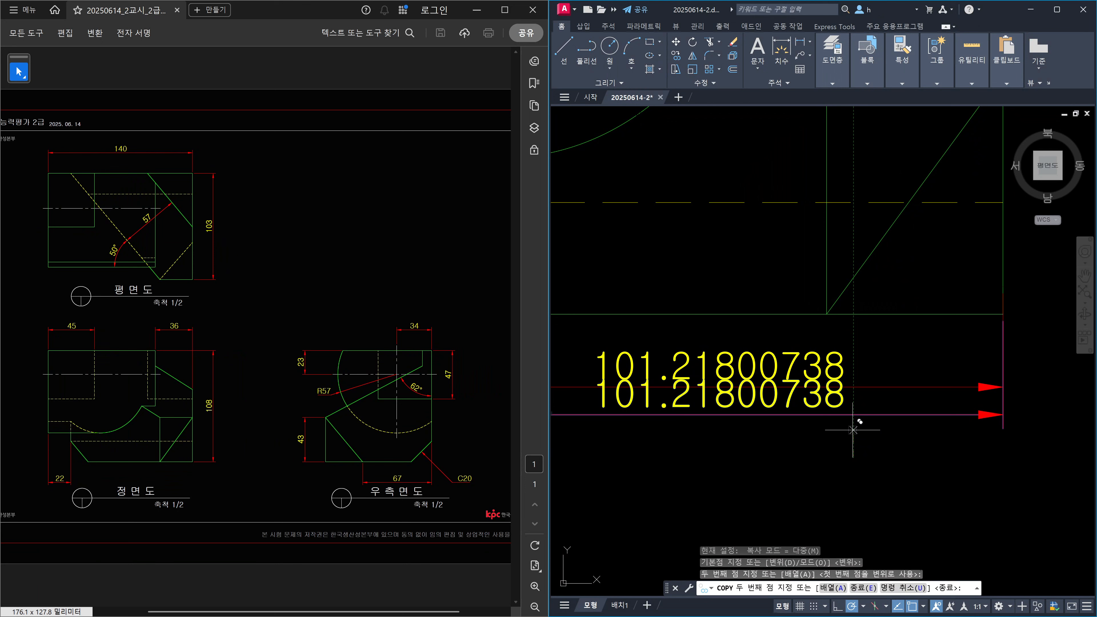
scroll(858, 401, up, 2)
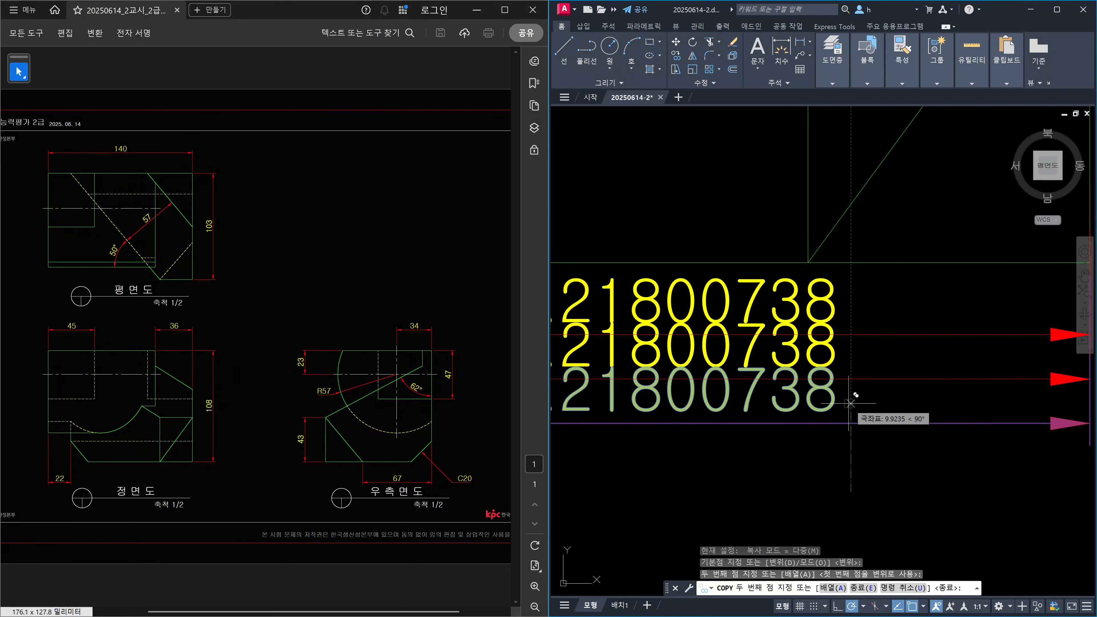
click(850, 404)
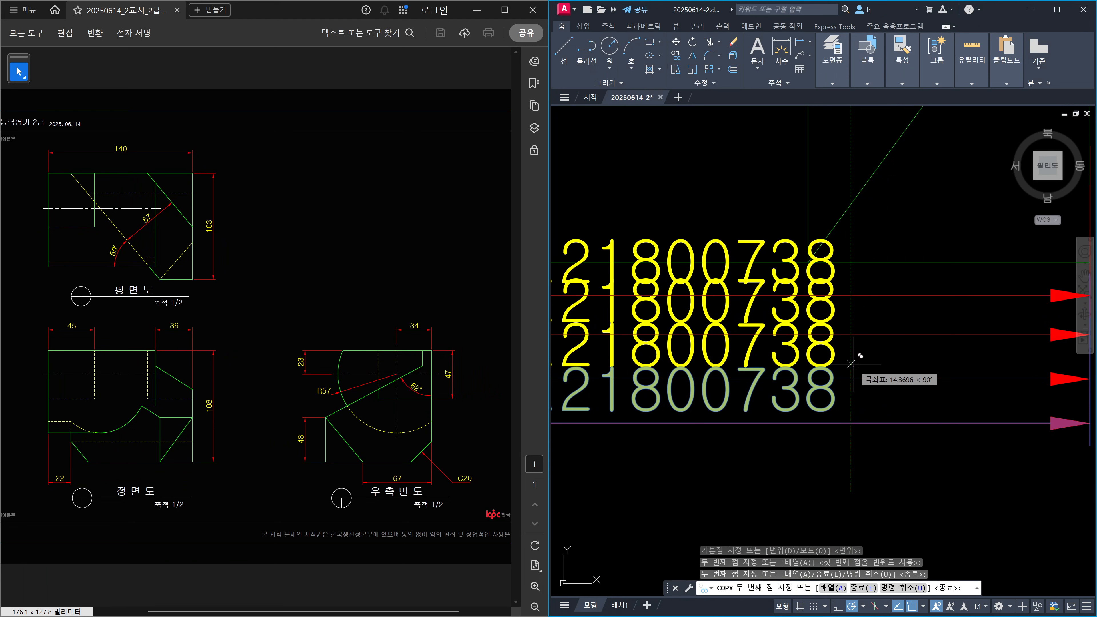
key(Escape)
Delete the three stacked bottom-edge dimensions together with the guide line below the front view
scroll(896, 362, down, 2)
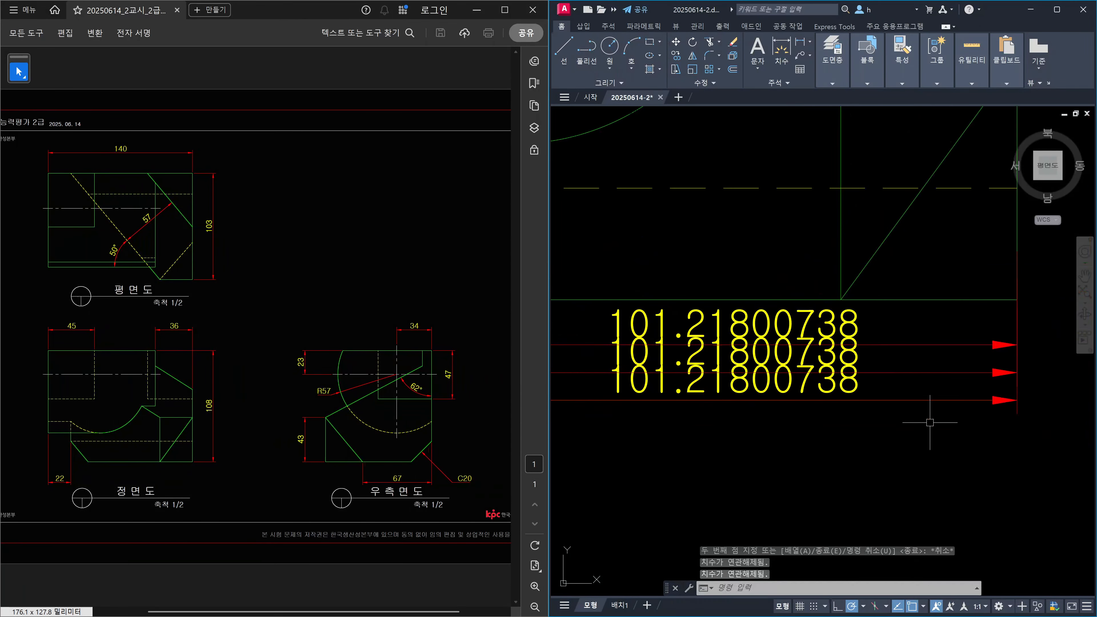
click(938, 389)
click(860, 332)
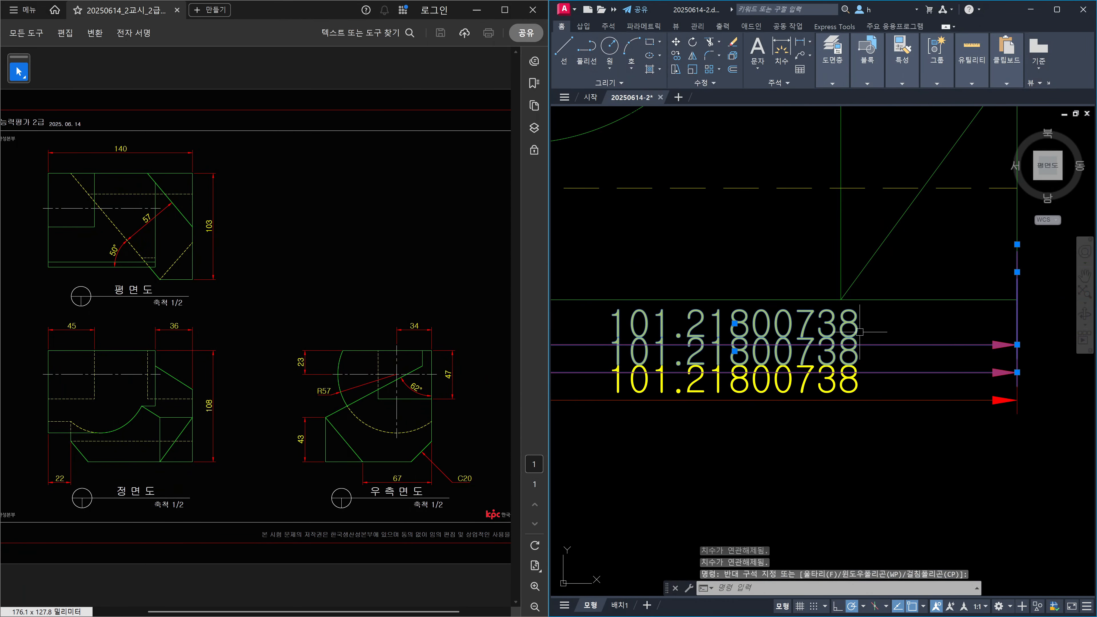
scroll(735, 389, down, 4)
middle_drag(710, 387, 797, 453)
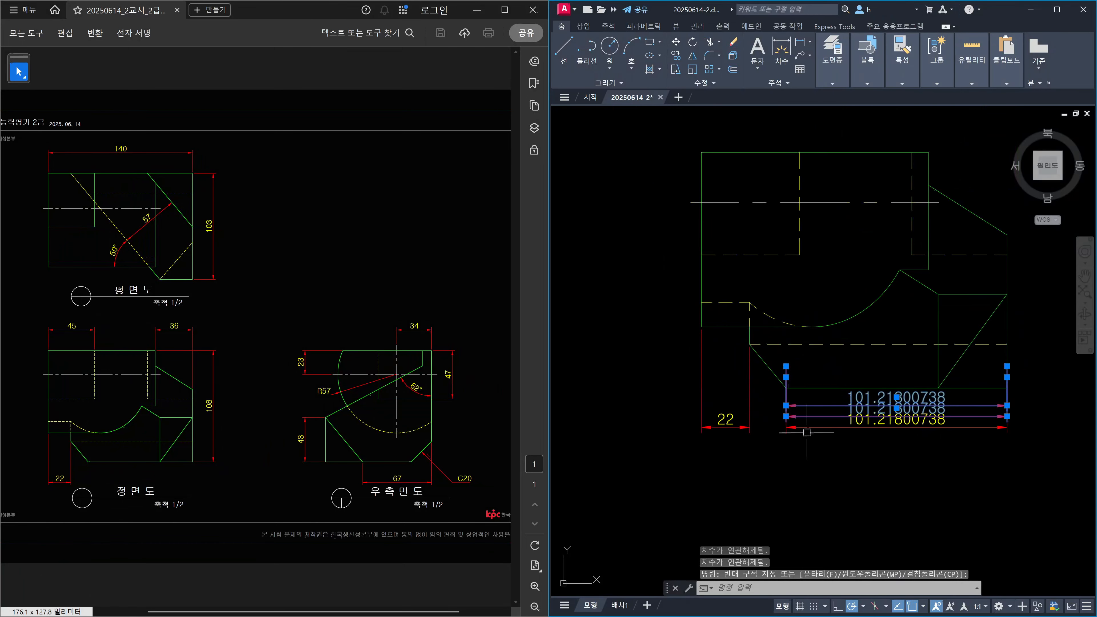
click(812, 452)
click(788, 400)
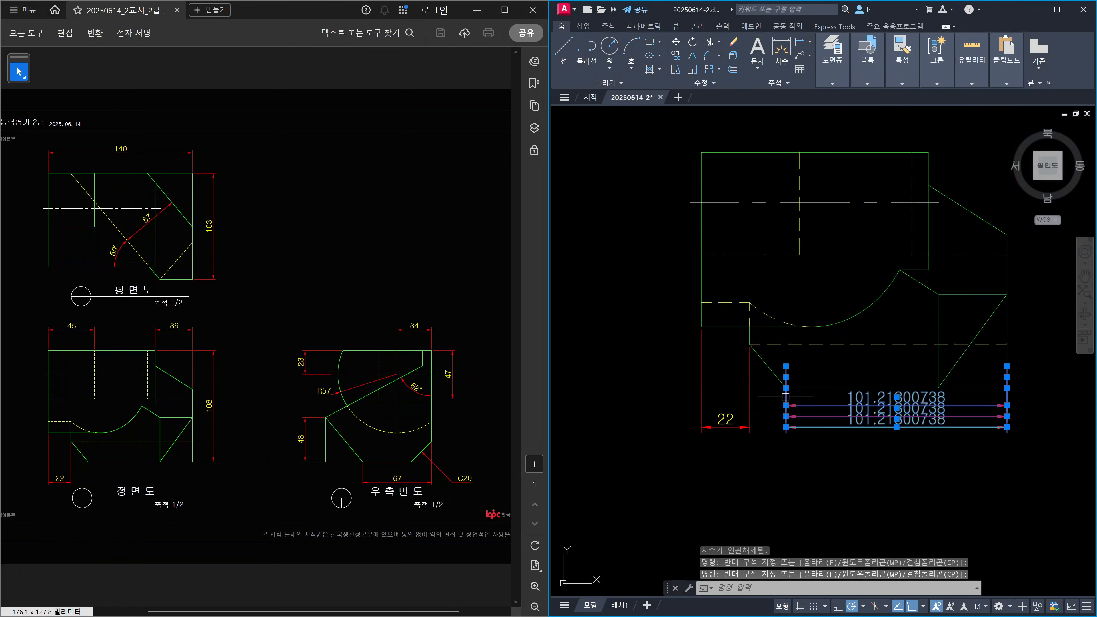
key(Delete)
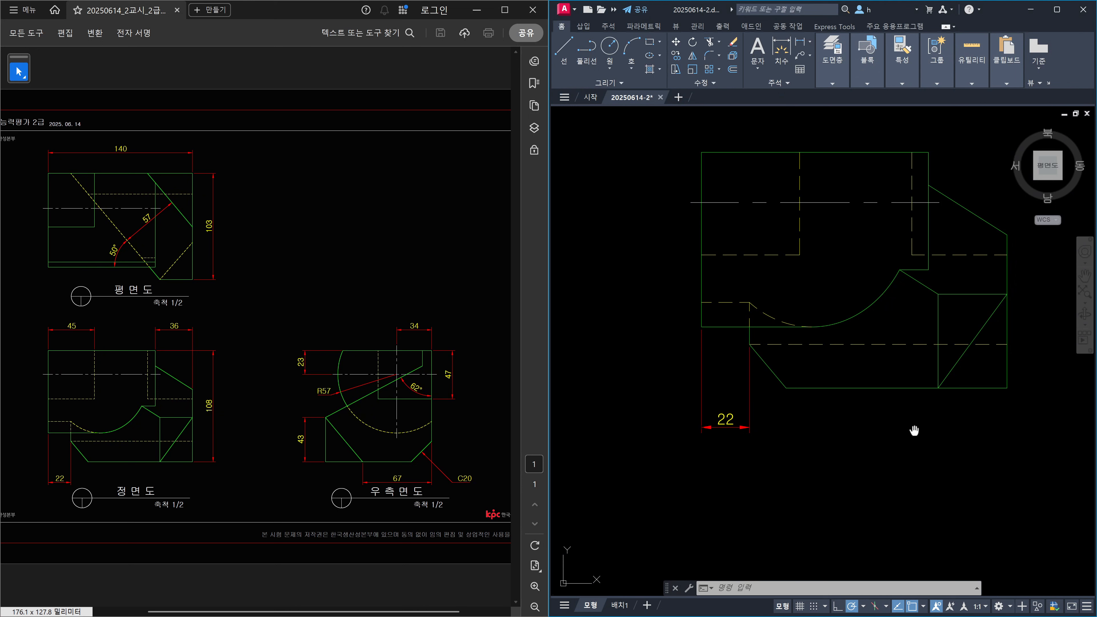
Add a vertical linear dimension from the front view's top-right corner to its lower-right corner, placed close beside the right edge
middle_drag(914, 429, 882, 464)
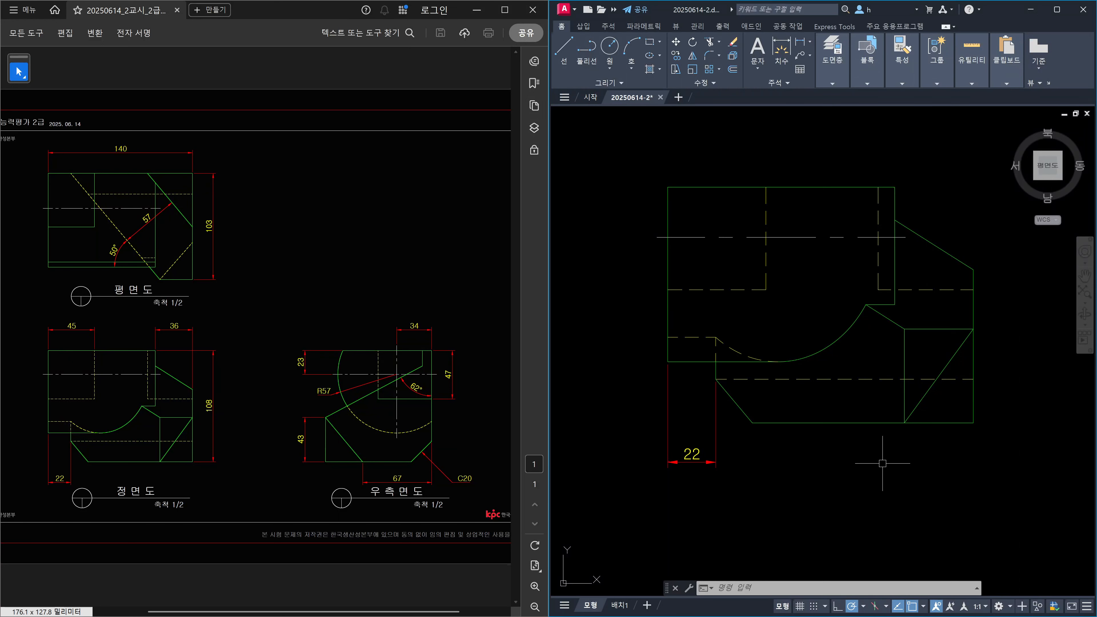
text(DLI)
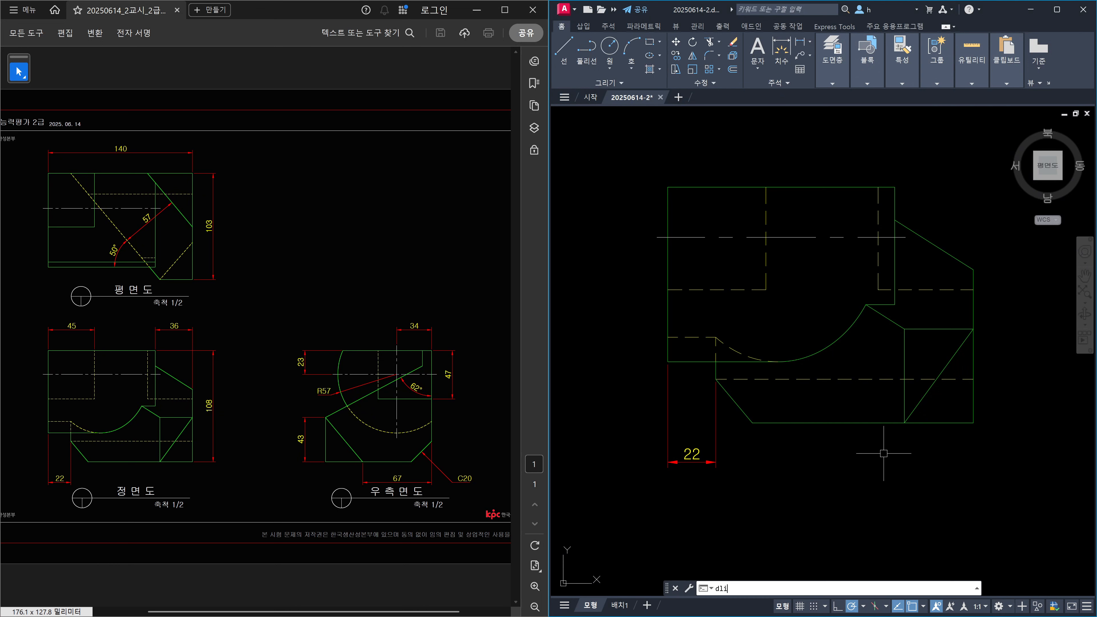
key(Return)
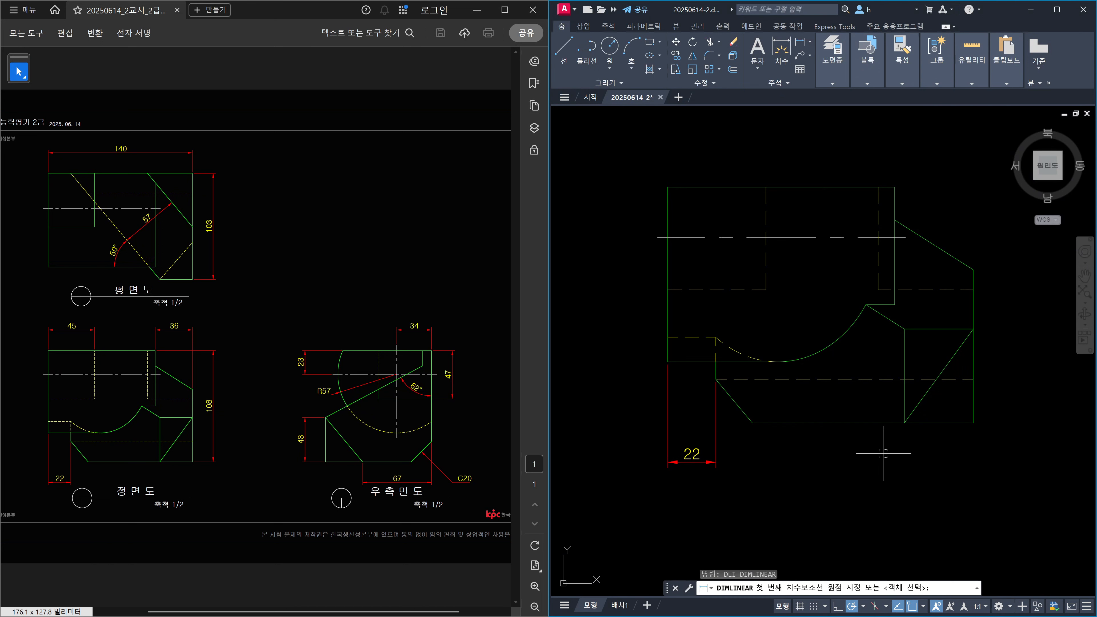
click(895, 187)
click(975, 420)
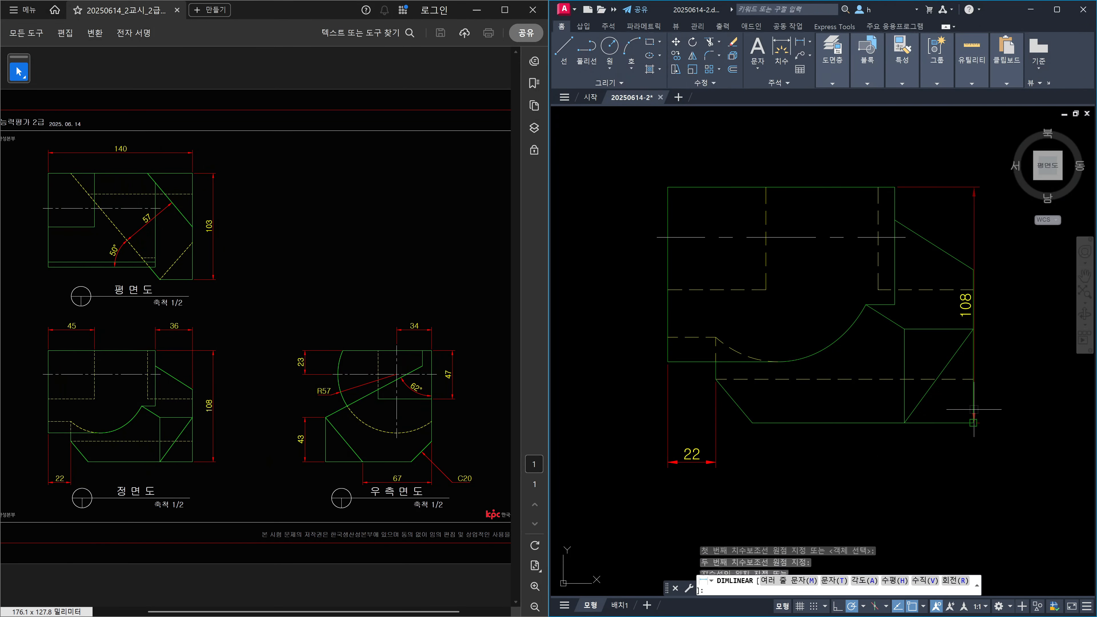
scroll(991, 384, up, 2)
click(990, 385)
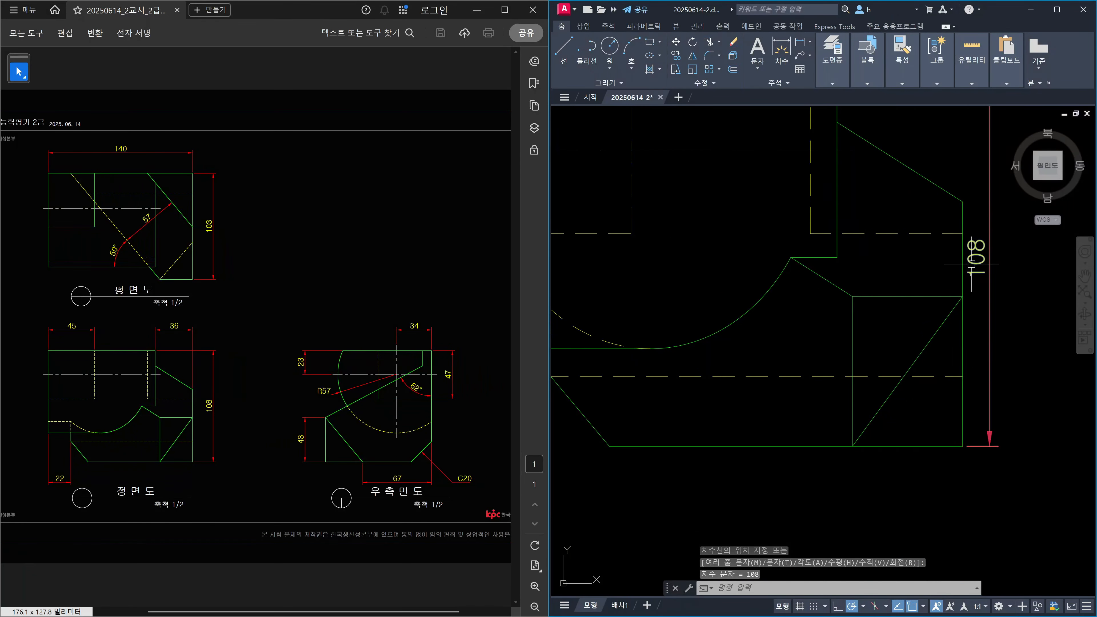
key(Escape)
click(976, 274)
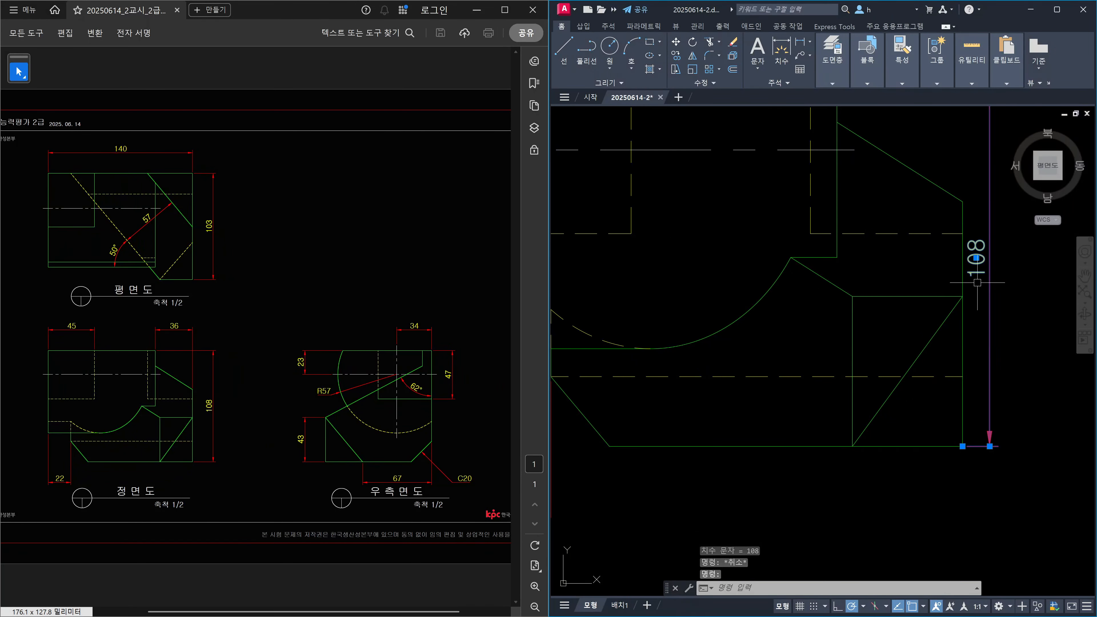
click(964, 281)
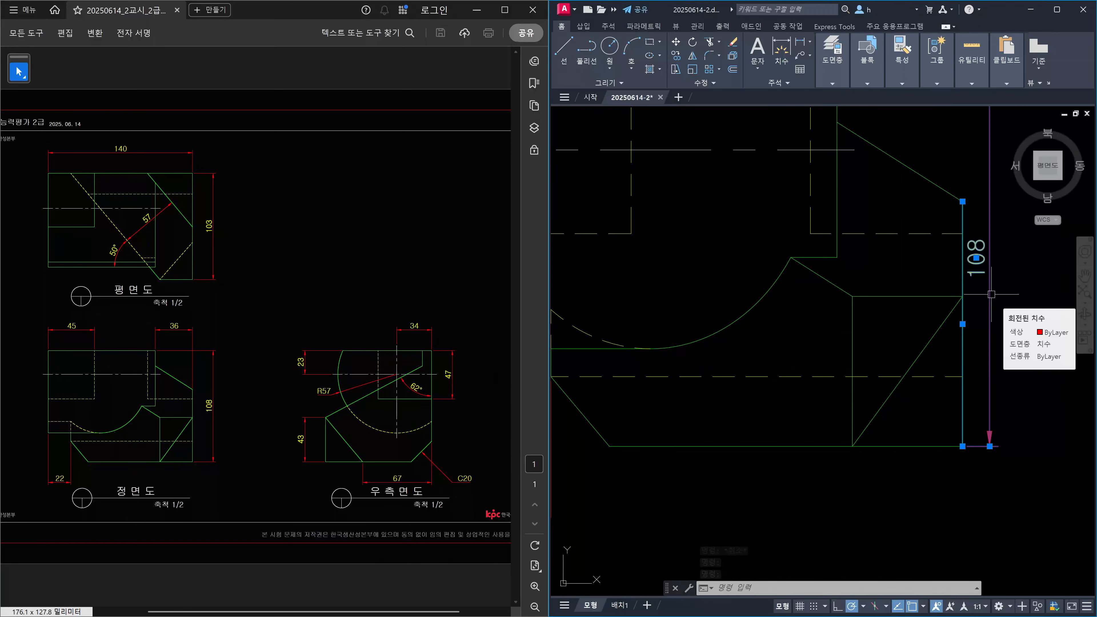
key(Escape)
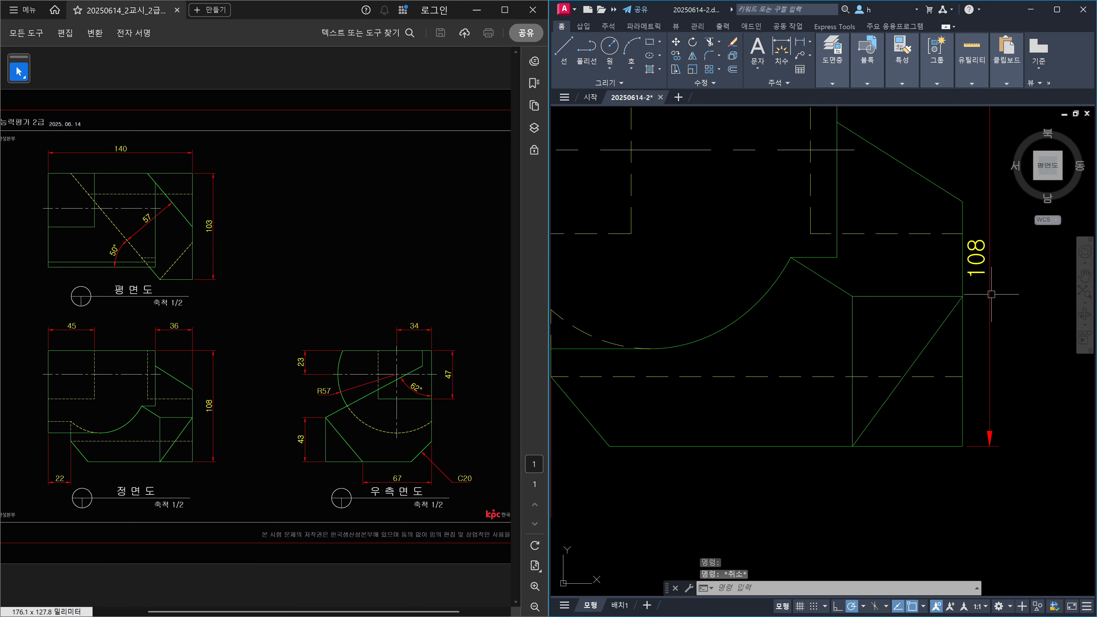
scroll(960, 328, down, 2)
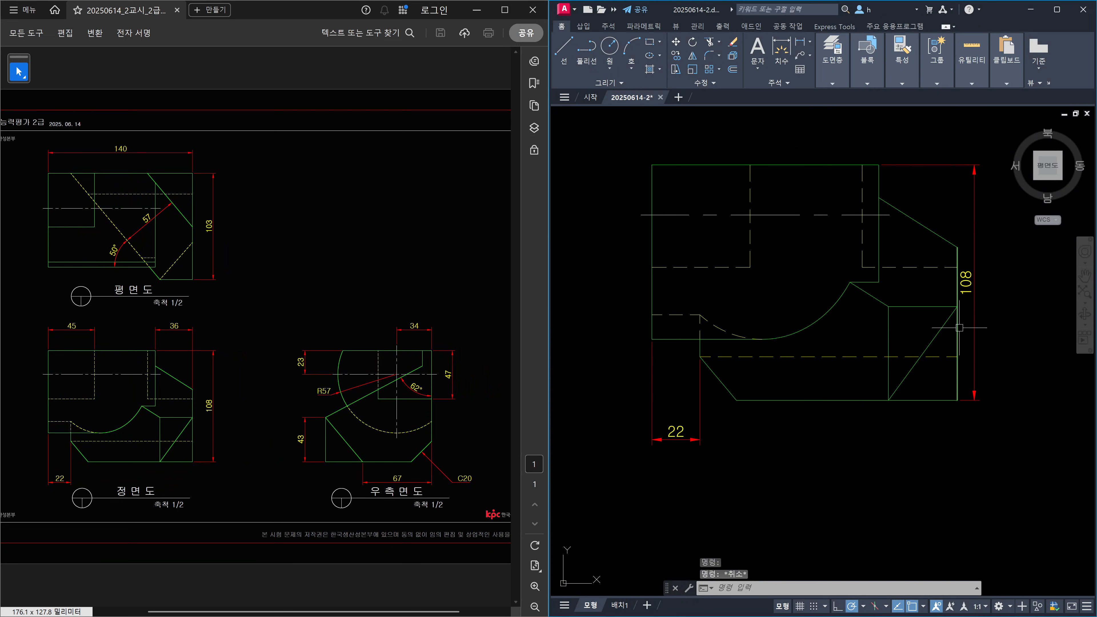
middle_drag(959, 327, 868, 377)
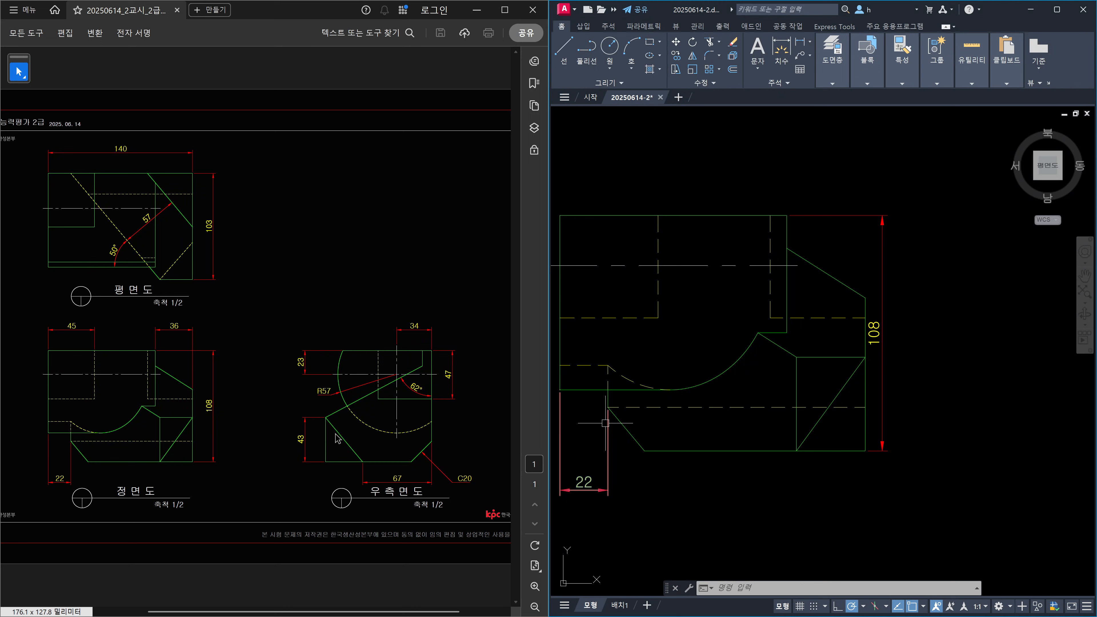
Delete the vertical height dimension placed too close to the front view's right edge
key(Escape)
key(Escape)
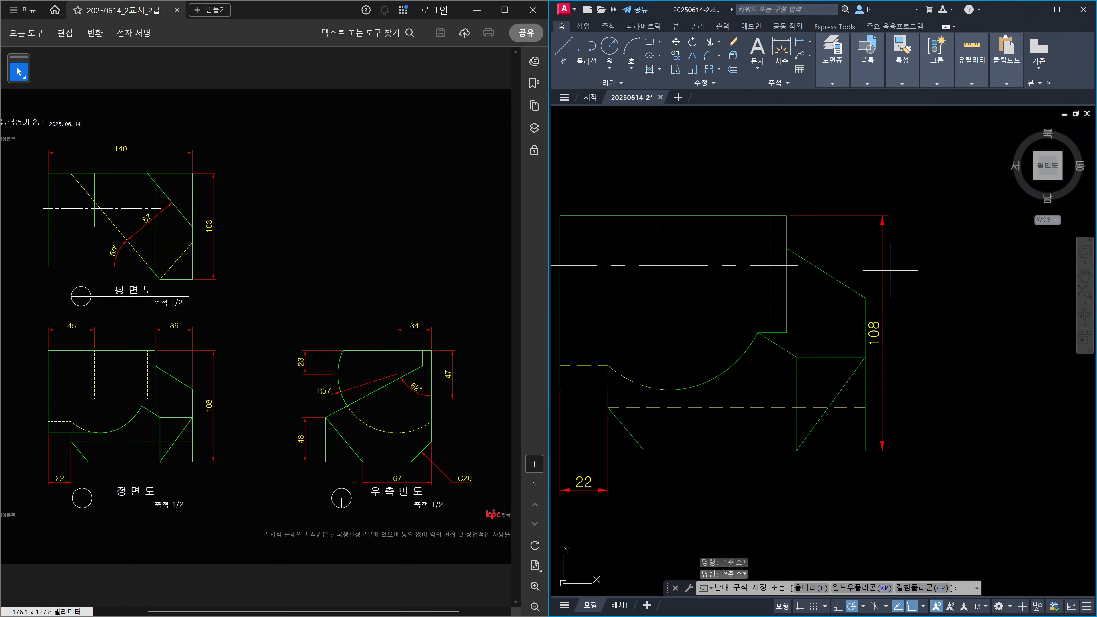
click(882, 267)
click(865, 260)
key(Delete)
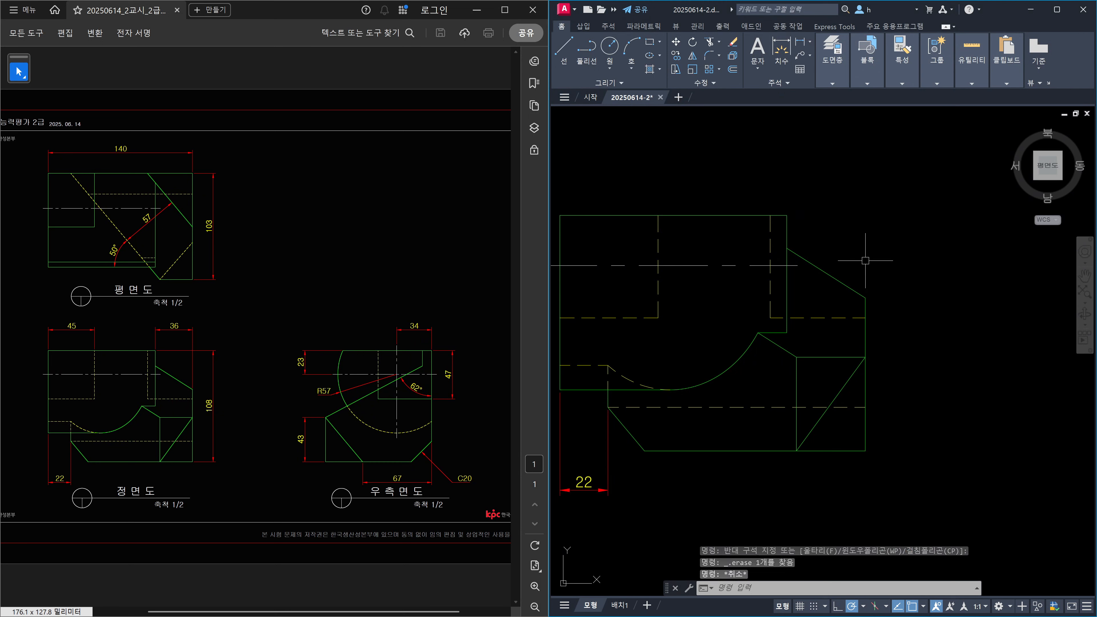
Add a vertical linear dimension for the front view's full height, placed well clear of the right edge
text(dli)
key(Return)
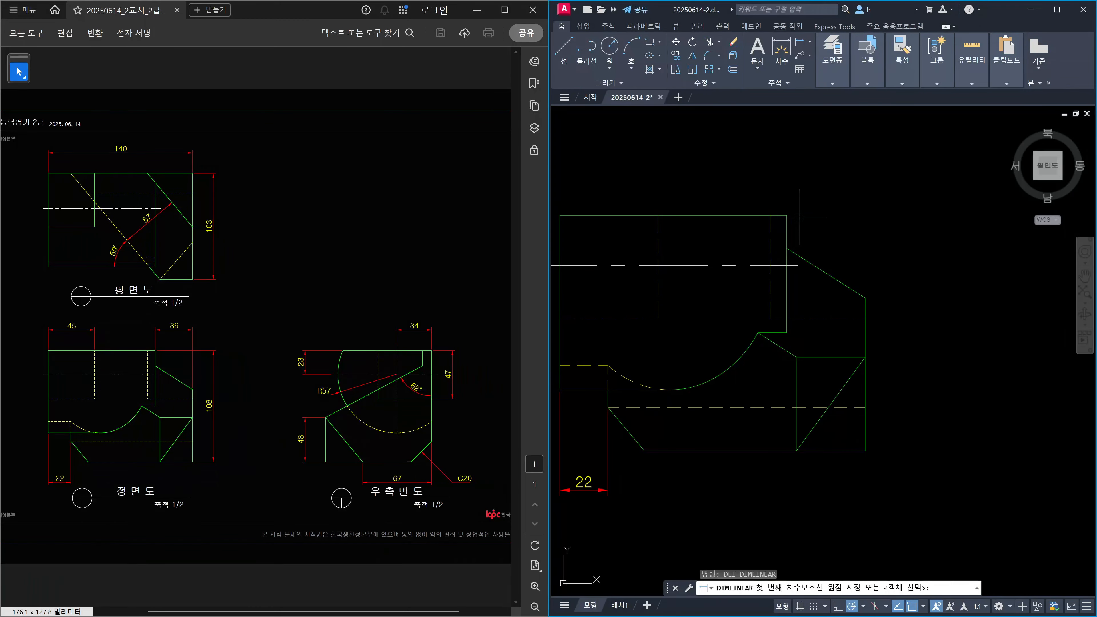
click(787, 215)
click(866, 451)
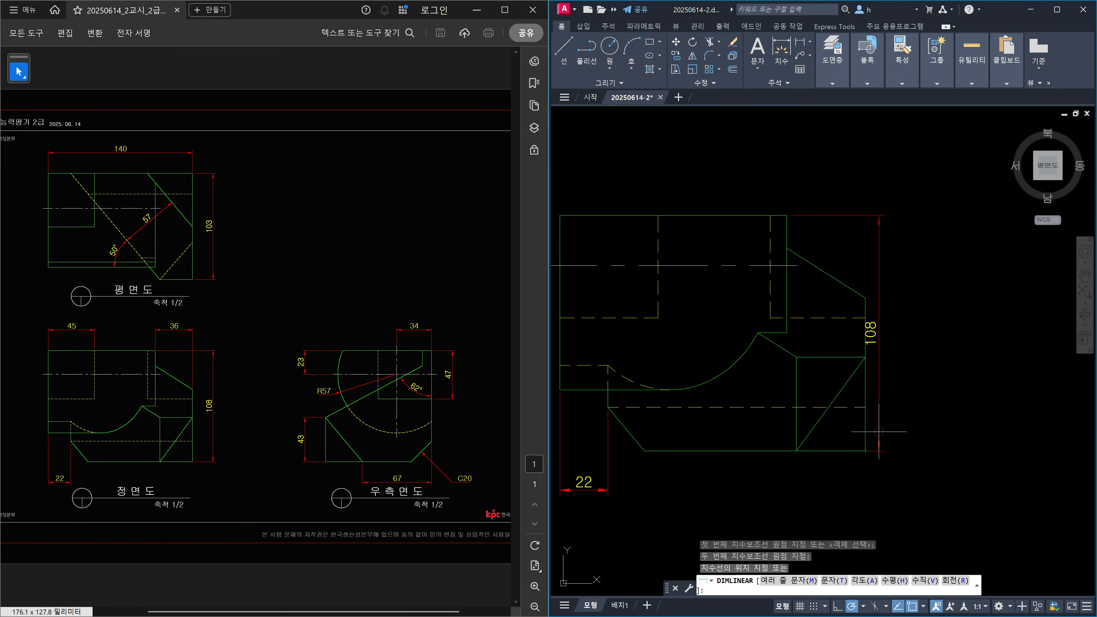
click(906, 420)
key(Escape)
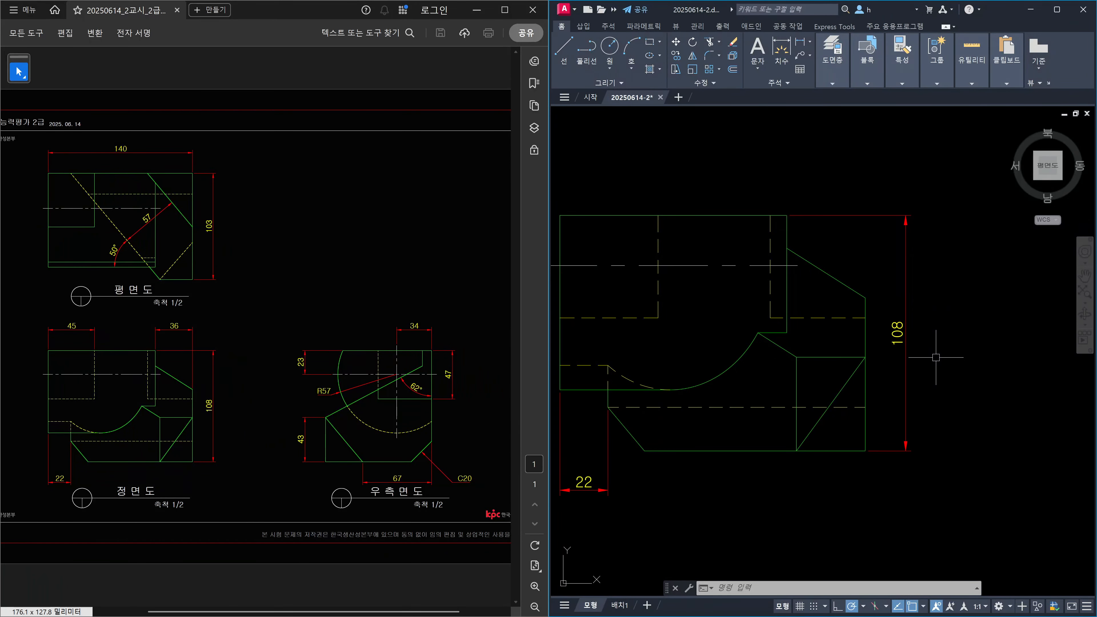
Add a horizontal linear dimension from the front view's top-left corner to the first vertical hidden line, placed close above the top edge
mouse_move(686, 278)
middle_down()
mouse_move(795, 400)
mouse_move(747, 401)
middle_up()
text(dli)
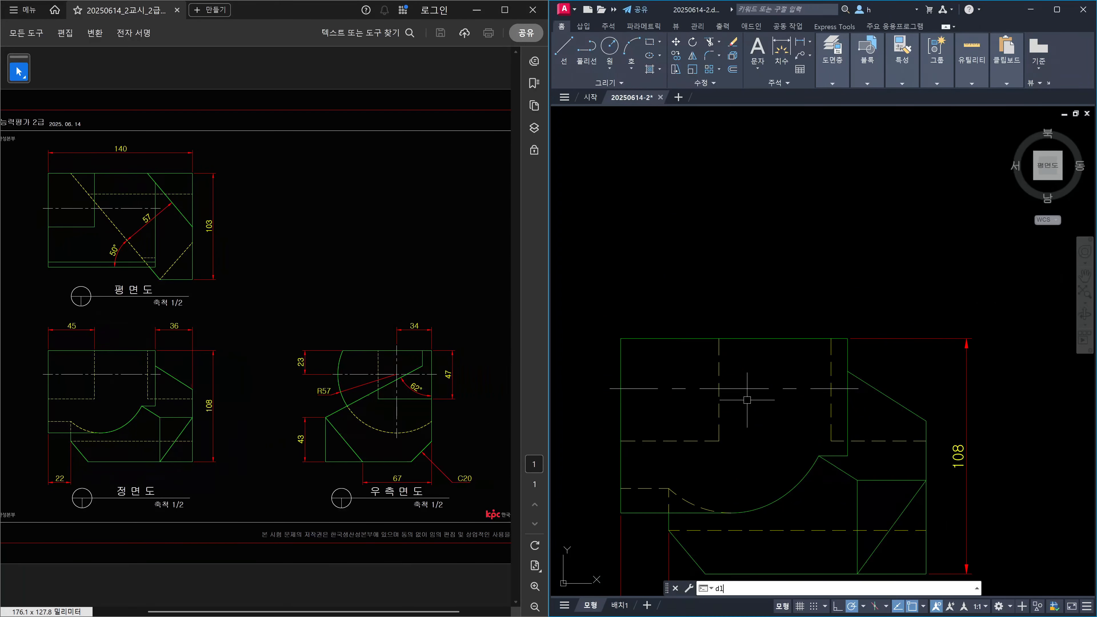
key(Return)
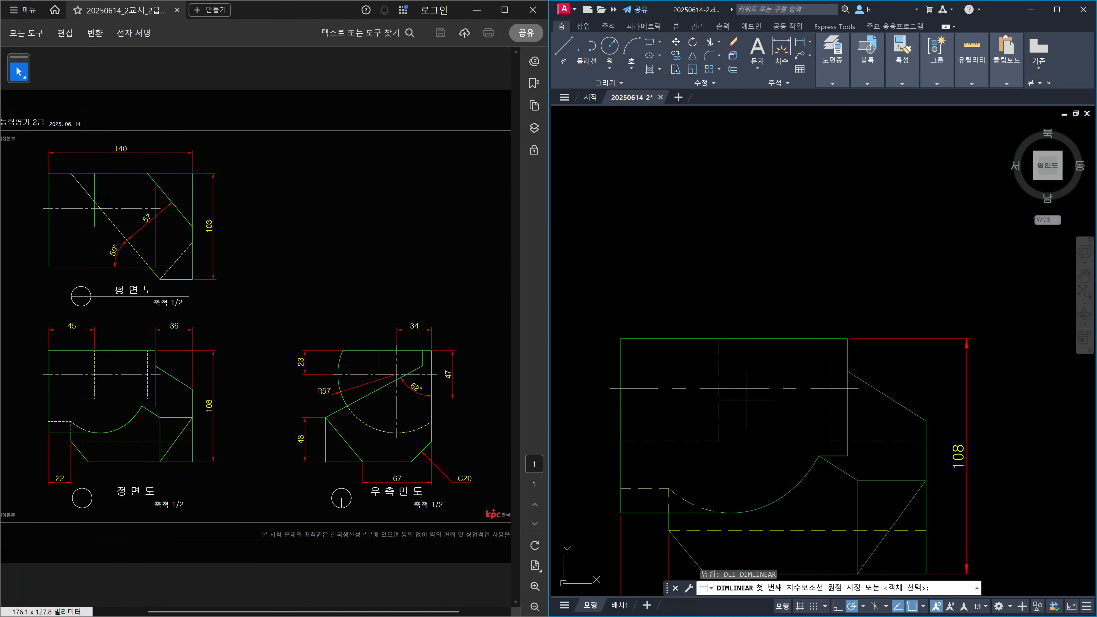
click(621, 338)
click(718, 338)
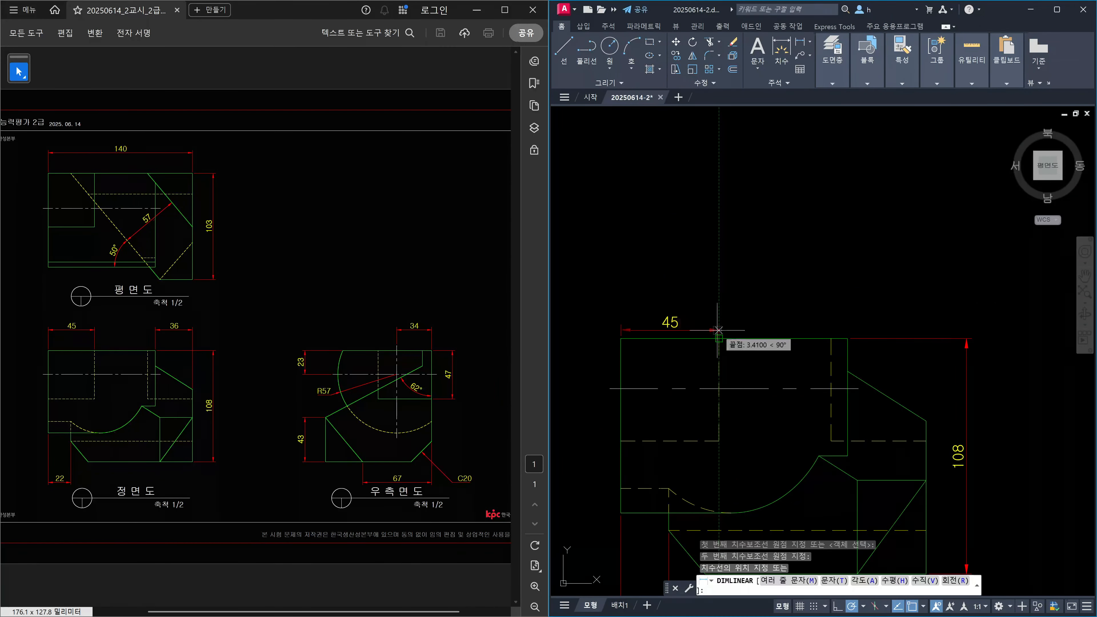
click(718, 319)
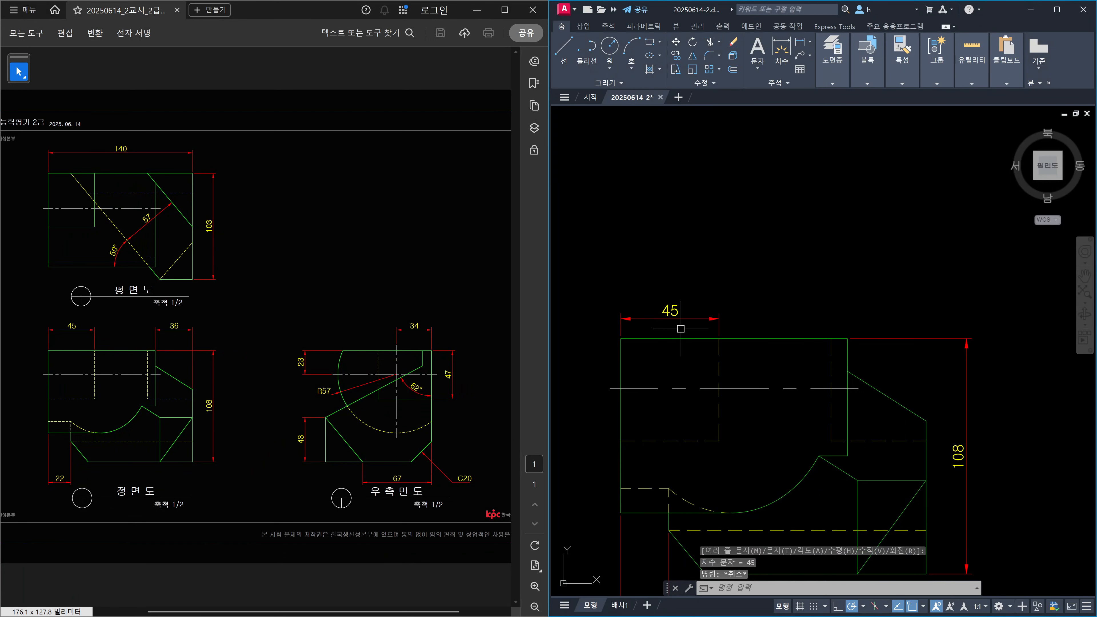
key(ctrl+a)
key(Escape)
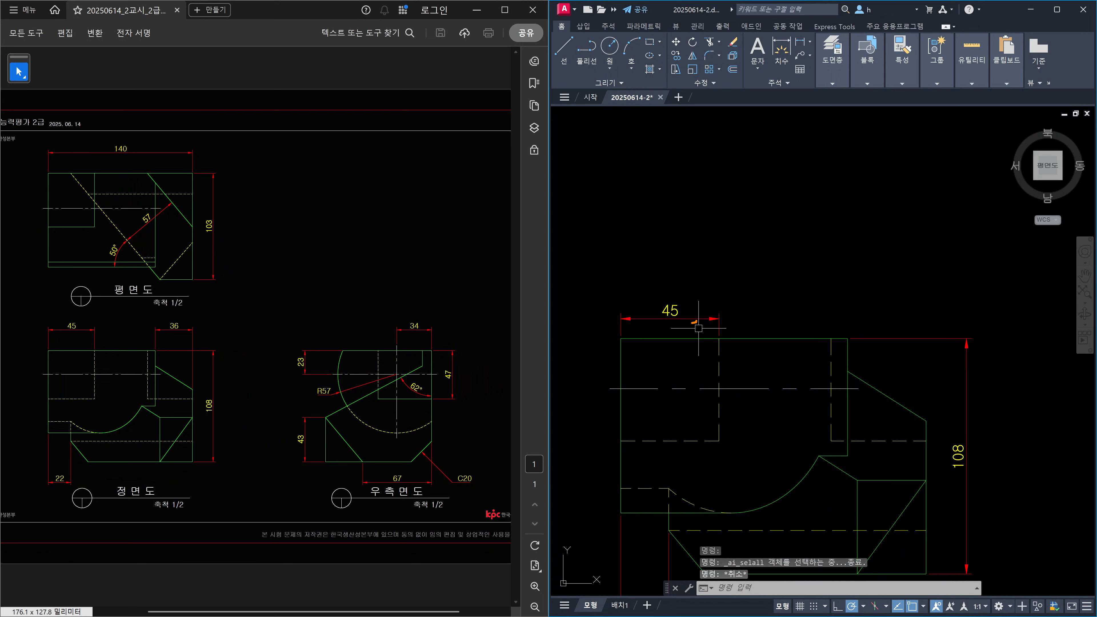
drag(696, 321, 691, 337)
mouse_move(704, 275)
mouse_down()
mouse_move(673, 323)
mouse_move(691, 322)
mouse_up()
mouse_move(730, 255)
mouse_down()
mouse_move(734, 277)
mouse_move(784, 280)
mouse_up()
click(778, 257)
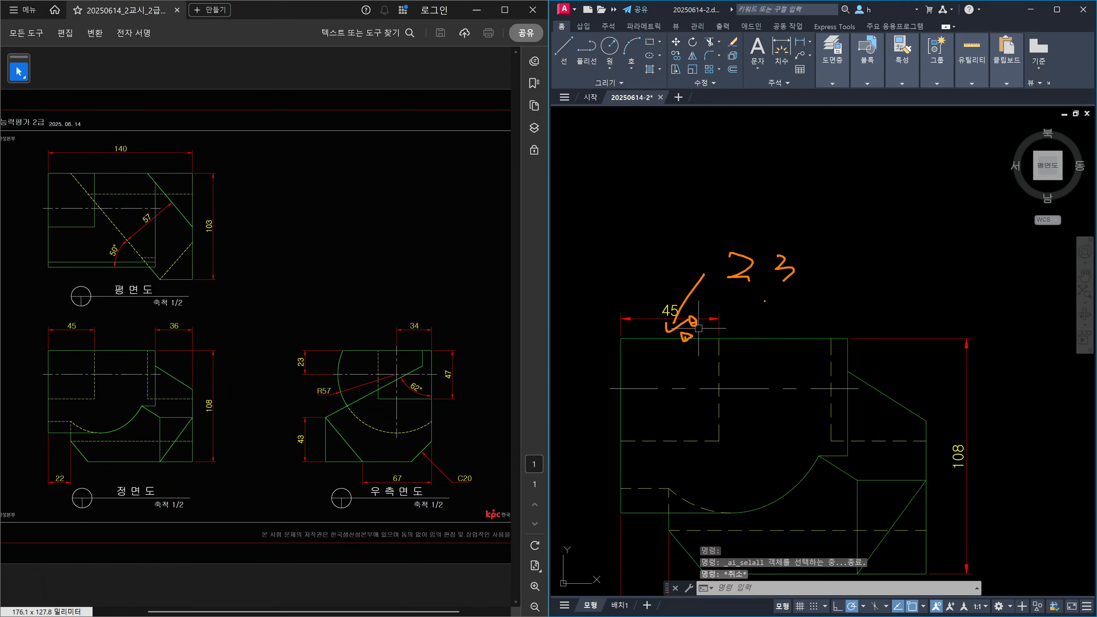
mouse_move(590, 288)
mouse_down()
mouse_move(627, 320)
mouse_move(630, 298)
mouse_up()
key(Escape)
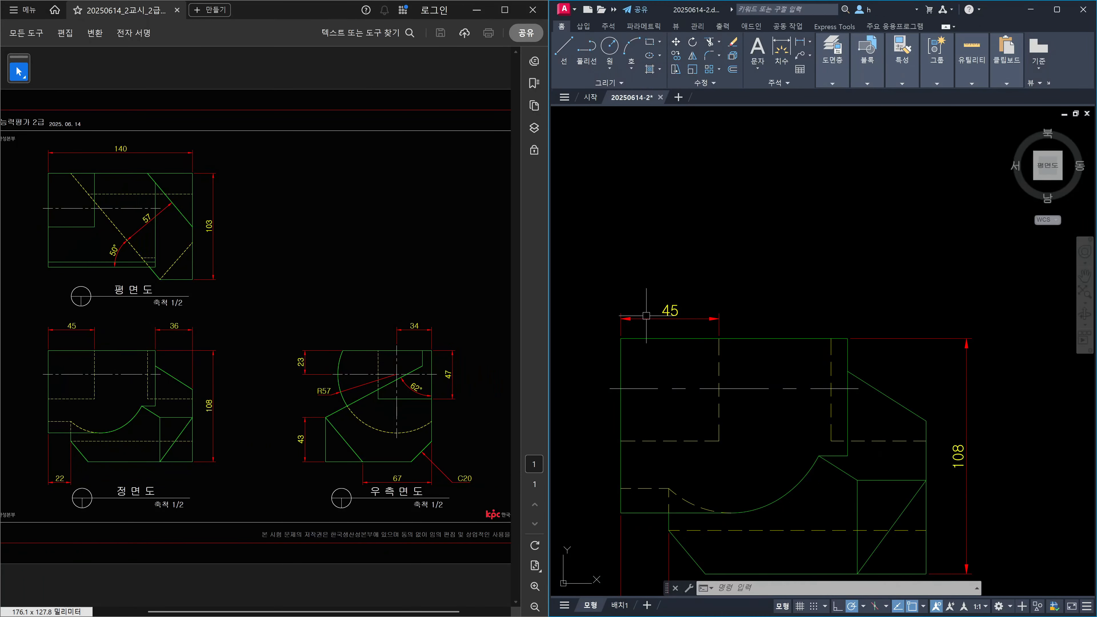
Delete the horizontal dimension placed too close above the front view's top edge
click(657, 319)
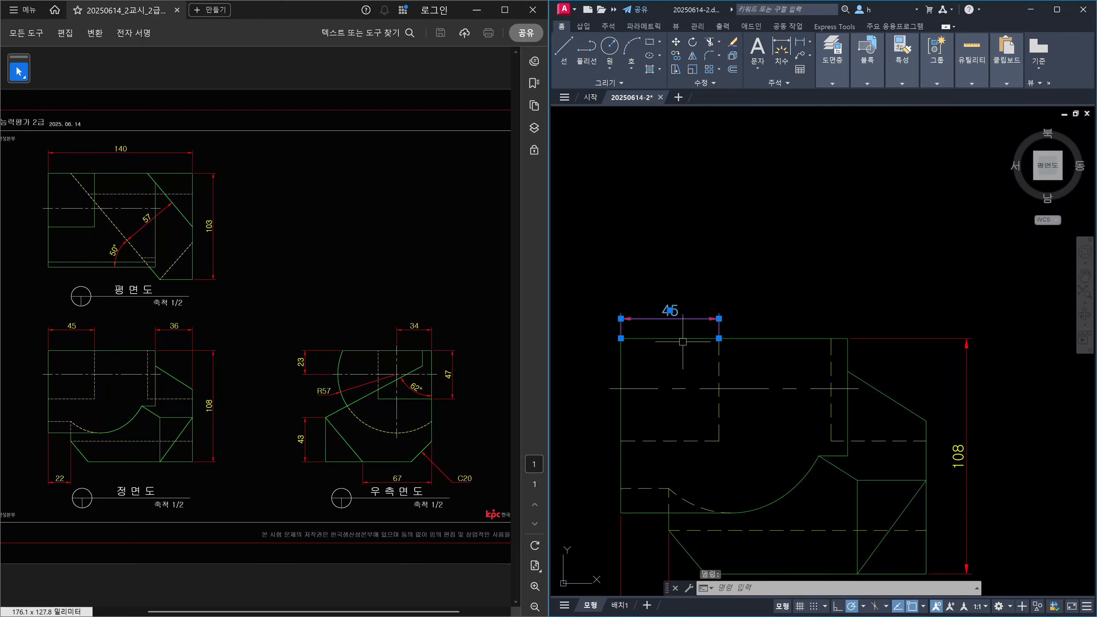
key(Escape)
click(769, 322)
click(692, 294)
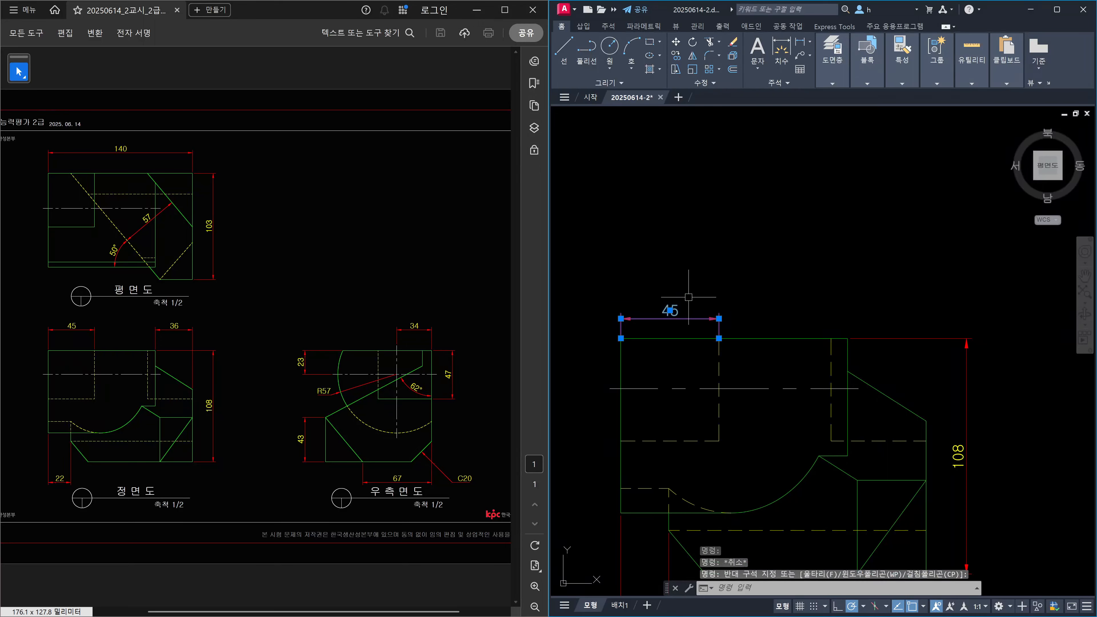
key(Delete)
Add a horizontal linear dimension from the front view's top-left corner to the first vertical hidden line, placed well clear of the top edge
text(DLI)
key(Return)
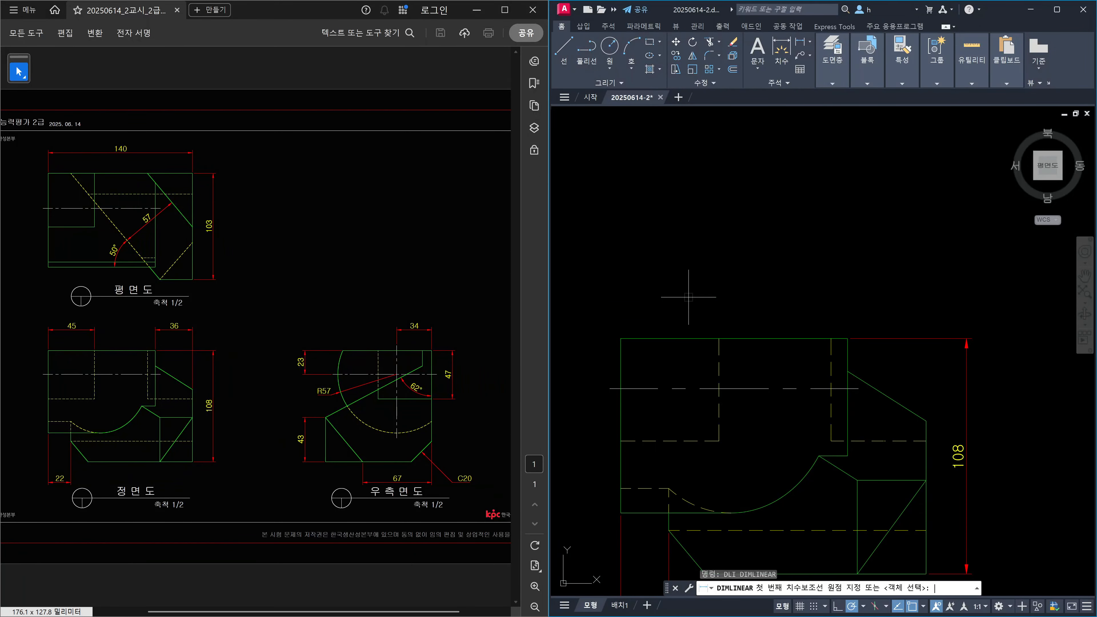
click(620, 338)
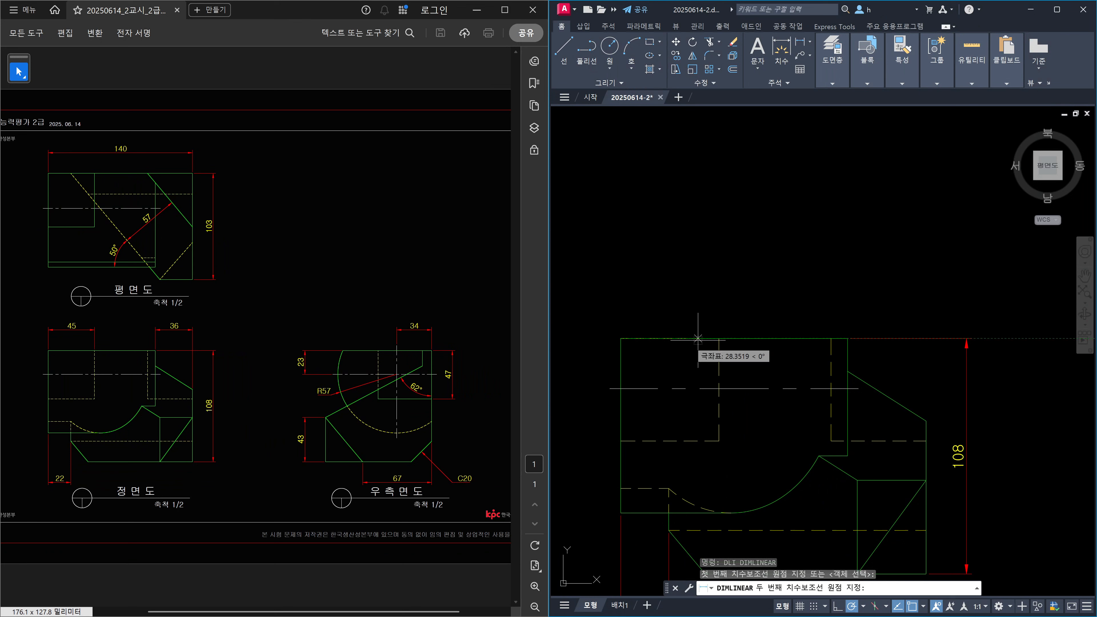
click(719, 339)
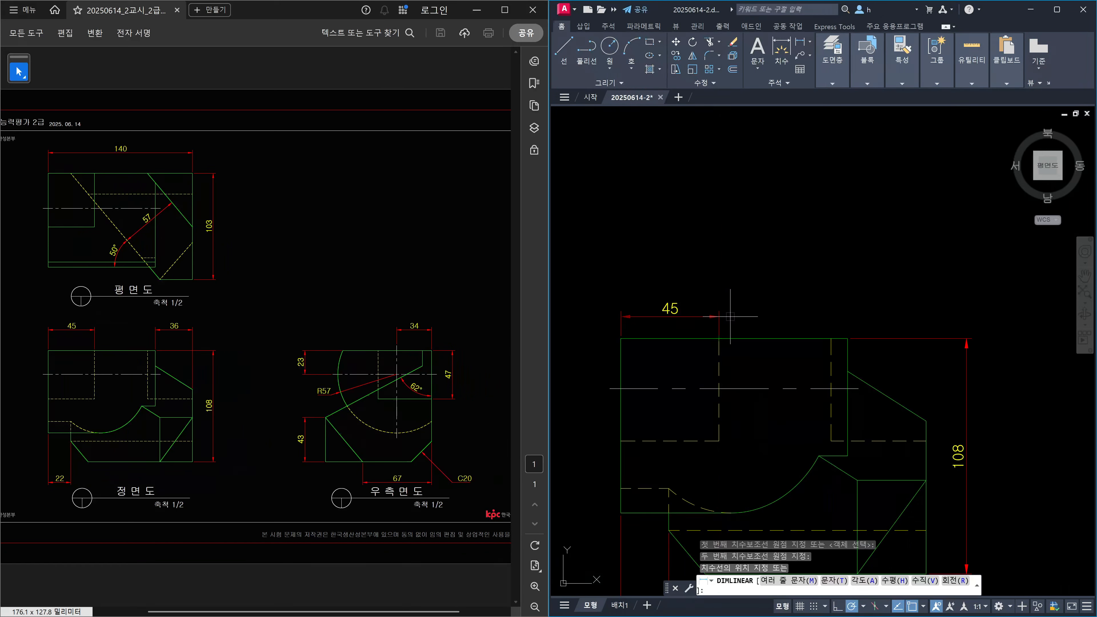
click(734, 297)
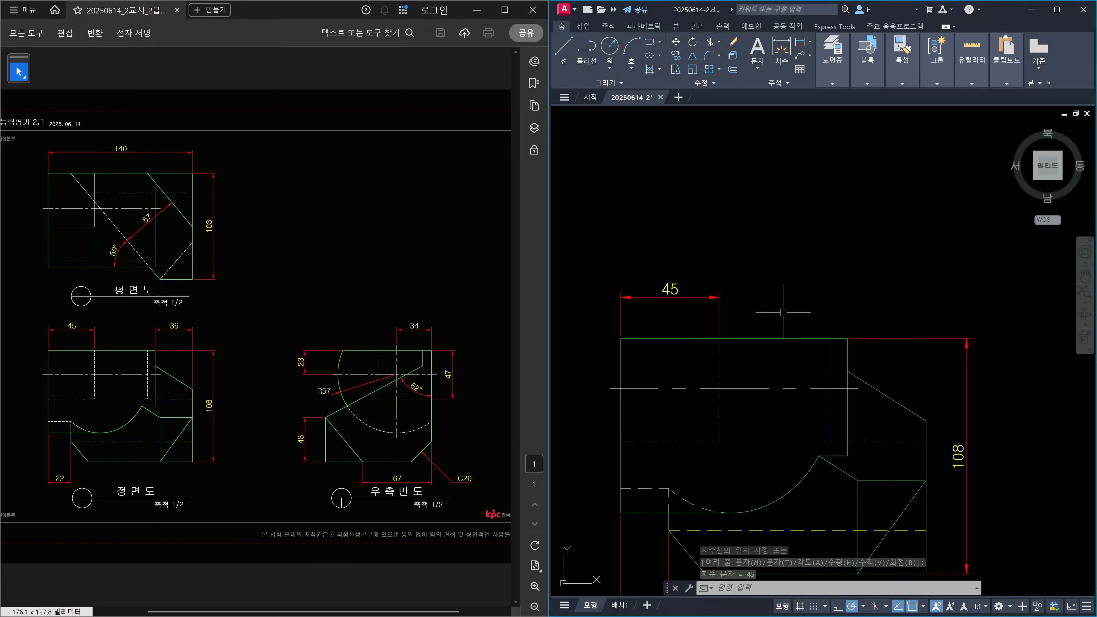
Add a linear dimension from the upper end of the front view's right edge to the body's top-right corner, aligned with the 45 dimension
text(dli)
key(Return)
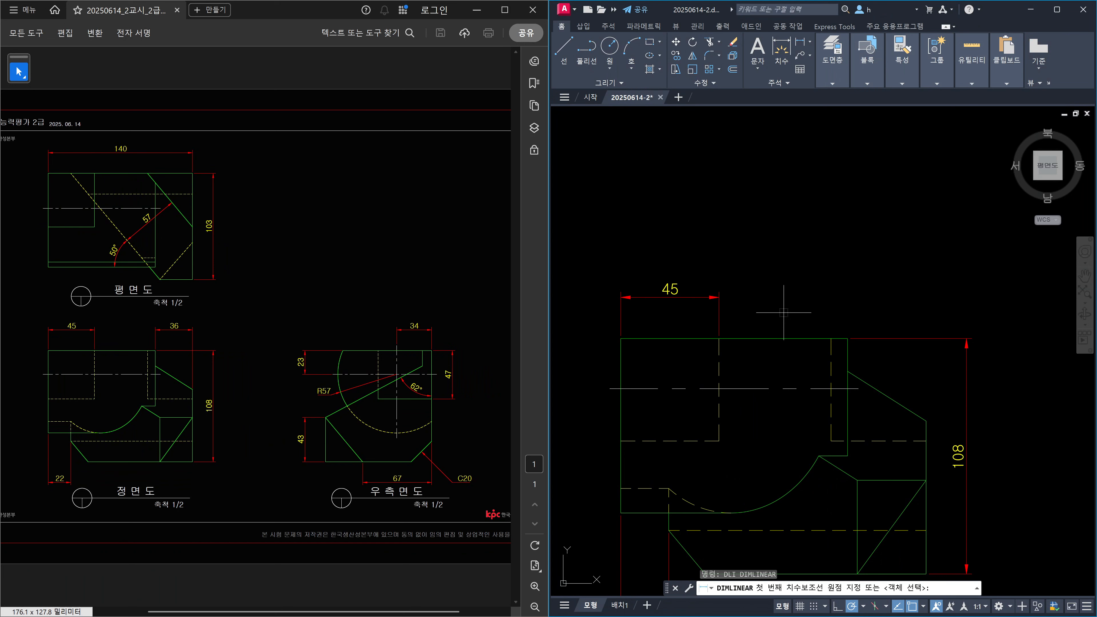
click(923, 421)
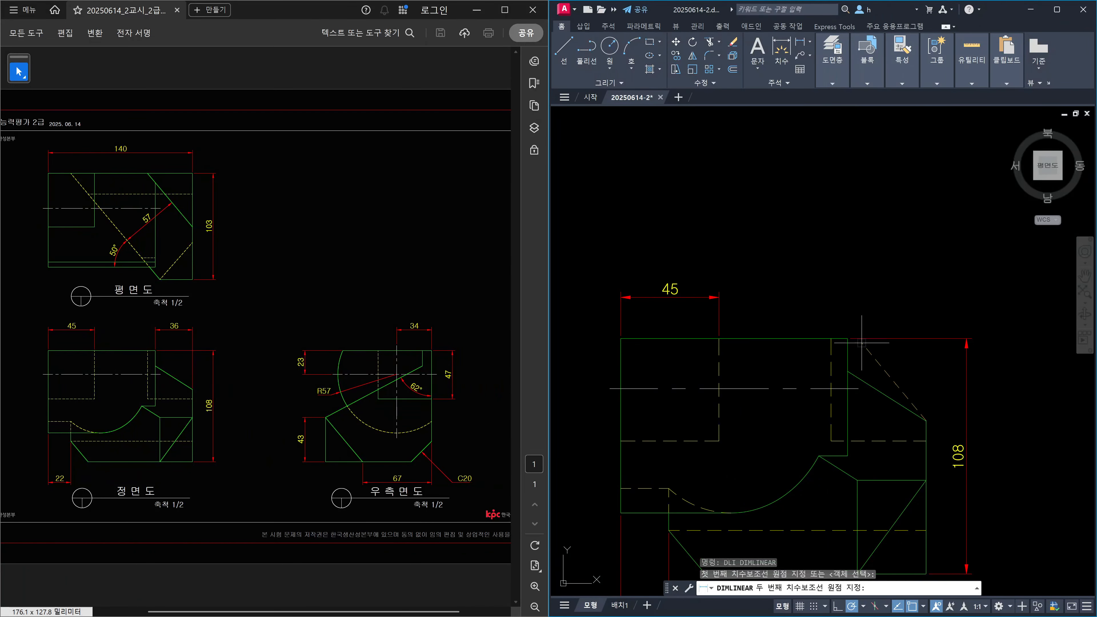
click(848, 338)
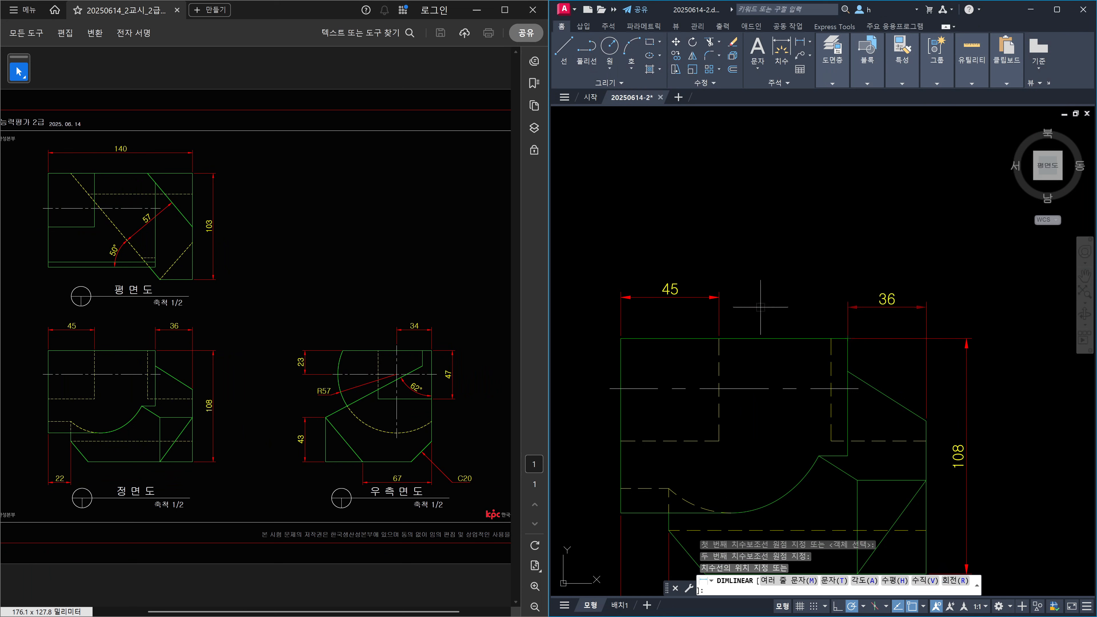
click(684, 297)
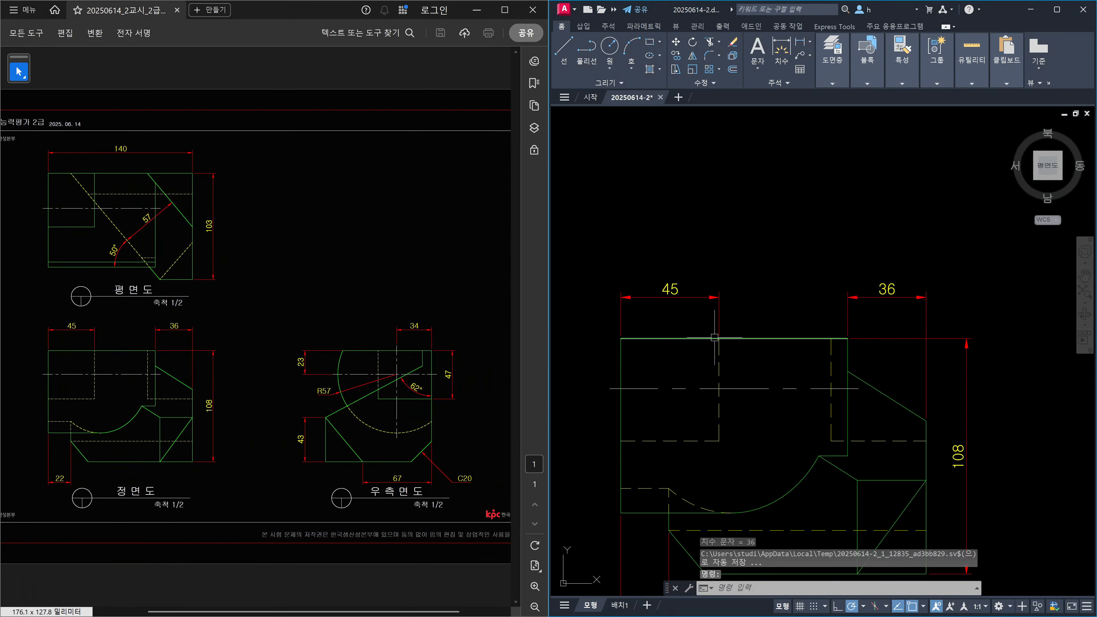
key(Escape)
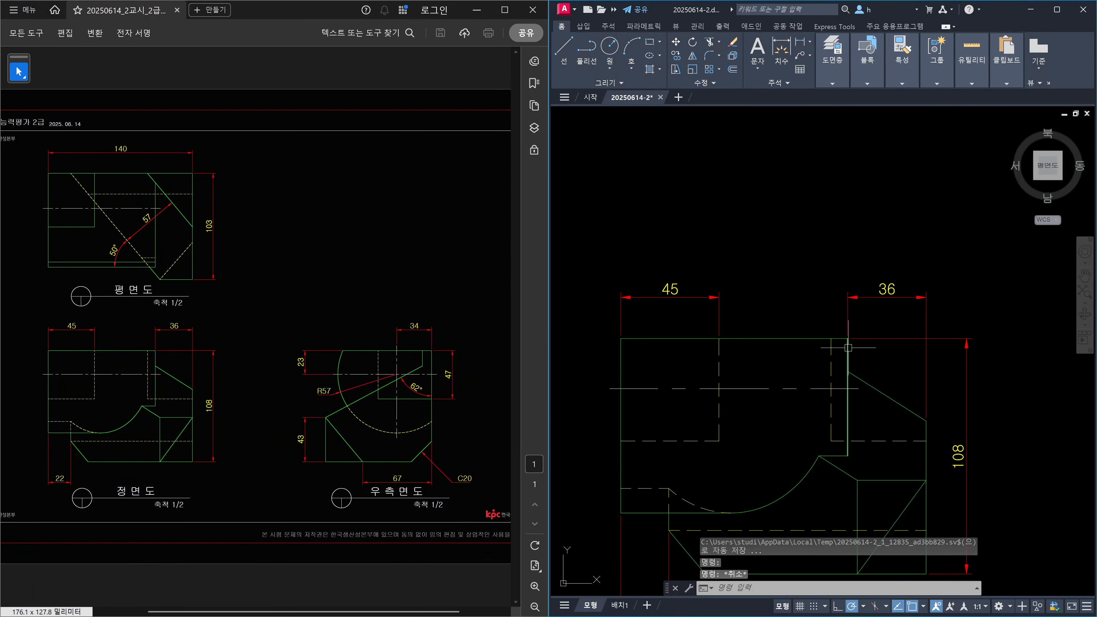
Shift the 36 dimension line lower so that it is out of line with the 45 dimension
click(892, 303)
click(926, 297)
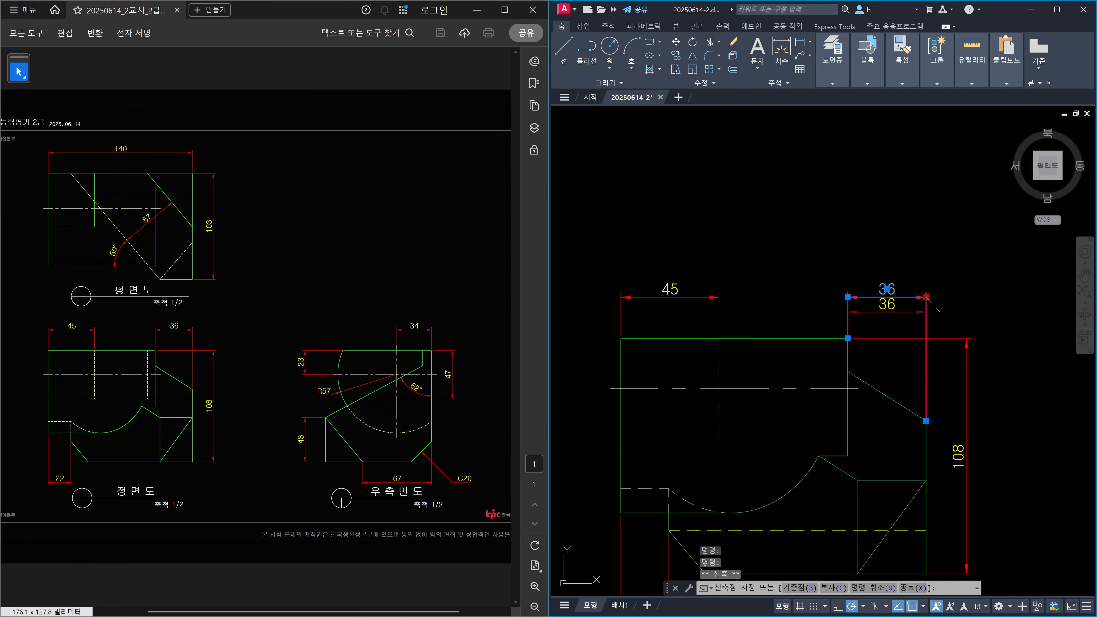
key(Escape)
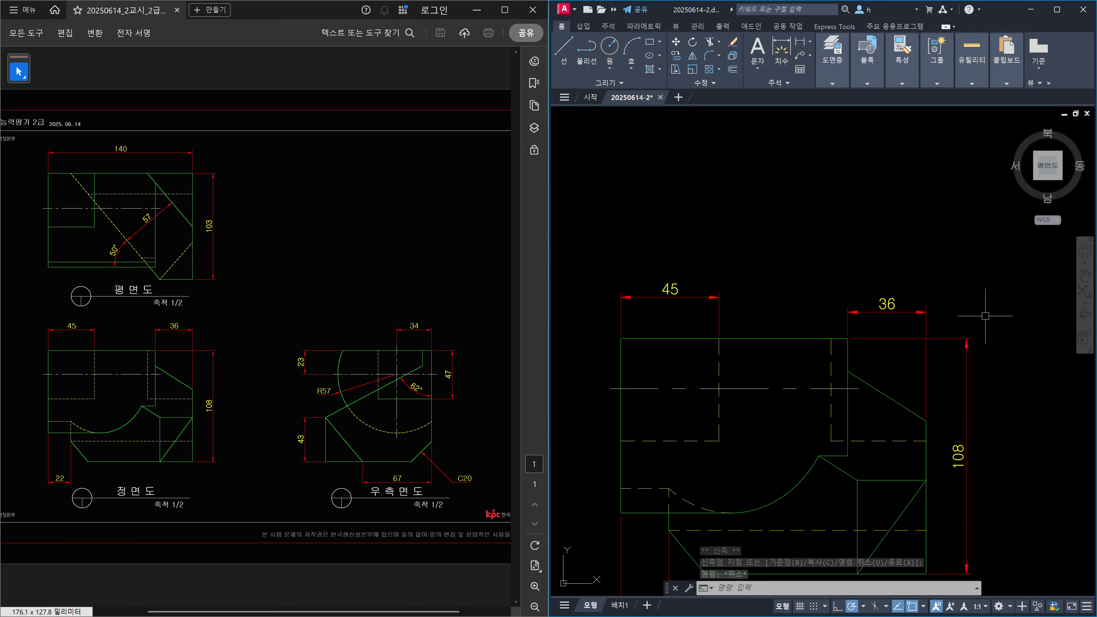
click(960, 324)
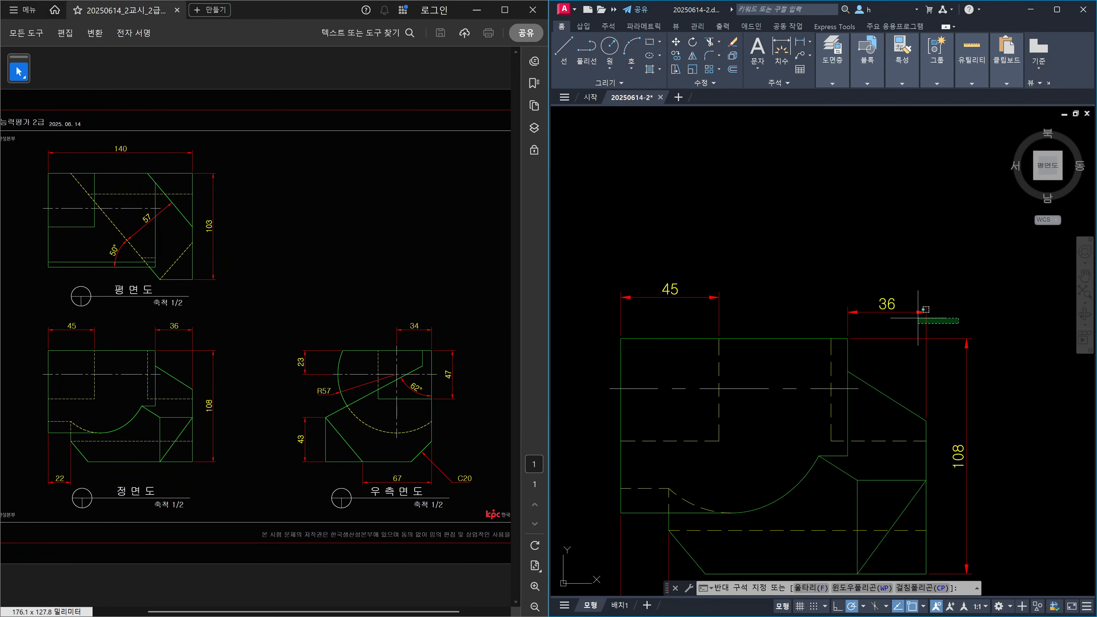
click(657, 275)
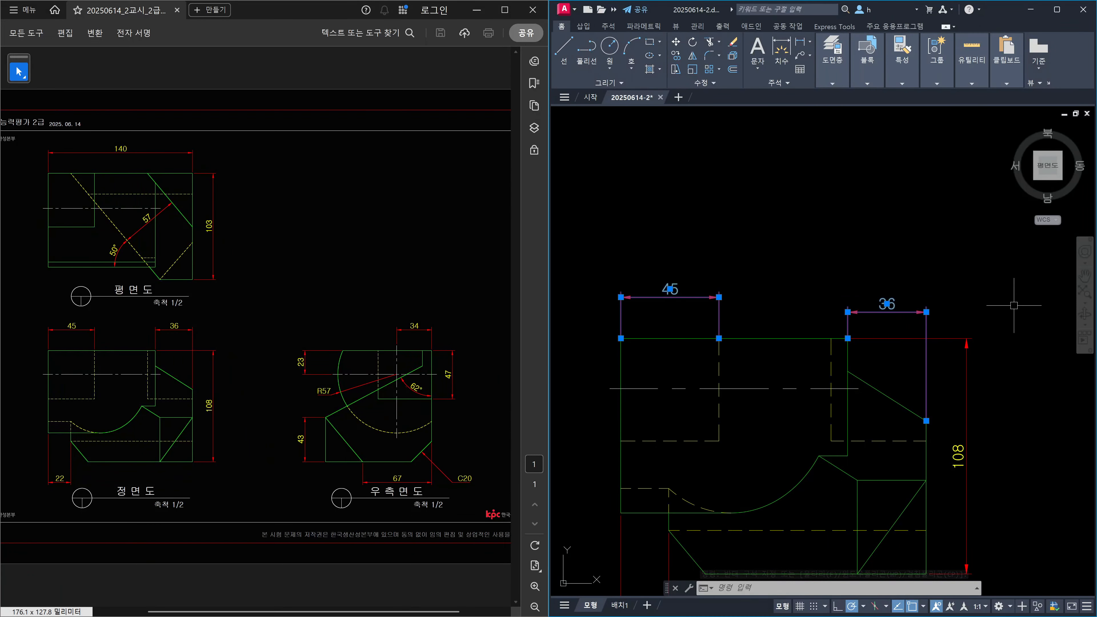
key(Escape)
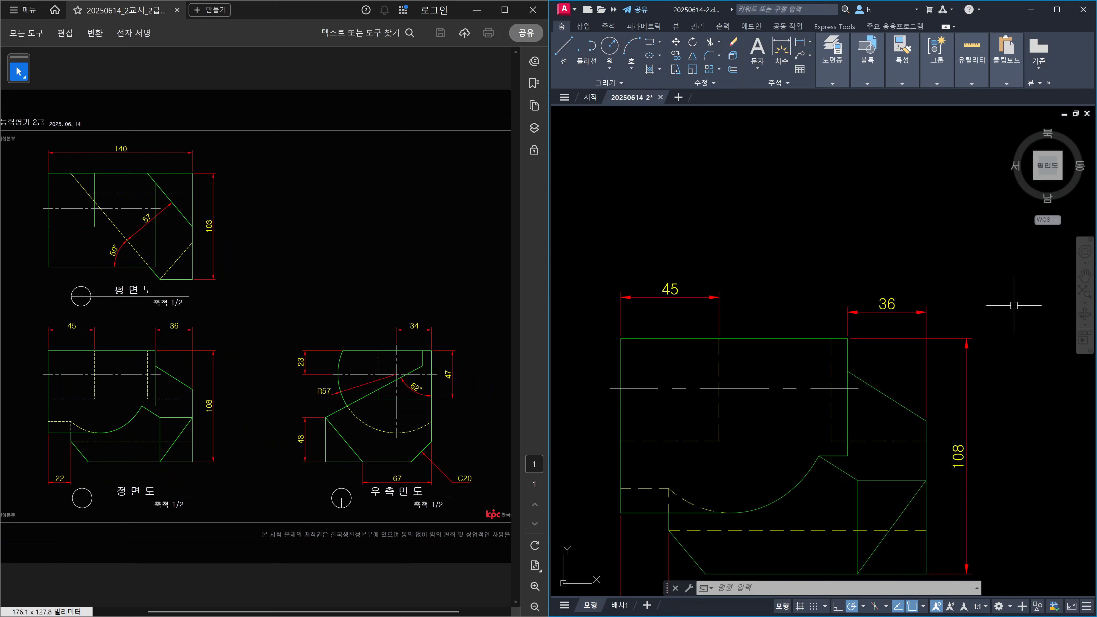
Delete the misaligned 36 dimension above the front view
click(968, 311)
click(906, 277)
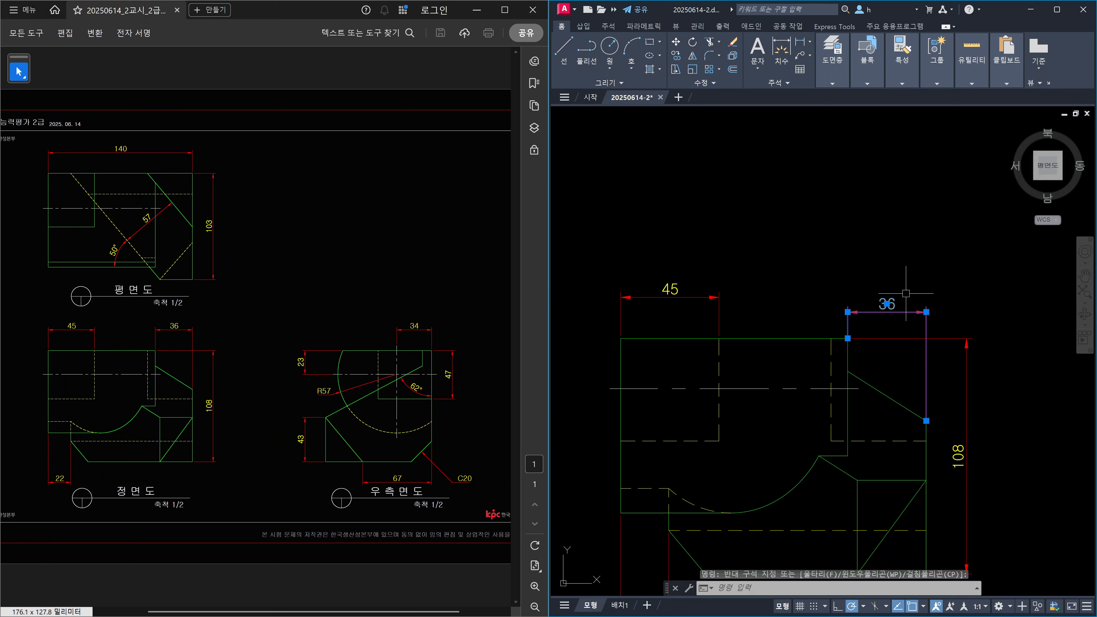
key(Delete)
key(Escape)
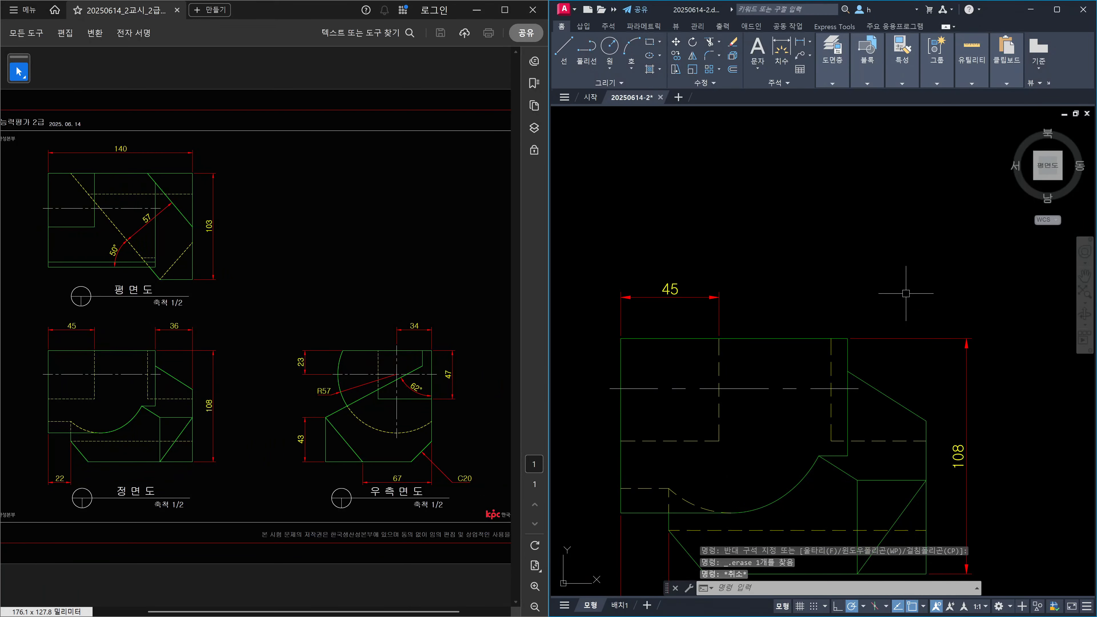
Add a horizontal linear dimension across the front view's sloped right section again, with its line level with the 45 dimension
text(DLI)
key(Return)
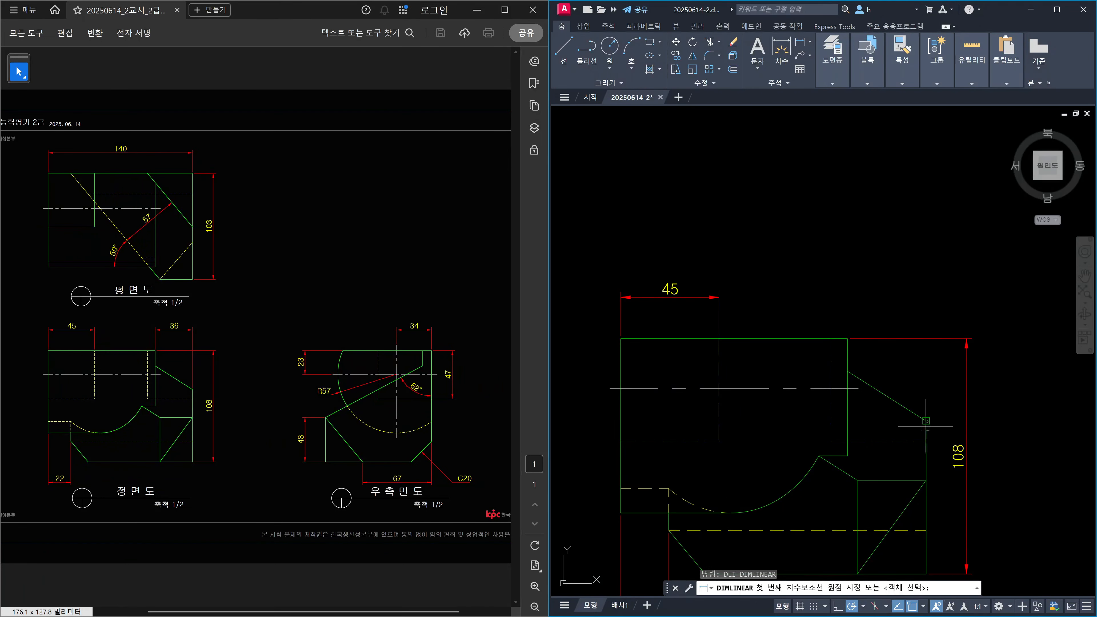
click(915, 416)
click(847, 338)
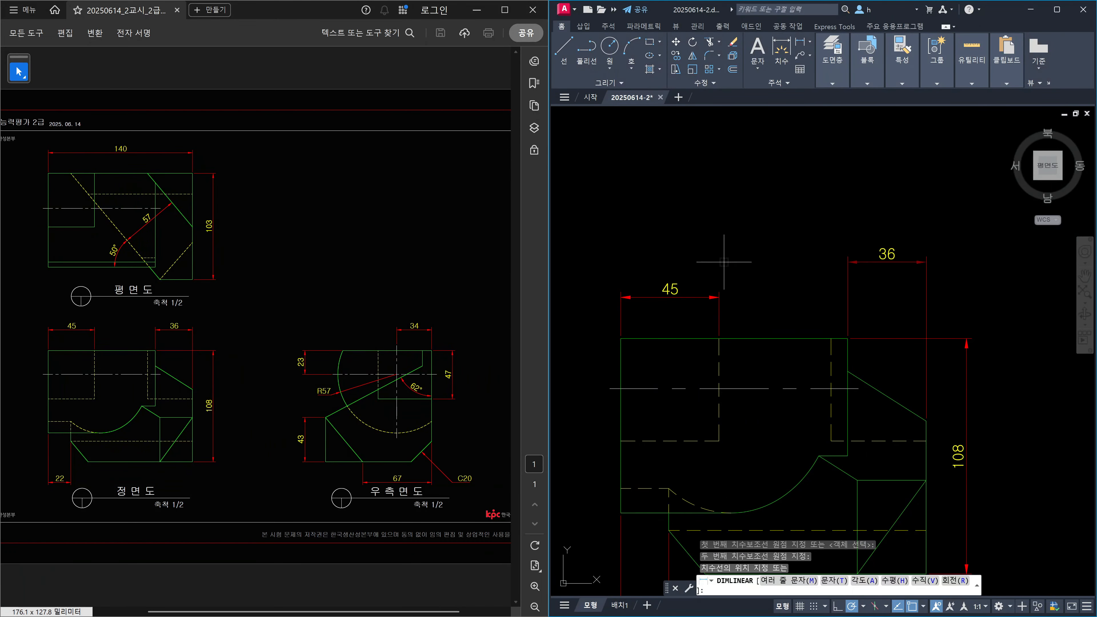
click(696, 295)
key(Escape)
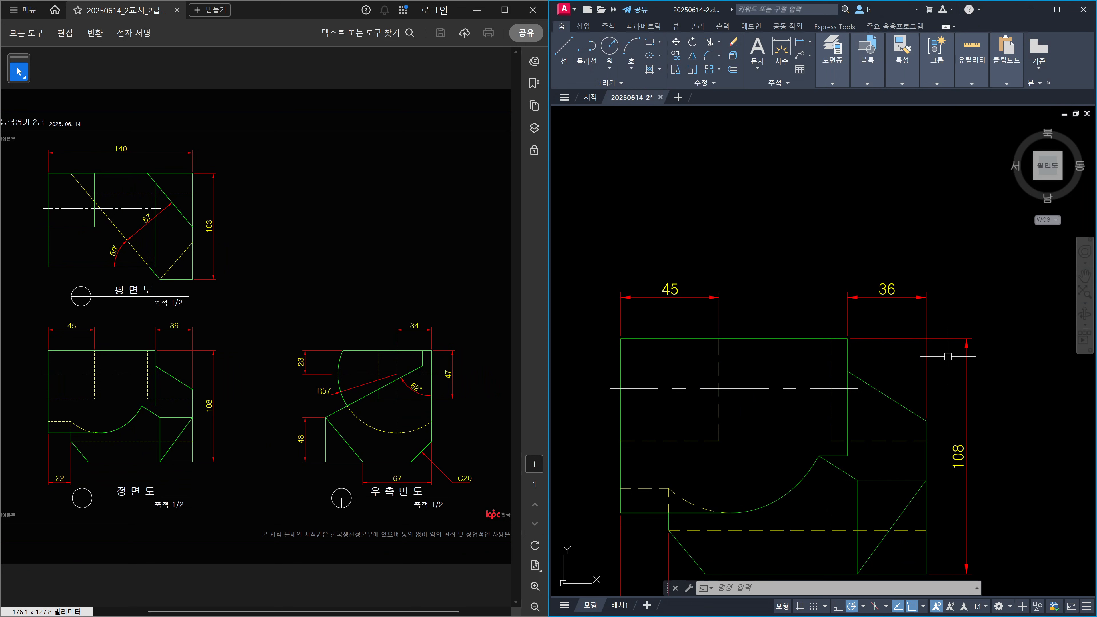
Add a horizontal linear dimension below the side view from its right edge to the bottom edge's left end, level with the front view's 22 dimension
scroll(948, 357, down, 2)
middle_drag(964, 363, 858, 370)
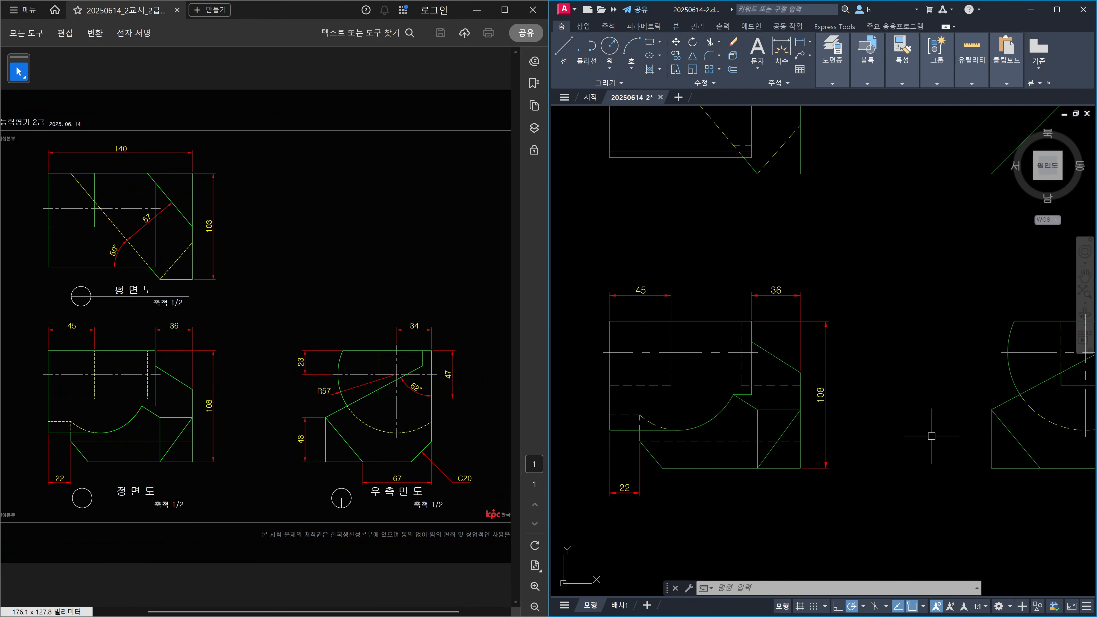
middle_drag(857, 436, 826, 387)
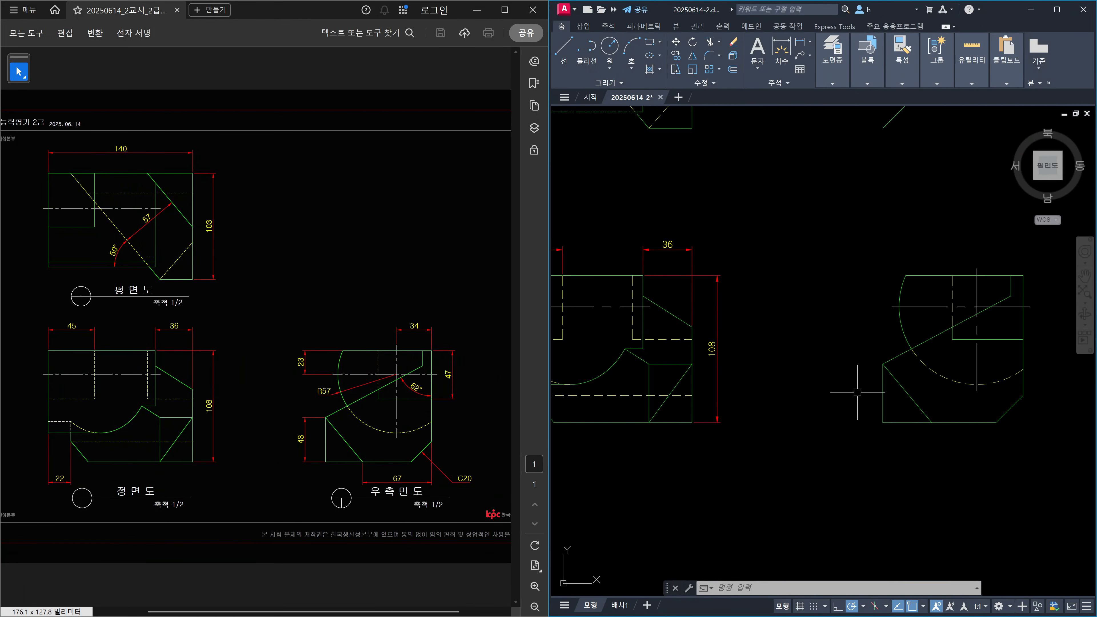
text(dli)
key(Return)
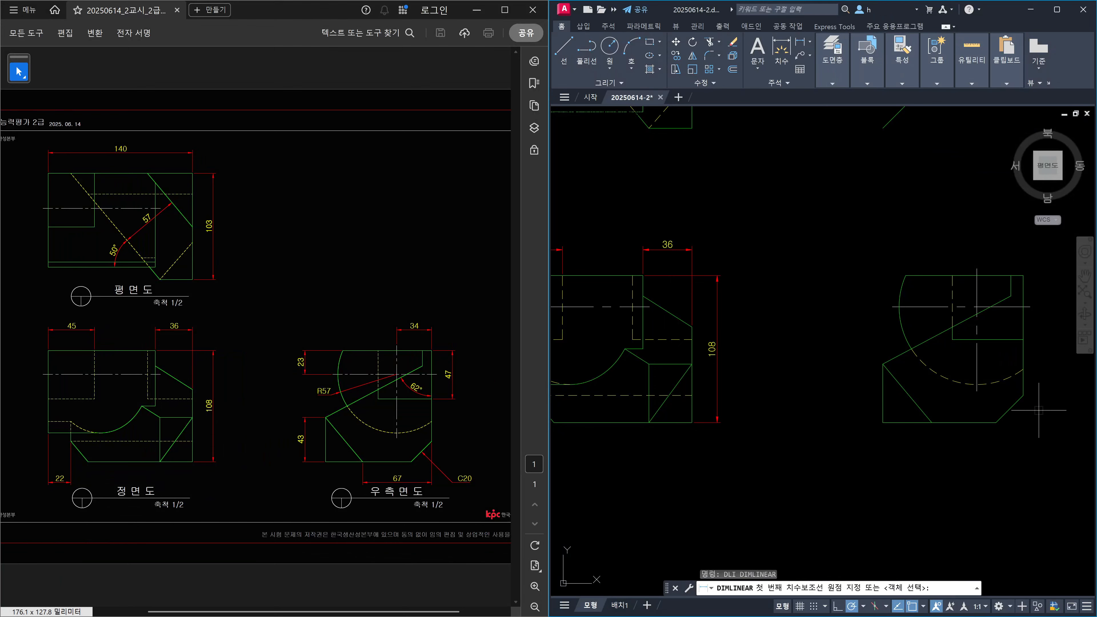
click(1024, 395)
click(932, 422)
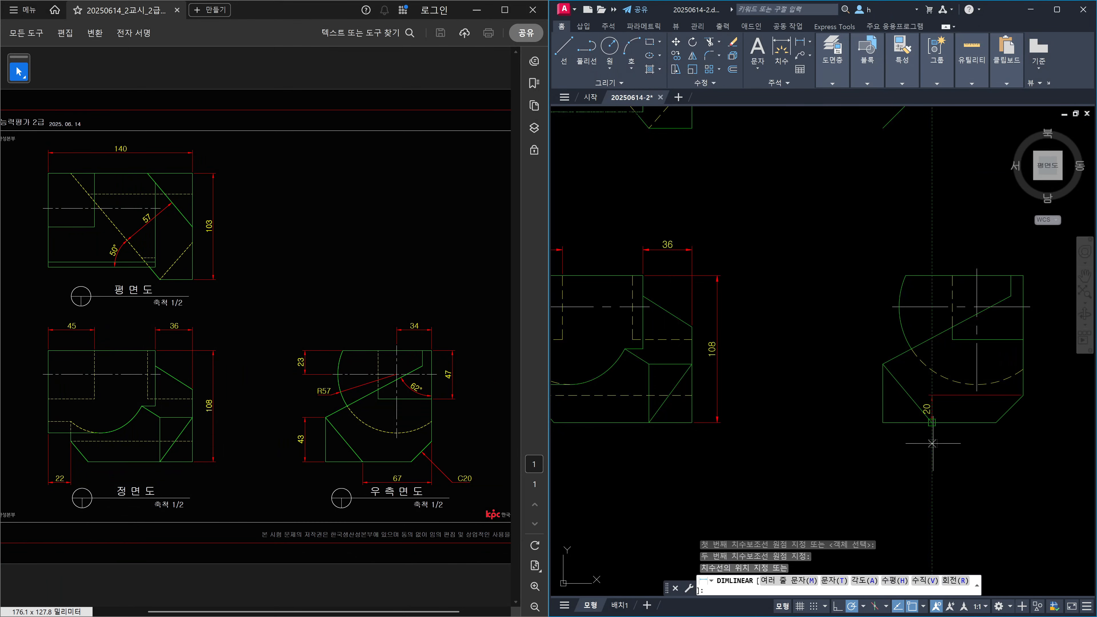
scroll(934, 443, down, 2)
scroll(722, 461, up, 3)
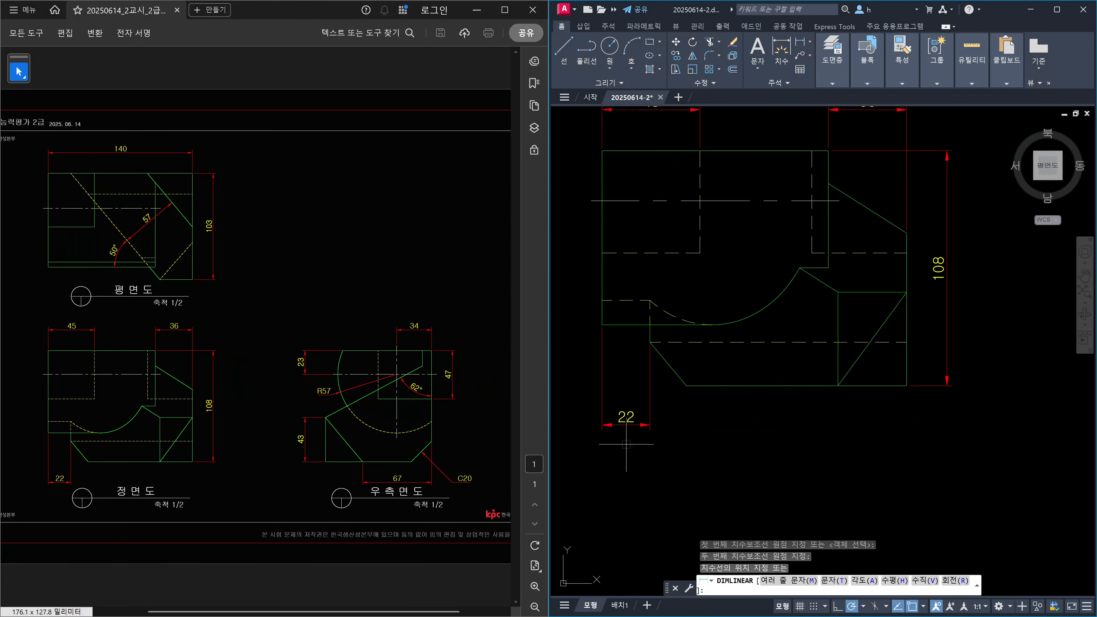
click(626, 425)
scroll(632, 447, down, 2)
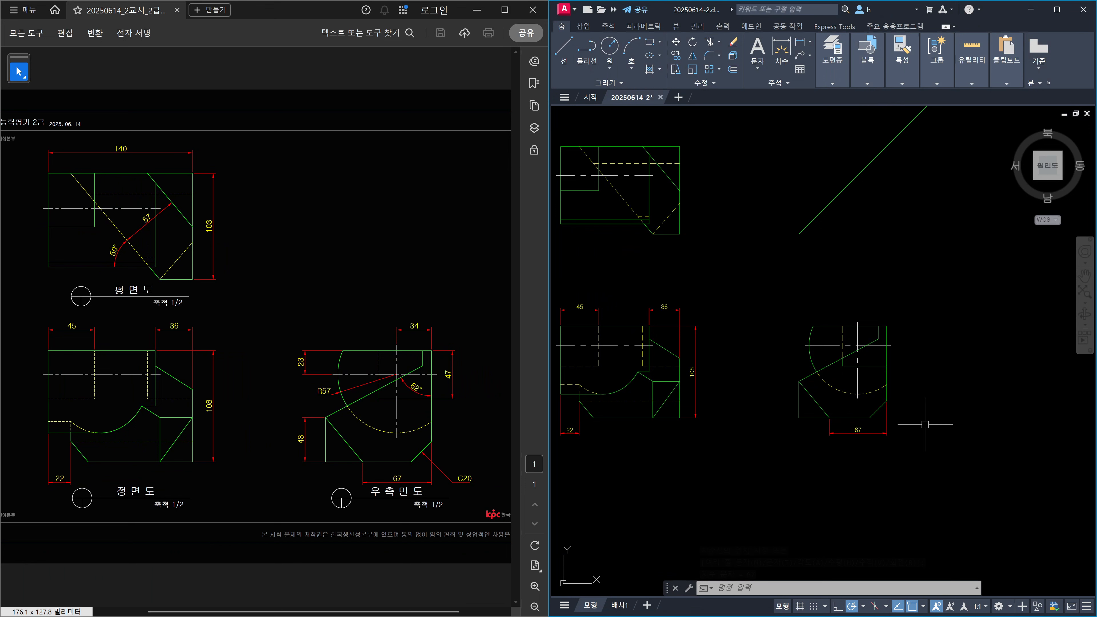
Draw a horizontal construction line through the front view's 22 dimension line to check the 67 dimension's alignment
middle_drag(643, 455, 925, 451)
key(Escape)
text(xl)
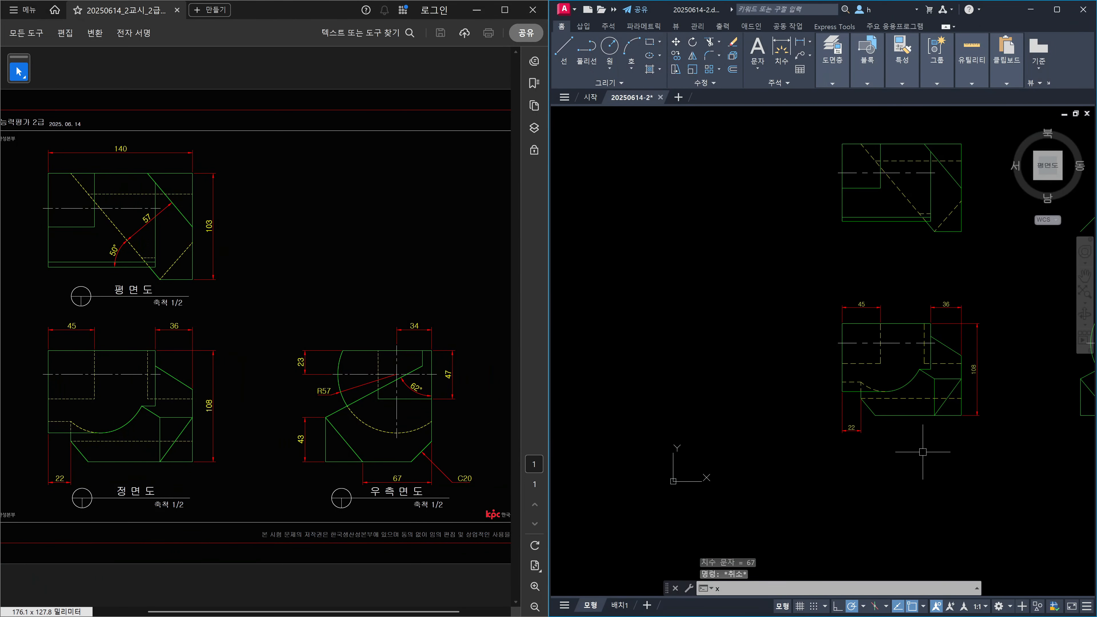
scroll(846, 458, up, 6)
key(Return)
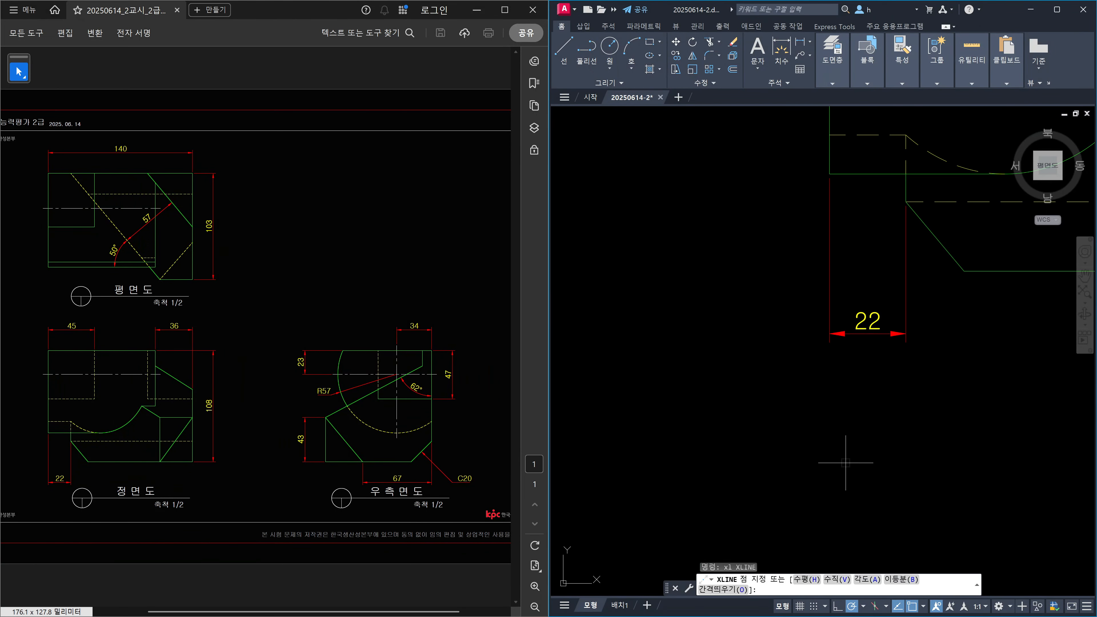
click(868, 333)
scroll(963, 355, down, 6)
middle_drag(983, 372, 866, 327)
key(F8)
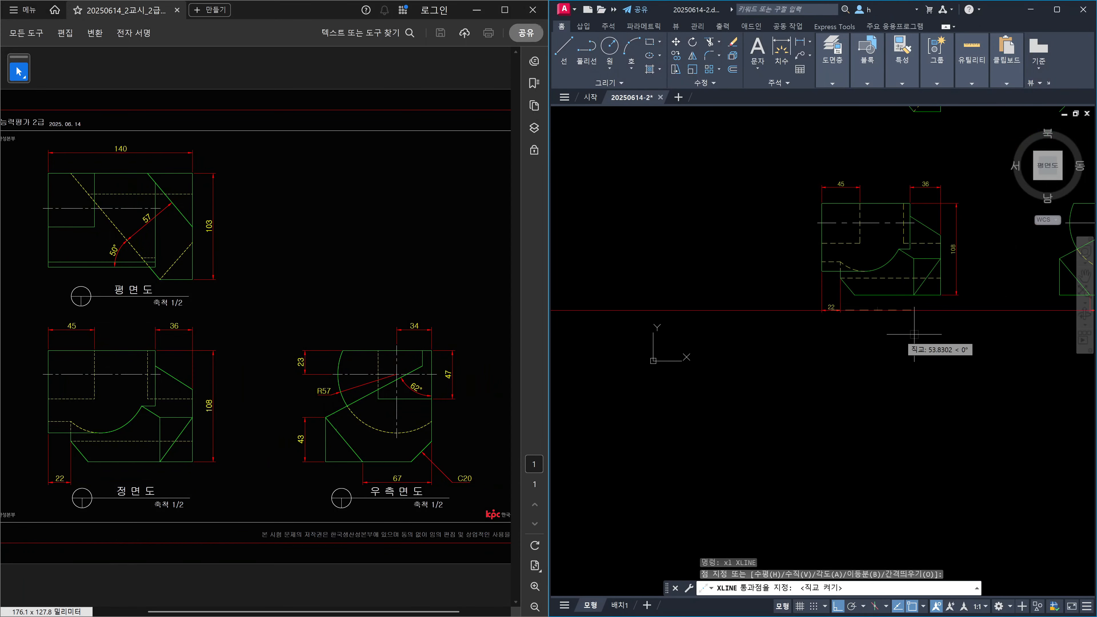
key(Escape)
middle_drag(1038, 354, 842, 429)
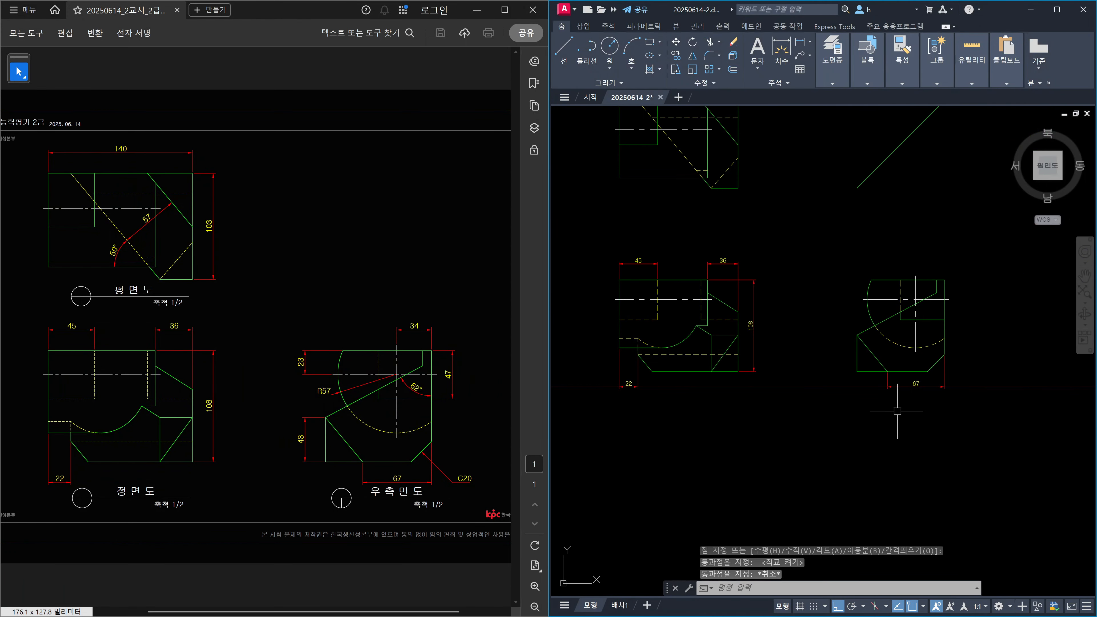
Delete the horizontal construction line running through the 22 and 67 dimensions
click(821, 417)
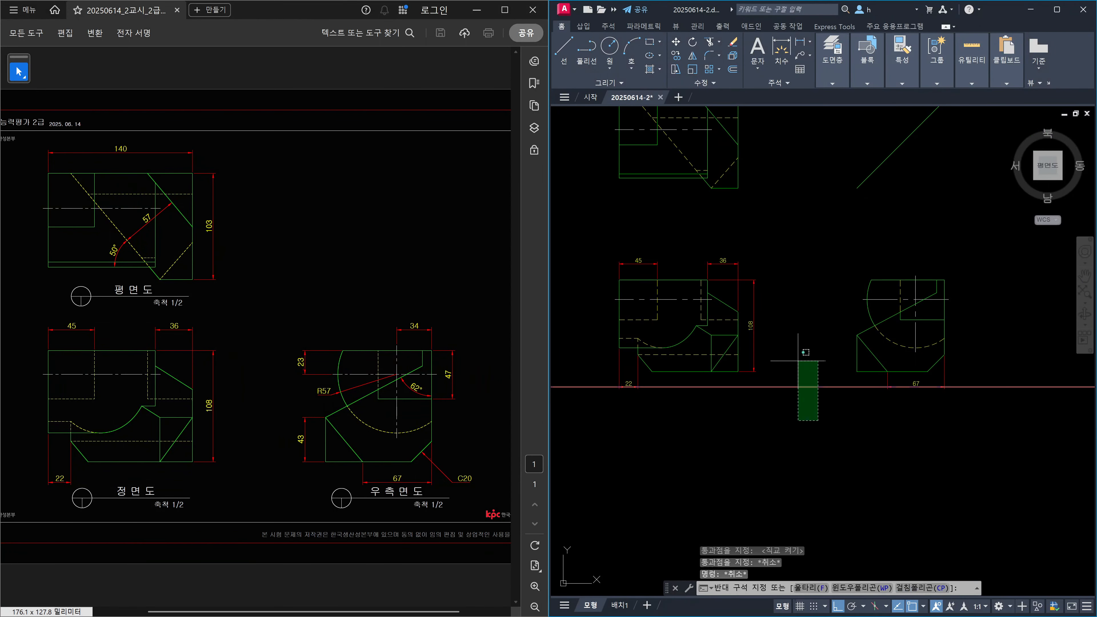
click(798, 362)
key(Delete)
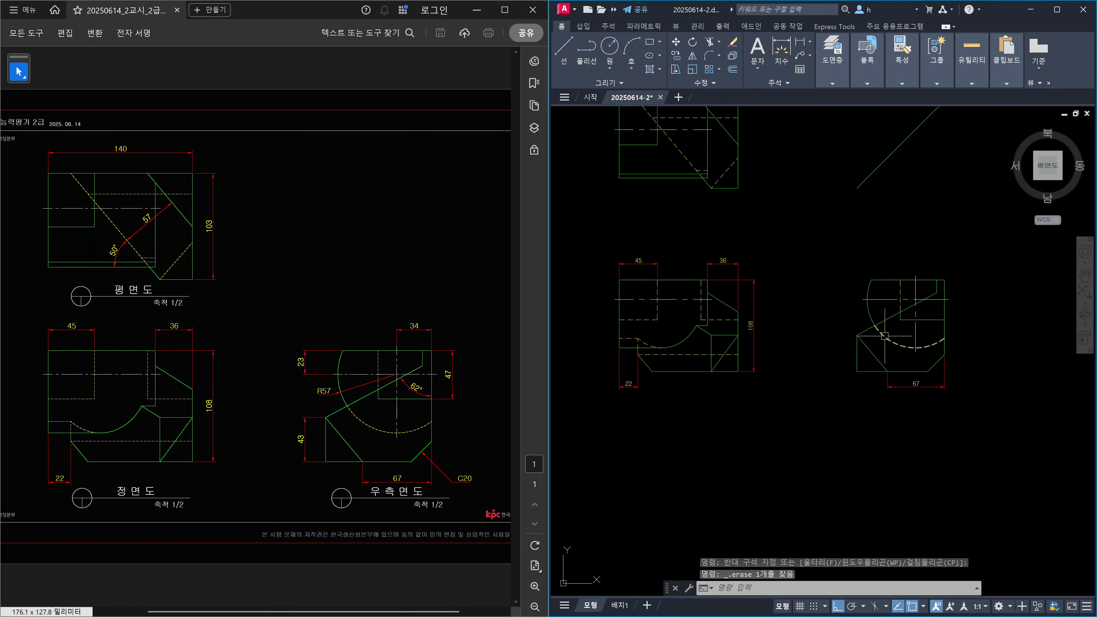
Move the side view together with its 67 dimension straight down, out of line with the front view
text(m)
key(Return)
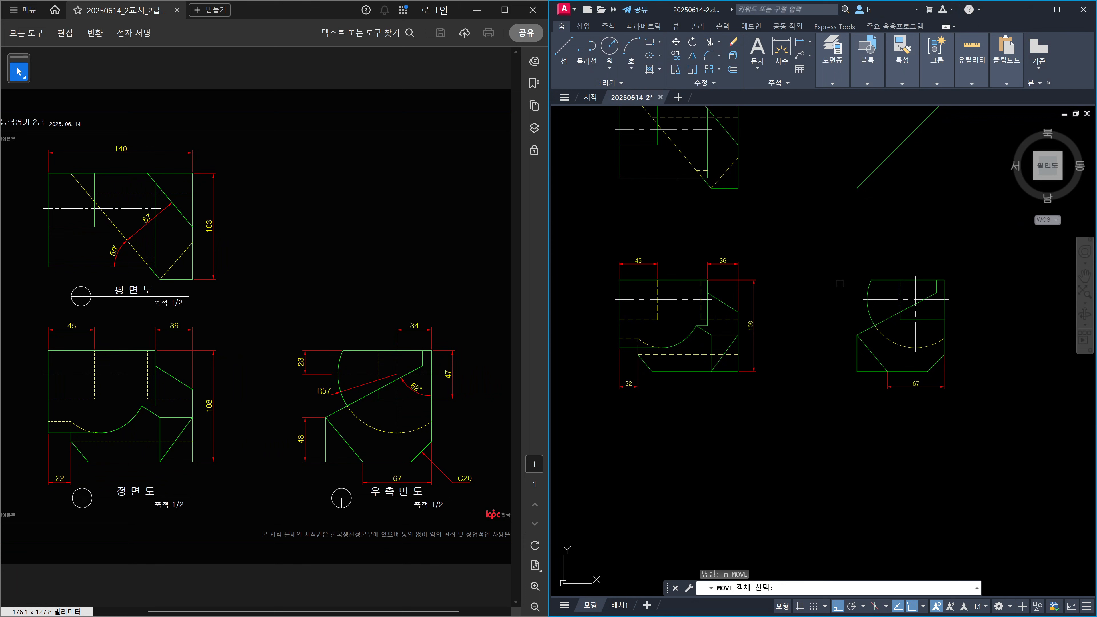
click(840, 261)
click(991, 421)
key(Return)
click(992, 316)
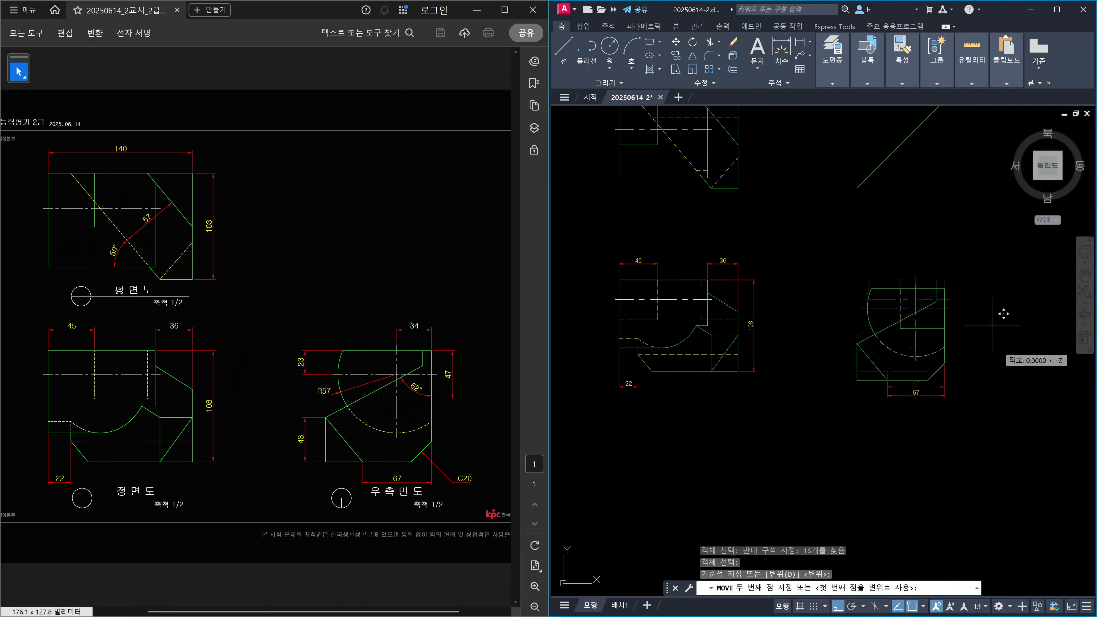
click(992, 358)
Move the whole top view horizontally to the left, out of line with the front view
middle_drag(776, 214, 861, 370)
key(Escape)
key(Return)
click(860, 362)
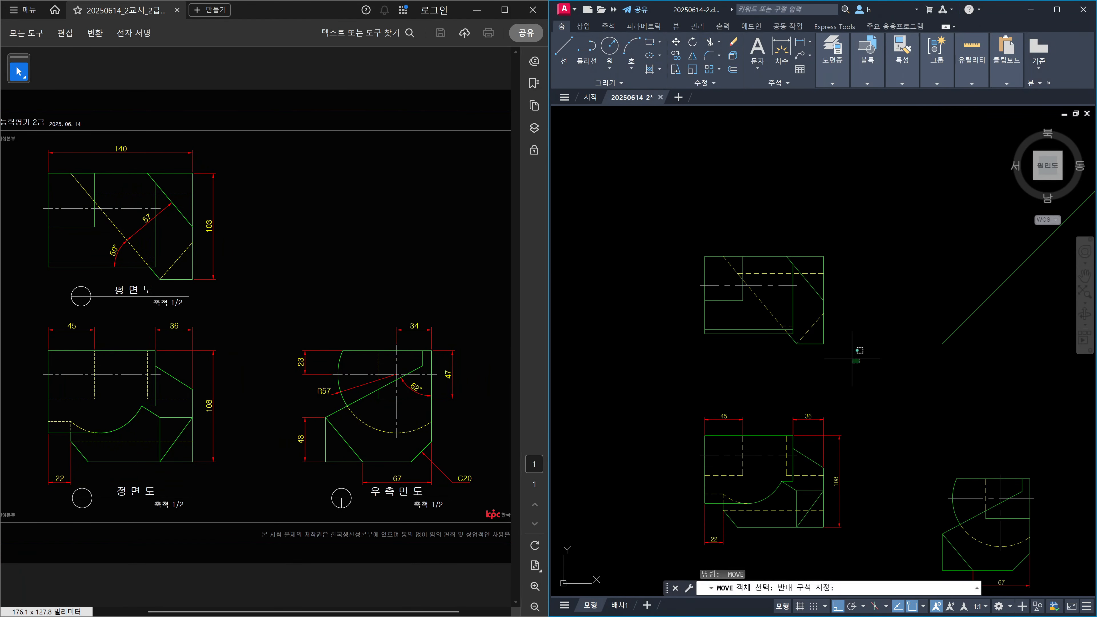
click(630, 212)
key(Return)
click(906, 201)
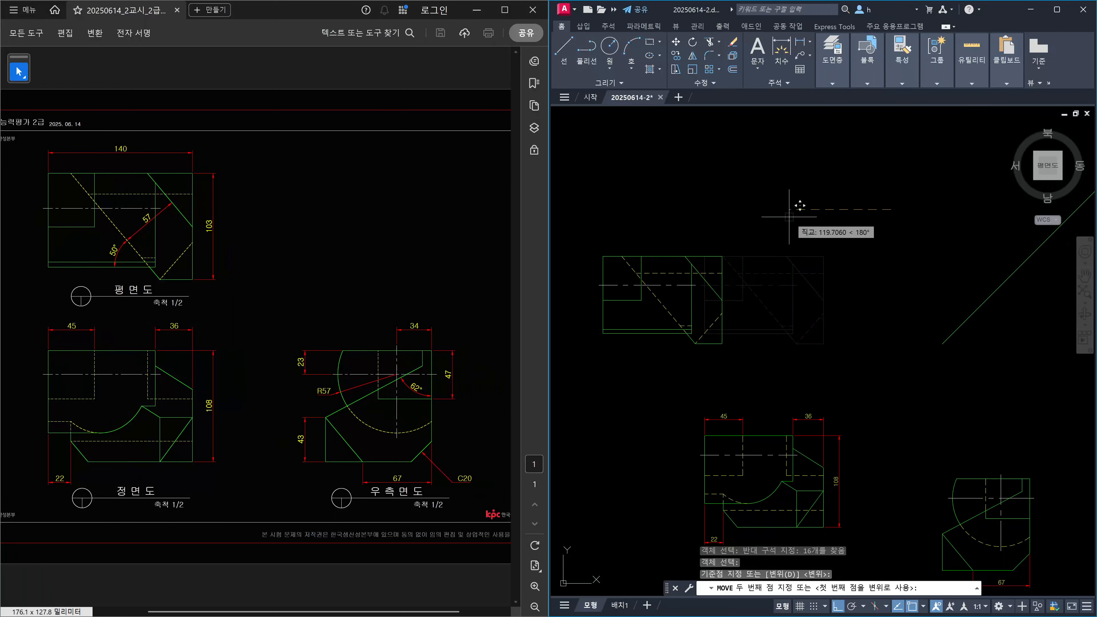
click(790, 216)
key(Escape)
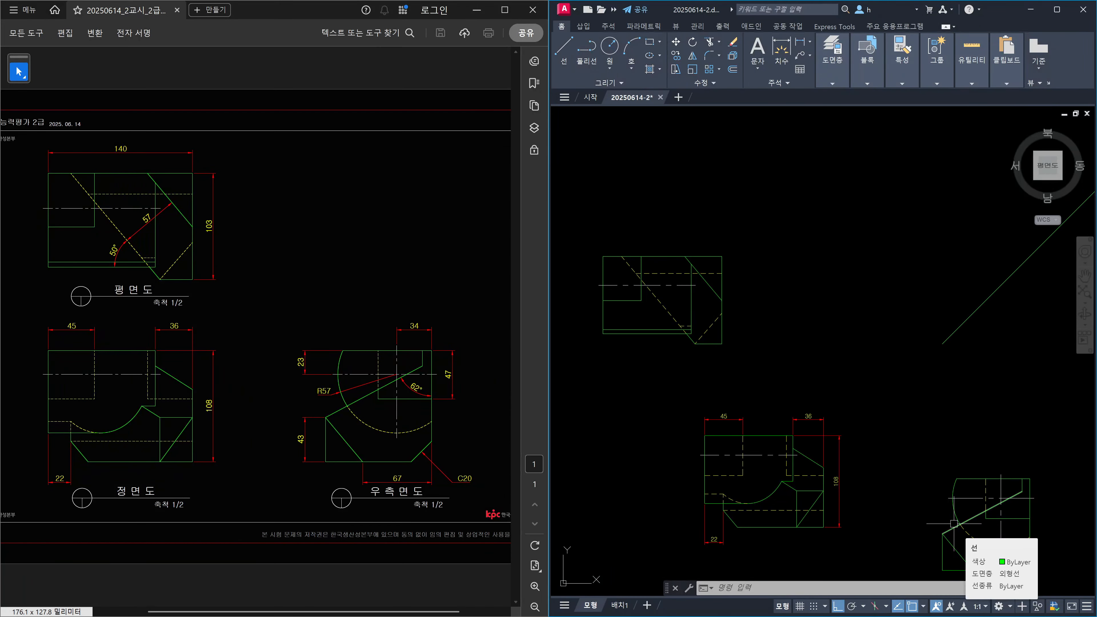
Undo the moves of the side view and the top view
scroll(756, 311, down, 2)
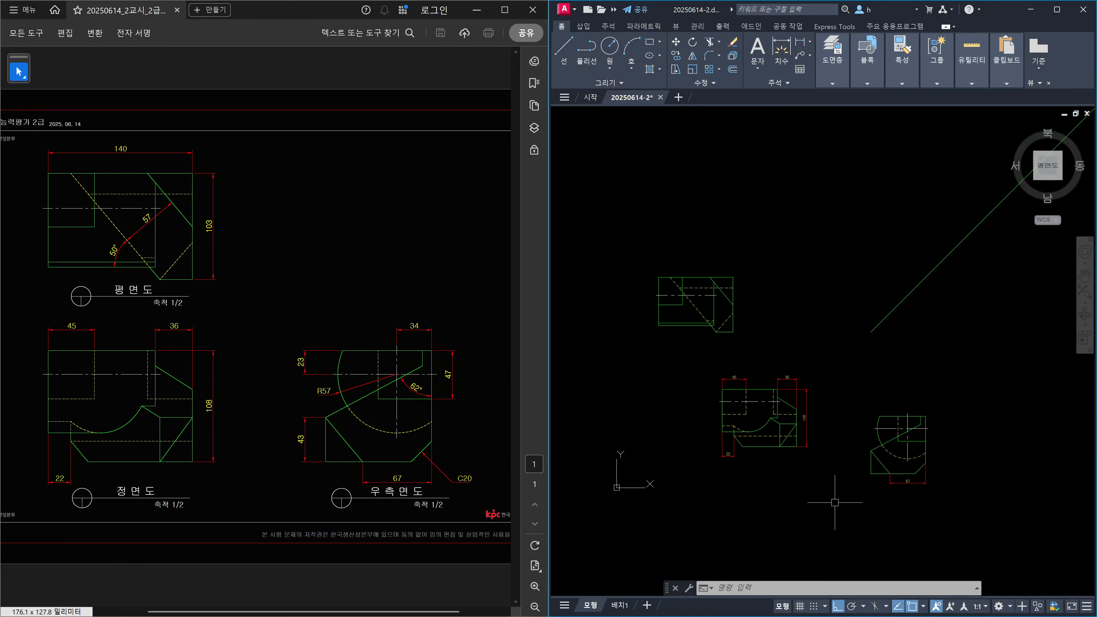
key(ctrl+z)
key(ctrl+z)
key(ctrl+z)
key(ctrl+z)
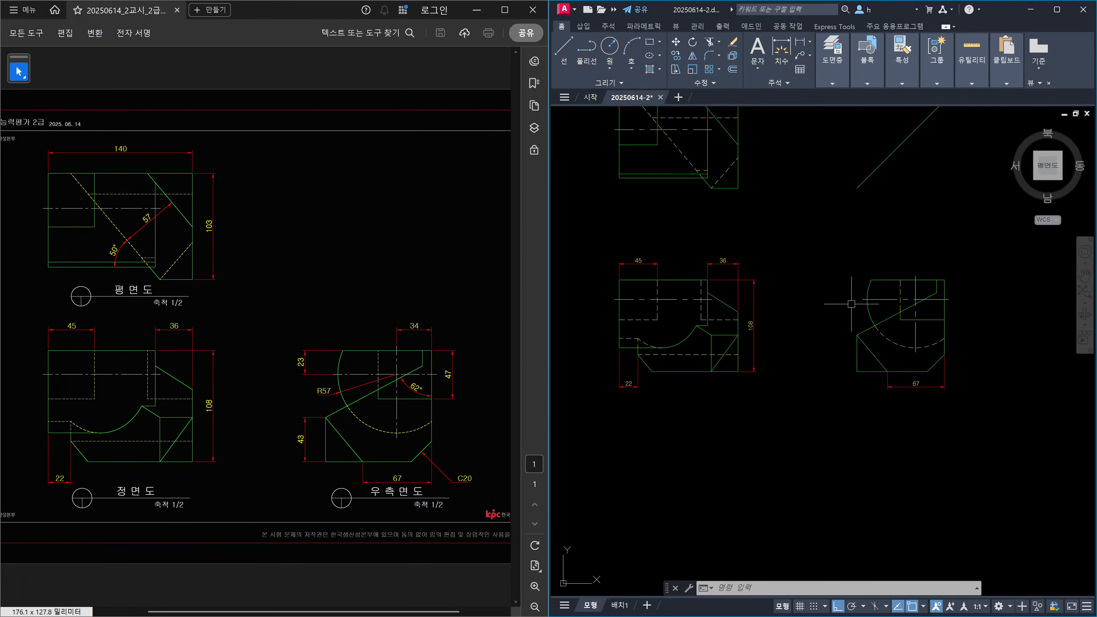
Draw a leader from the midpoint of the side view's lower-right chamfer, sloping down to the right and ending in a short horizontal segment
scroll(860, 335, up, 2)
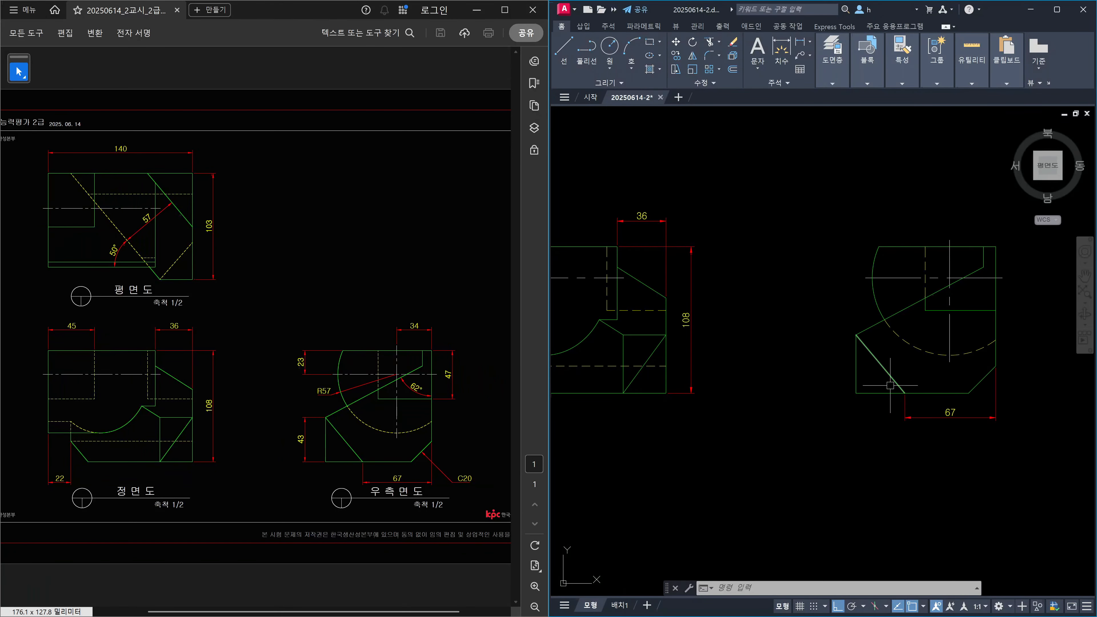
middle_drag(919, 395, 839, 391)
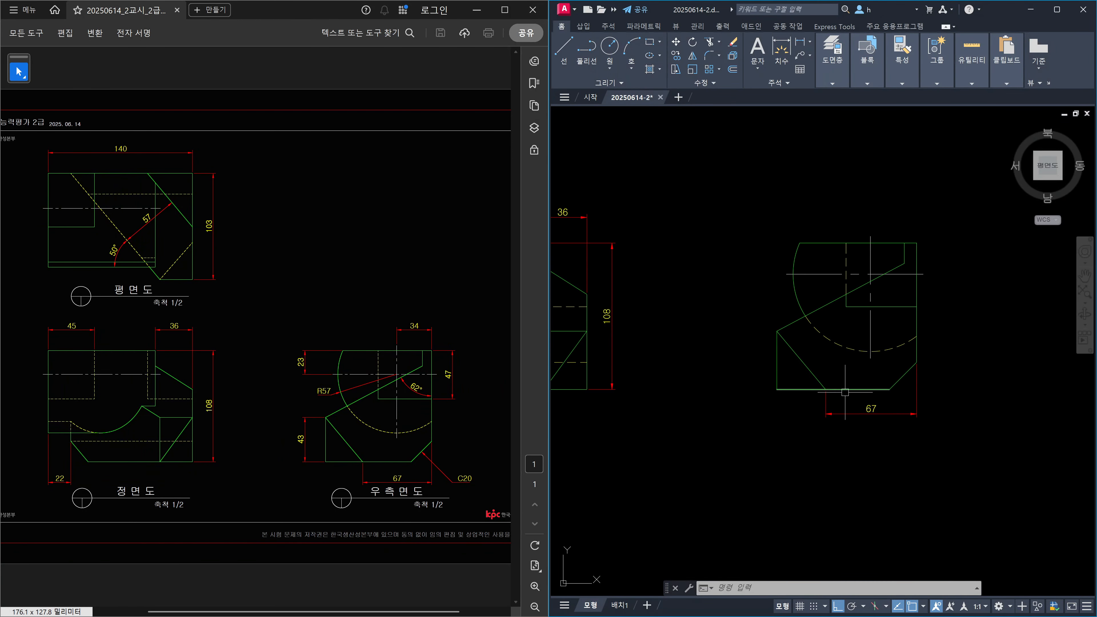
middle_drag(901, 404, 840, 356)
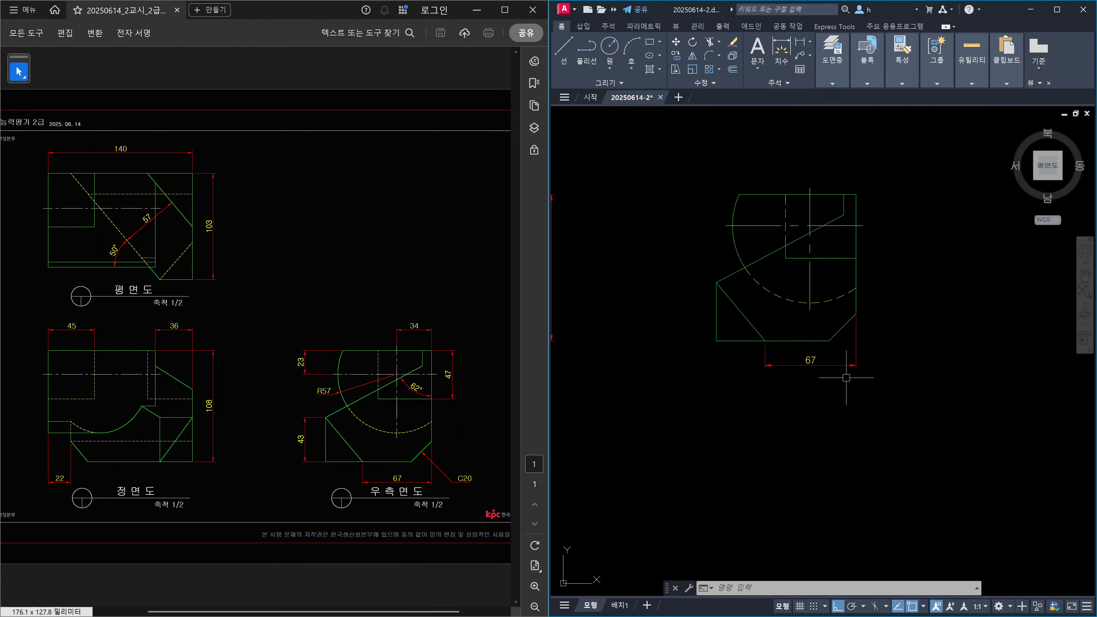
scroll(789, 362, up, 2)
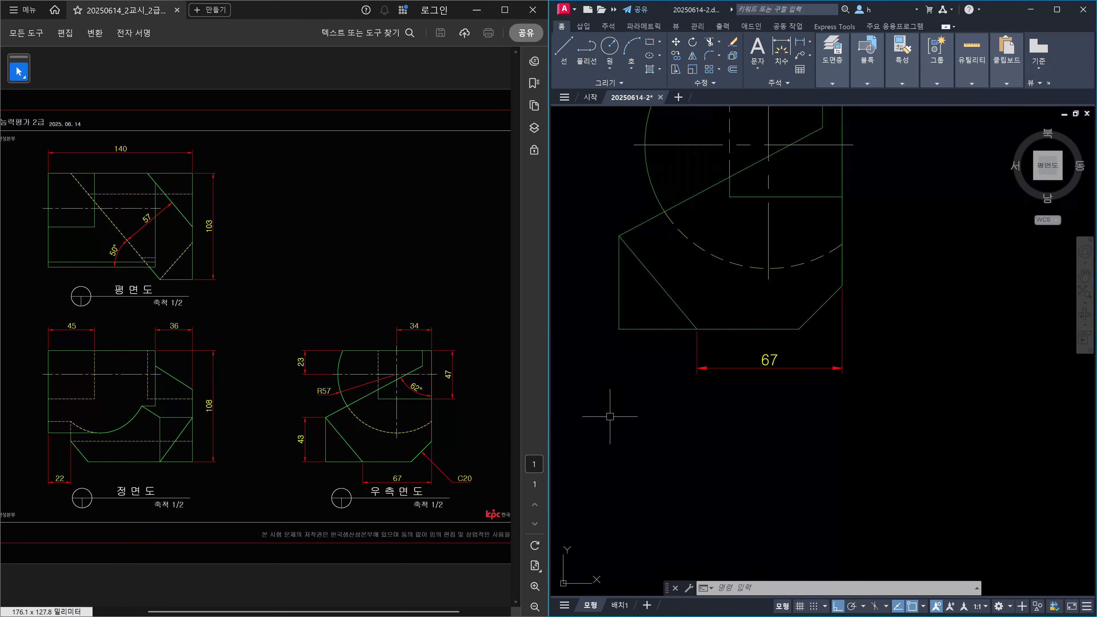
middle_drag(955, 321, 848, 326)
scroll(846, 334, up, 2)
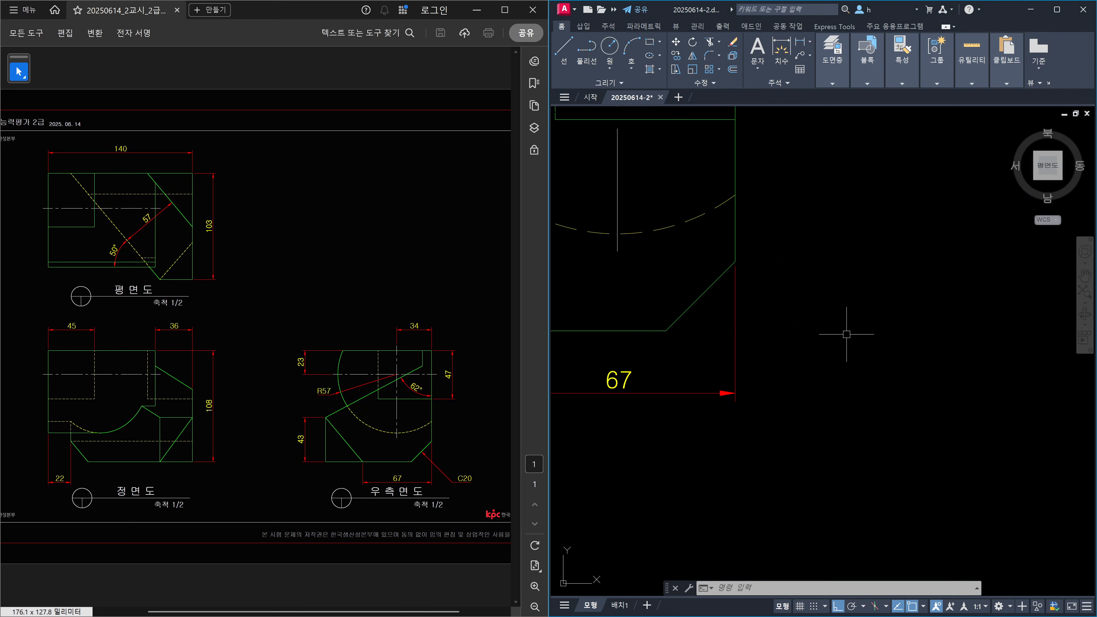
text(l)
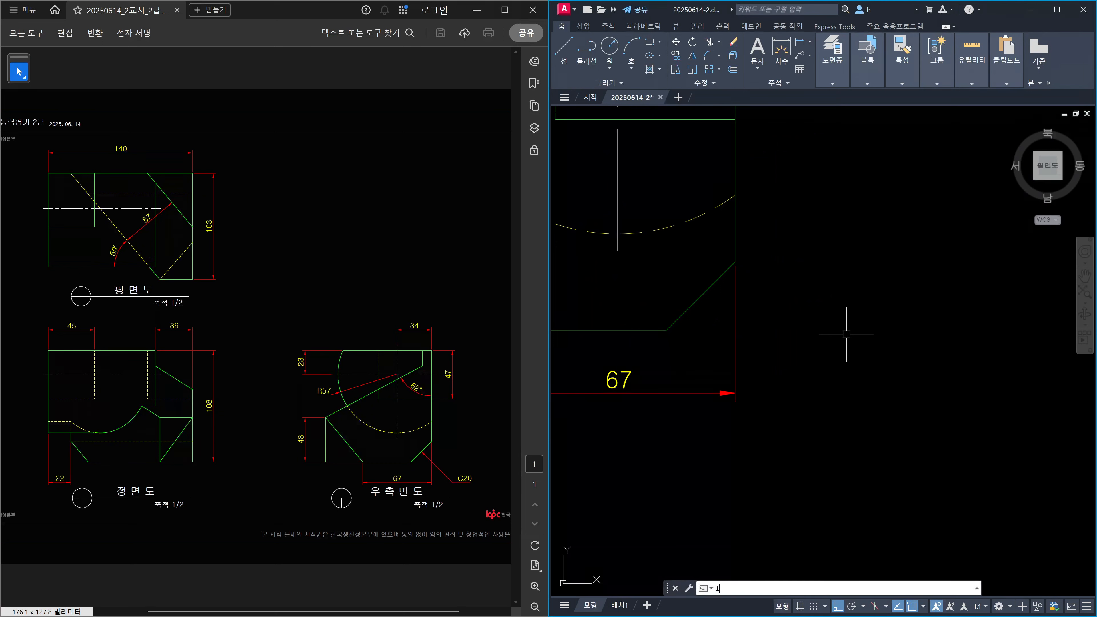
text(ead)
key(Return)
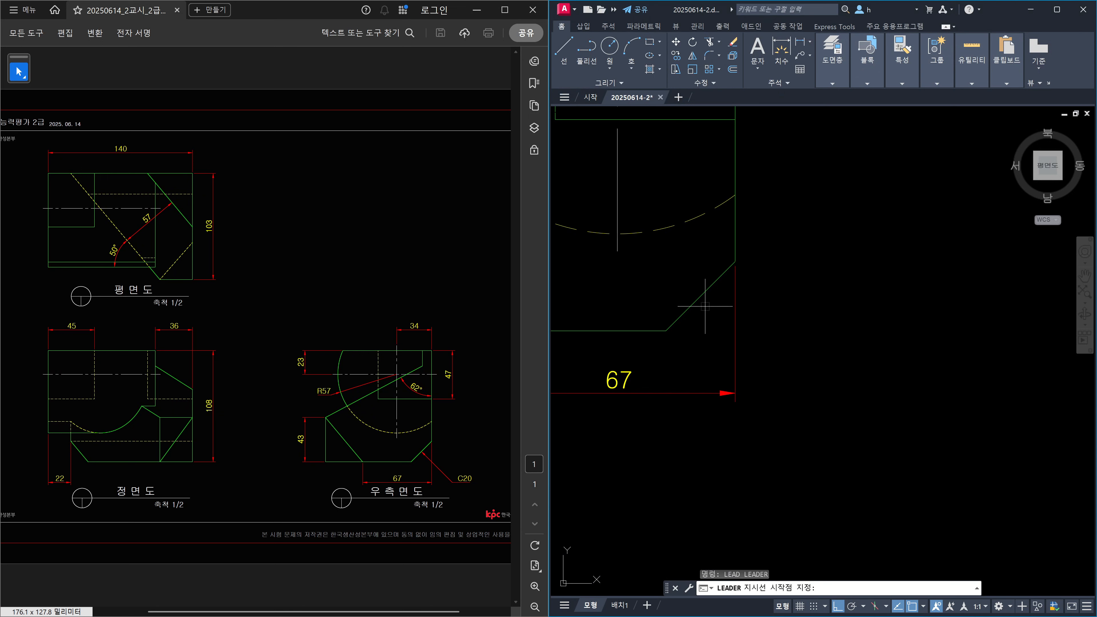
click(701, 296)
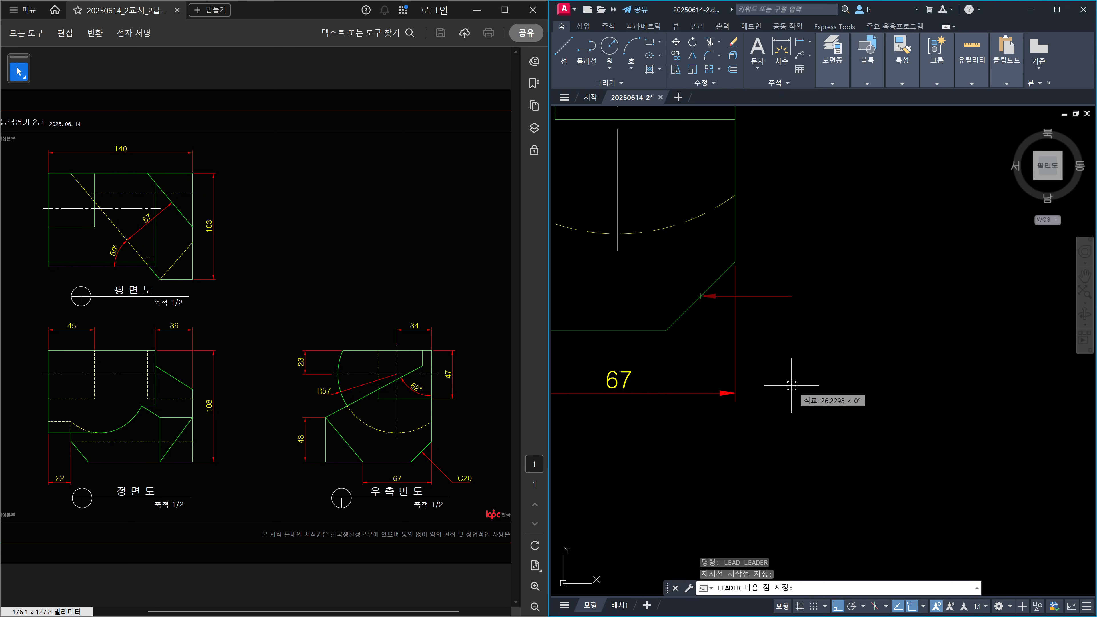
key(F8)
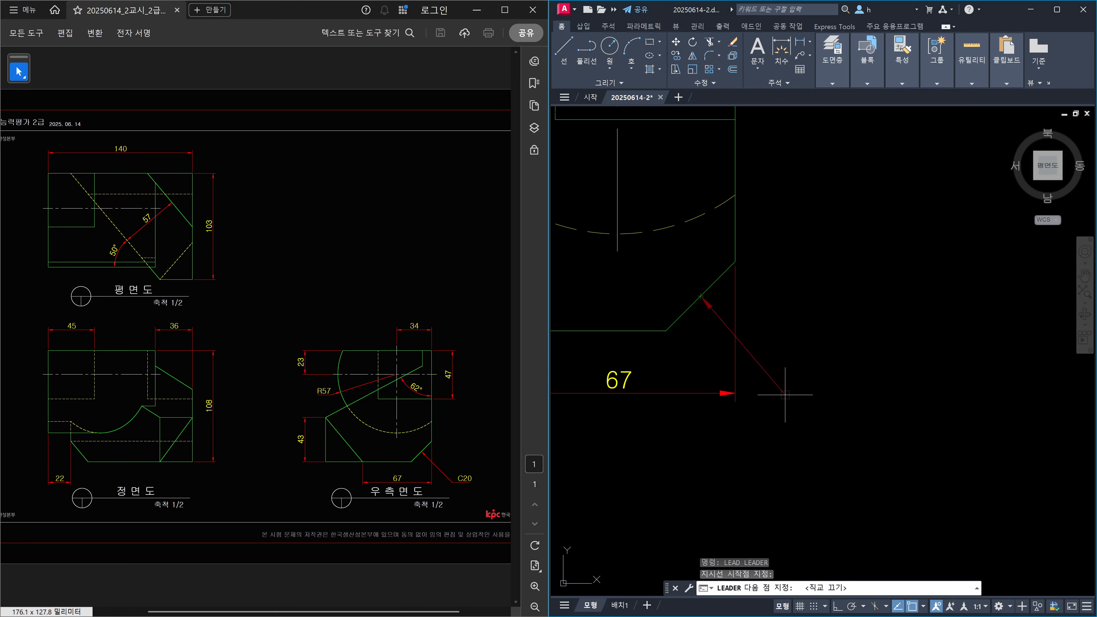
click(785, 393)
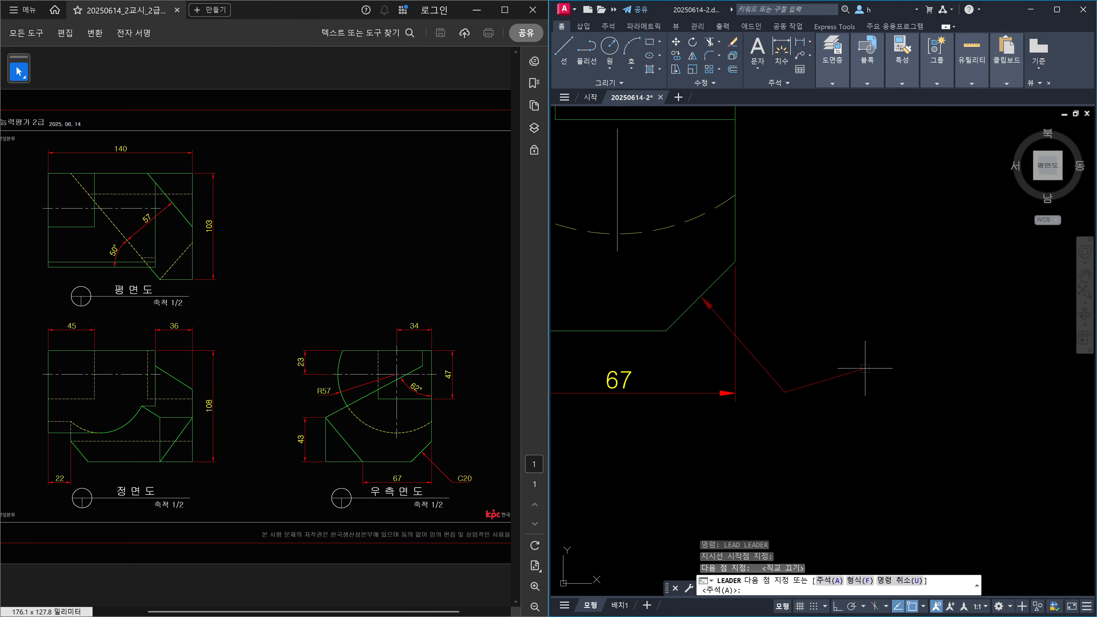
key(F8)
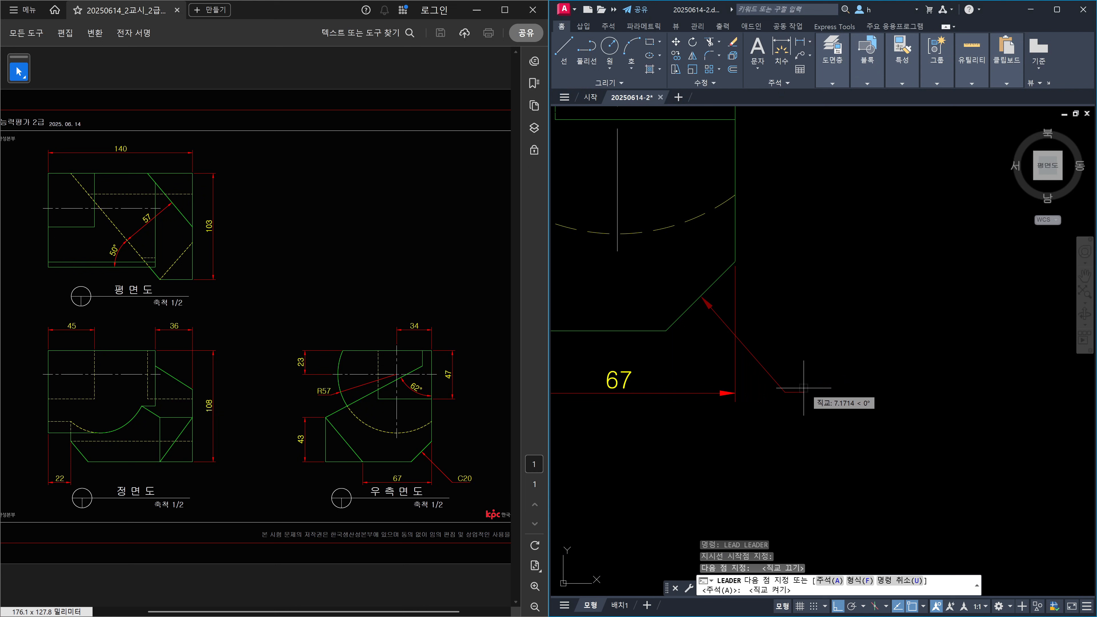
click(824, 389)
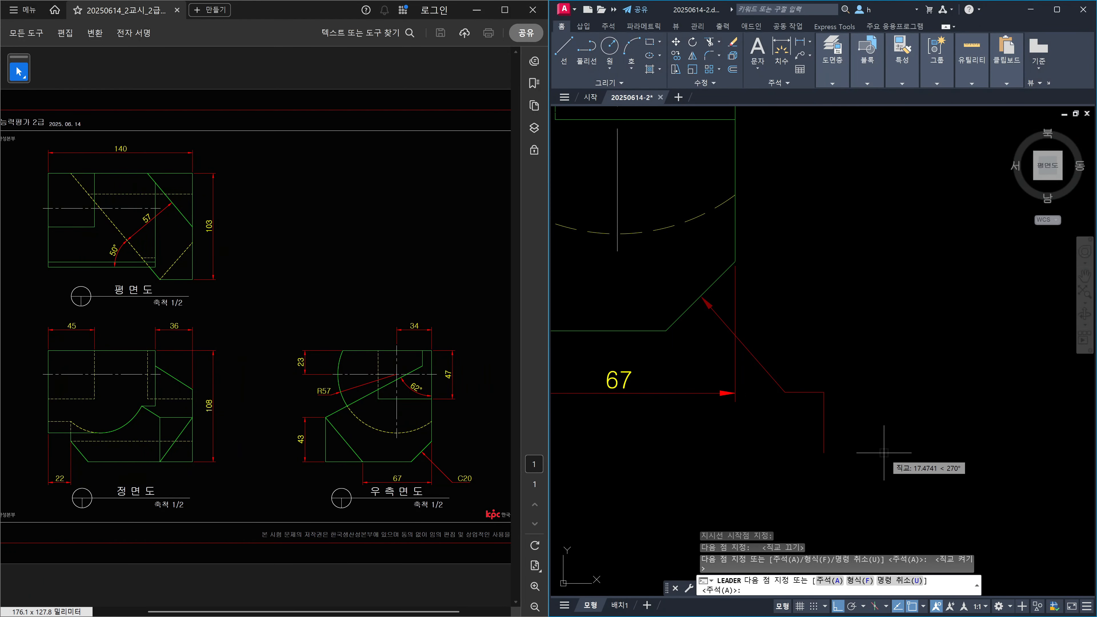
Annotate the chamfer leader with the text C20 and finish the leader
key(Return)
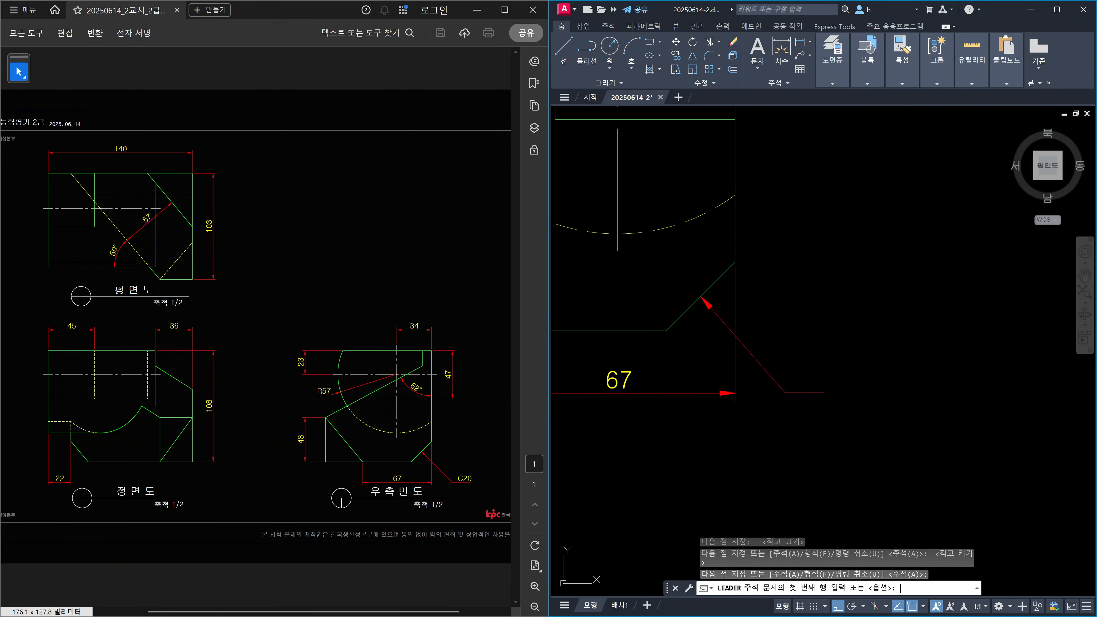
text(ㅊ20)
key(BackSpace)
key(BackSpace)
key(BackSpace)
text(C20)
key(Return)
key(Escape)
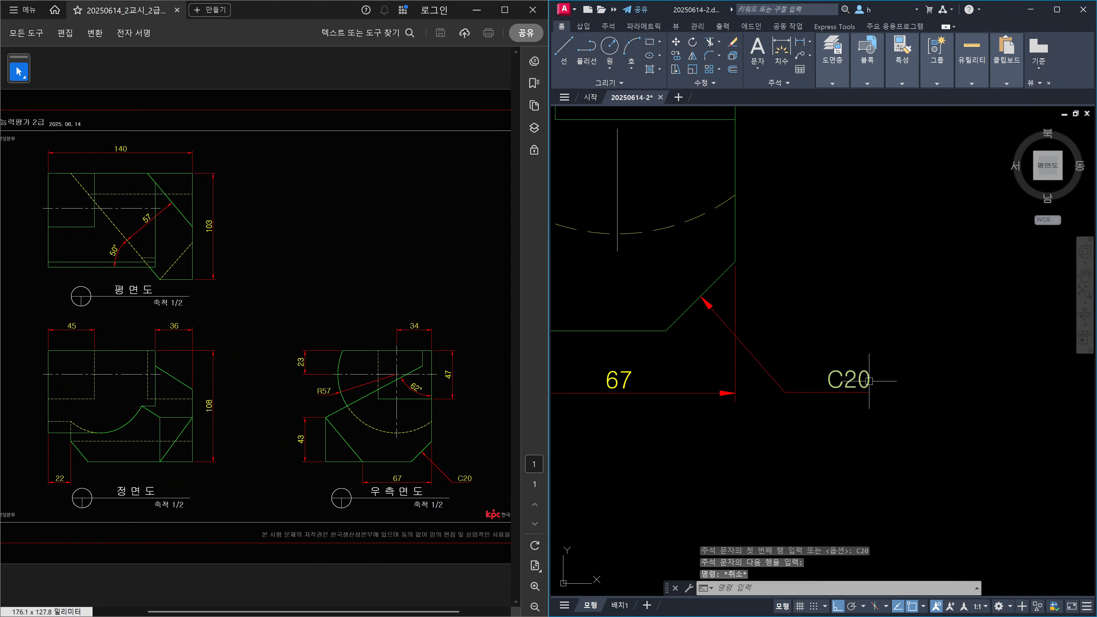
Stretch the C20 leader text straight down by its grip so that the leader's end follows it
click(817, 393)
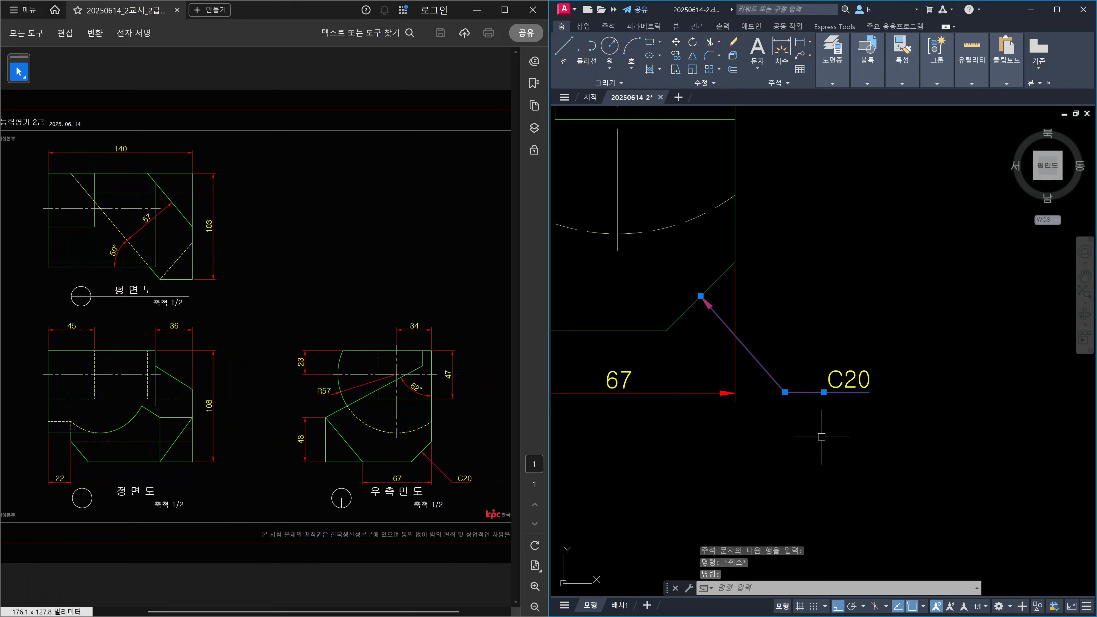
scroll(830, 389, up, 4)
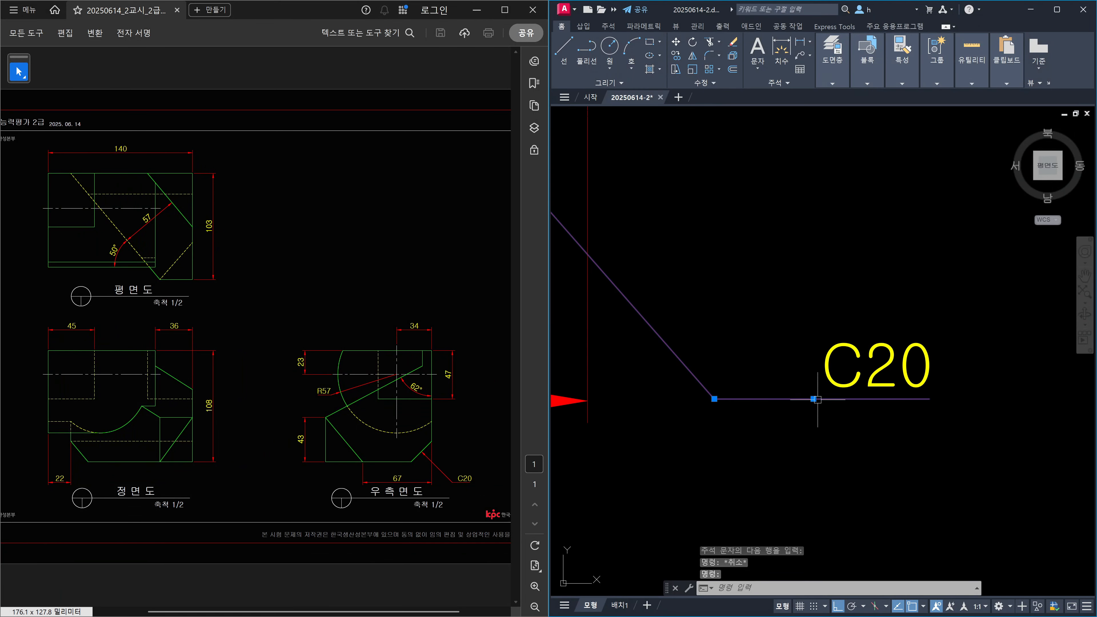
scroll(878, 405, down, 2)
key(Escape)
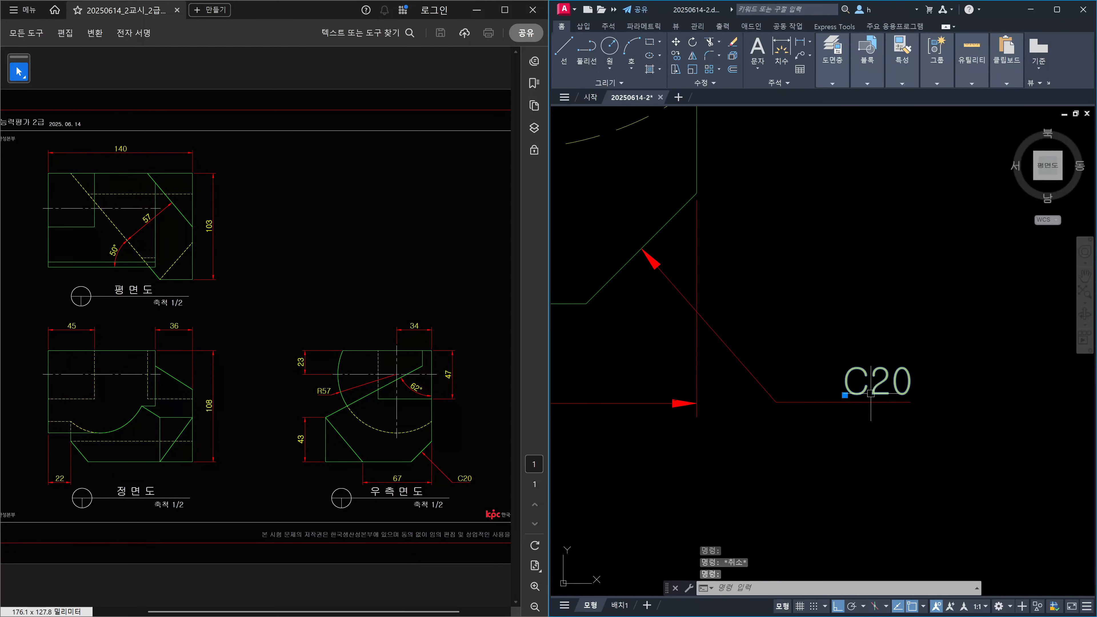
click(845, 395)
click(846, 475)
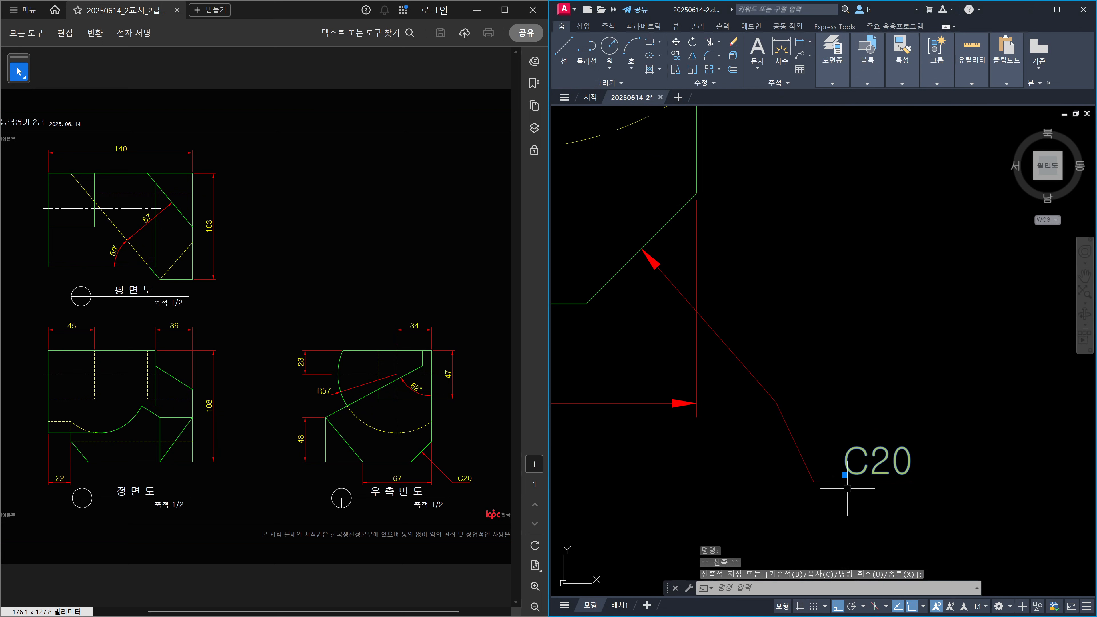
key(Escape)
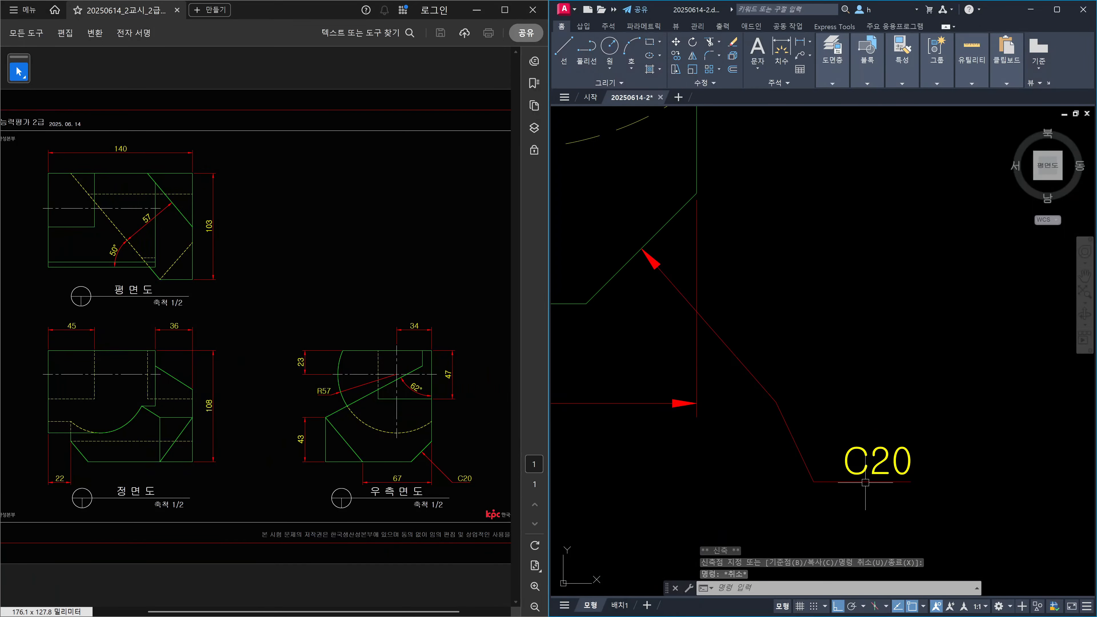
text(leader)
key(Return)
click(886, 461)
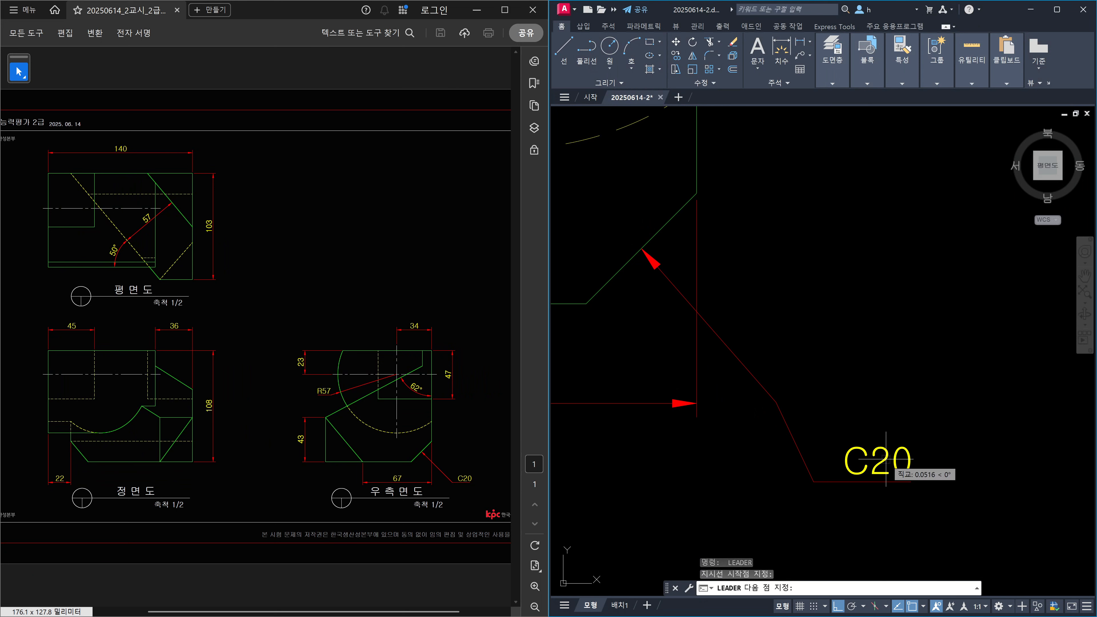
key(Escape)
text(ㅡ)
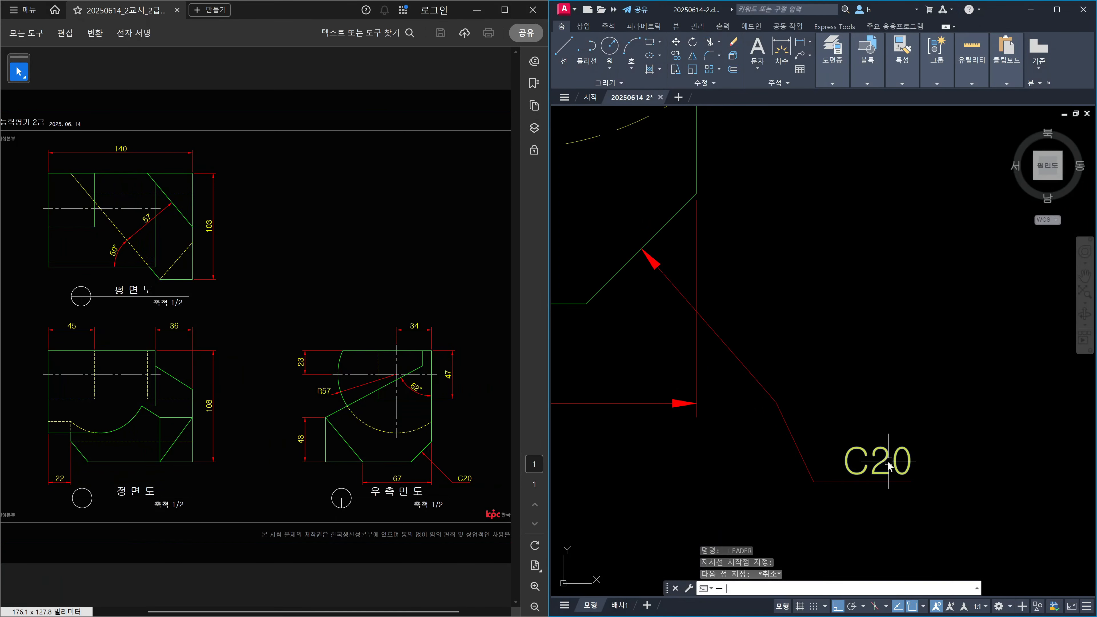
key(Return)
key(Escape)
Move the C20 text straight up above the leader's bend so that the leader's end follows it
text(m)
key(Return)
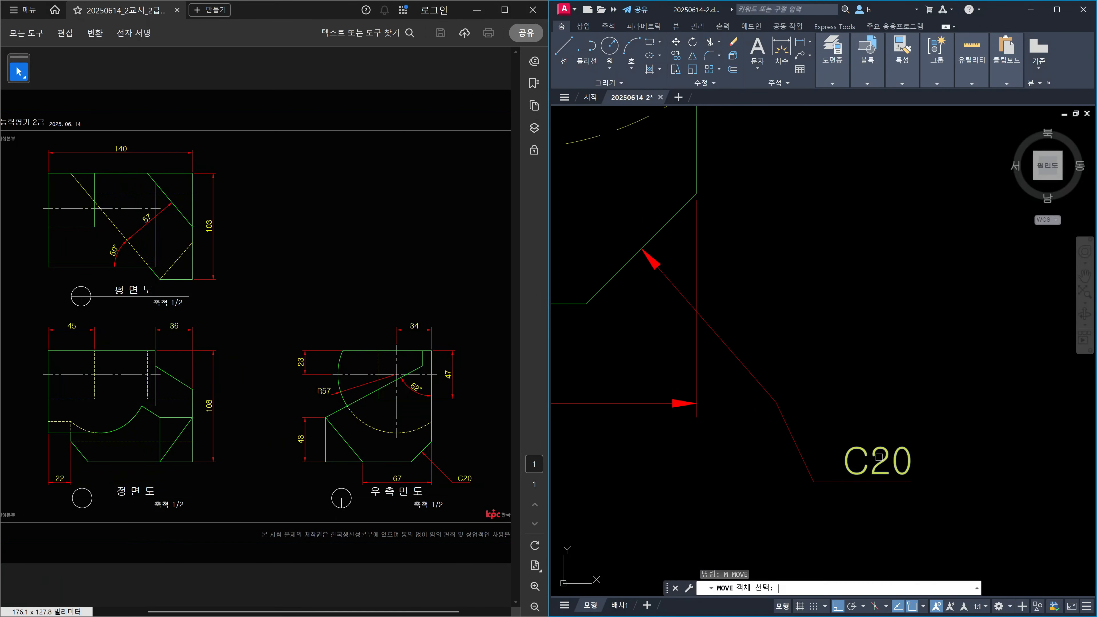
click(880, 451)
key(Return)
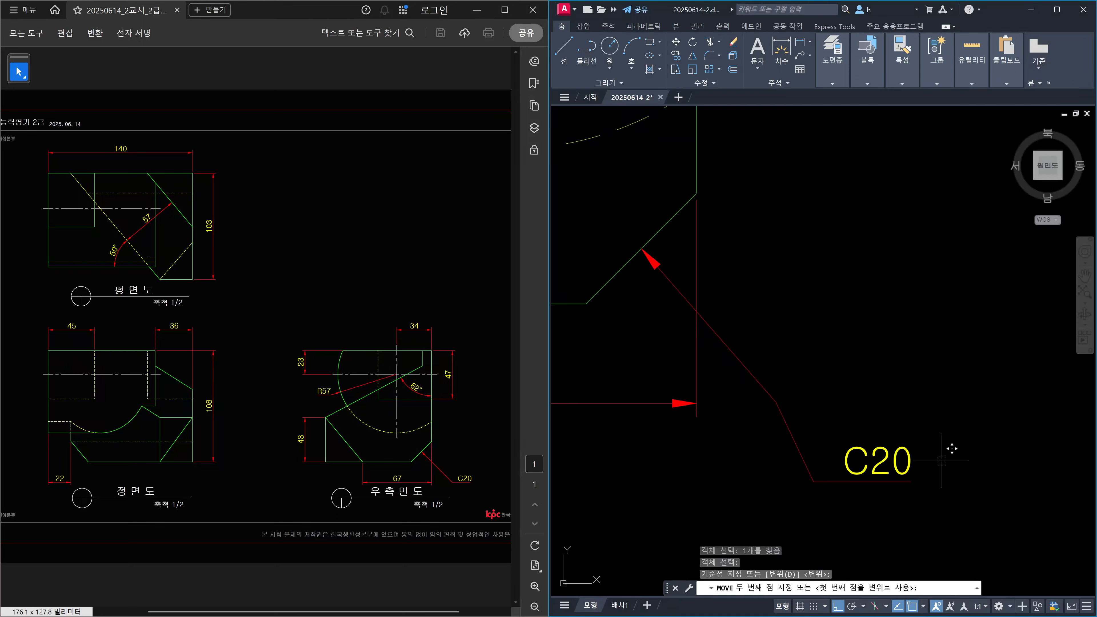
click(951, 459)
click(953, 348)
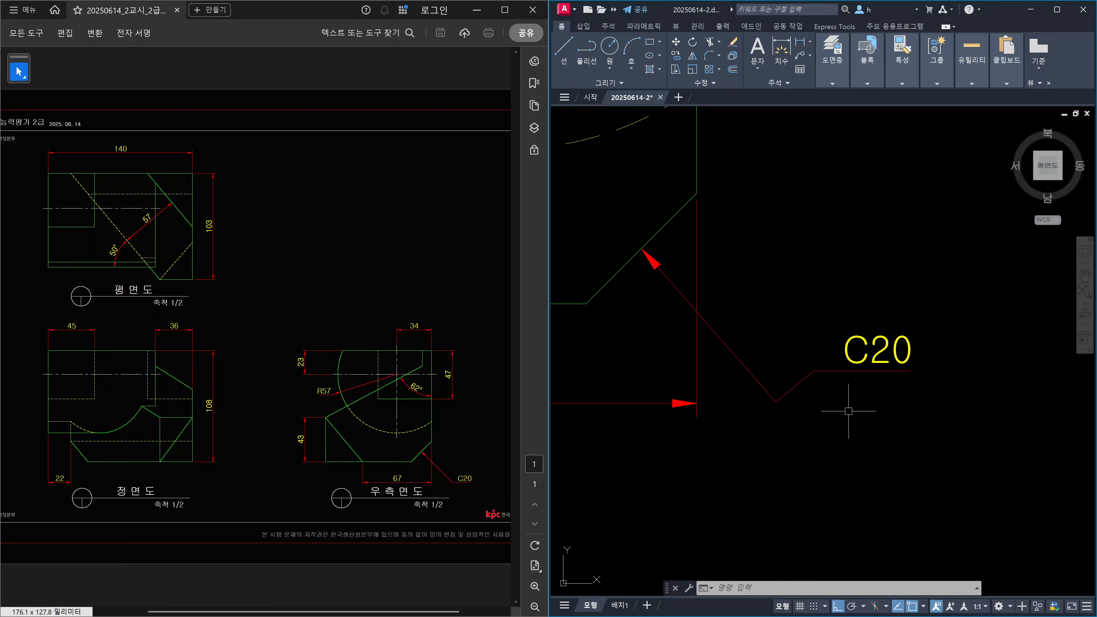
Undo the upward move of the C20 text and the earlier downward grip stretch
key(ctrl+z)
key(ctrl+z)
key(ctrl+z)
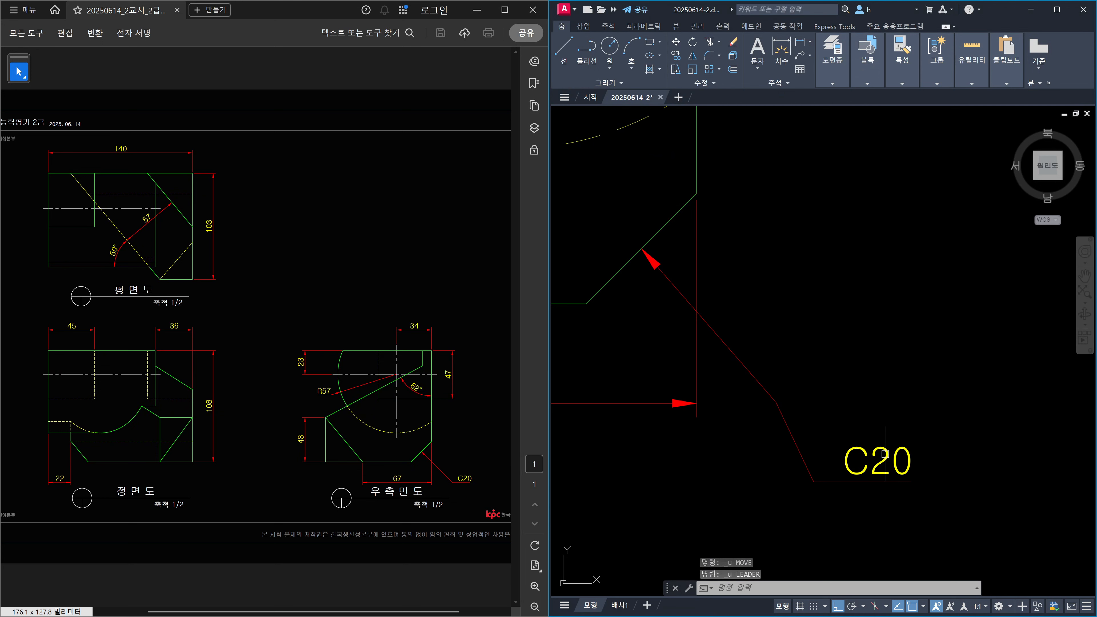
key(Escape)
click(833, 401)
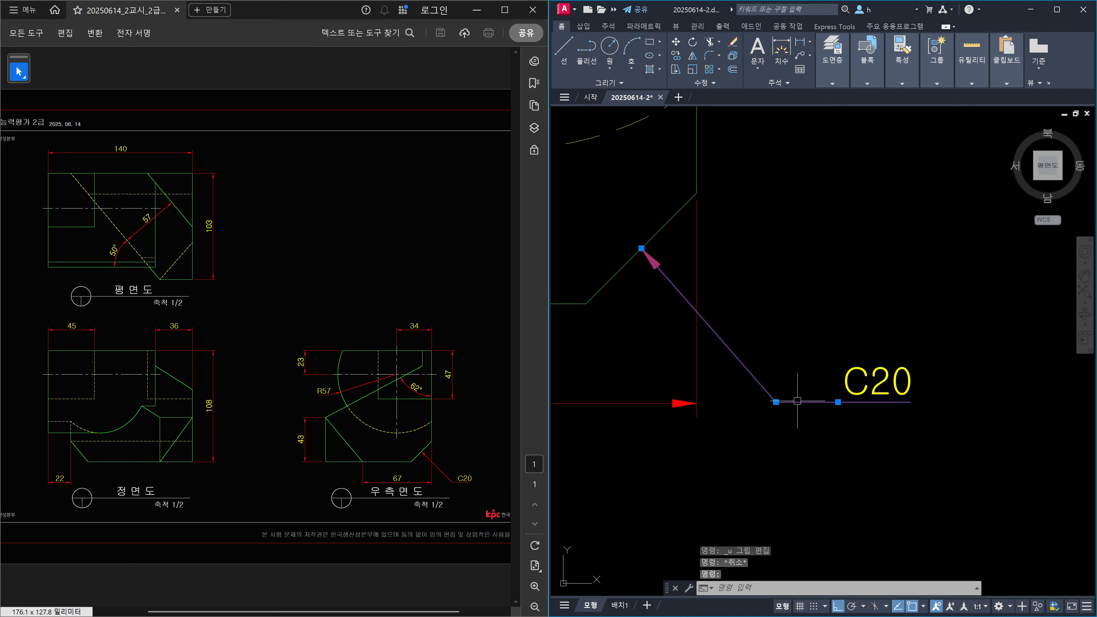
click(839, 402)
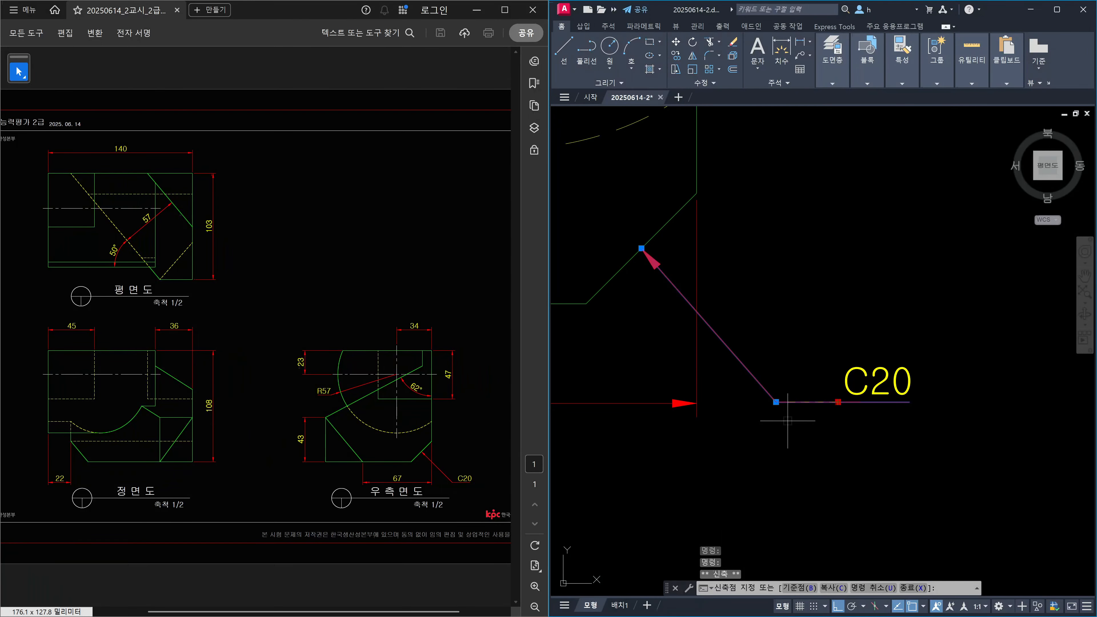
key(Escape)
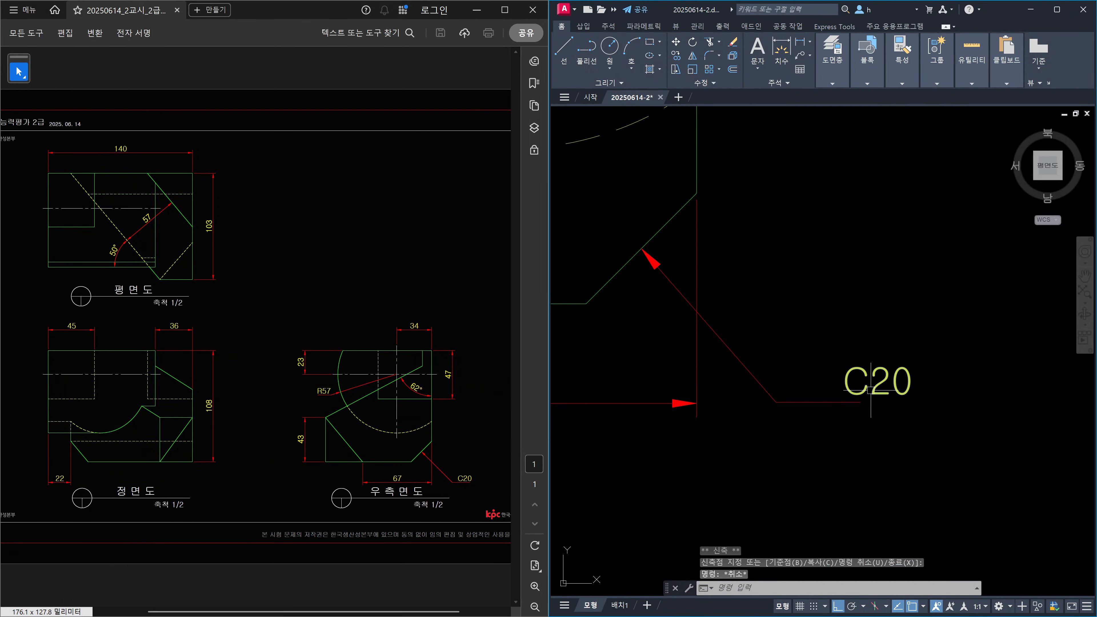
Try to stretch the C20 text horizontally to the left by its grip, and undo the stretch
click(845, 394)
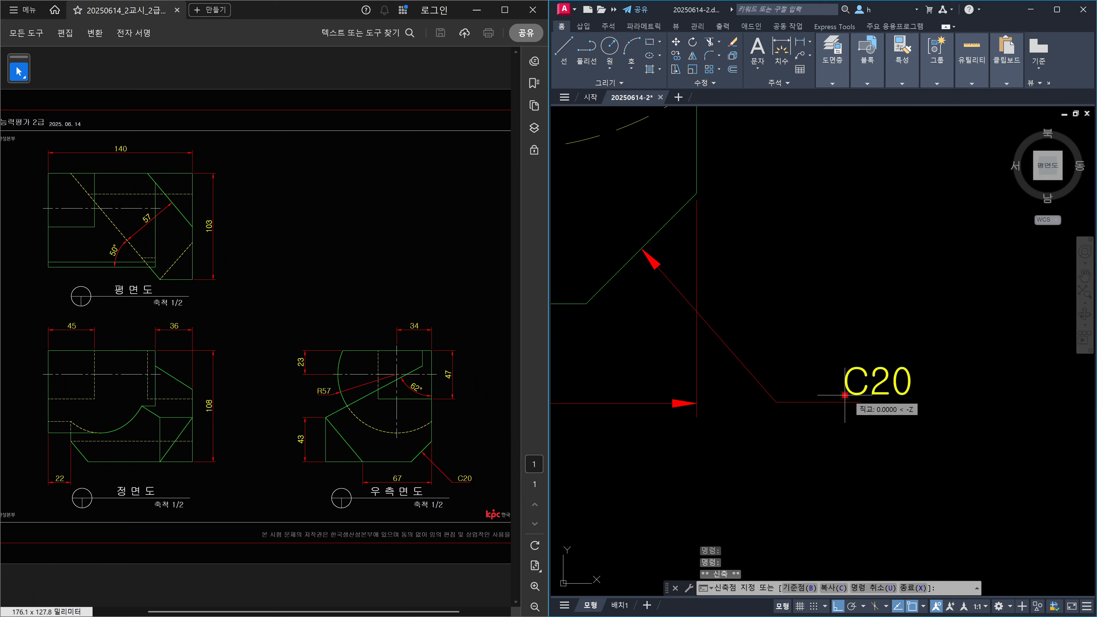
click(792, 393)
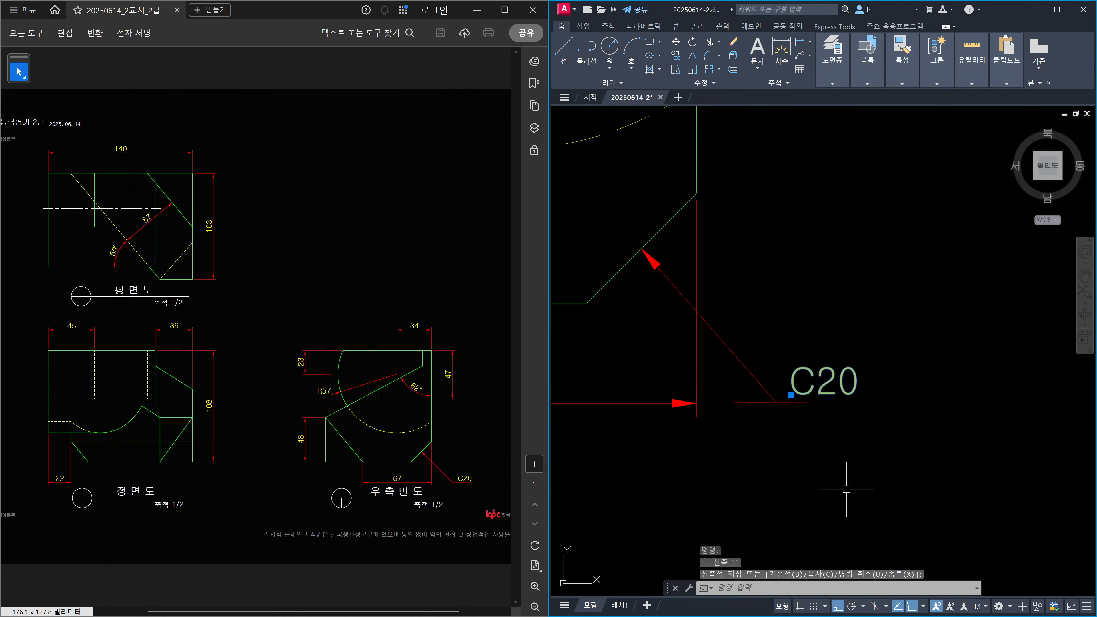
key(ctrl+z)
key(ctrl+z)
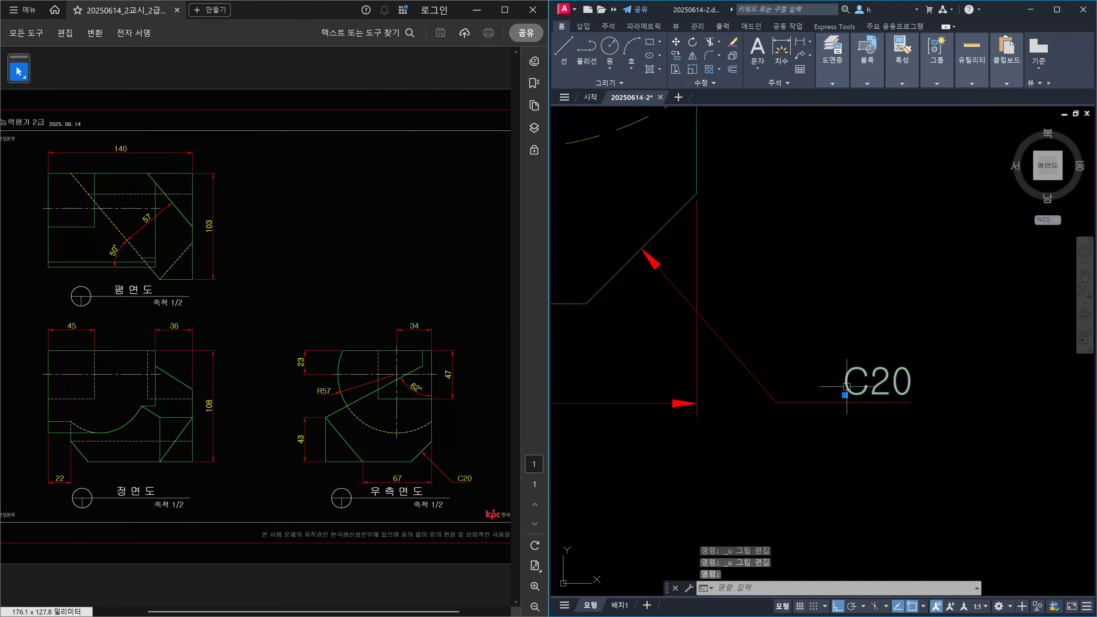
key(ctrl+z)
Stretch the C20 text horizontally by its grip, closer to the leader's bend
click(835, 379)
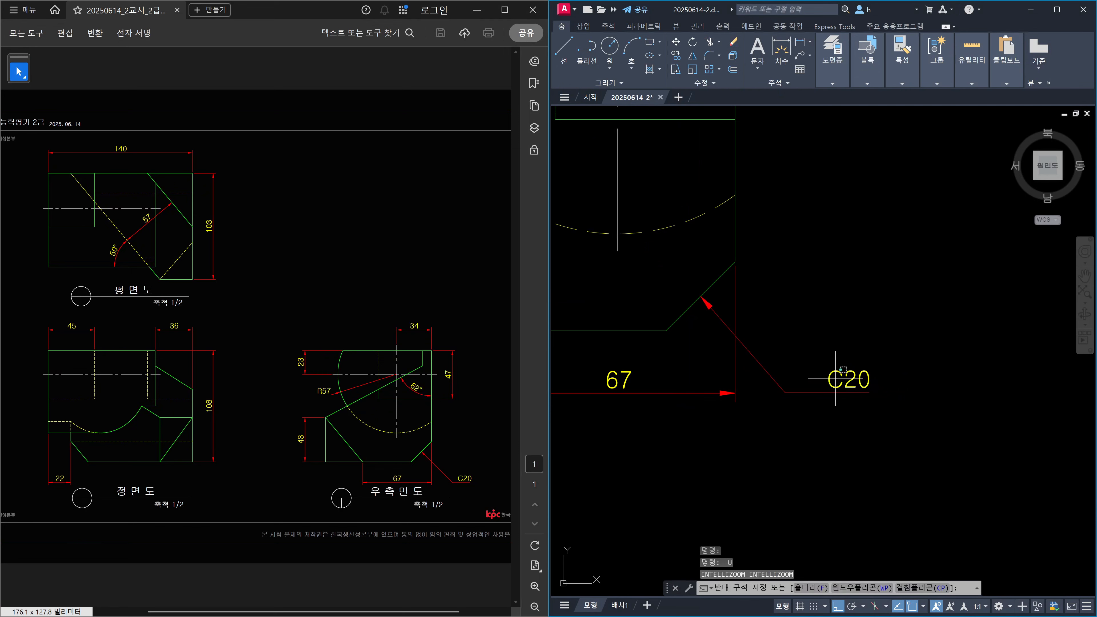
scroll(835, 378, up, 3)
click(815, 396)
click(823, 399)
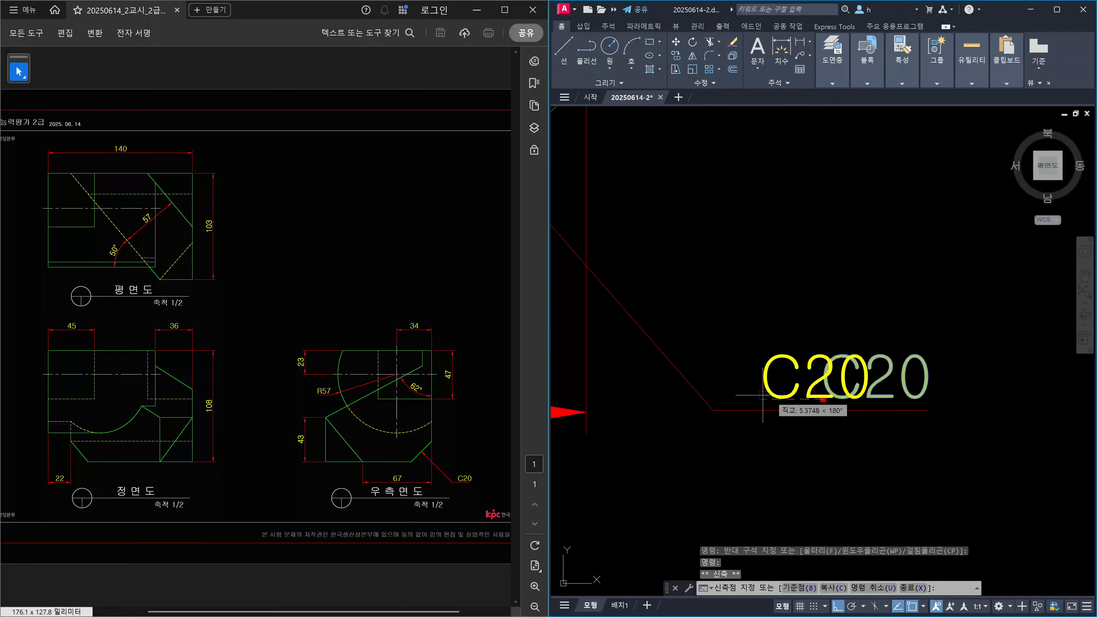
key(Escape)
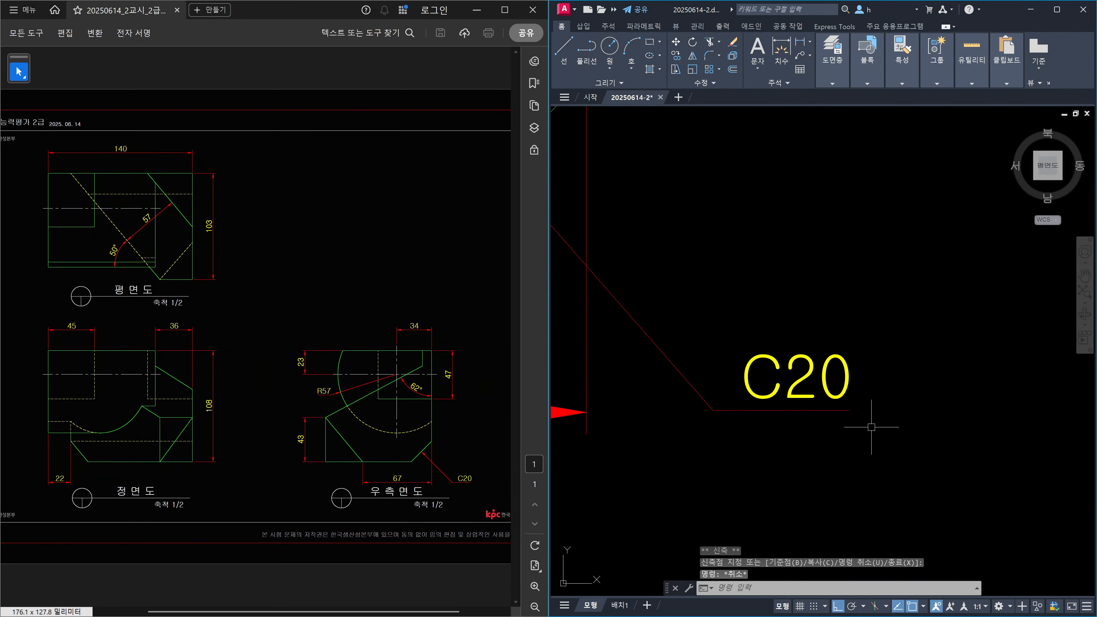
Try to stretch the C20 text straight up by its grip, and undo the grip edit
scroll(871, 427, down, 3)
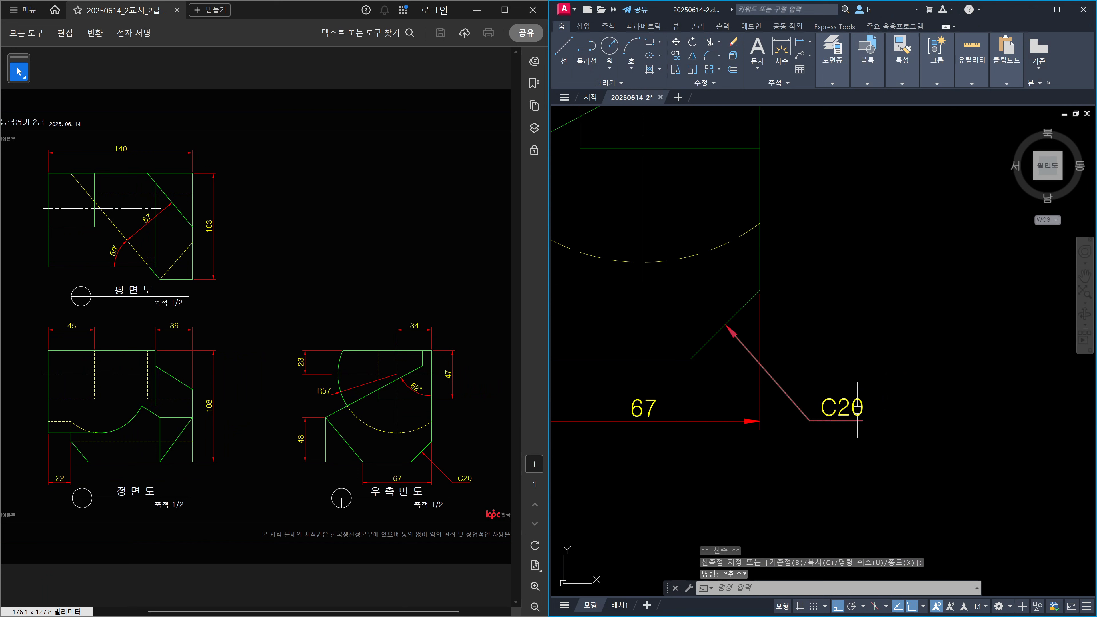
click(815, 418)
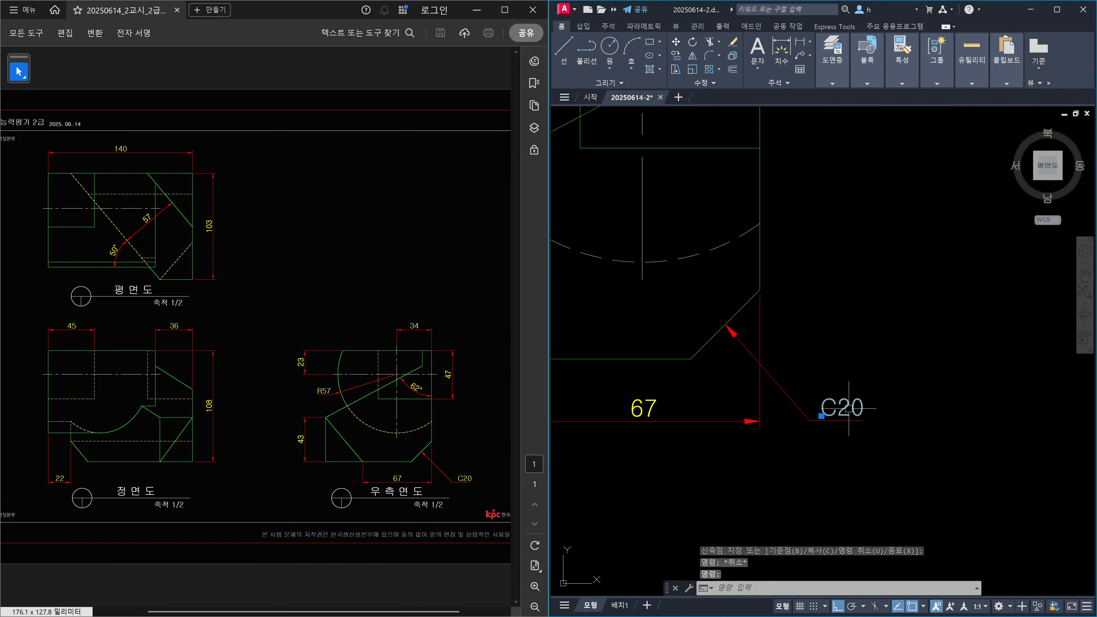
click(822, 415)
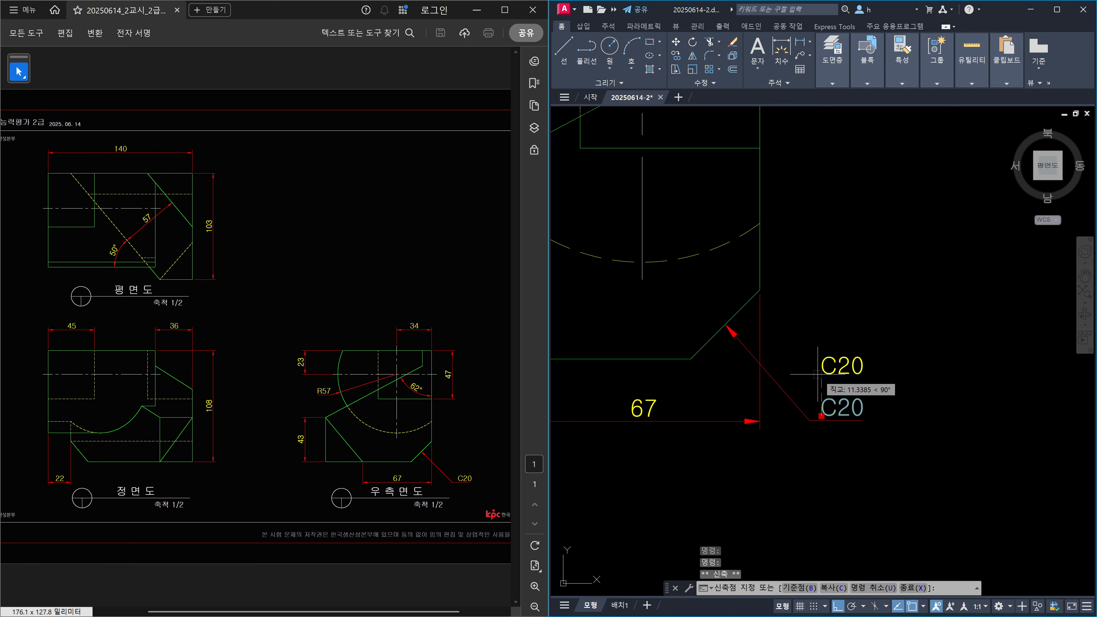
key(ctrl+z)
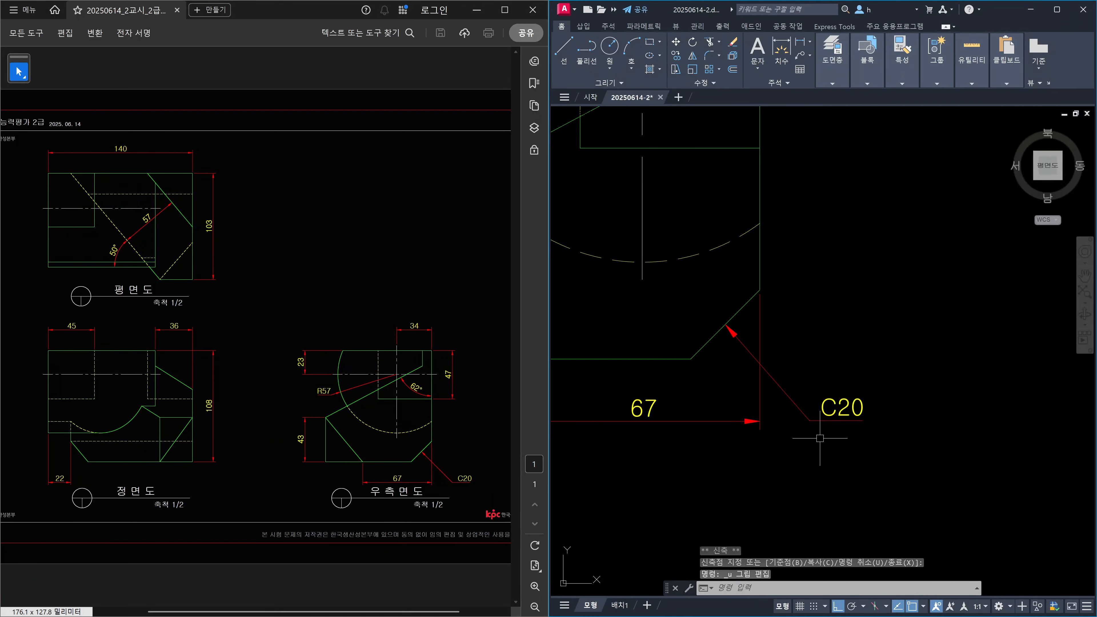
Stretch the C20 text together with the leader's horizontal end straight up, keeping the arrowhead on the chamfer
key(Escape)
text(s)
key(Return)
click(892, 434)
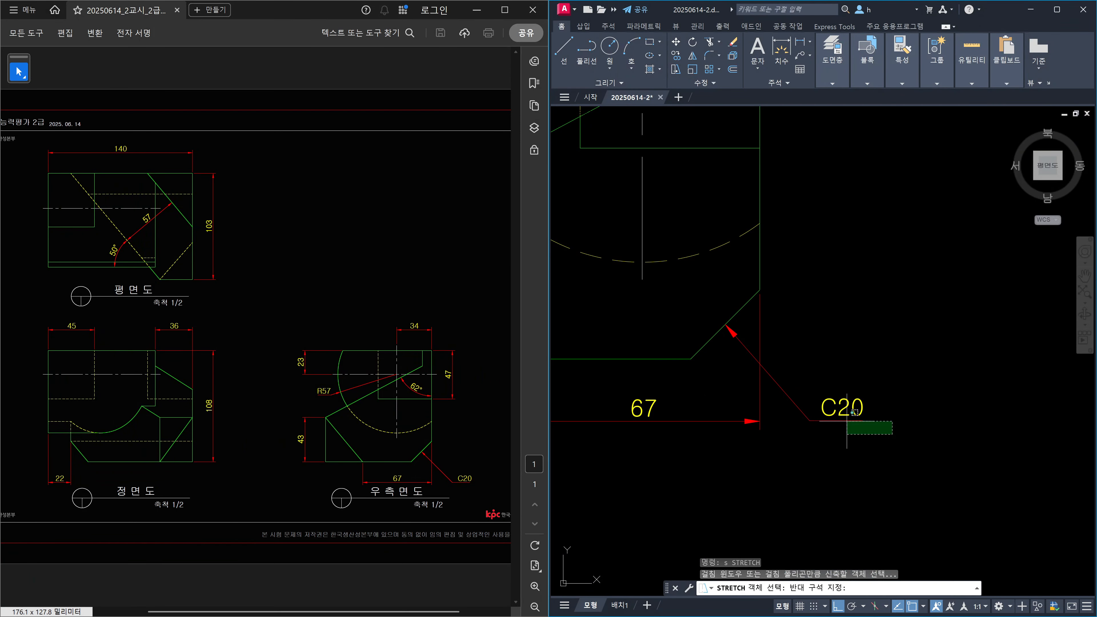
click(807, 379)
key(Return)
click(903, 446)
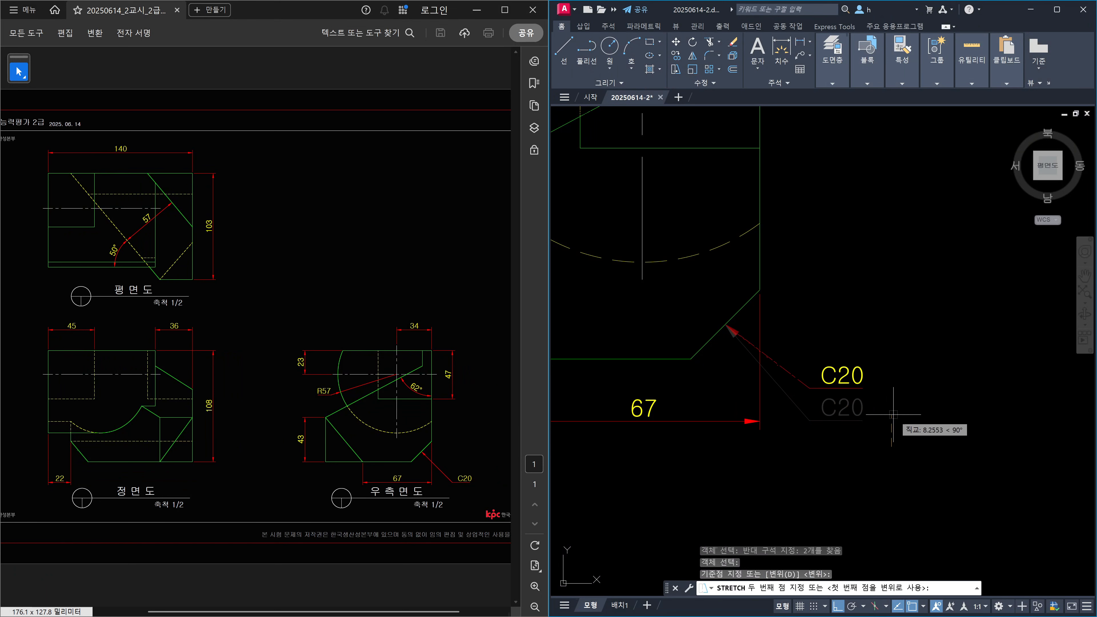
click(894, 412)
key(Escape)
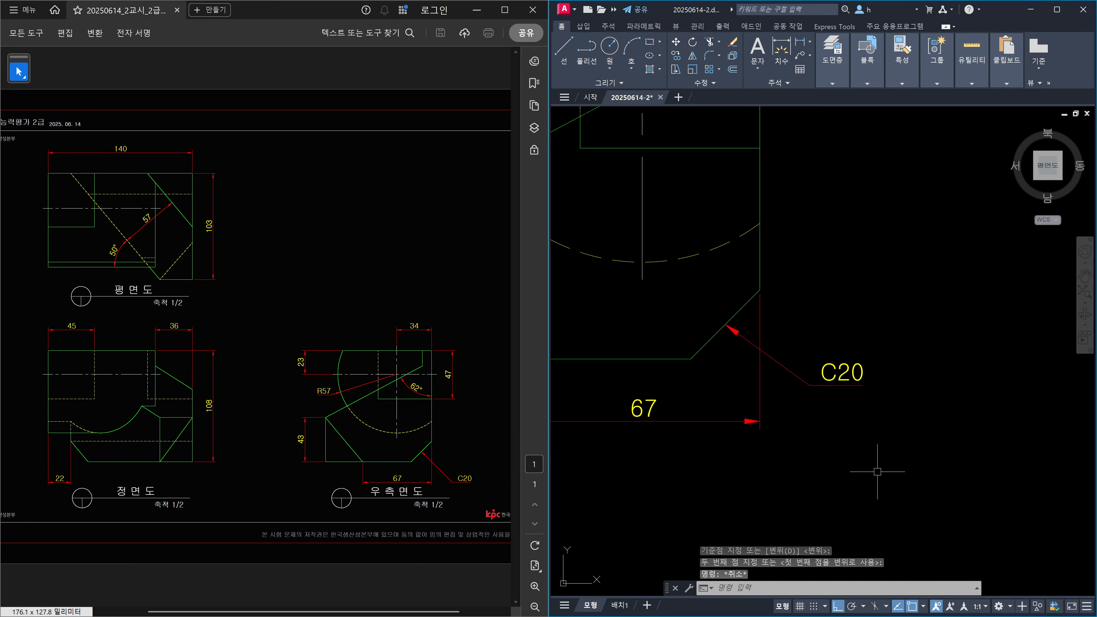
Undo the upward stretch of the leader end and the horizontal shift of the C20 text
key(ctrl+z)
key(ctrl+z)
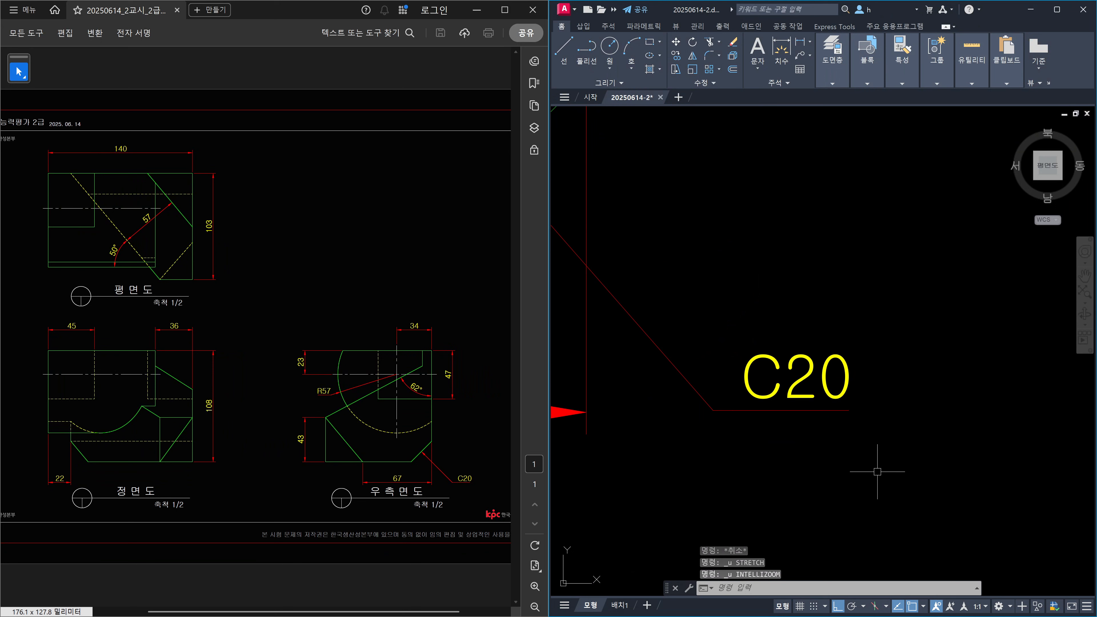
key(ctrl+z)
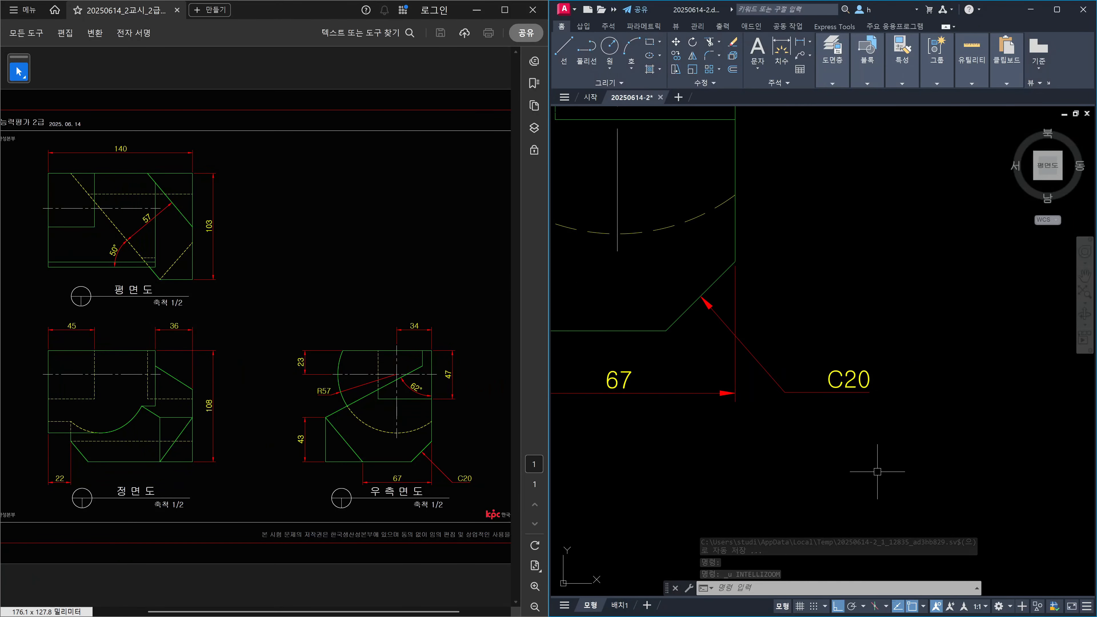
Select the C20 text alone and stretch it straight up by its grip above the leader's bend
click(886, 444)
click(814, 351)
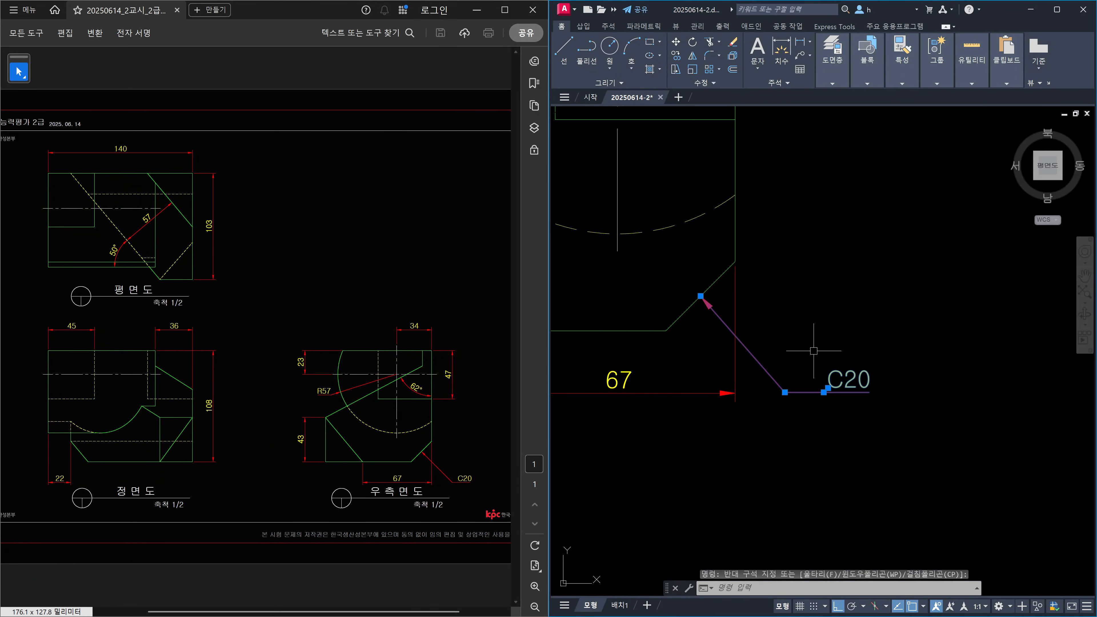
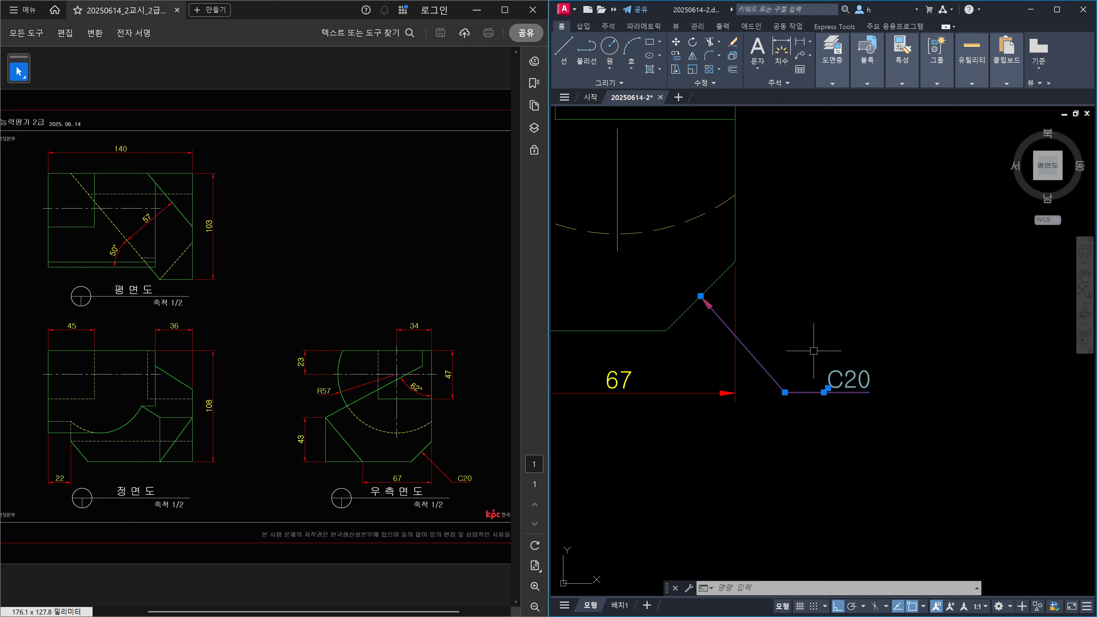
key(Escape)
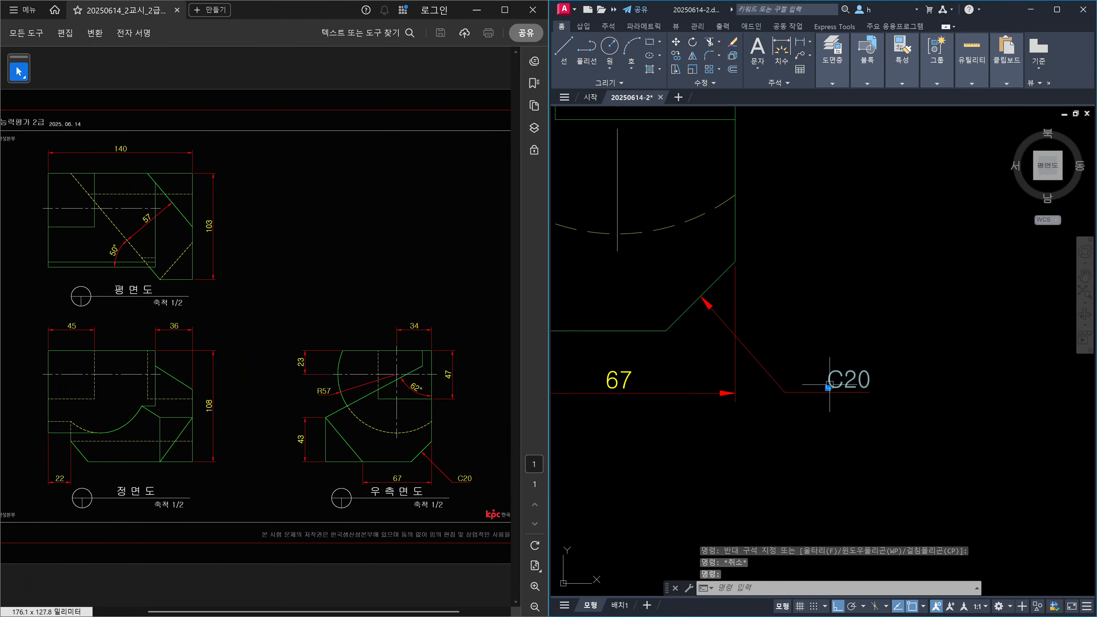
click(828, 388)
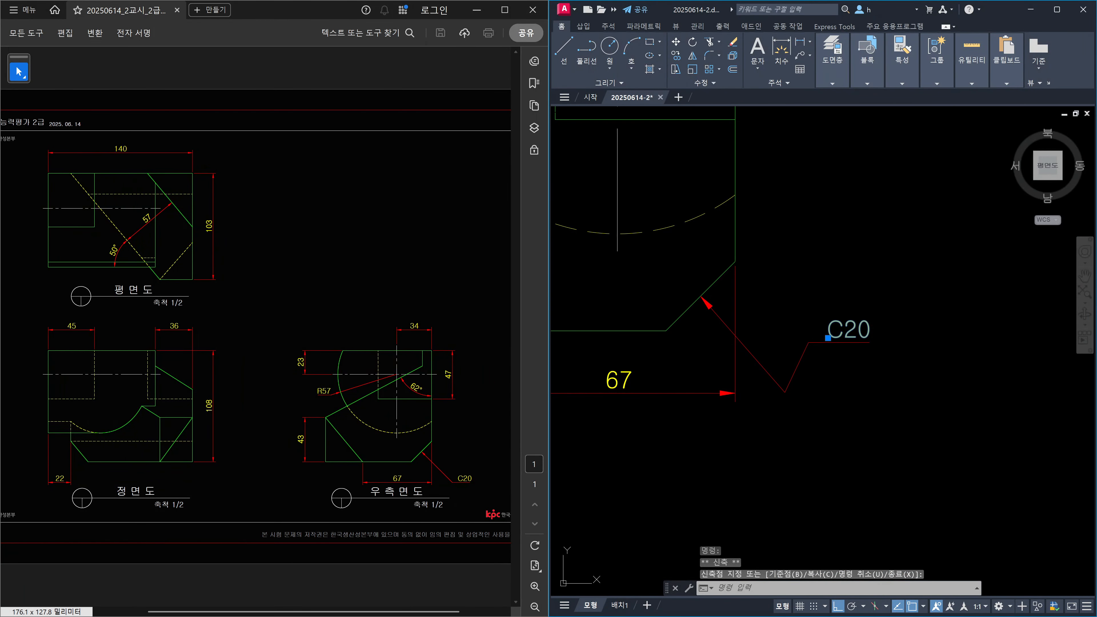
Delete the chamfer leader together with its C20 text
key(Escape)
click(887, 402)
click(836, 299)
key(Delete)
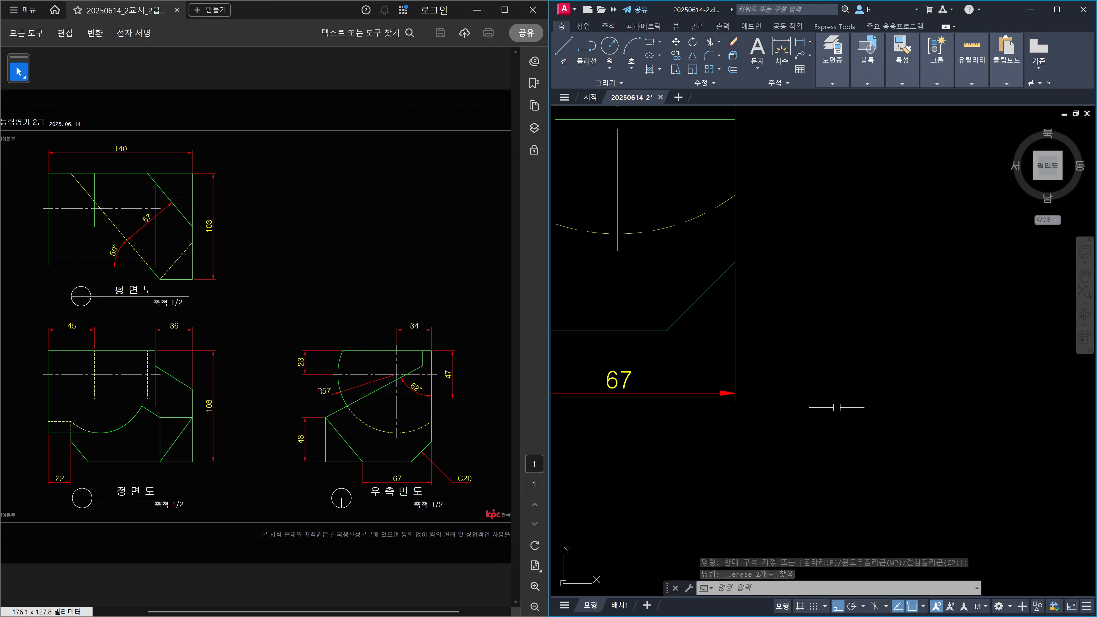
Turn on underlining of the bottom text line (맨 아래 행에 밑줄) in the quick leader (QLEADER) attachment settings
text(le)
key(Return)
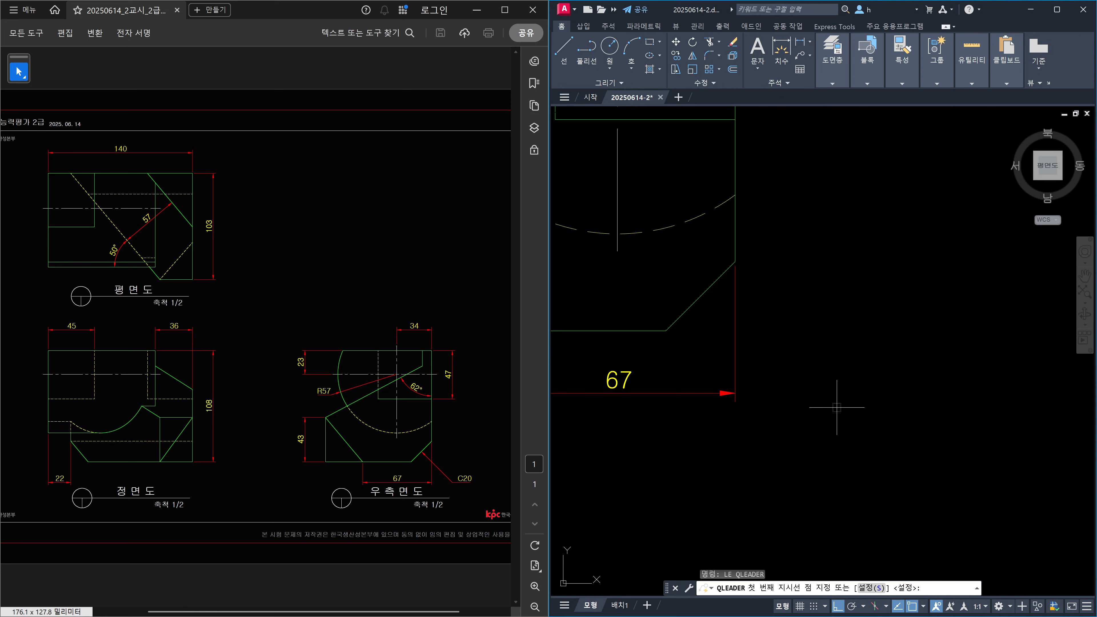
text(s)
key(Return)
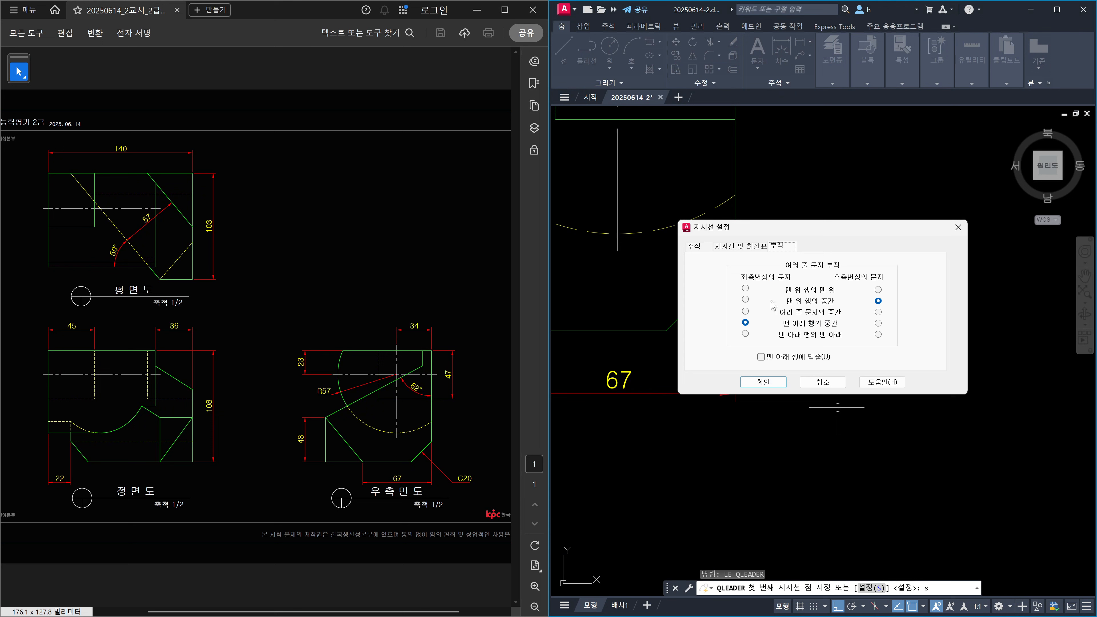
click(762, 357)
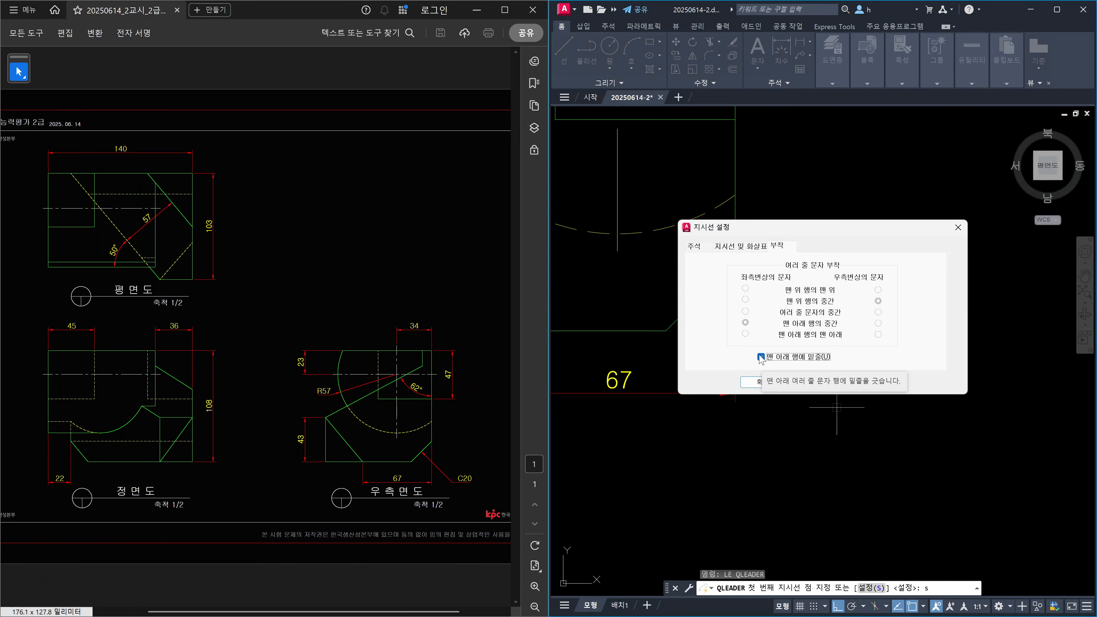
click(762, 382)
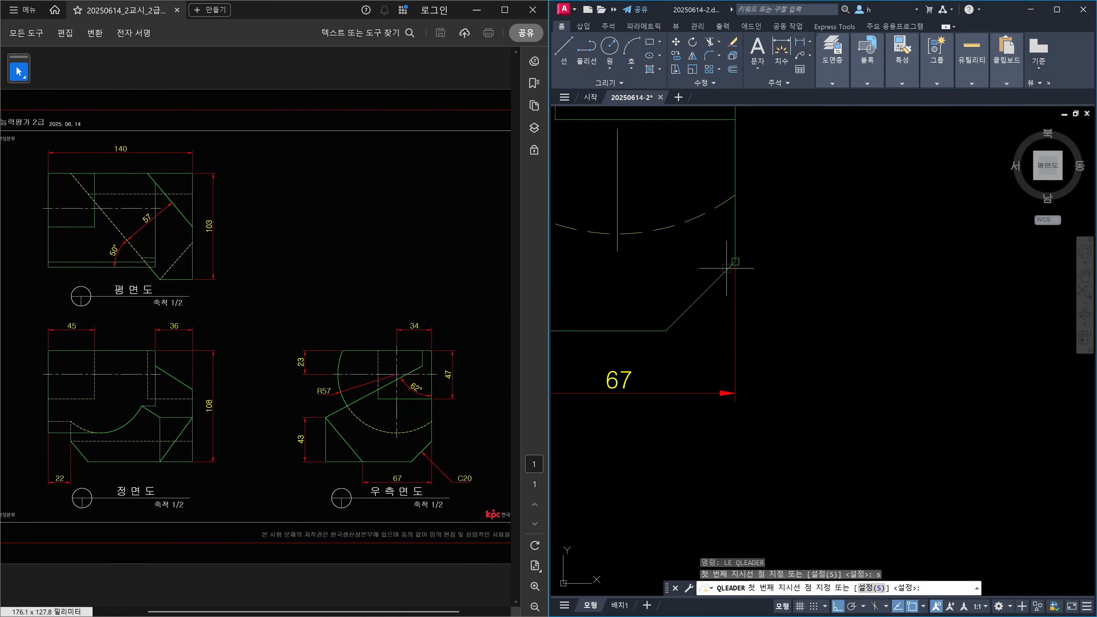
click(735, 262)
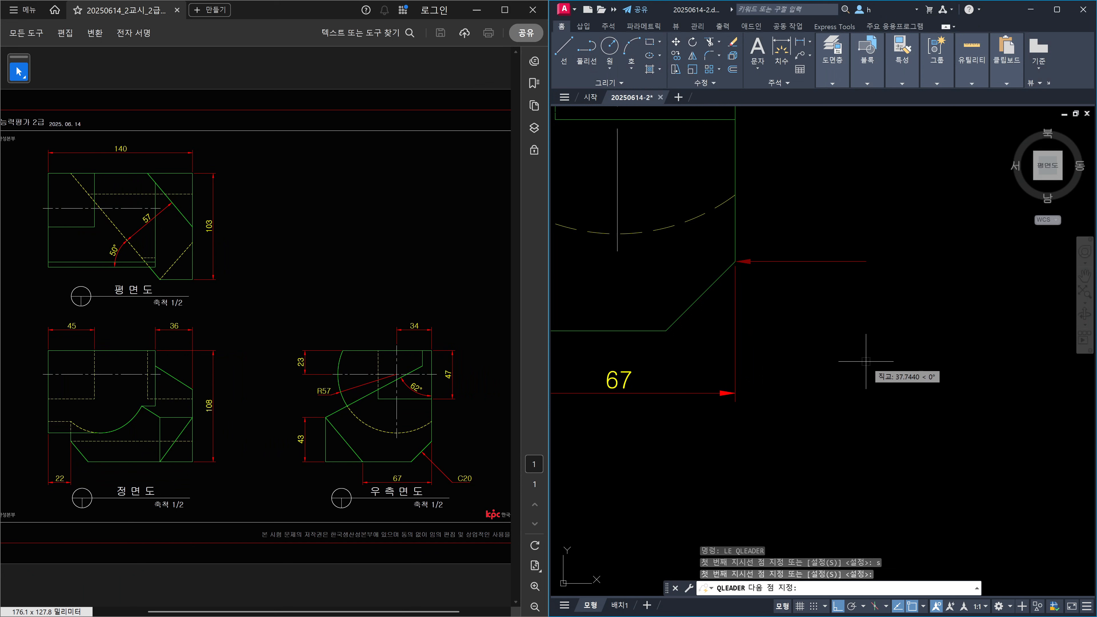
key(Escape)
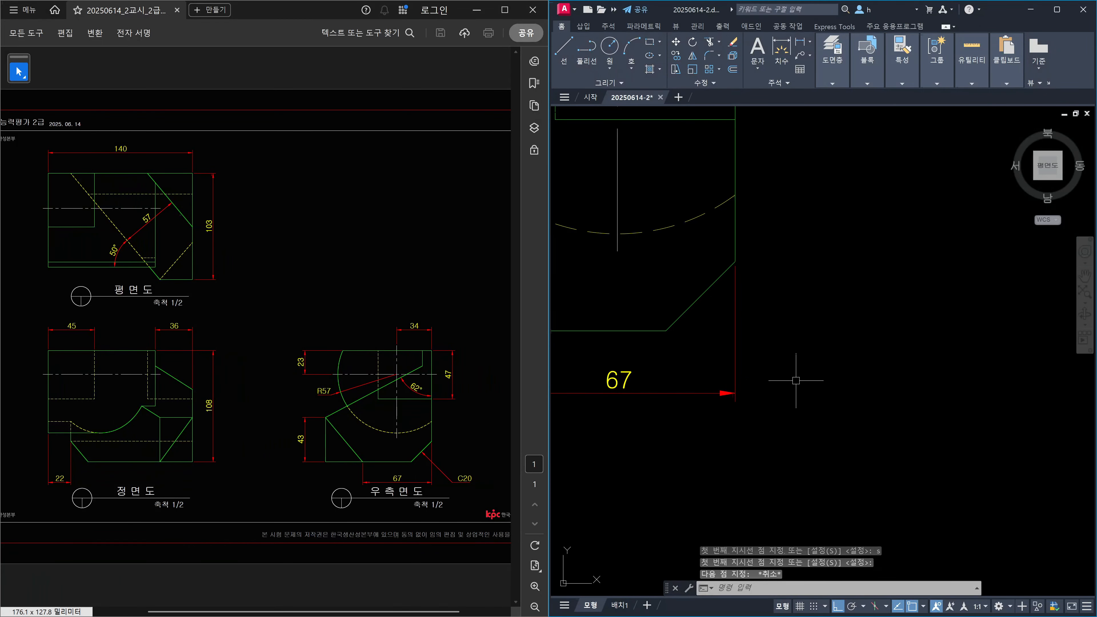
text(le)
key(Return)
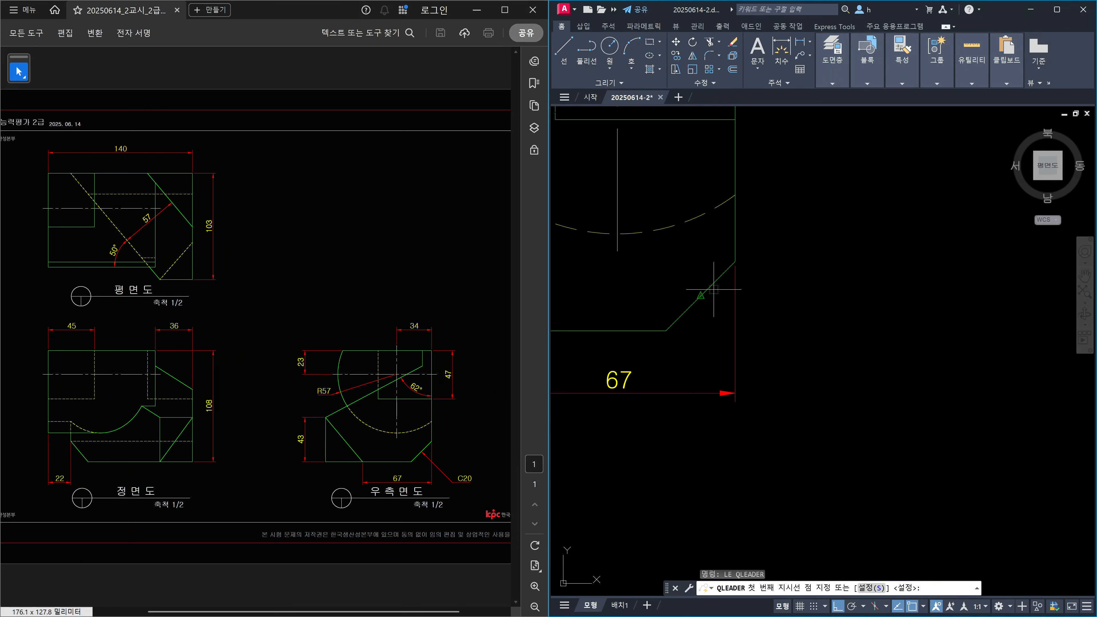
text(nea)
key(space)
click(716, 281)
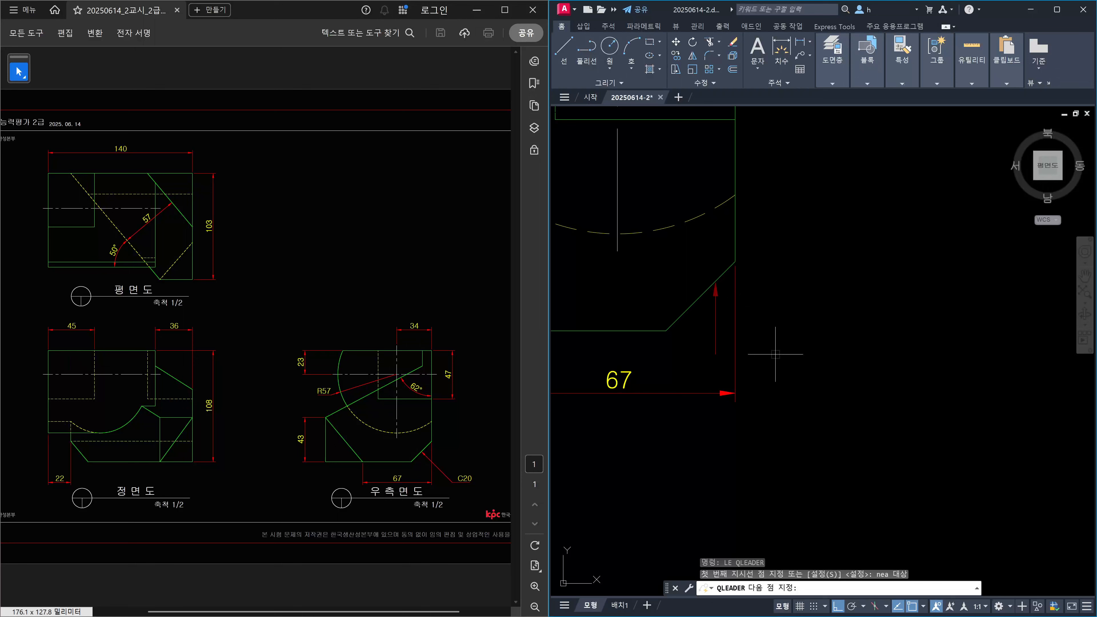
key(F8)
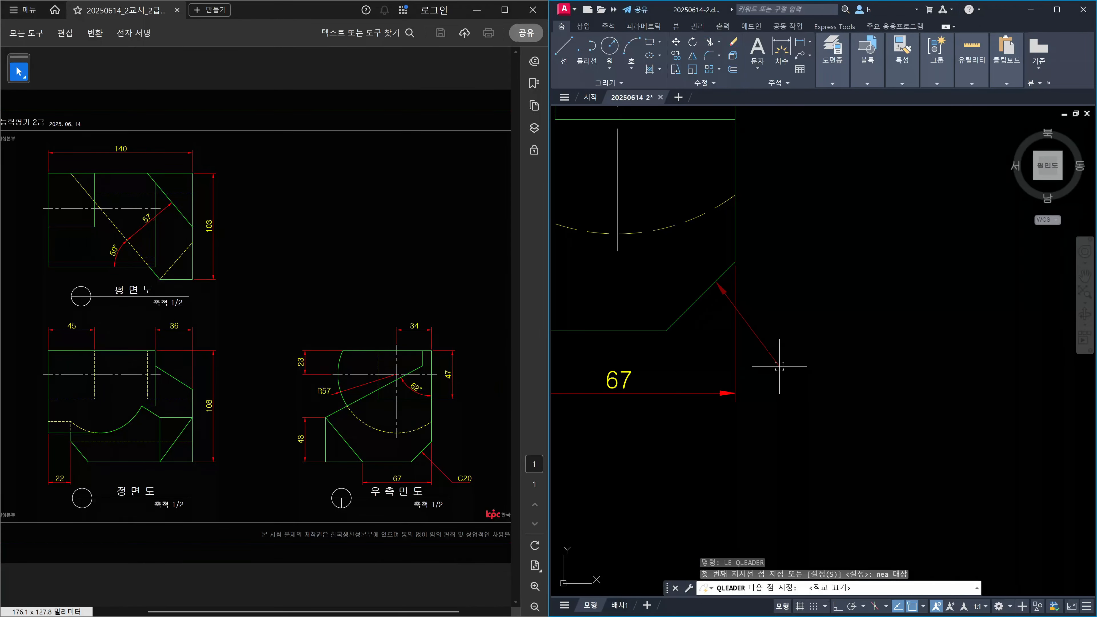
key(Escape)
key(Escape)
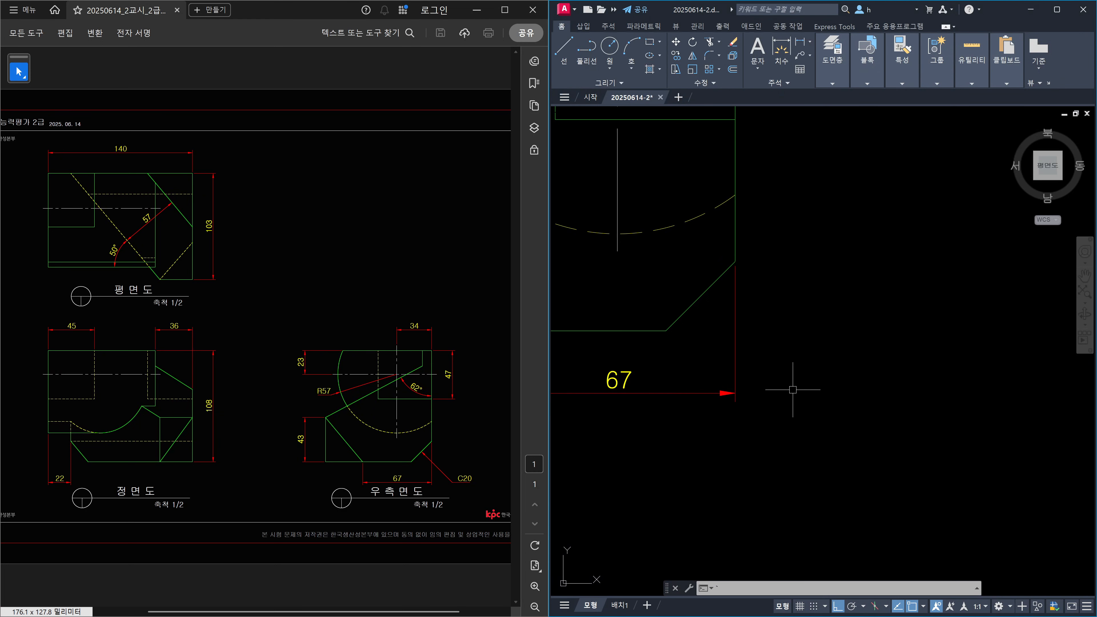
key(Escape)
key(Escape)
Check the text attachment options in the quick leader (QLEADER) settings and accept them
text(le)
key(Return)
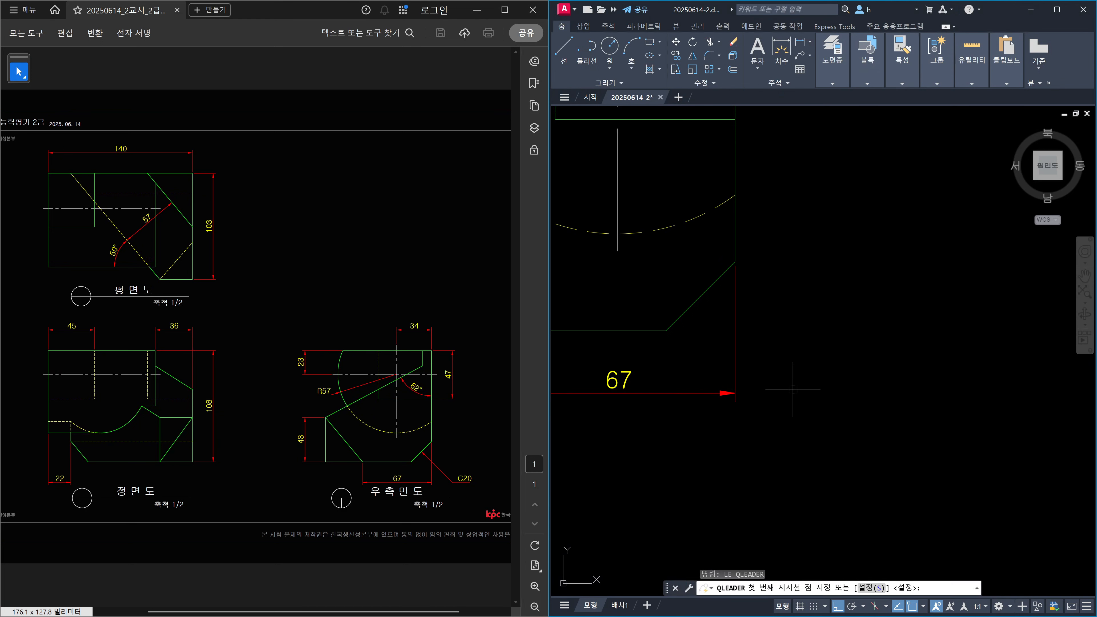
key(Return)
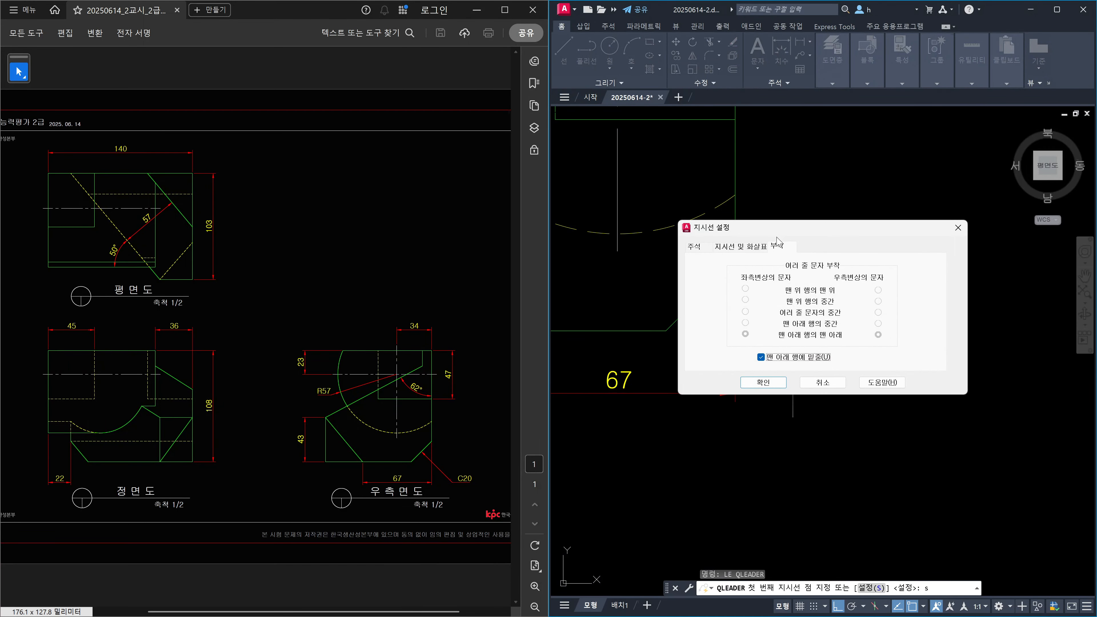
click(779, 247)
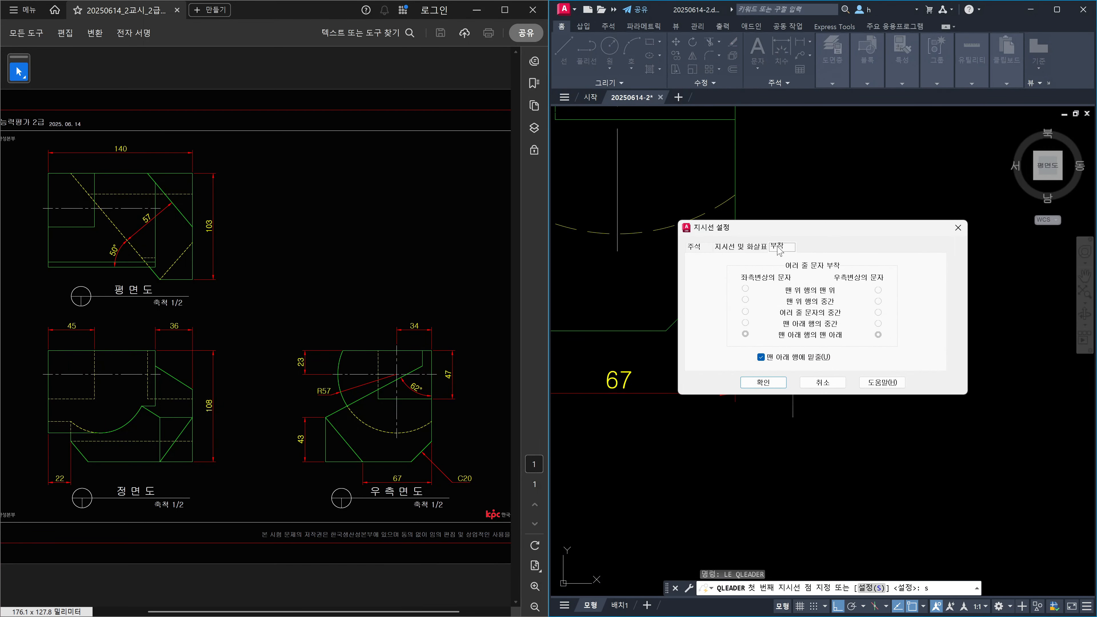
click(765, 383)
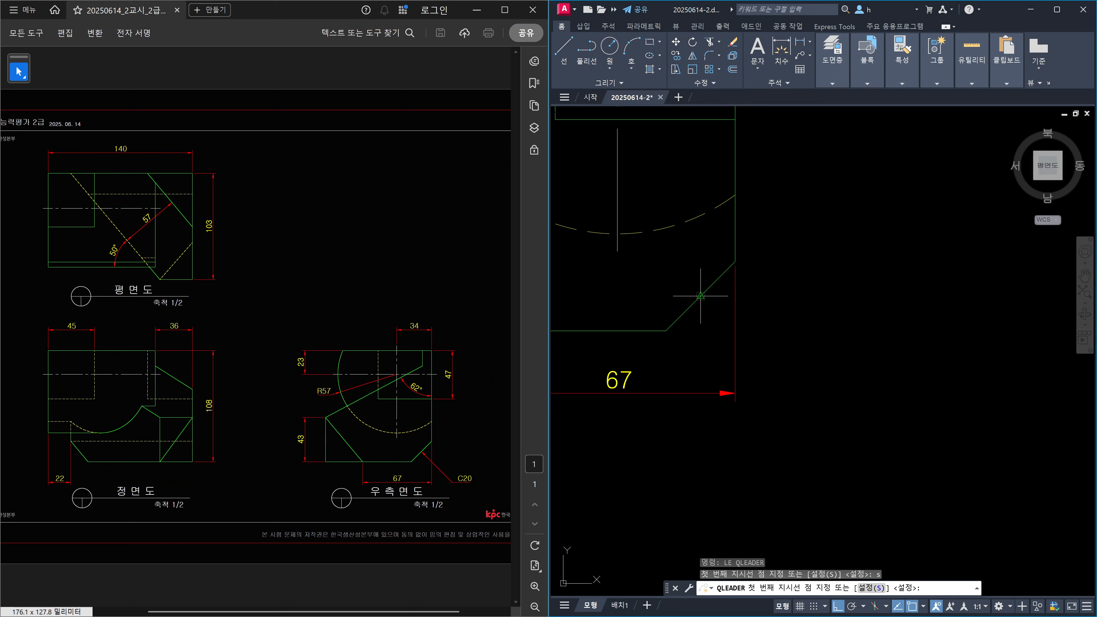
Draw a freely angled quick leader from the chamfer's midpoint to the lower right with the annotation text C20
click(701, 296)
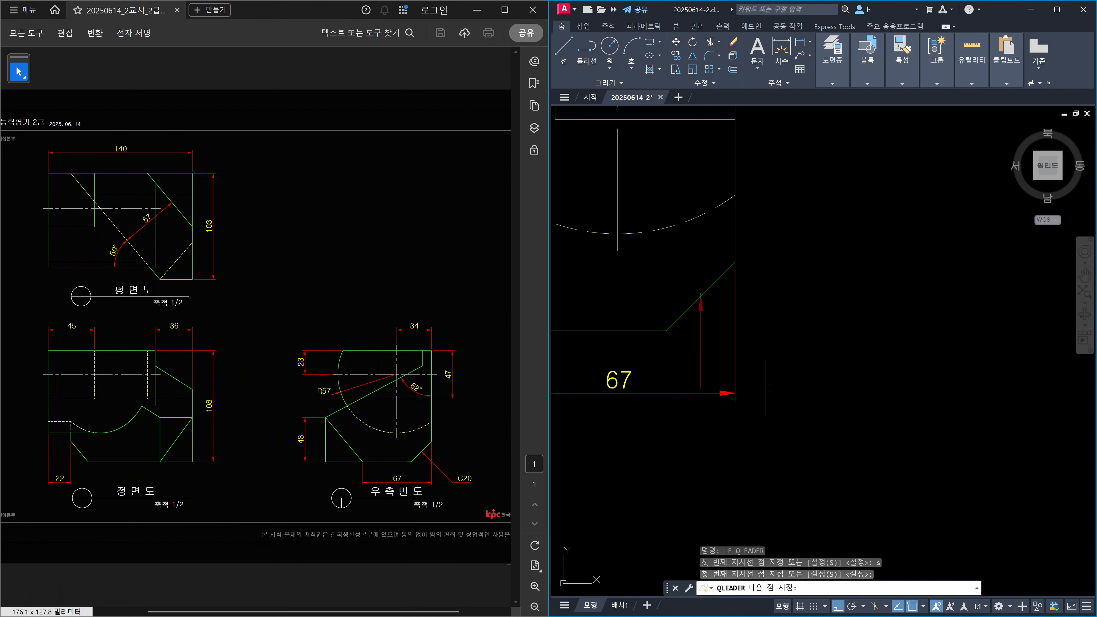
key(F8)
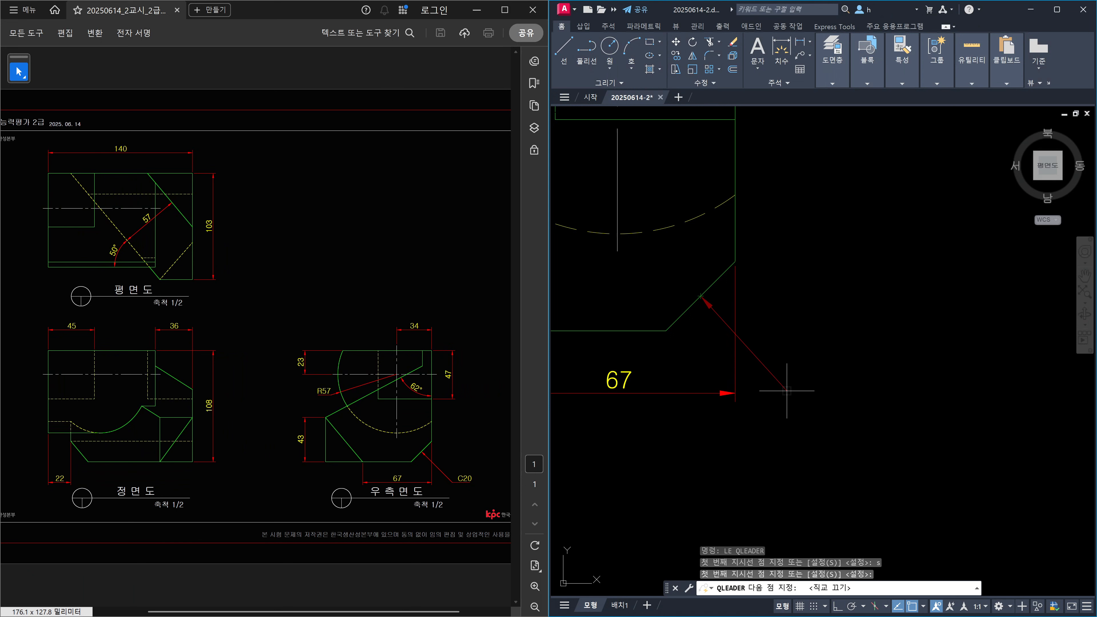
click(787, 391)
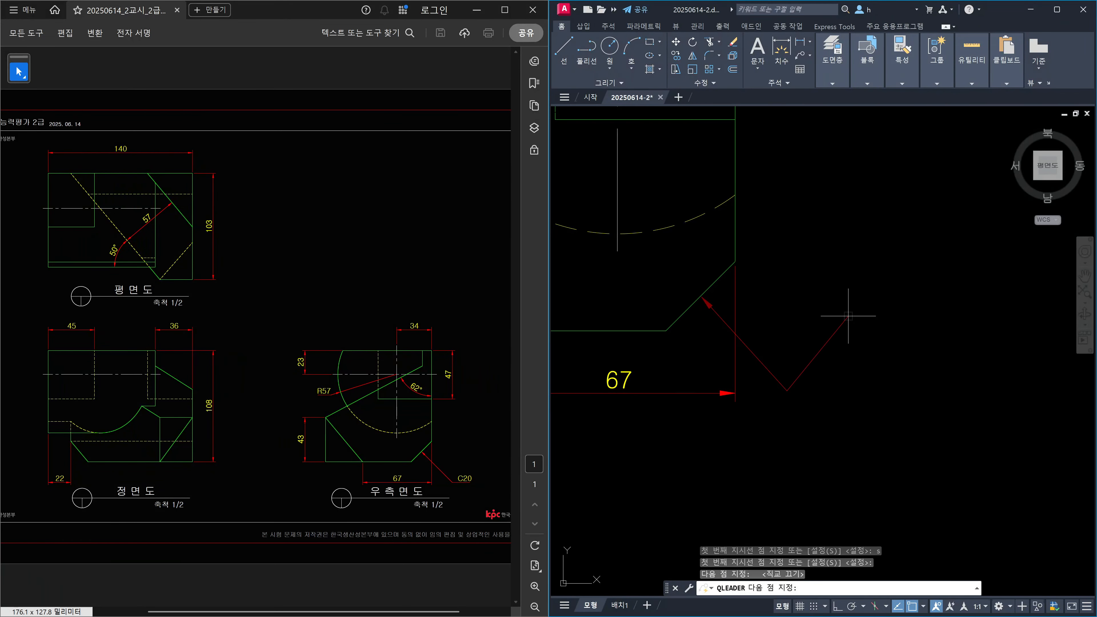
key(Return)
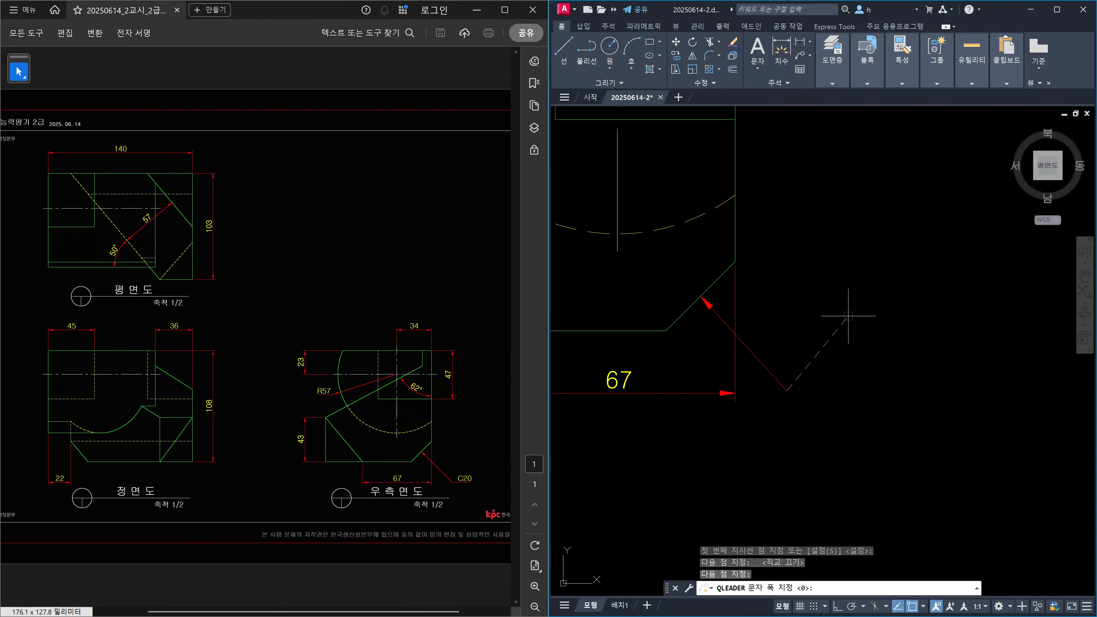
key(Return)
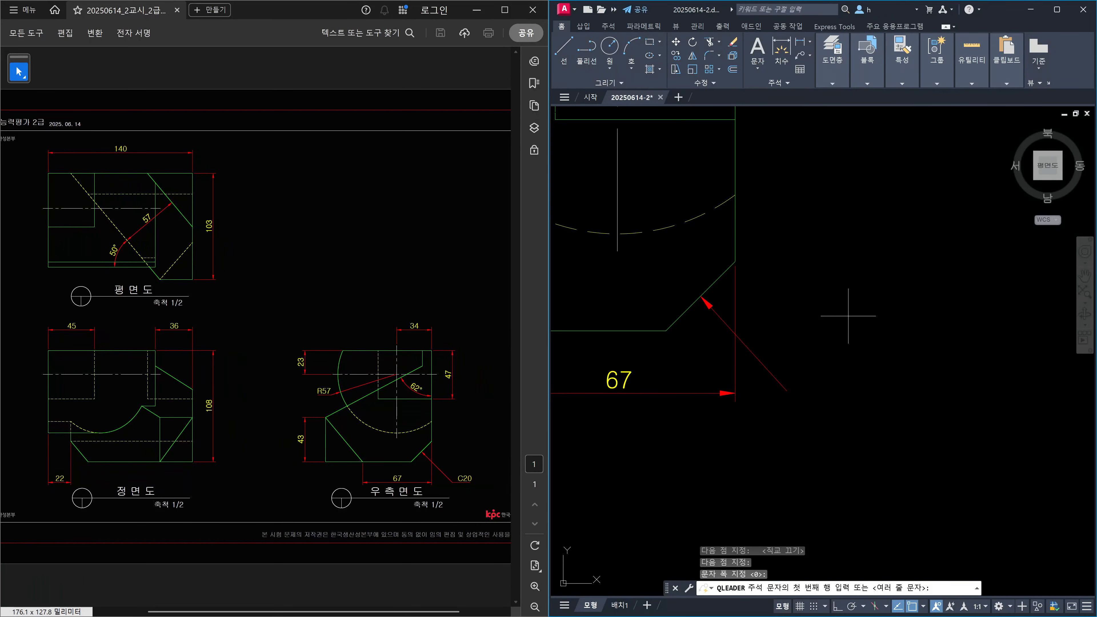
text(ㅊ20)
key(BackSpace)
key(BackSpace)
key(BackSpace)
text(C20)
key(Return)
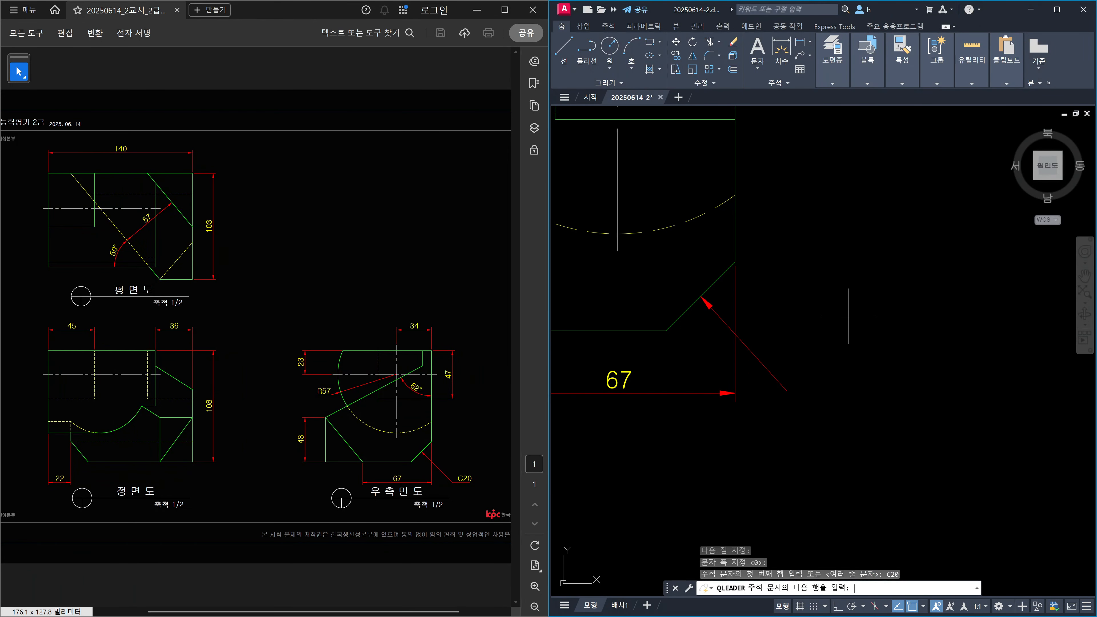
key(Return)
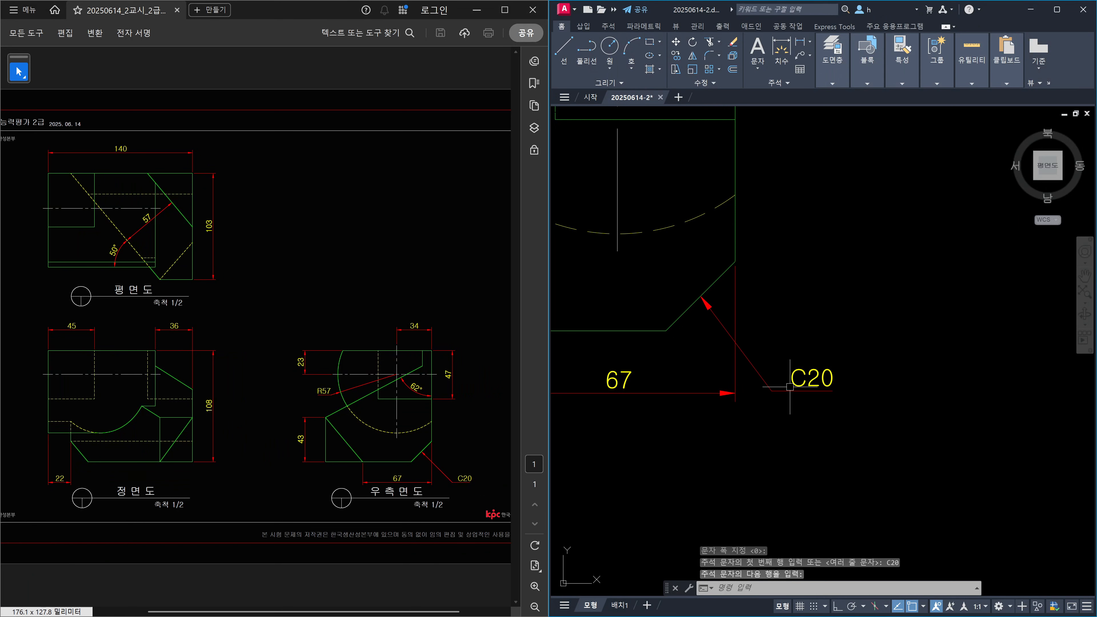
Delete the freely angled chamfer leader together with its C20 text
click(884, 434)
click(790, 339)
key(Delete)
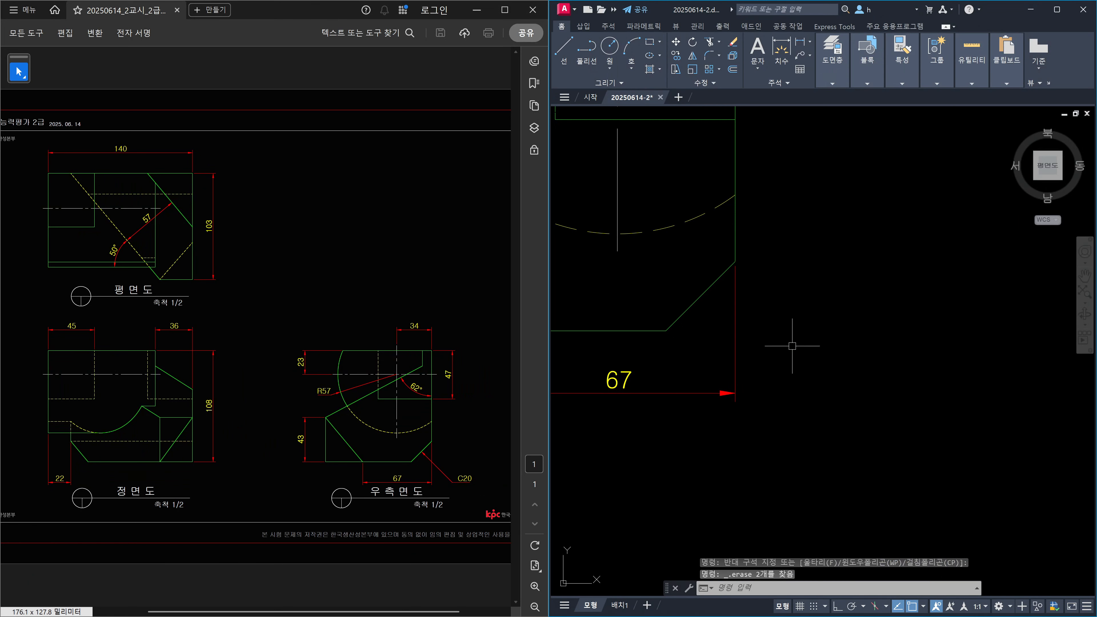
key(Escape)
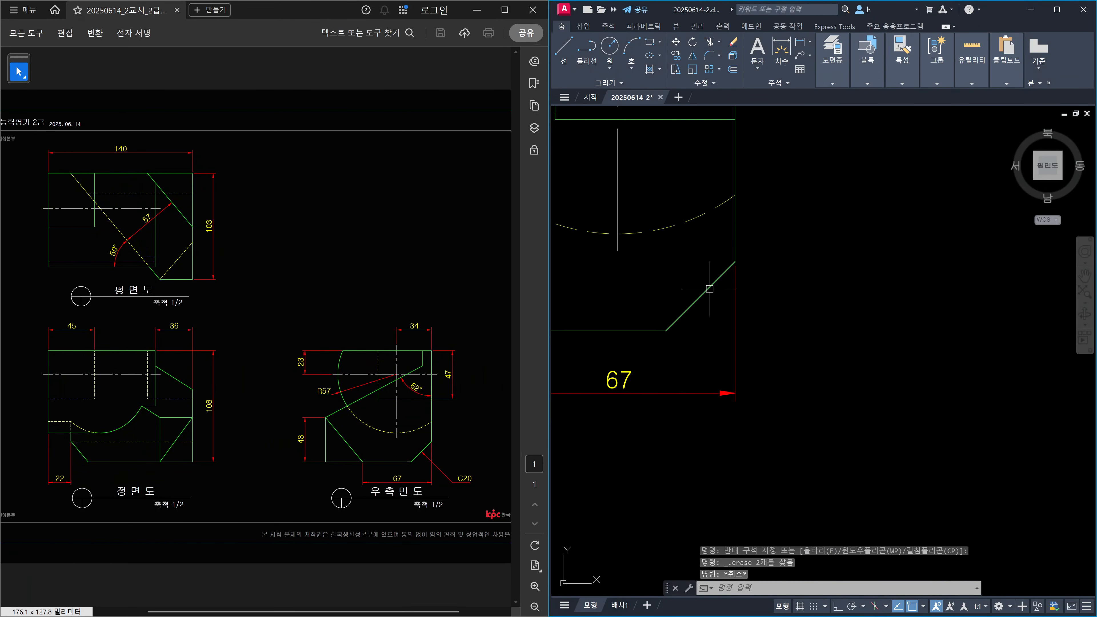
click(710, 288)
key(Escape)
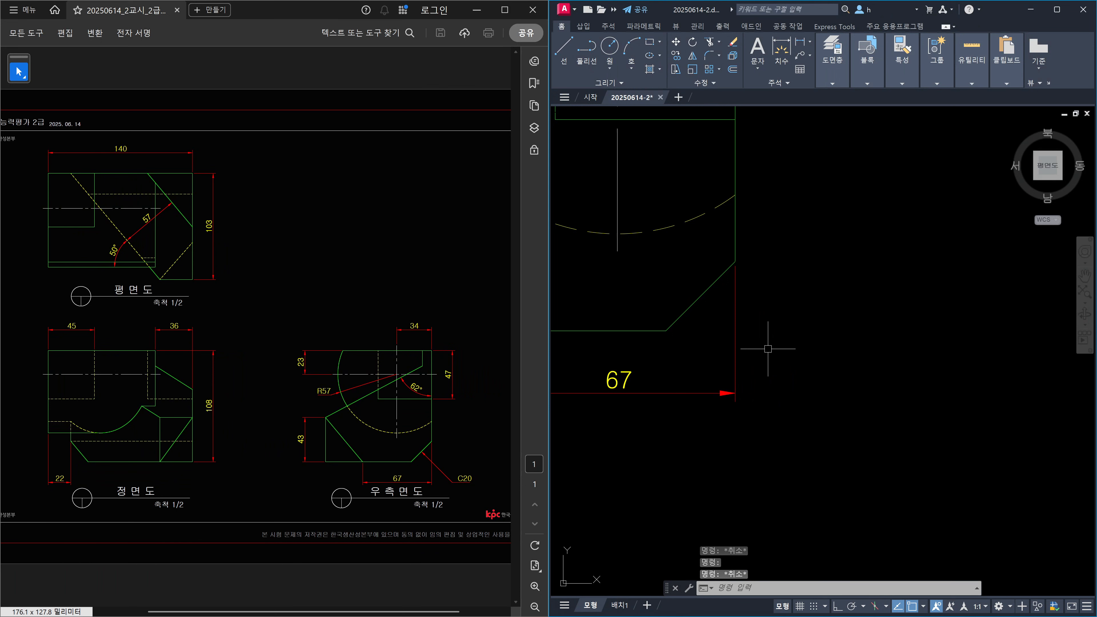
Draw construction lines (XLINE) perpendicular to the chamfer at its midpoint and horizontally along the 67 dimension line
text(xla)
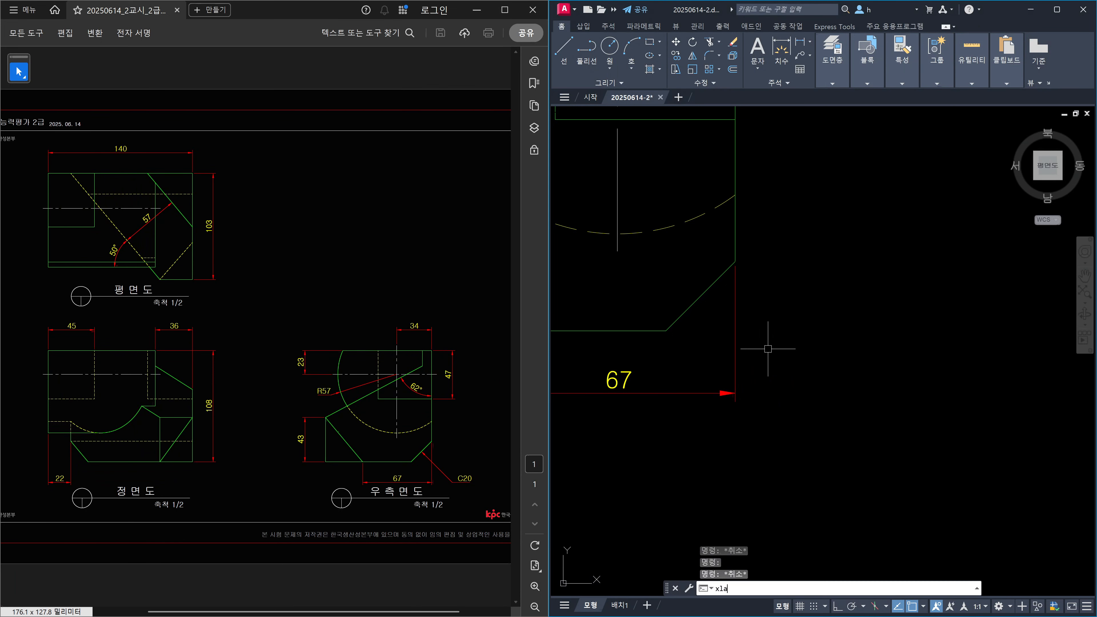
key(Escape)
text(xl)
key(Return)
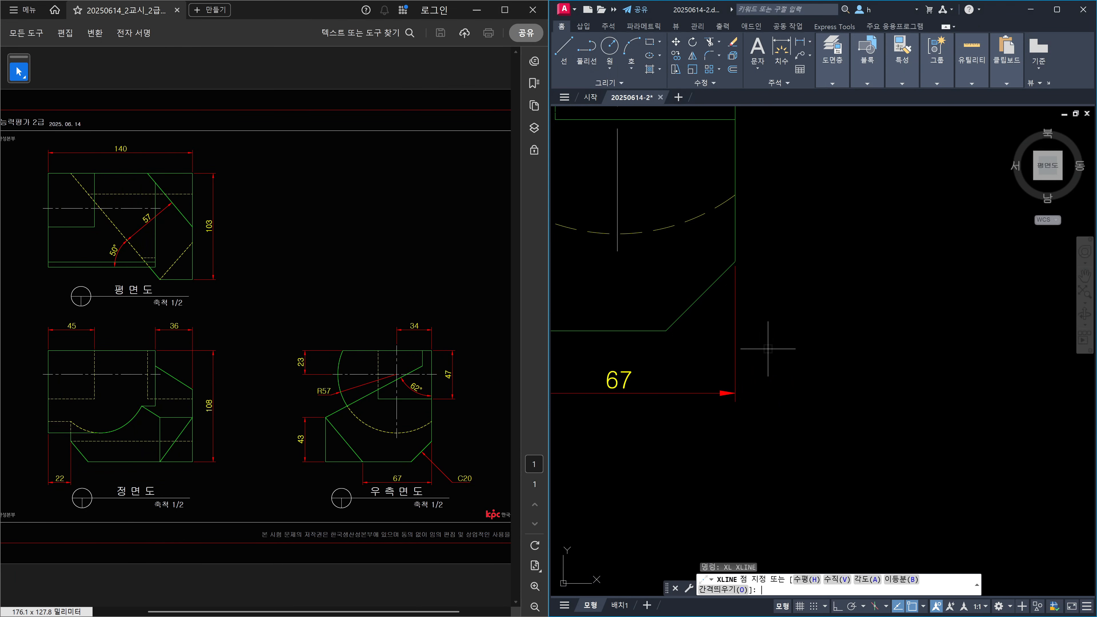
text(per)
key(Return)
click(702, 296)
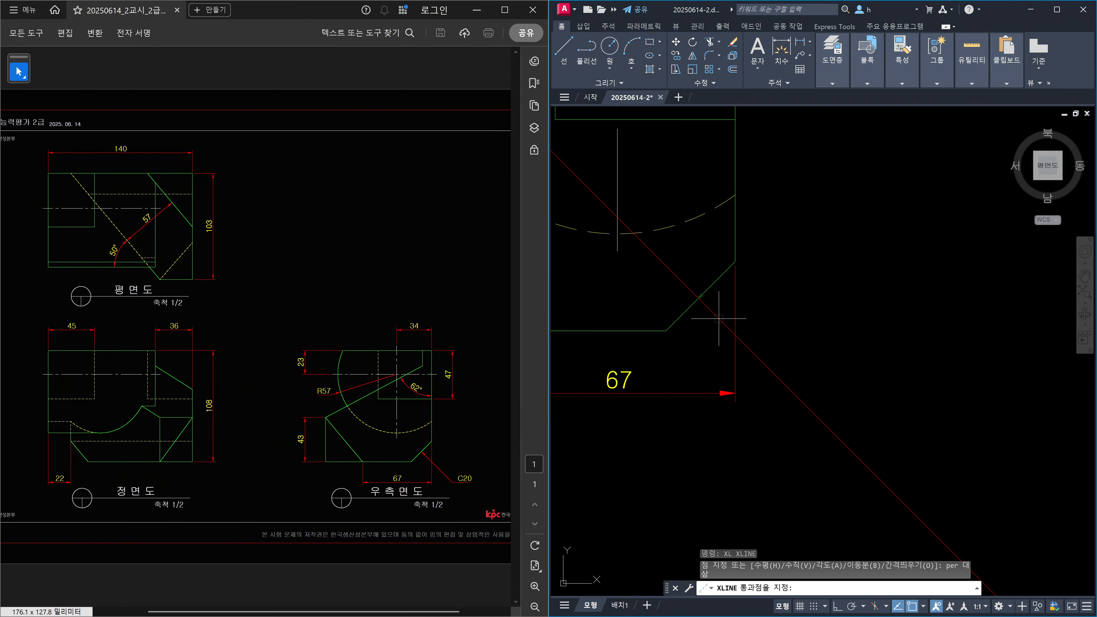
click(701, 296)
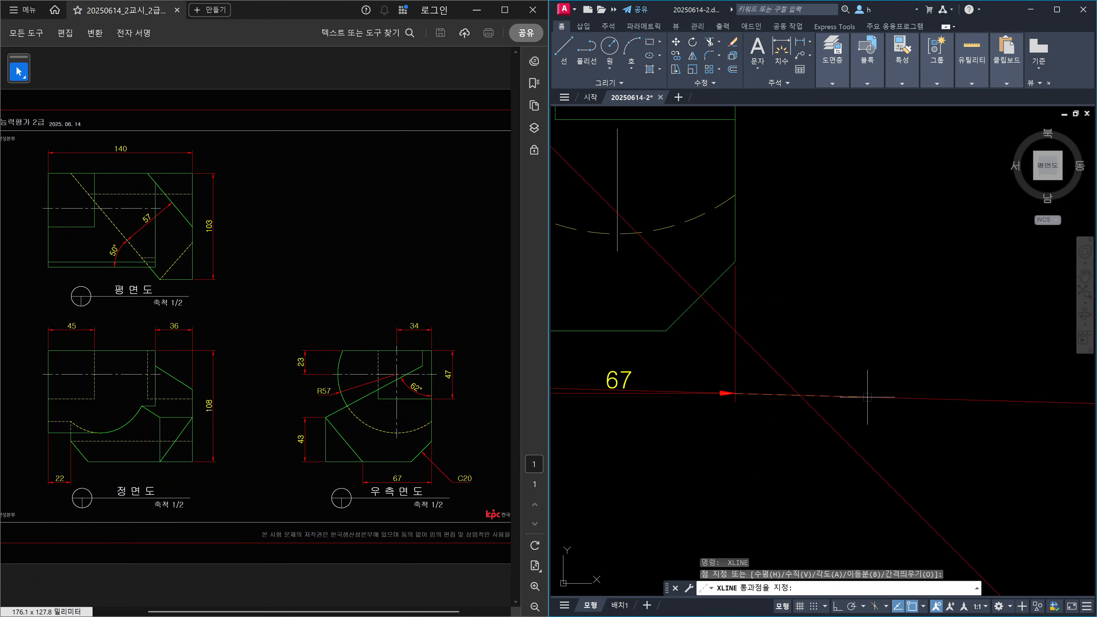
key(F8)
key(Escape)
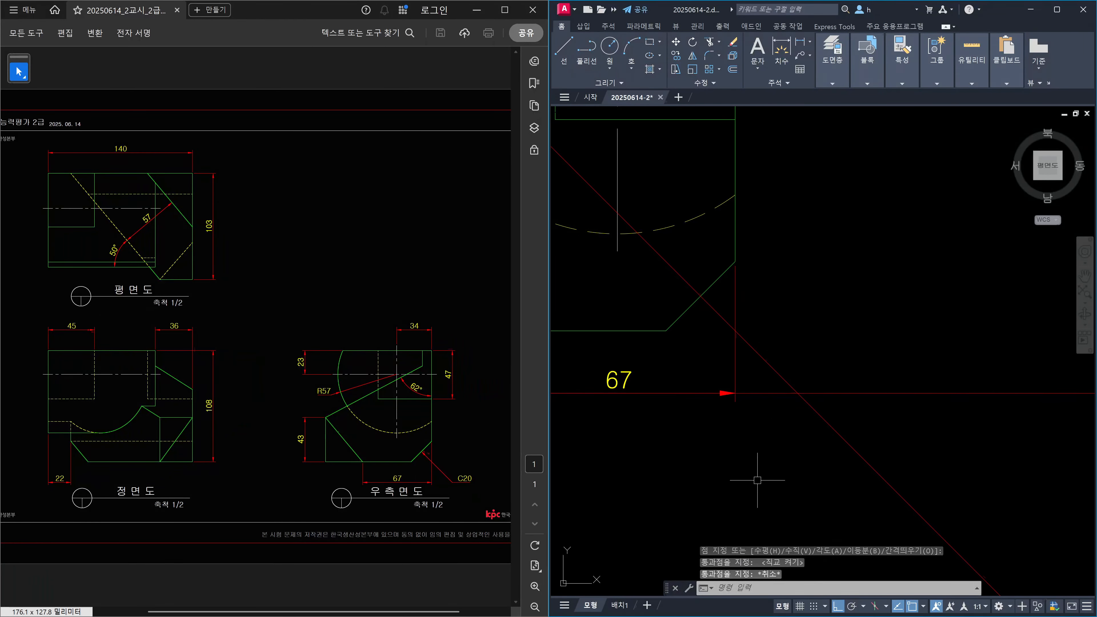
Draw a quick leader from the chamfer's midpoint to the intersection of the two construction lines, annotated C20
text(le)
key(Return)
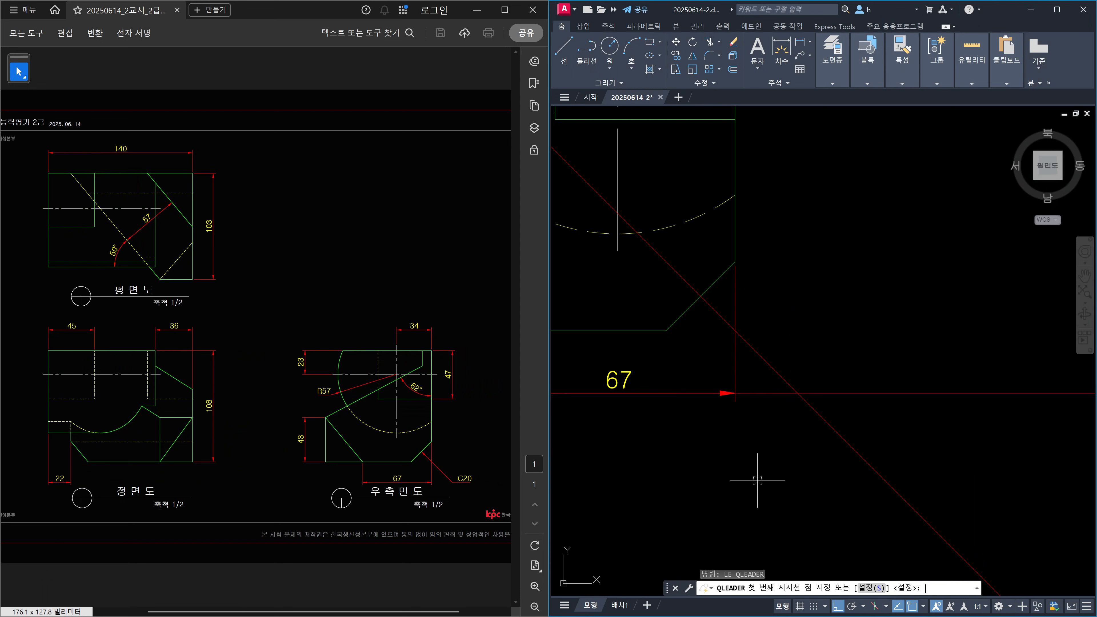
click(702, 297)
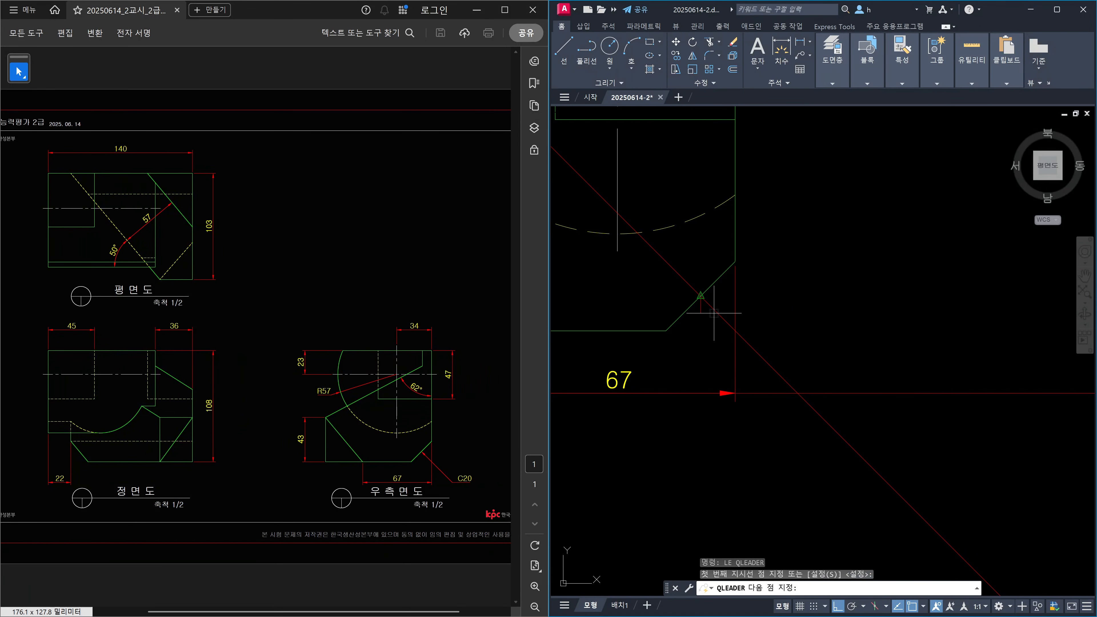
click(798, 393)
click(774, 483)
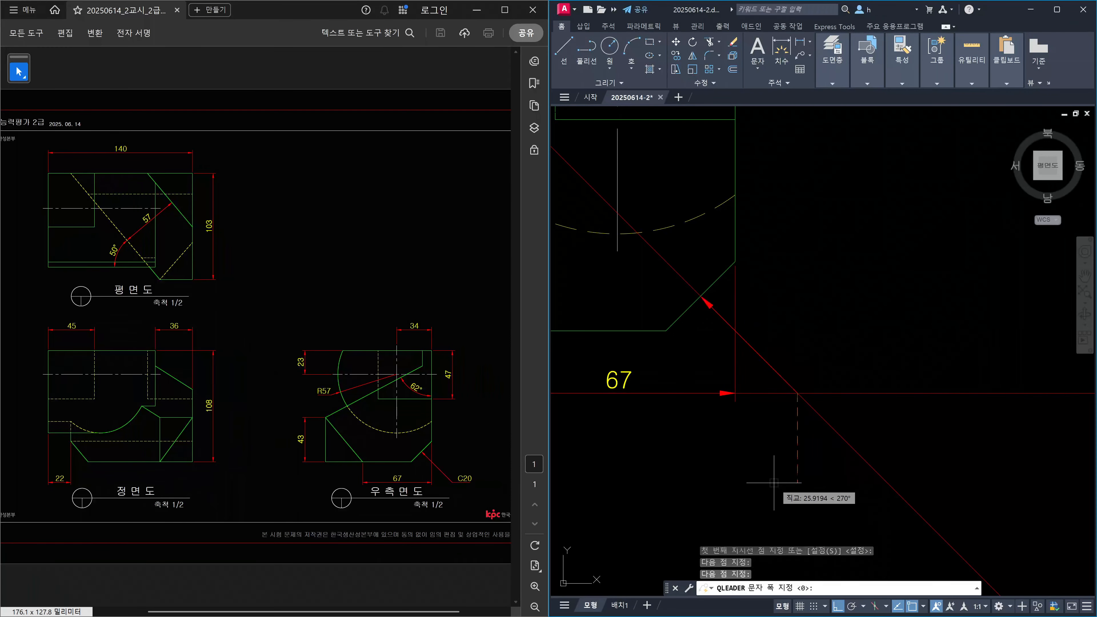
key(Return)
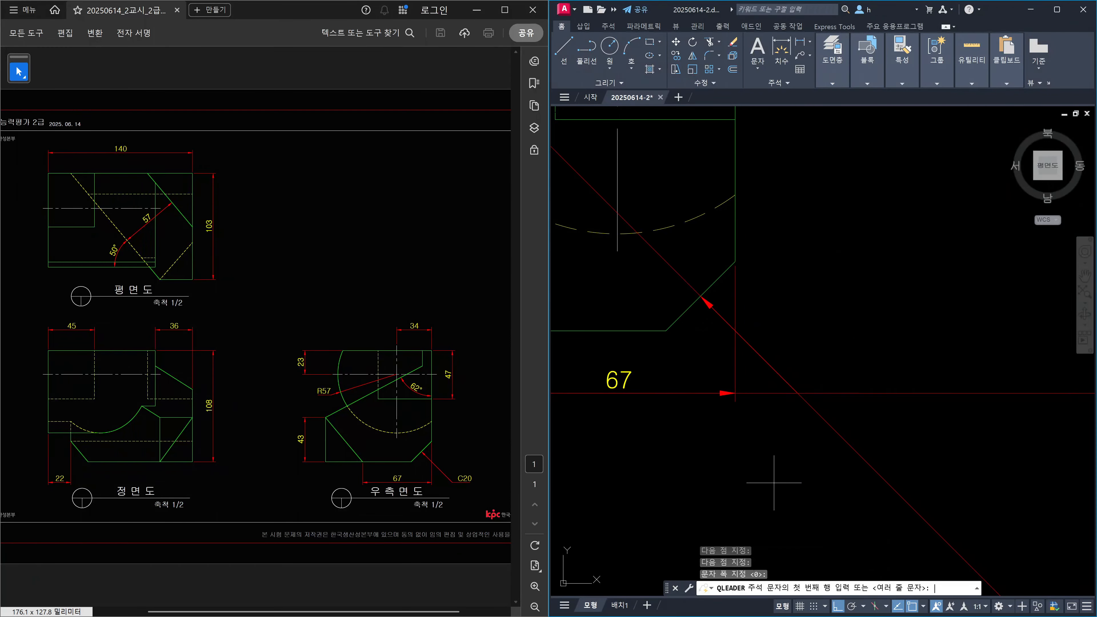
text(C20)
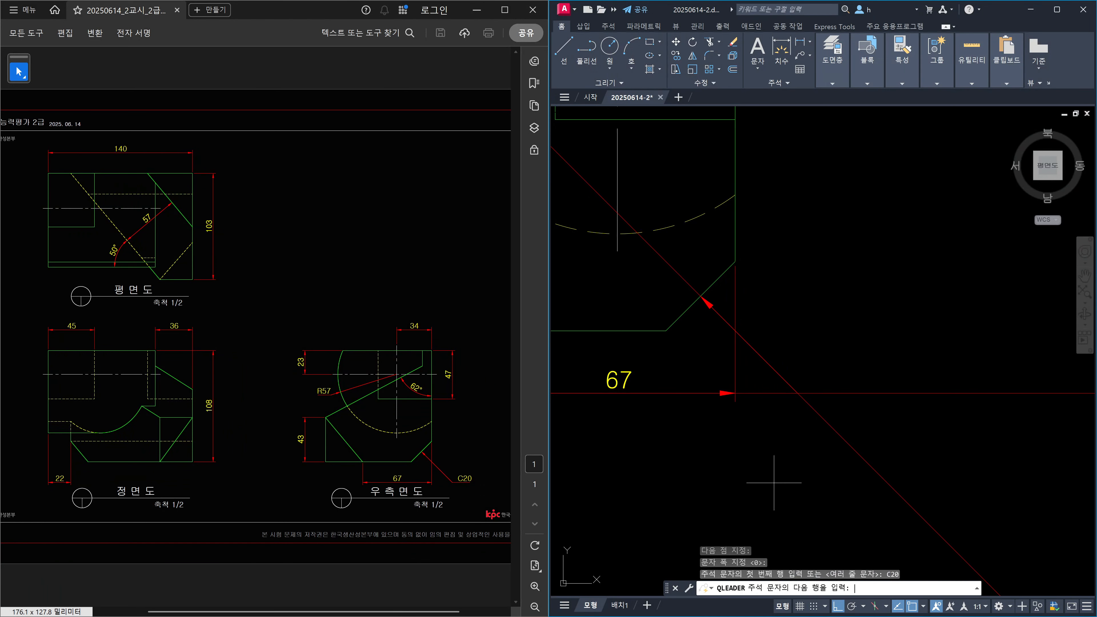
key(Return)
key(Escape)
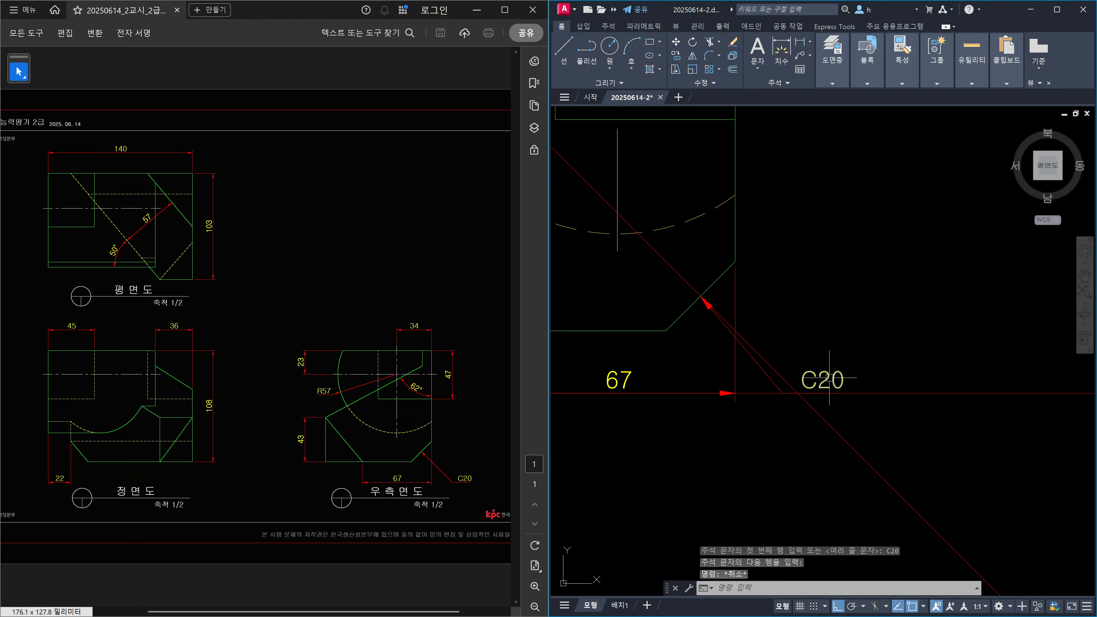
Move the C20 annotation text horizontally from the leader's current end to the intersection of the two construction lines
scroll(823, 380, up, 5)
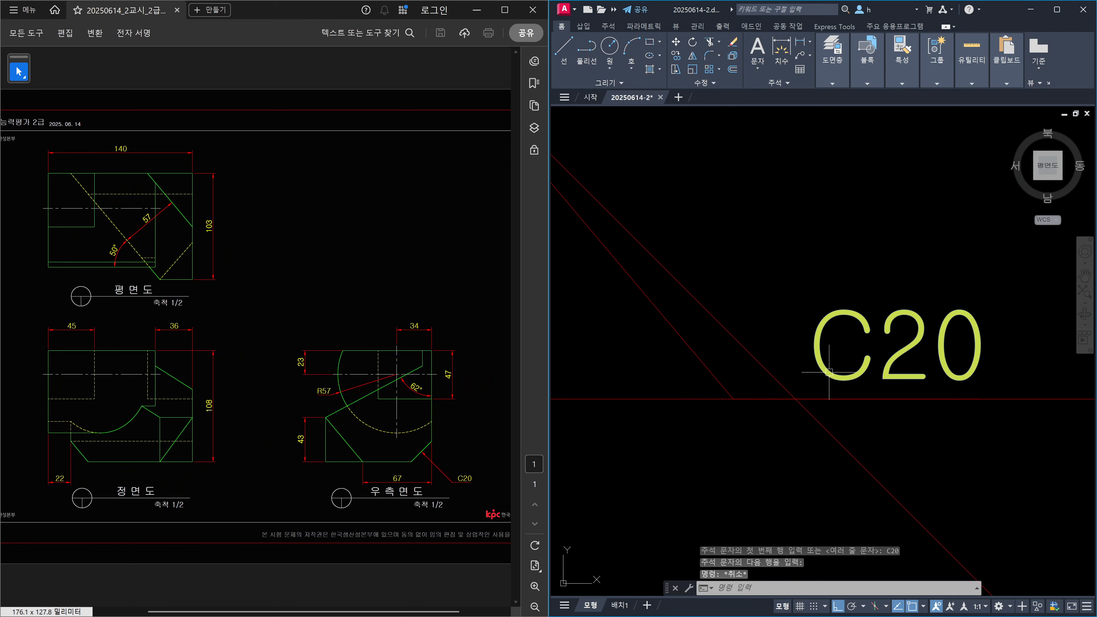
text(m)
key(Return)
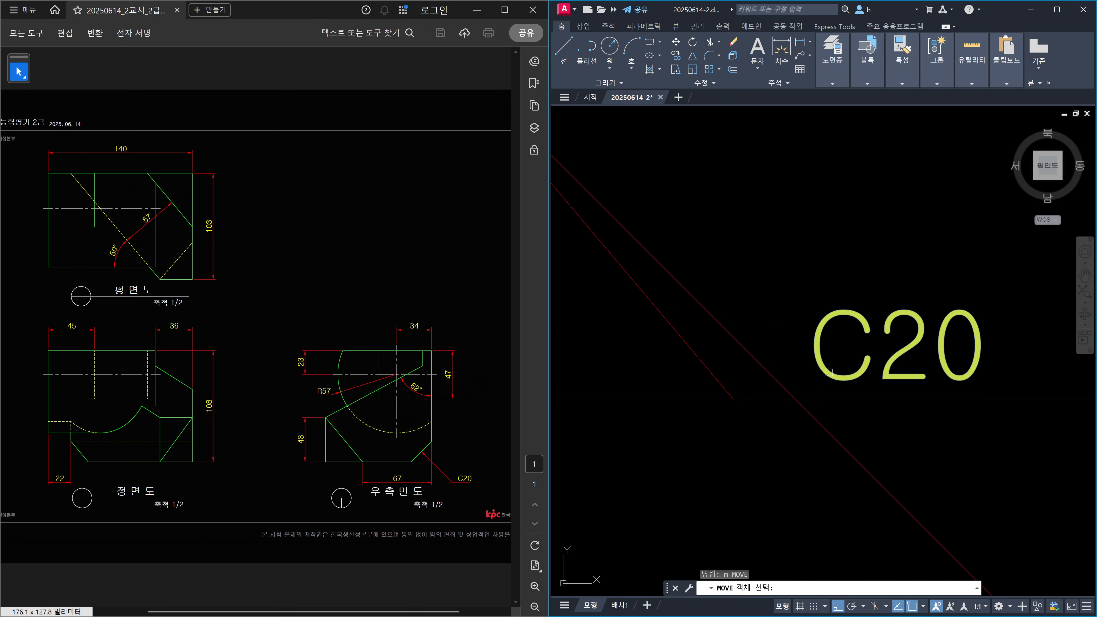
click(829, 372)
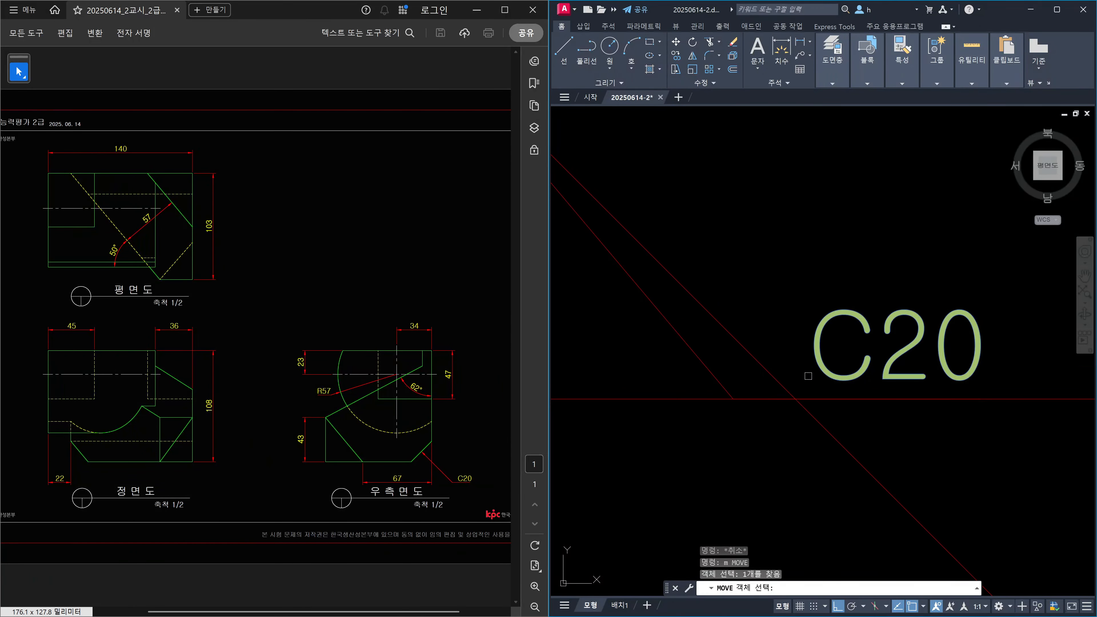
key(Return)
click(733, 398)
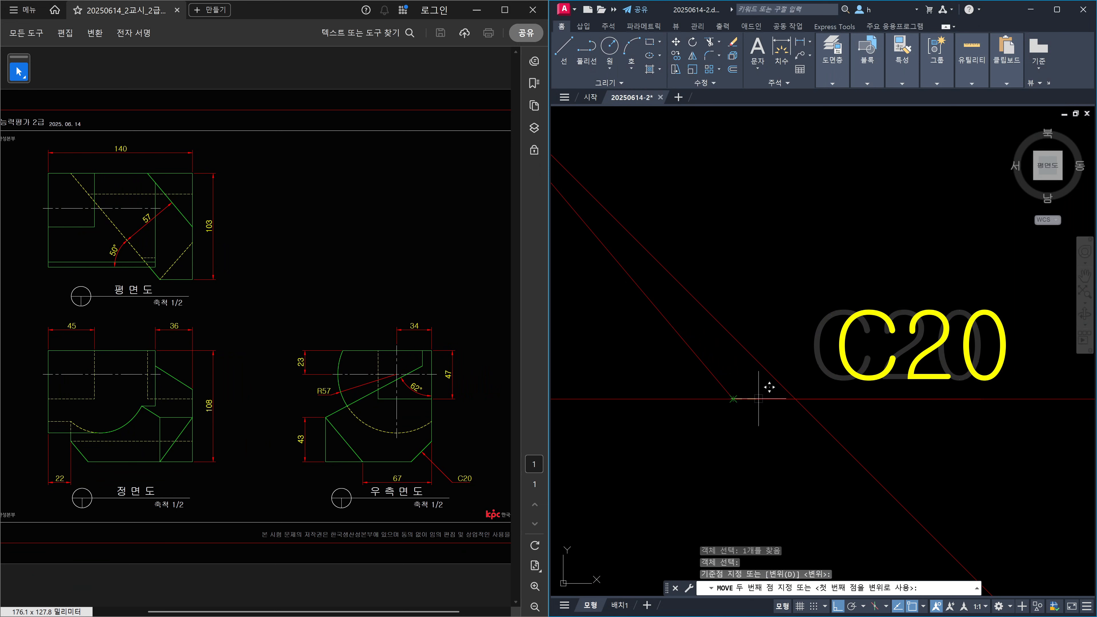
key(Escape)
Delete the perpendicular and horizontal construction lines at the chamfer leader
scroll(795, 402, down, 3)
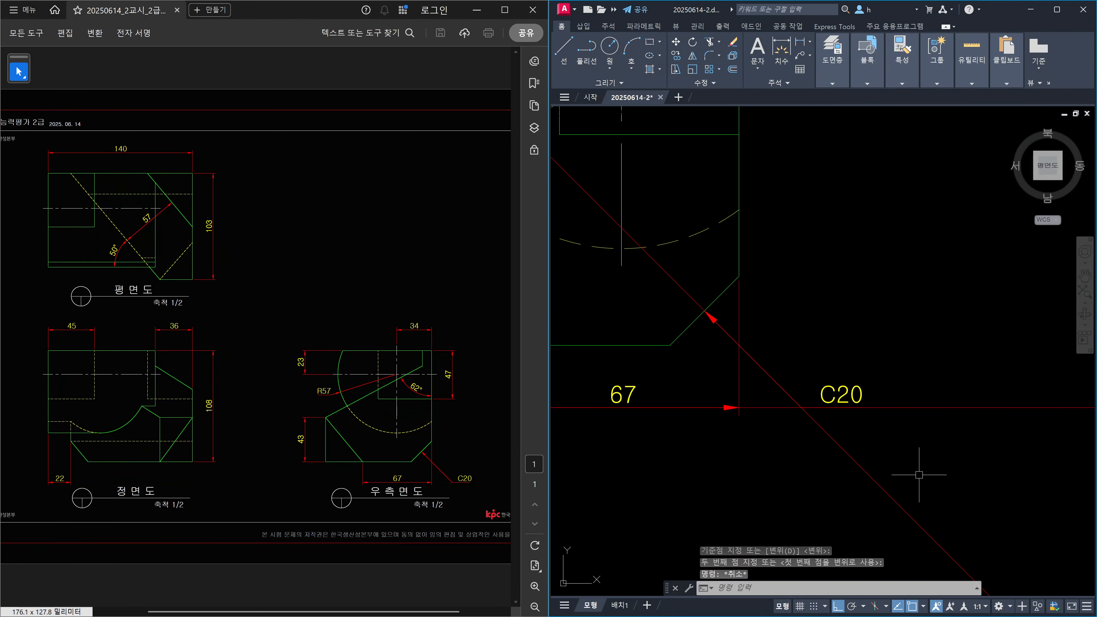
click(920, 475)
click(833, 466)
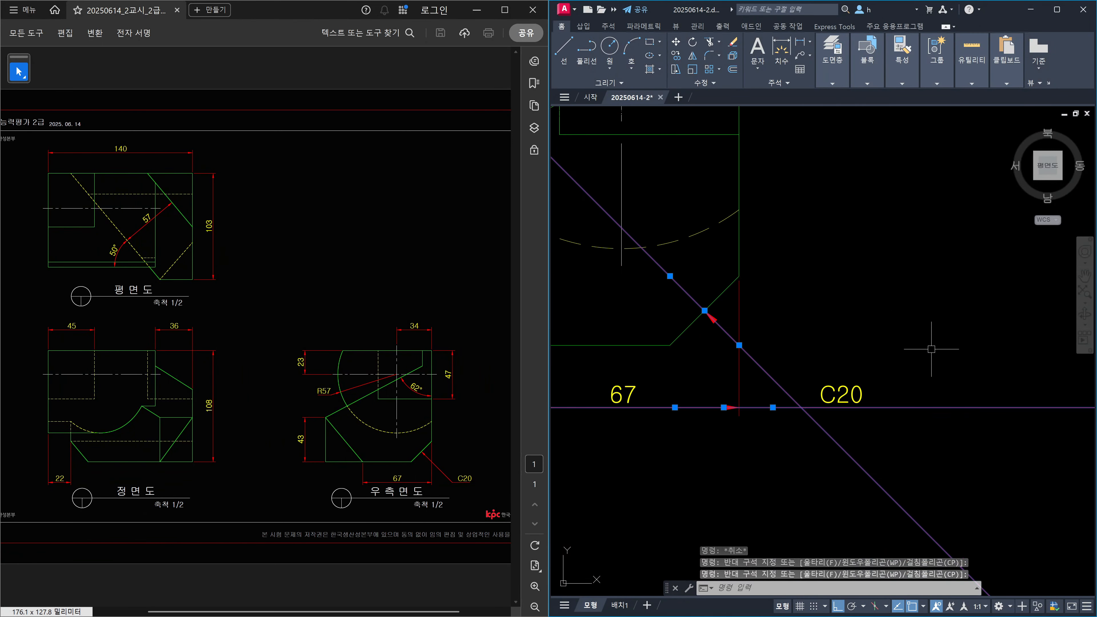
key(Delete)
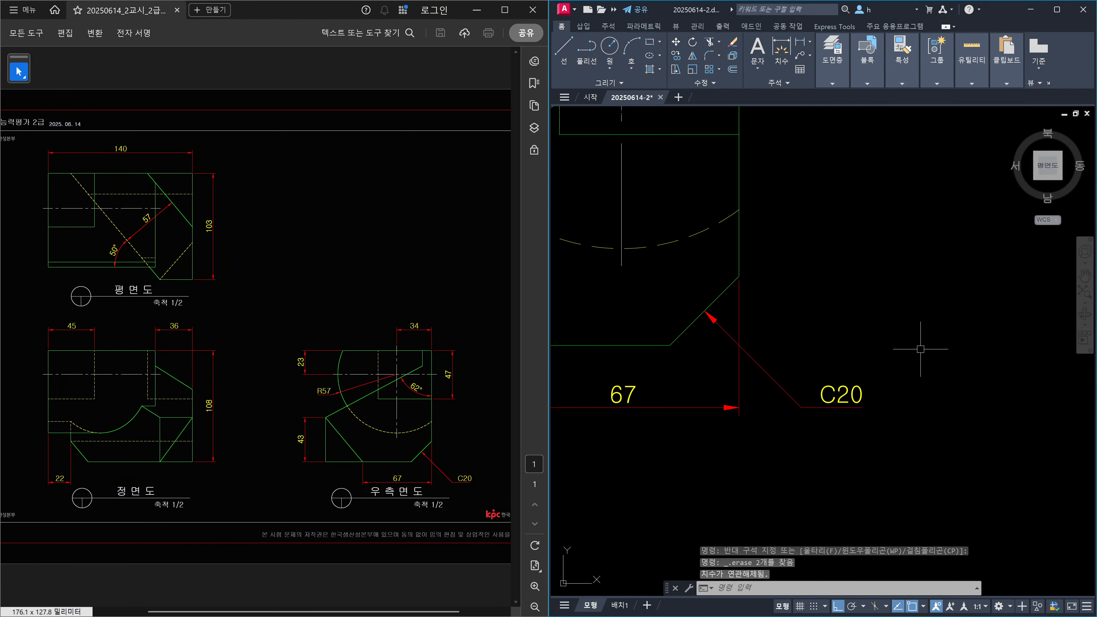
Highlight the chamfer edge and its C20 leader together to examine the angle between them
click(765, 381)
click(687, 331)
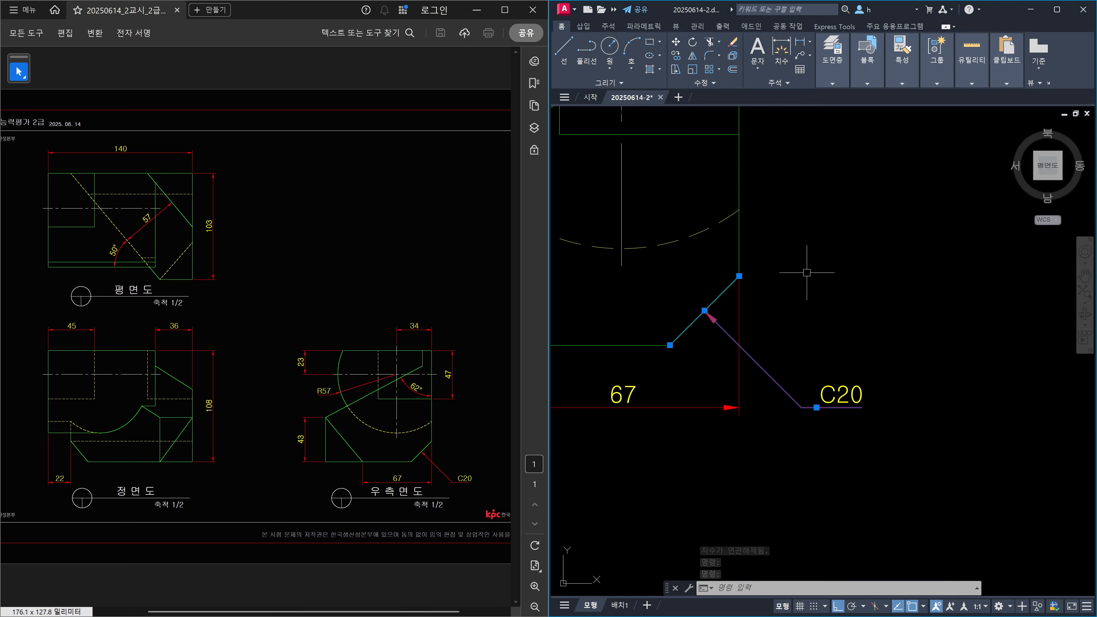
key(Escape)
scroll(821, 372, down, 4)
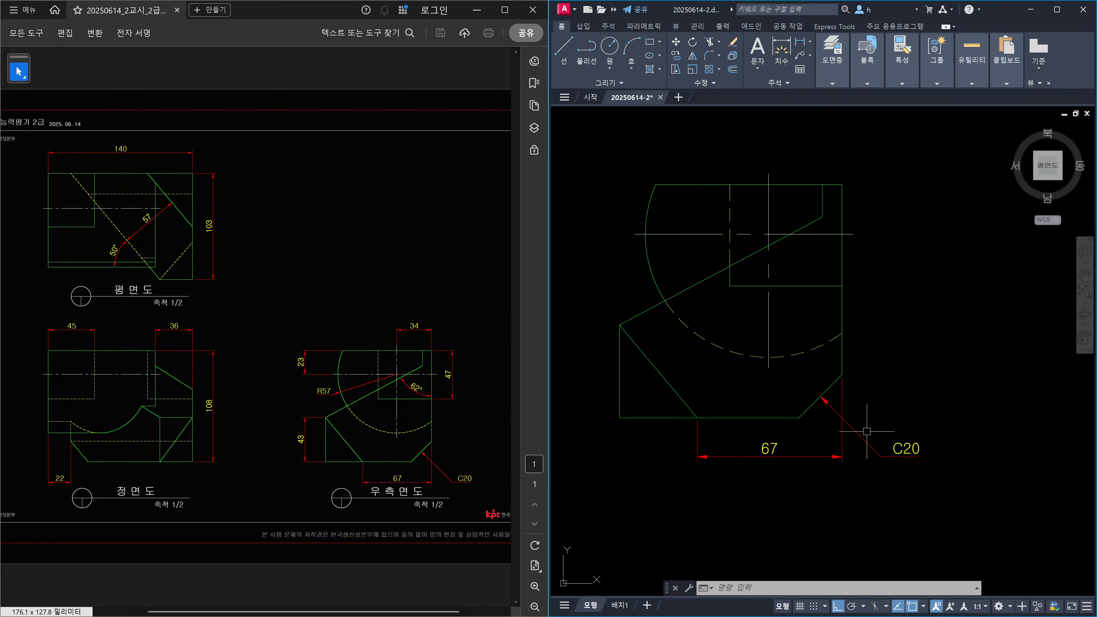
Delete the C20 quick leader together with its annotation text
key(Escape)
key(Escape)
key(Escape)
key(Escape)
click(924, 470)
click(898, 432)
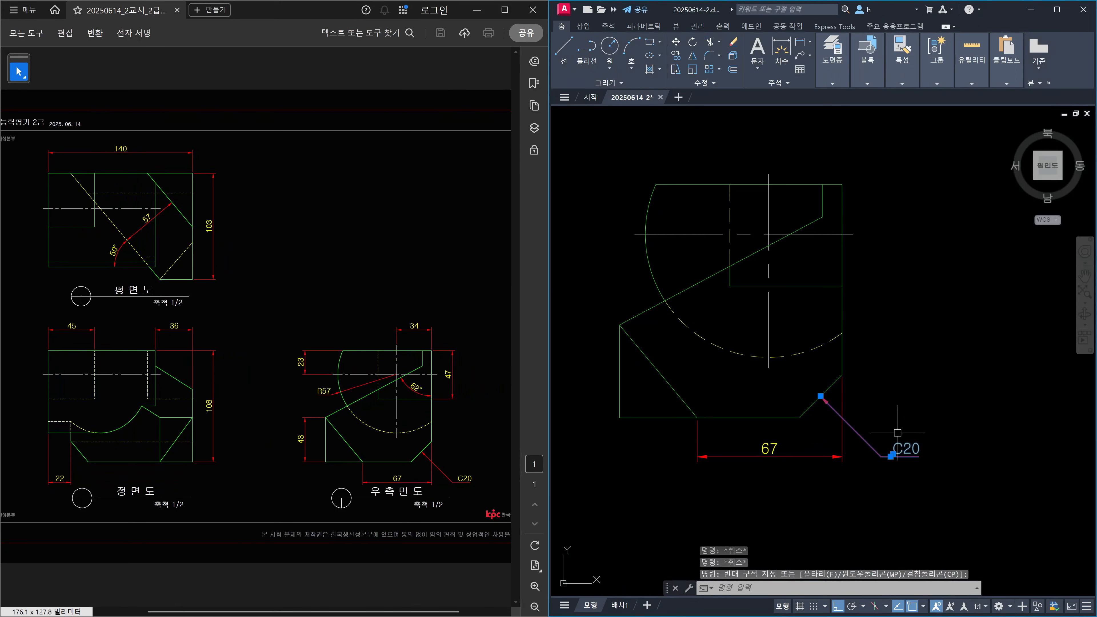
key(Delete)
key(Escape)
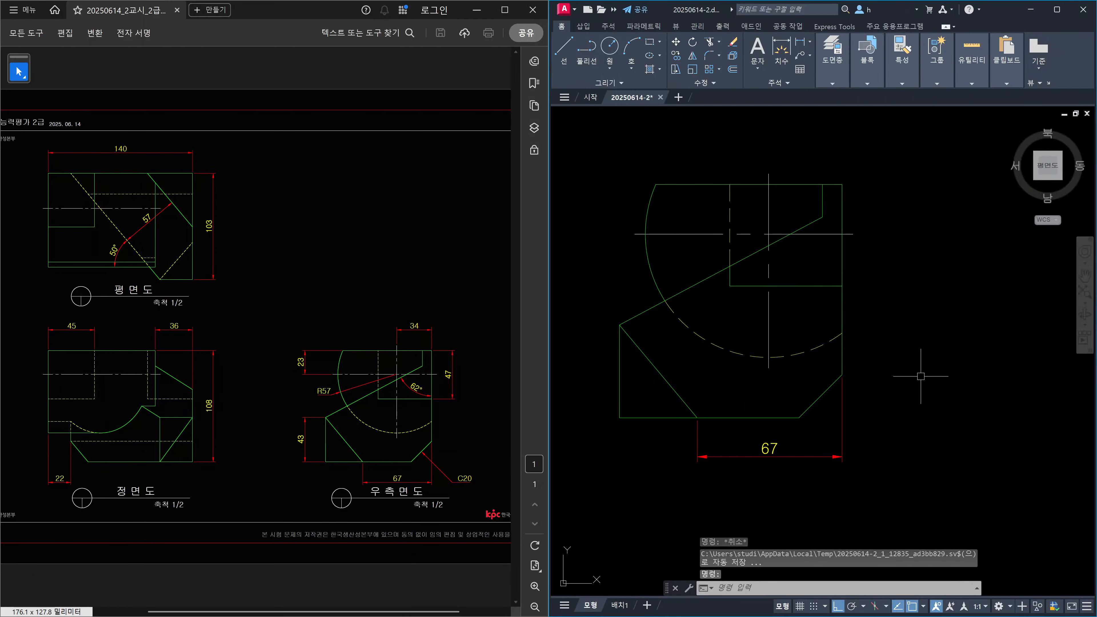
Draw a multileader (MLEADER) from the chamfer's midpoint to the lower right of the side view with the text C20
text(MLD)
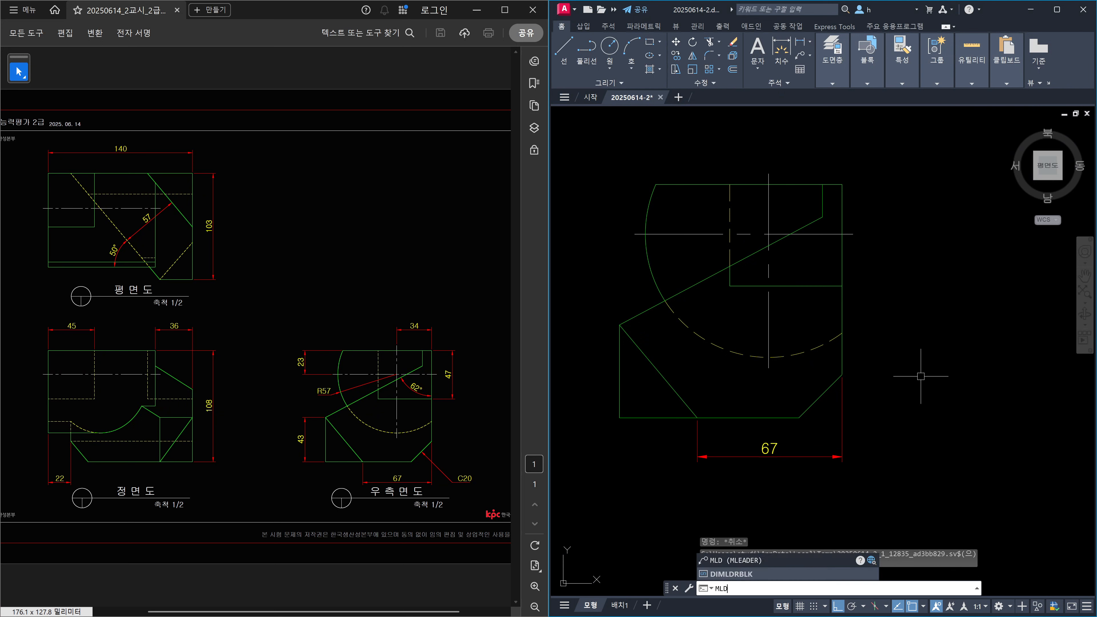
key(Return)
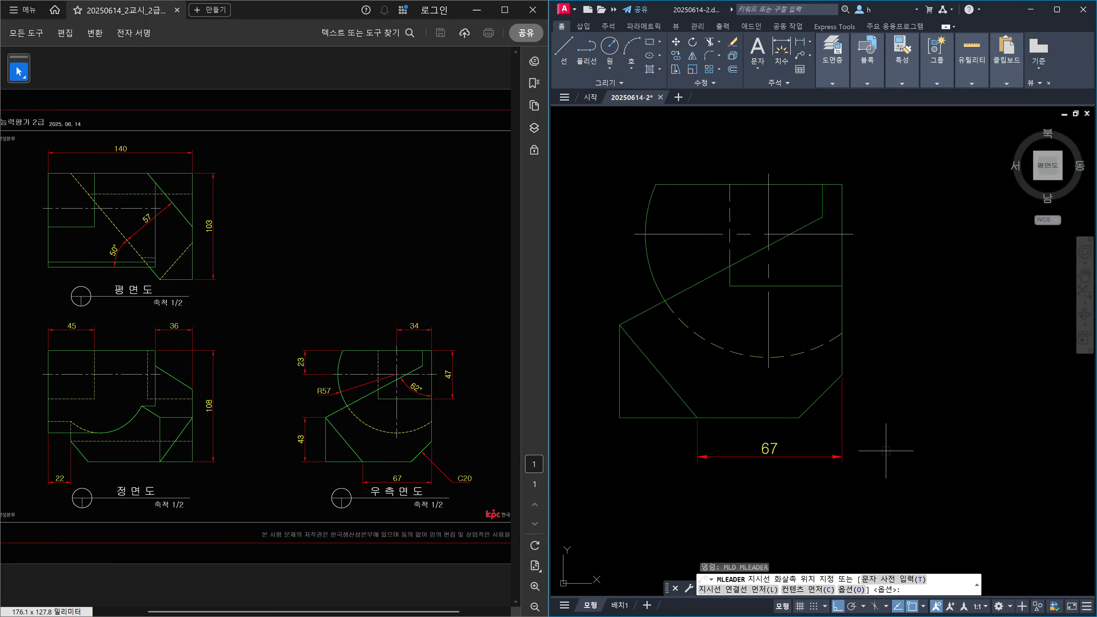
click(820, 396)
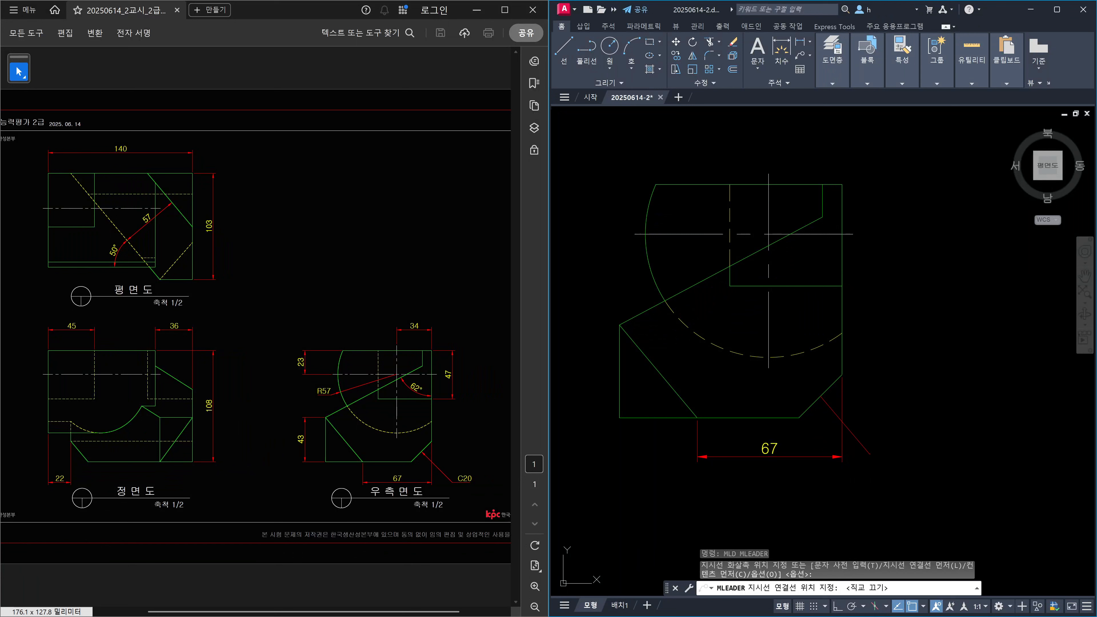
click(870, 454)
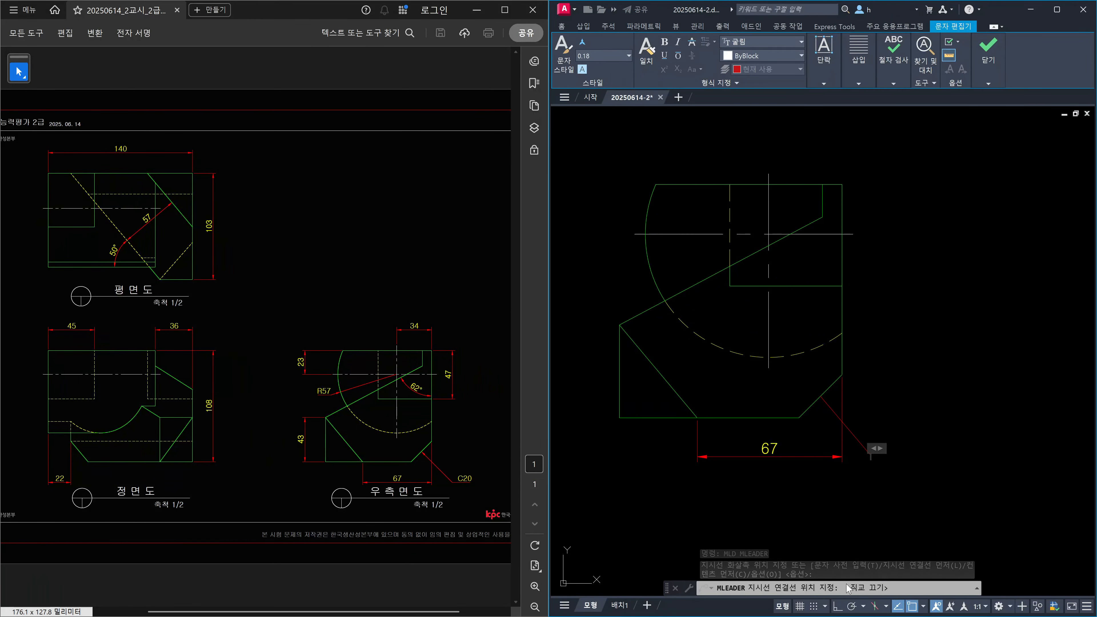
text(C2)
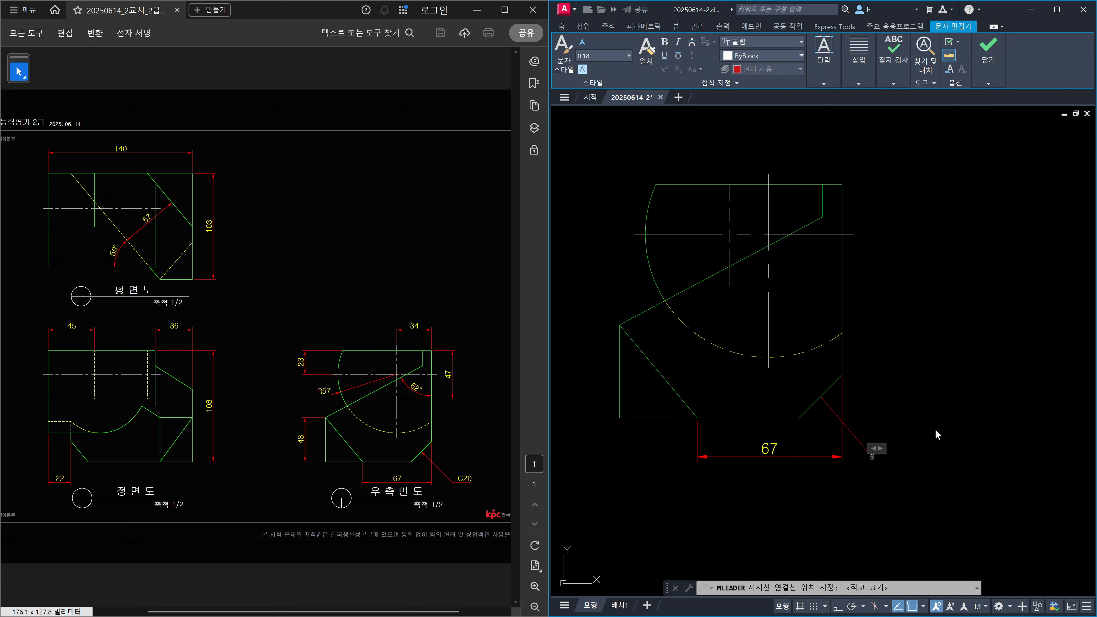
text(0)
key(Escape)
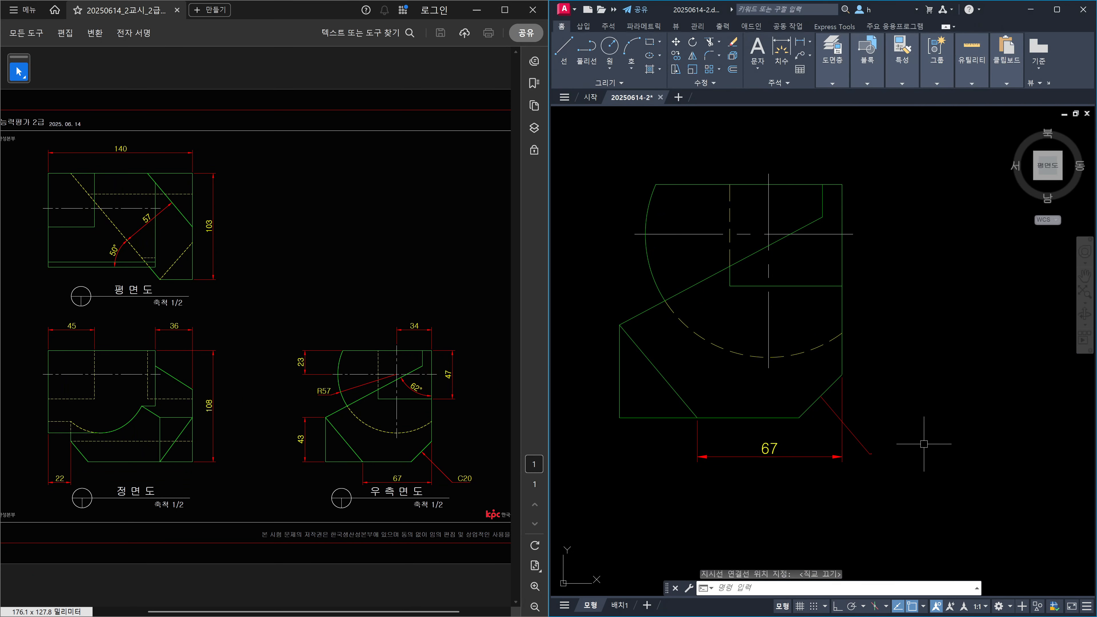
Delete the multileader with the tiny C20 text from the chamfer
scroll(883, 473, up, 7)
click(863, 454)
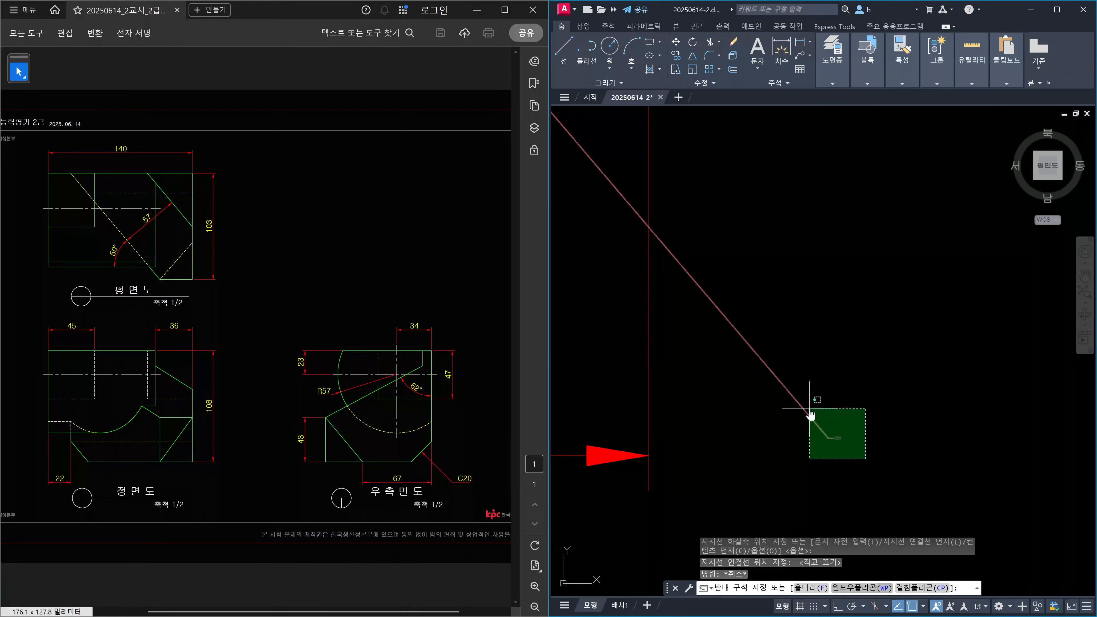
scroll(834, 424, down, 5)
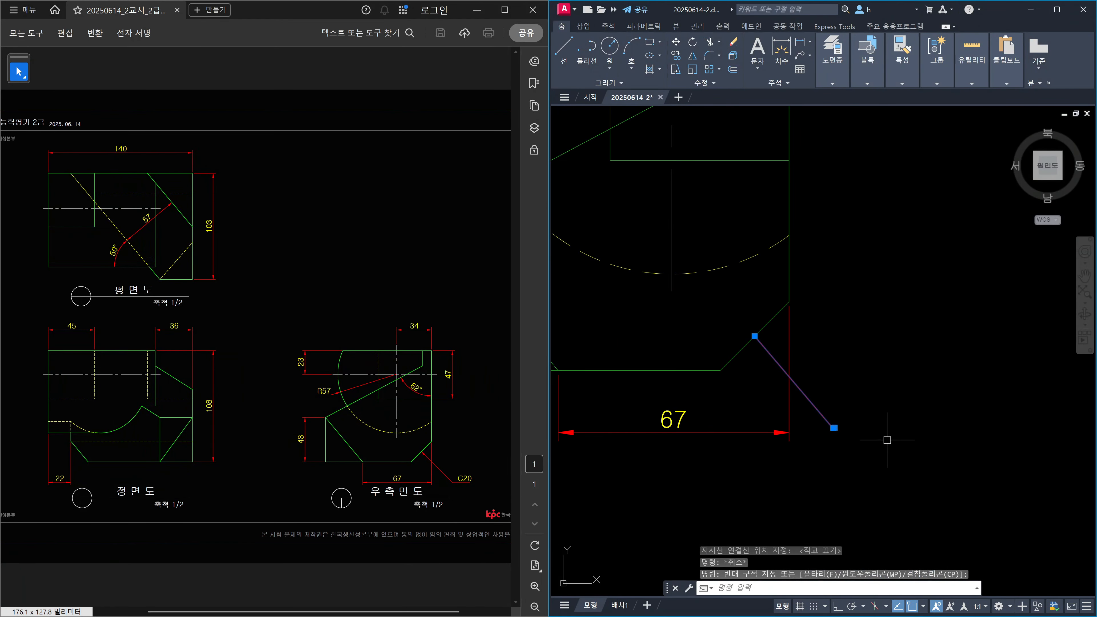
key(Delete)
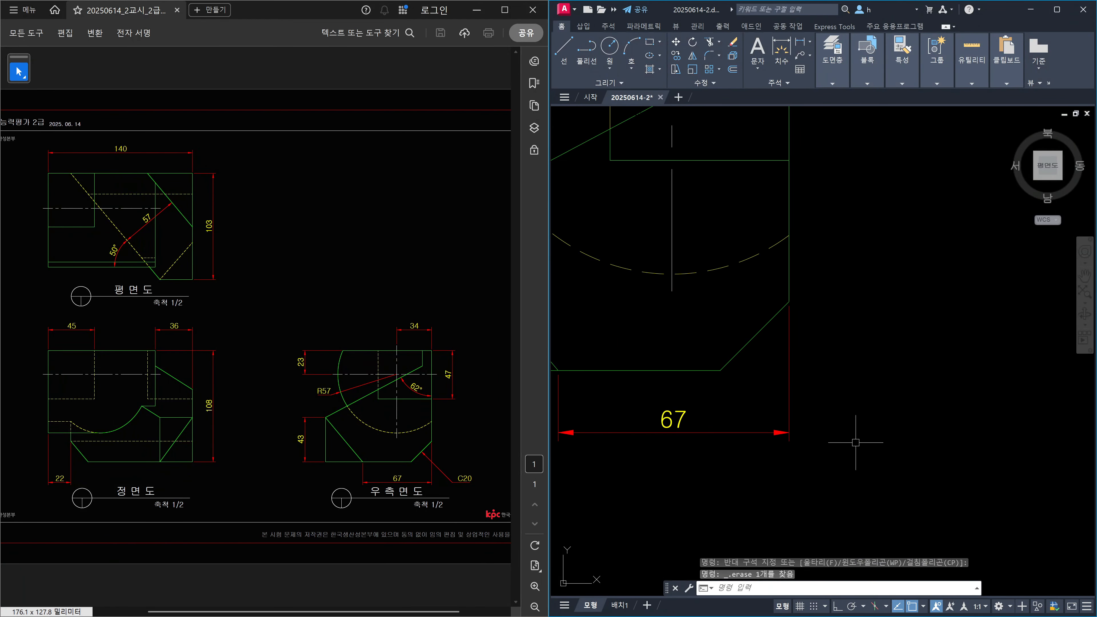
scroll(856, 442, down, 3)
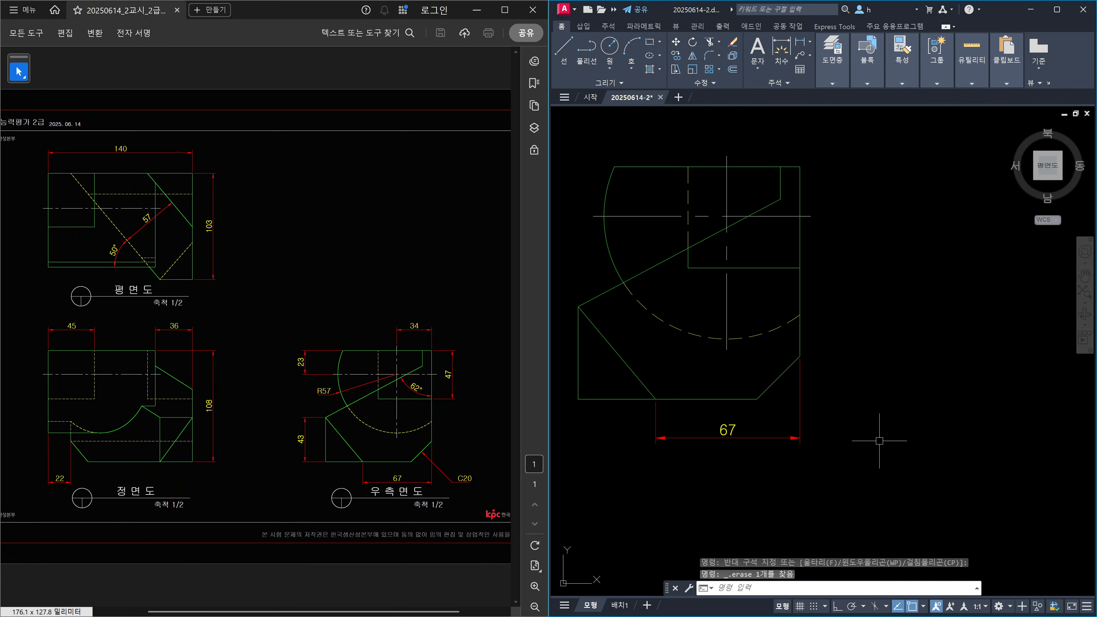
scroll(929, 449, down, 3)
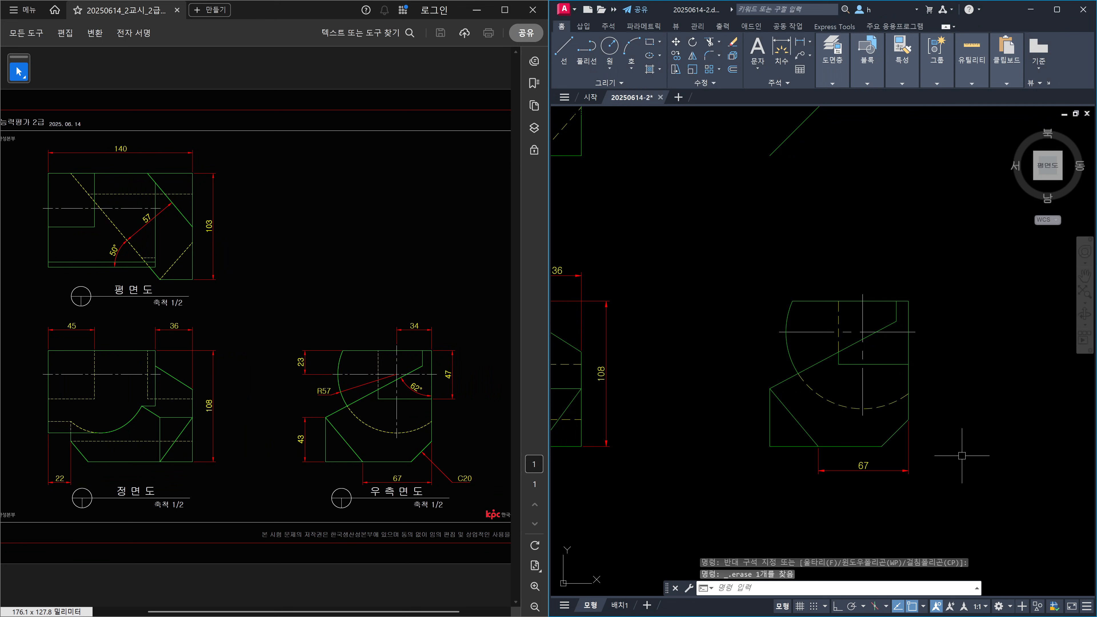
Examine the multileader style manager and the leader, style and dimension choices among the annotation tools
text(MLS)
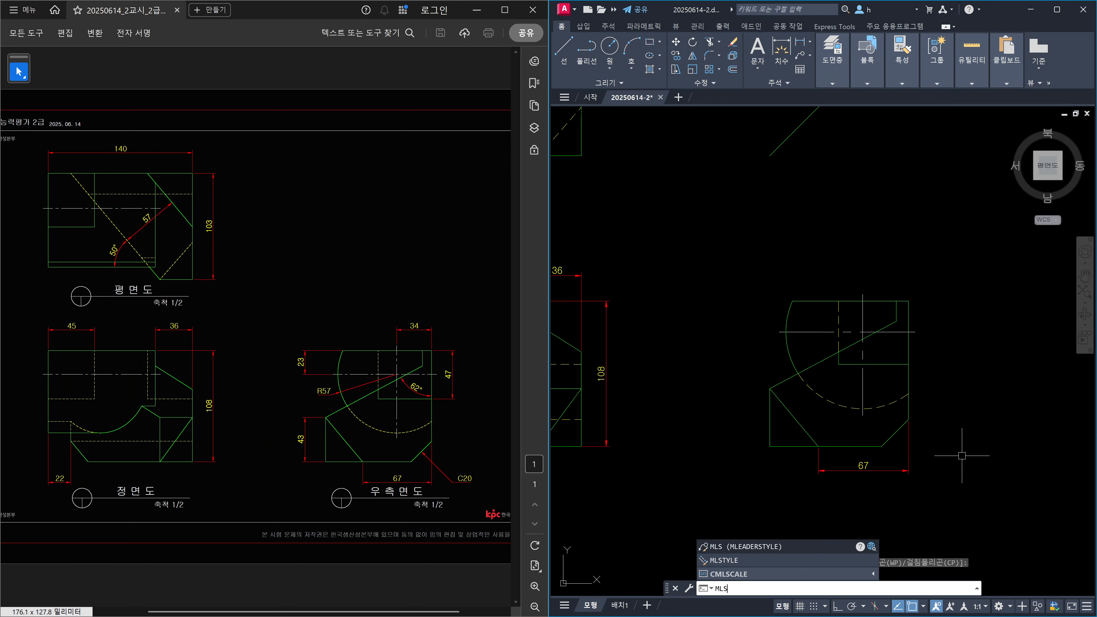
key(Return)
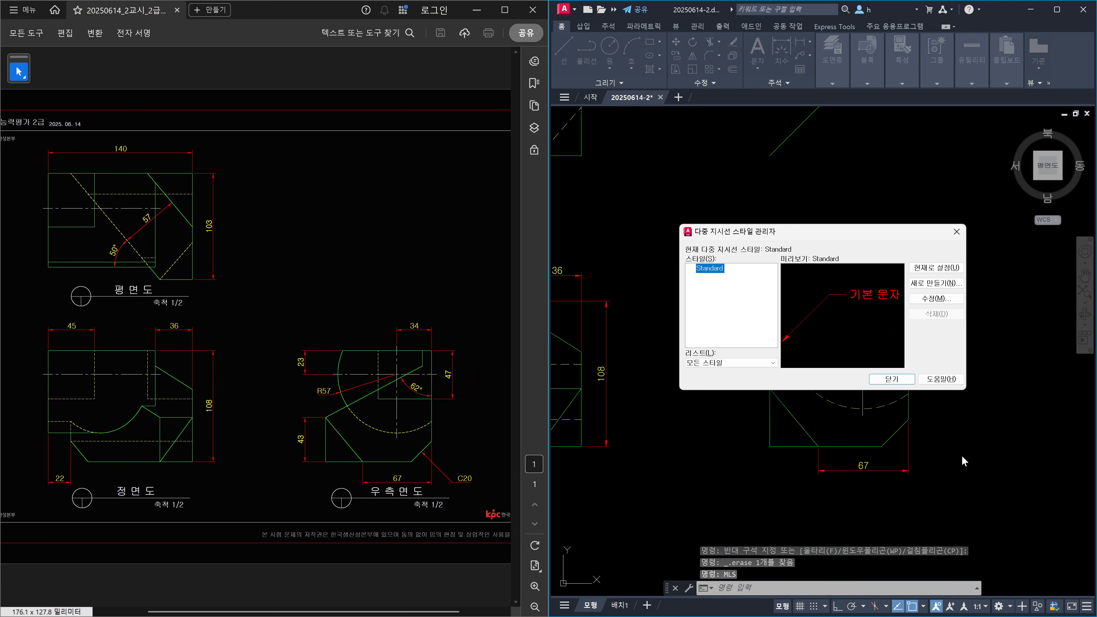
key(Escape)
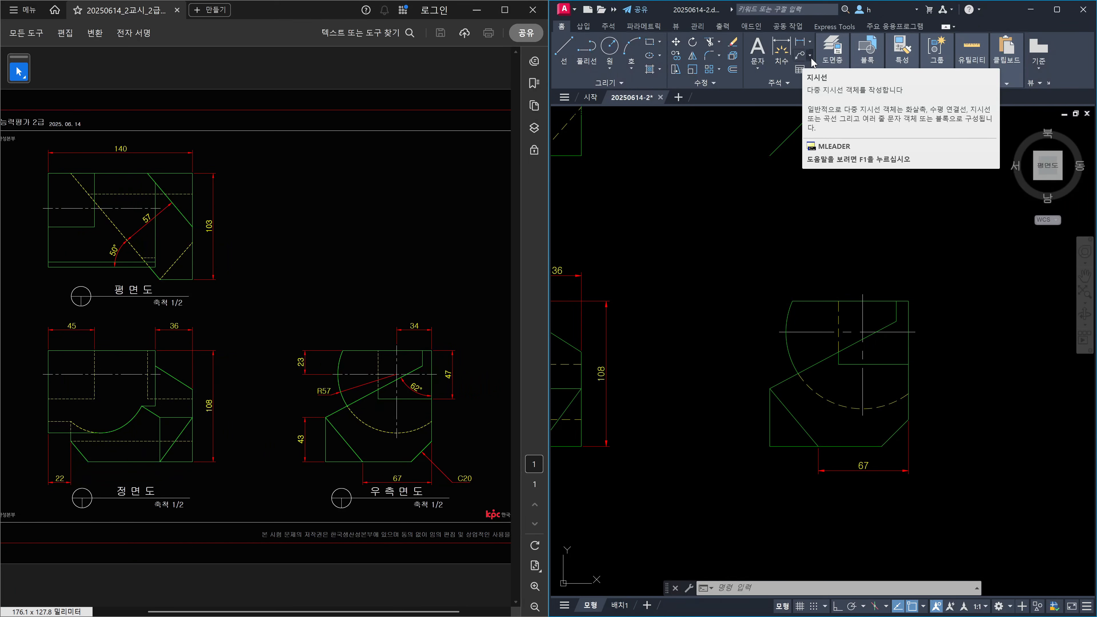
click(810, 56)
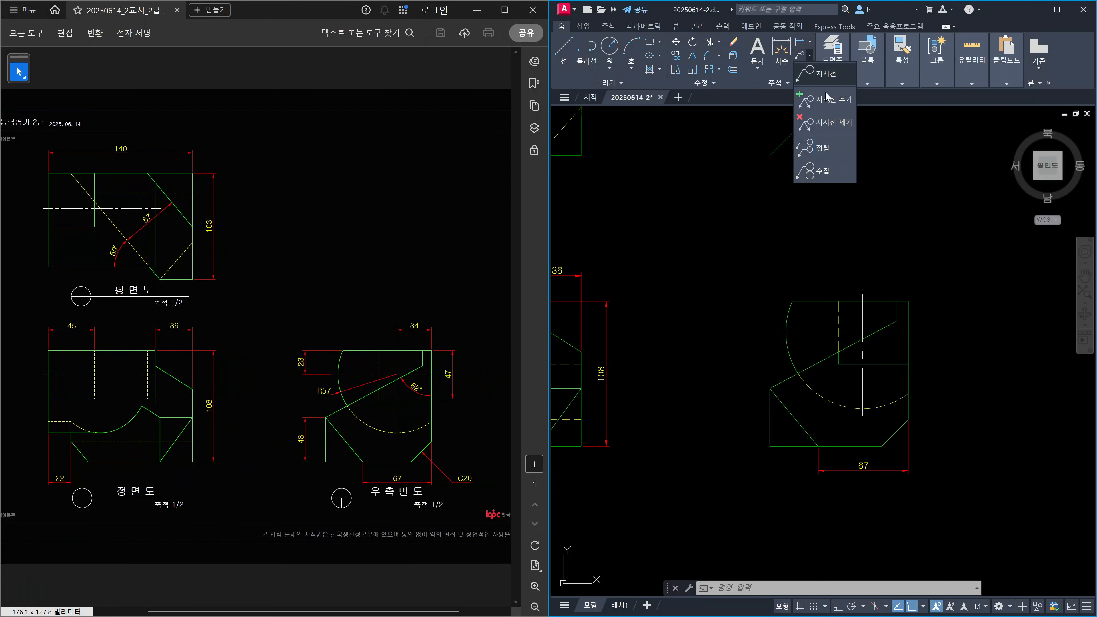
click(780, 83)
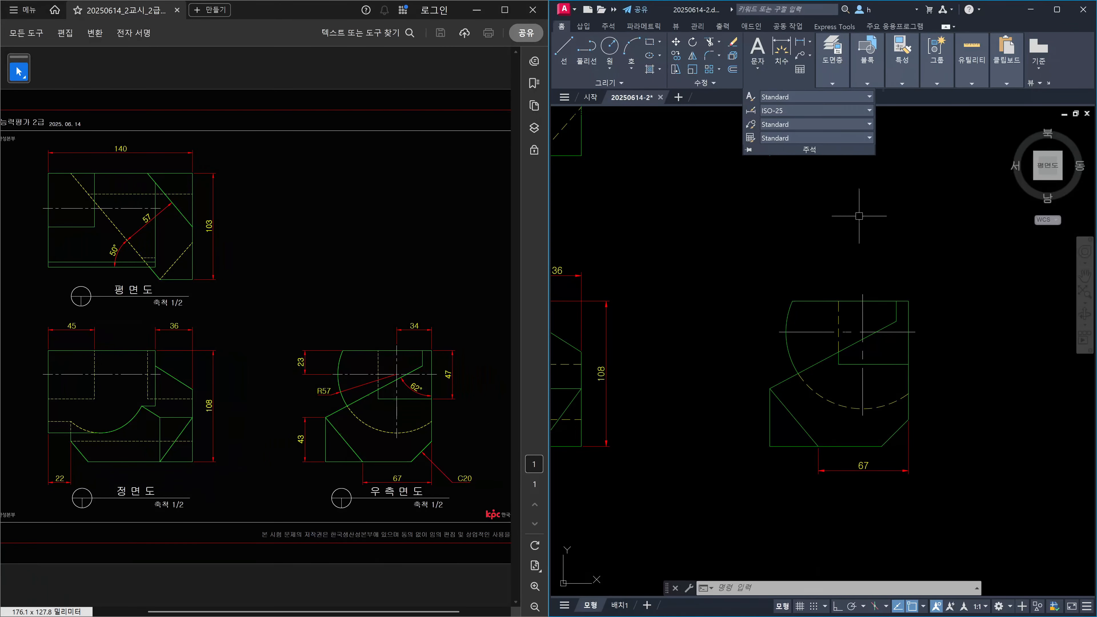
key(Escape)
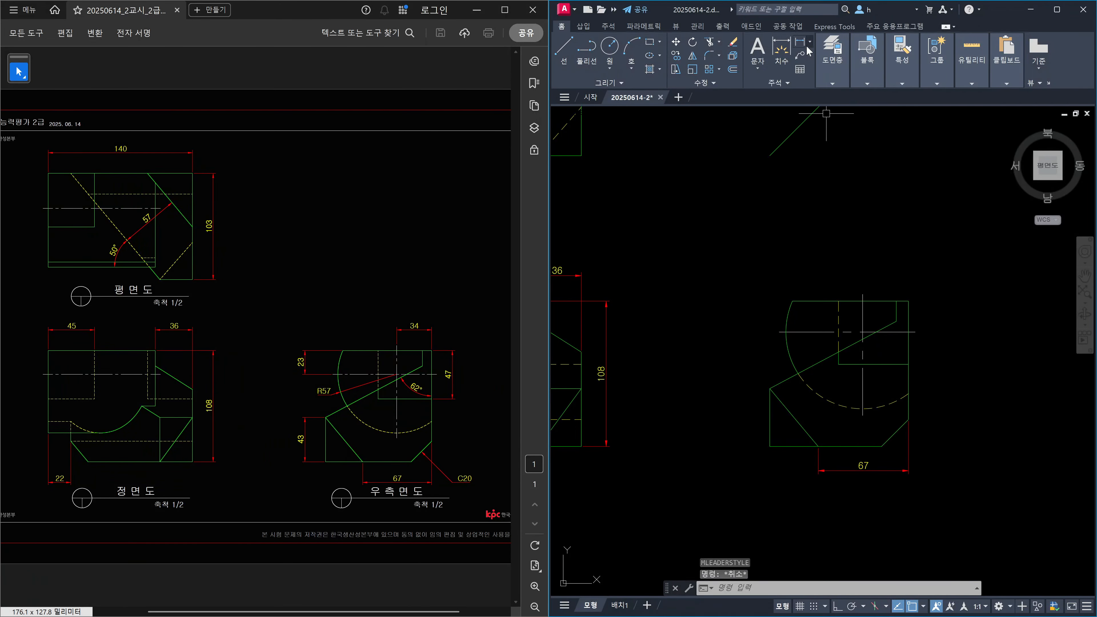
click(810, 43)
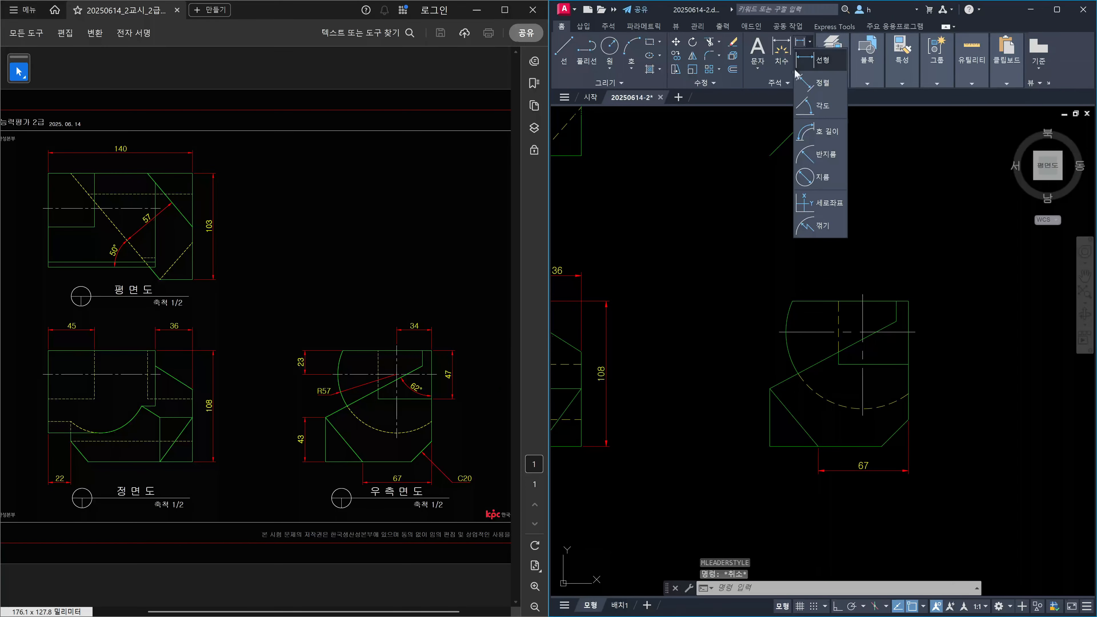
key(Escape)
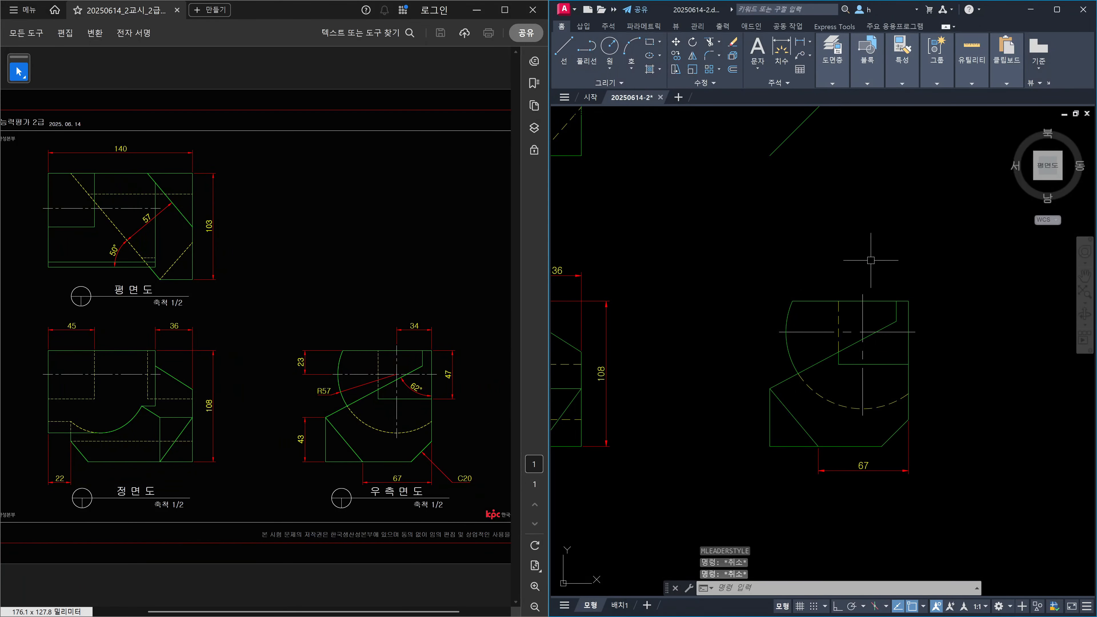
Modify the Standard multileader style to use an arrowhead size of 2.5 and a leader break size of 0.625
text(MLS)
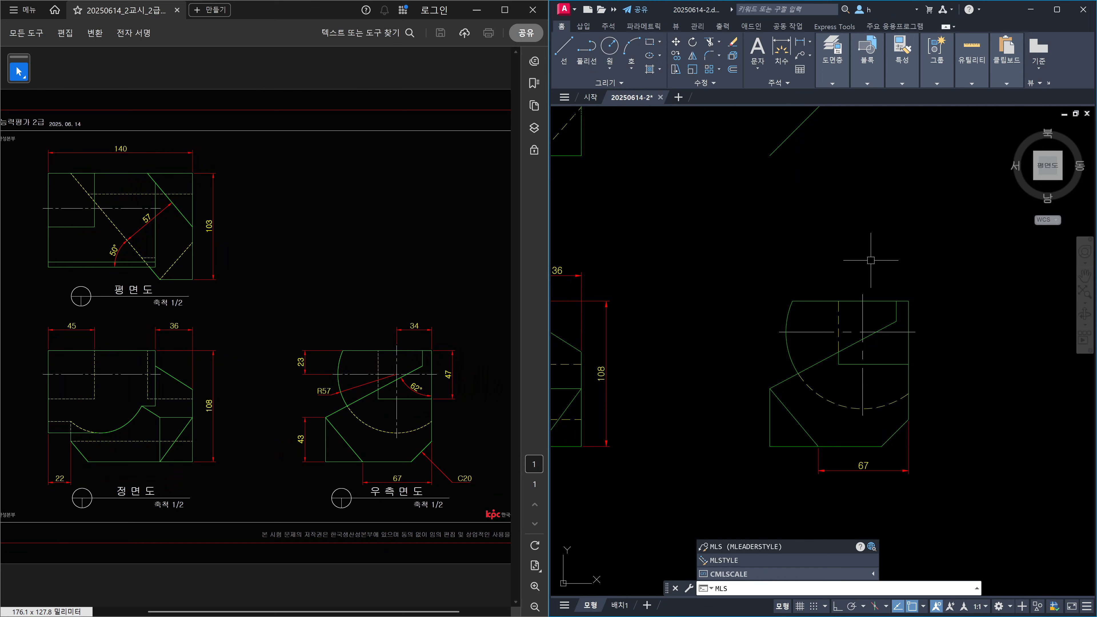
key(Return)
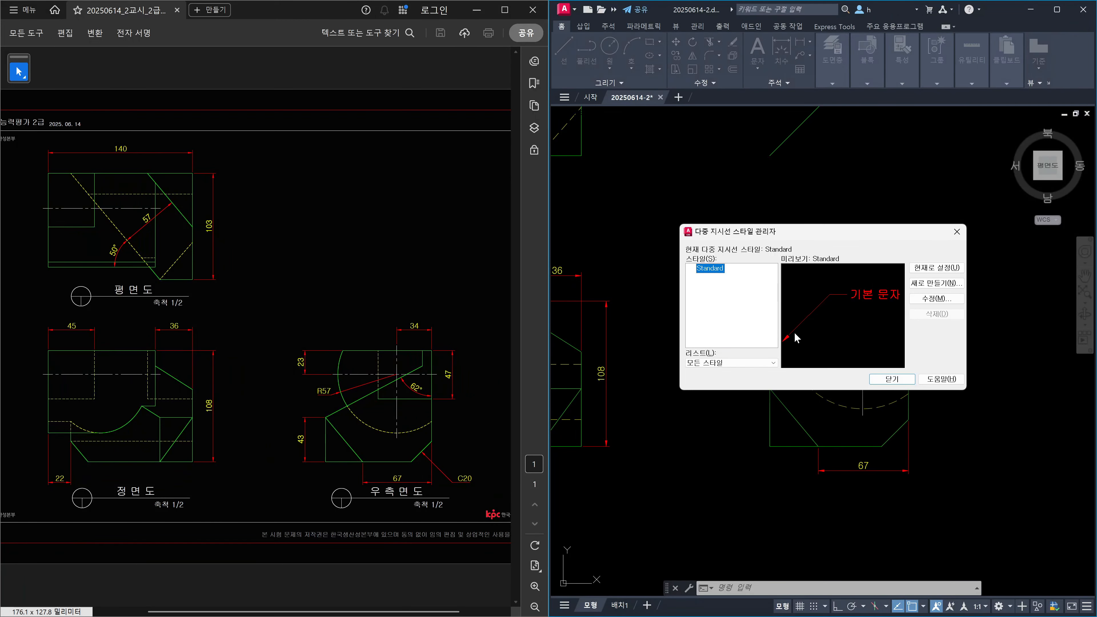
click(935, 300)
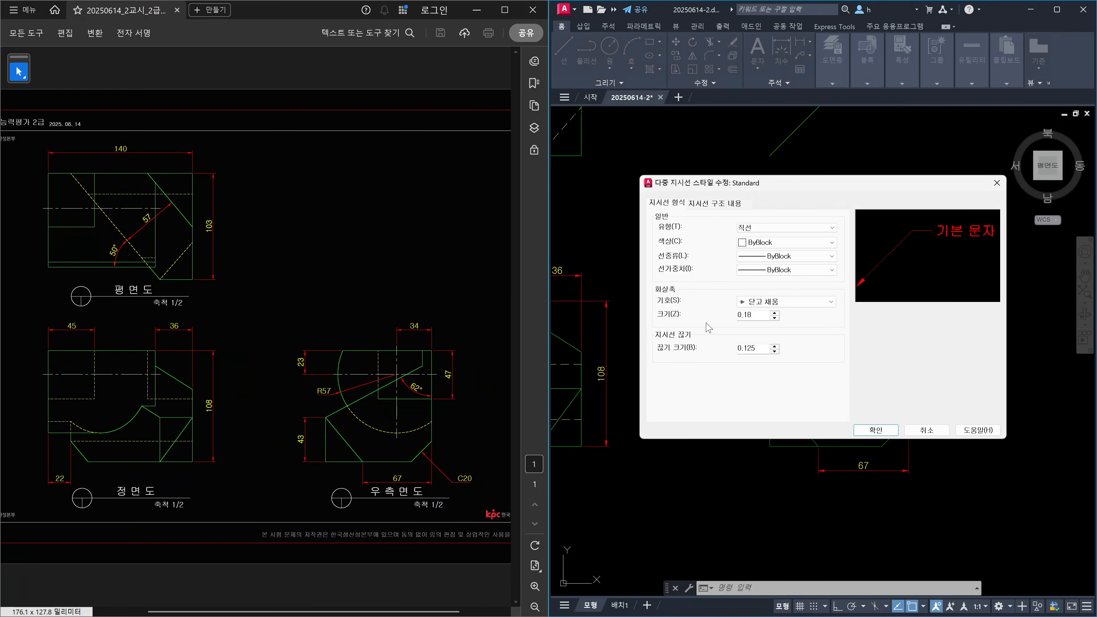
drag(766, 315, 704, 320)
text(2.2)
key(Tab)
text(0.6)
drag(761, 348, 713, 351)
drag(755, 318, 728, 320)
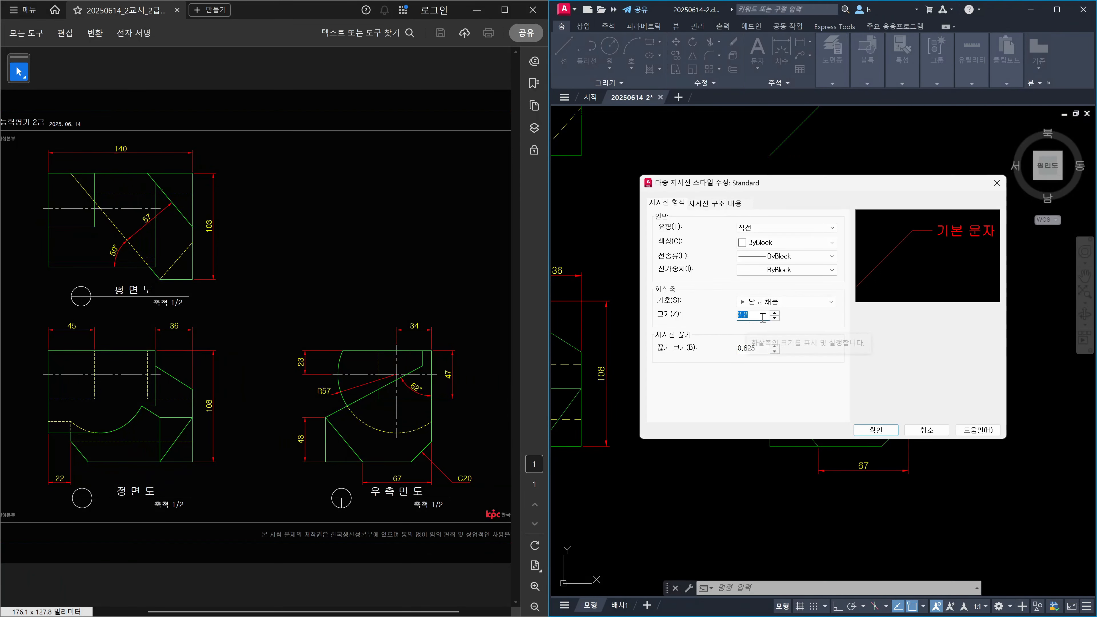
text(2.5)
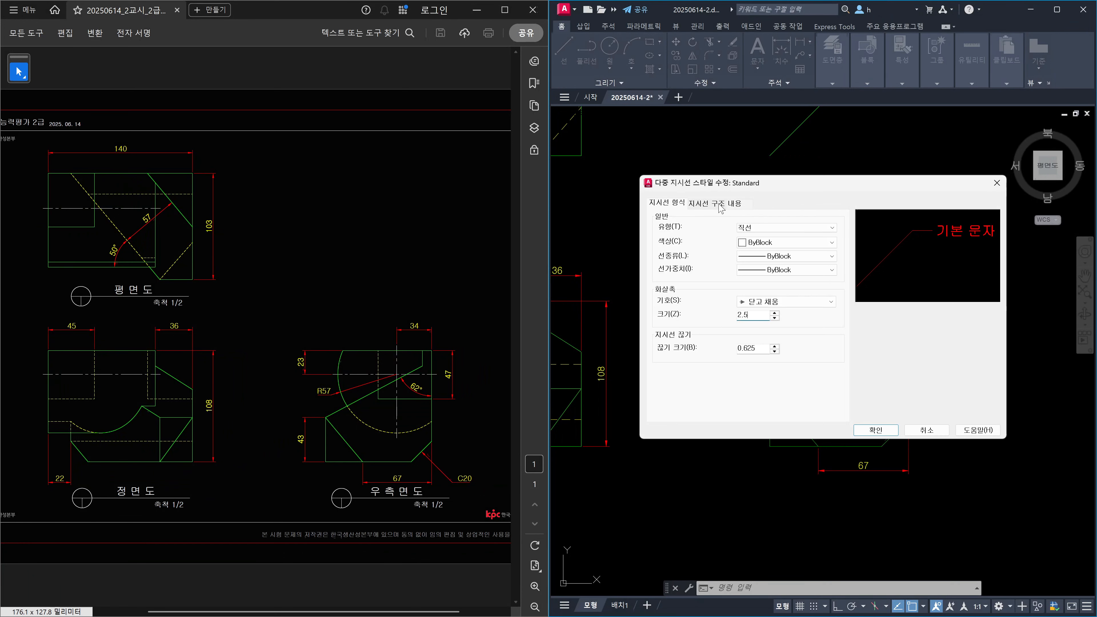
Set the Standard multileader style's specified scale factor to 2
click(717, 203)
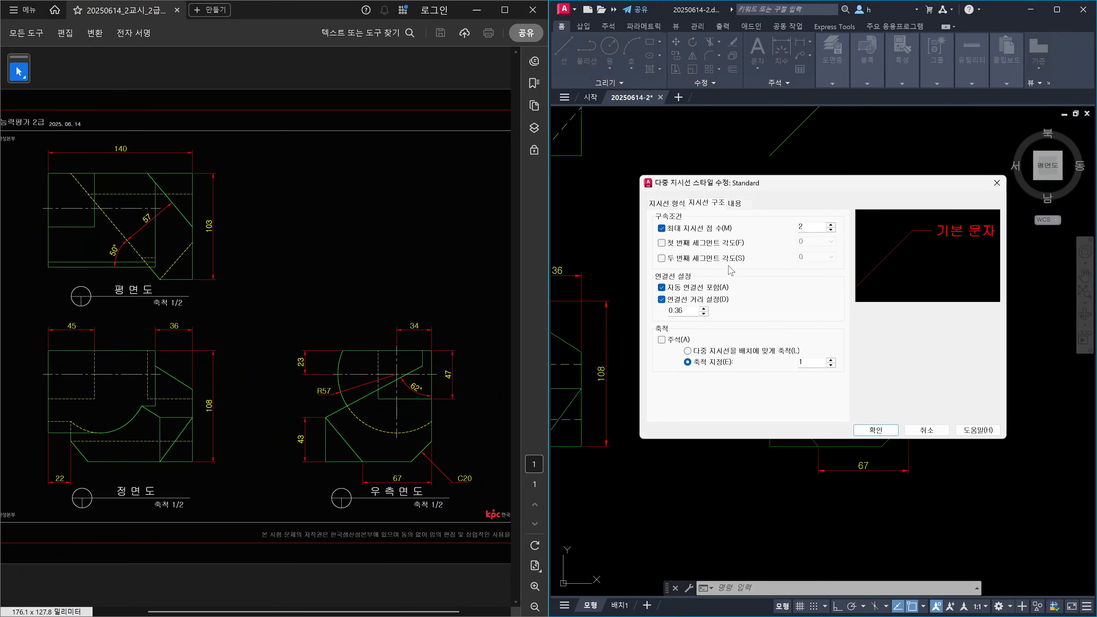
click(738, 204)
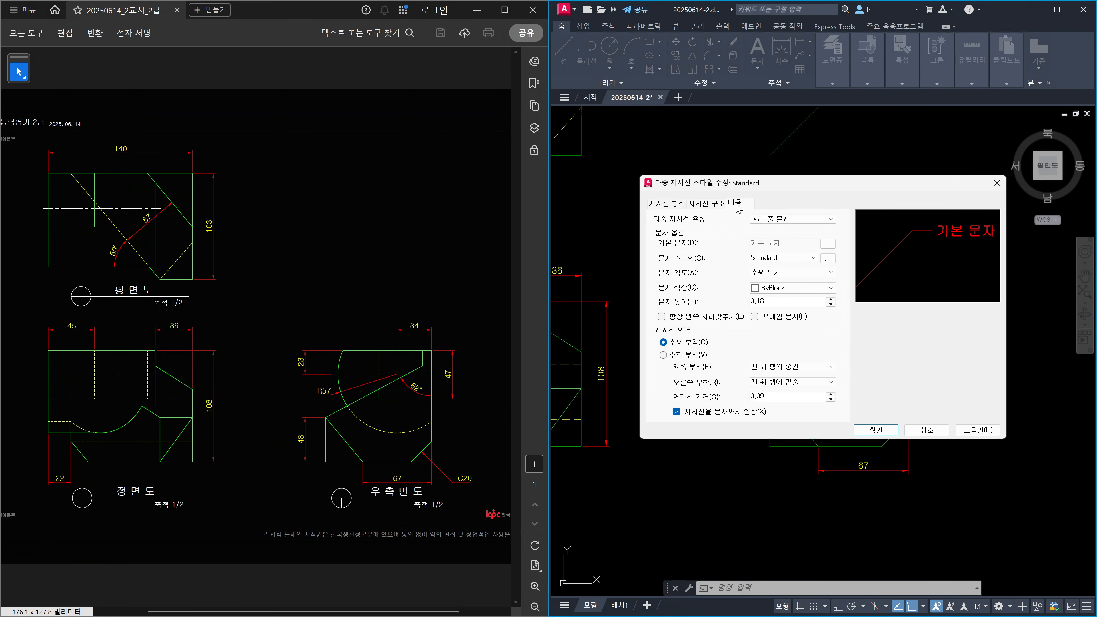
click(724, 207)
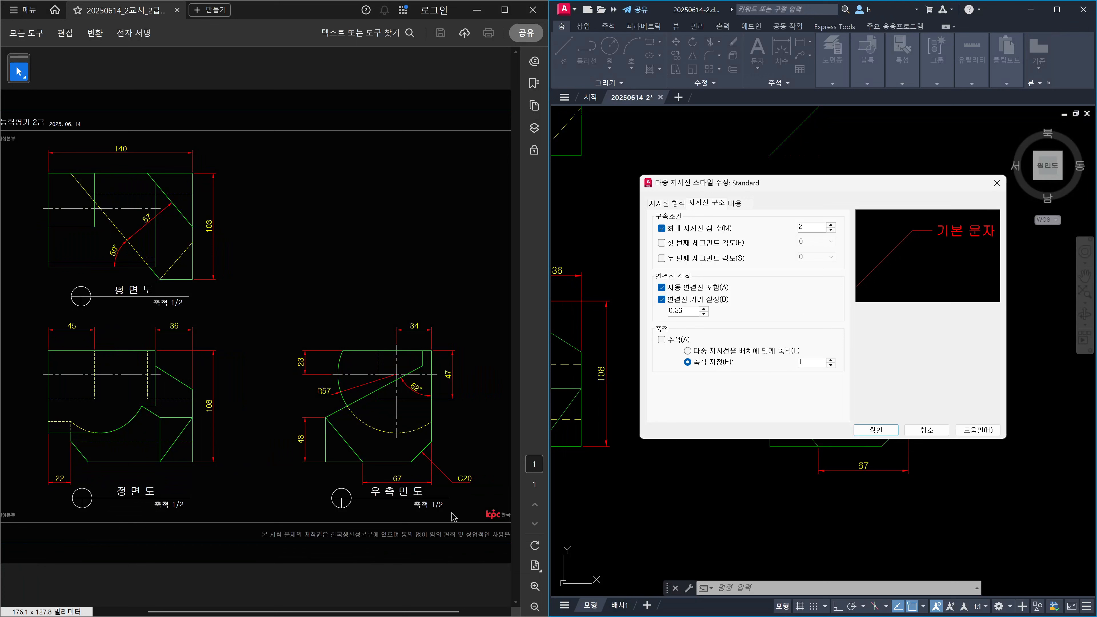
double_click(814, 363)
text(2)
Set the multileader style's text colour to yellow and its text height to 2.5, keeping the Standard text style
click(734, 205)
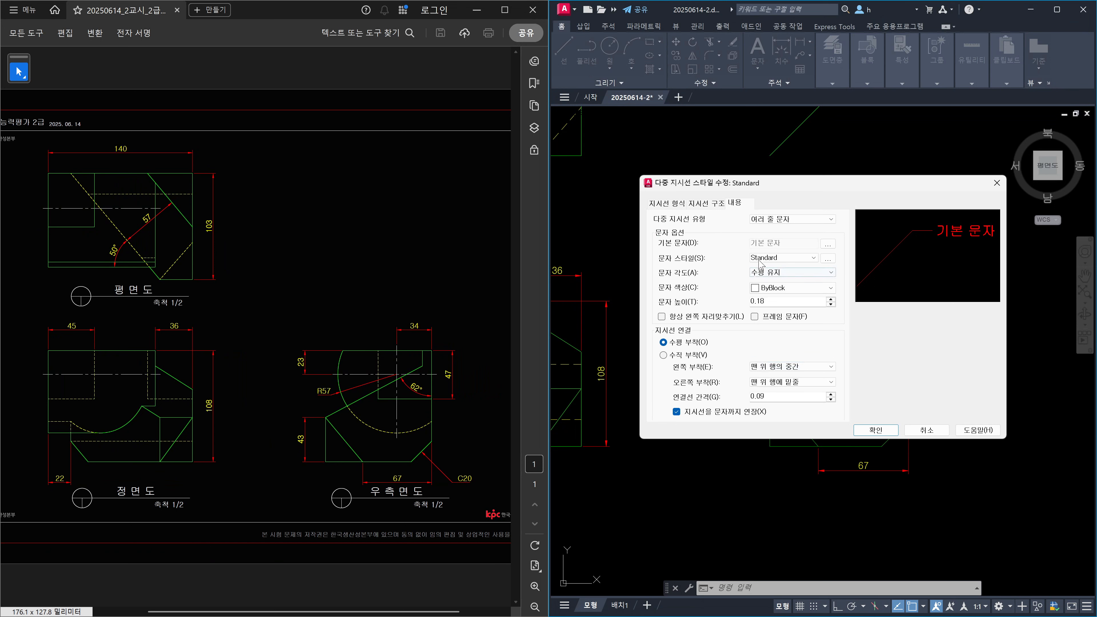
click(828, 258)
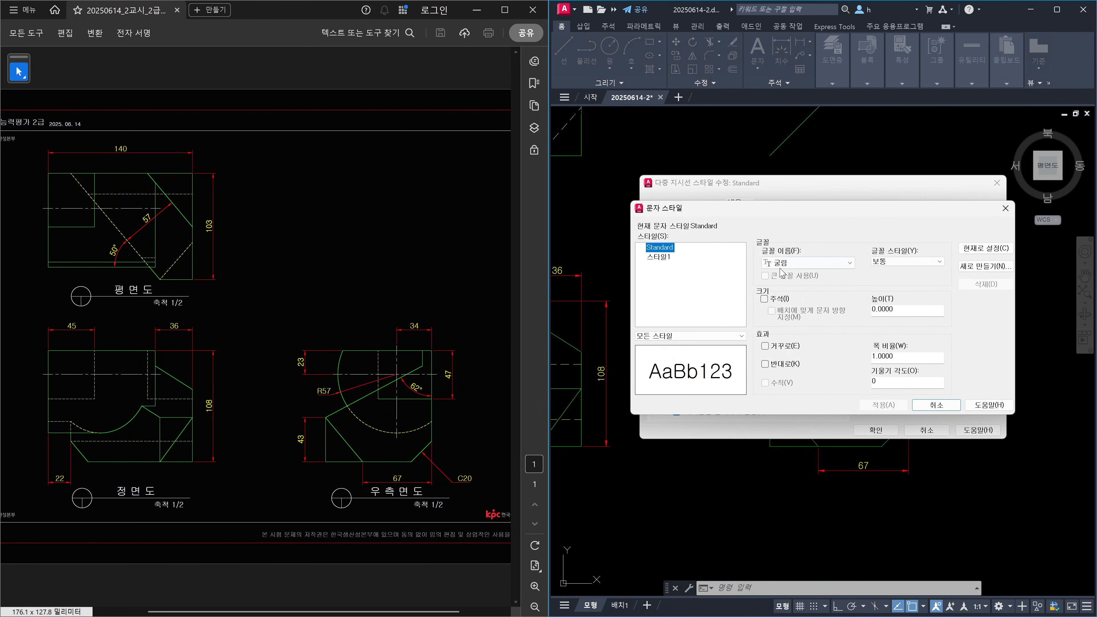
click(936, 405)
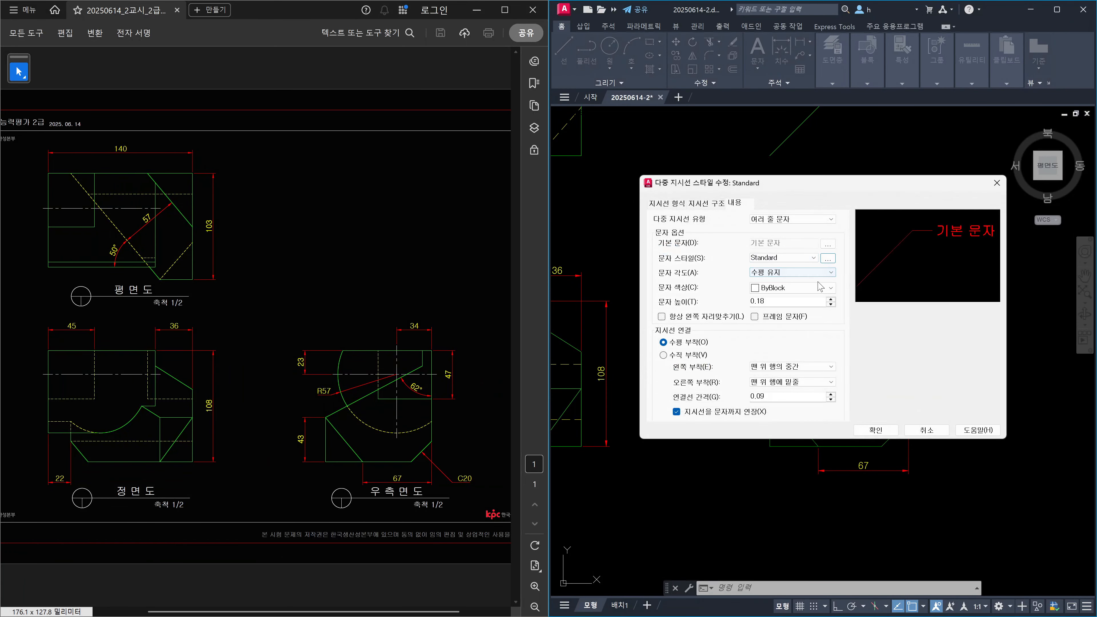
click(772, 288)
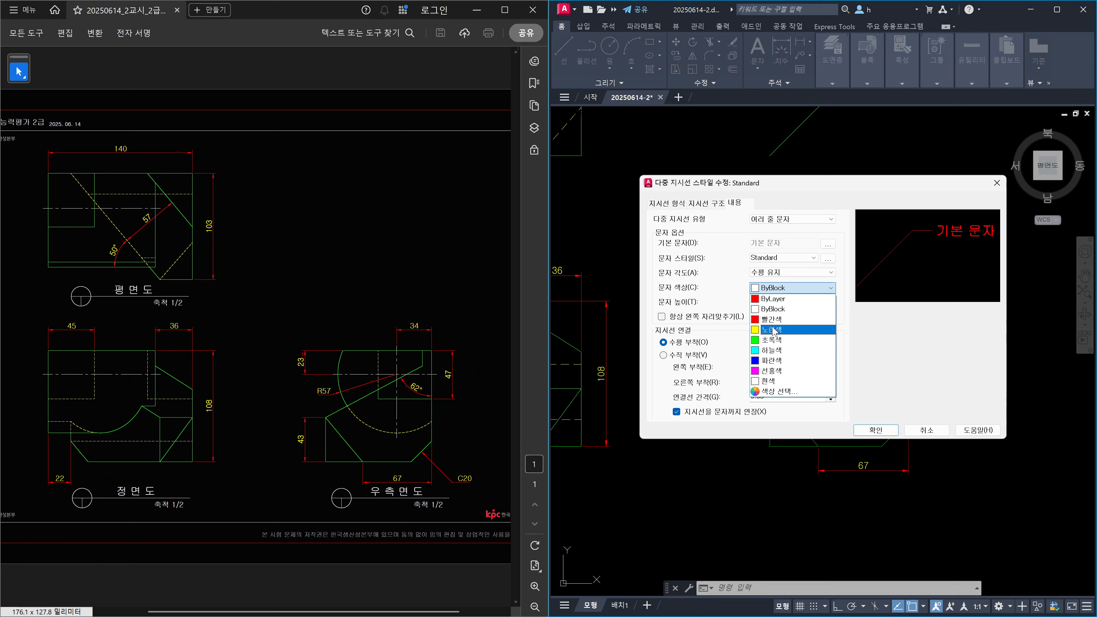
click(773, 327)
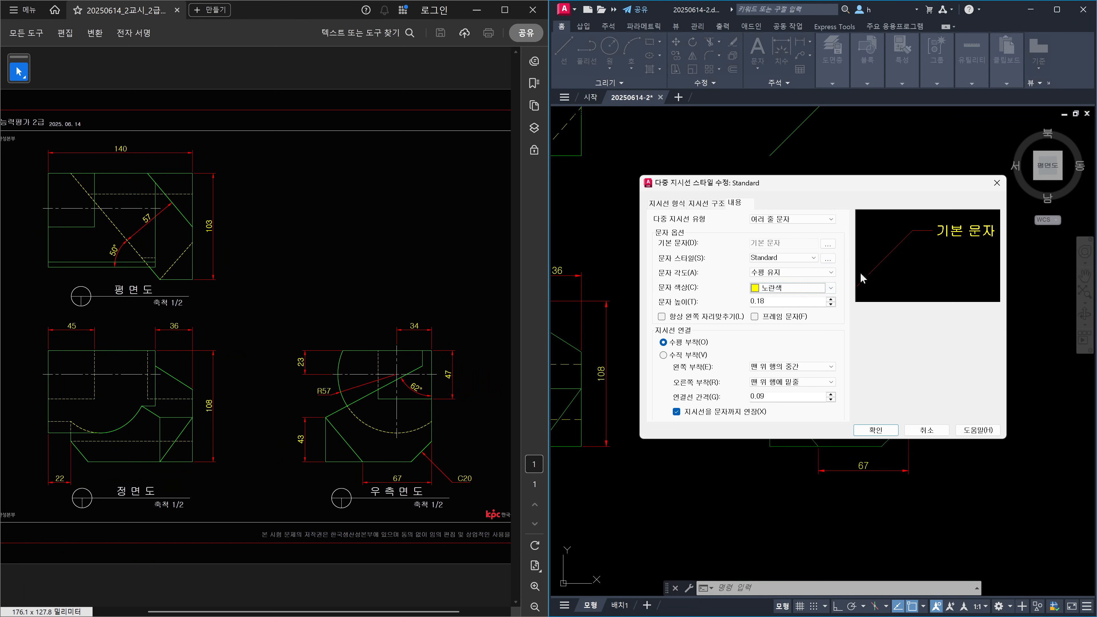
drag(771, 302, 703, 303)
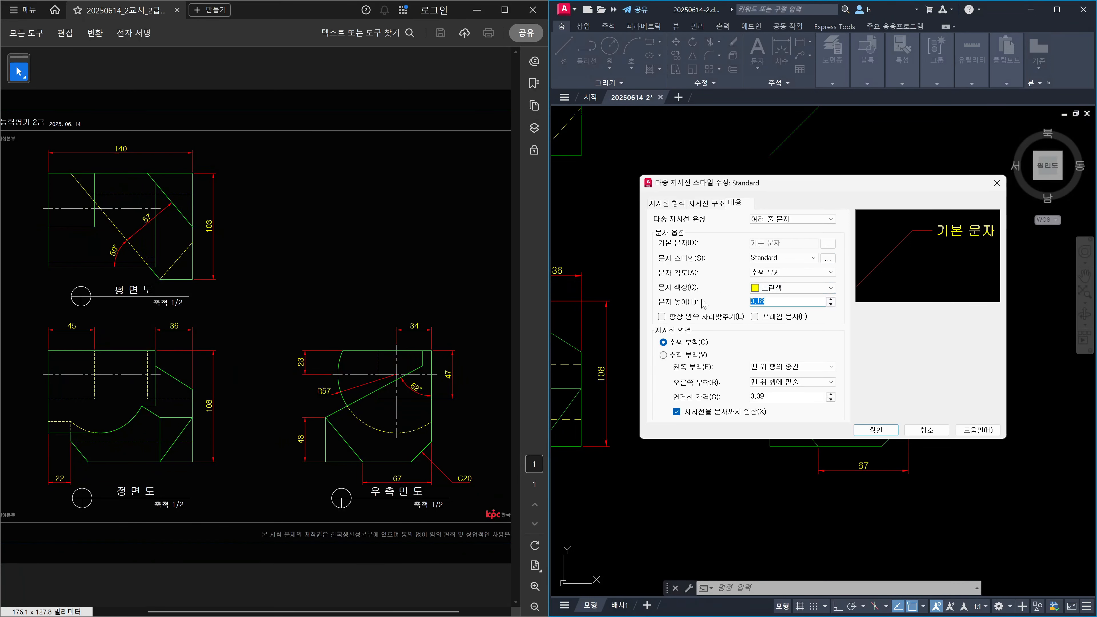
text(2.5)
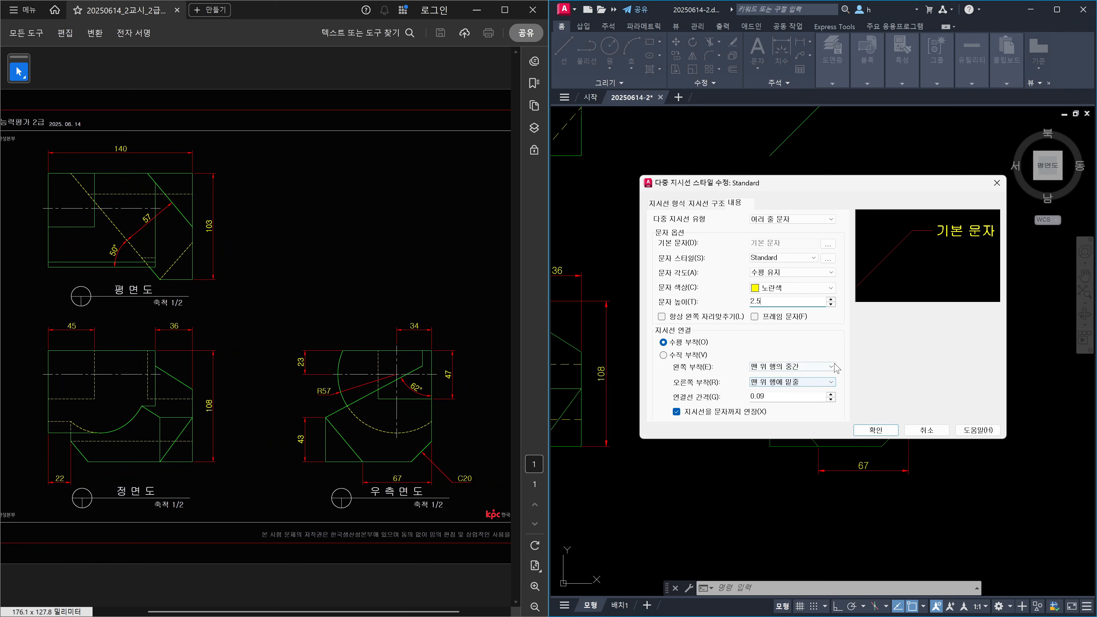
Set both left and right leader attachments to underline the bottom line (맨 아래 행에 밑줄), change the landing gap, and save the multileader style
click(816, 367)
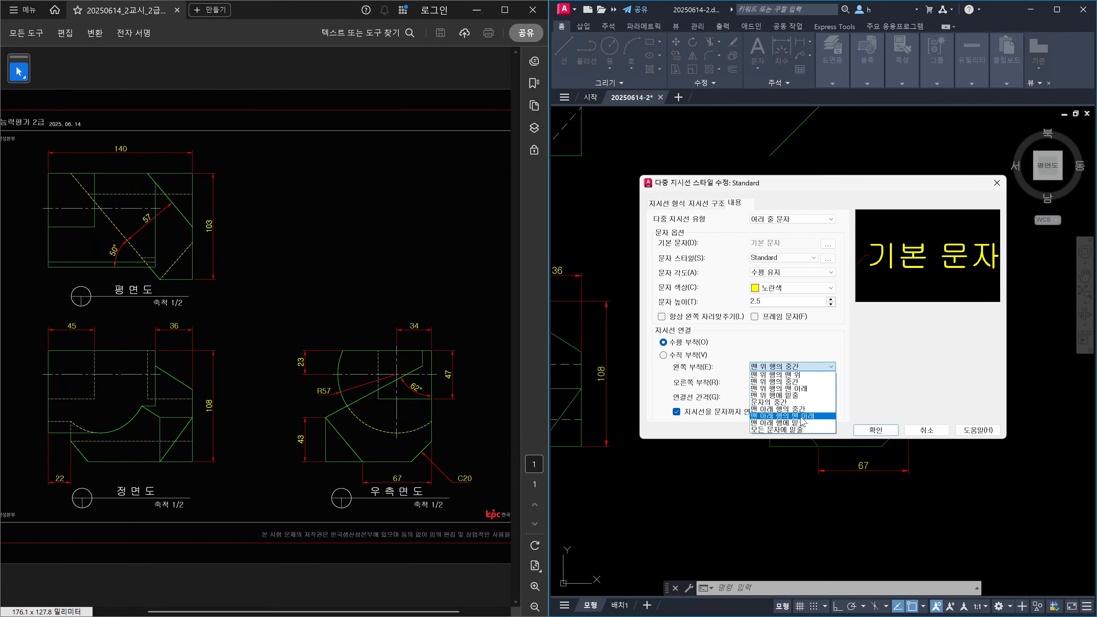
click(791, 425)
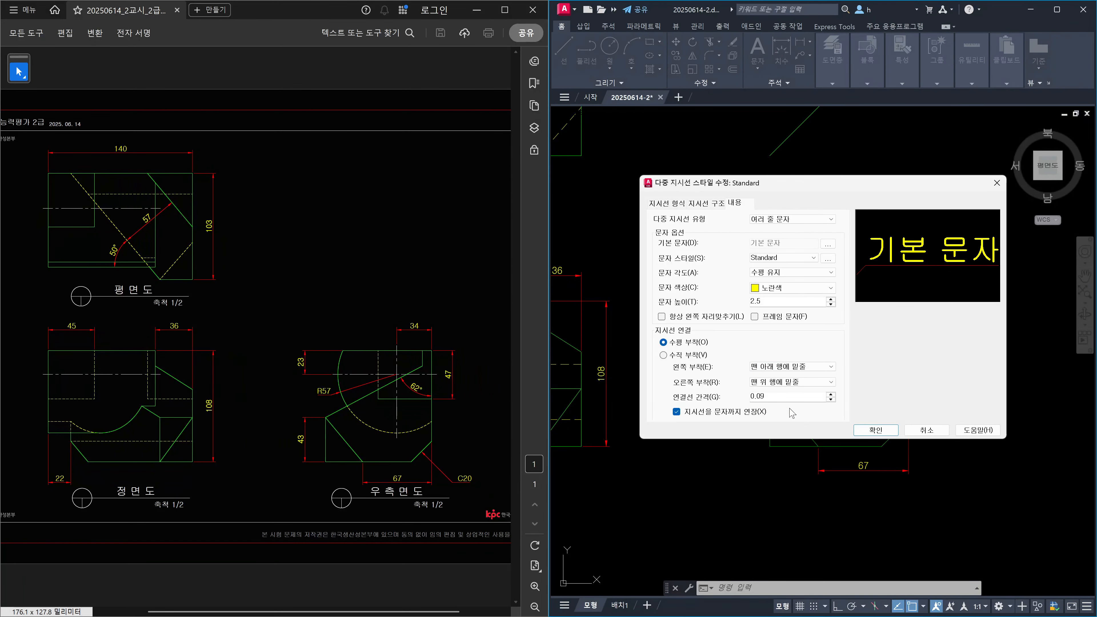
click(818, 381)
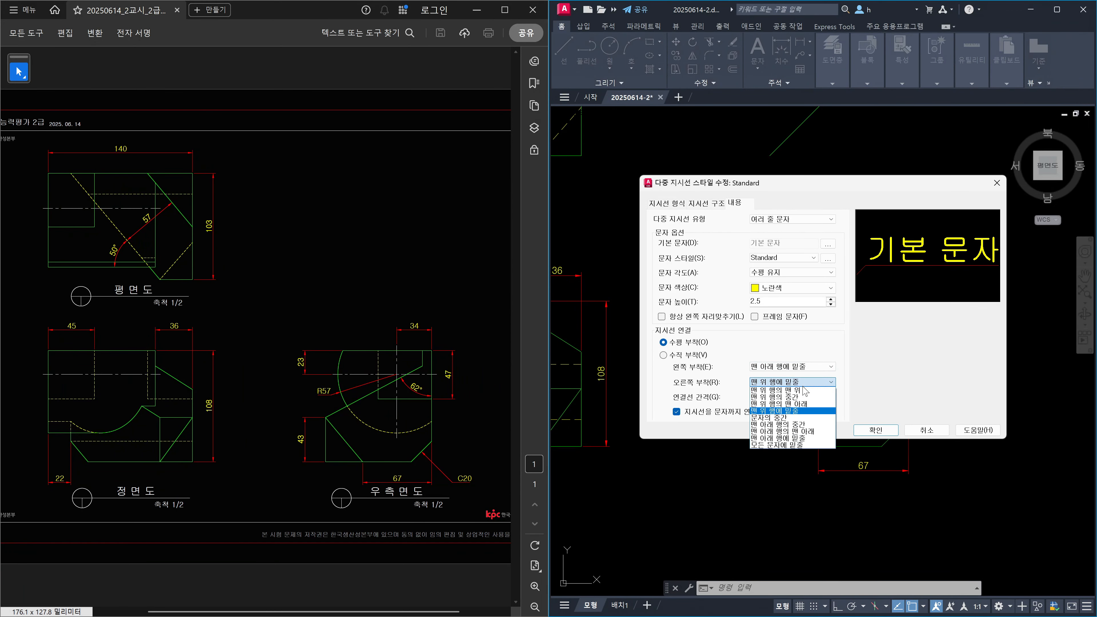
click(803, 439)
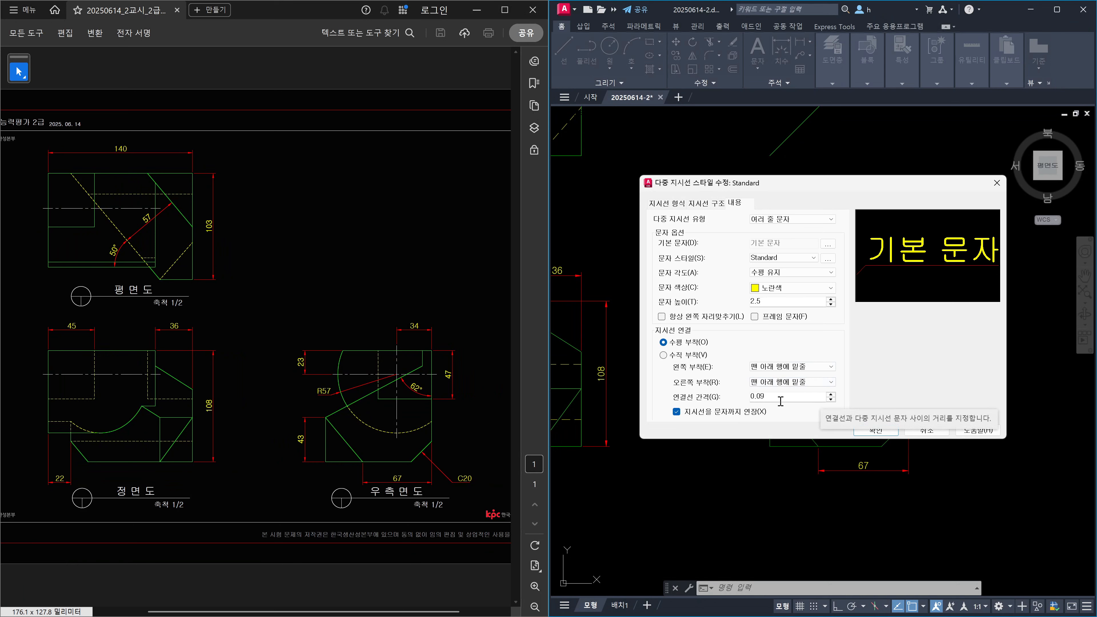
drag(774, 397, 707, 398)
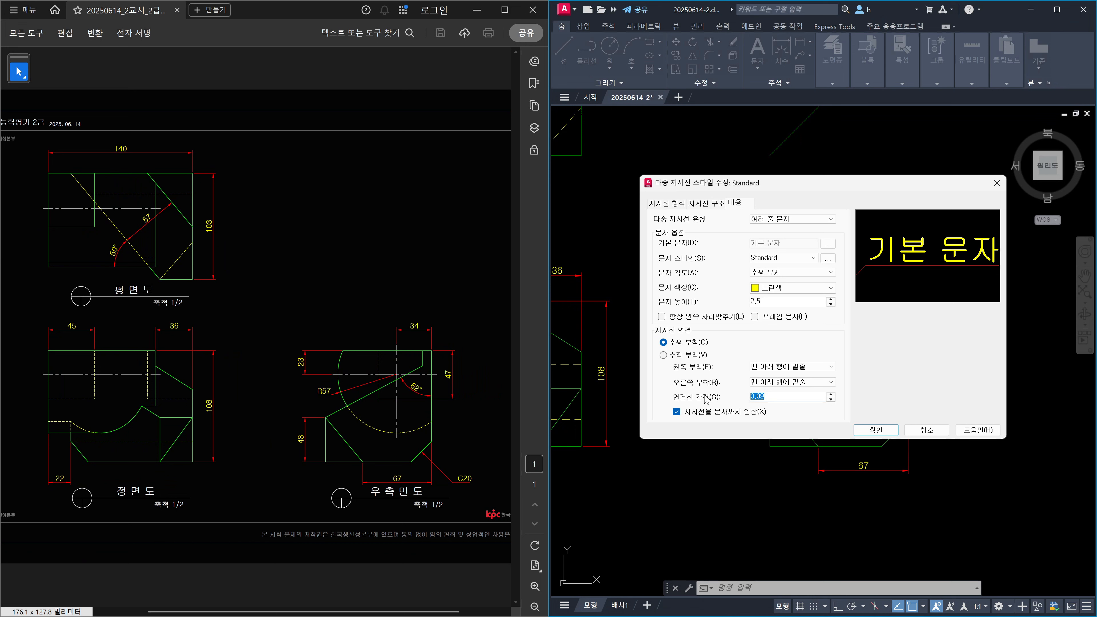
text(0.)
click(876, 431)
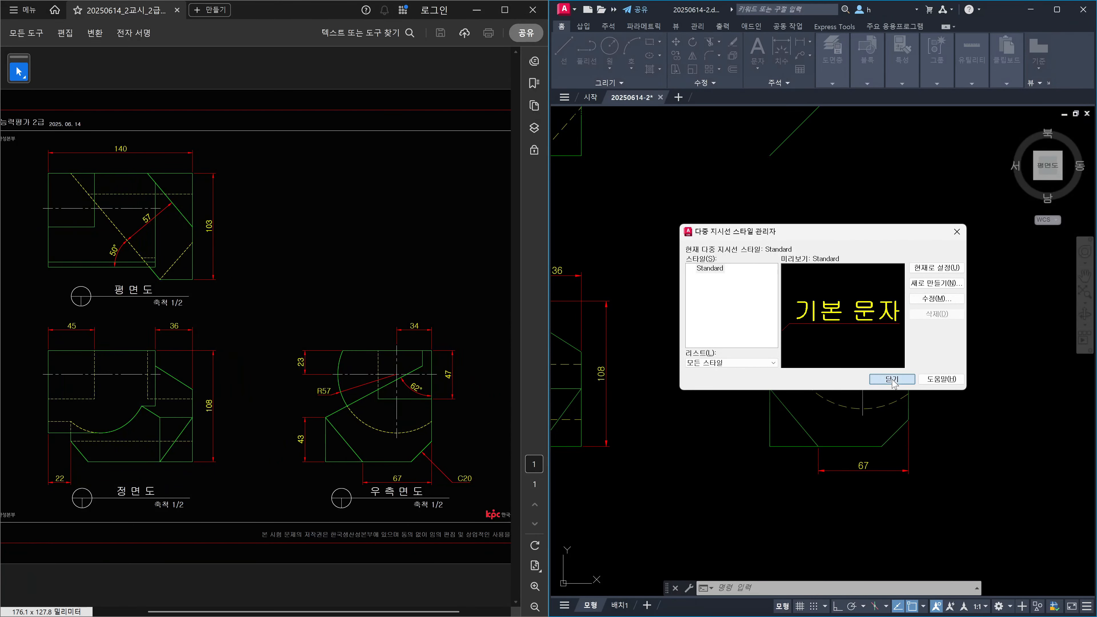
click(893, 380)
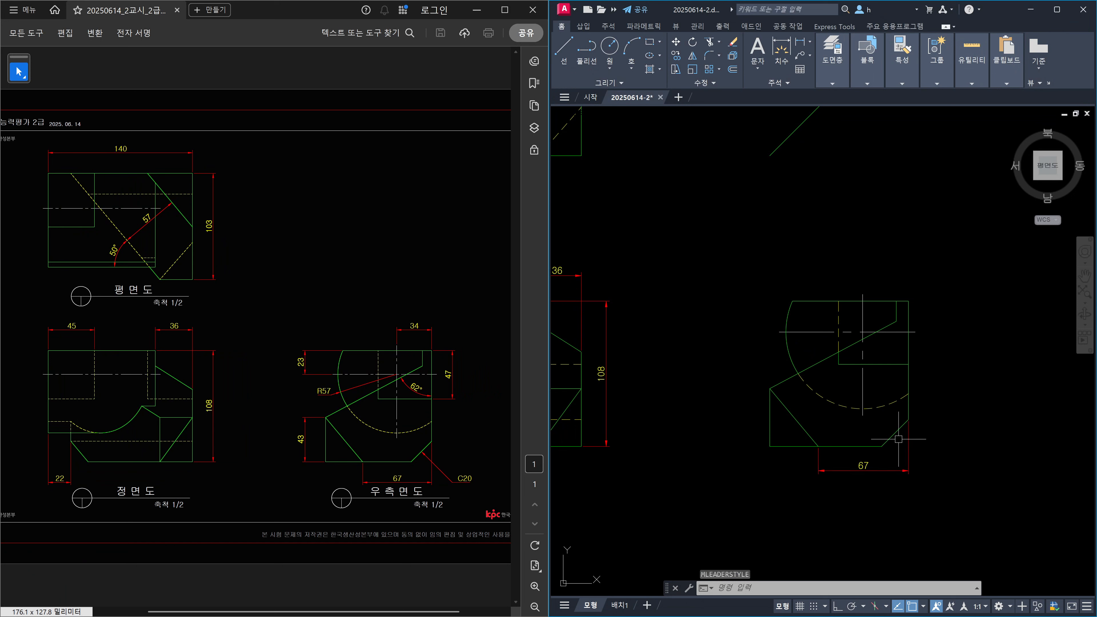
text(le)
key(Return)
scroll(899, 439, up, 4)
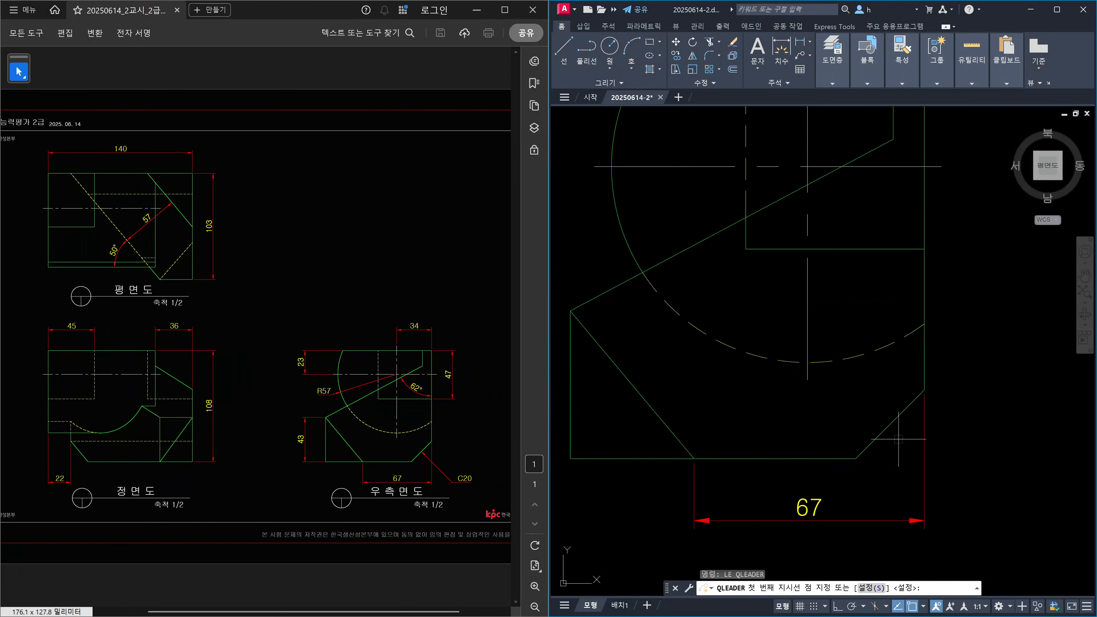
click(891, 426)
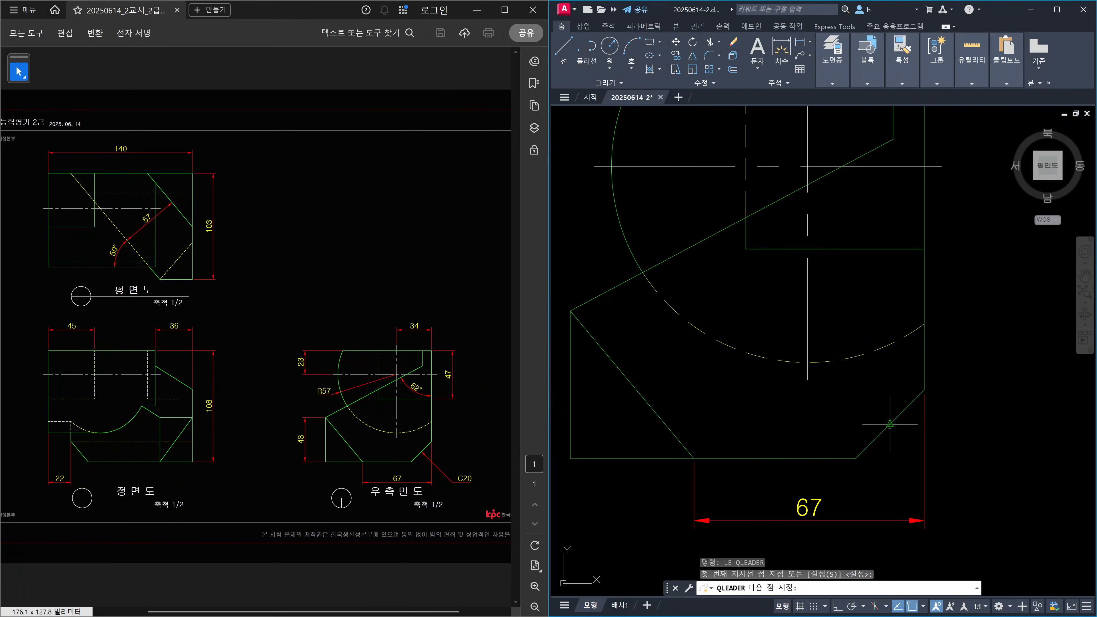
click(980, 519)
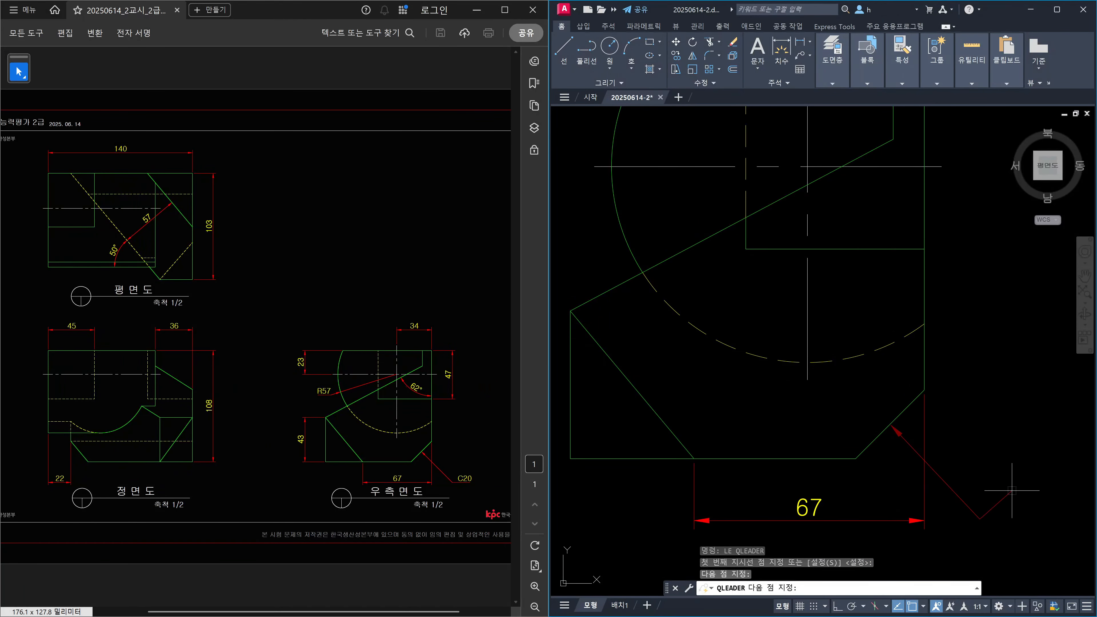
key(Escape)
key(Escape)
click(960, 500)
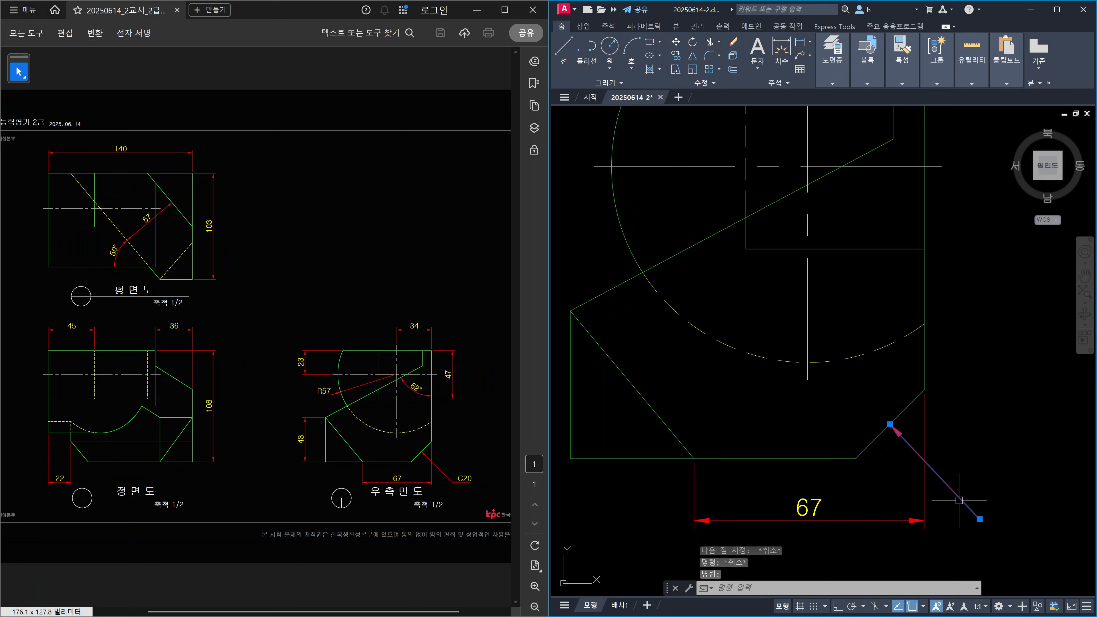
key(Delete)
Draw a multileader (MLEADER) from the side view's chamfer midpoint to the lower right with the text C20
text(mld)
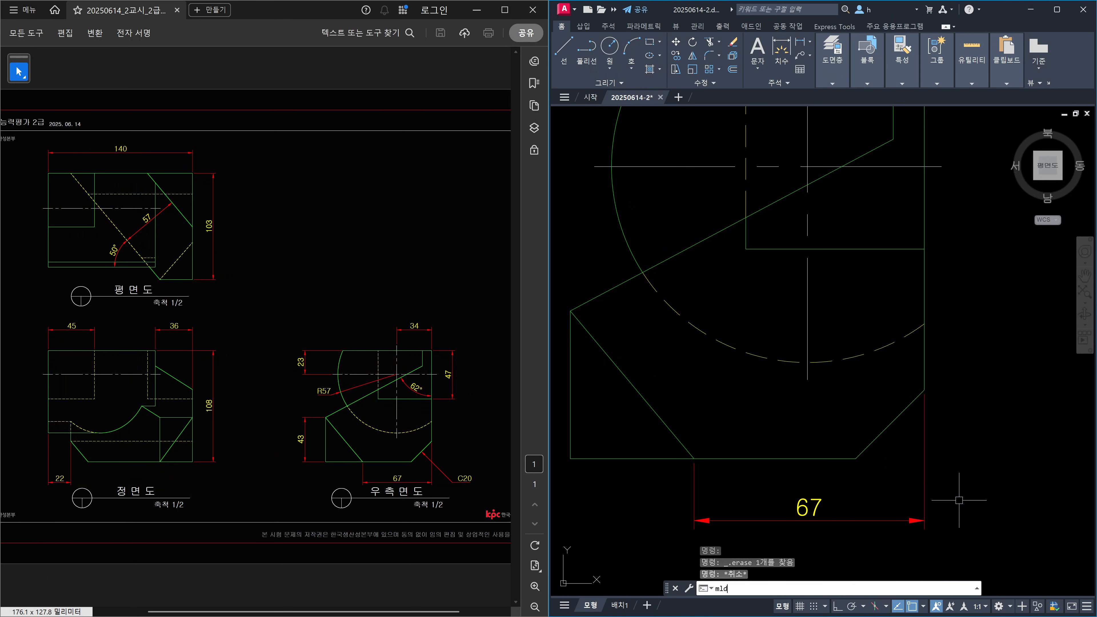
key(Return)
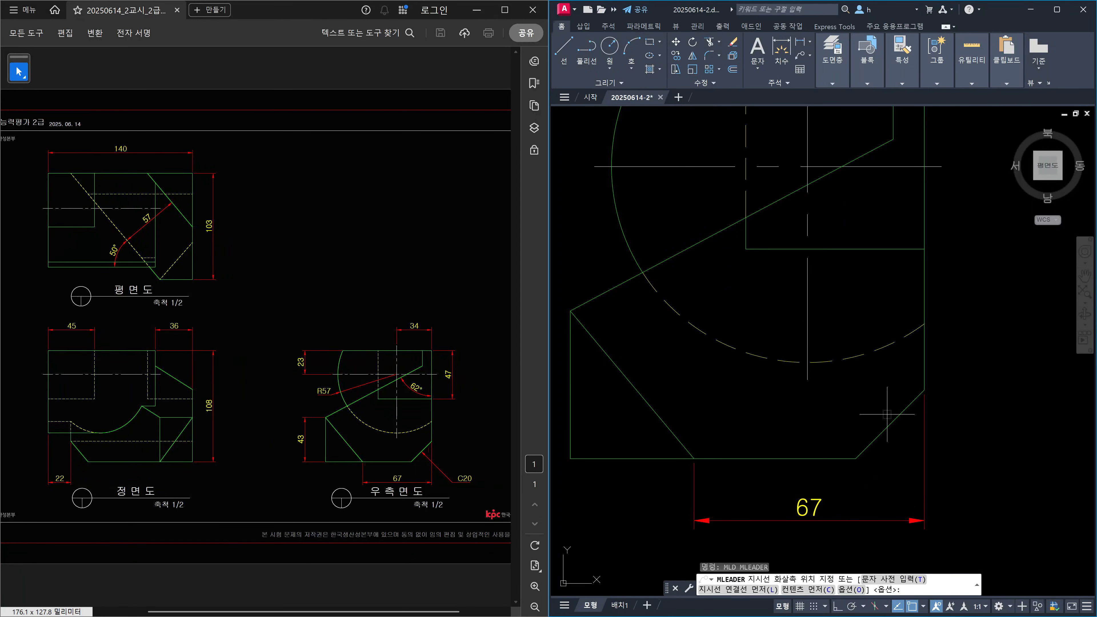
click(892, 426)
scroll(942, 483, down, 2)
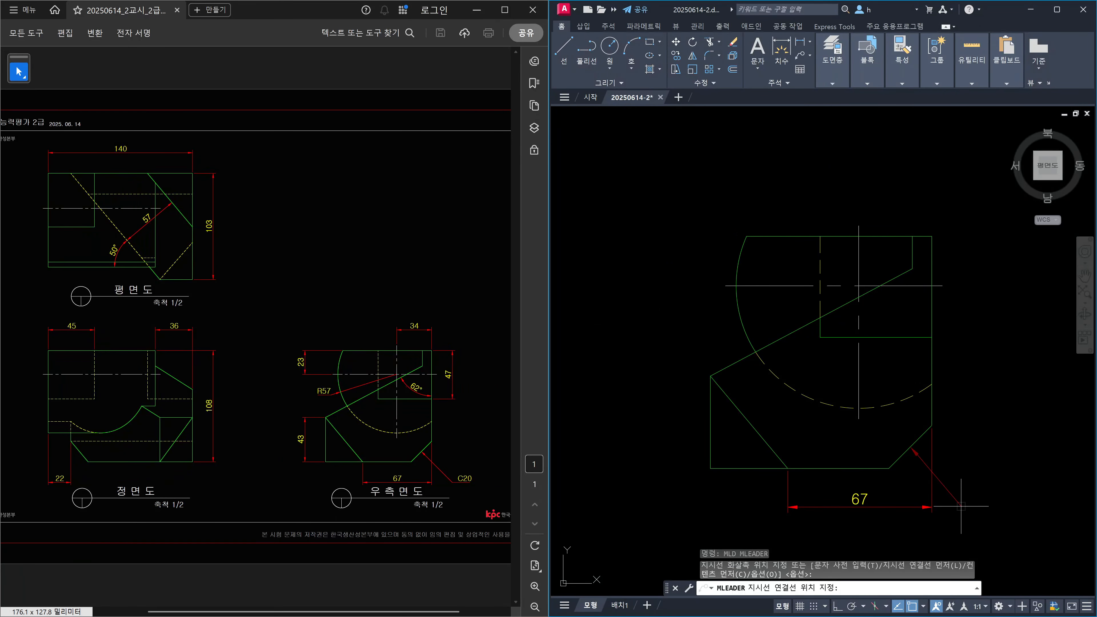
click(961, 506)
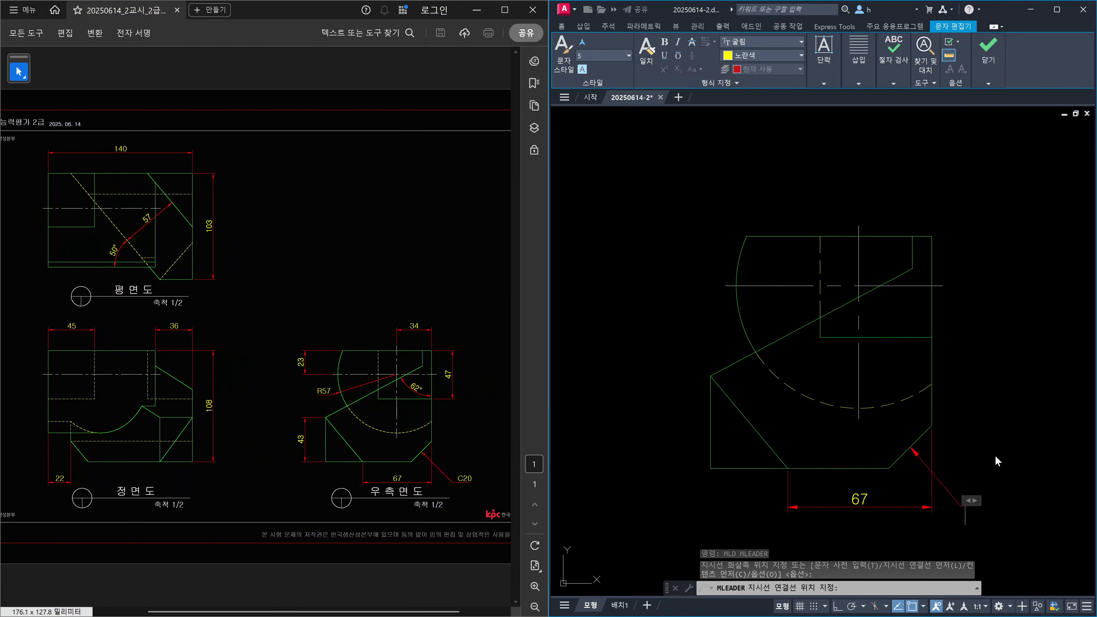
text(C20)
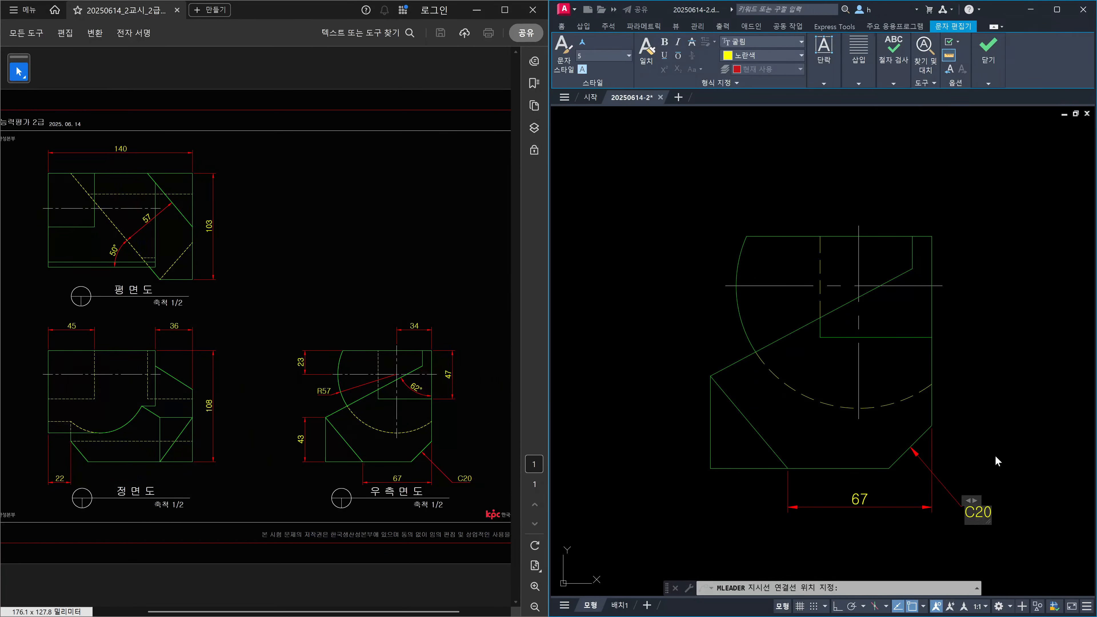
click(997, 462)
key(Escape)
Examine the C20 multileader's arrowhead, underlined text and grips beside the side view's 67 dimension
scroll(949, 552, up, 5)
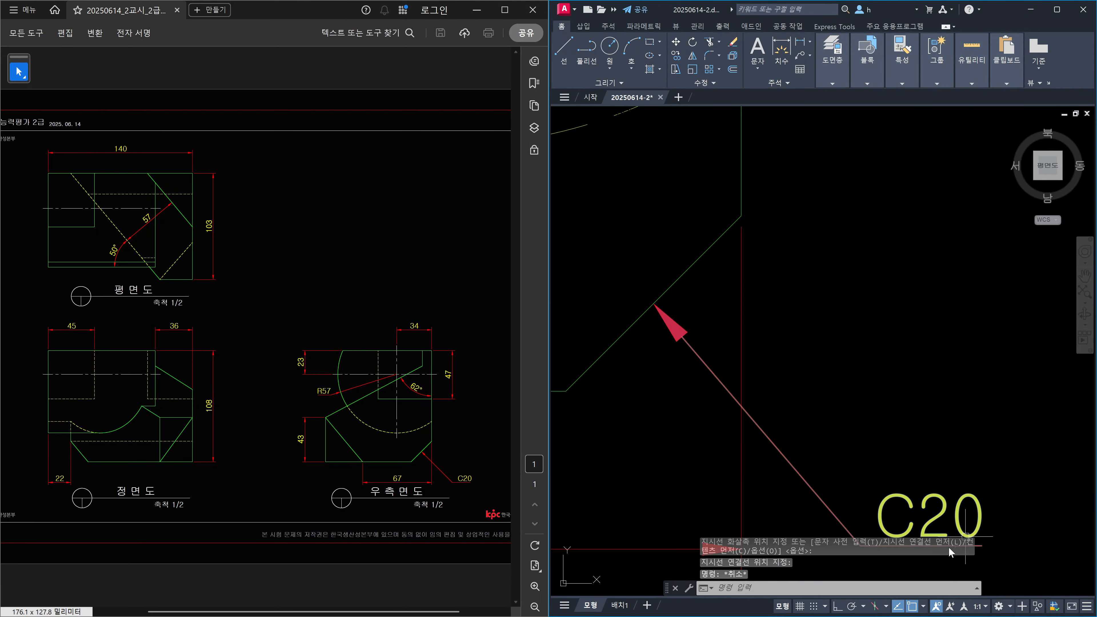
middle_drag(949, 552, 929, 426)
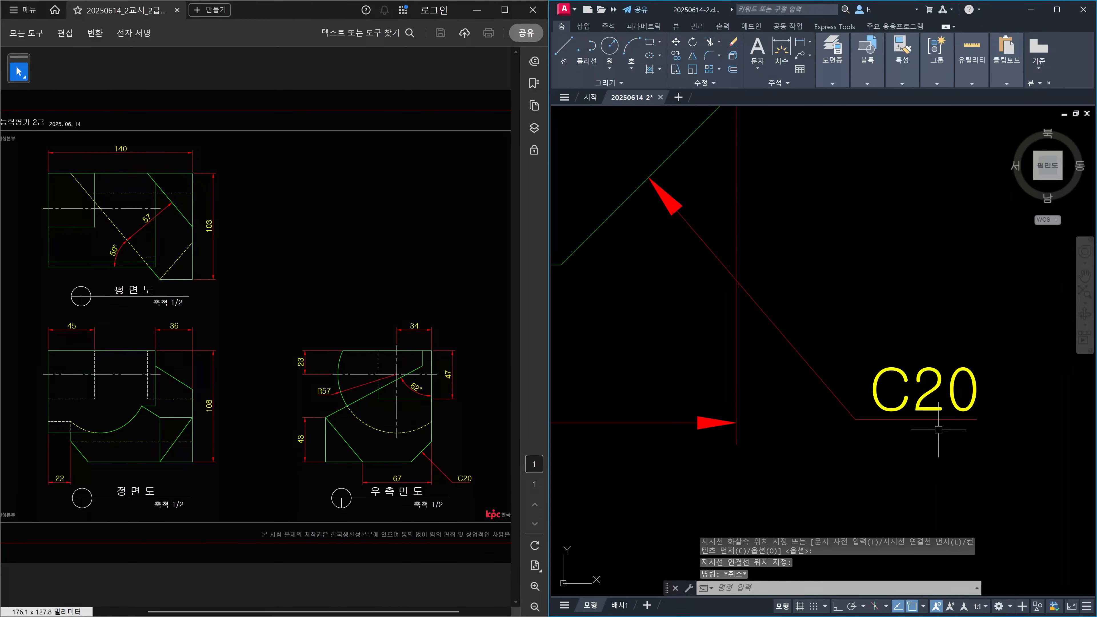
scroll(938, 430, down, 3)
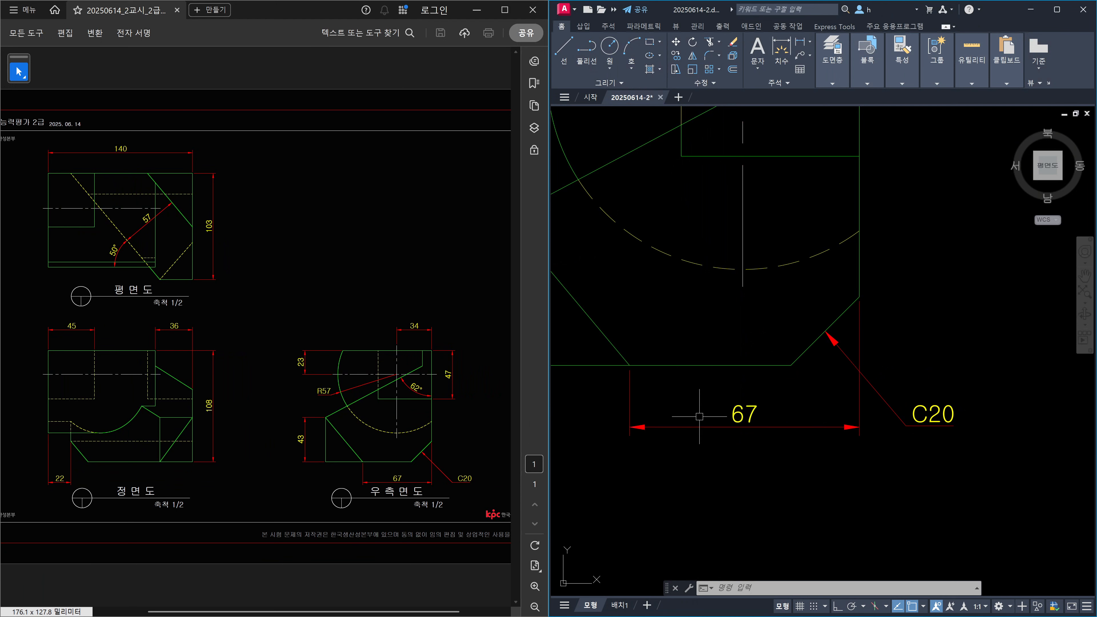
scroll(824, 424, up, 2)
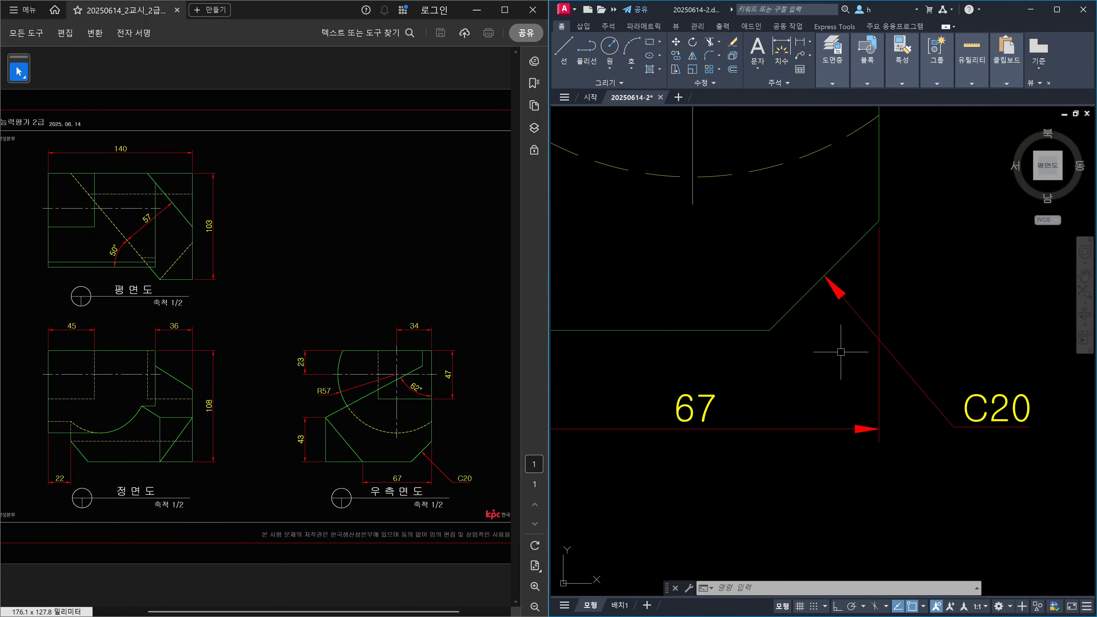
scroll(900, 410, down, 4)
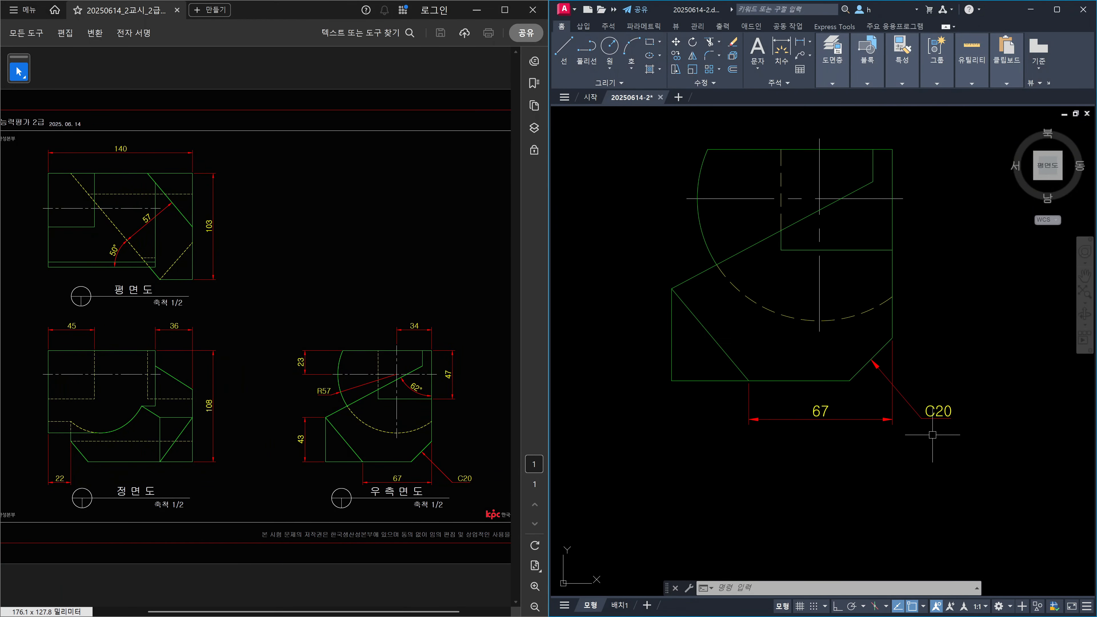
click(970, 448)
click(931, 400)
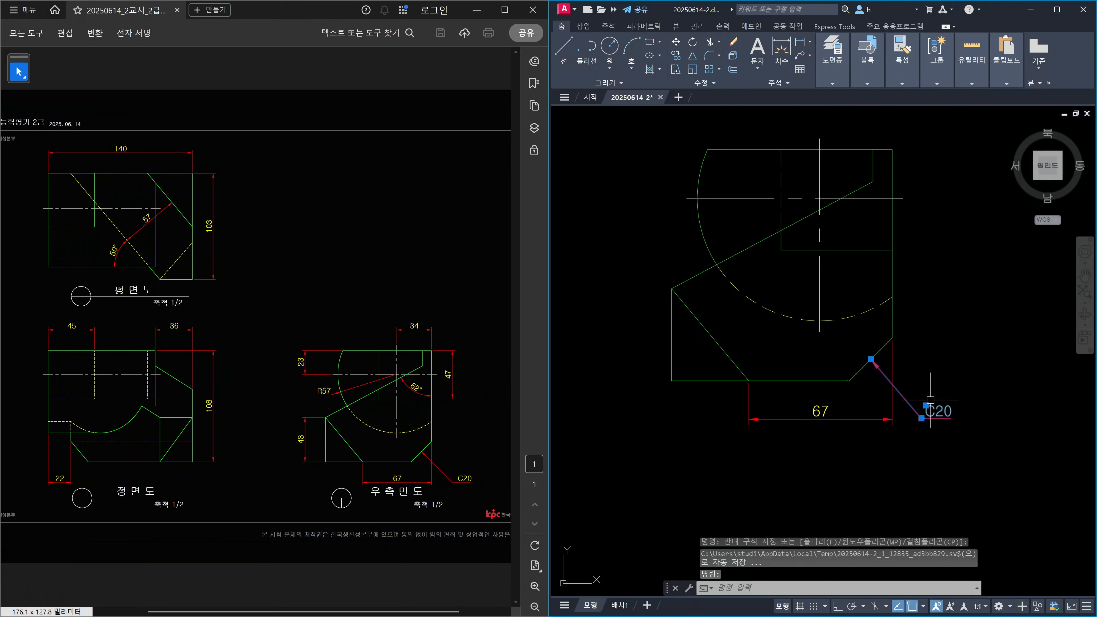
click(961, 438)
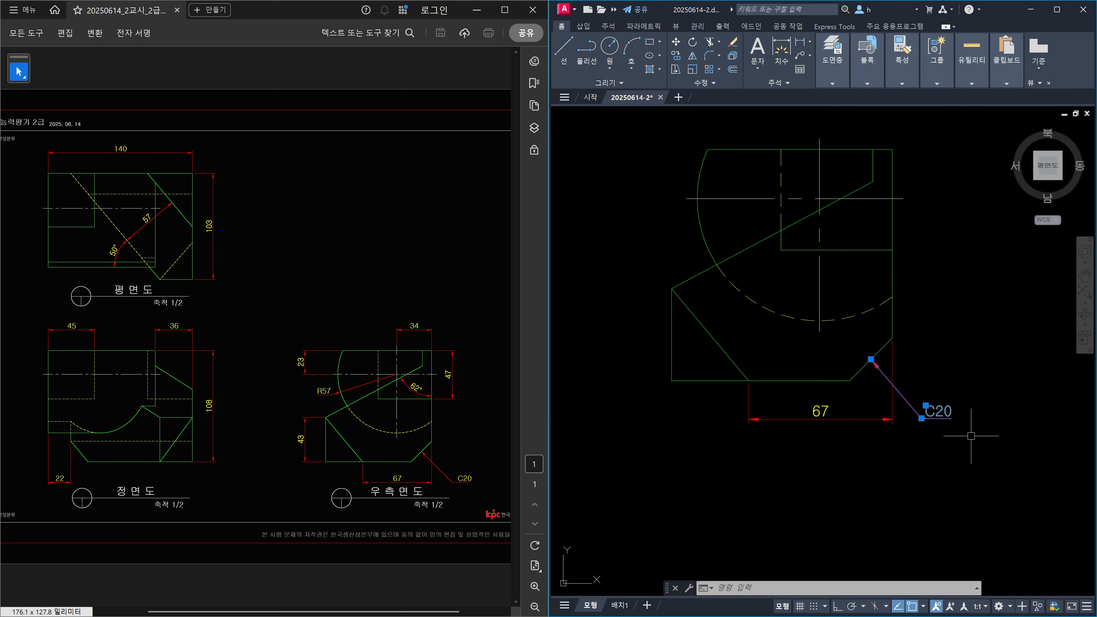
click(986, 448)
key(Escape)
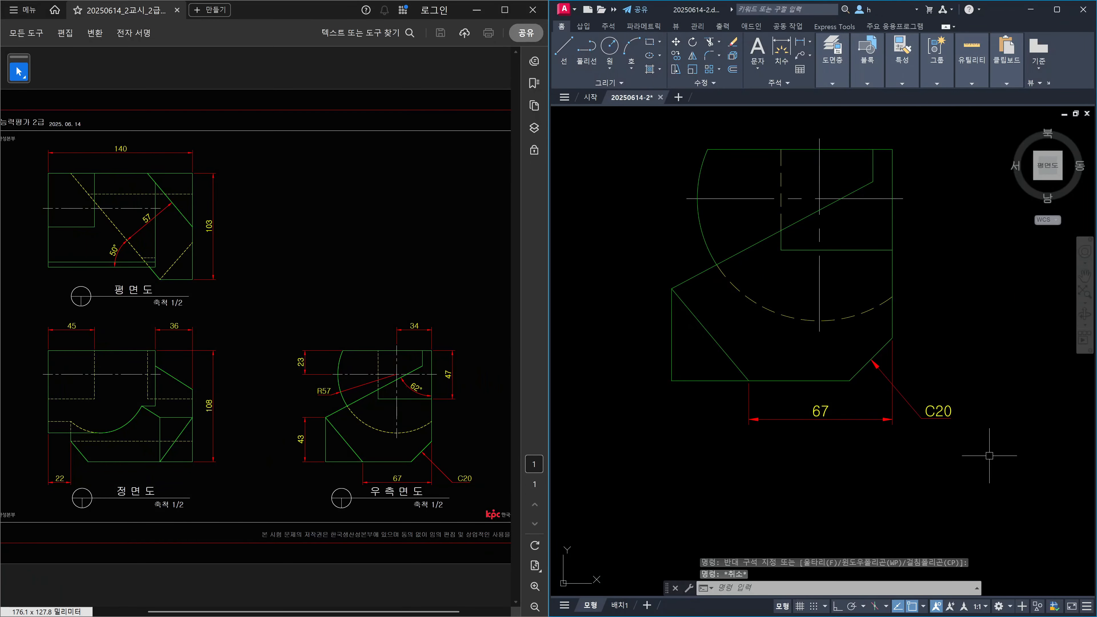
click(983, 446)
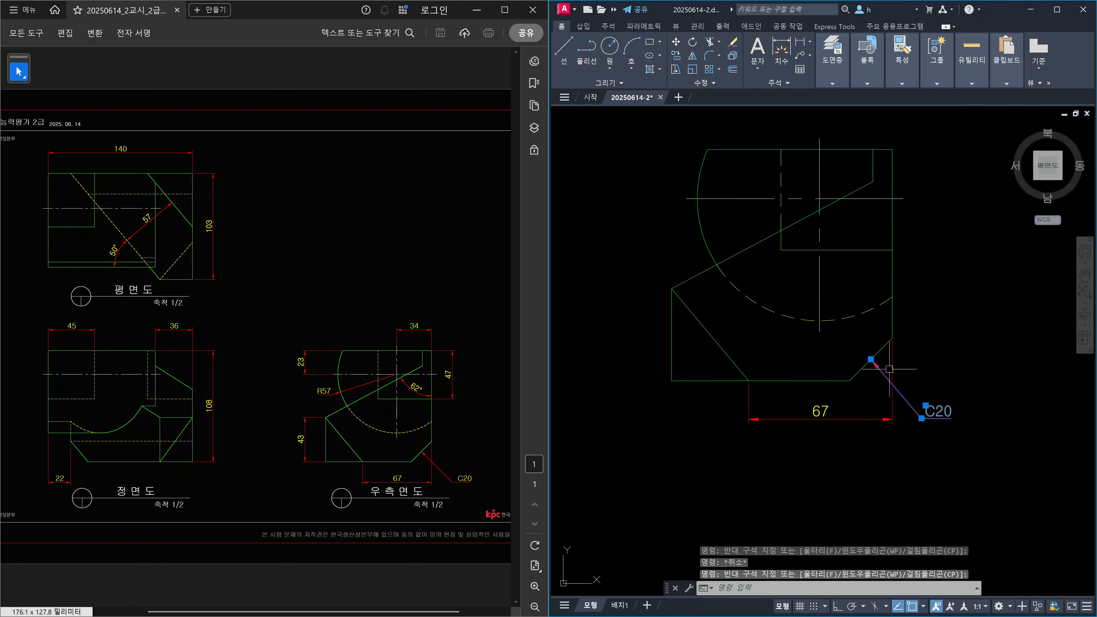
Erase the C20 multileader from the side view's chamfer
key(Escape)
click(970, 436)
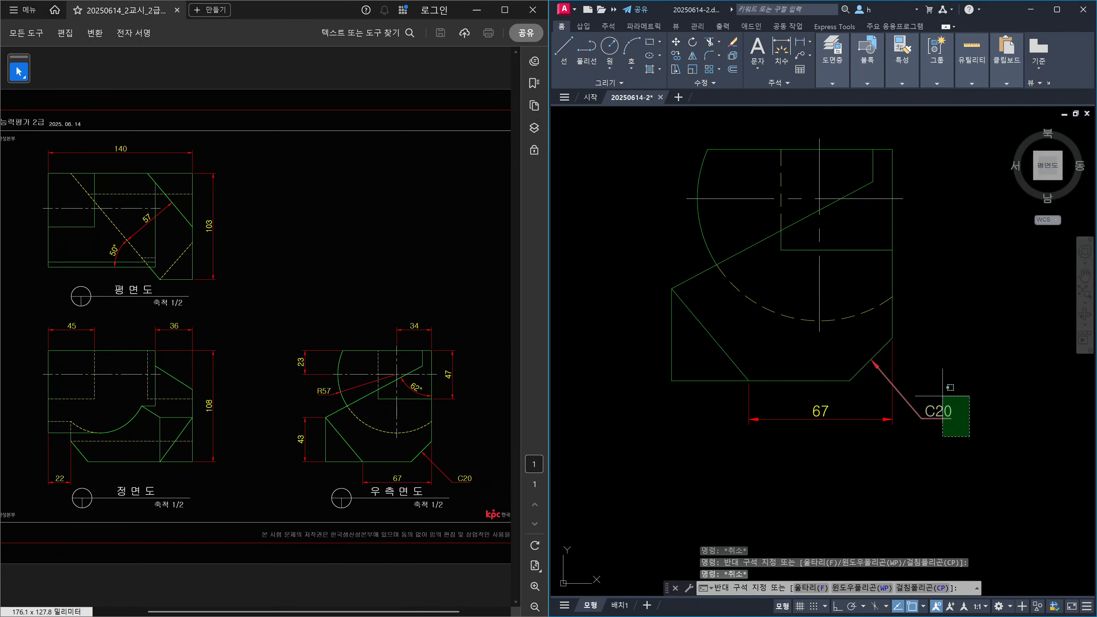
click(942, 396)
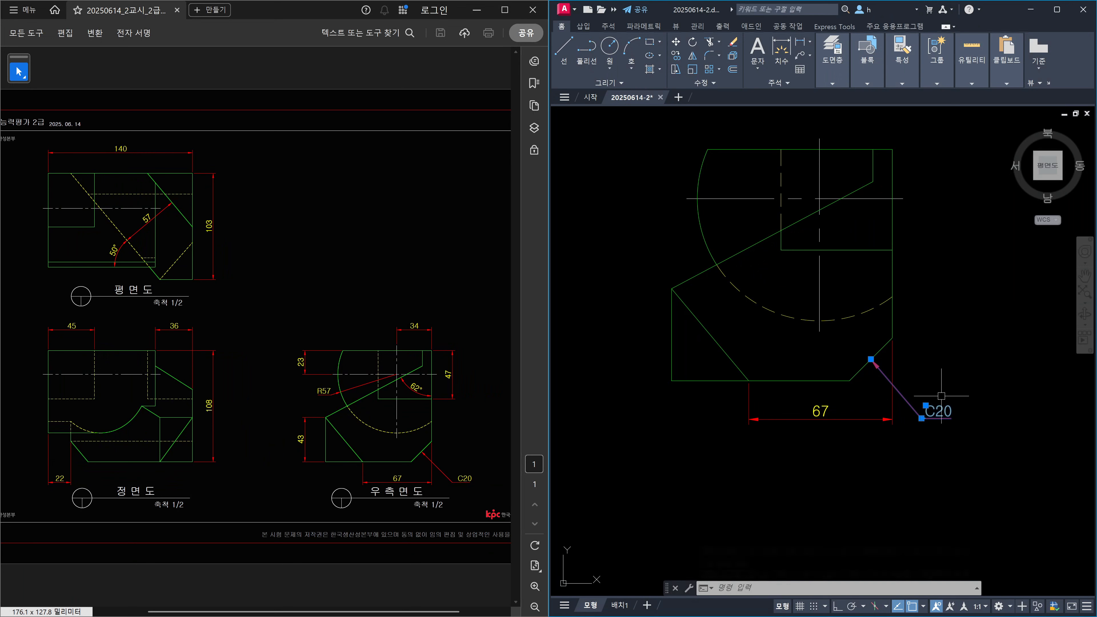
key(Delete)
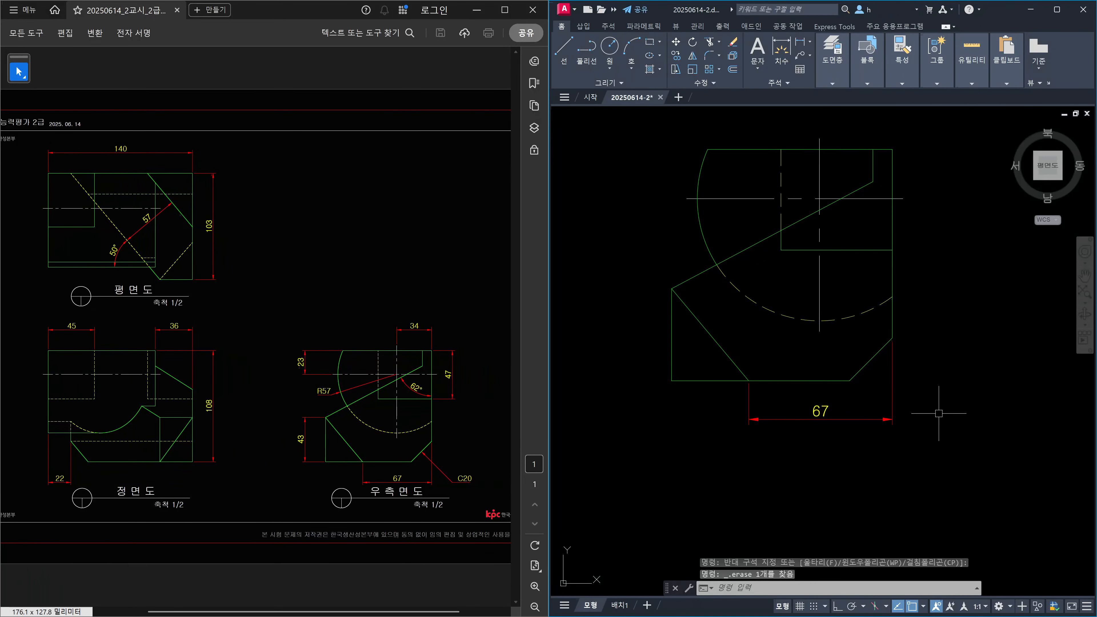
Undo back through the multileader, its style changes and the earlier erasures to restore the first C20 leader with its separate text
key(ctrl+z)
key(ctrl+z)
key(ctrl+z)
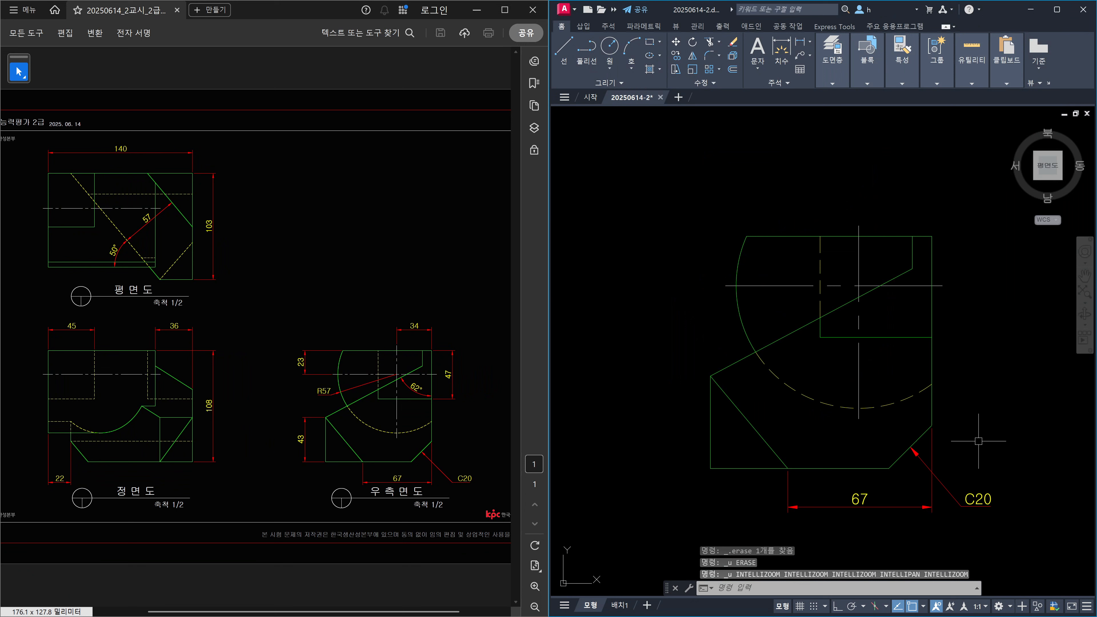
key(ctrl+z)
key(ctrl+z)
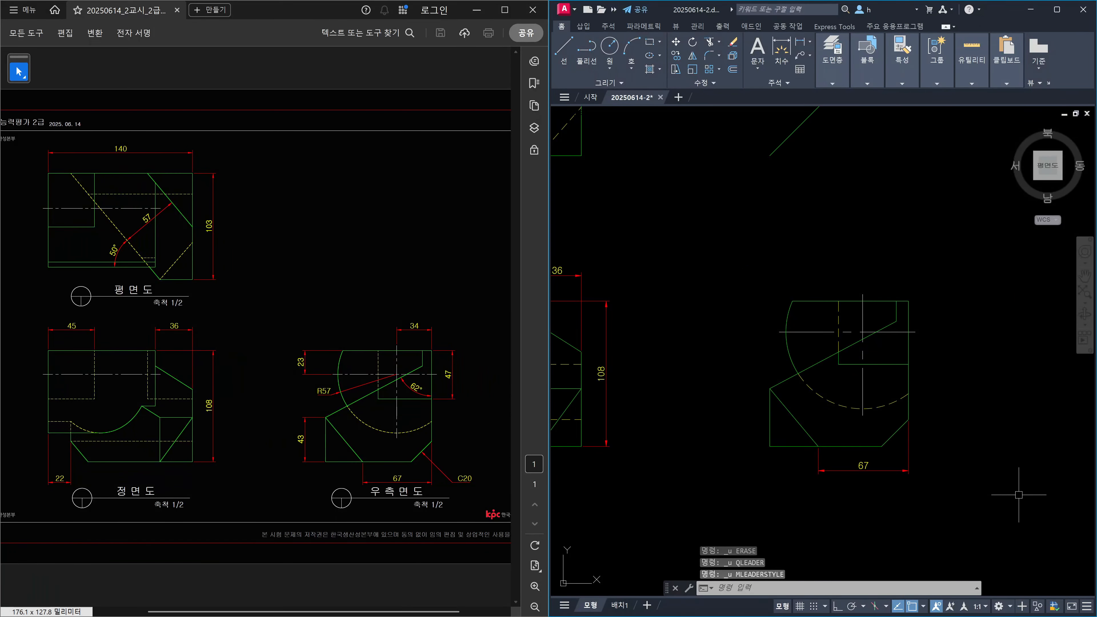
key(ctrl+z)
key(ctrl+z)
key(ctrl+z)
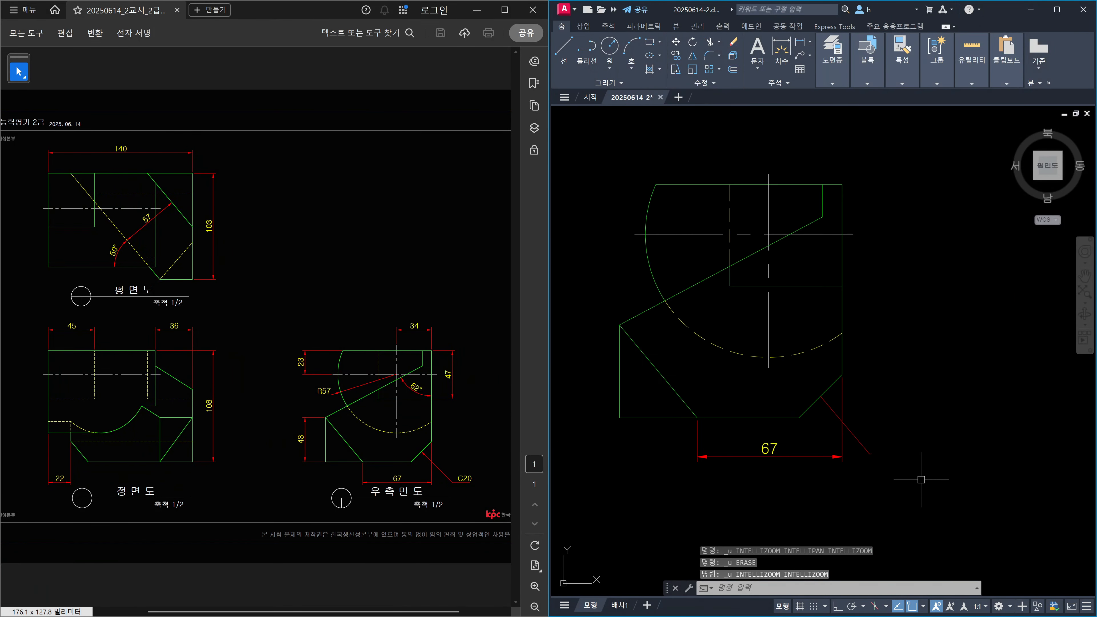
key(ctrl+z)
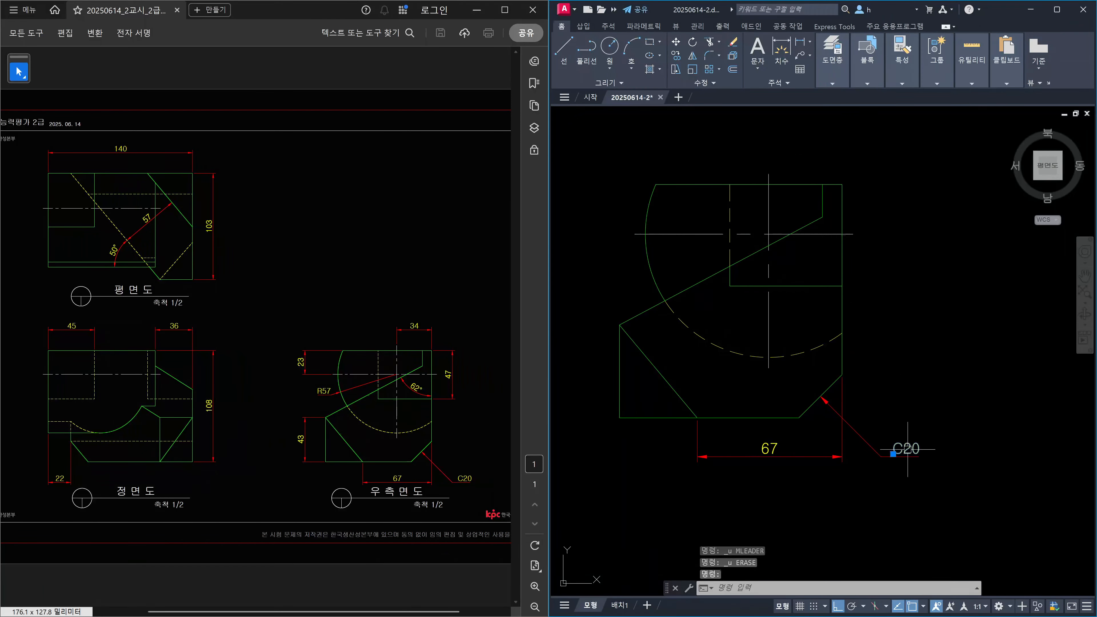
key(Escape)
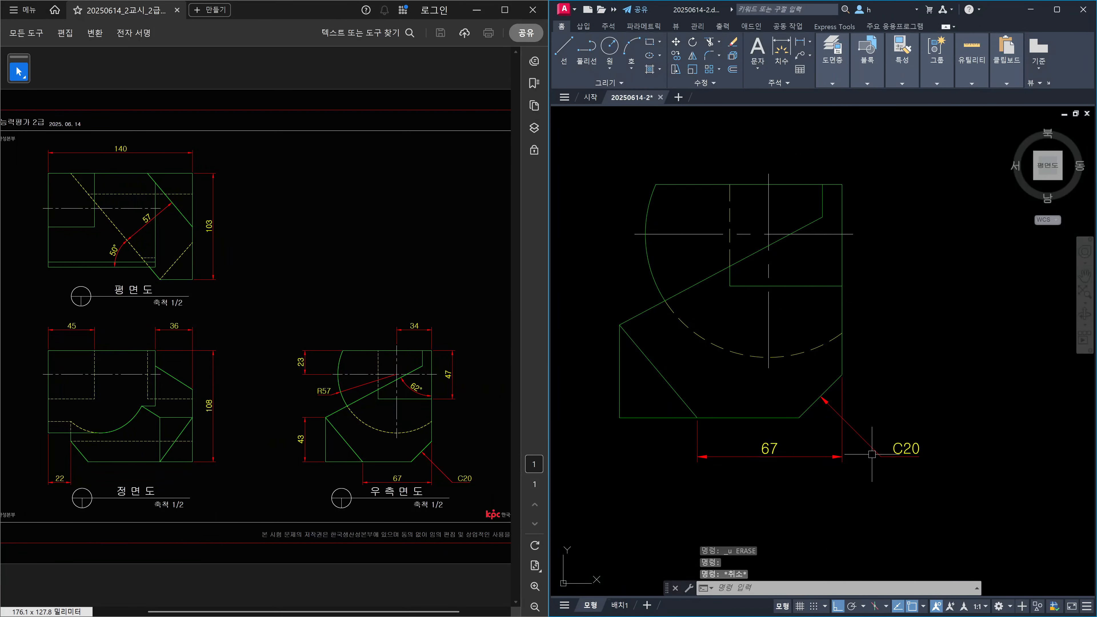
Examine the restored C20 text as a separate object from its leader line
click(905, 449)
key(Escape)
click(913, 449)
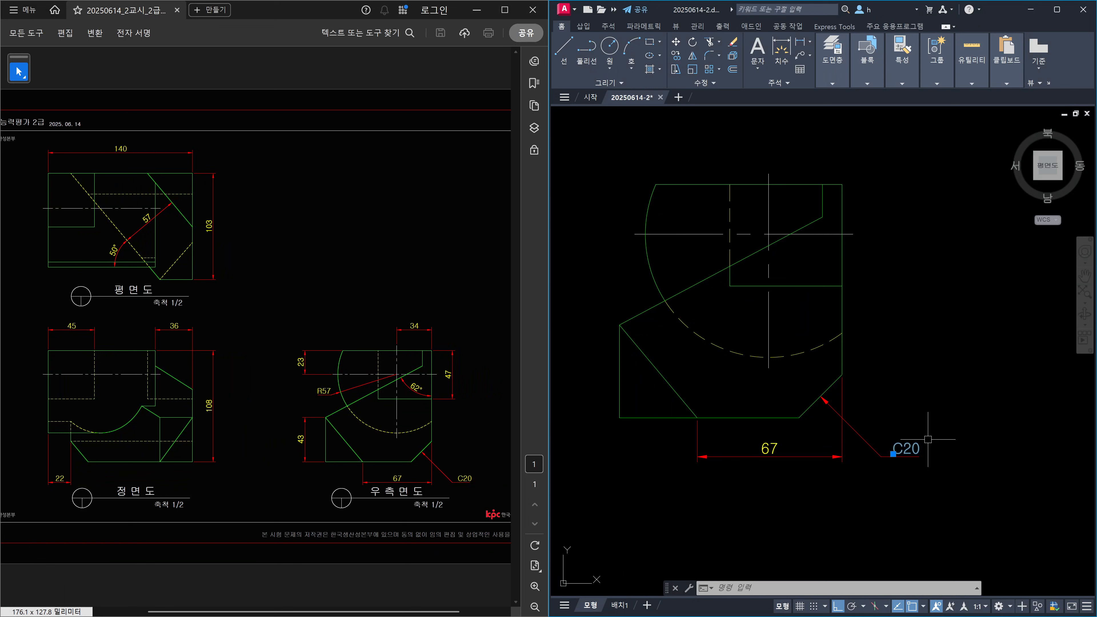
Start a linear dimension (DIMLINEAR) on the short vertical edge at the side view's lower left by selecting that edge
scroll(843, 369, down, 3)
mouse_move(840, 368)
middle_down()
mouse_move(887, 397)
mouse_move(885, 427)
middle_up()
key(Escape)
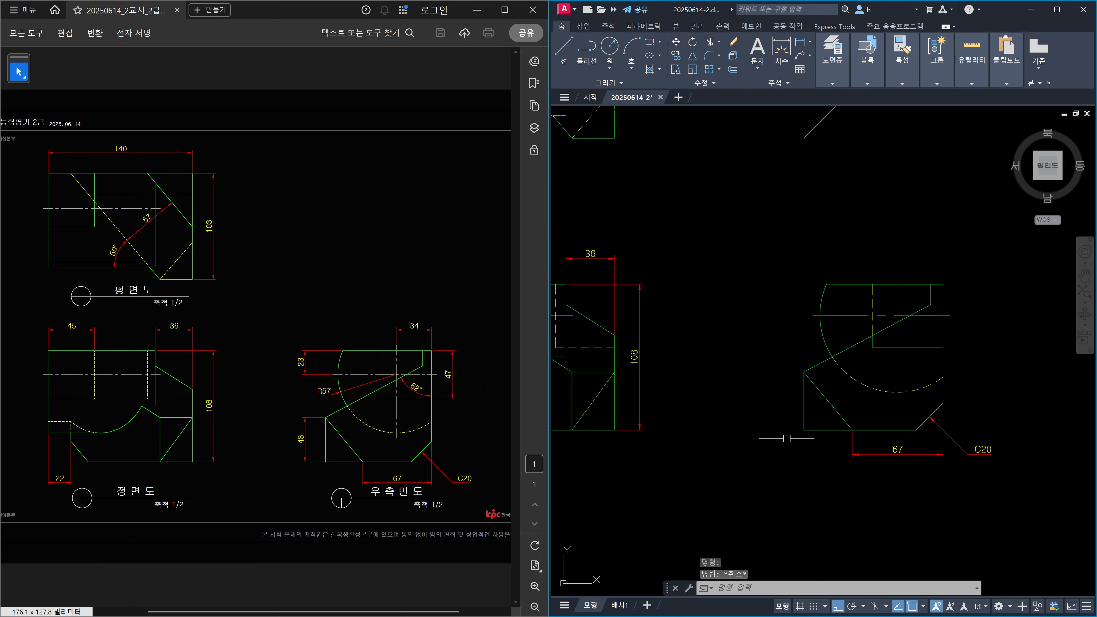
text(DLI)
key(Return)
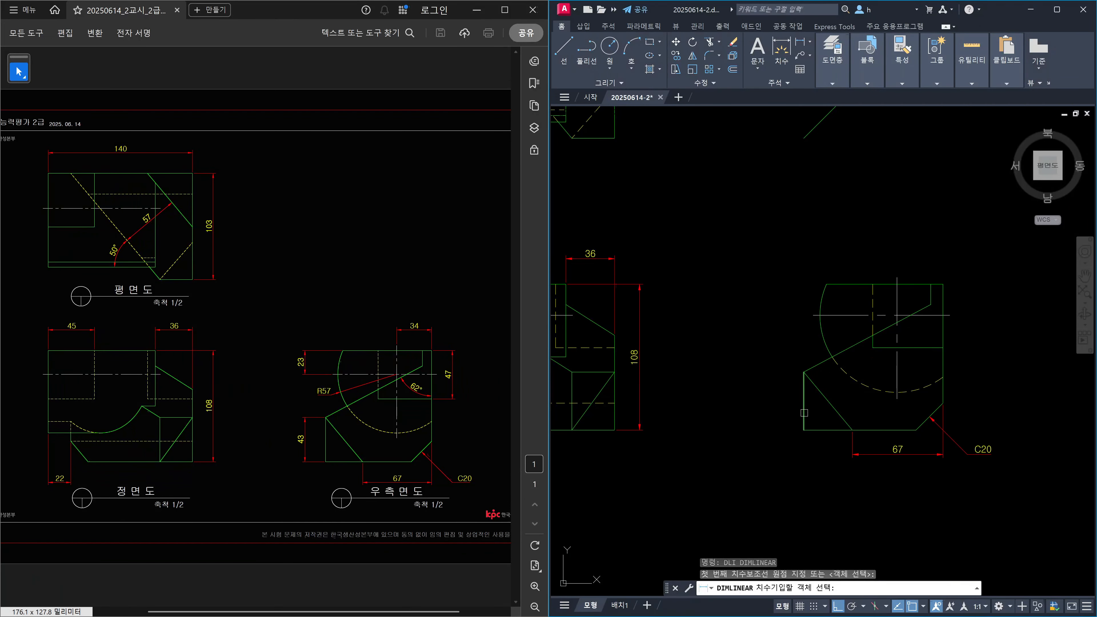
click(806, 408)
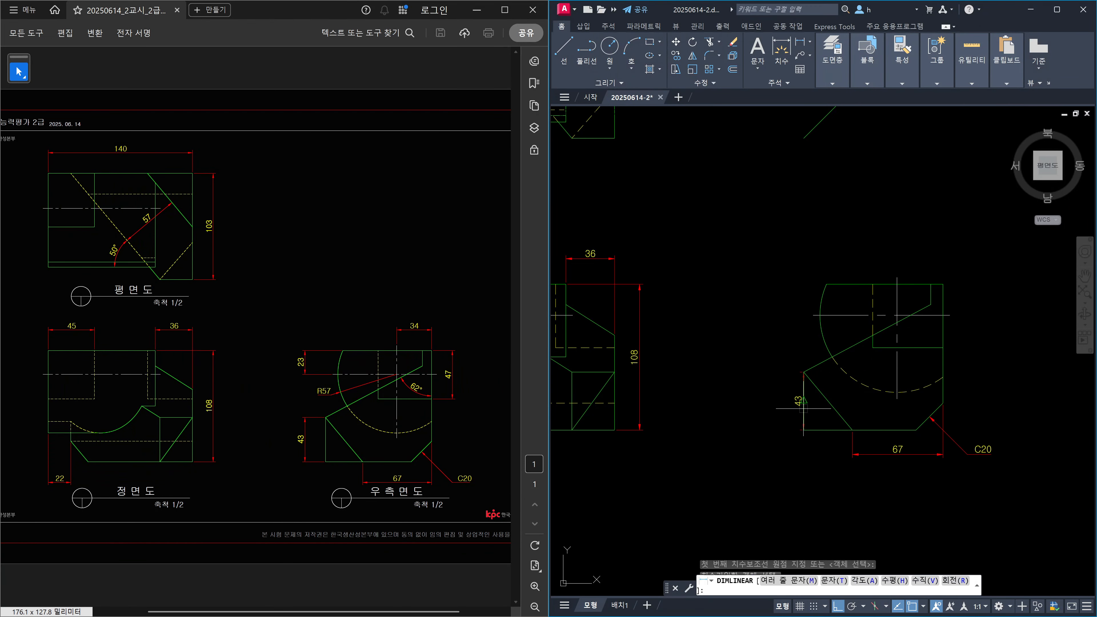
Place the vertical dimension of the right side view's lower-left edge, and dimension from the top edge to the horizontal centre line in line with it
click(778, 411)
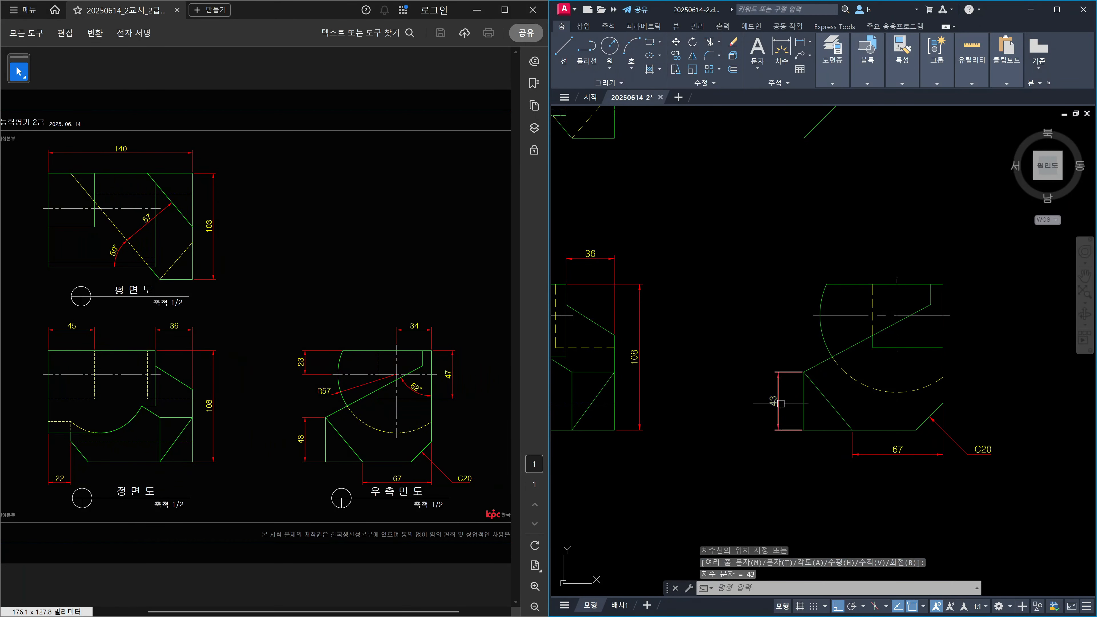
key(Return)
click(826, 284)
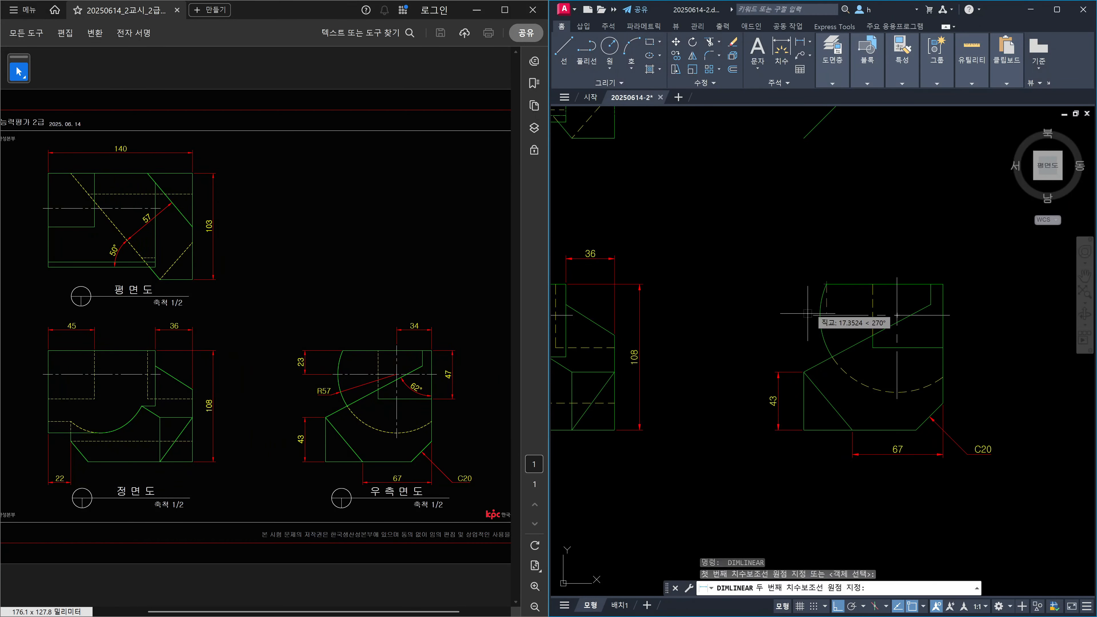
click(814, 315)
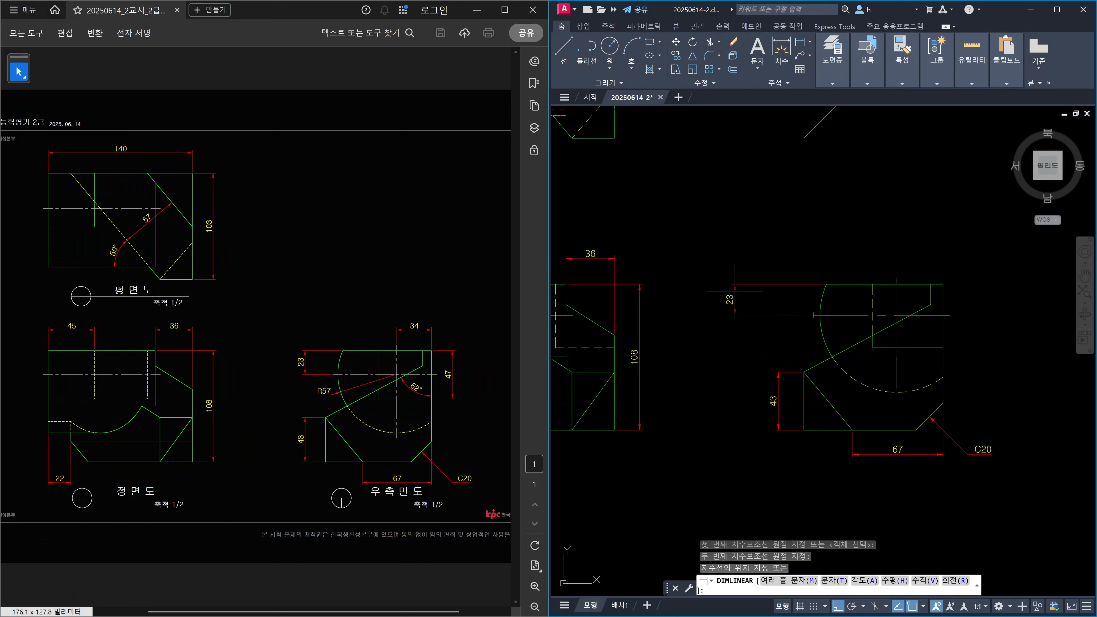
click(778, 391)
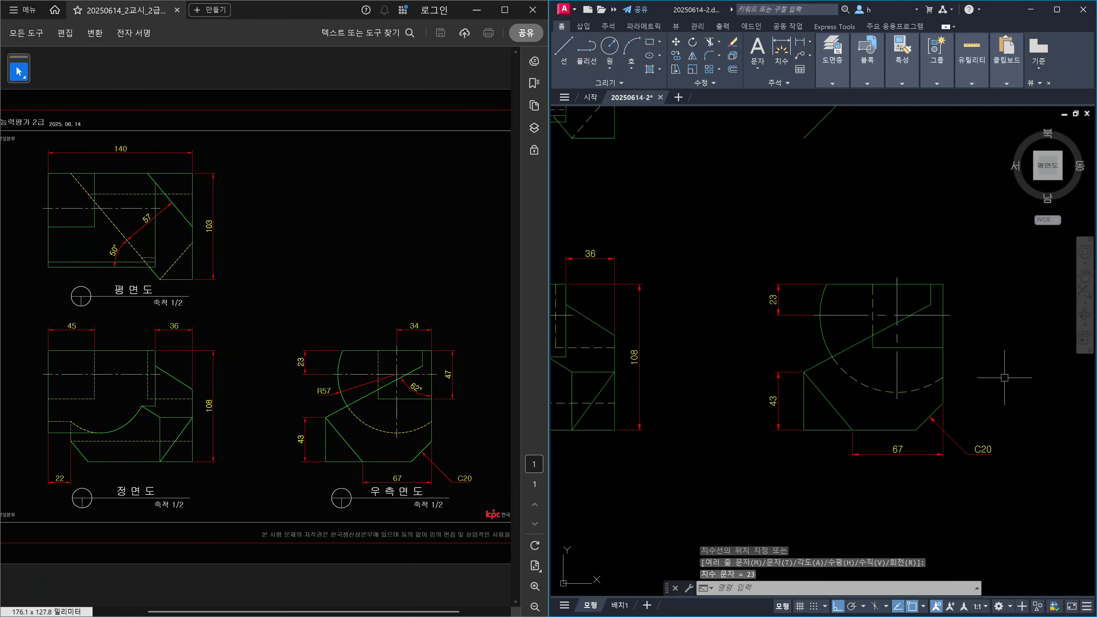
Dimension the vertical distance from the right side view's top-right corner to the inner recess's bottom edge, placed outside the right edge
text(dli)
key(Return)
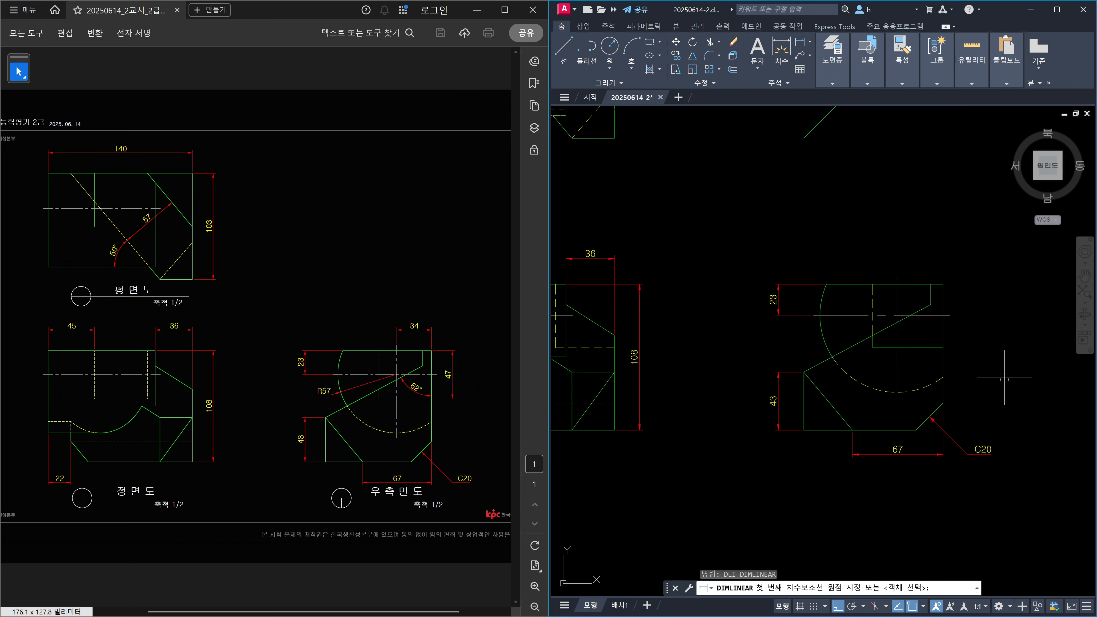
click(943, 284)
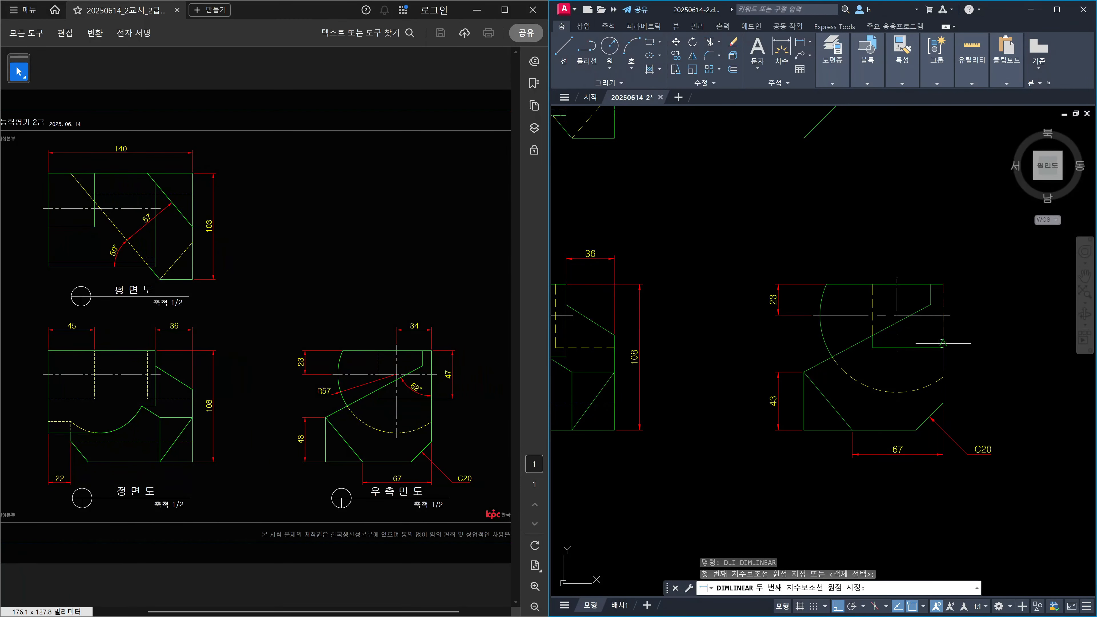
scroll(943, 344, up, 4)
click(943, 348)
scroll(952, 336, down, 2)
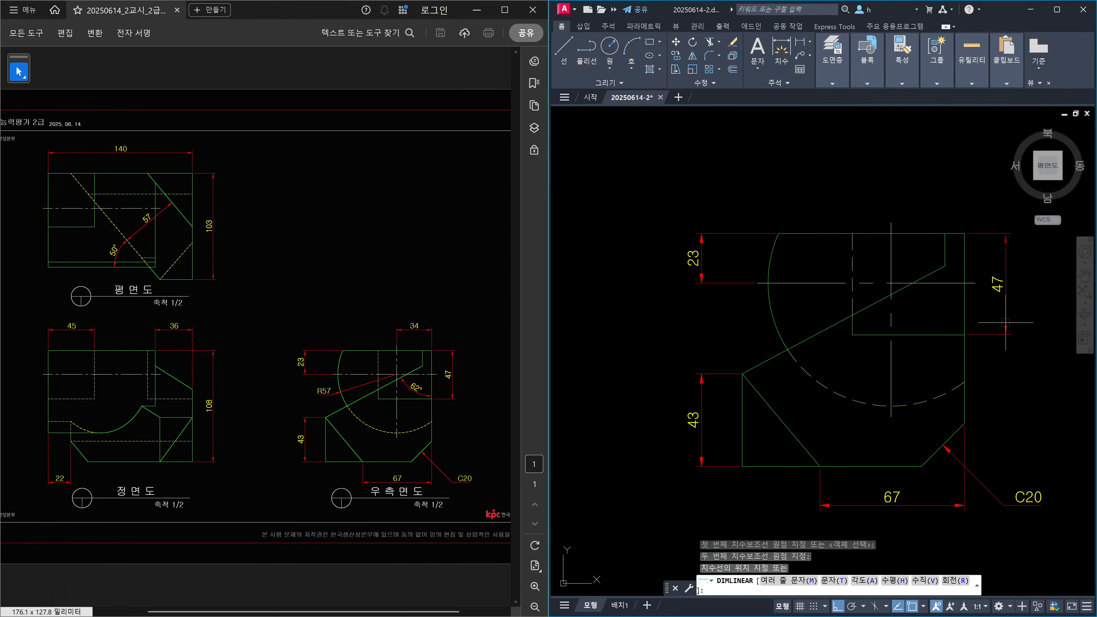
scroll(1005, 322, down, 2)
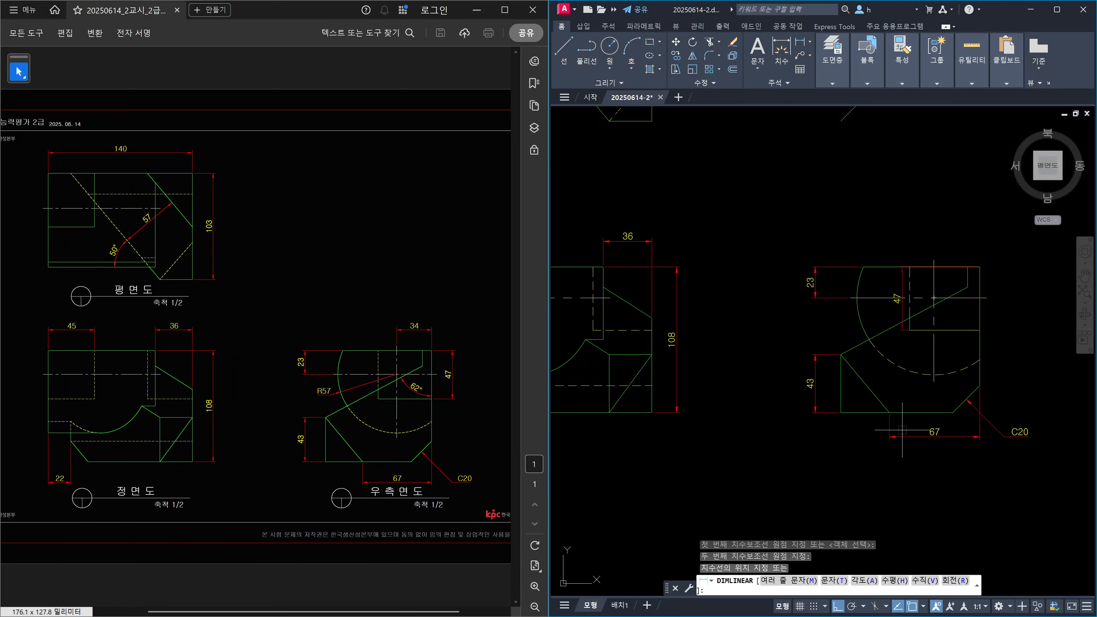
click(1005, 312)
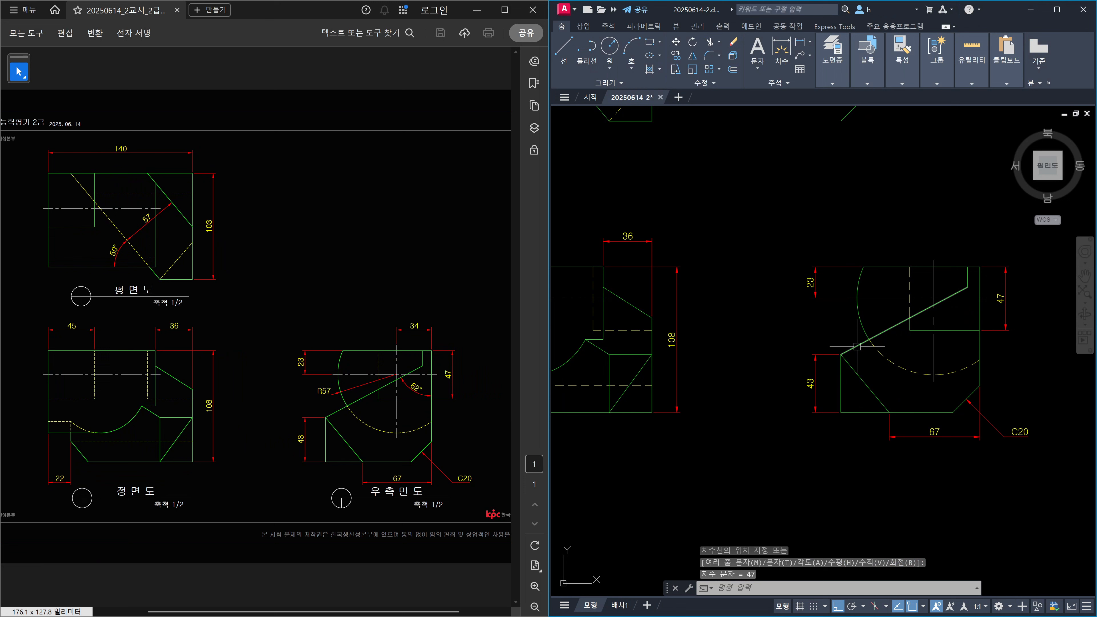
Dimension horizontally from the right side view's top-right corner to the vertical centre line, aligned with the front view's 36 dimension
key(Return)
click(980, 267)
click(935, 260)
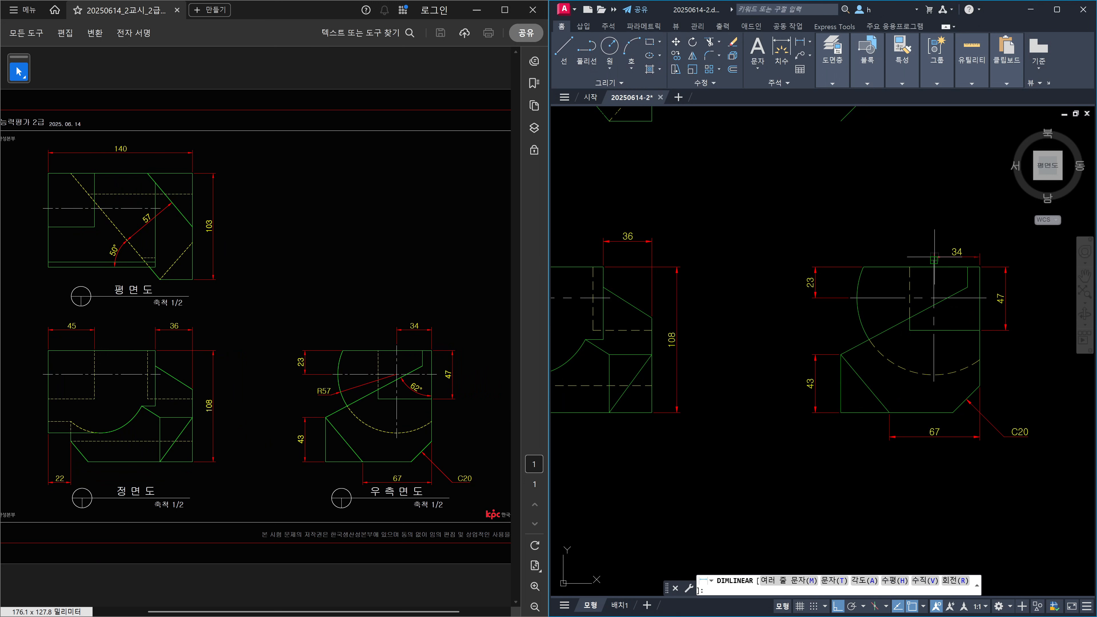
click(627, 242)
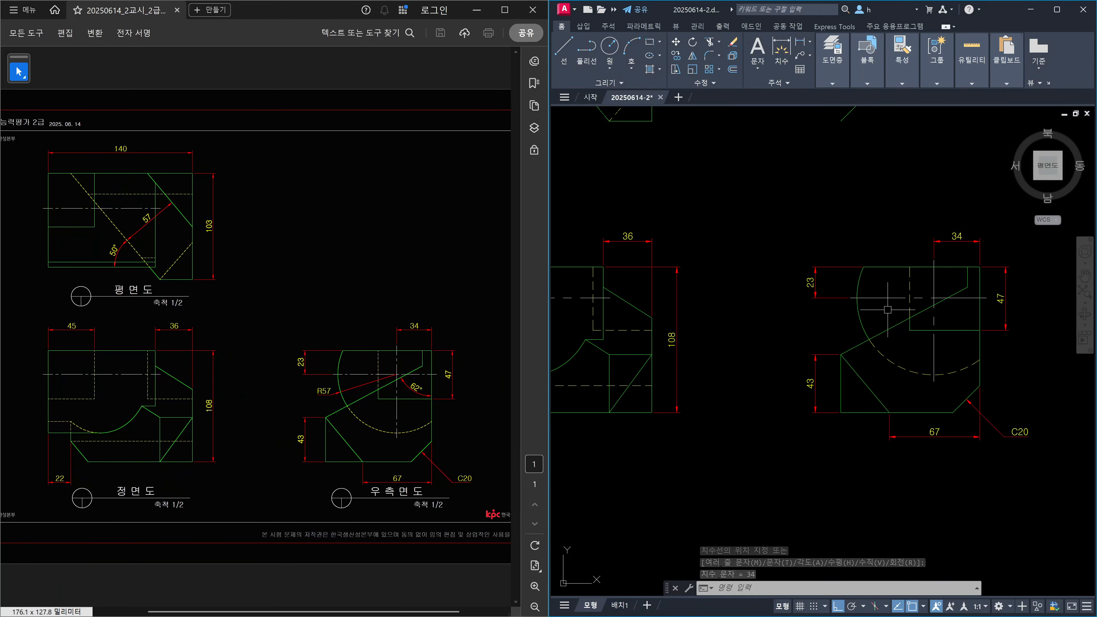
Add a linear dimension for the top view's overall depth beside its right edge, aligned with the front view's 108 dimension
scroll(886, 311, down, 2)
middle_drag(881, 318, 915, 389)
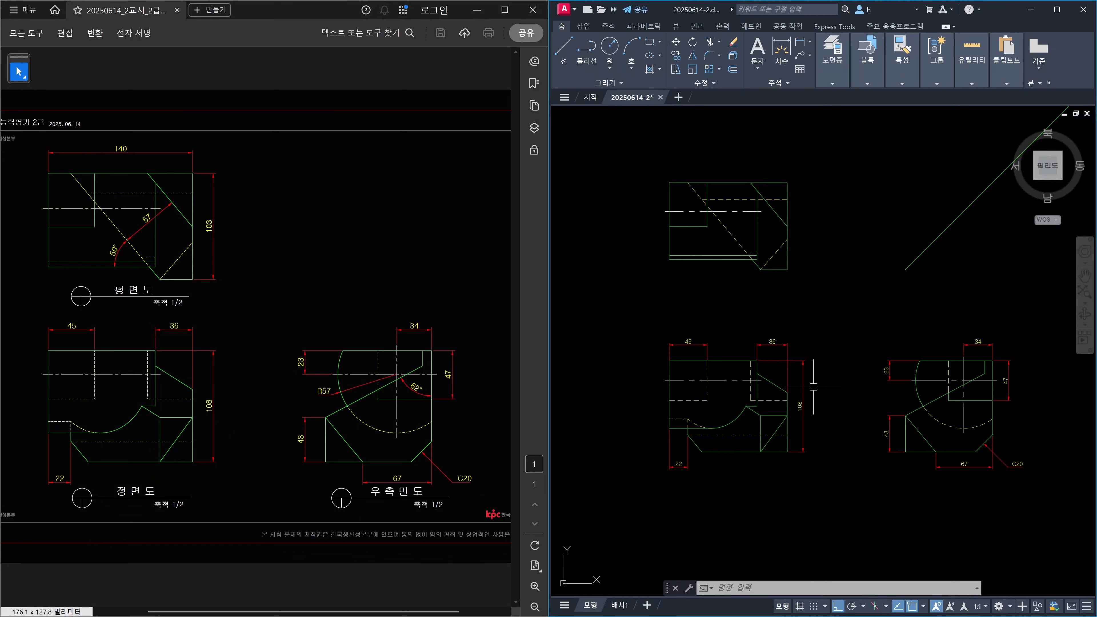
key(space)
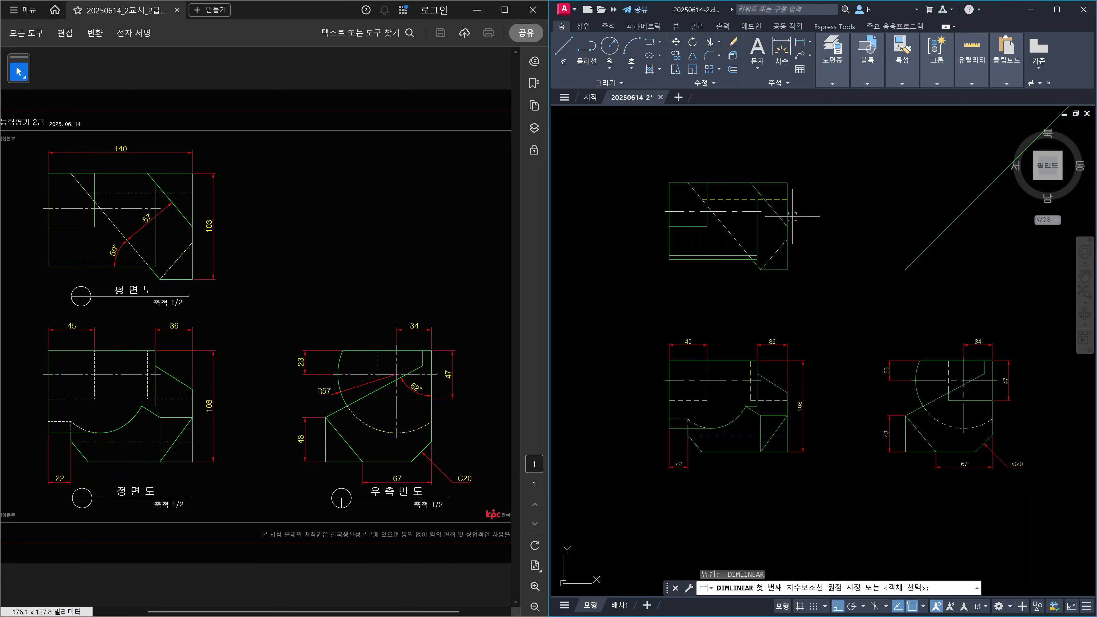
key(Return)
click(788, 216)
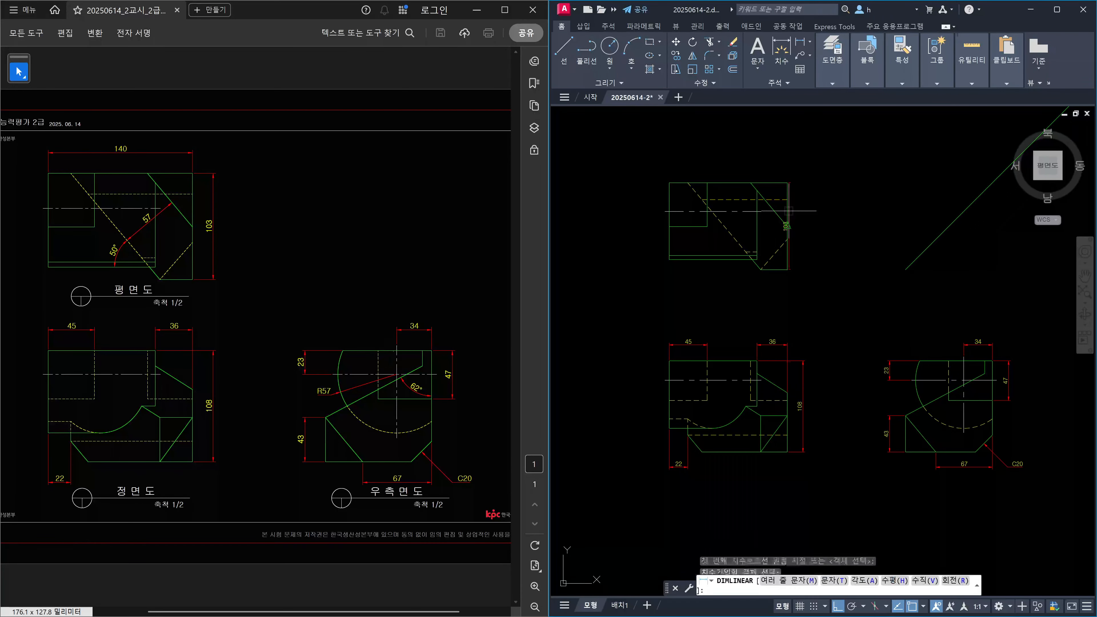
click(804, 378)
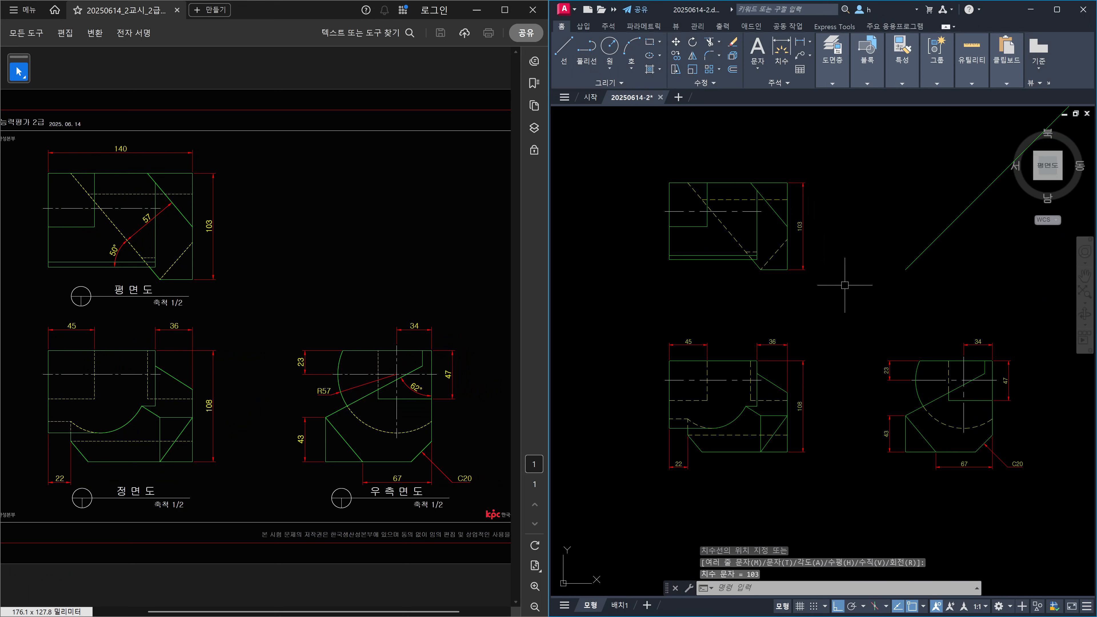
Add a linear dimension for the top view's overall width above its top edge
scroll(734, 195, up, 3)
key(space)
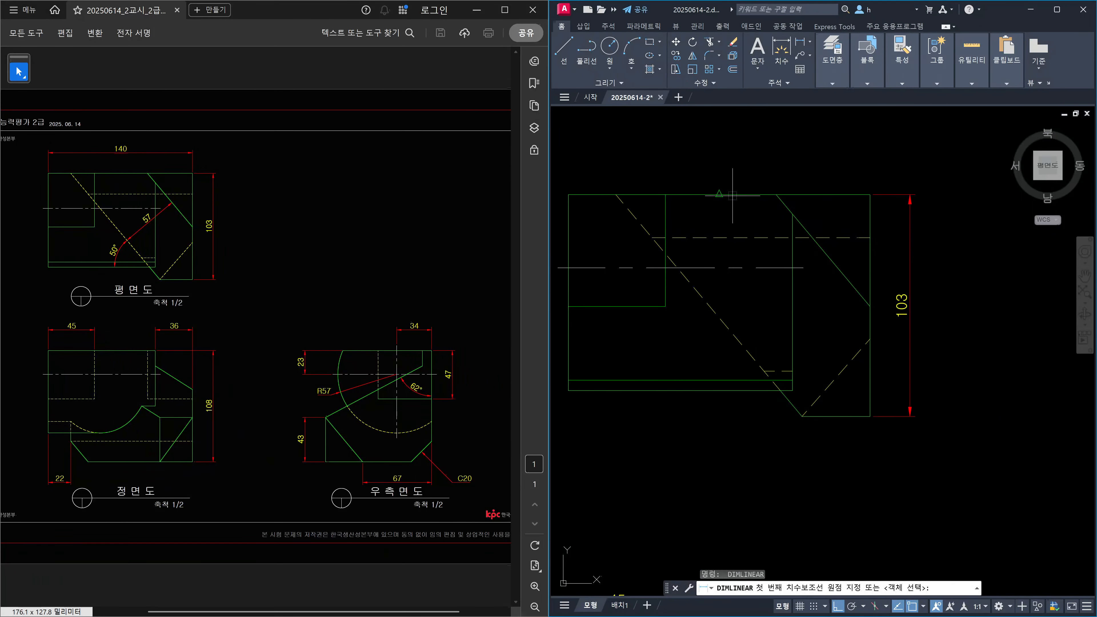
key(Return)
click(733, 195)
scroll(742, 174, down, 2)
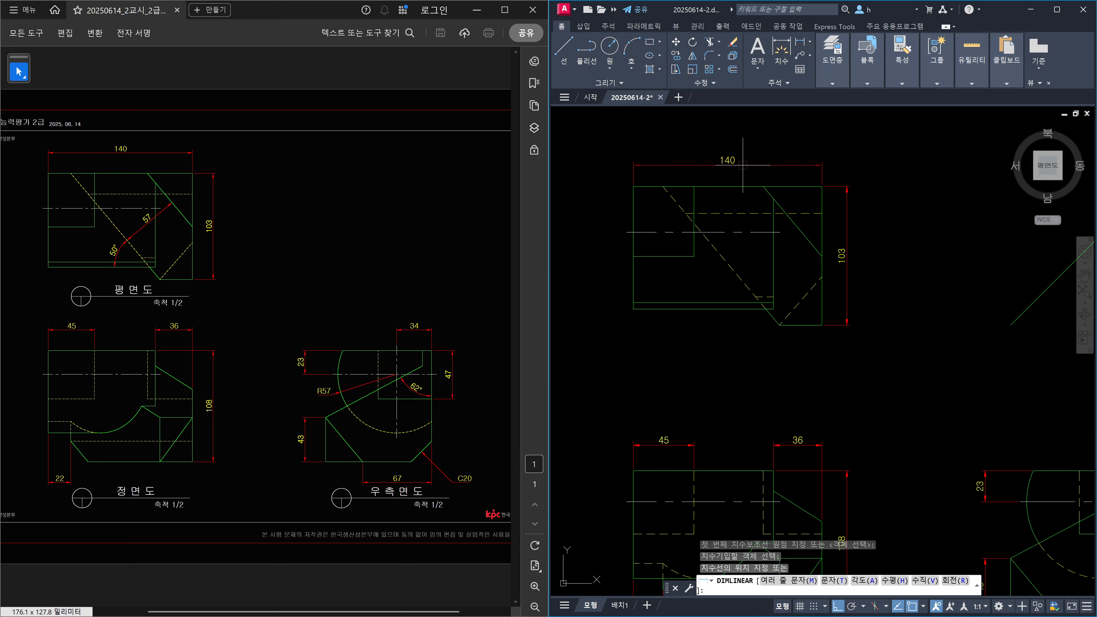
scroll(815, 167, up, 4)
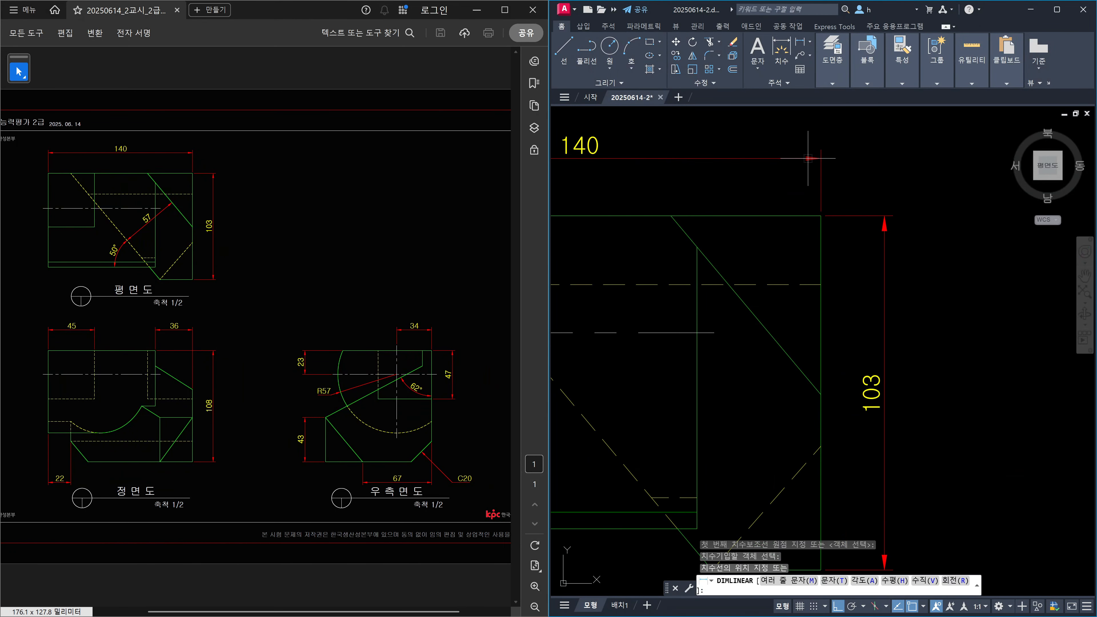
click(809, 160)
scroll(862, 218, down, 2)
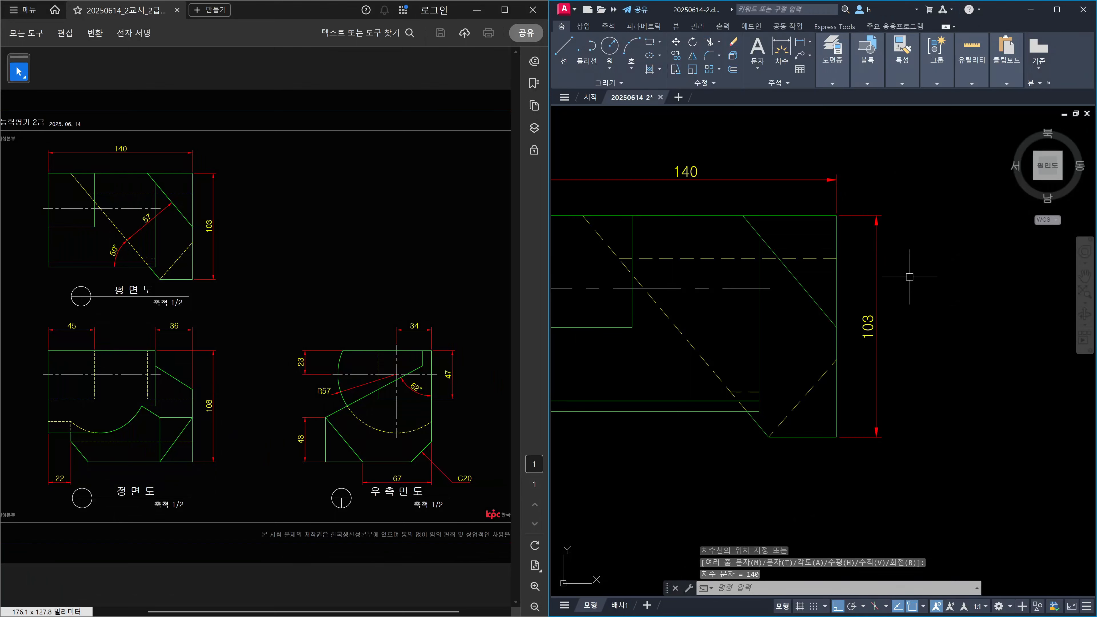
Add an angular dimension between the long dashed slanted line and the lower horizontal edge in the top view
middle_drag(861, 284, 964, 302)
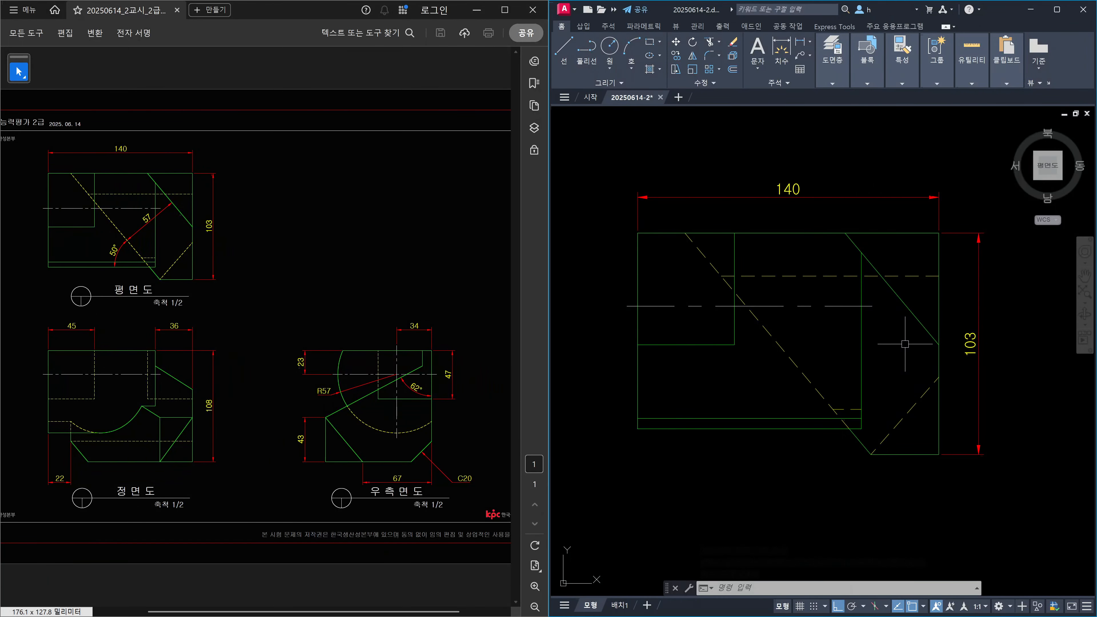
text(DAN)
key(Return)
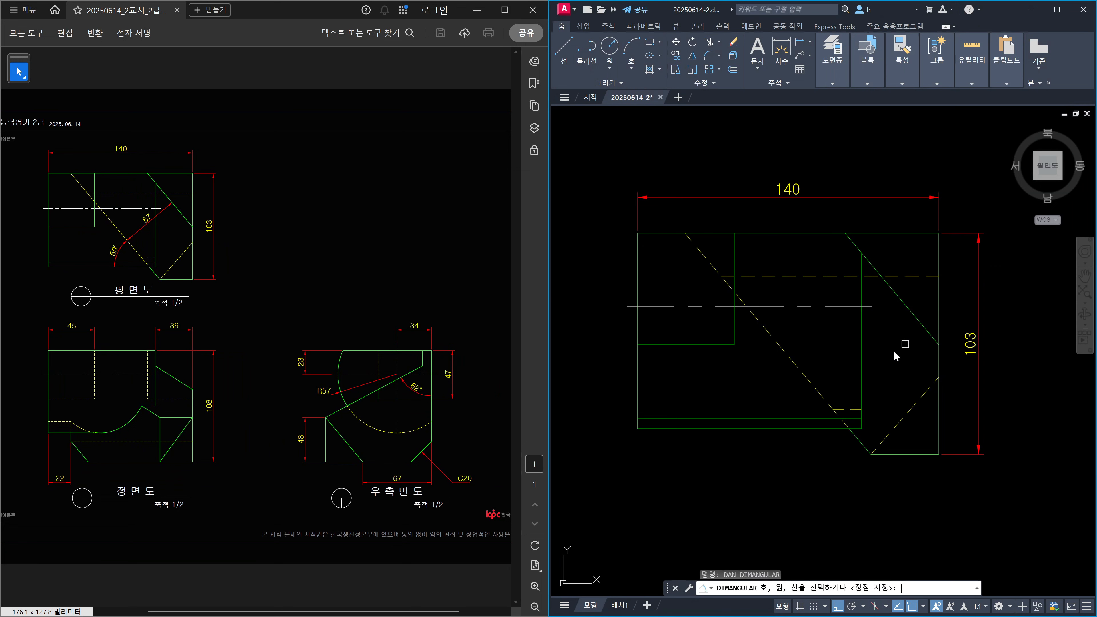
click(811, 382)
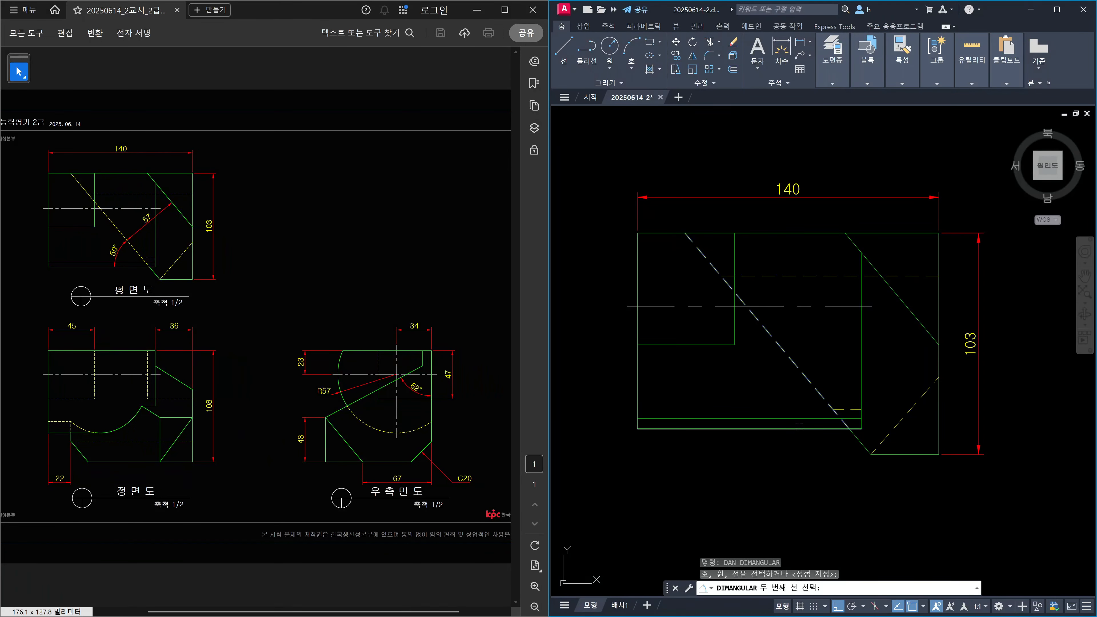
click(793, 418)
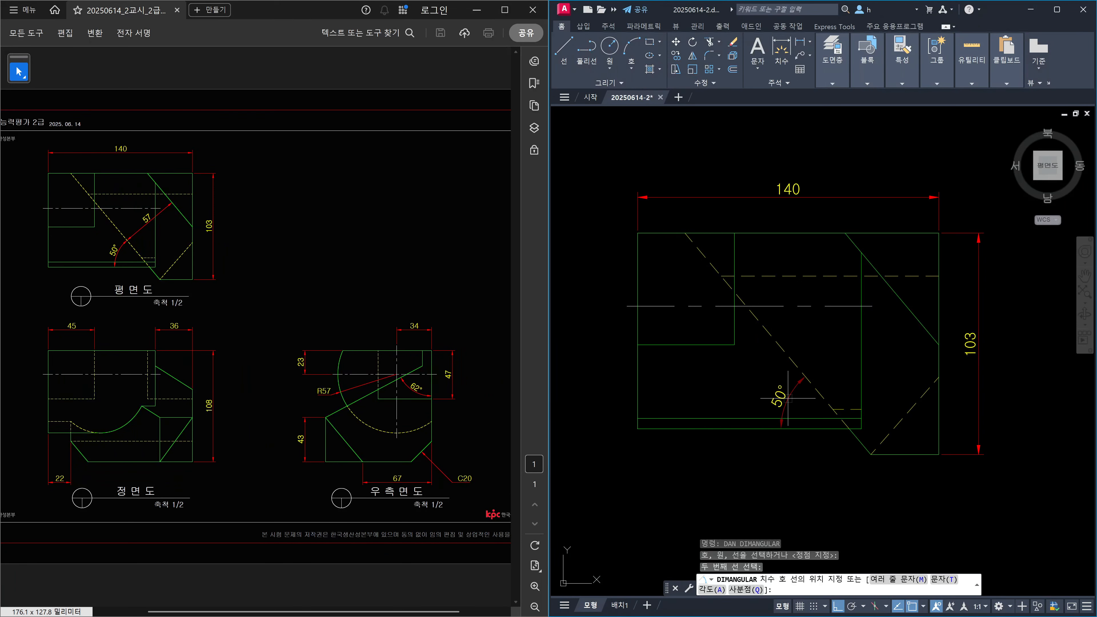
click(787, 398)
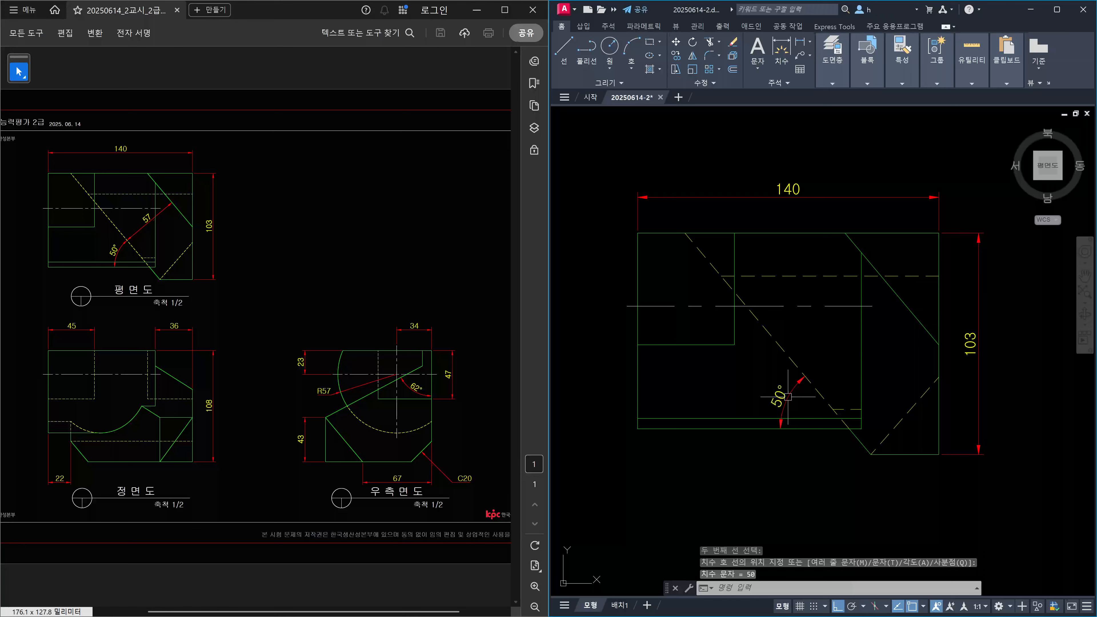
Add an aligned dimension from the angular dimension's upper arrow tip on the dashed slanted line, perpendicular to the solid slanted edge
middle_drag(831, 393, 779, 375)
key(Escape)
text(dal)
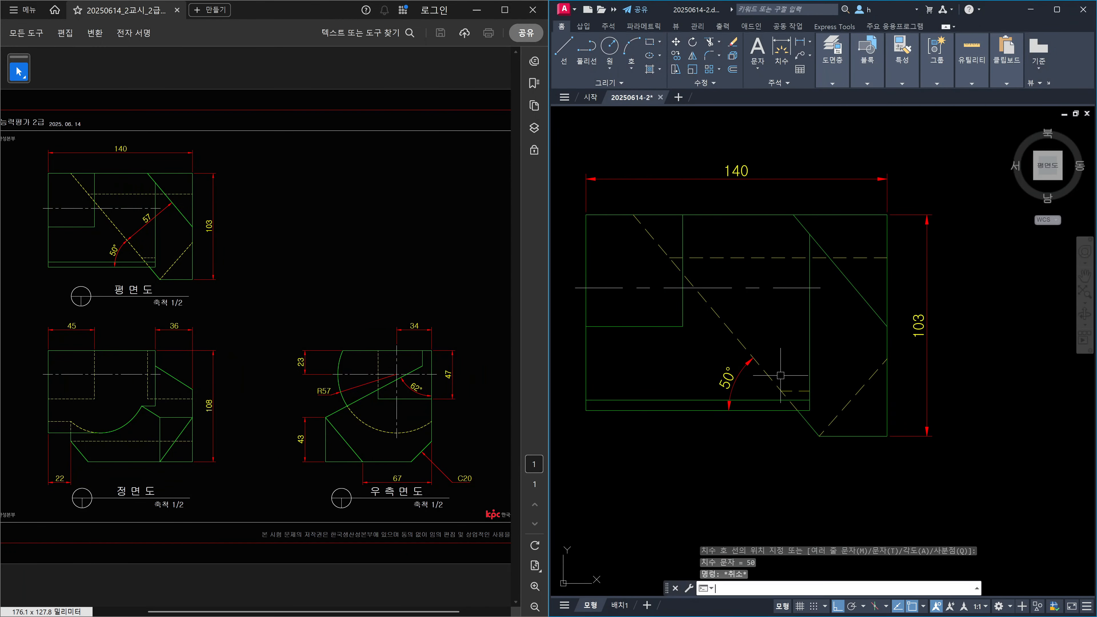
key(Return)
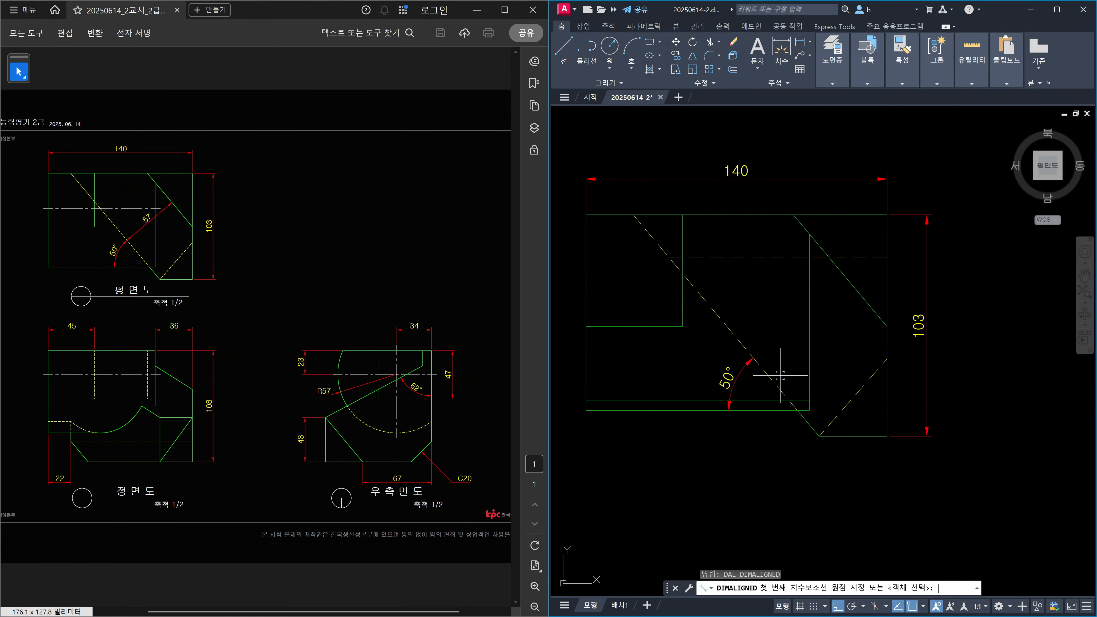
scroll(753, 357, up, 4)
click(752, 358)
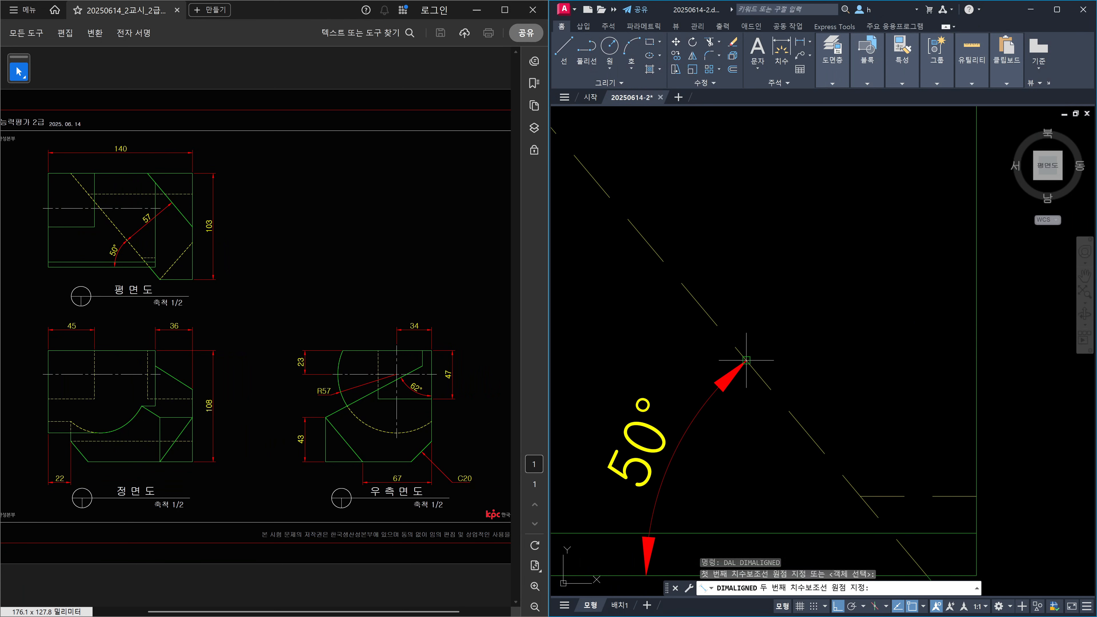
scroll(735, 368, down, 4)
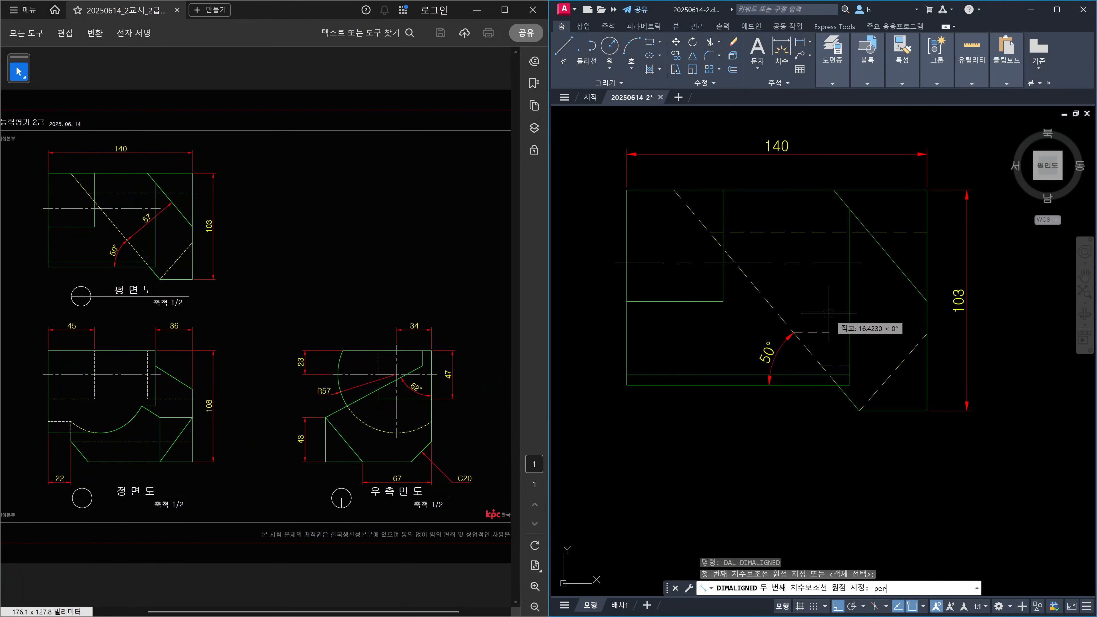
click(890, 257)
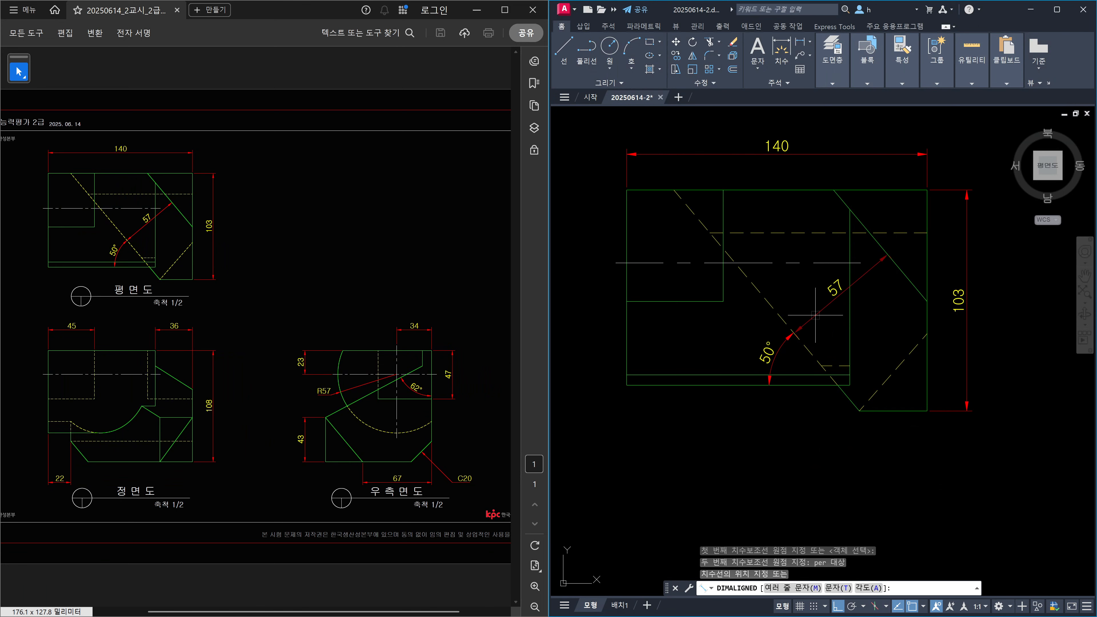
scroll(794, 333, up, 5)
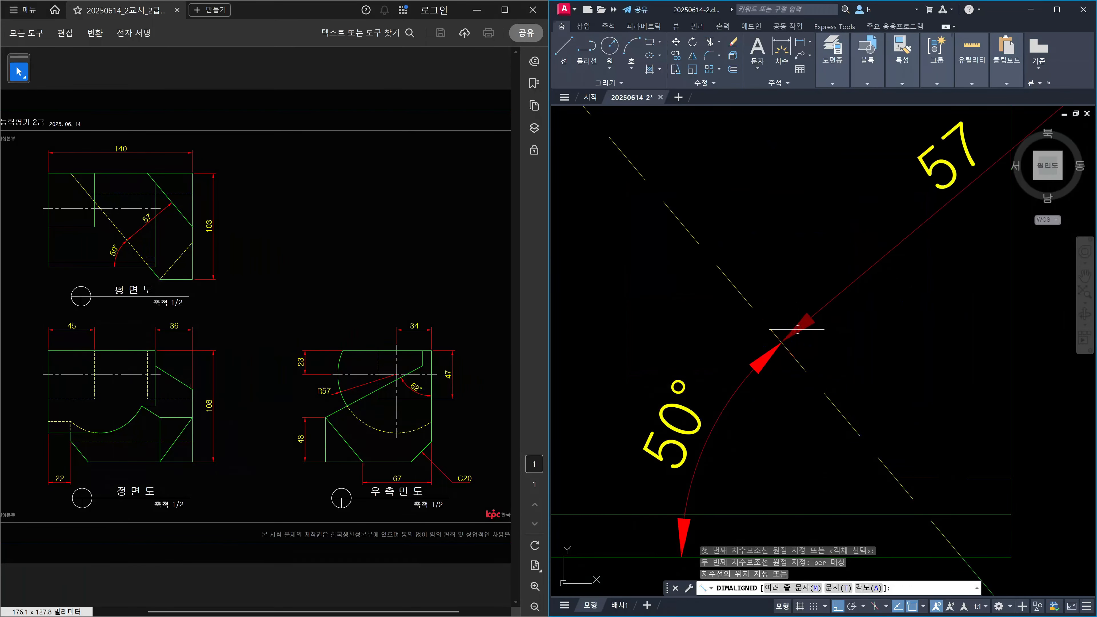
click(782, 342)
key(Escape)
scroll(833, 311, down, 4)
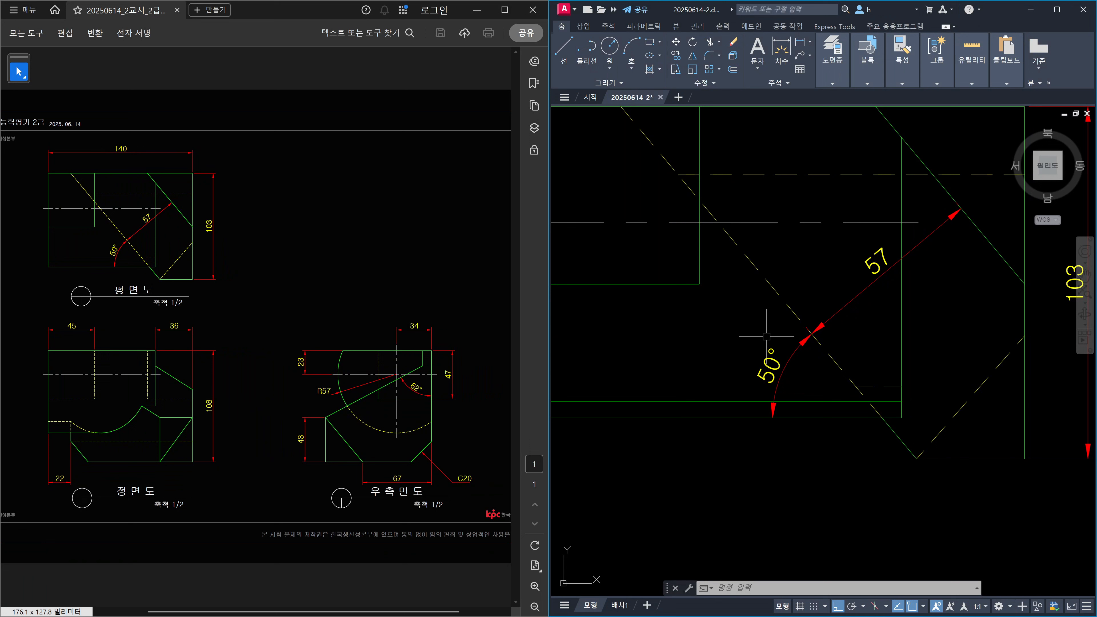
Examine the grips of the top view's angular and aligned dimensions where they meet on the dashed slanted line
click(793, 366)
click(842, 332)
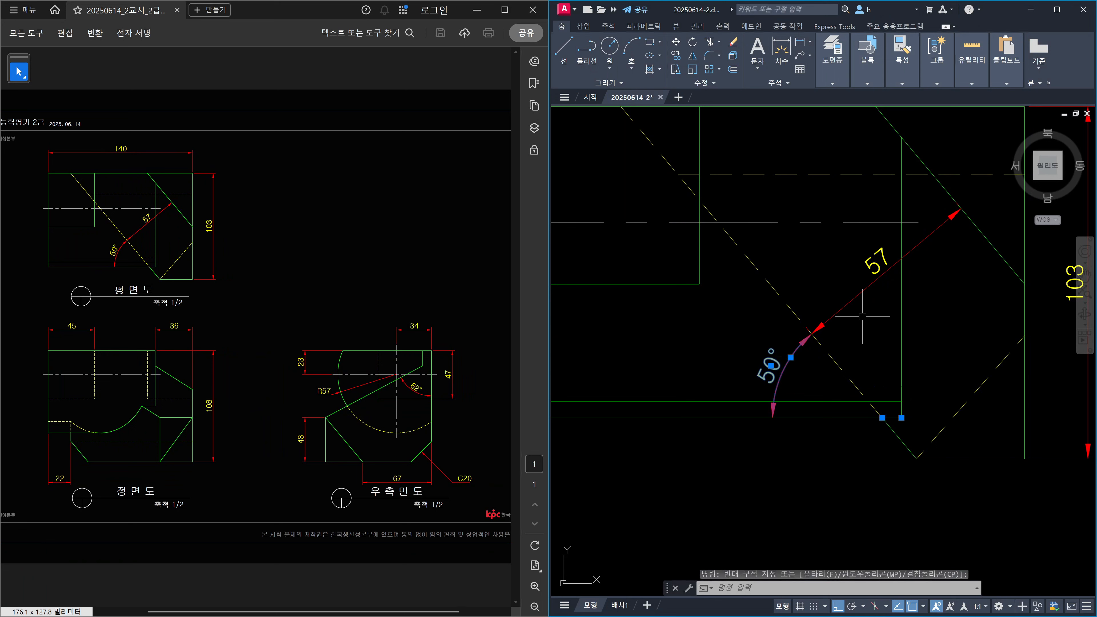
click(864, 316)
click(854, 284)
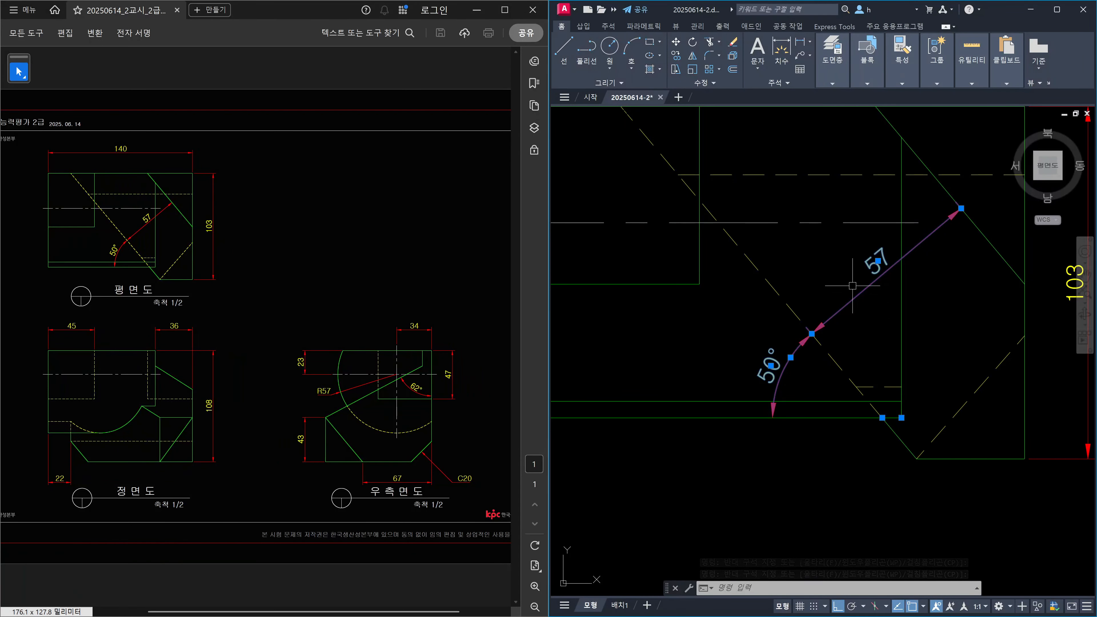
key(Escape)
click(853, 285)
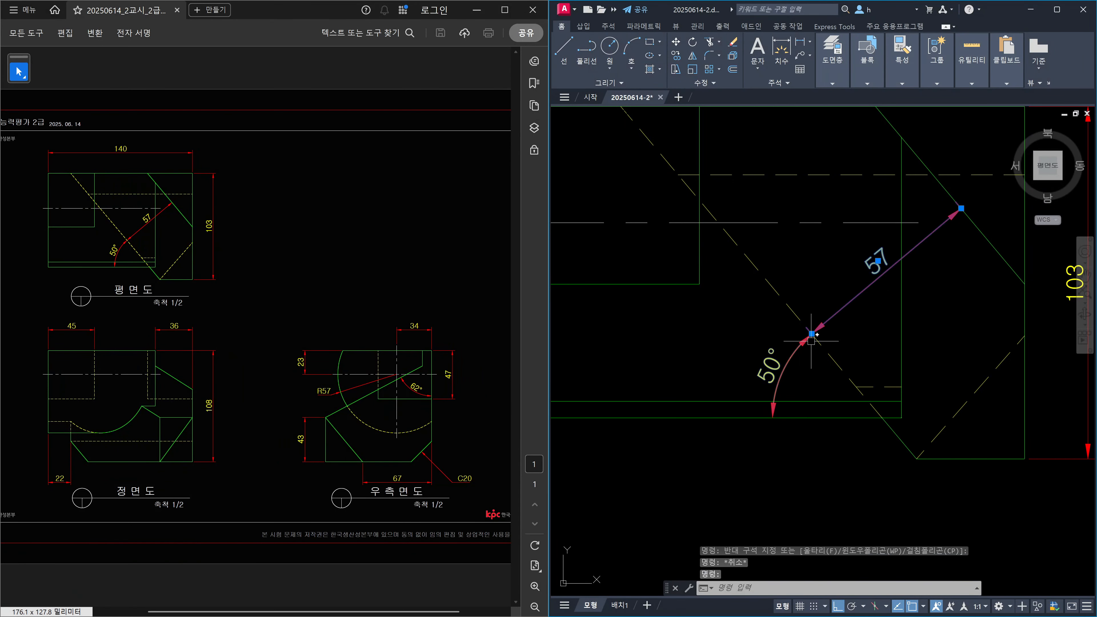
click(812, 334)
key(Escape)
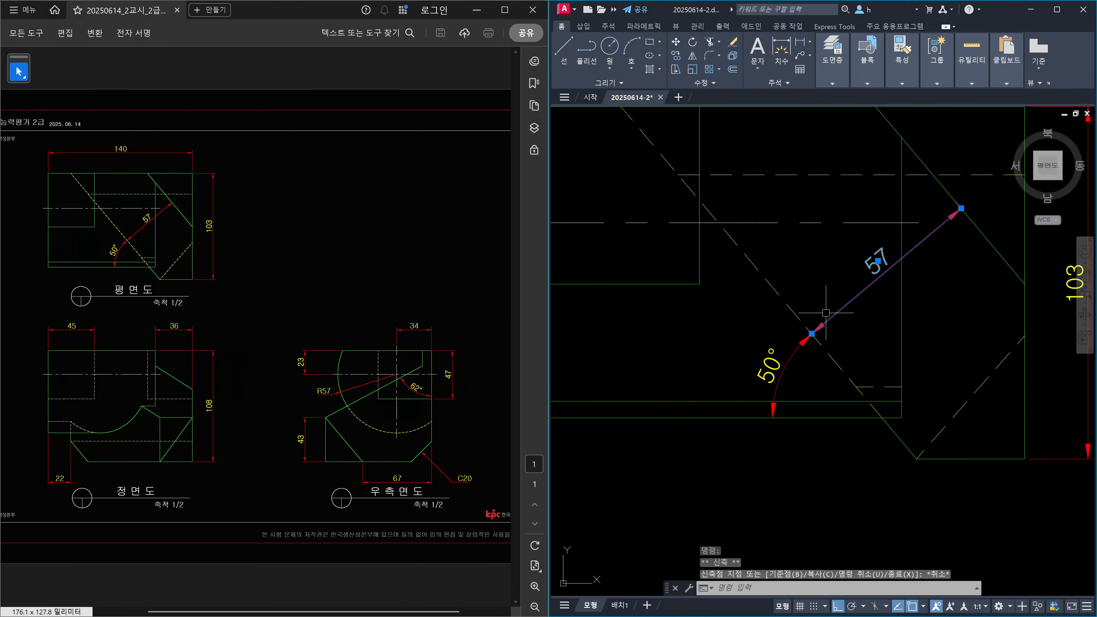
Try to shift the top view's aligned dimension along the dashed slanted line, and undo the shift
click(869, 283)
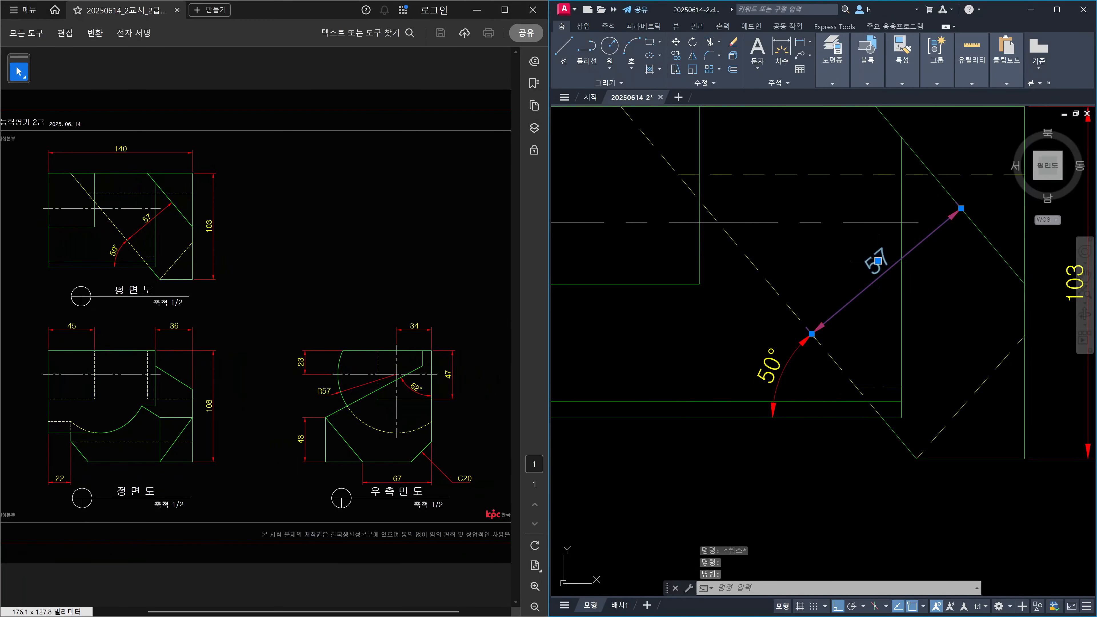
click(877, 262)
key(Escape)
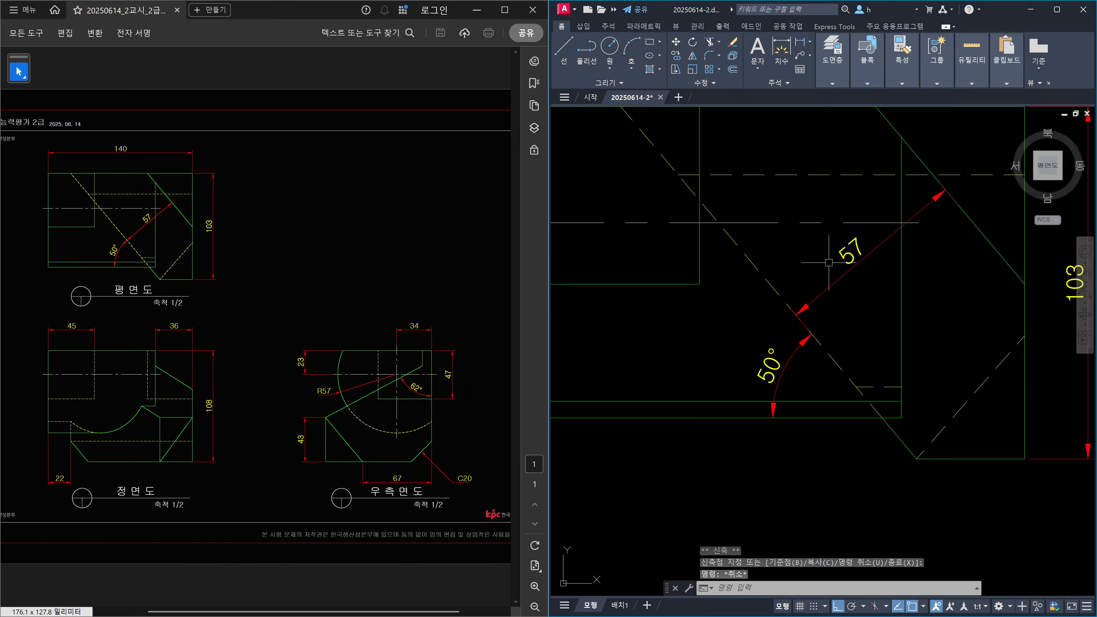
click(861, 259)
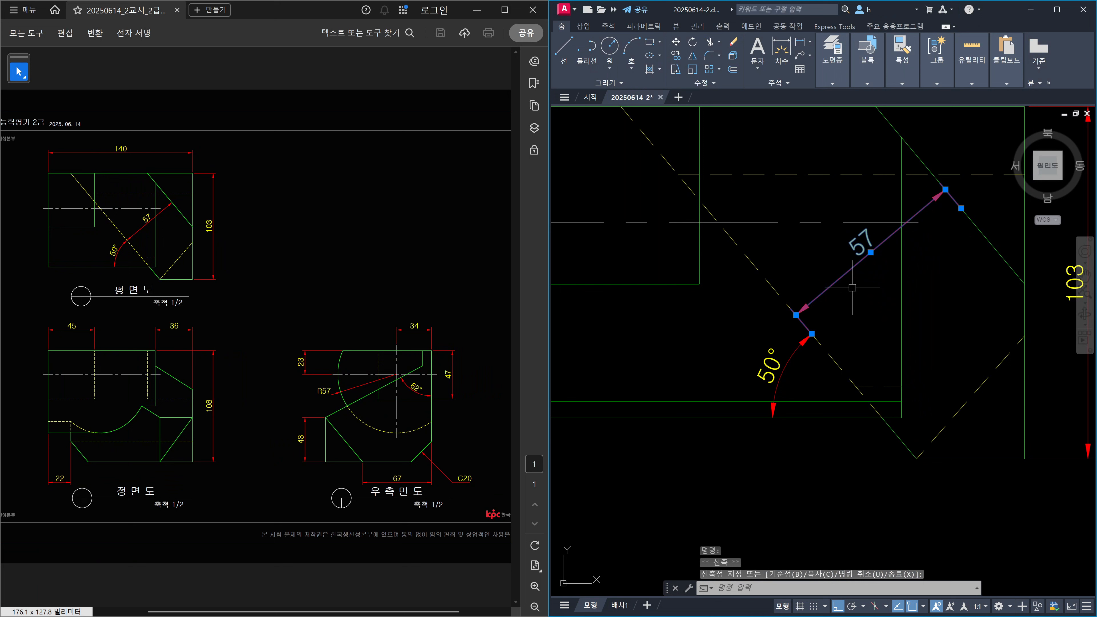
key(Escape)
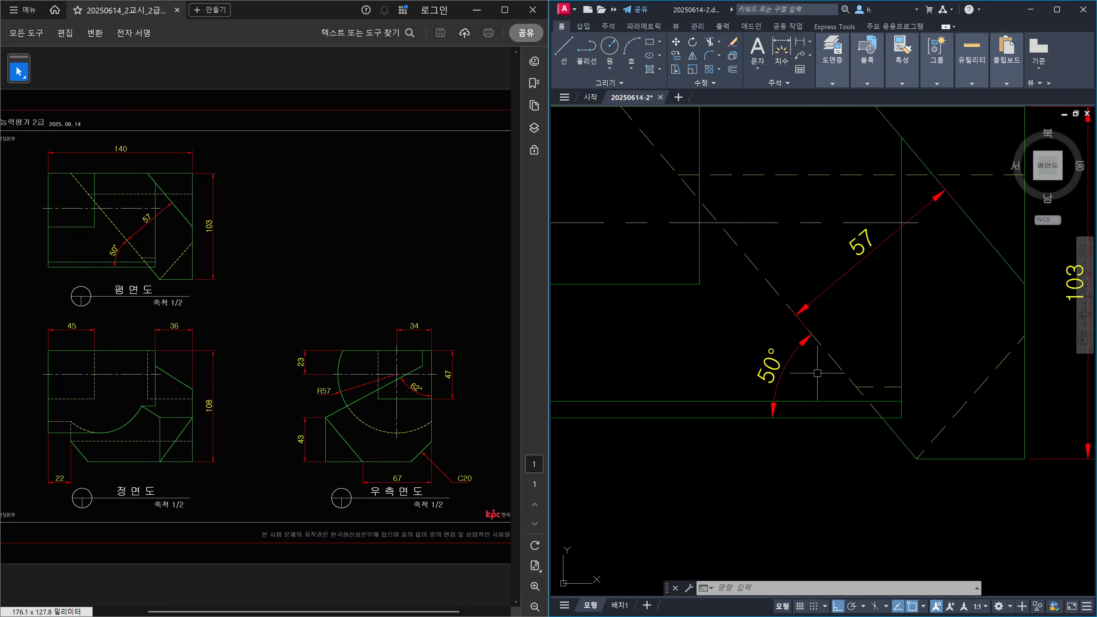
key(ctrl+z)
key(ctrl+z)
key(ctrl+z)
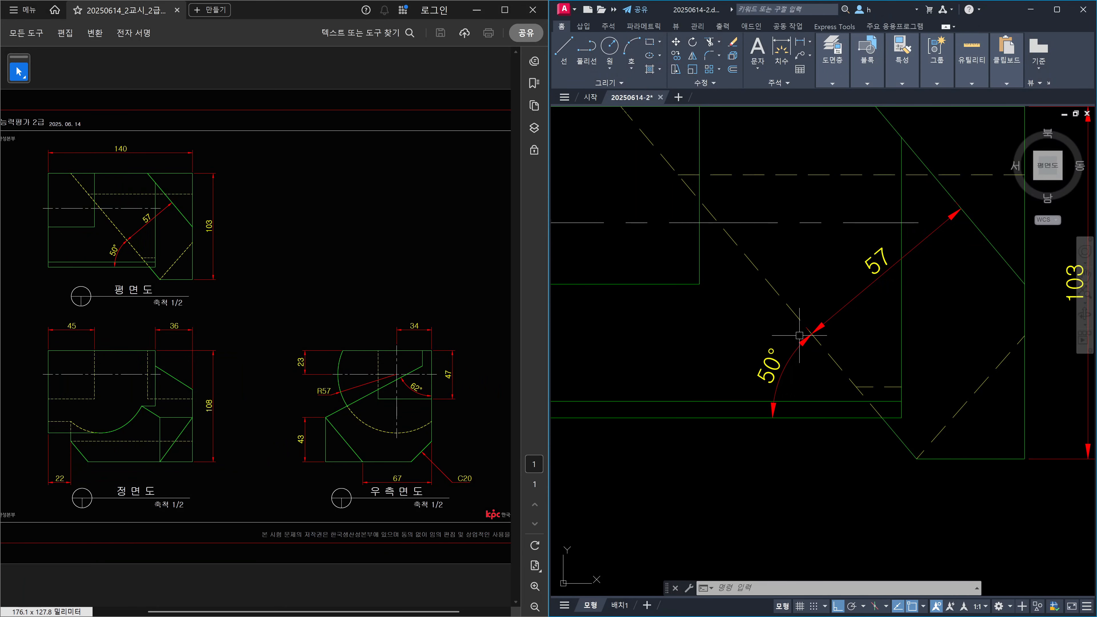
Turn off extension lines 1 and 2 for the top view's aligned dimension between the solid and dashed slanted lines
scroll(934, 221, up, 8)
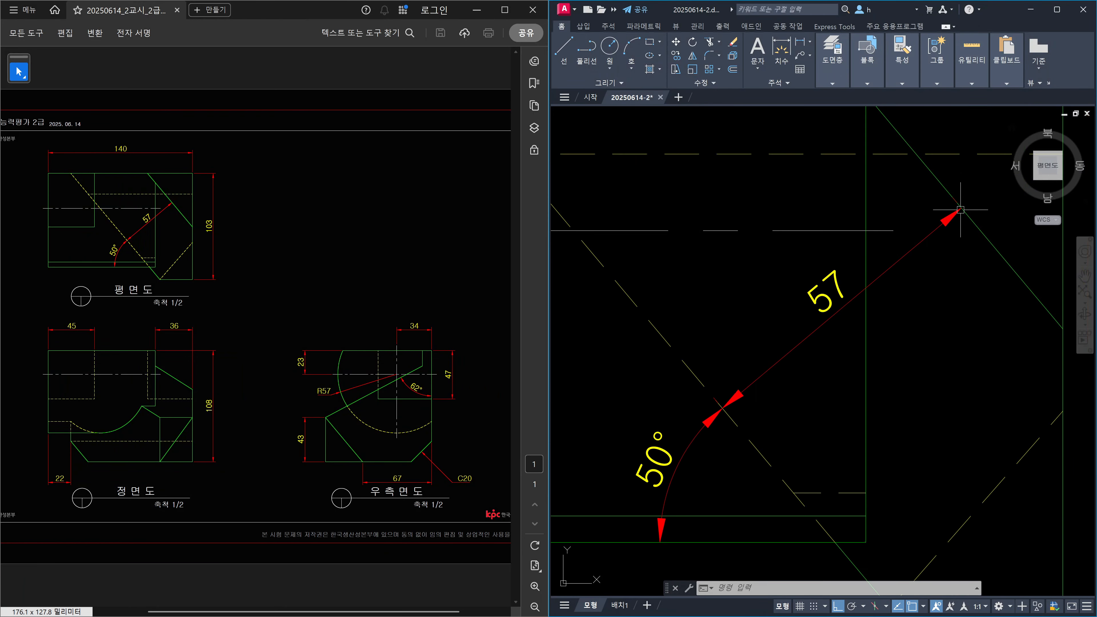
scroll(673, 389, down, 5)
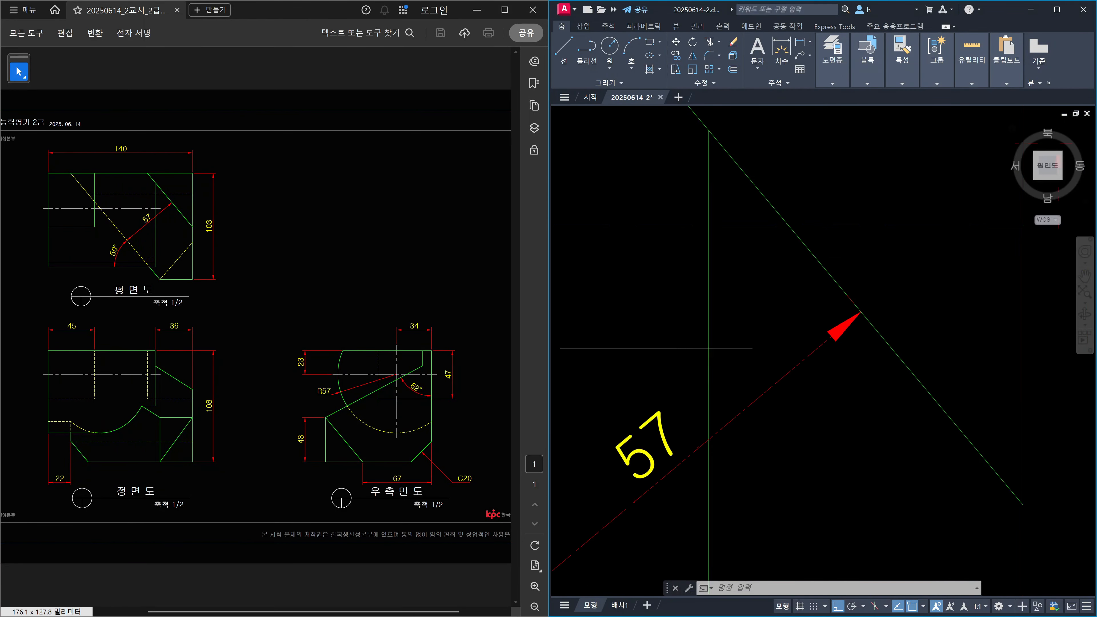
scroll(710, 409, up, 5)
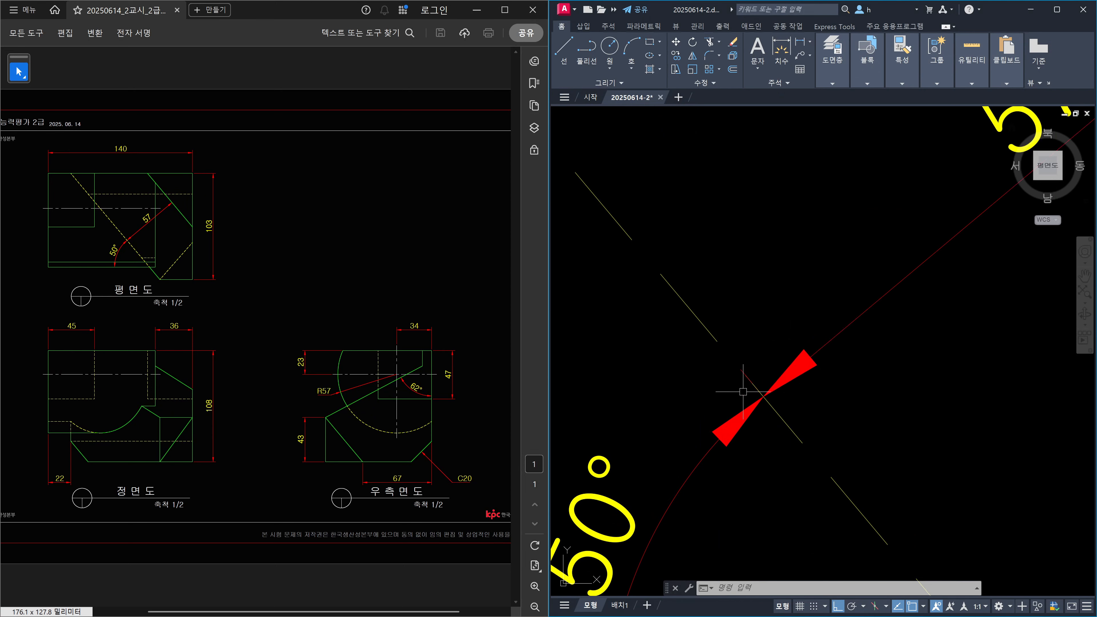
scroll(731, 389, down, 8)
scroll(731, 389, up, 1)
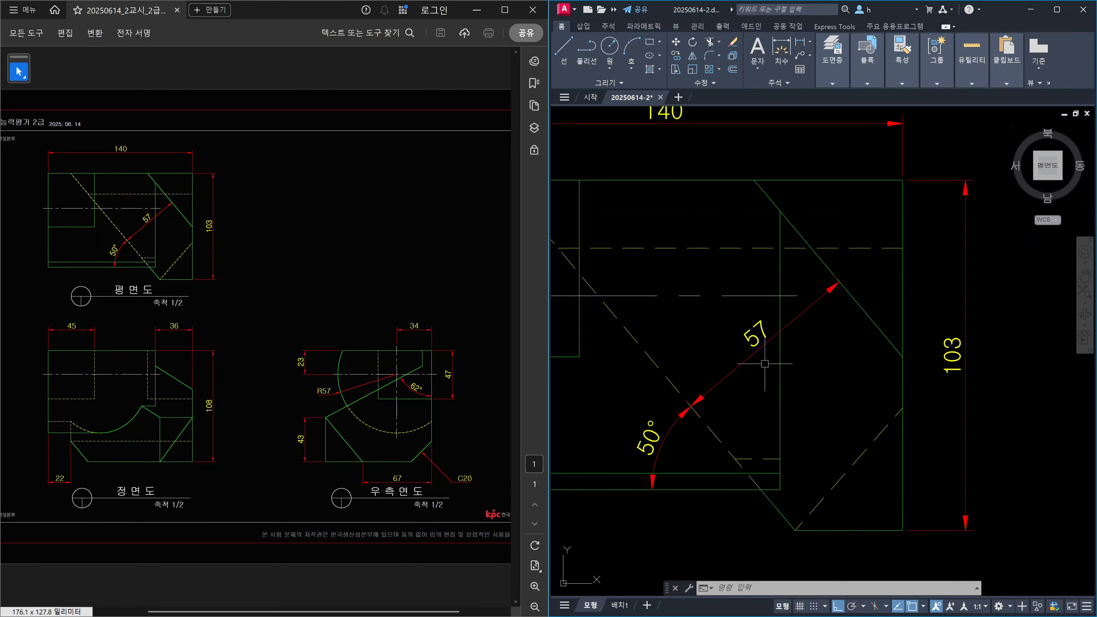
scroll(764, 366, up, 1)
click(808, 380)
click(790, 347)
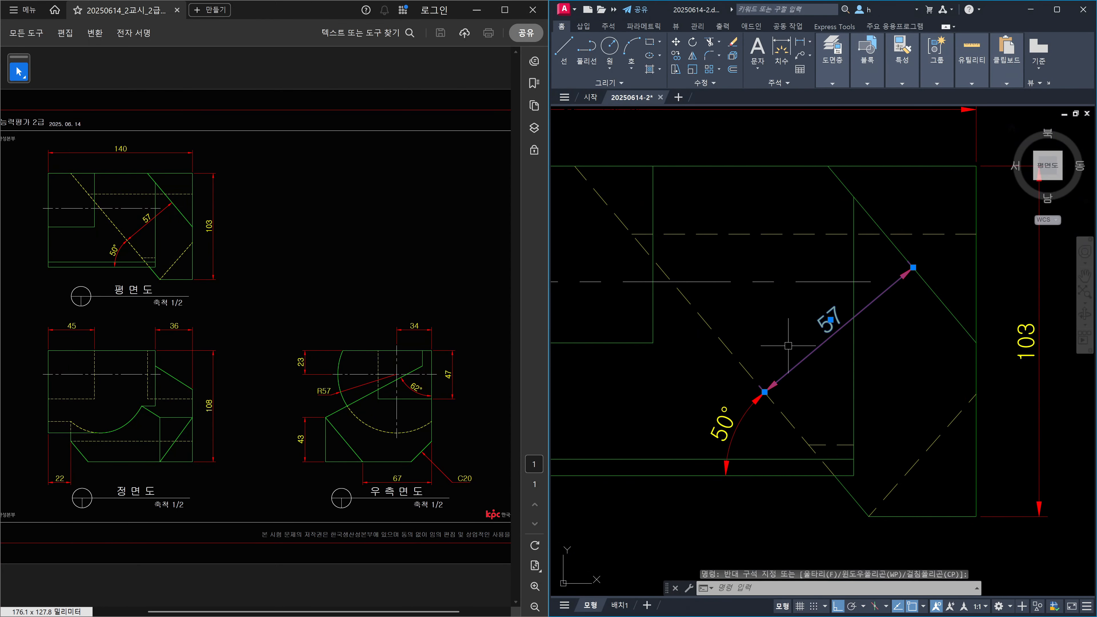
key(ctrl+1)
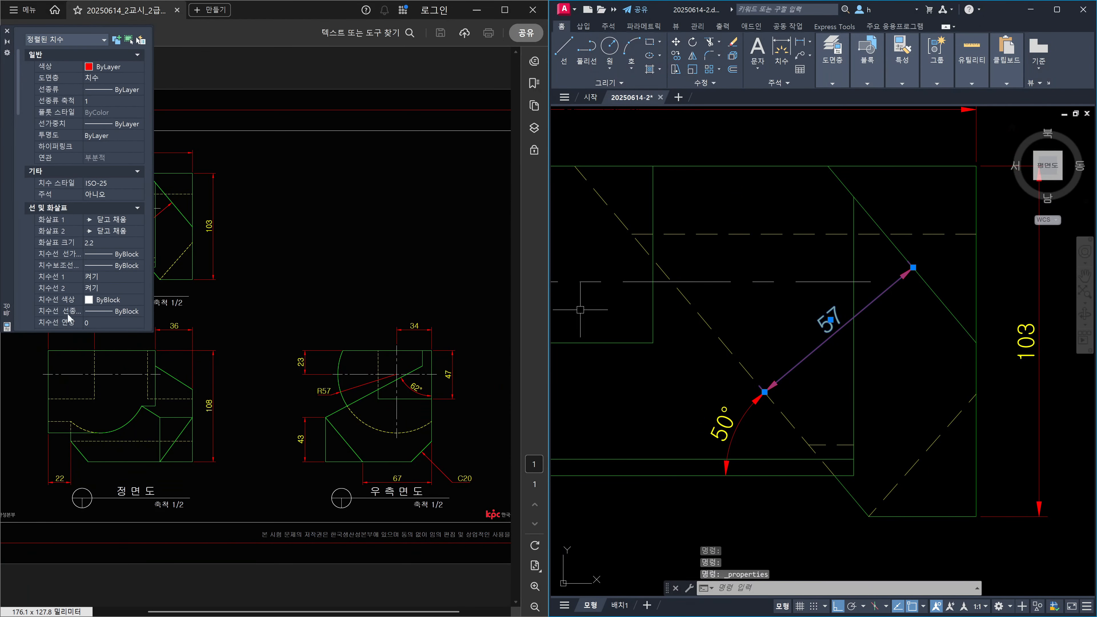
scroll(122, 83, down, 8)
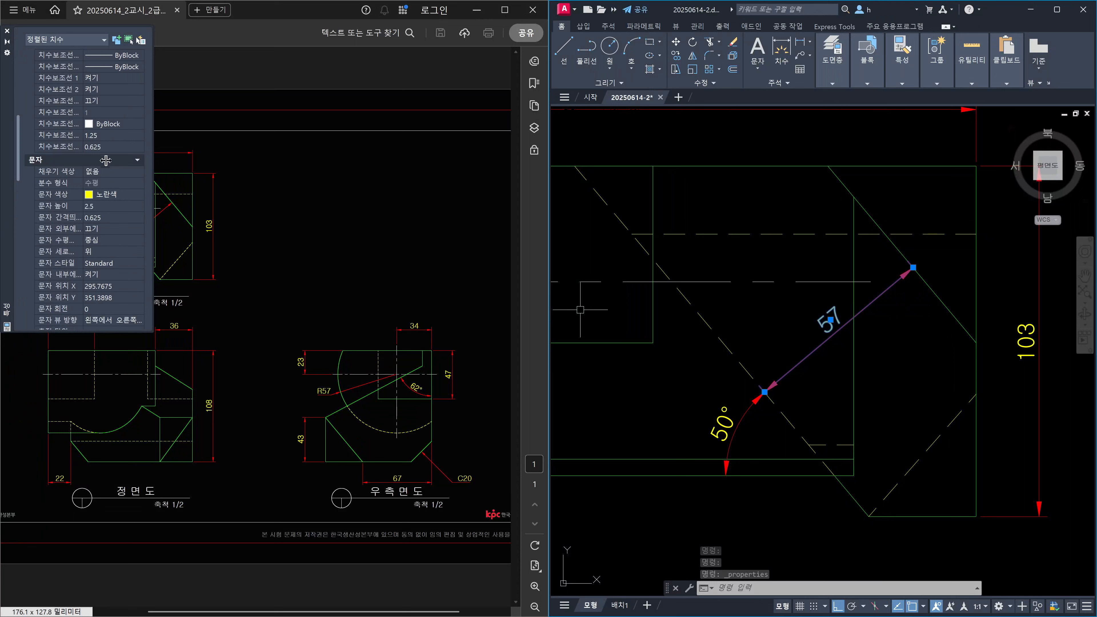
click(121, 78)
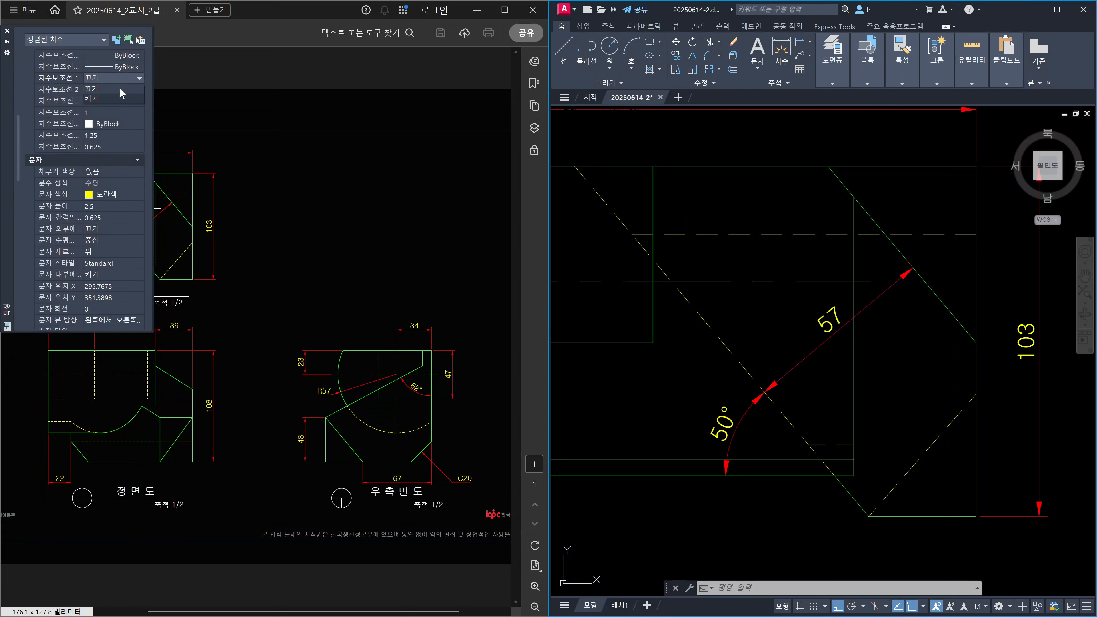
click(120, 89)
click(123, 88)
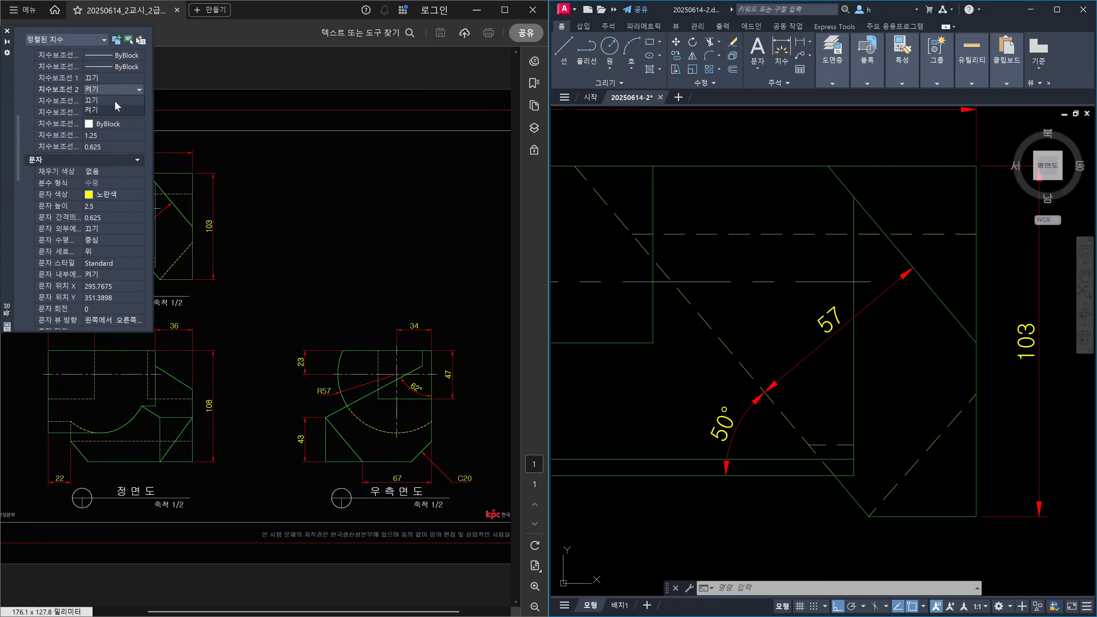
click(115, 100)
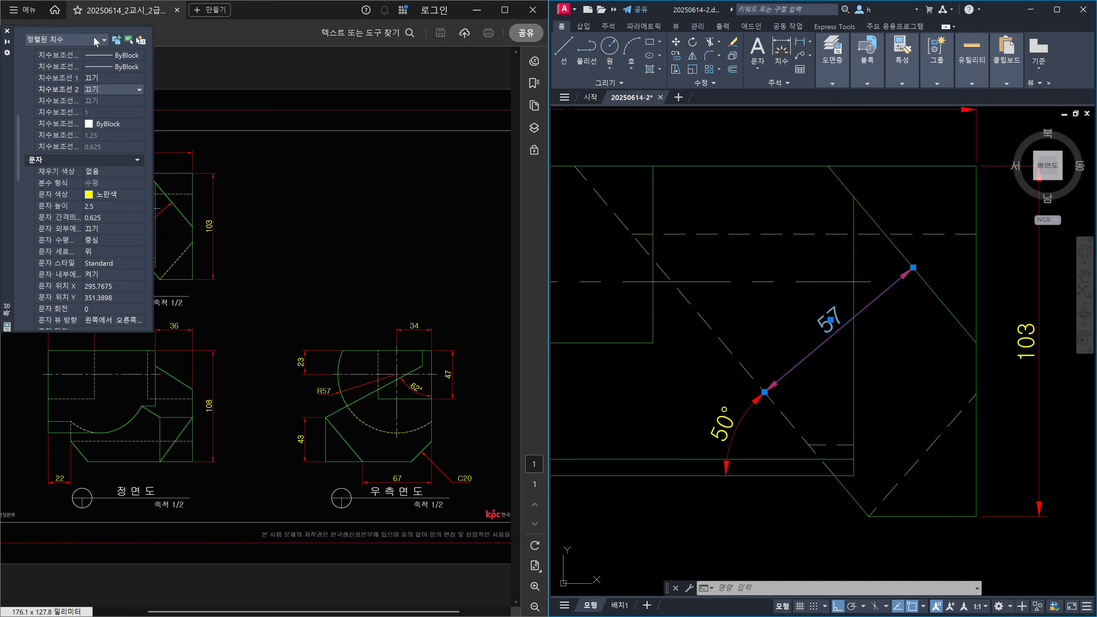
click(7, 32)
key(Escape)
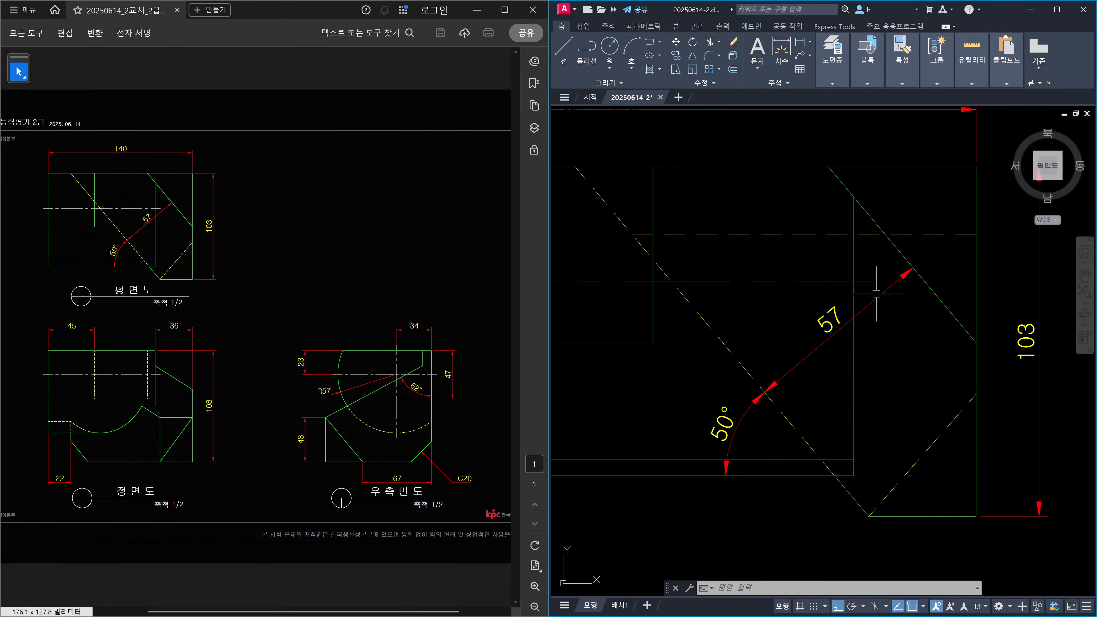
Look over the Override option for the ISO-25 style in the Dimension Style Manager without changing anything
mouse_move(898, 285)
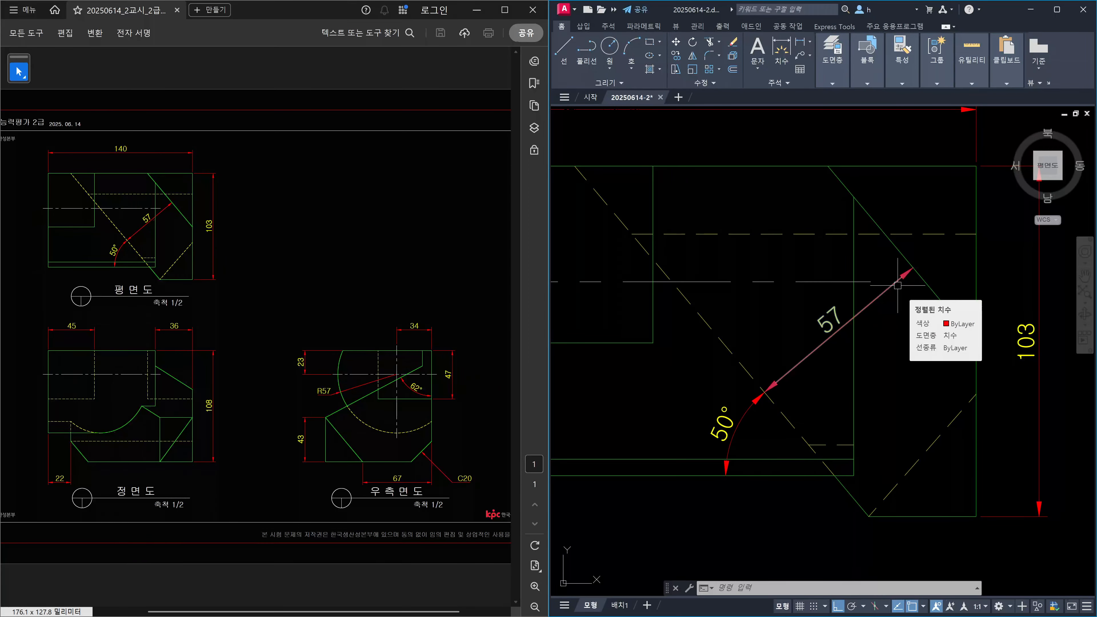
text(d)
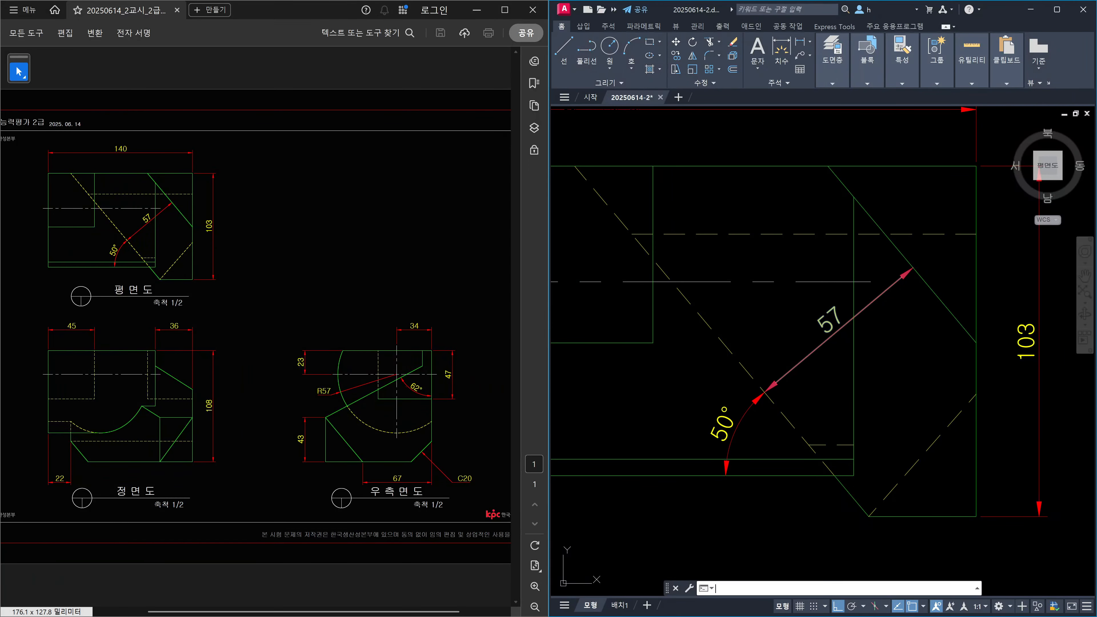
key(Return)
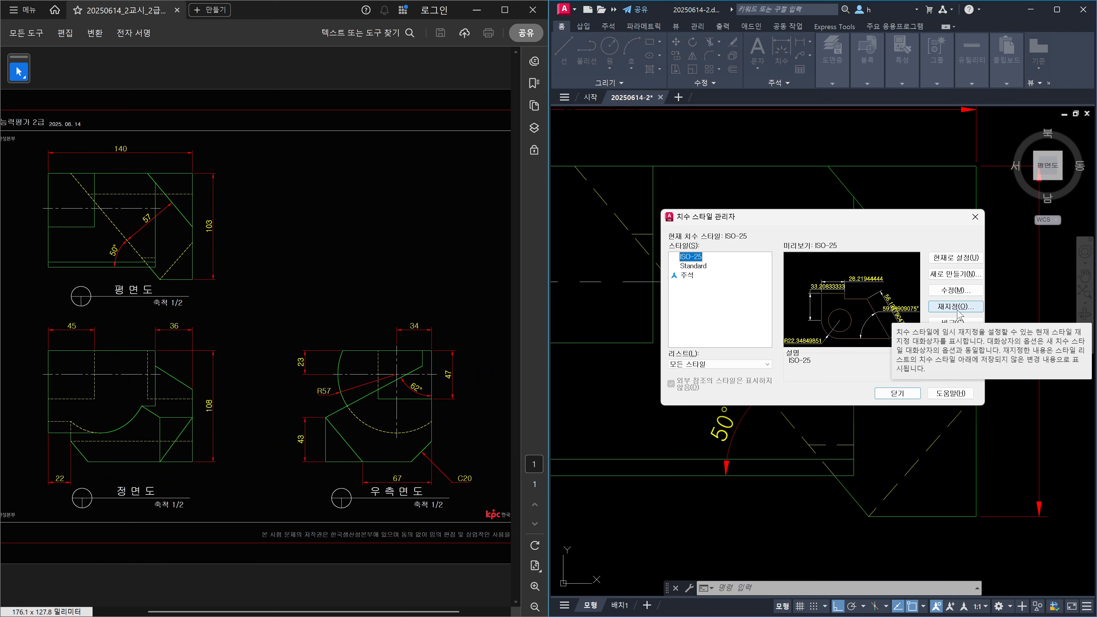
click(976, 217)
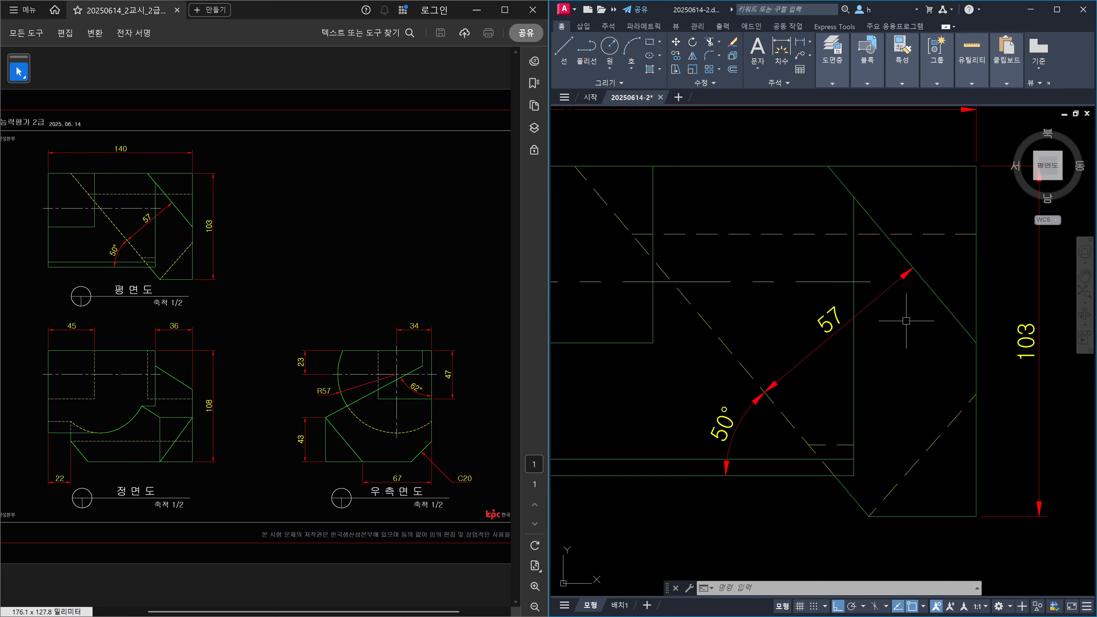
text(d)
key(Return)
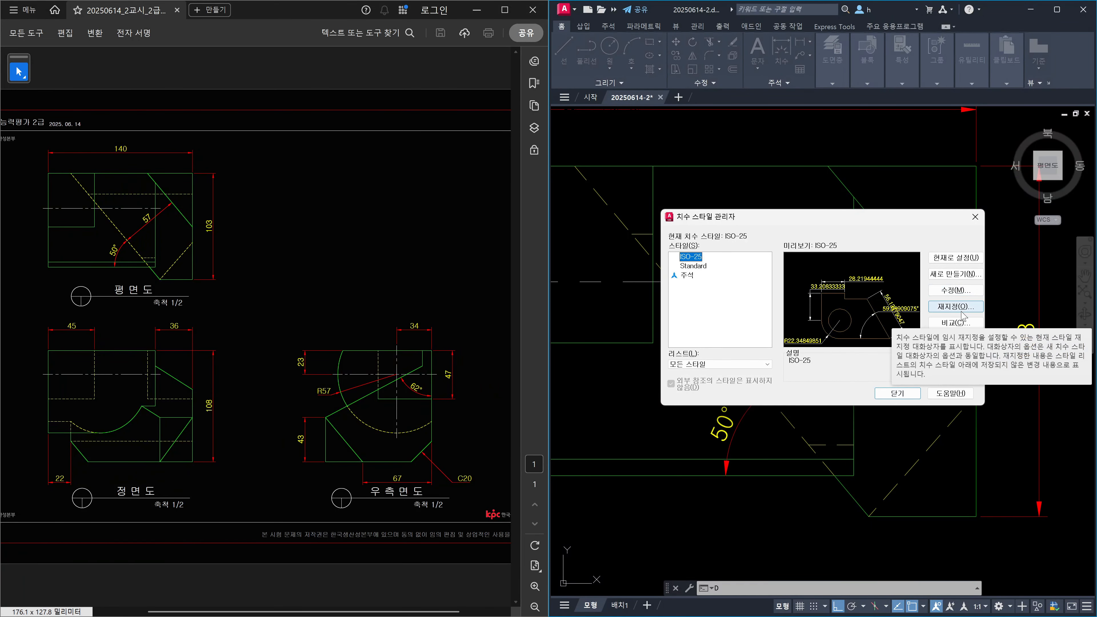
key(Escape)
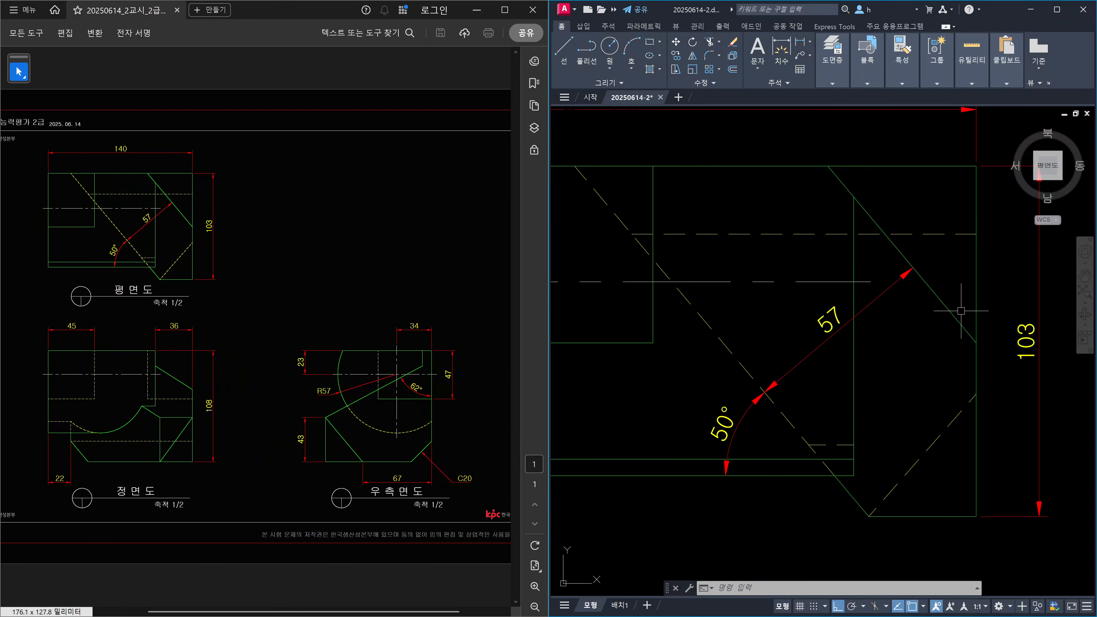
Review the whole drawing with its three dimensioned views against the reference sheet
scroll(961, 311, down, 5)
middle_drag(1017, 416, 809, 373)
key(Escape)
text(z)
key(space)
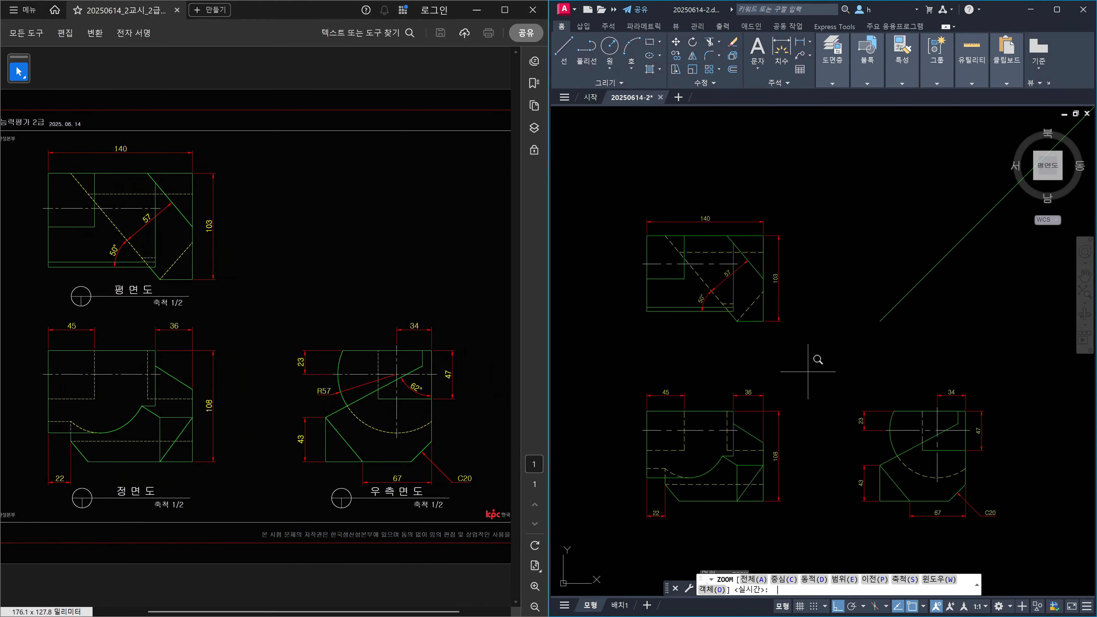
text(a)
key(space)
key(Return)
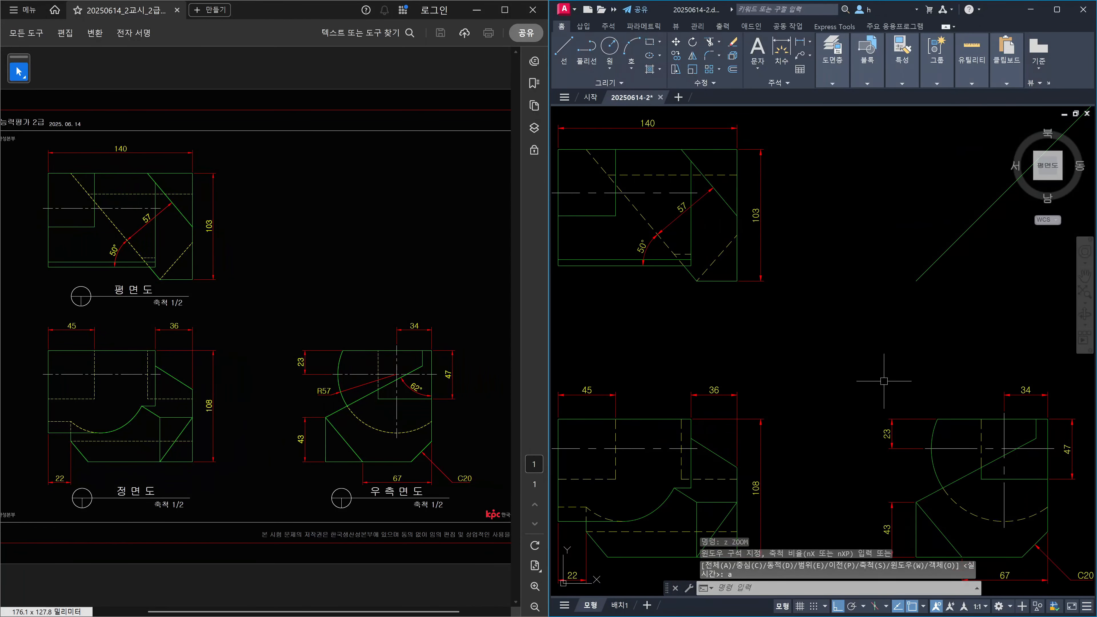
scroll(884, 374, up, 2)
mouse_move(863, 383)
middle_down()
mouse_move(861, 355)
mouse_move(828, 314)
mouse_move(844, 349)
middle_up()
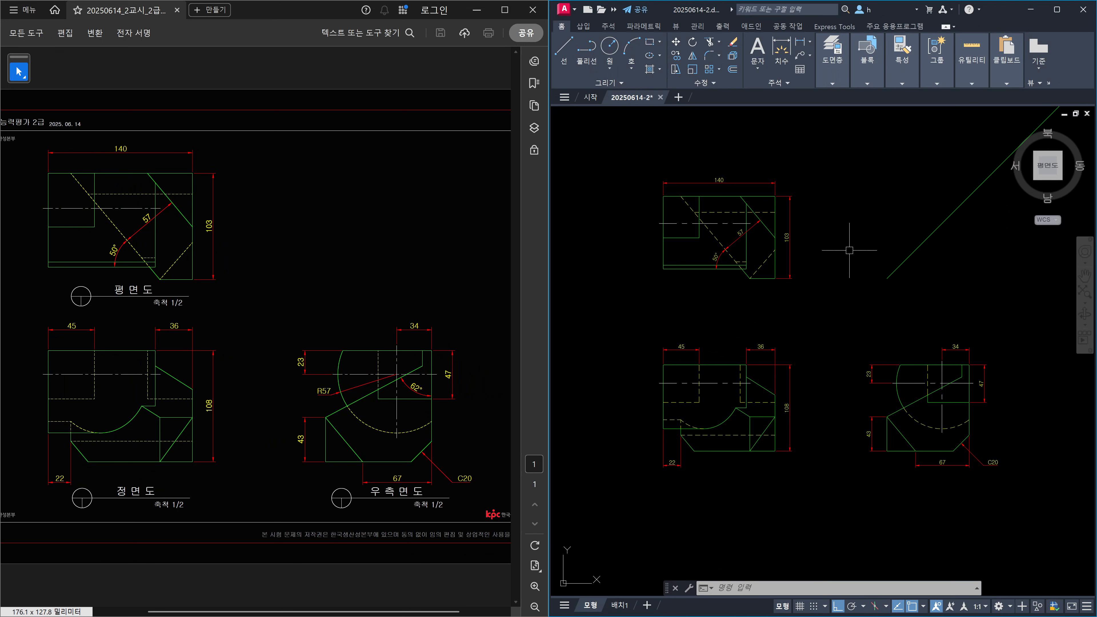
Delete the diagonal projection line located above the right-side view
click(933, 261)
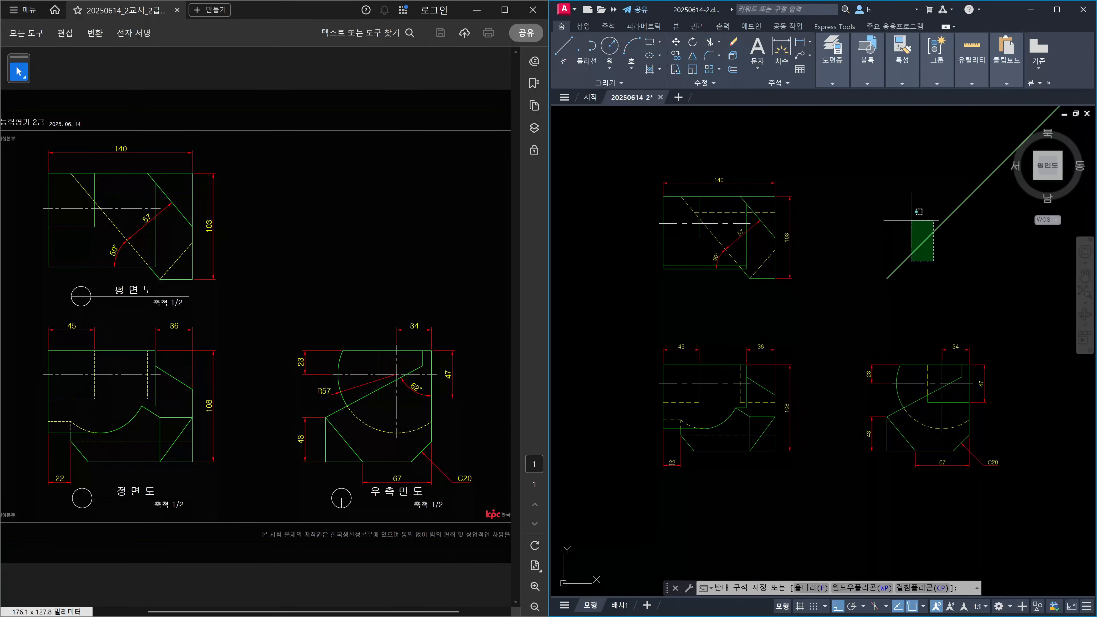
click(911, 220)
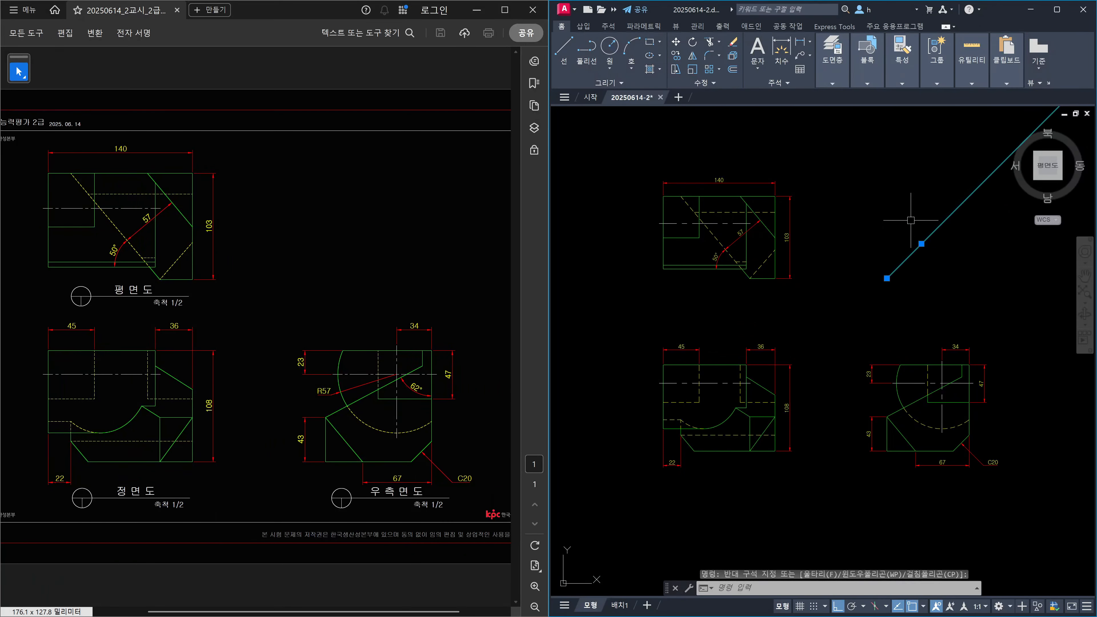
key(Delete)
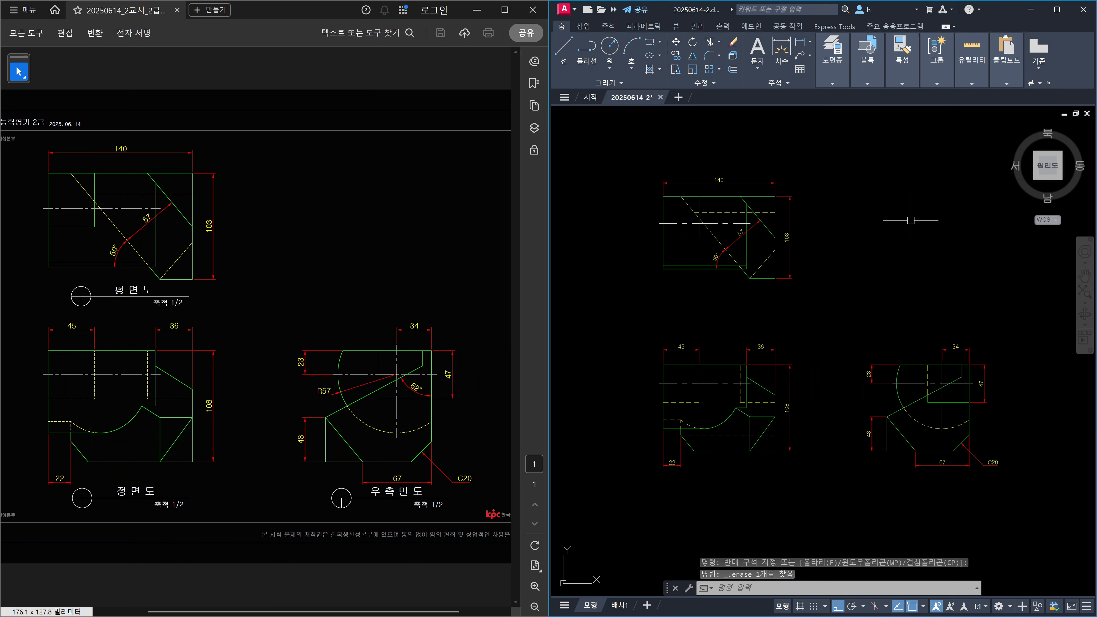
key(Escape)
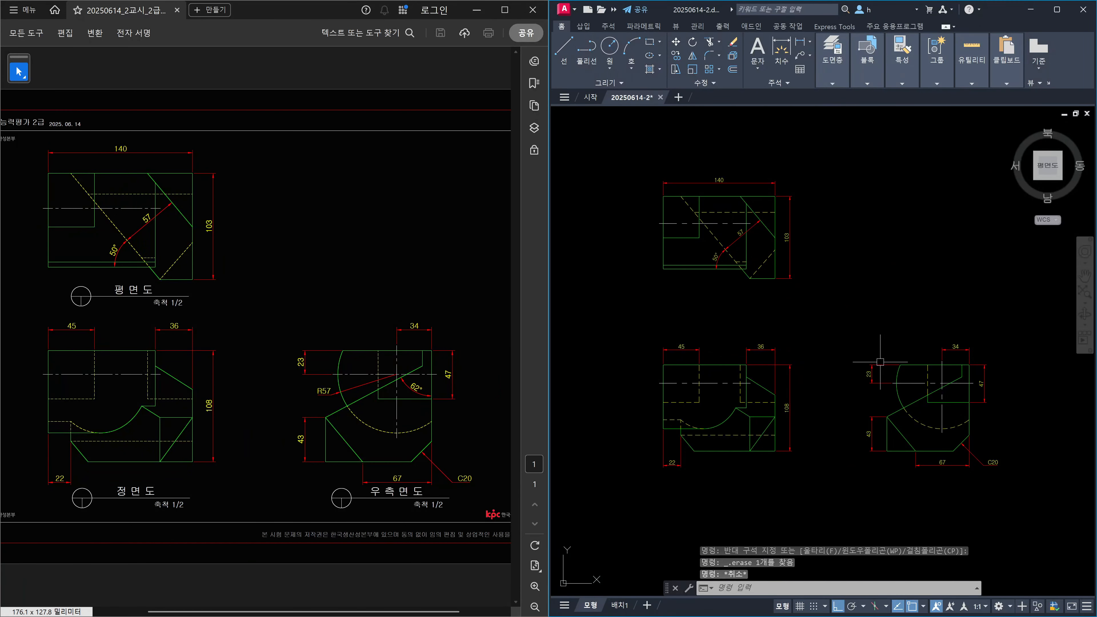
Switch to the 배치1 layout and set its paper space limits from 0,0 to 297,210
click(622, 605)
text(limit)
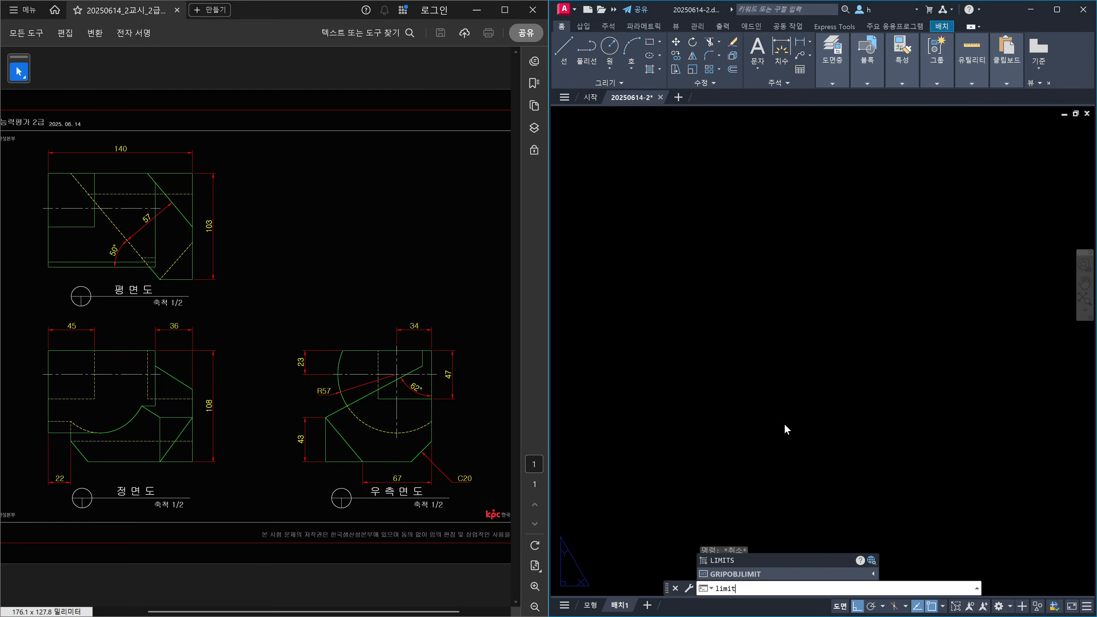
key(Return)
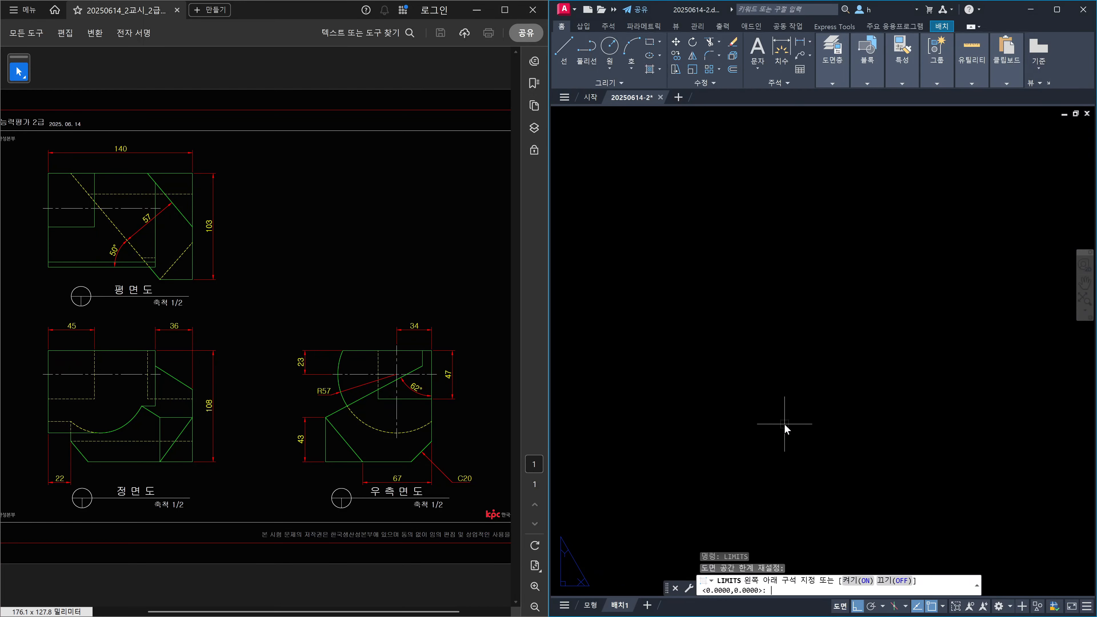
key(Return)
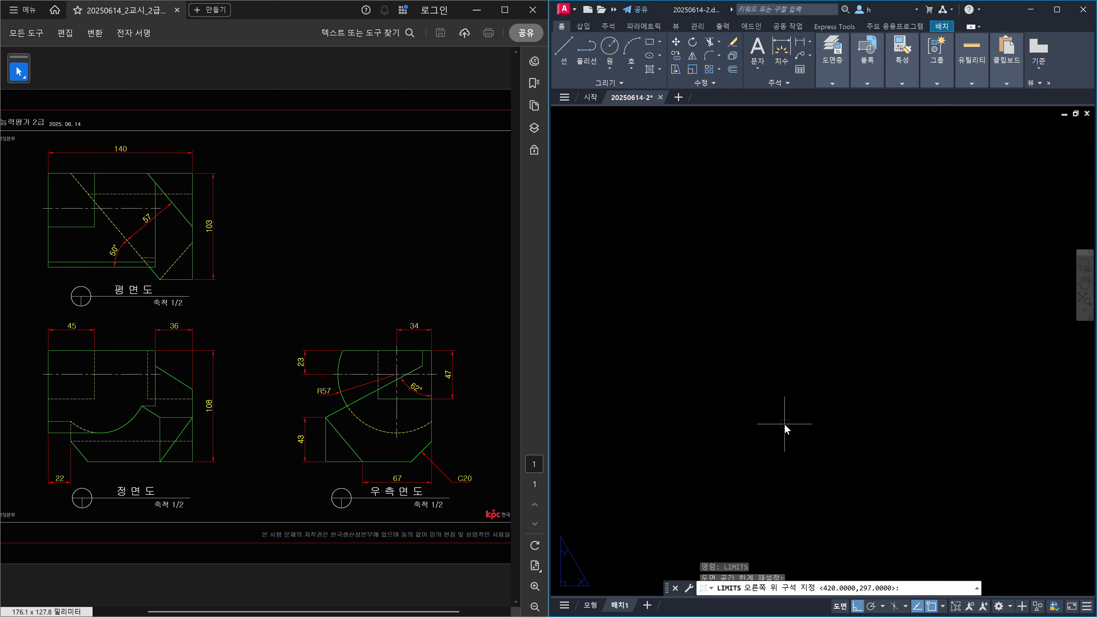
text(297)
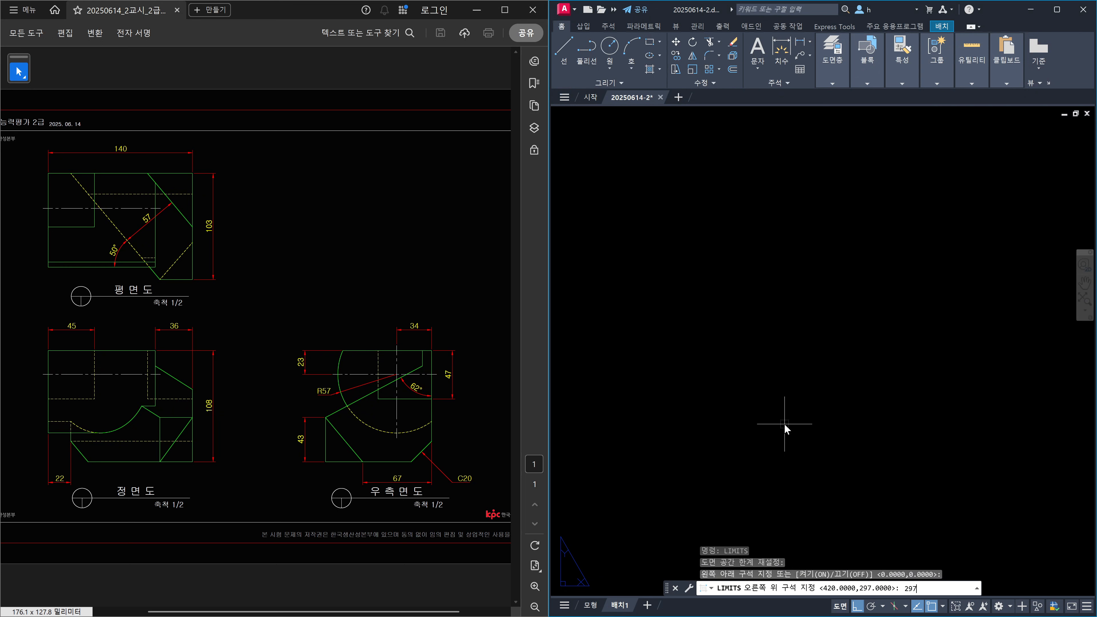
text(,210)
key(Return)
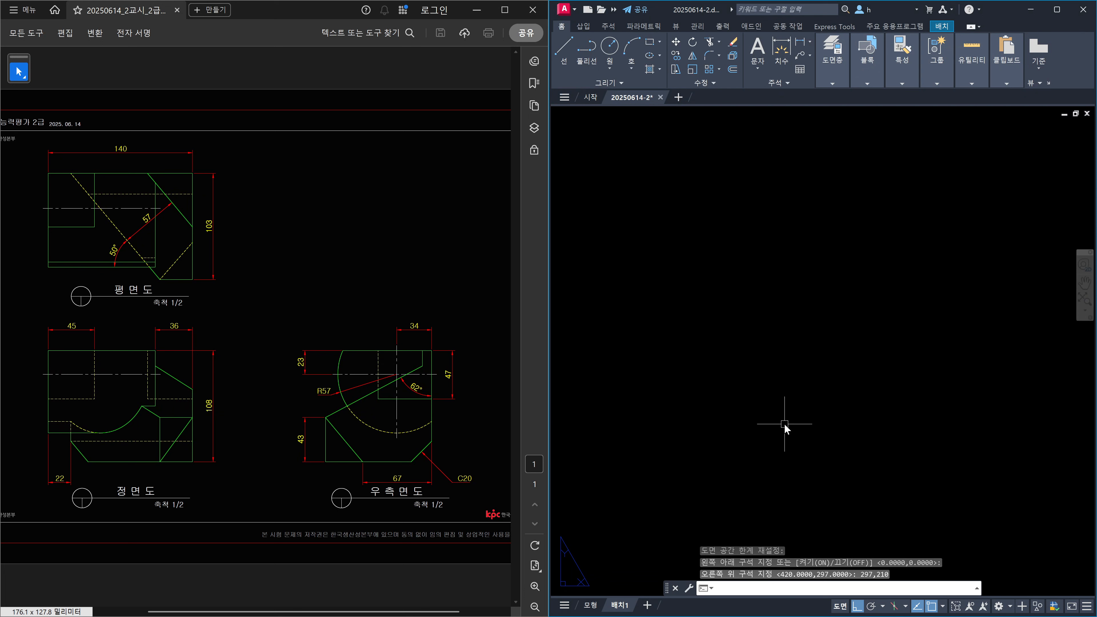
Draw the sheet rectangle on the layout from 0,0 to 297,210
text(rec)
key(Return)
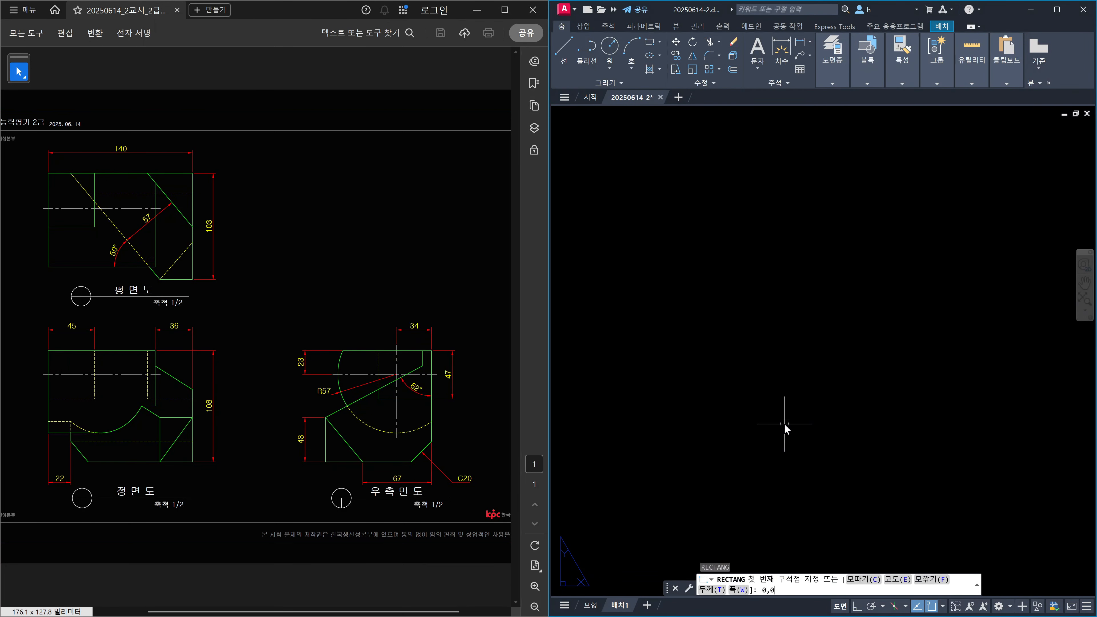
key(Return)
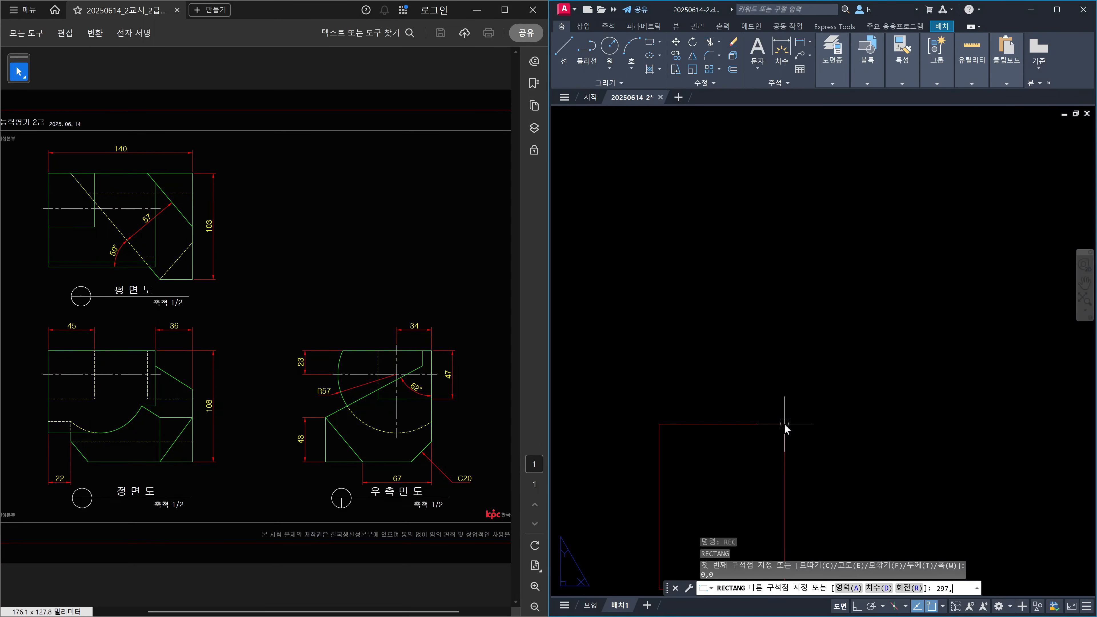
key(Return)
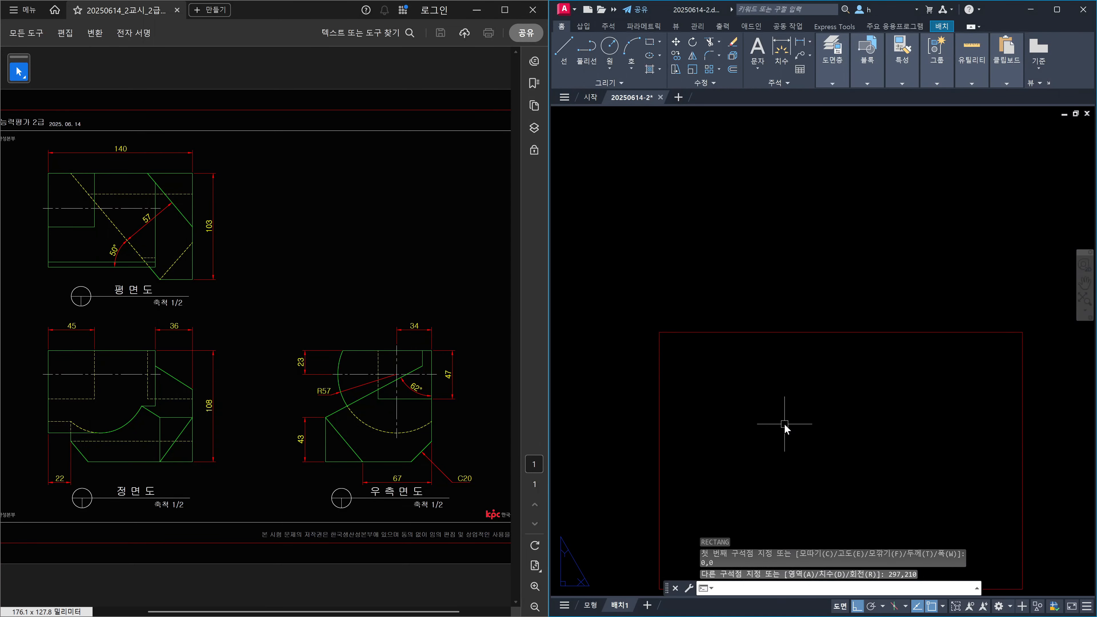
key(Escape)
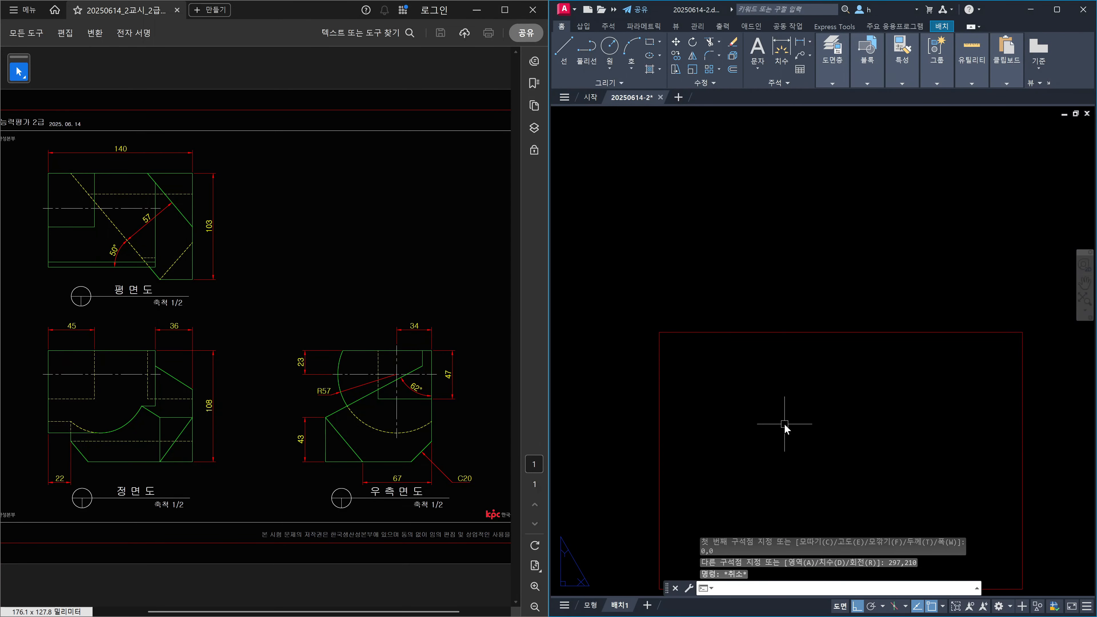
Offset the sheet rectangle 10 inward and delete the outer original
text(o)
key(Return)
text(10)
key(Return)
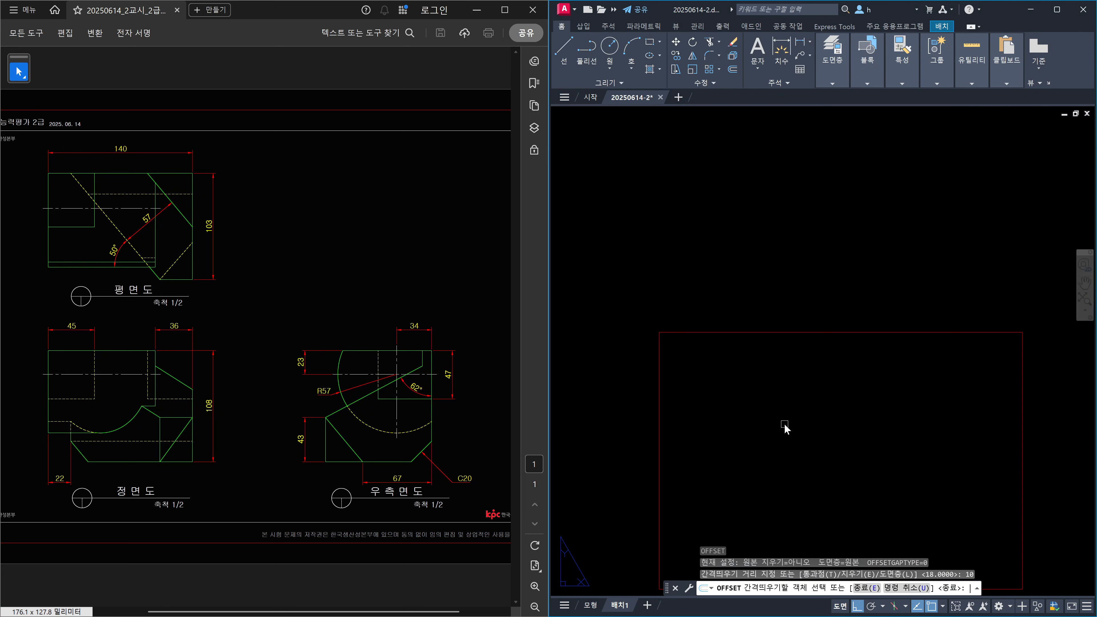
click(808, 332)
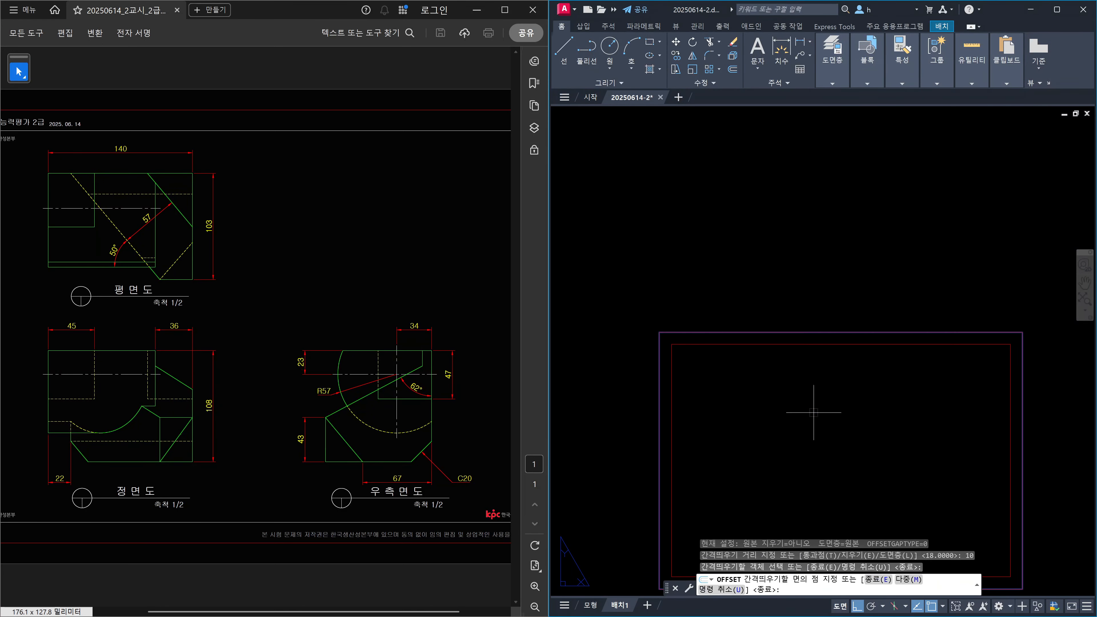
click(814, 417)
key(Escape)
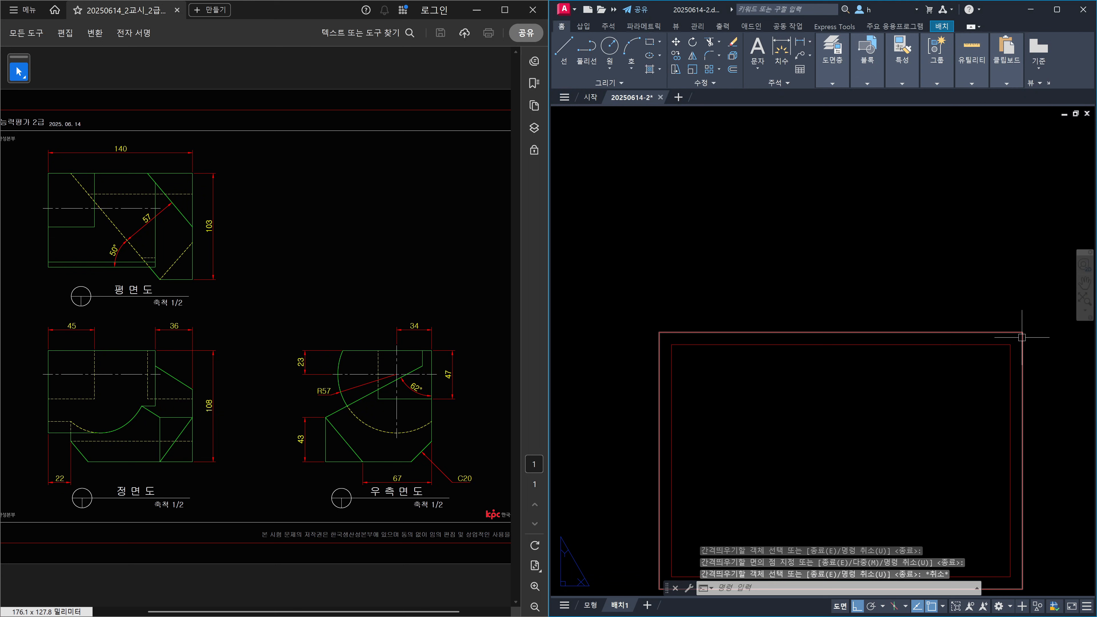
click(1023, 337)
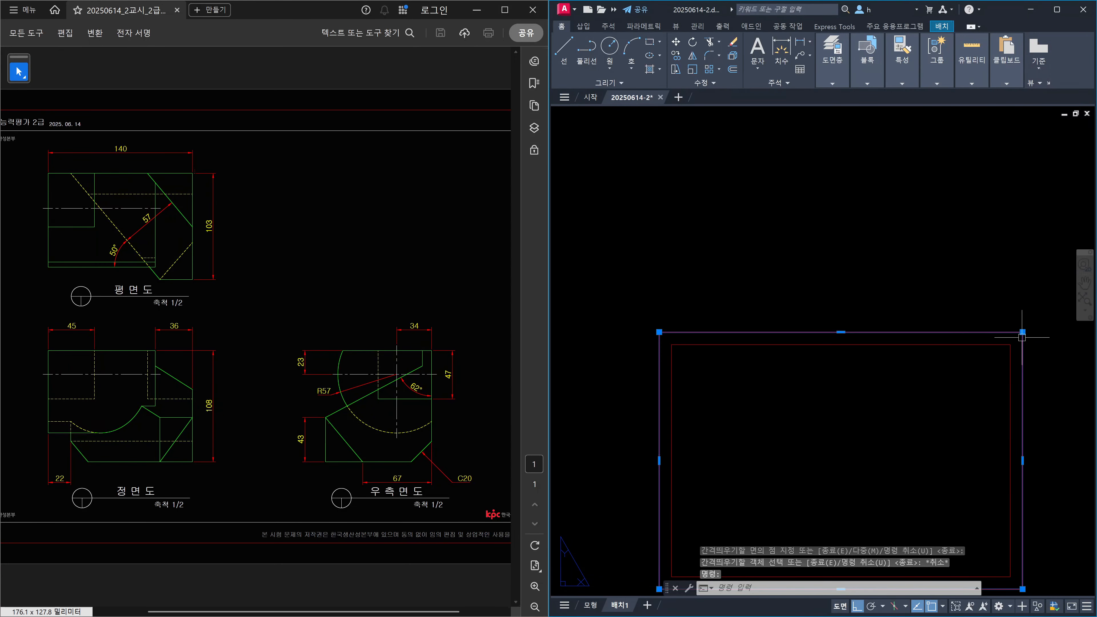
key(Delete)
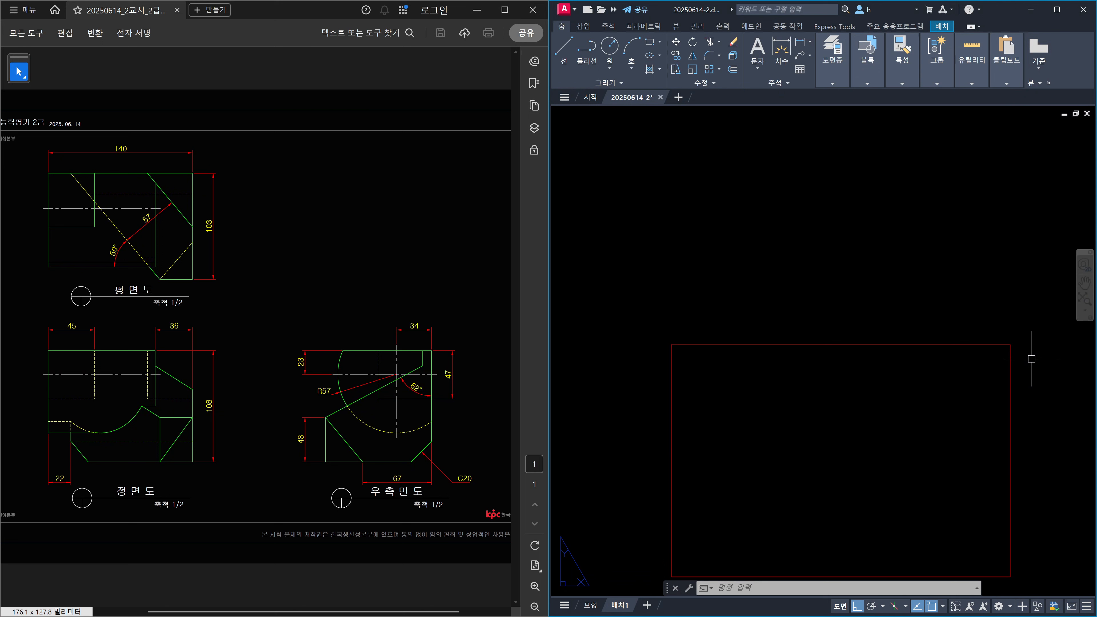
Put the remaining border rectangle on layer 0
click(1031, 358)
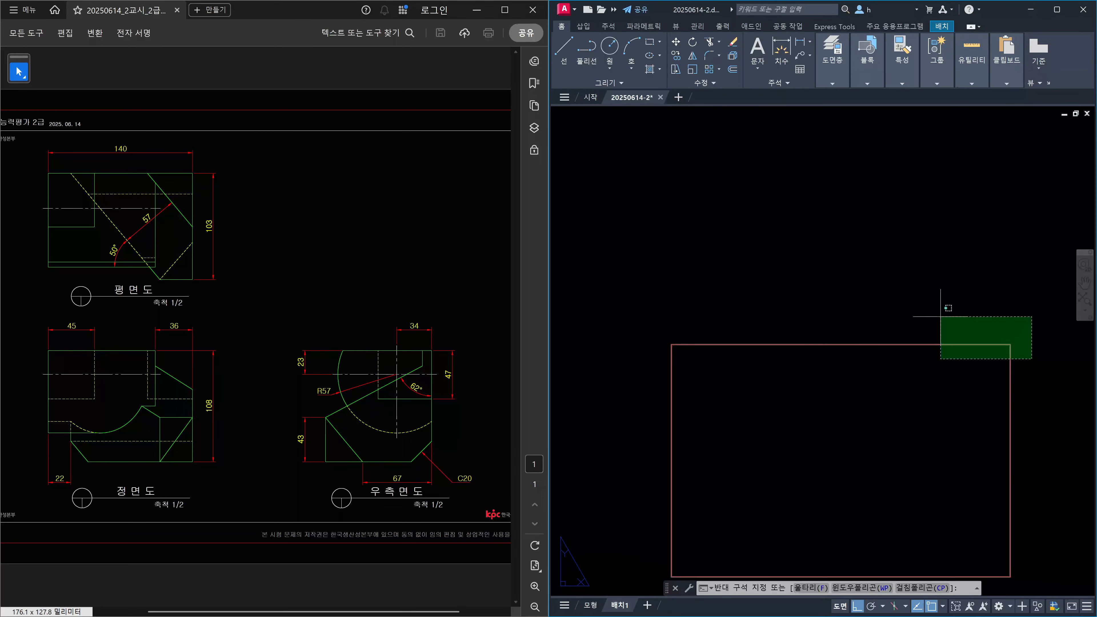
click(939, 318)
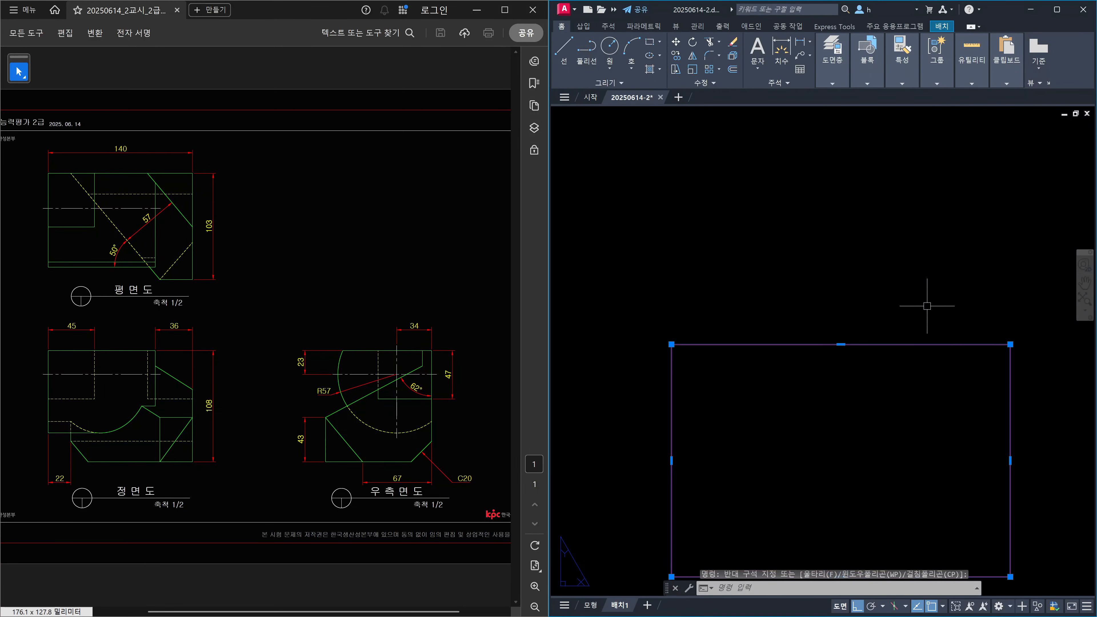
click(833, 83)
click(928, 97)
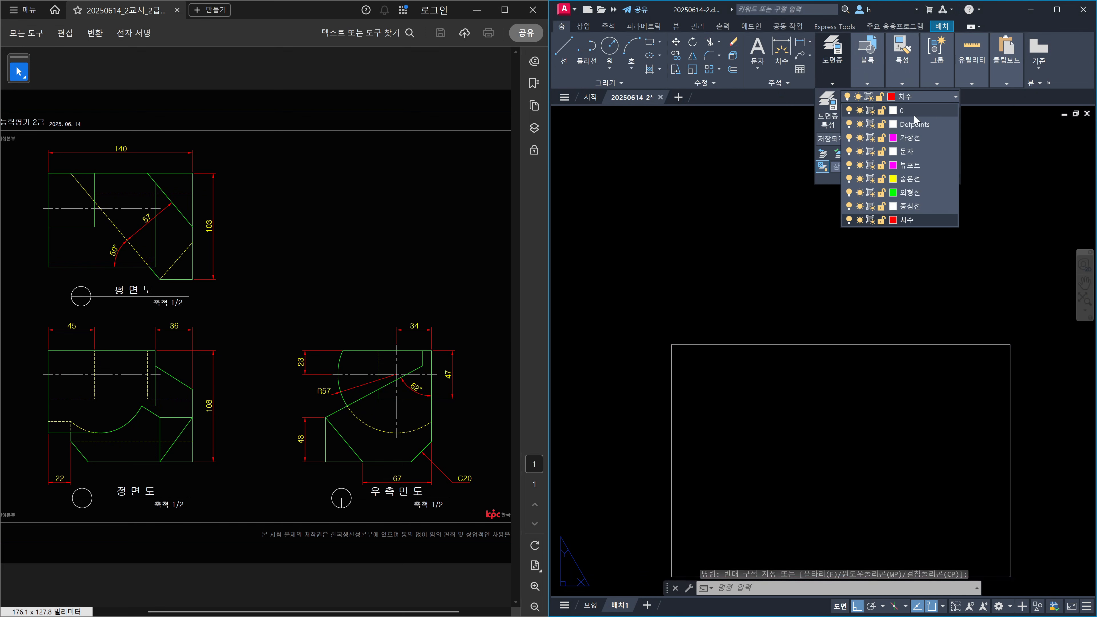
click(914, 111)
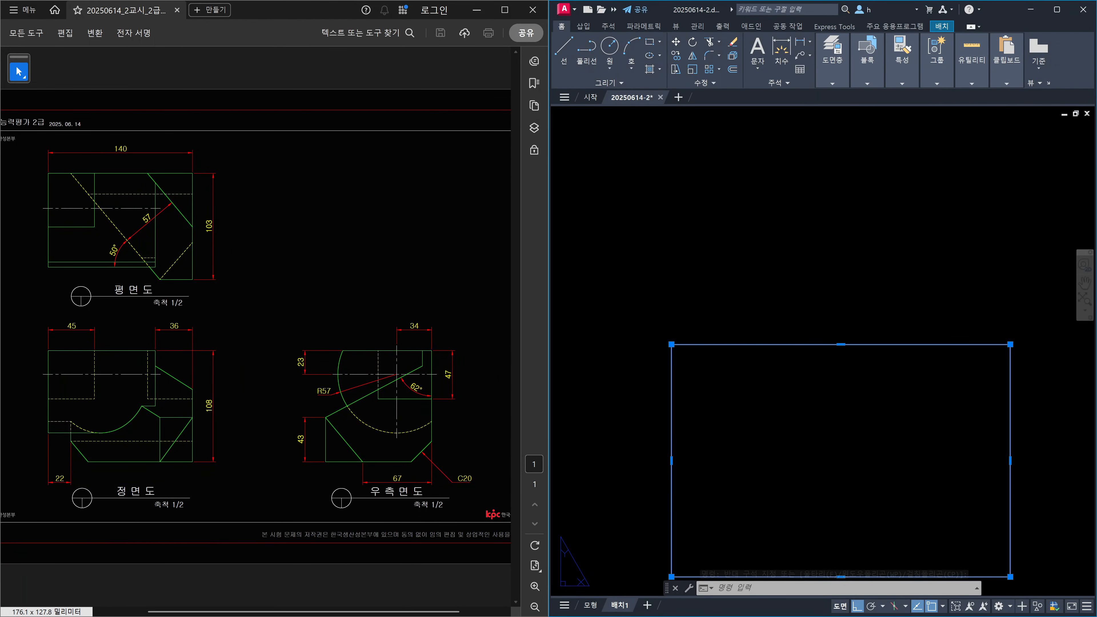
key(Escape)
Explode the border rectangle into separate lines
text(x)
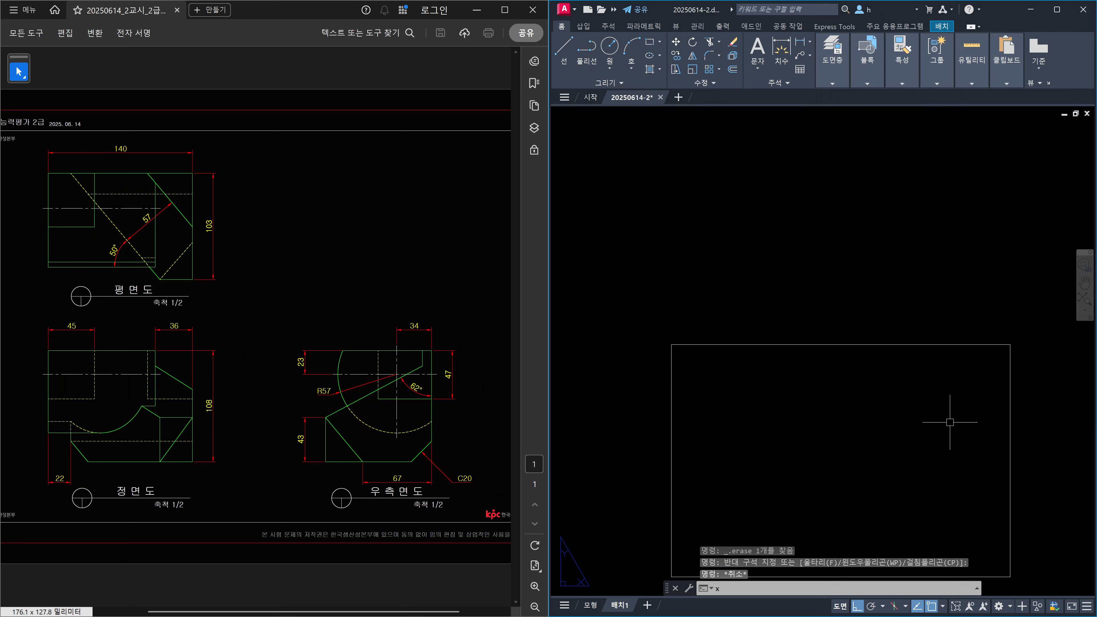
key(Return)
click(1010, 421)
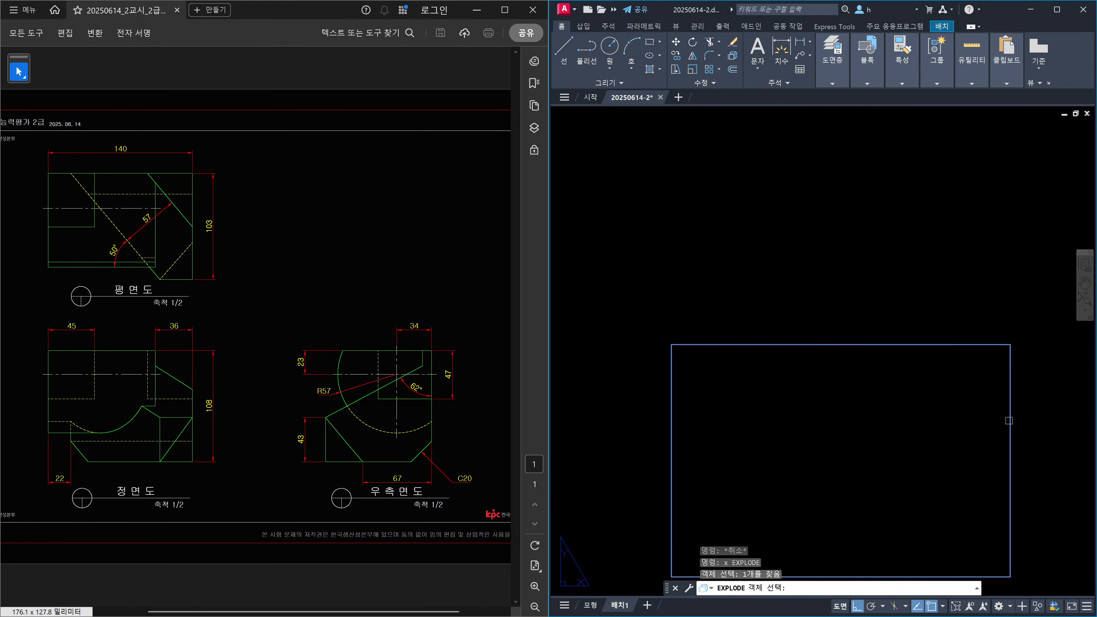
key(Return)
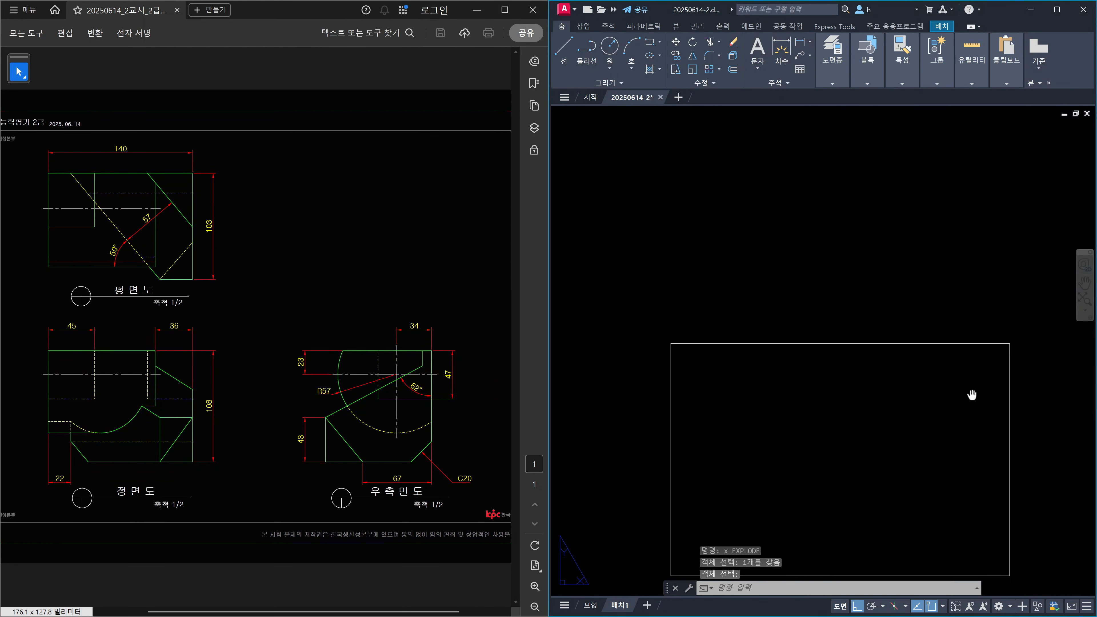
Draw two consecutive horizontal lines, 30 and 25 long, leftward along the border from its upper-right corner
middle_drag(973, 394, 921, 320)
scroll(922, 307, up, 2)
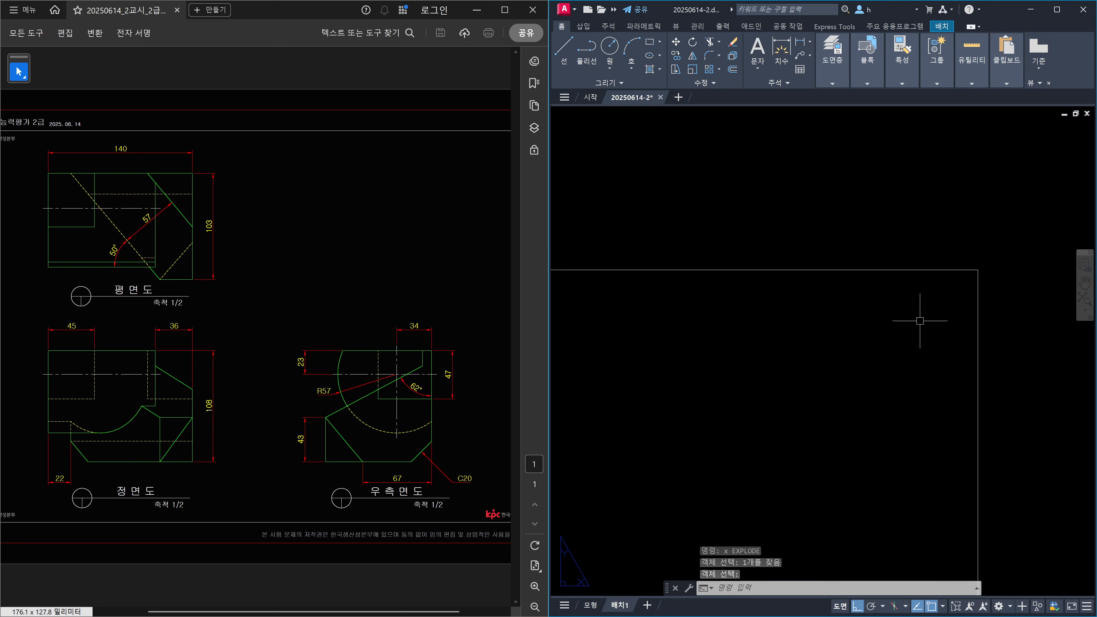
key(Escape)
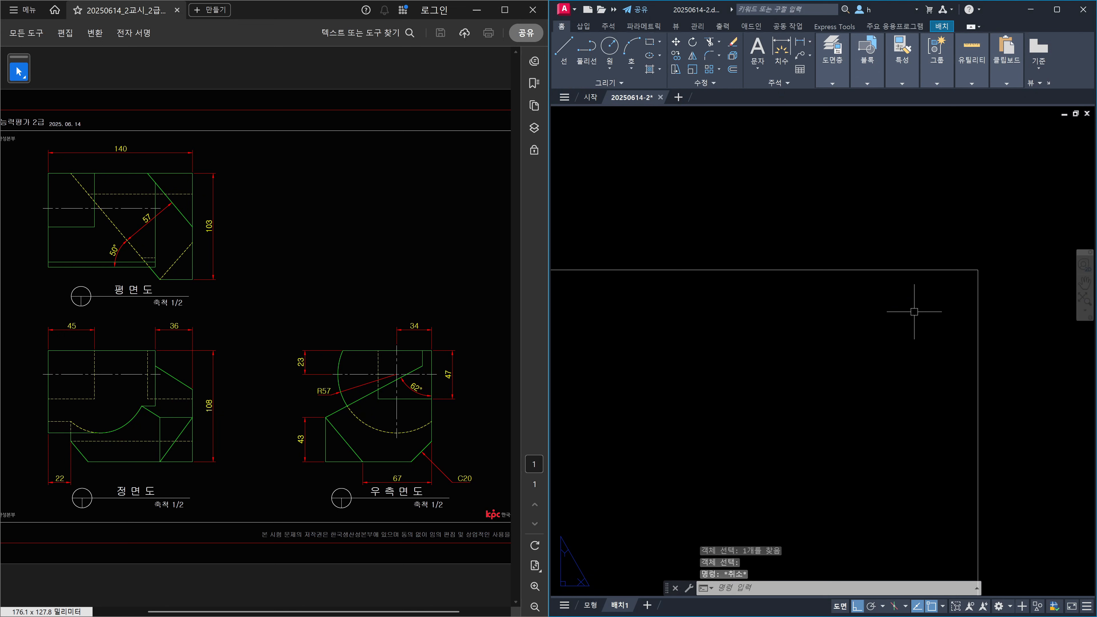
text(l)
key(Return)
click(978, 270)
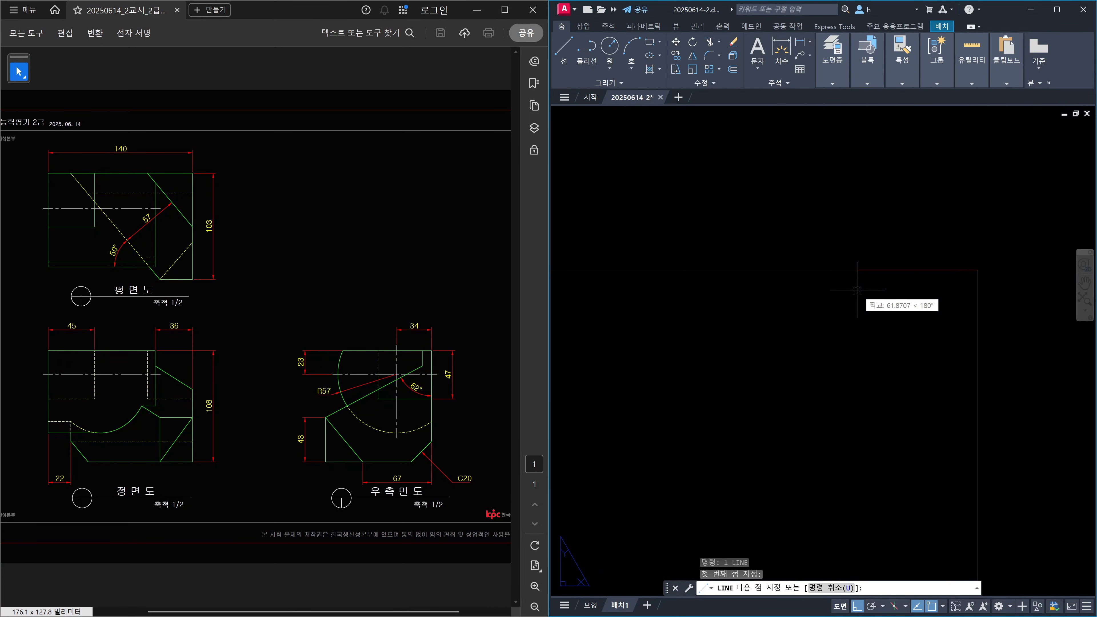
text(30)
key(Return)
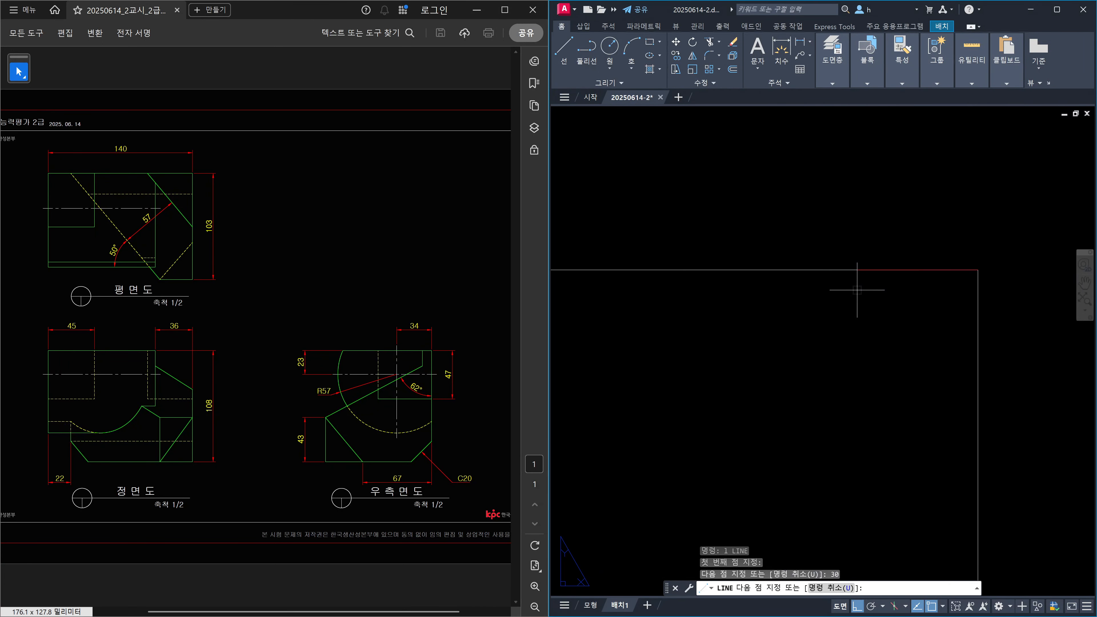
text(25)
key(Return)
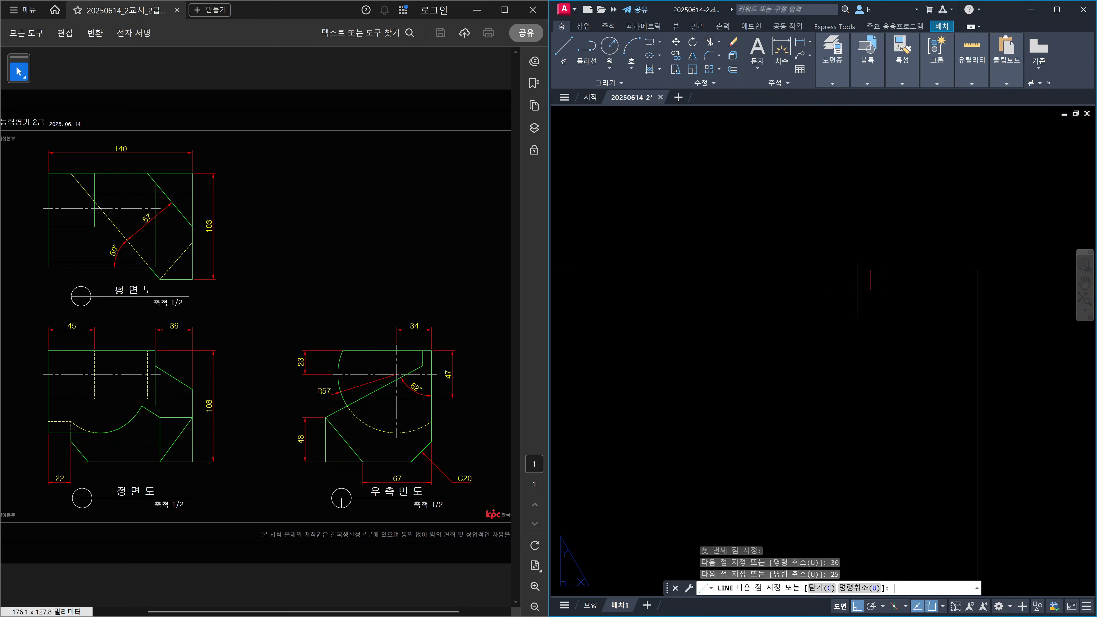
key(Escape)
key(Escape)
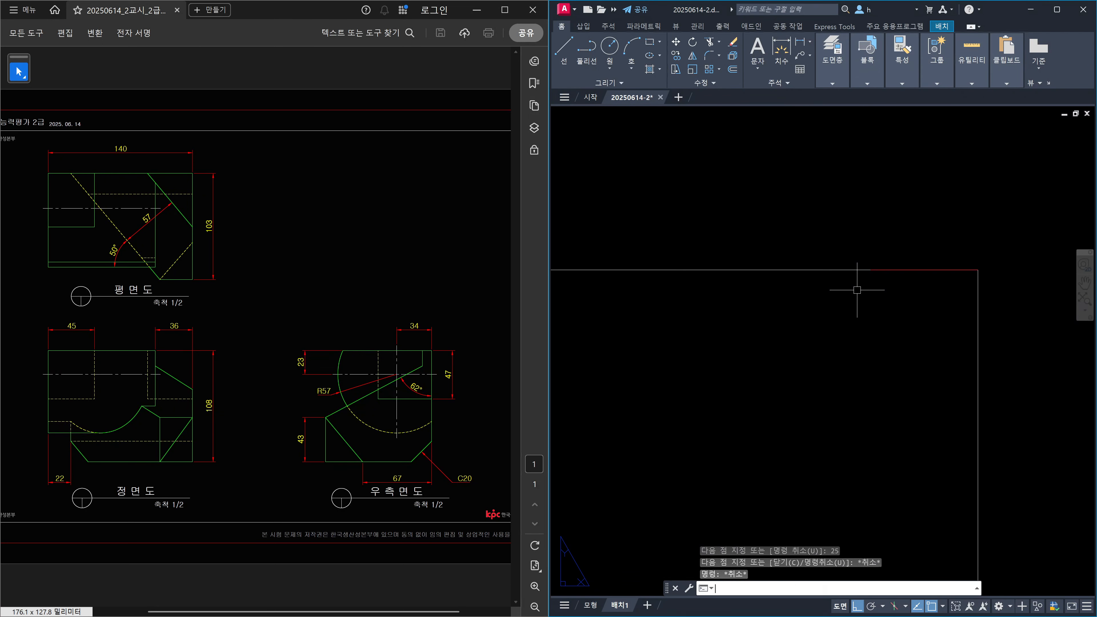
Copy the two short lines straight down at distances of 8, 16 and 24 to form the title block rows
text(co)
key(Return)
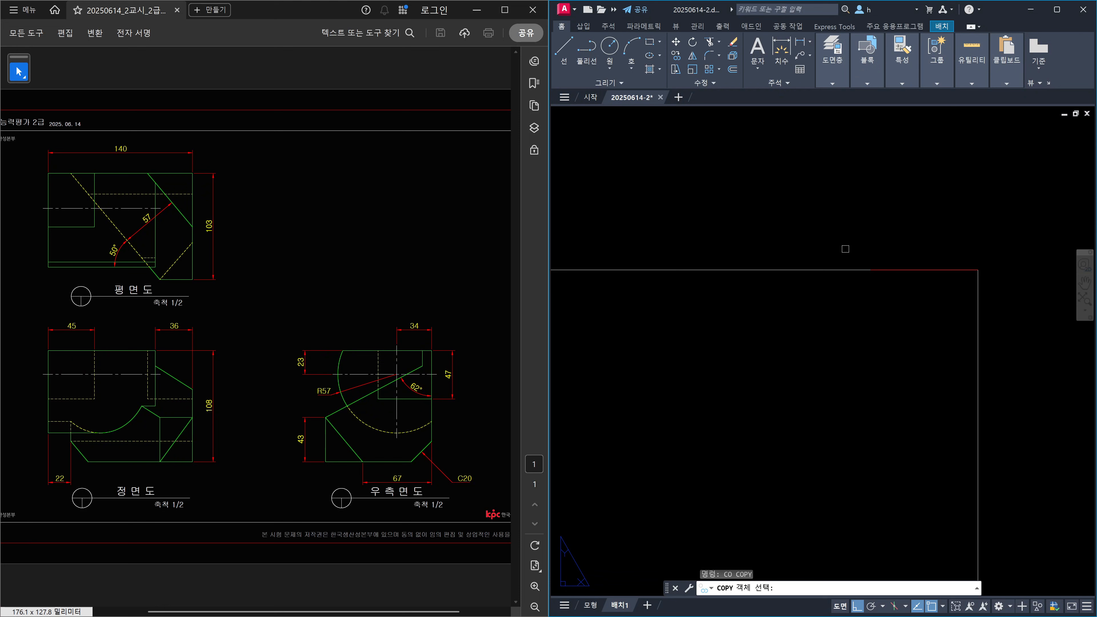
click(844, 248)
click(1044, 330)
key(Return)
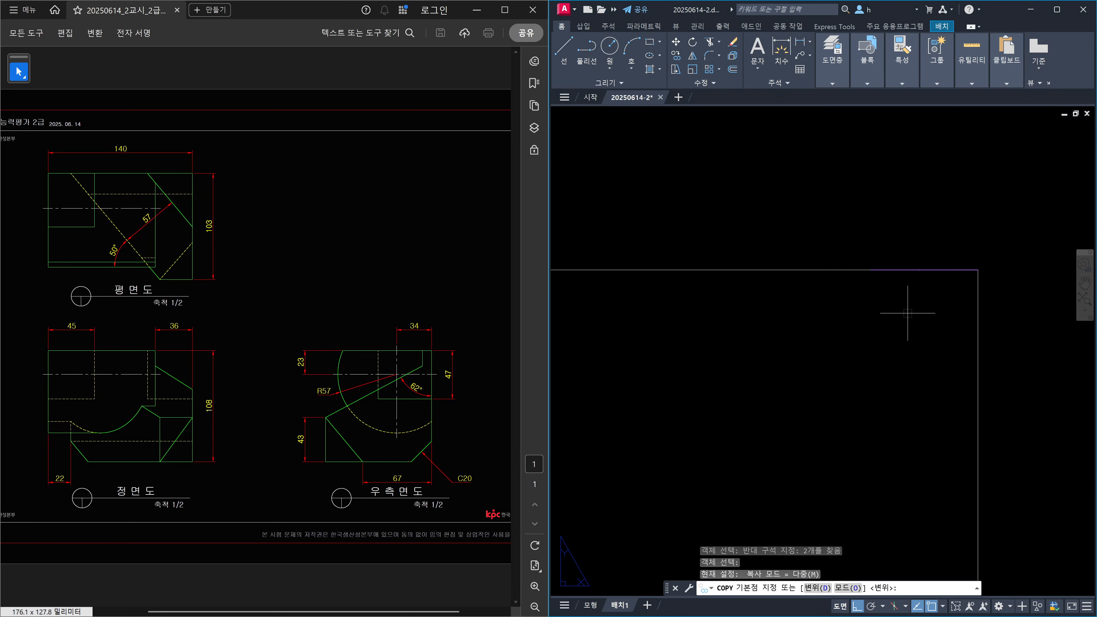
click(911, 314)
key(Return)
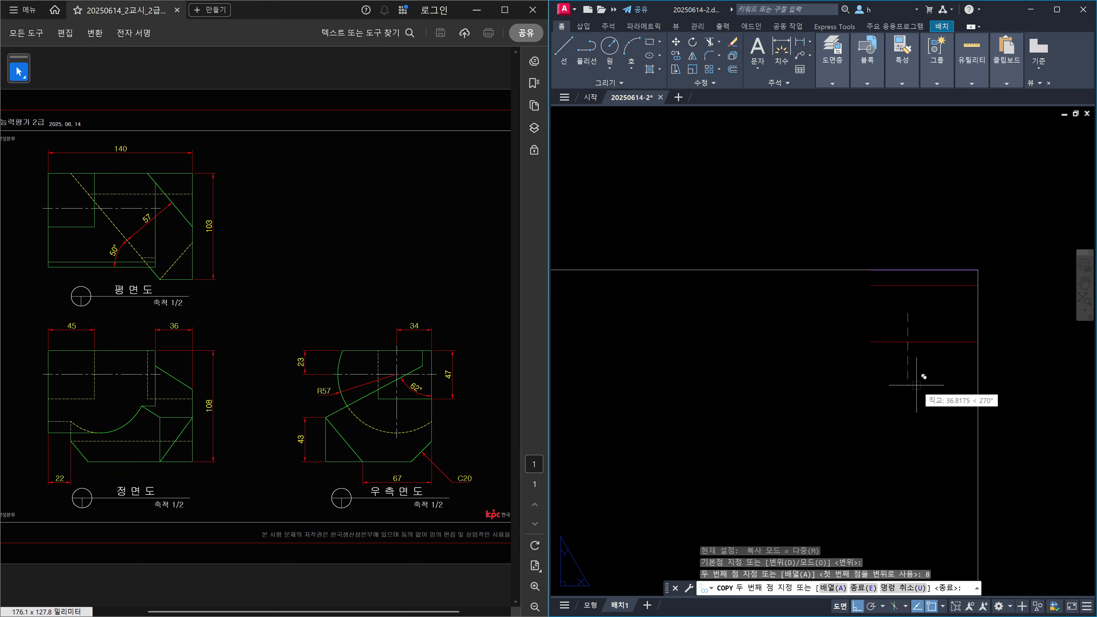
text(16)
key(Return)
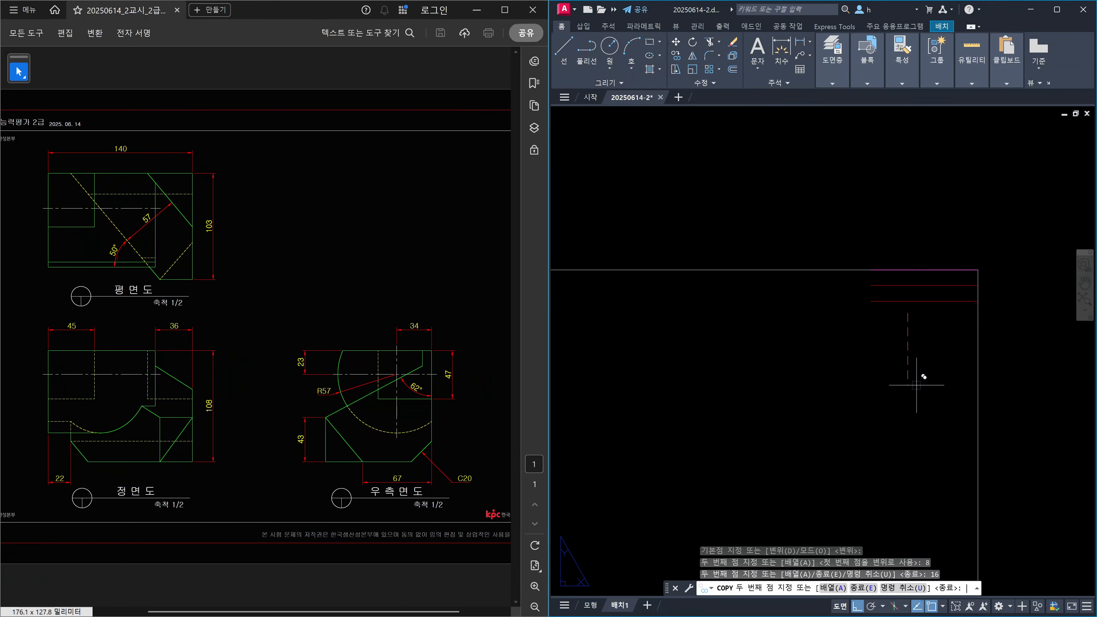
text(24)
key(Return)
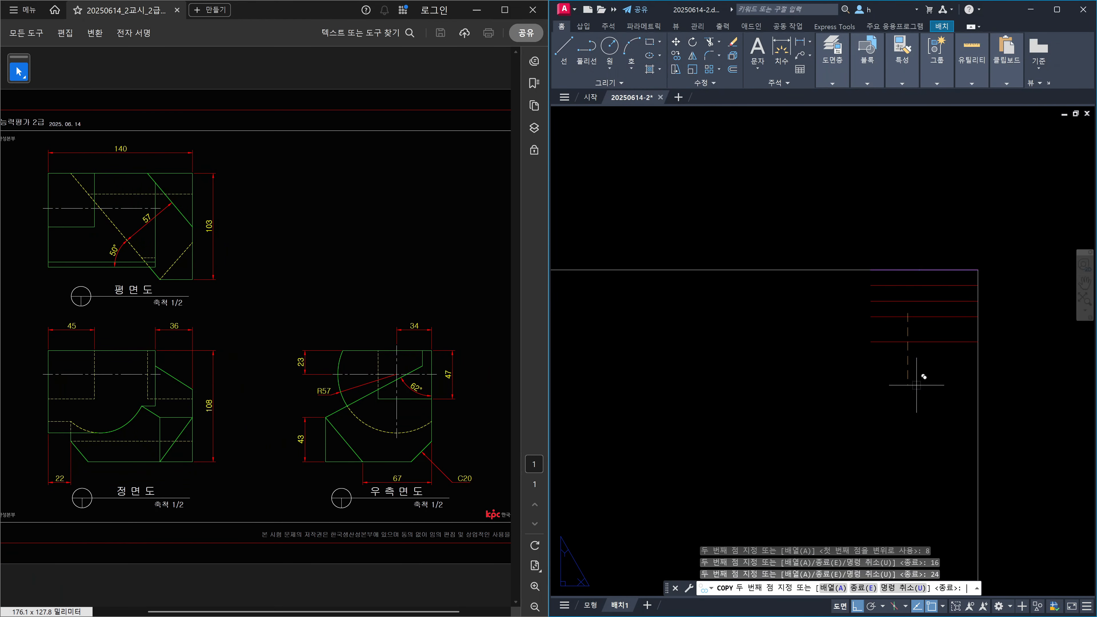
key(Escape)
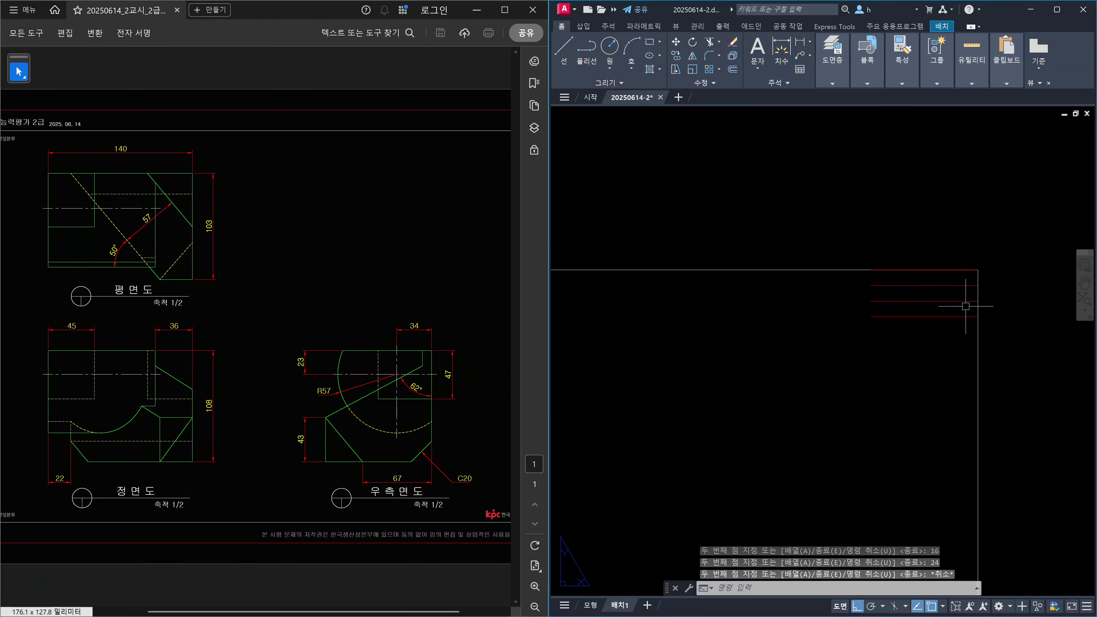
click(951, 270)
click(948, 285)
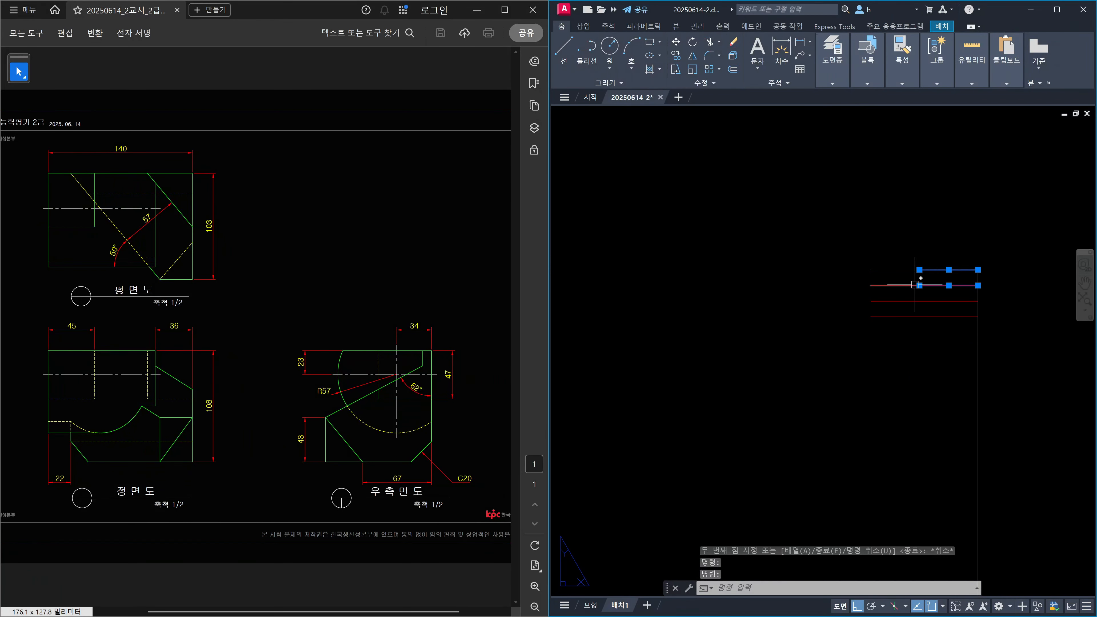
click(904, 285)
key(Escape)
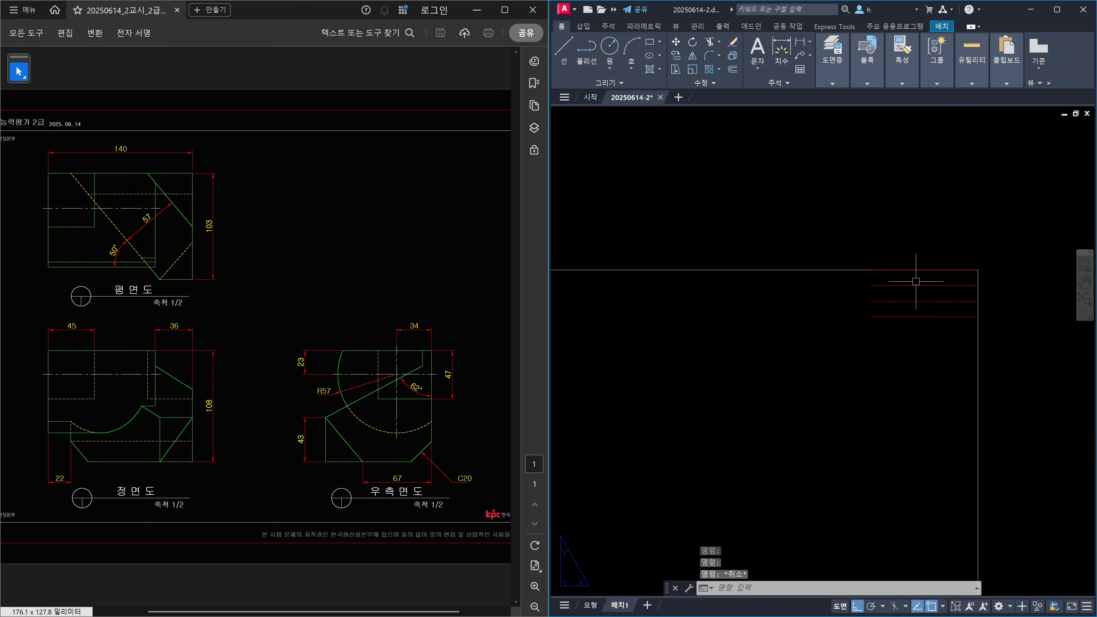
click(864, 254)
click(1005, 282)
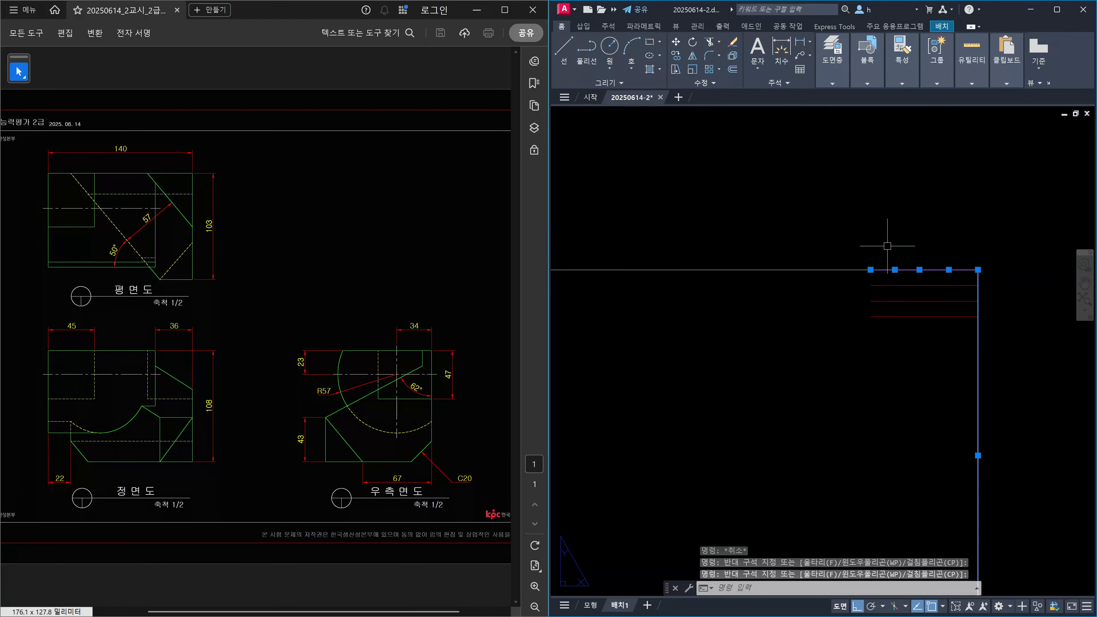
key(Escape)
scroll(923, 265, up, 4)
click(813, 272)
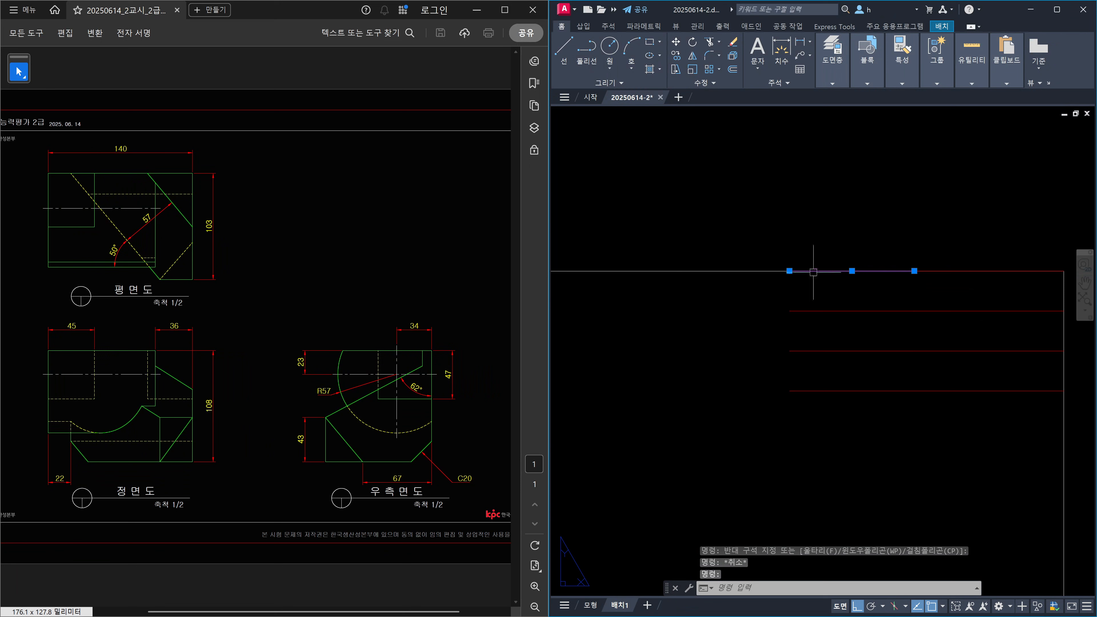
click(754, 271)
key(Escape)
scroll(754, 271, down, 4)
Put all the short horizontal title block lines on layer 0
click(754, 249)
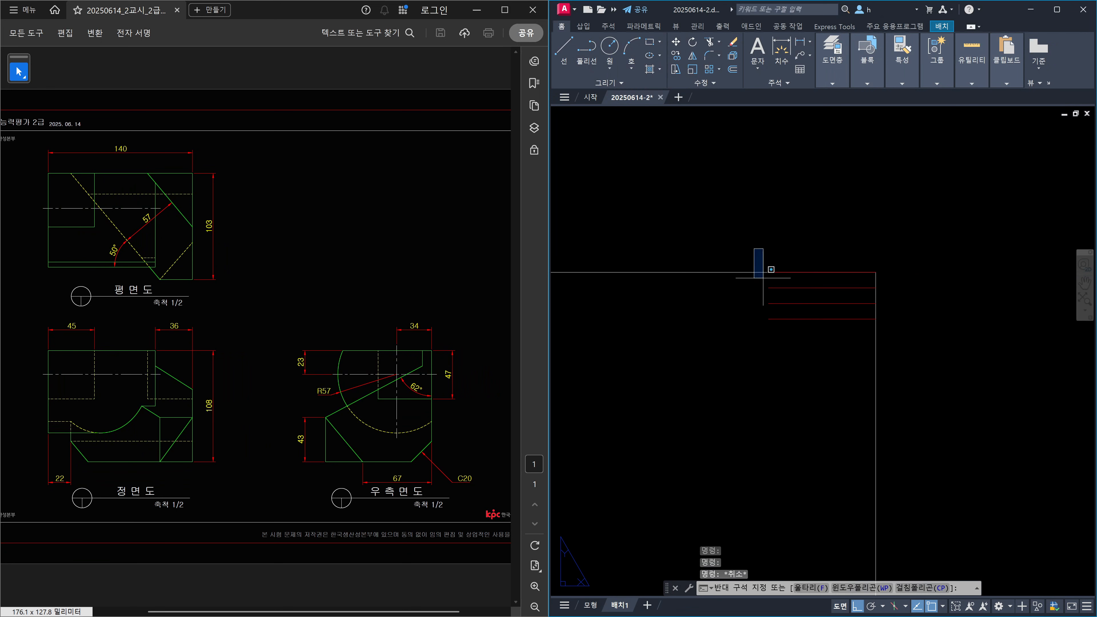
click(886, 372)
click(832, 84)
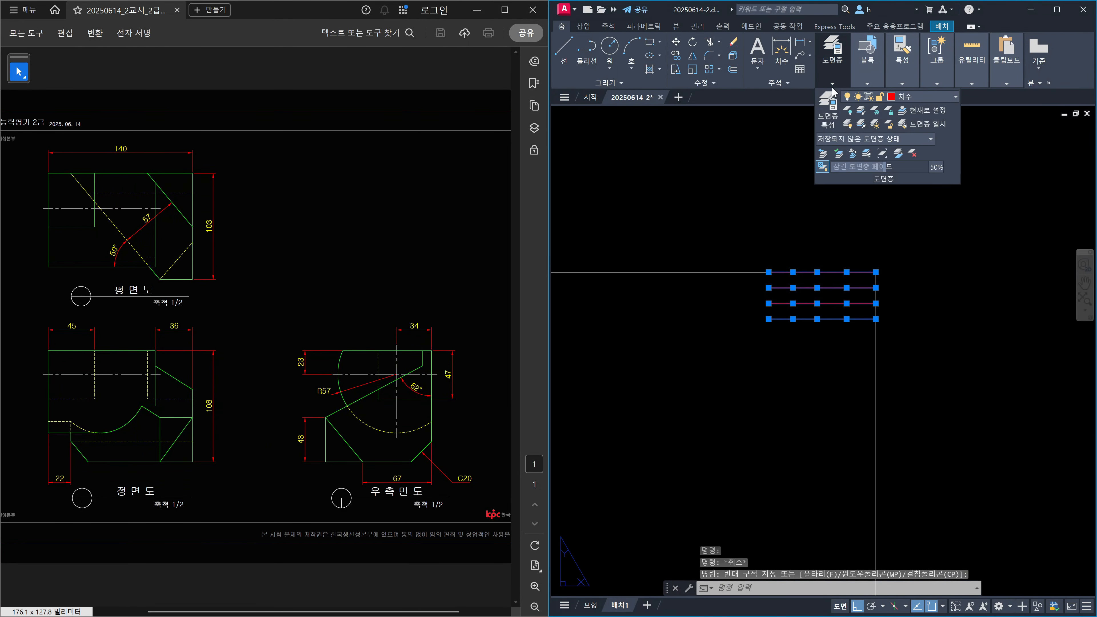
click(912, 96)
click(906, 107)
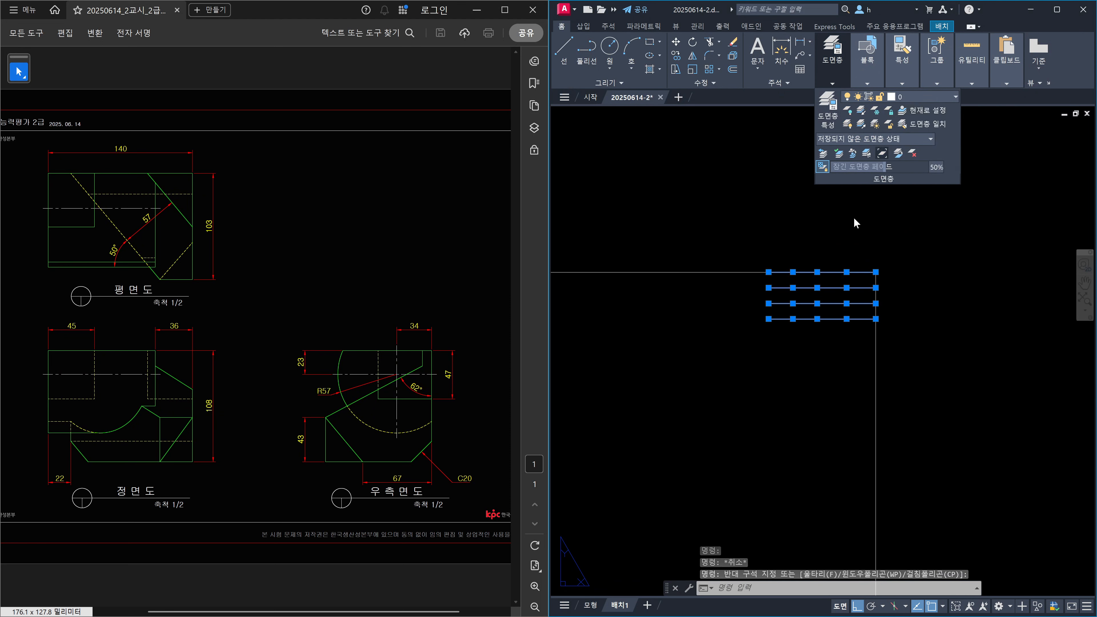
key(Escape)
click(749, 245)
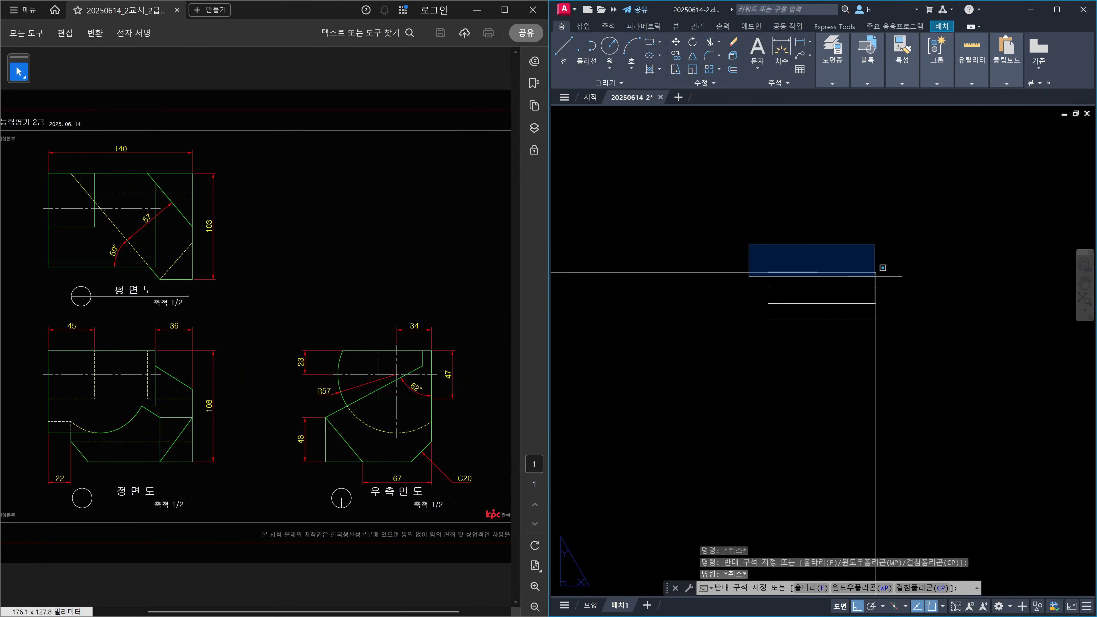
click(890, 270)
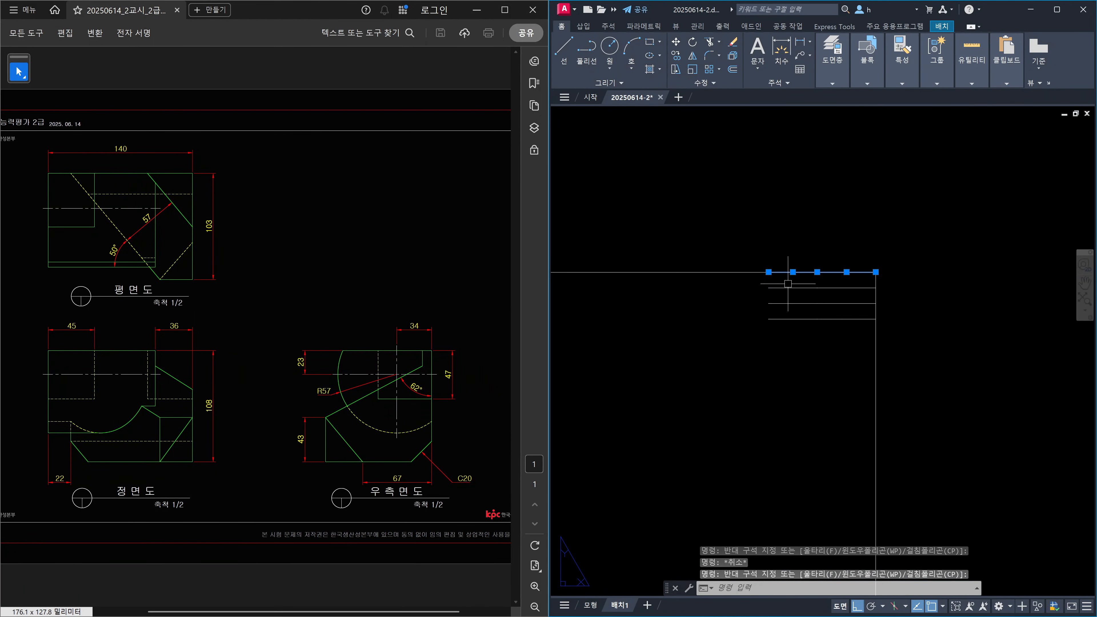
key(Escape)
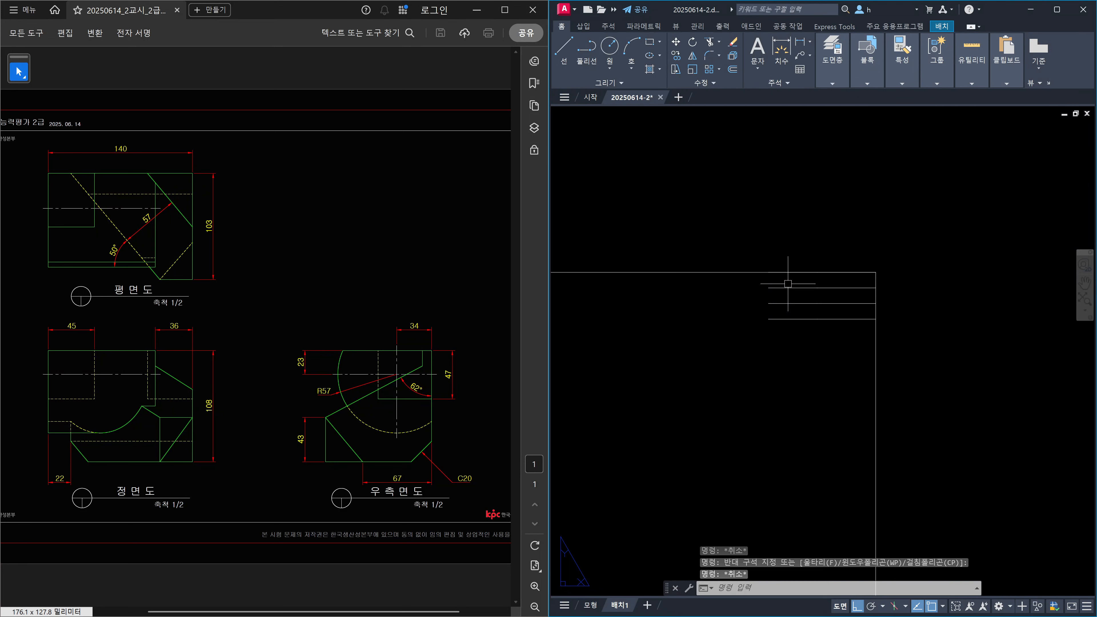
click(790, 288)
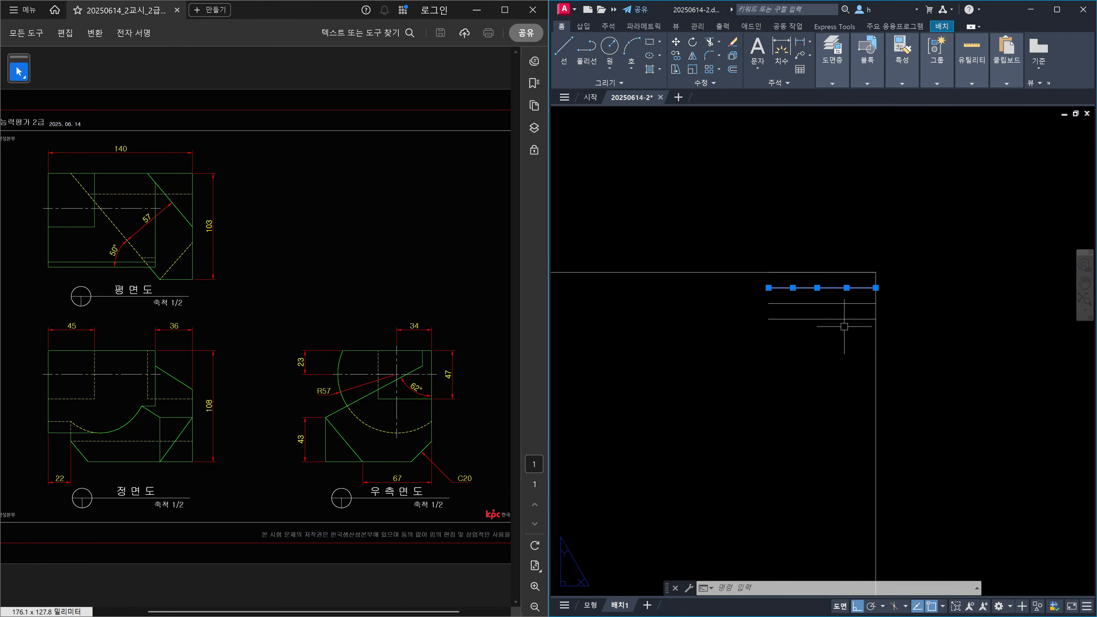
key(Escape)
Delete all the short horizontal title block lines at the border's upper-right corner
click(745, 247)
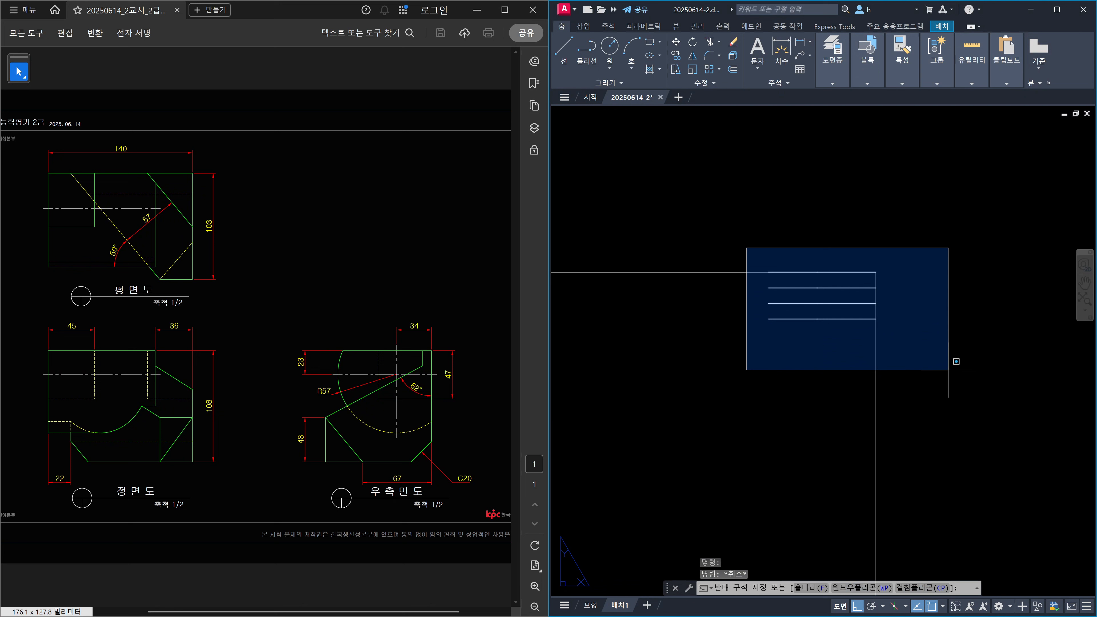
click(949, 370)
key(Delete)
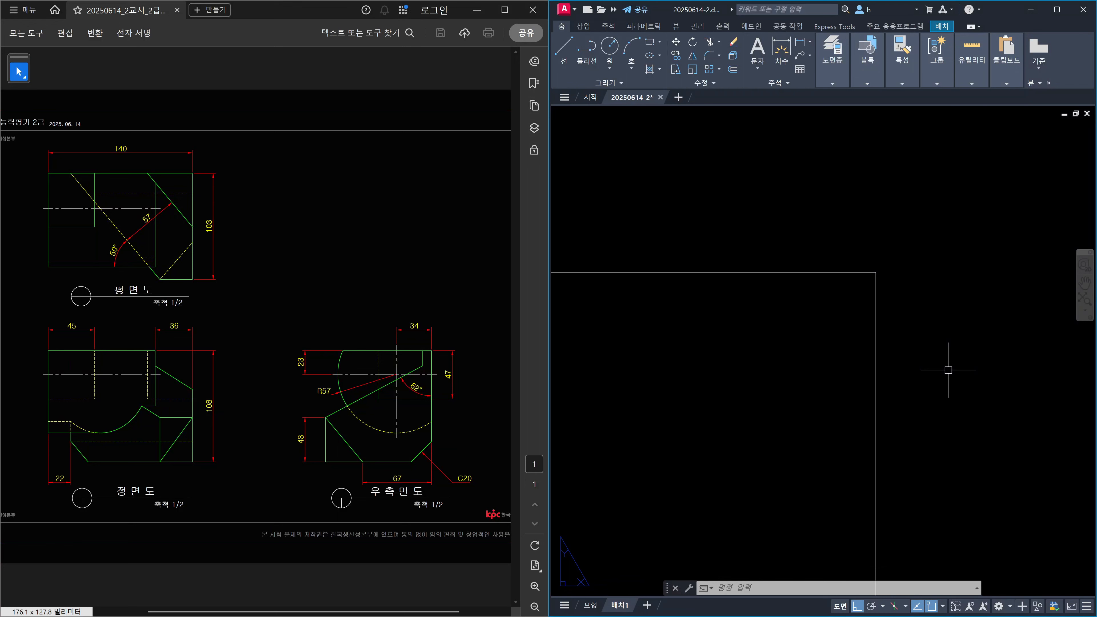
Draw a 30 by 8 rectangle and a separate 25 by 8 rectangle in the empty area inside the border
text(rec)
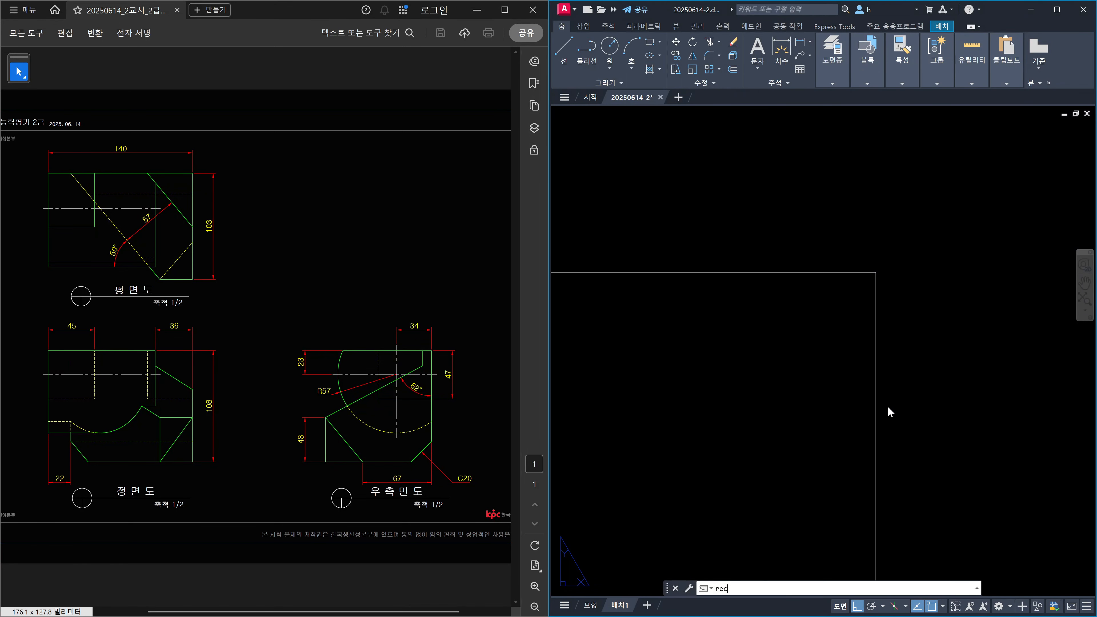
key(Return)
click(745, 409)
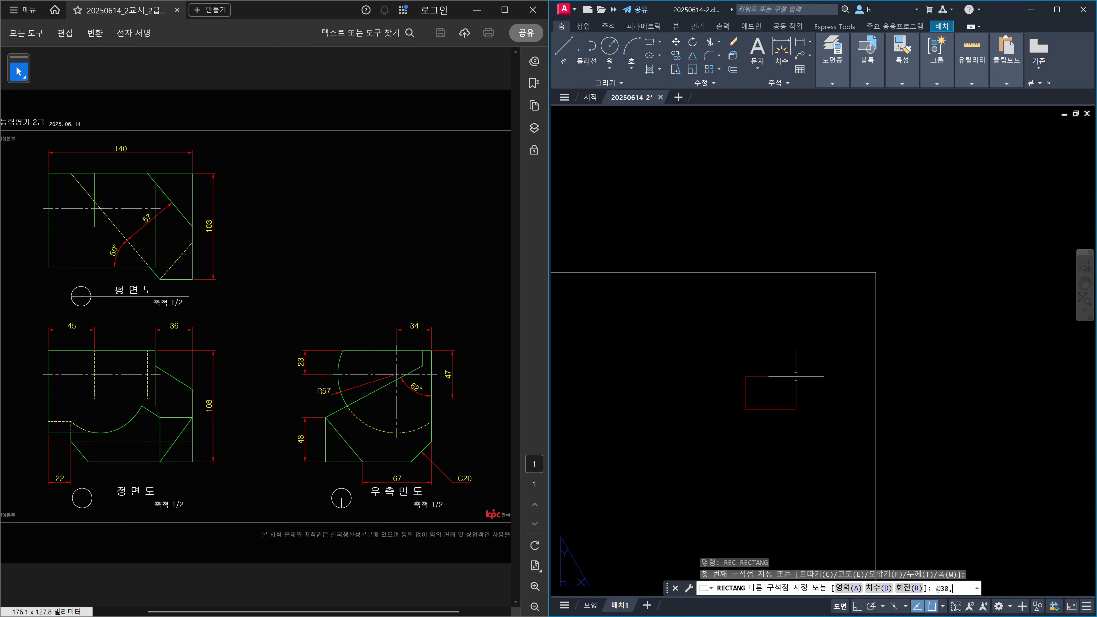
key(Return)
key(Return)
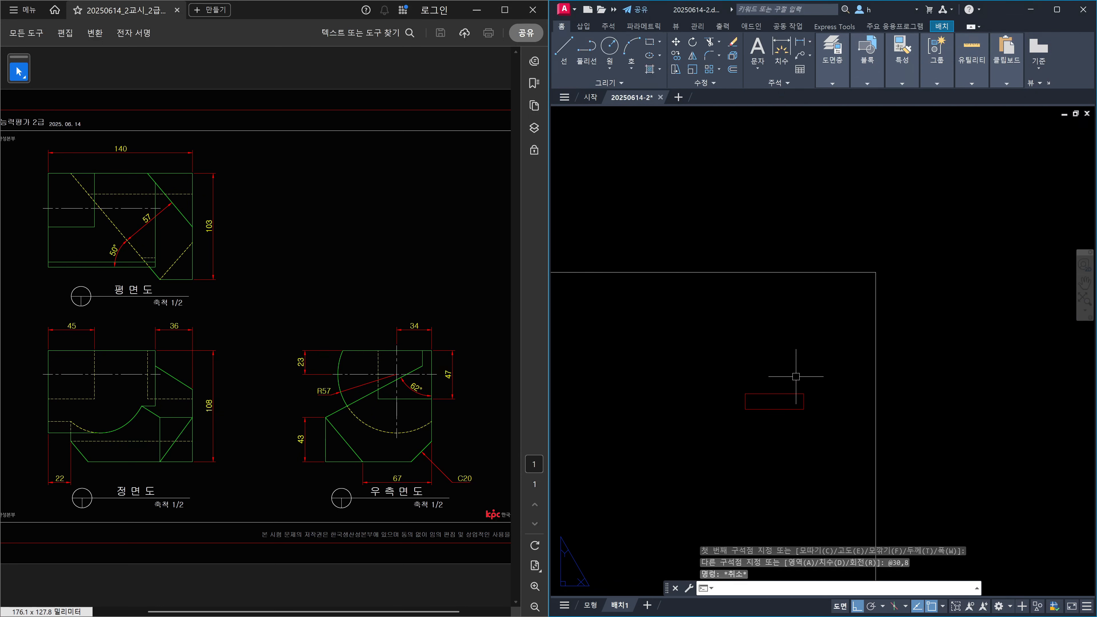
click(703, 379)
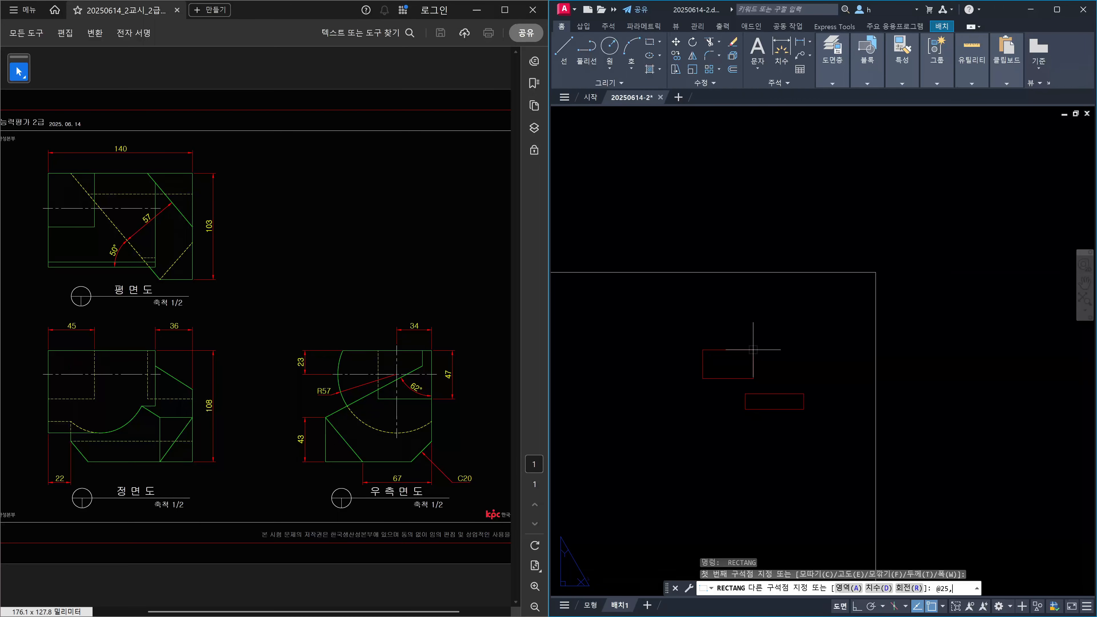
text(@25,8)
key(Return)
key(F8)
key(Escape)
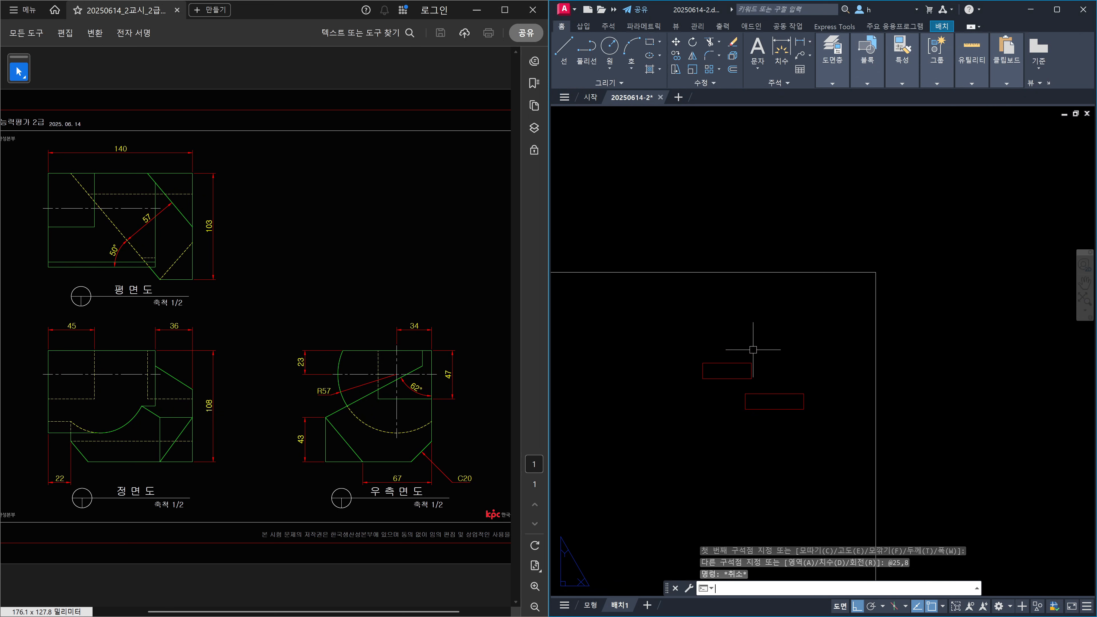
Move the 30 by 8 rectangle by its lower-left corner onto the lower-right corner of the 25 by 8 rectangle
text(m)
key(Return)
click(764, 397)
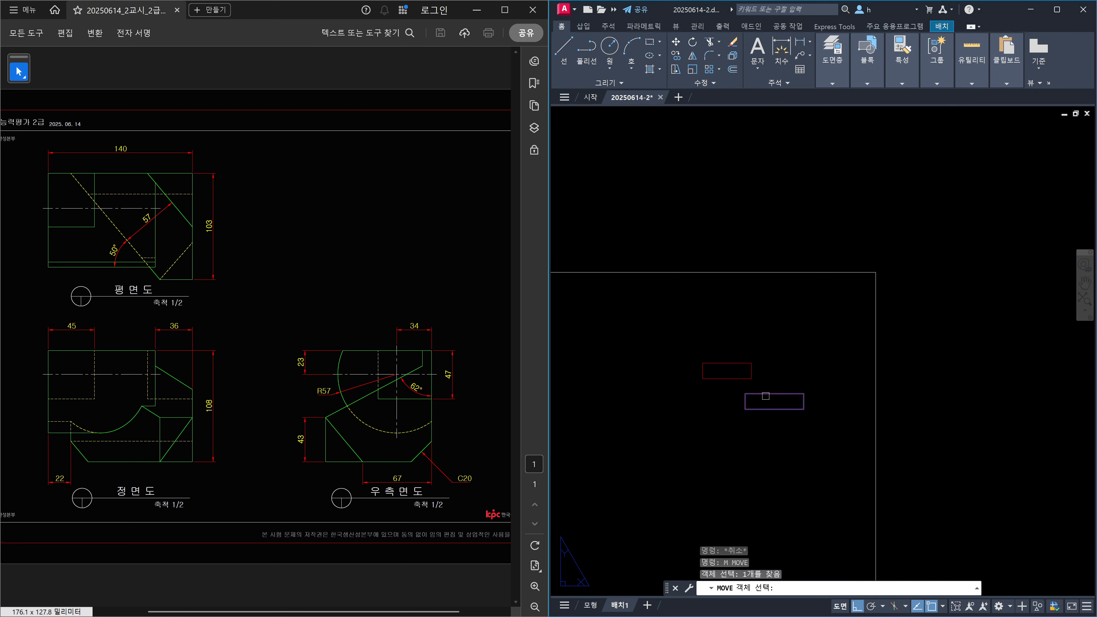
key(Return)
click(746, 409)
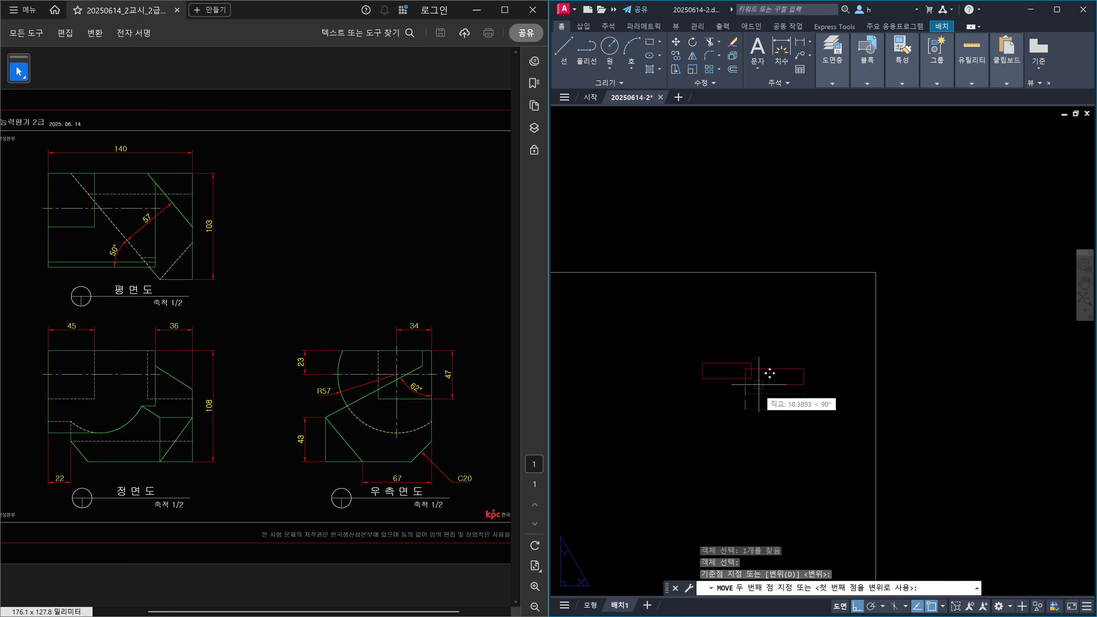
key(Escape)
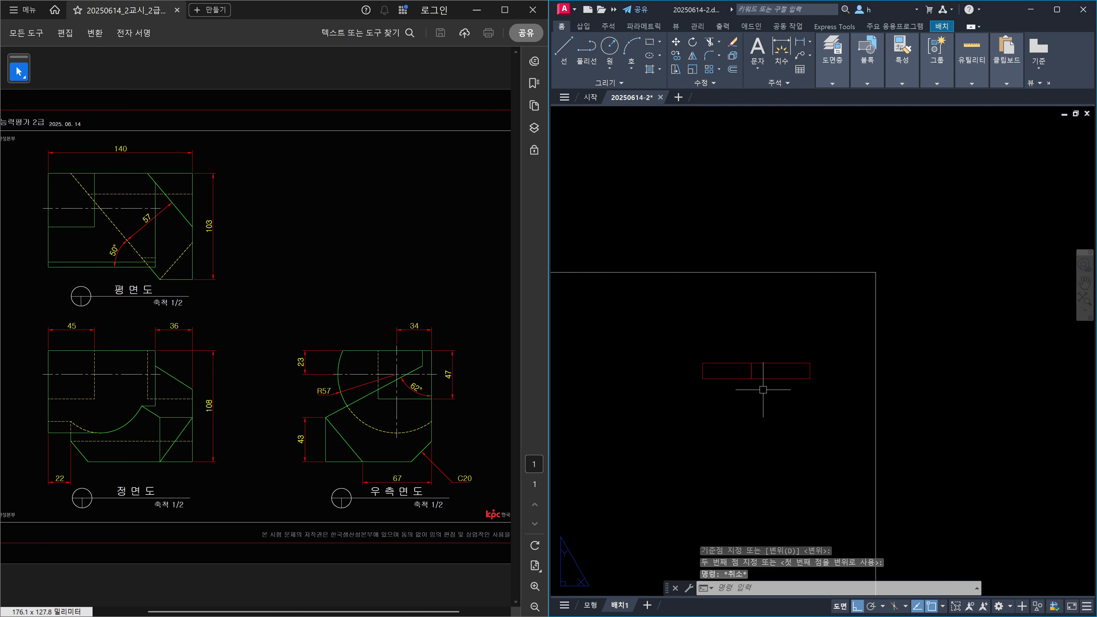
Move both joined rectangles together by their upper-right corner onto the border's upper-right corner
text(m)
key(Return)
click(763, 389)
click(710, 341)
key(Return)
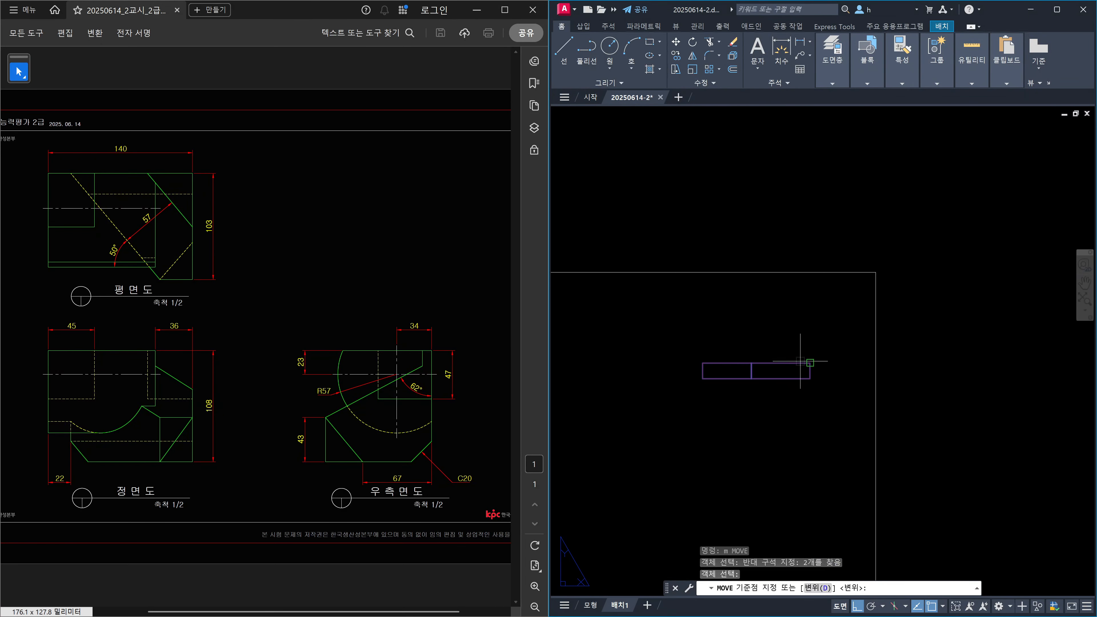
click(810, 363)
click(876, 273)
key(Escape)
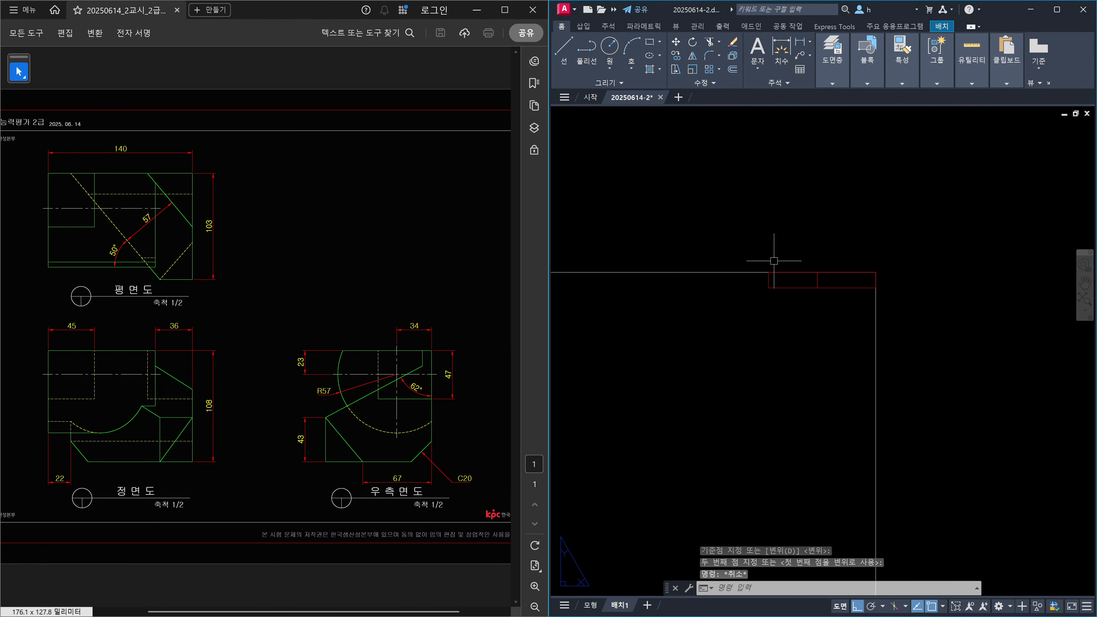
Put the two title block rectangles on layer 0
click(768, 243)
click(941, 329)
click(730, 228)
click(925, 331)
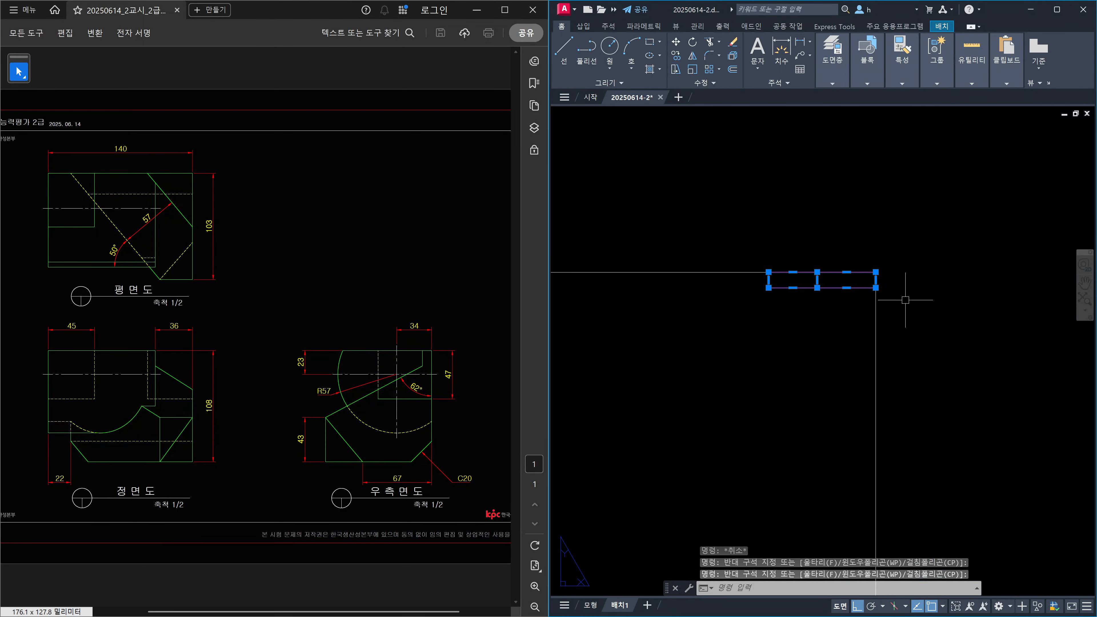
click(832, 74)
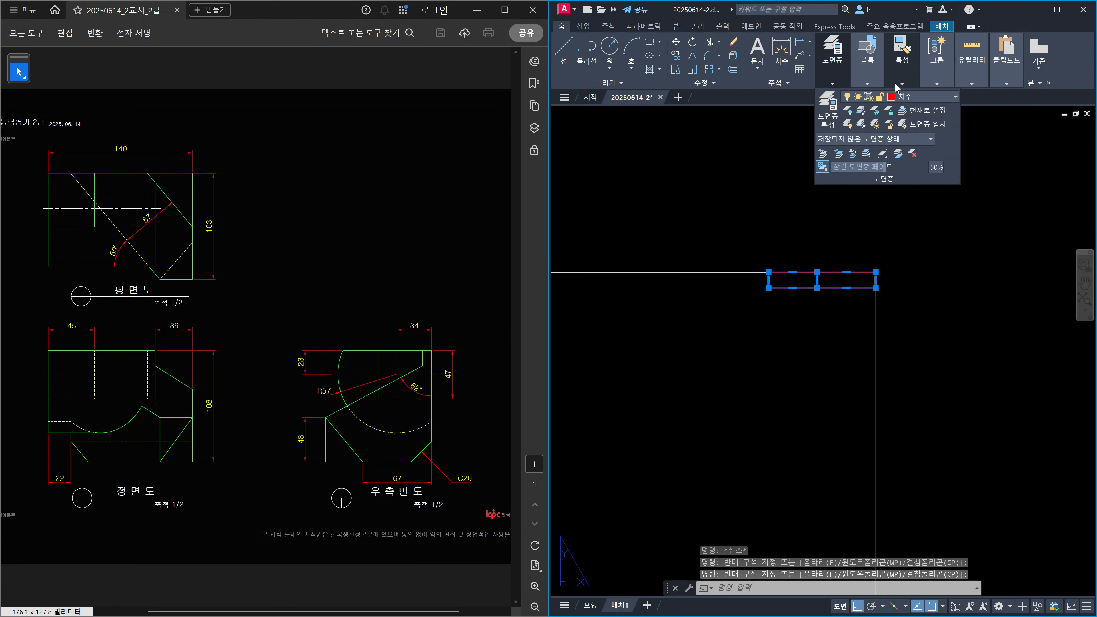
click(918, 94)
click(904, 129)
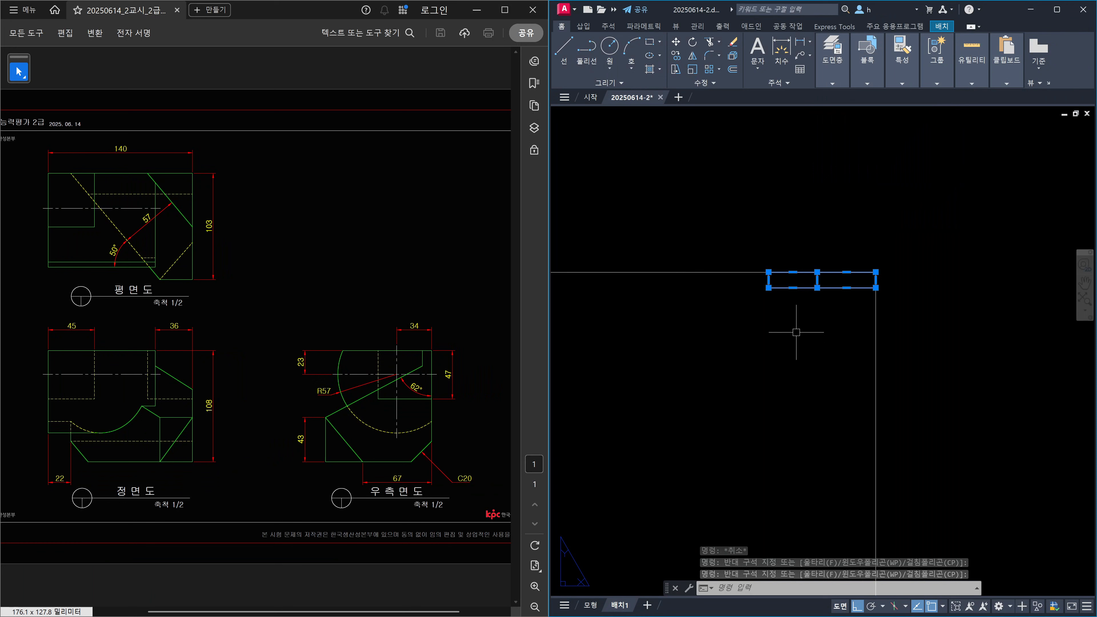
key(Escape)
Copy the pair of rectangles straight down twice, corner to corner, to form three title block rows
text(co)
key(Return)
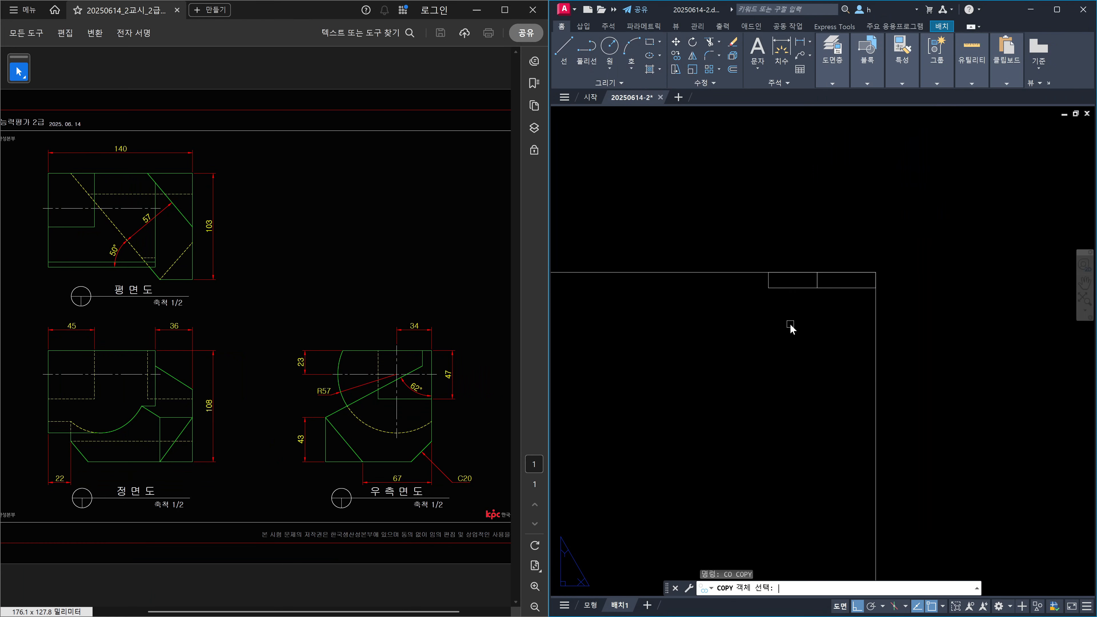
click(730, 234)
click(954, 346)
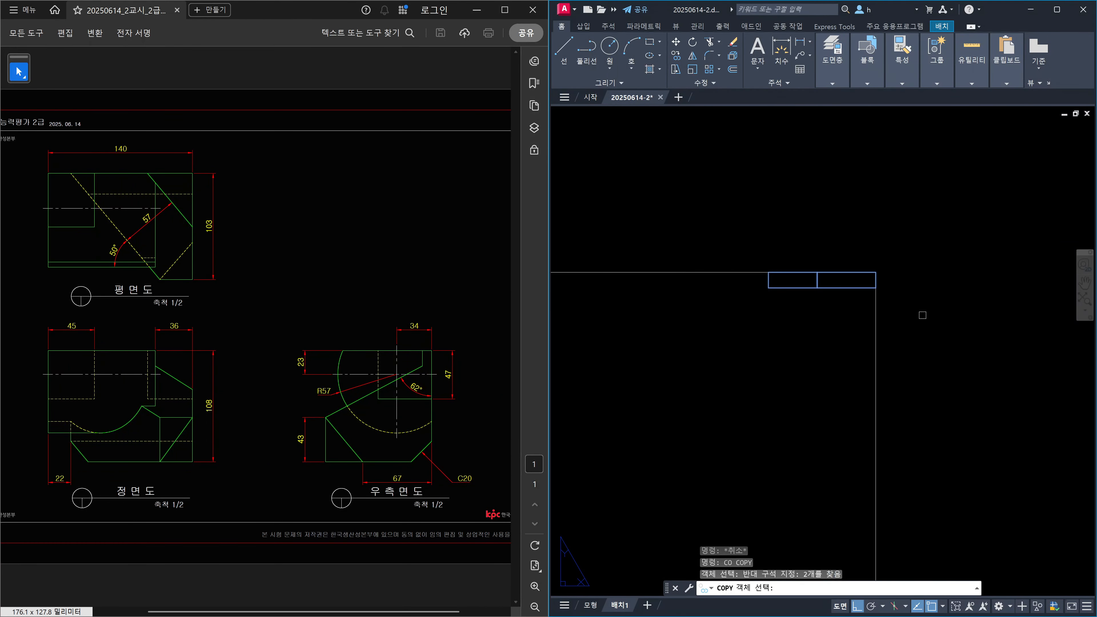
key(Return)
click(876, 272)
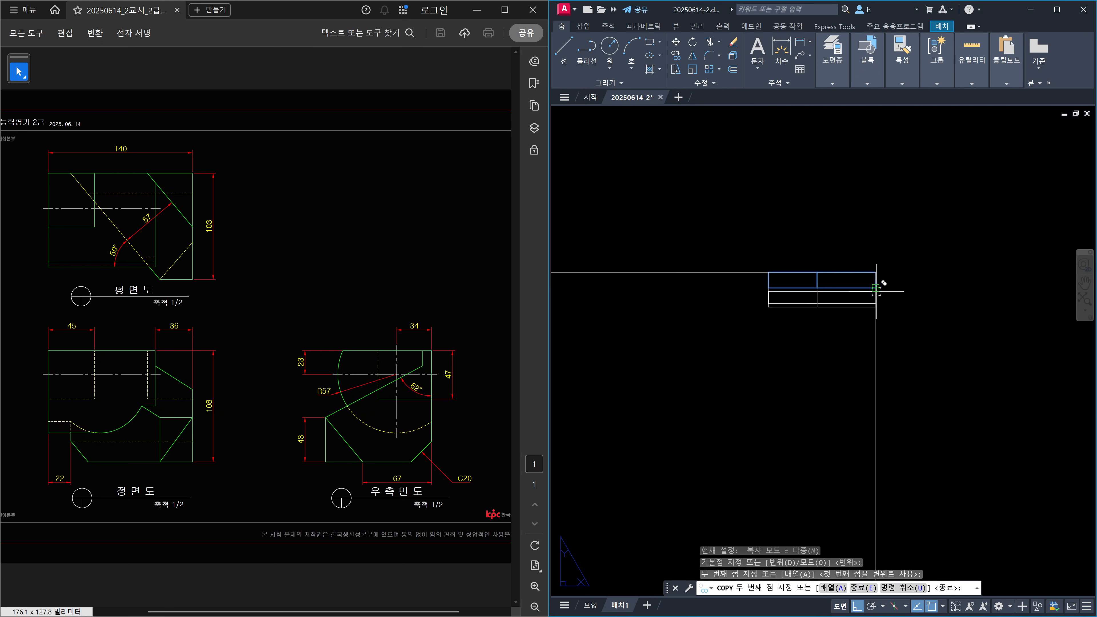
click(876, 304)
key(Escape)
click(854, 319)
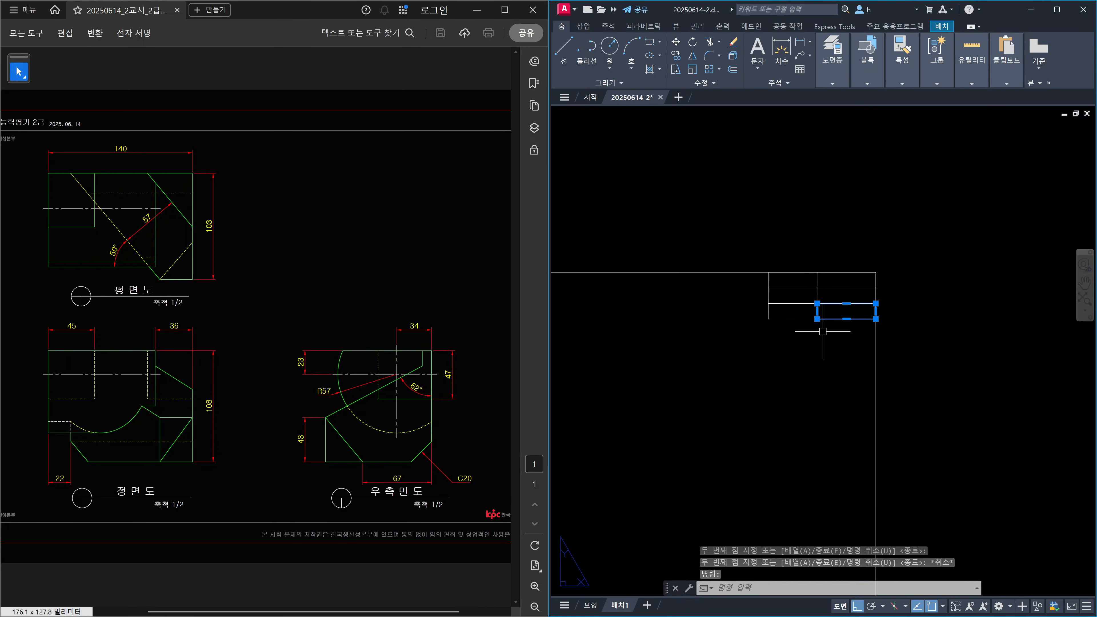
key(Escape)
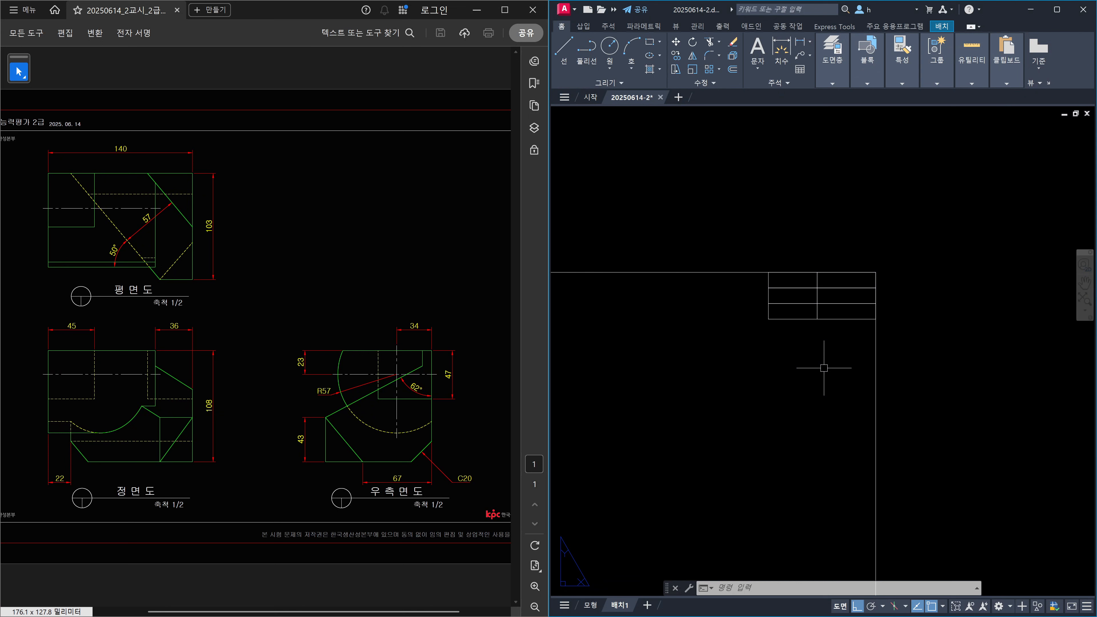
scroll(824, 368, up, 2)
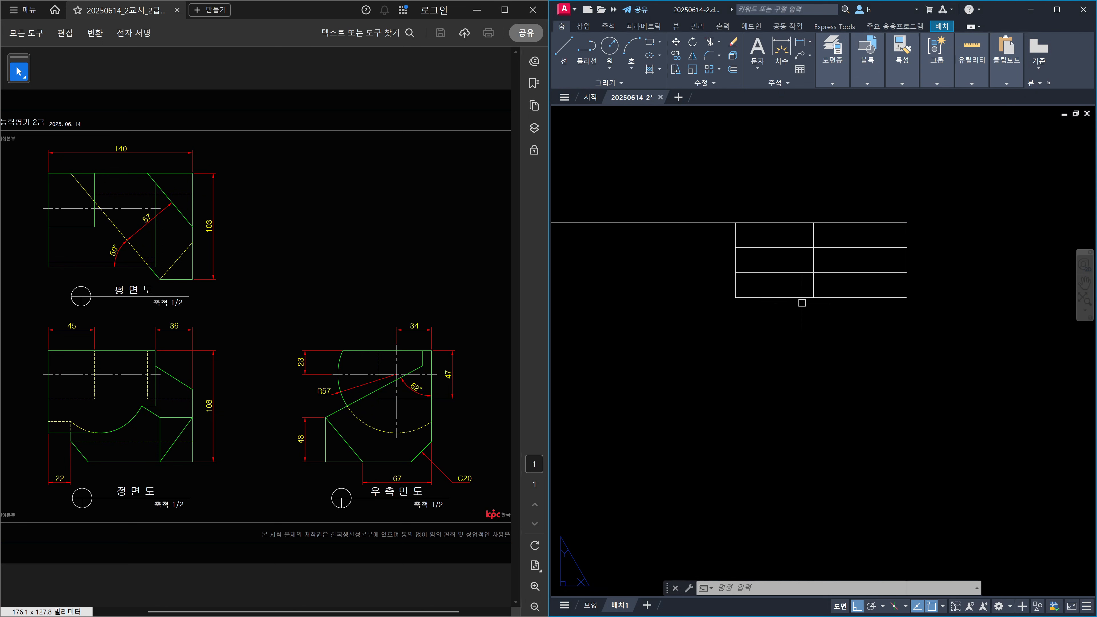
click(784, 297)
click(838, 298)
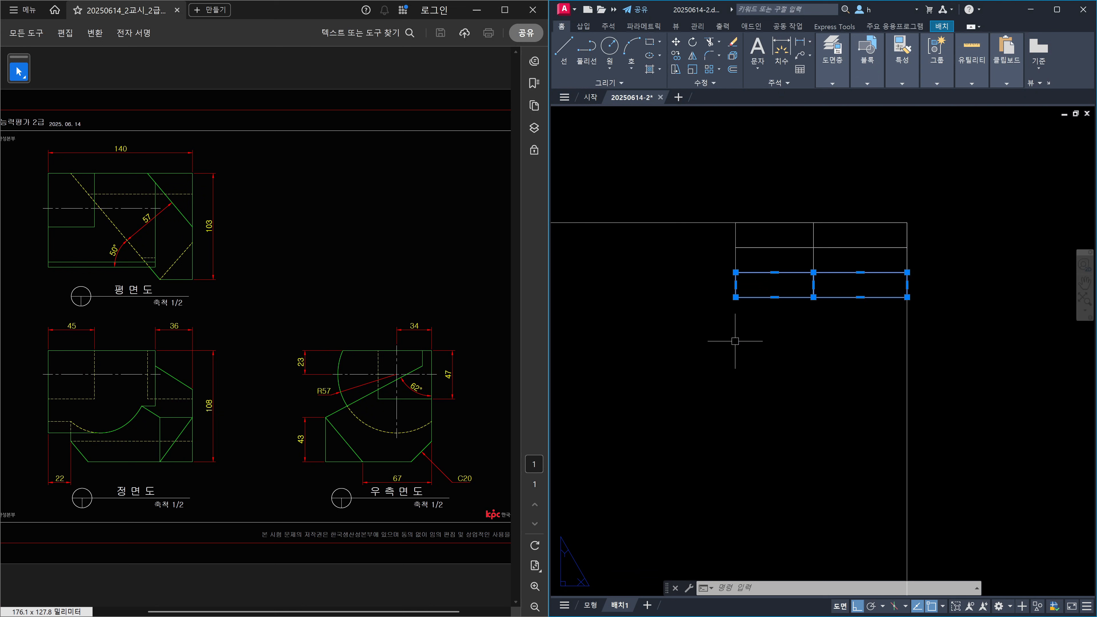
key(Escape)
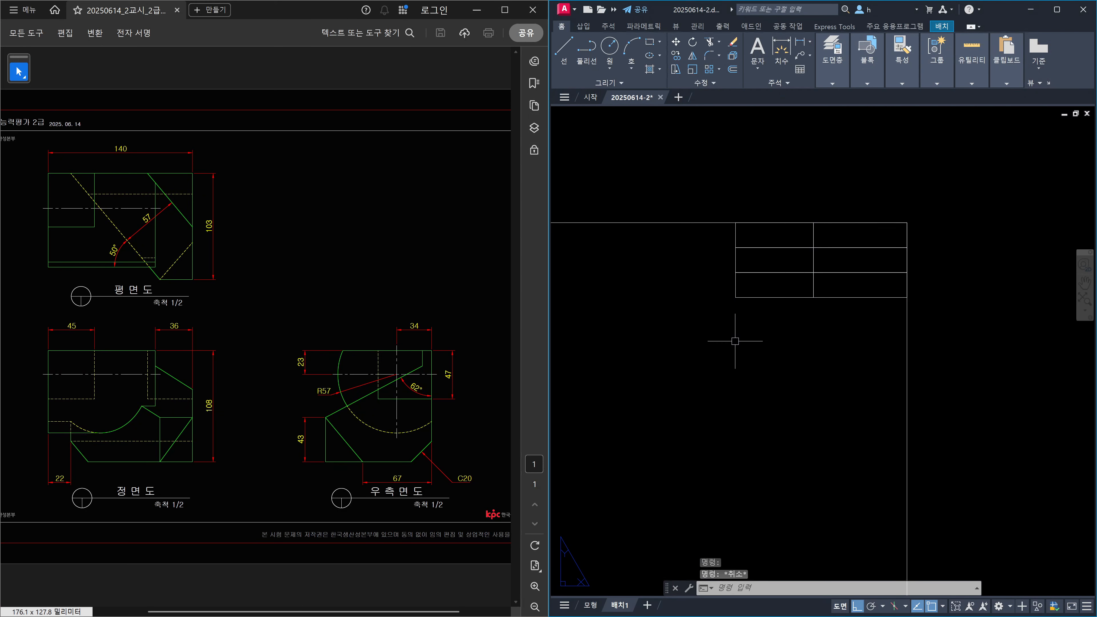
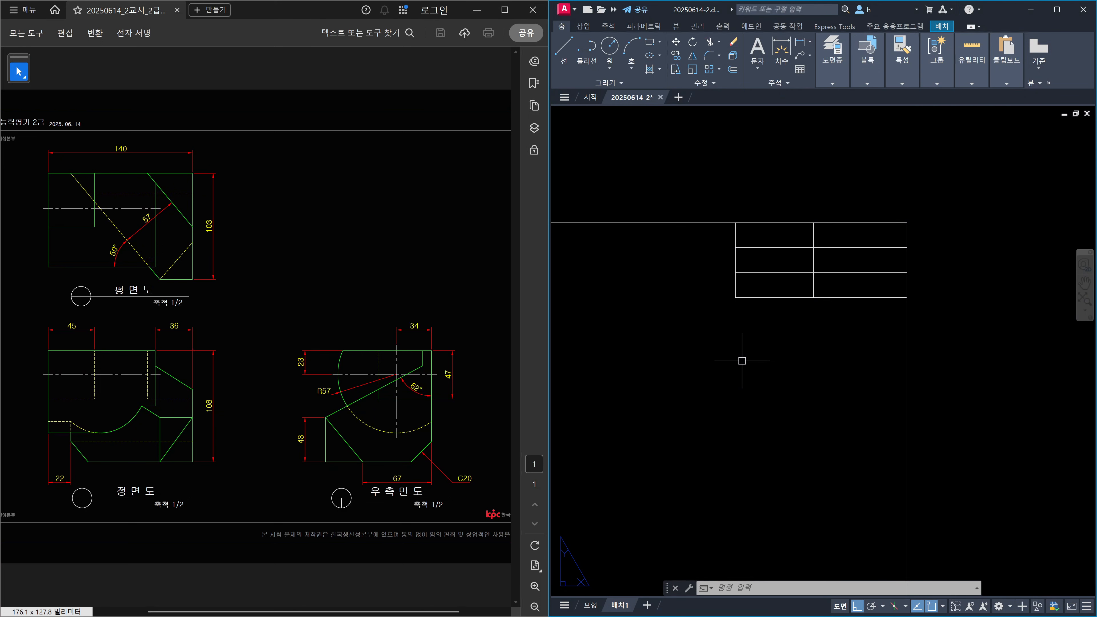
Delete all six title block rectangles, leaving only the border lines
click(709, 201)
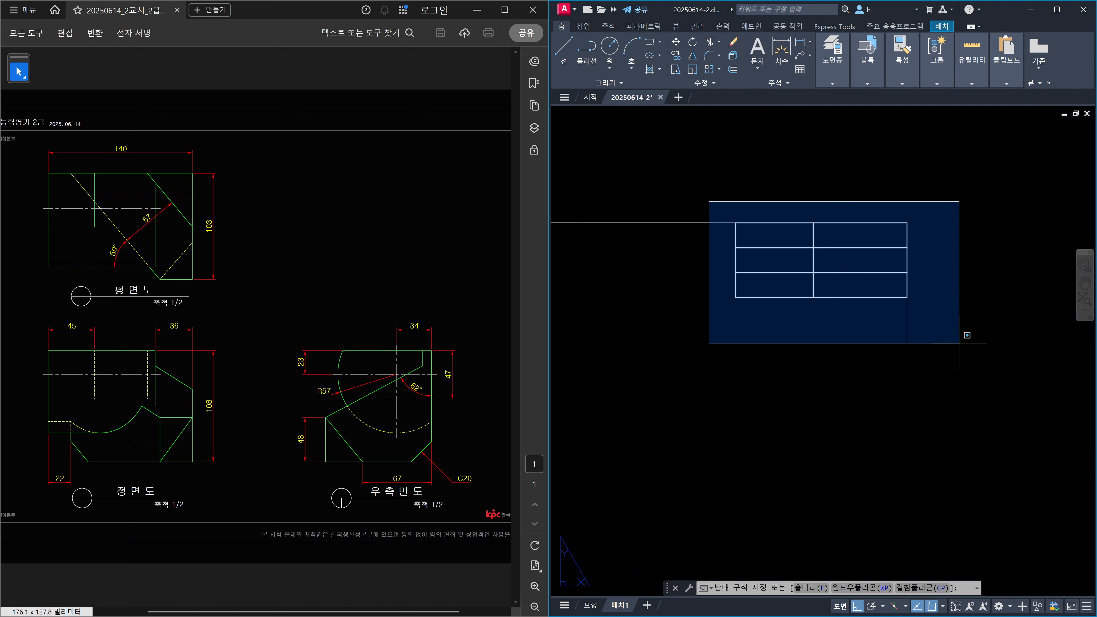
click(993, 343)
key(Delete)
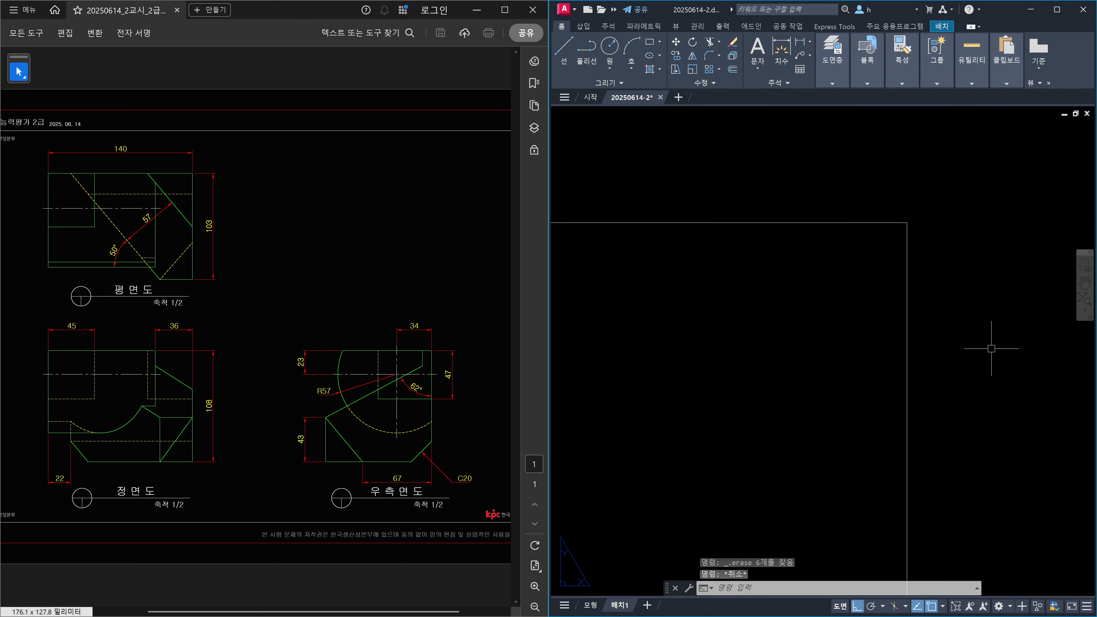
Offset the border's top line 8 downward into the sheet
text(o)
key(Return)
text(8)
key(Return)
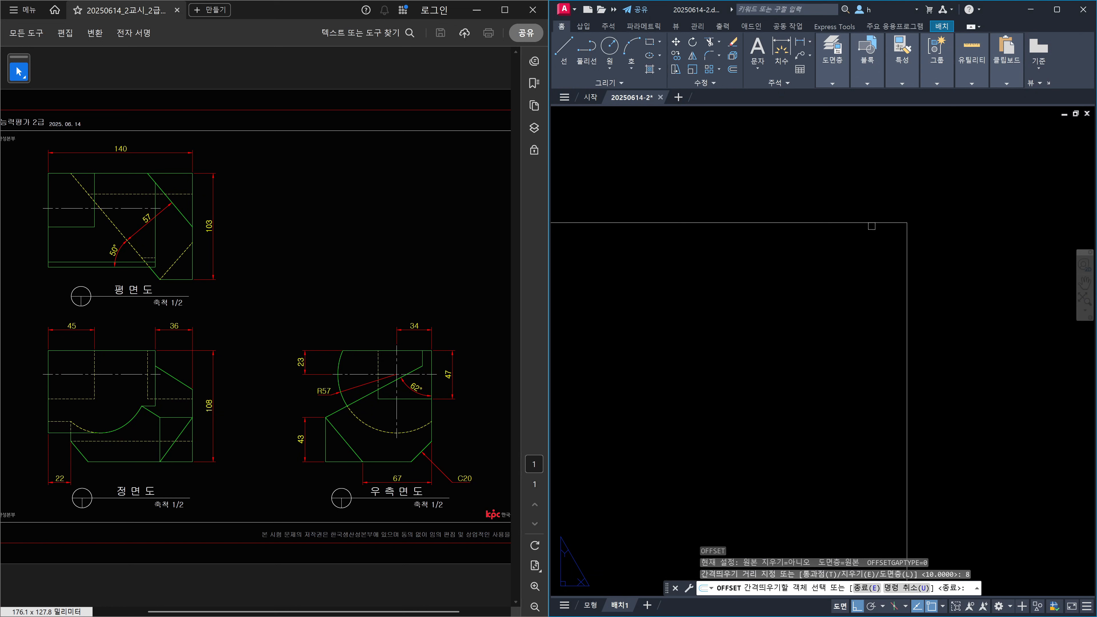
click(886, 224)
click(878, 264)
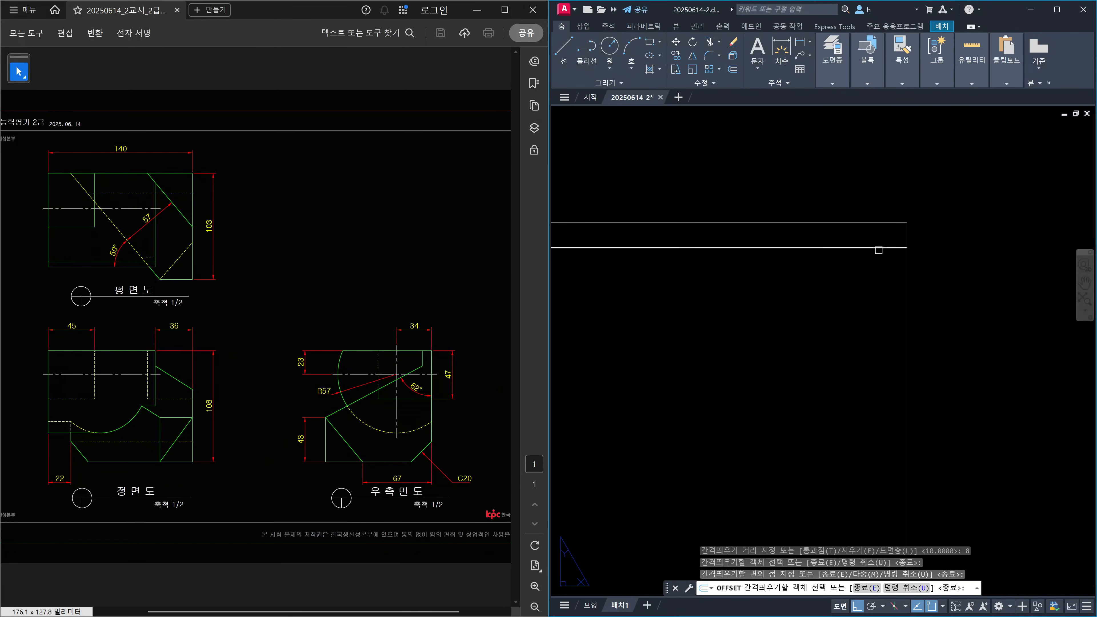
Offset the first title block row line downward twice more at 8 spacing, using the Multiple option
click(878, 248)
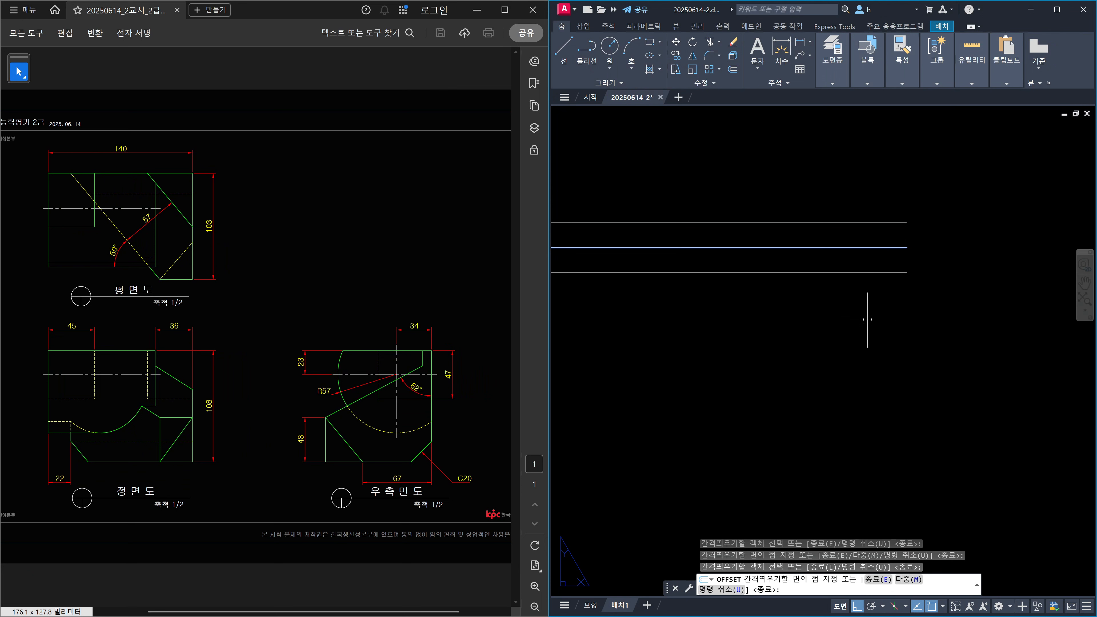
text(m)
key(Return)
click(864, 333)
click(862, 383)
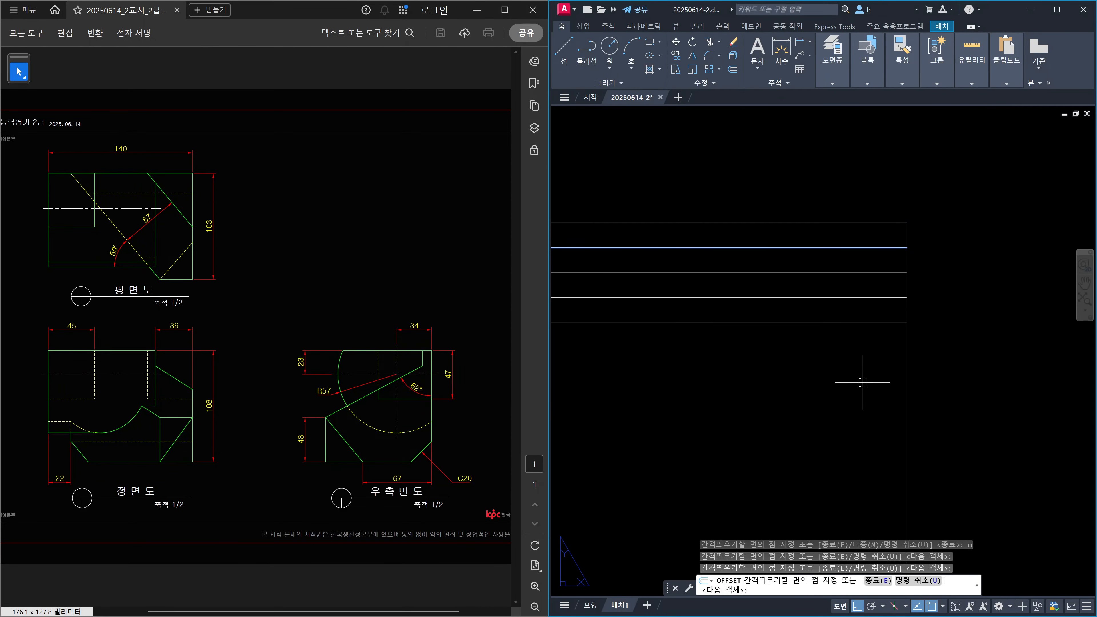
key(Escape)
key(Return)
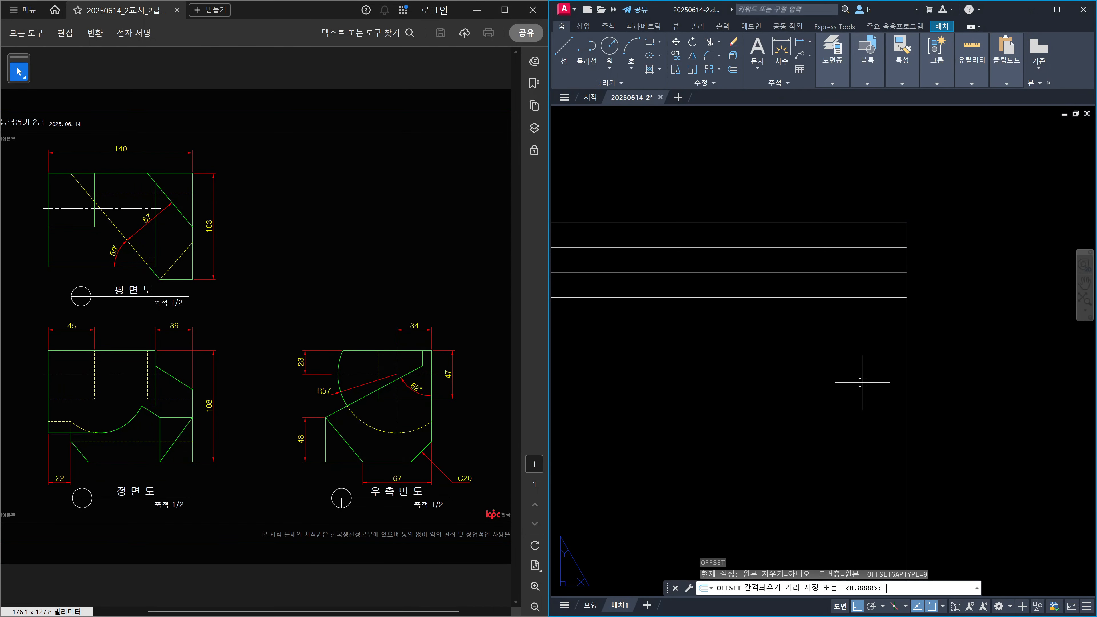
Offset the border's right vertical line 30 inward across the title block rows
text(30)
key(Return)
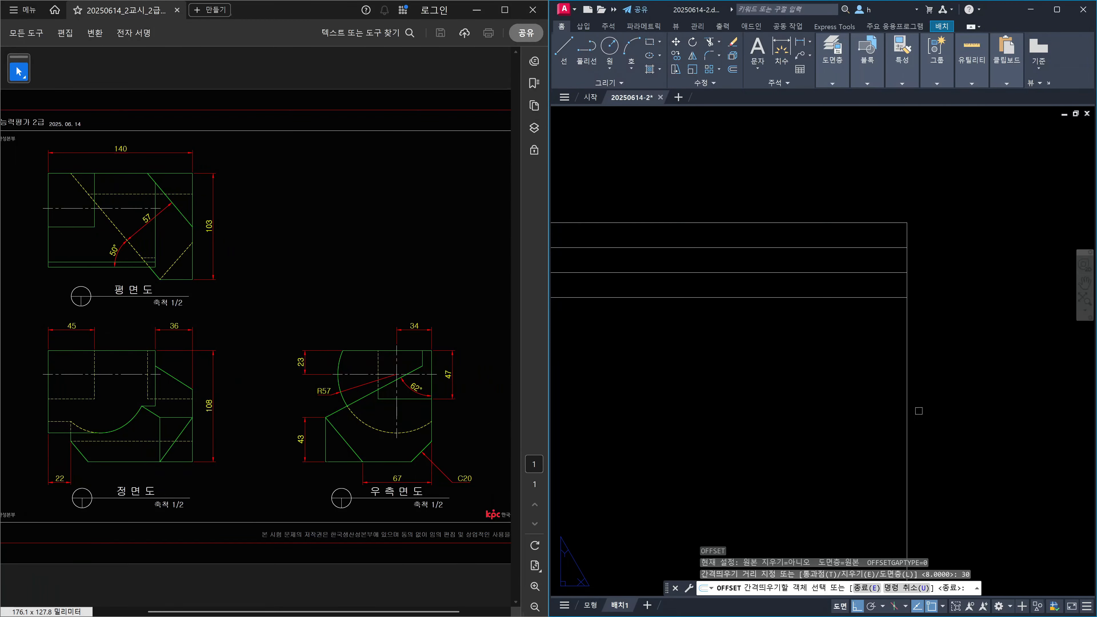
click(907, 410)
click(810, 411)
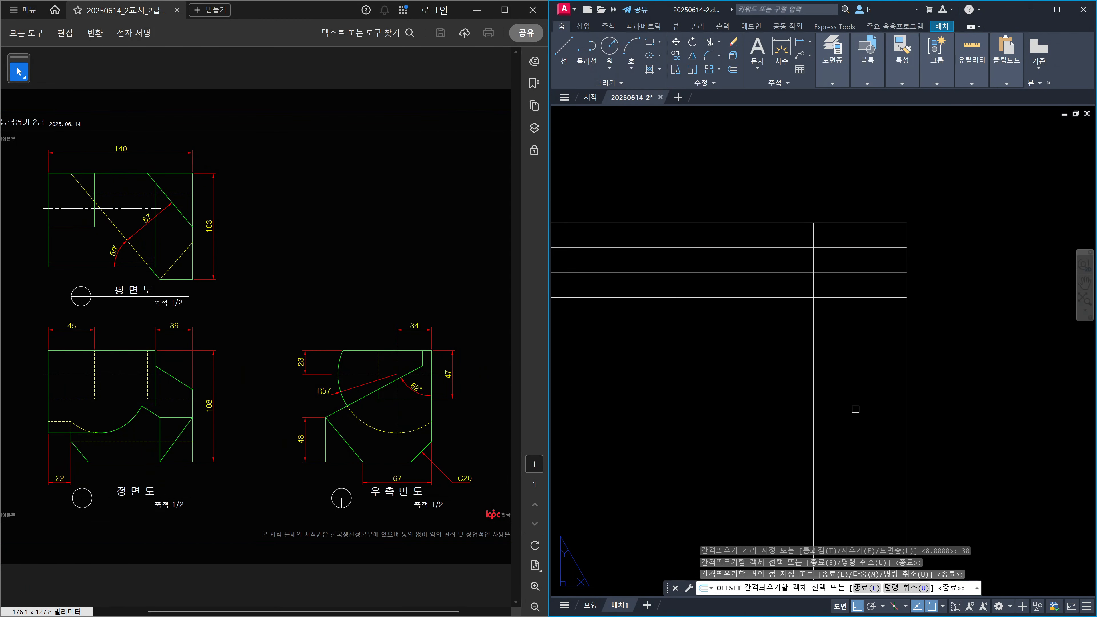
key(Return)
Offset the new vertical column line a further 25 to the left as the title block's outer edge
key(Return)
text(25)
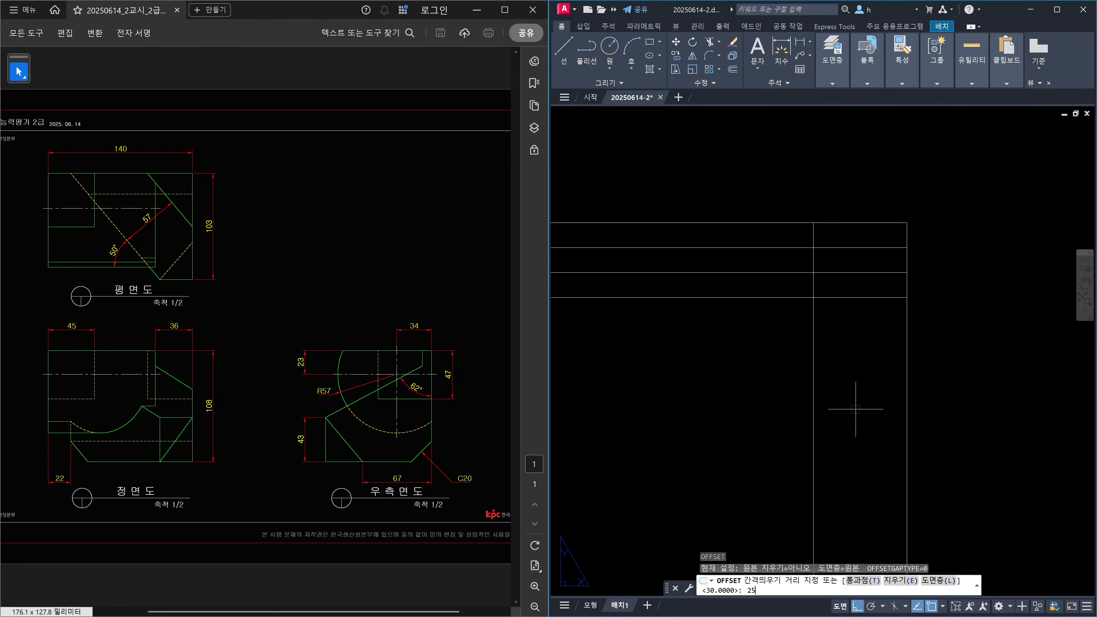
key(Return)
click(815, 388)
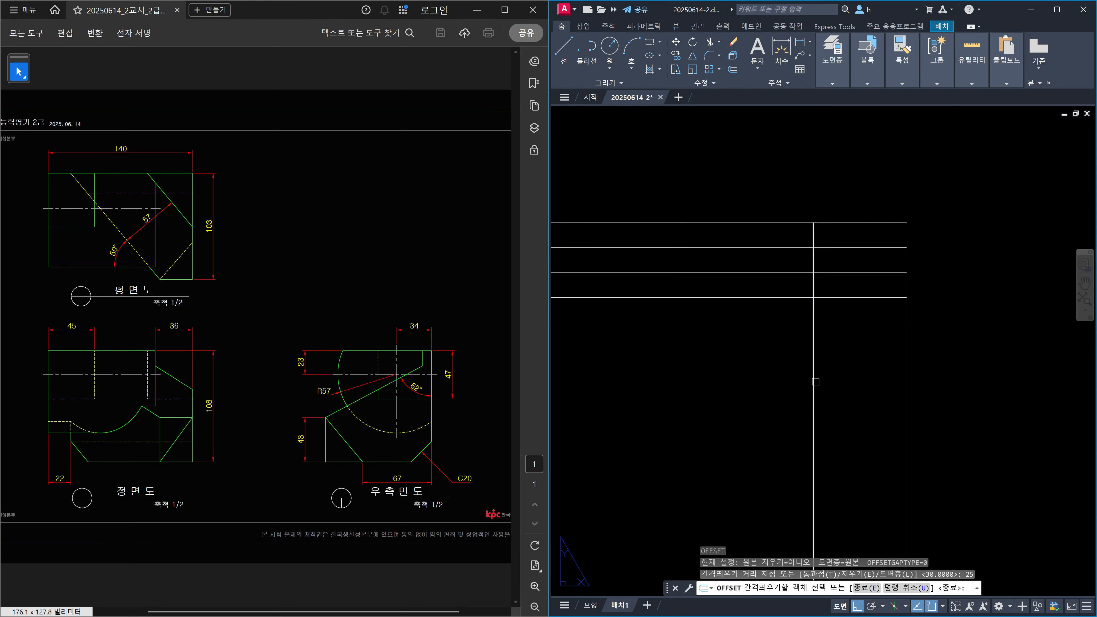
click(754, 387)
key(Escape)
Trim the two vertical lines below the title block and the row lines extending beyond its left edge
middle_drag(771, 341, 838, 374)
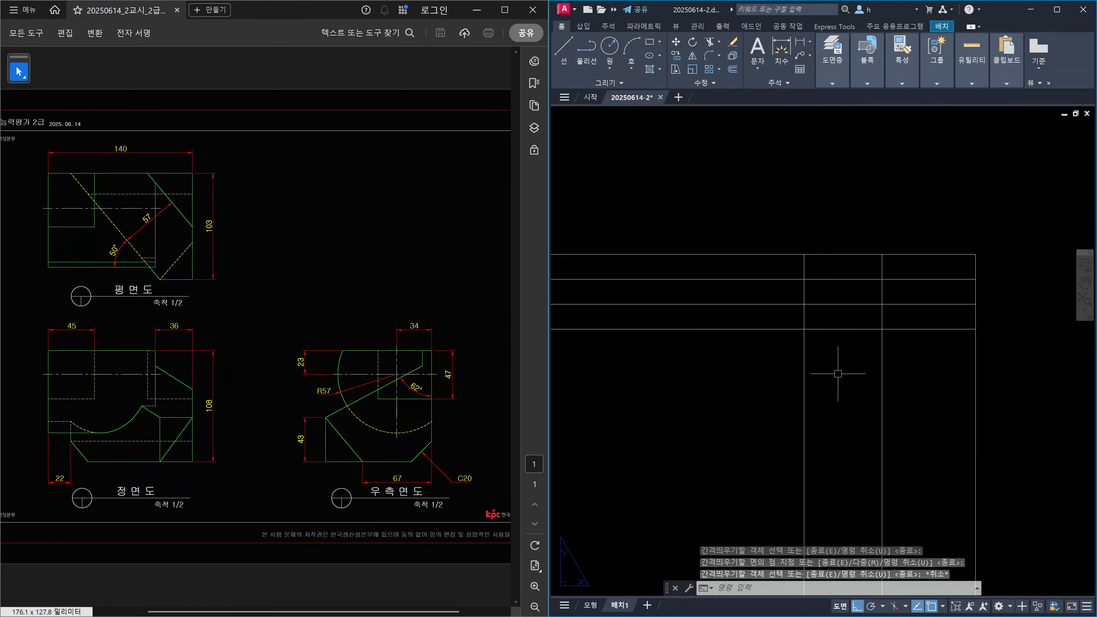
text(tr)
key(Return)
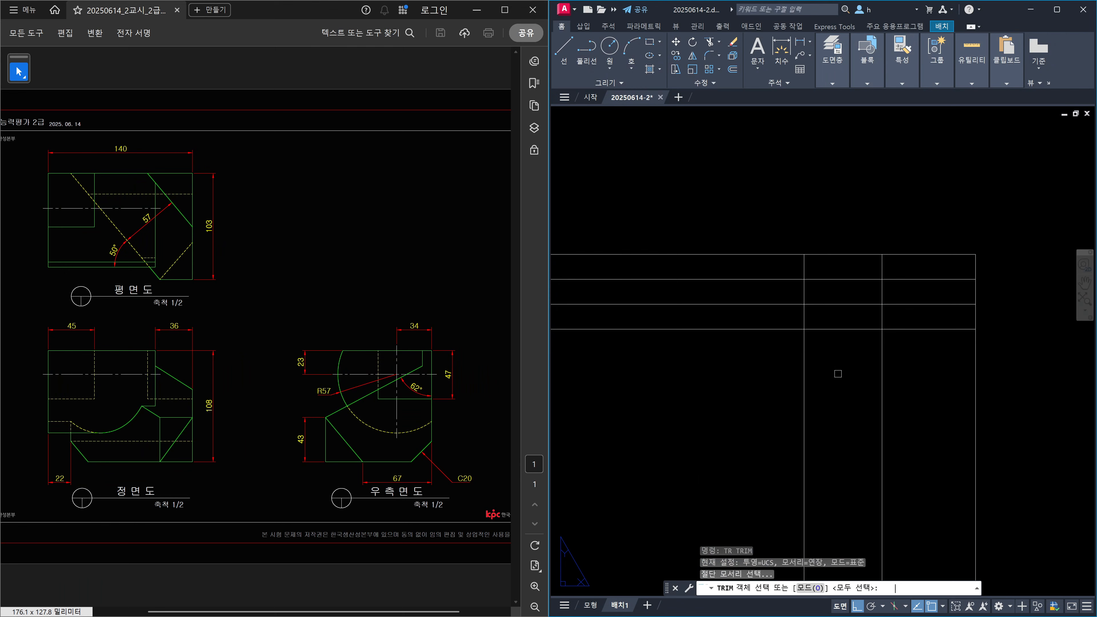
click(916, 434)
click(747, 414)
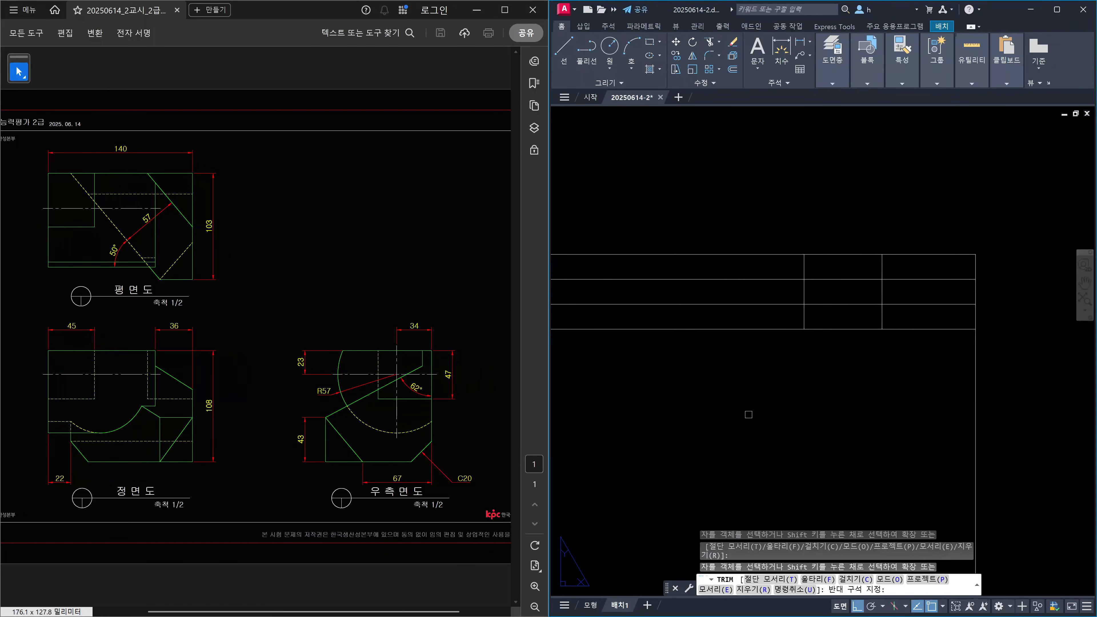
click(758, 373)
click(722, 273)
key(Escape)
Start single-line text with middle-center justification, anchored midway between opposite corners of the title block's top-left cell
scroll(801, 351, down, 5)
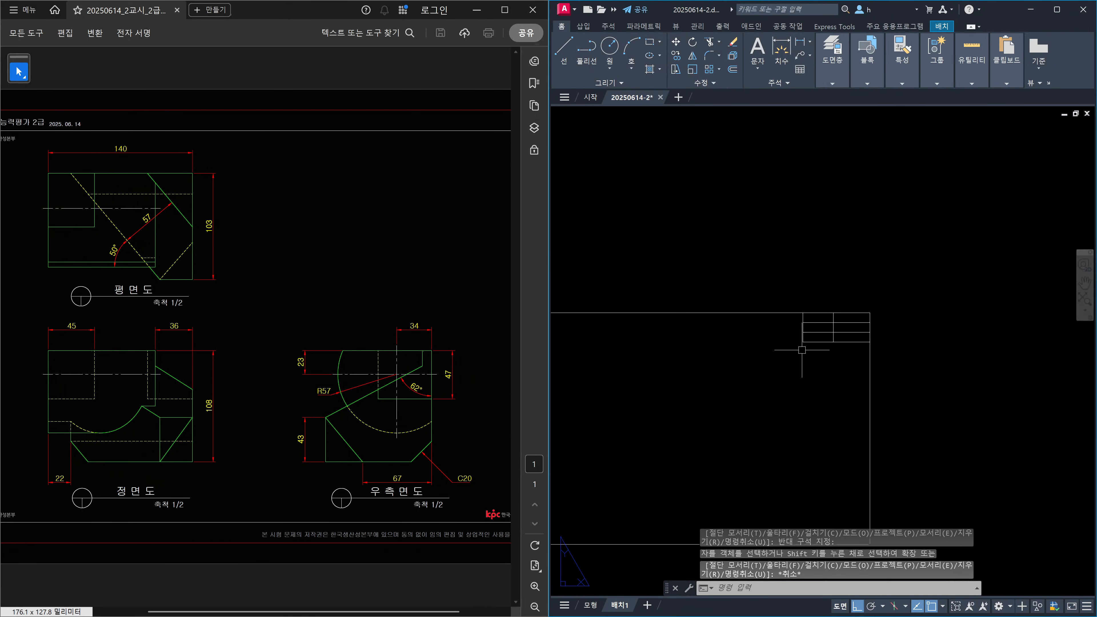
middle_drag(801, 368, 923, 287)
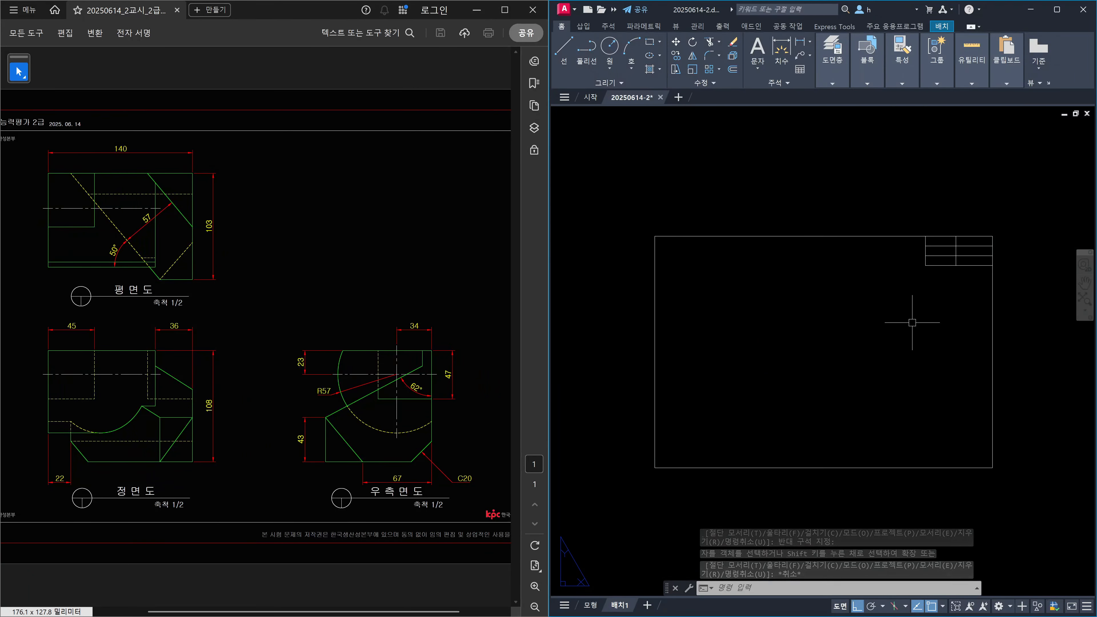
scroll(969, 267, up, 4)
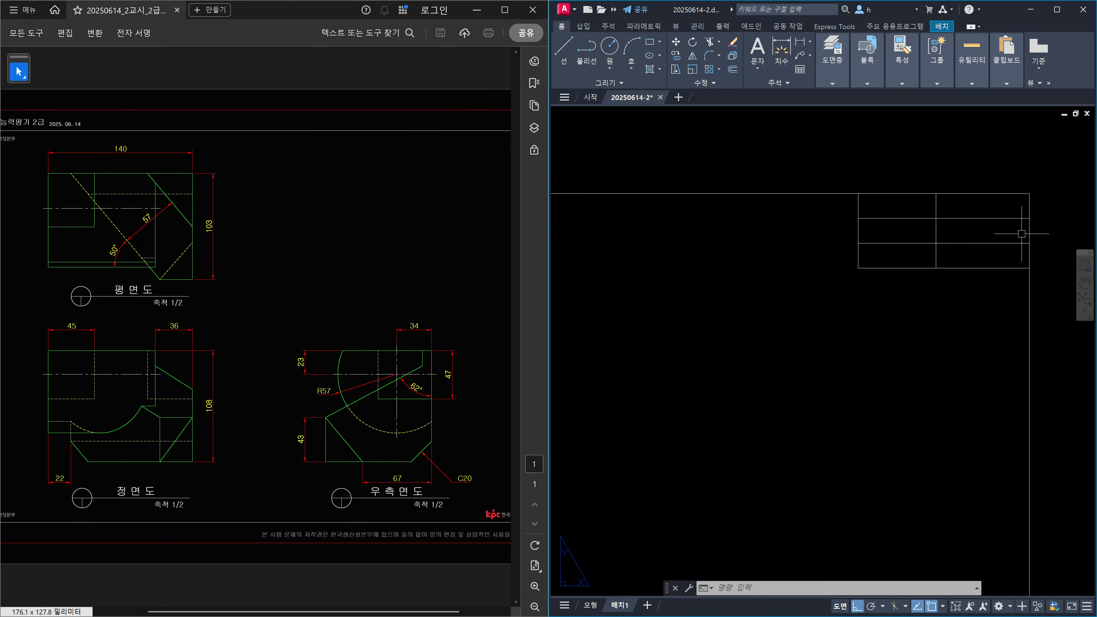
middle_drag(1022, 233, 891, 319)
scroll(907, 306, up, 2)
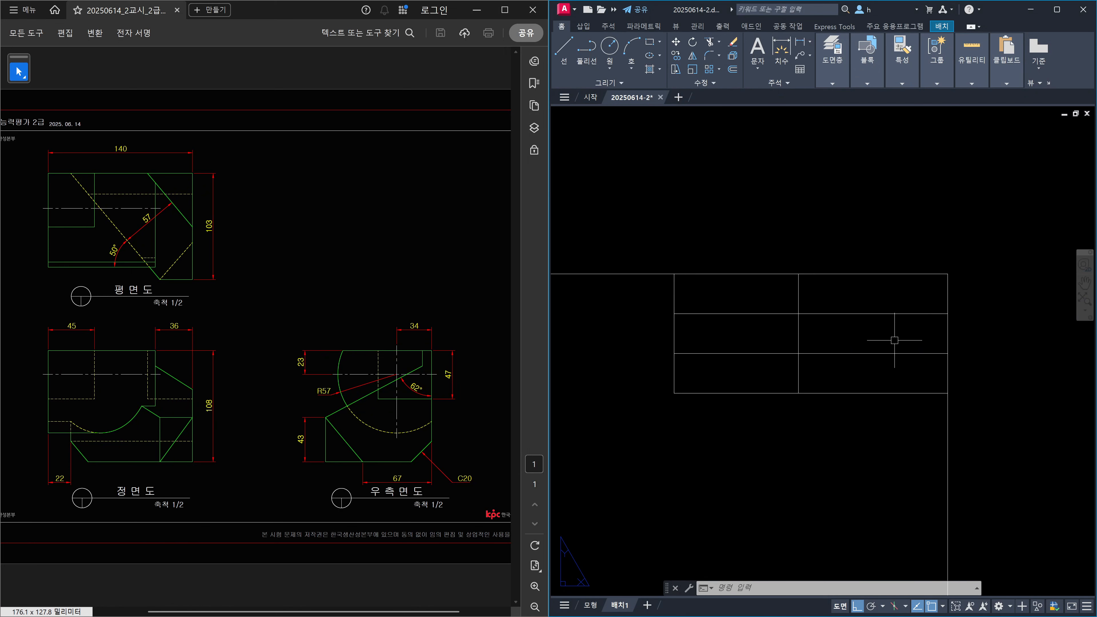
text(dt)
key(Return)
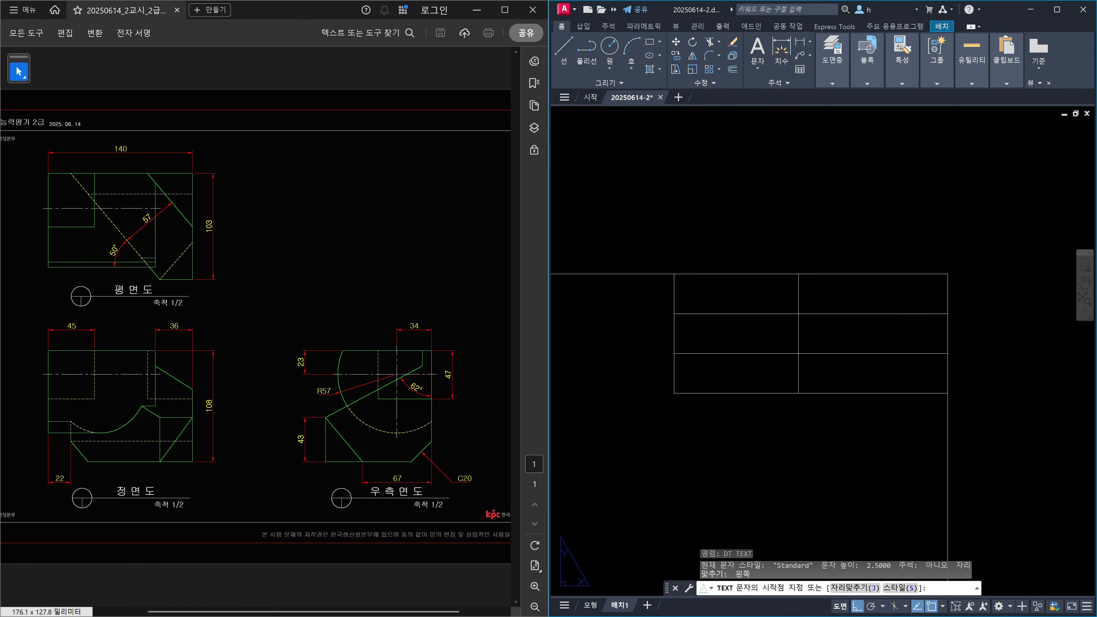
text(j)
key(Return)
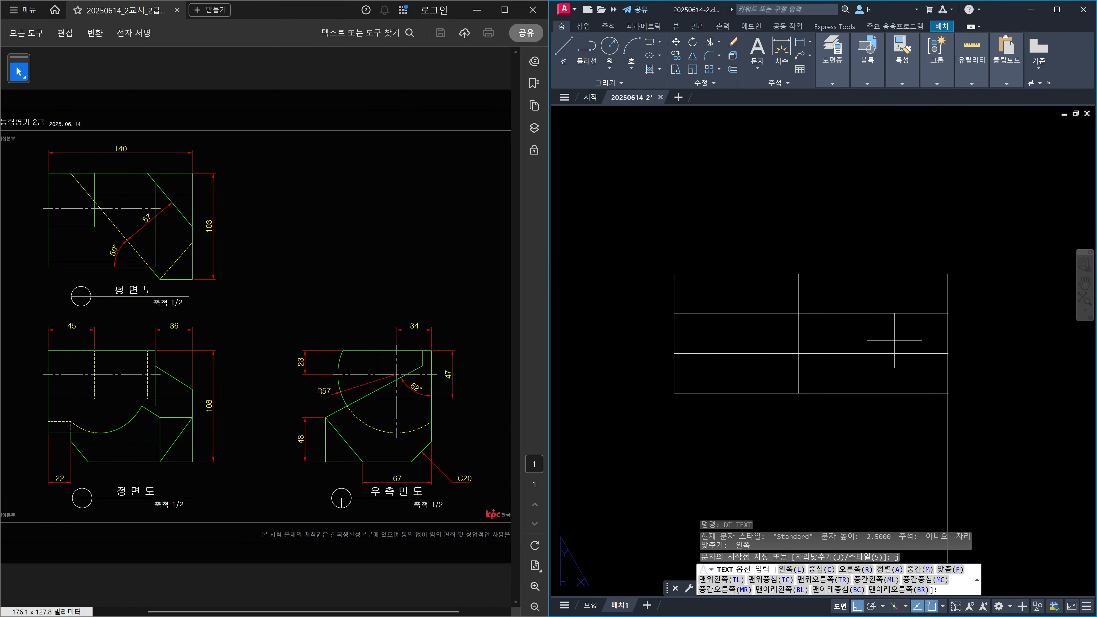
text(mc)
key(Return)
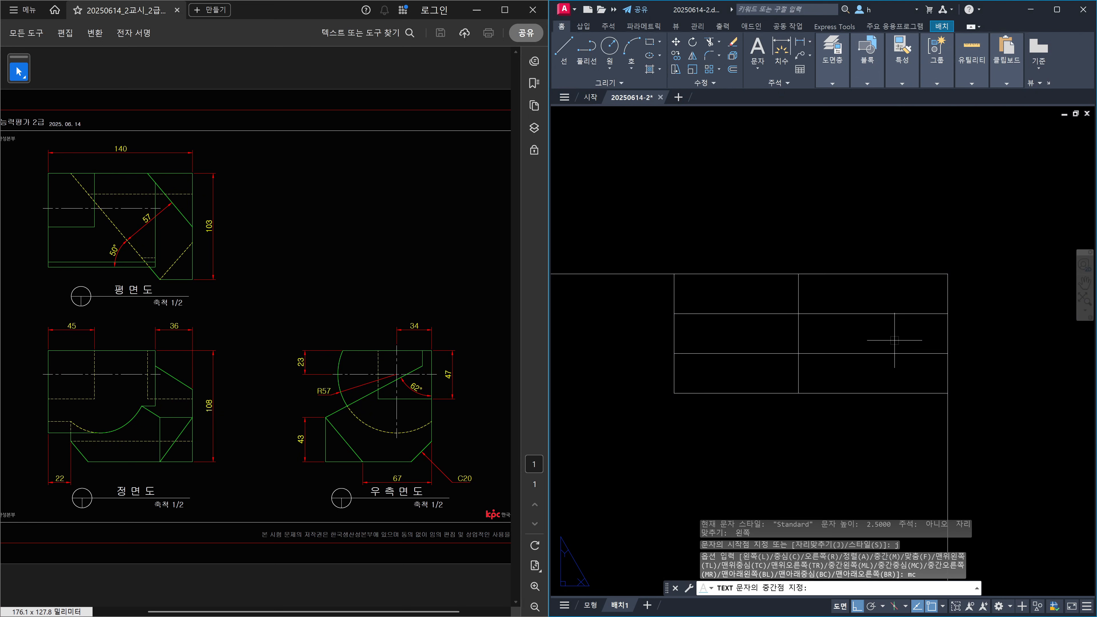
shift+right_click(895, 340)
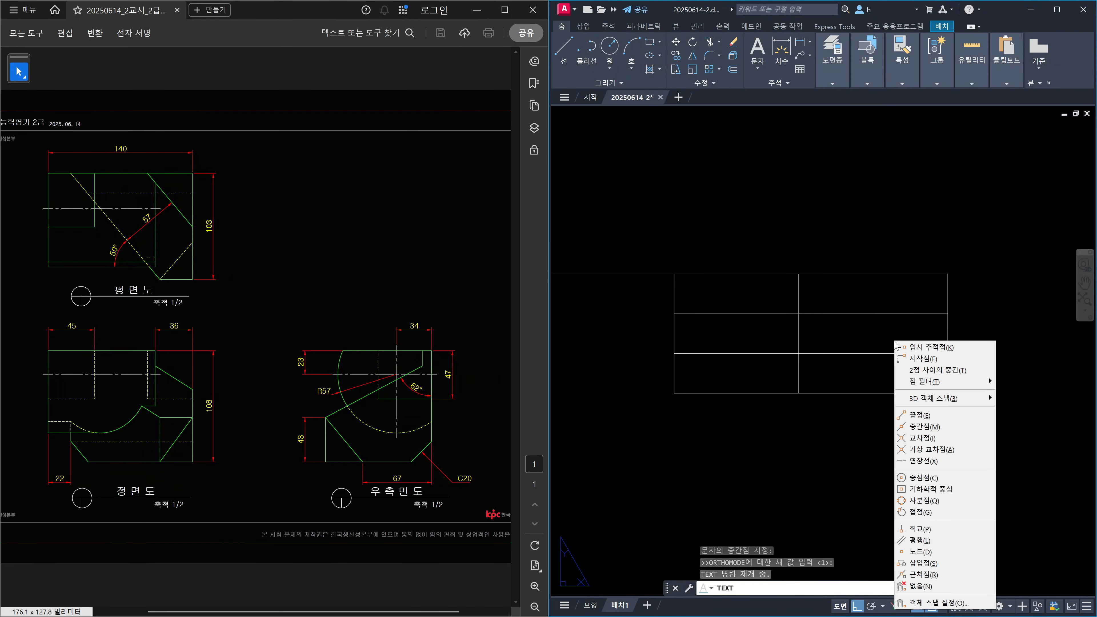
click(930, 370)
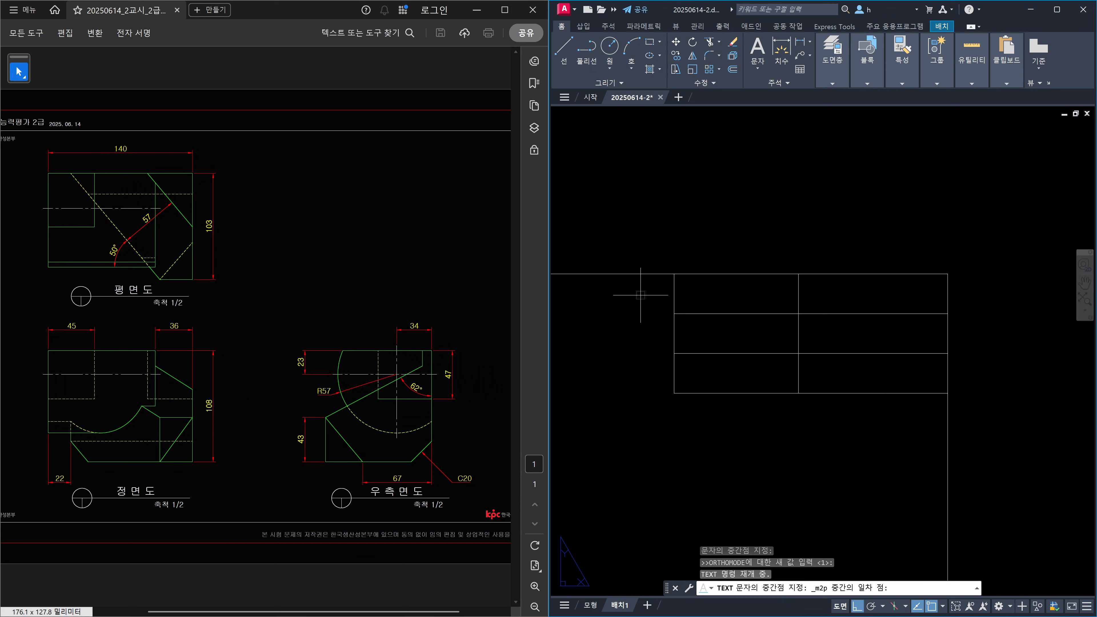
click(675, 273)
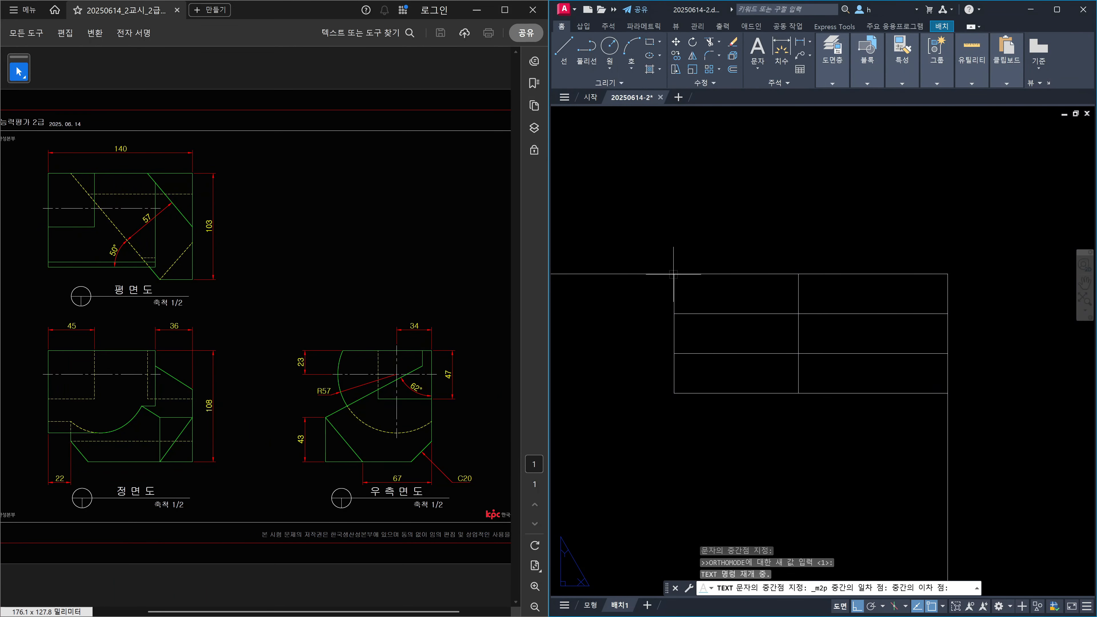
click(799, 313)
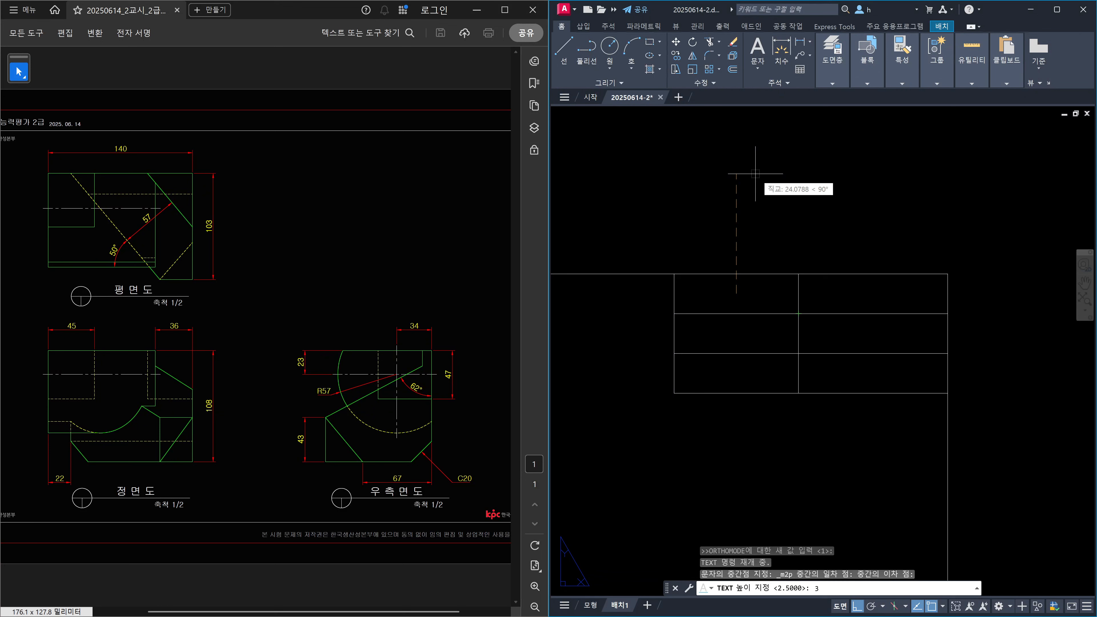
Set the text height to 3, keep the default rotation of 0, and enter 수험번호 as the cell's text
text(3)
key(Return)
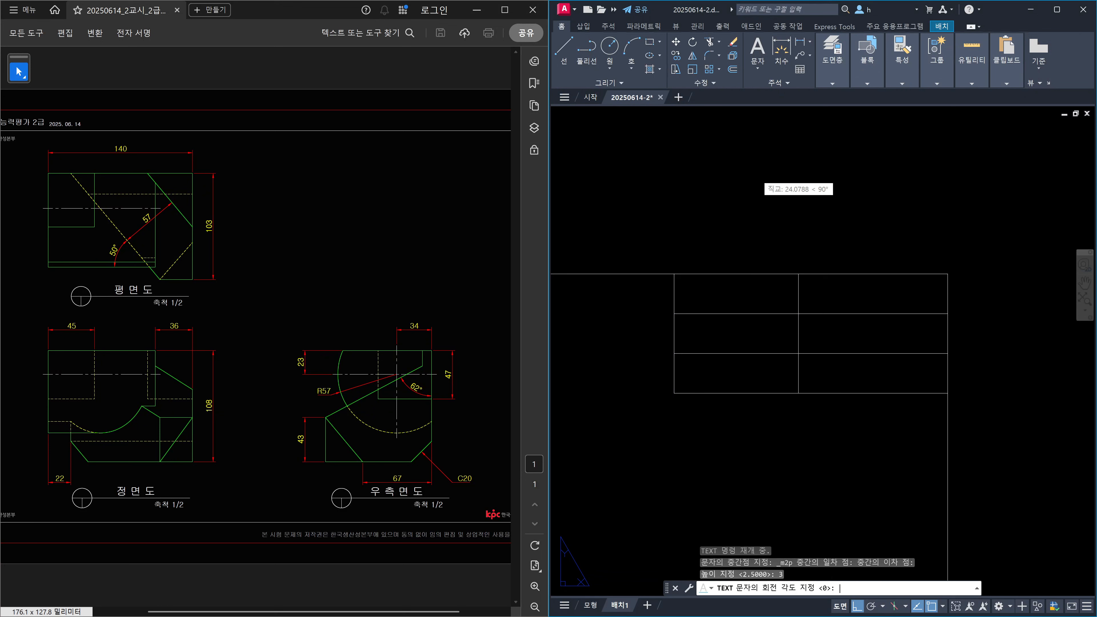
key(Return)
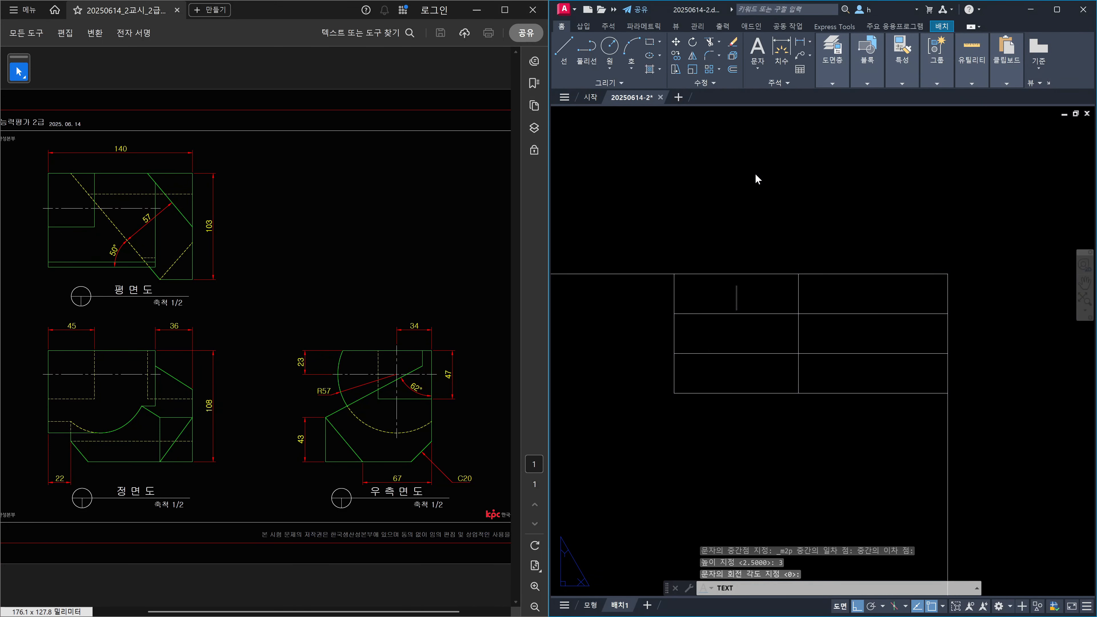
text(수험)
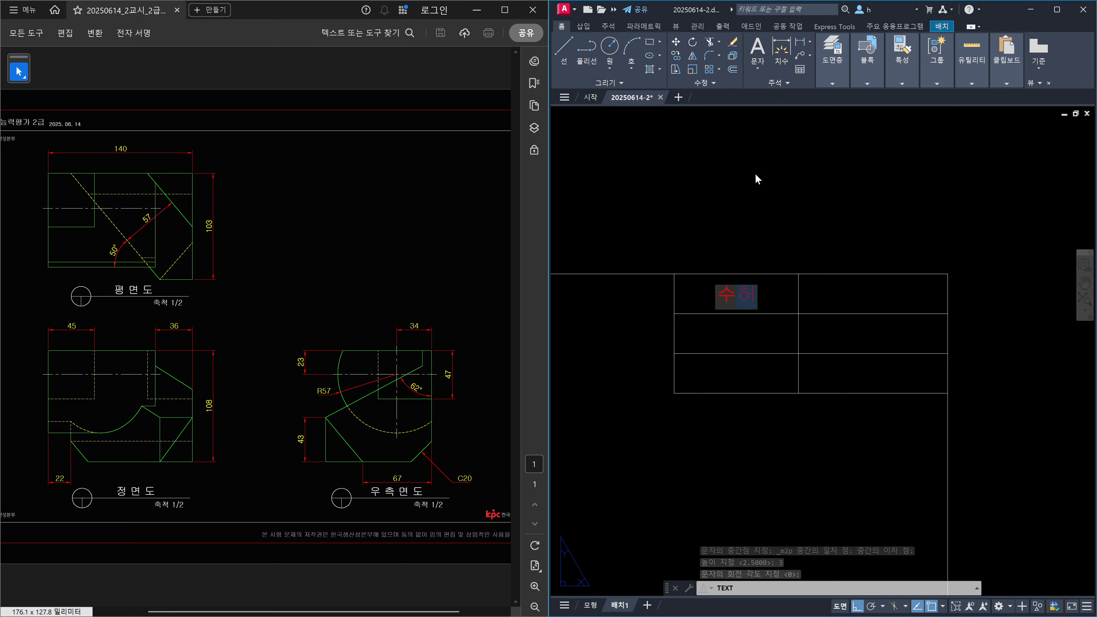
text(번호)
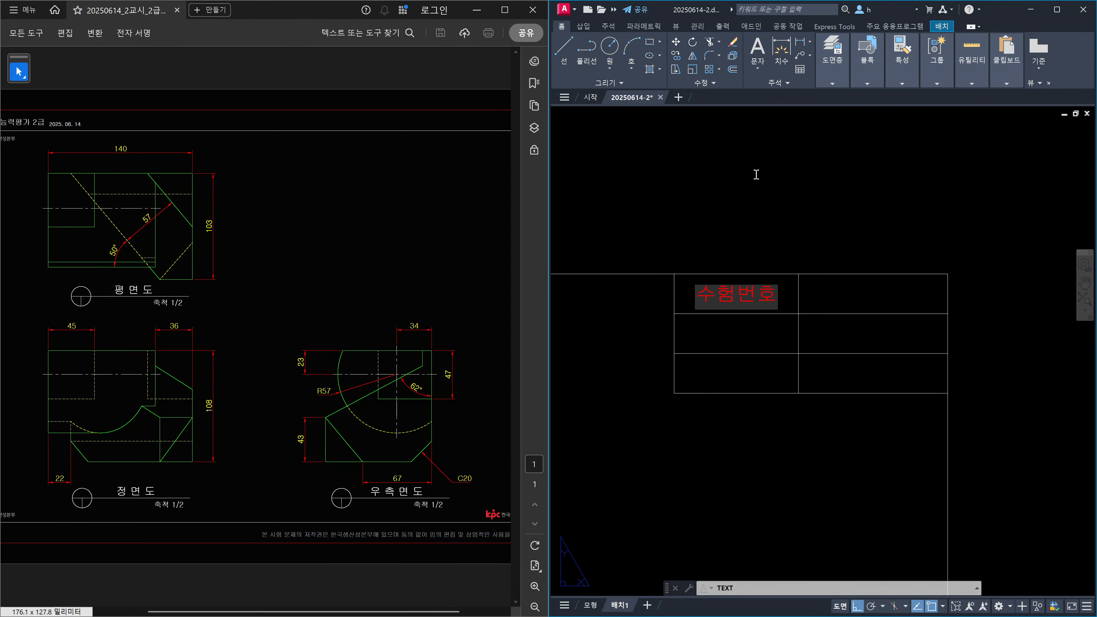
key(Return)
key(Escape)
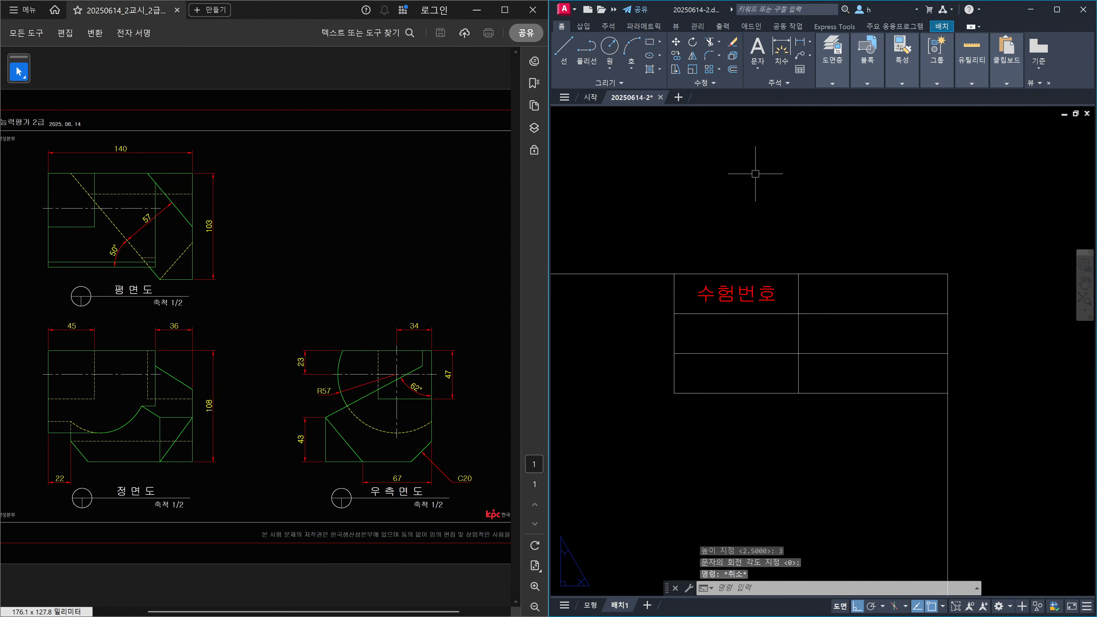
Move the 수험번호 text to the 문자 layer
click(743, 294)
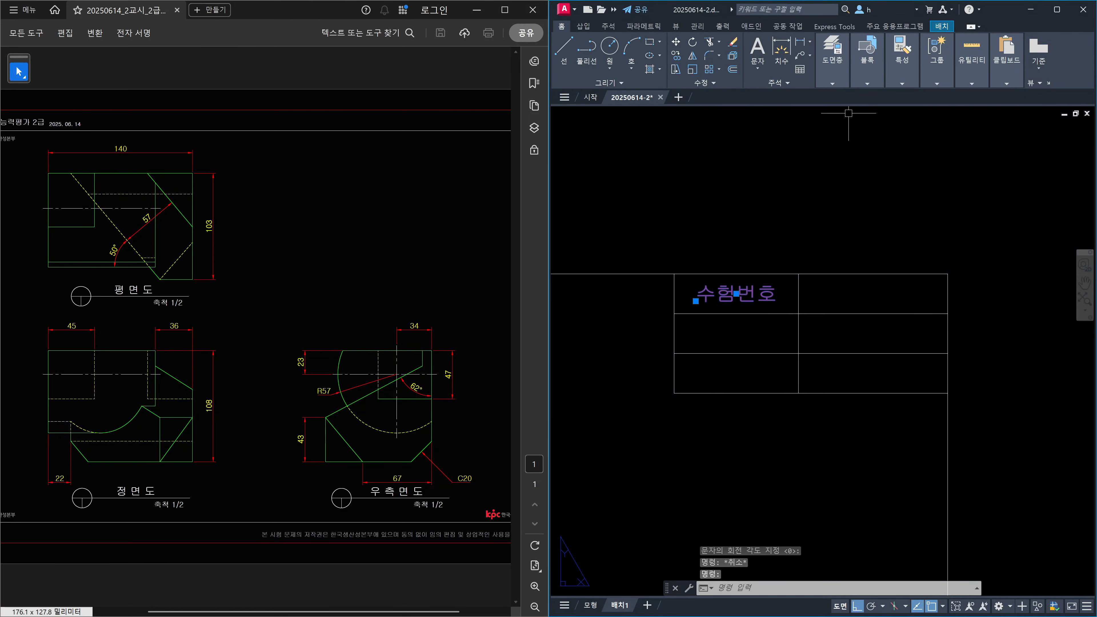
click(832, 83)
click(951, 95)
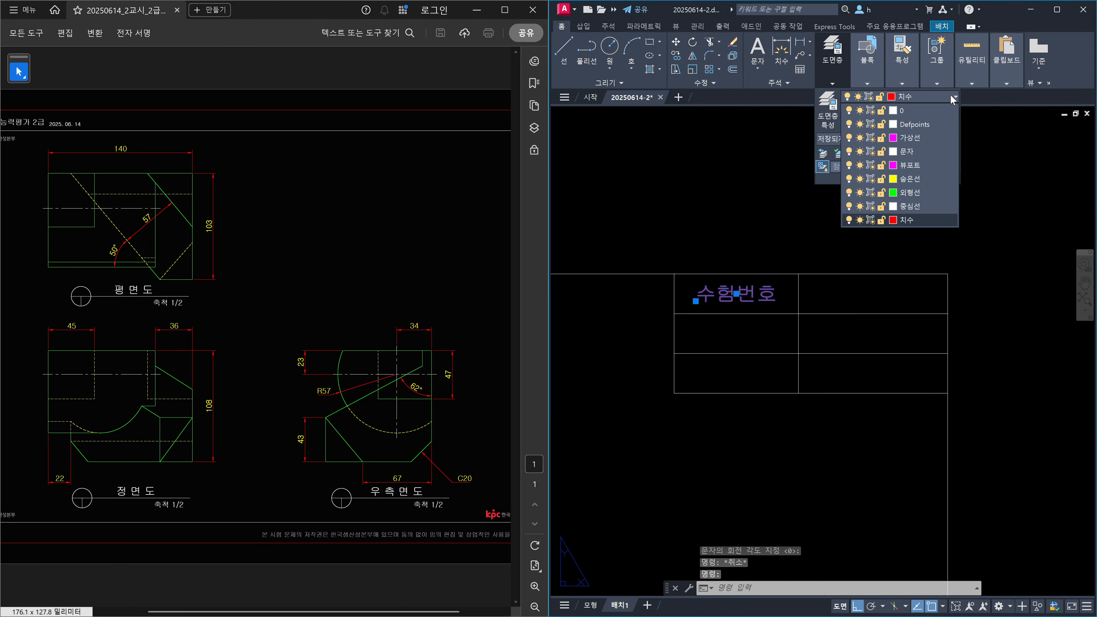
click(911, 152)
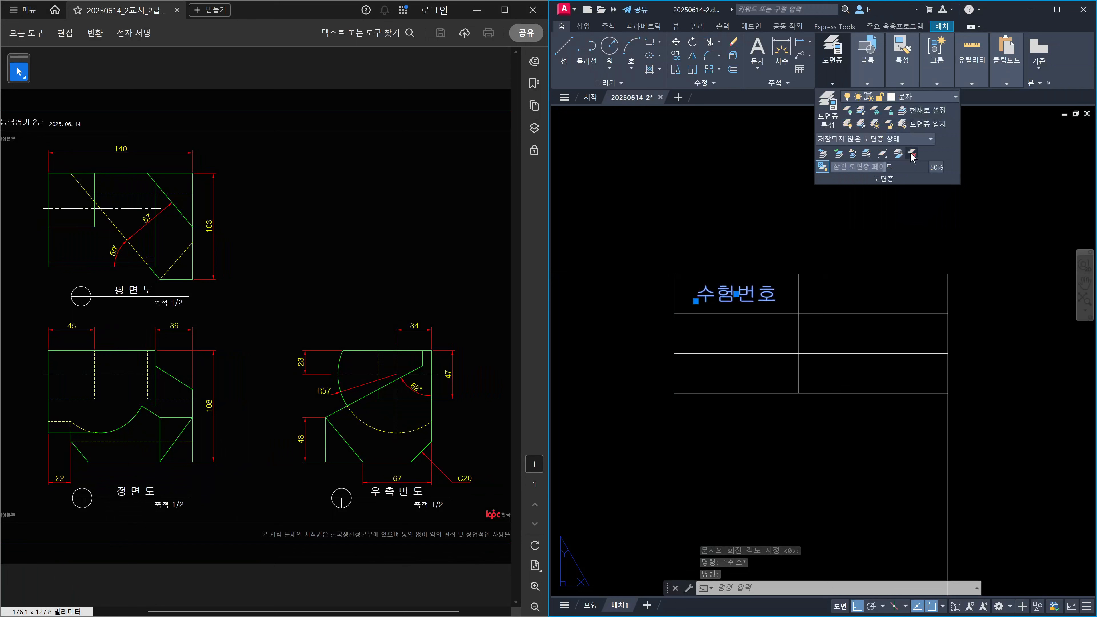
key(Escape)
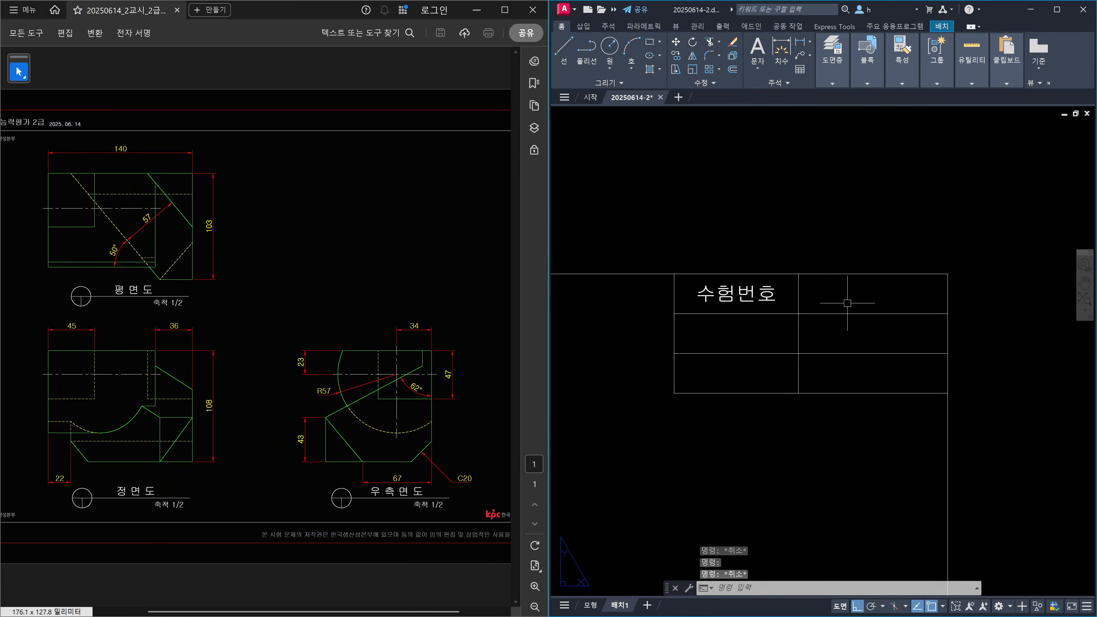
Copy the 수험번호 text from its insertion point to the centre of the title block's top-right cell, midway between two corners
text(co)
key(Return)
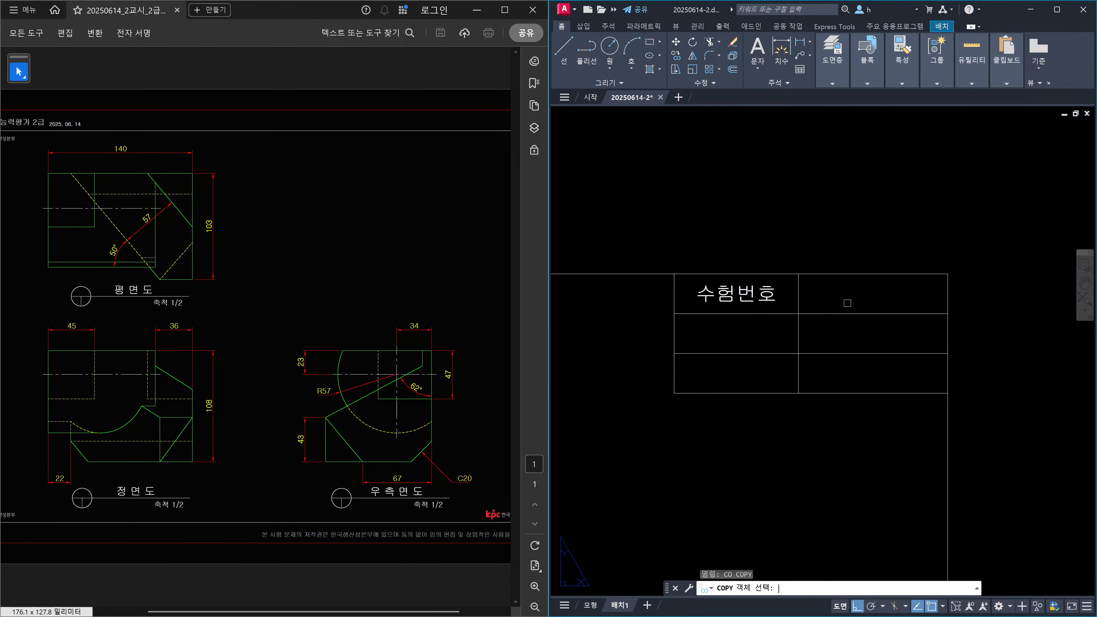
click(703, 304)
key(Return)
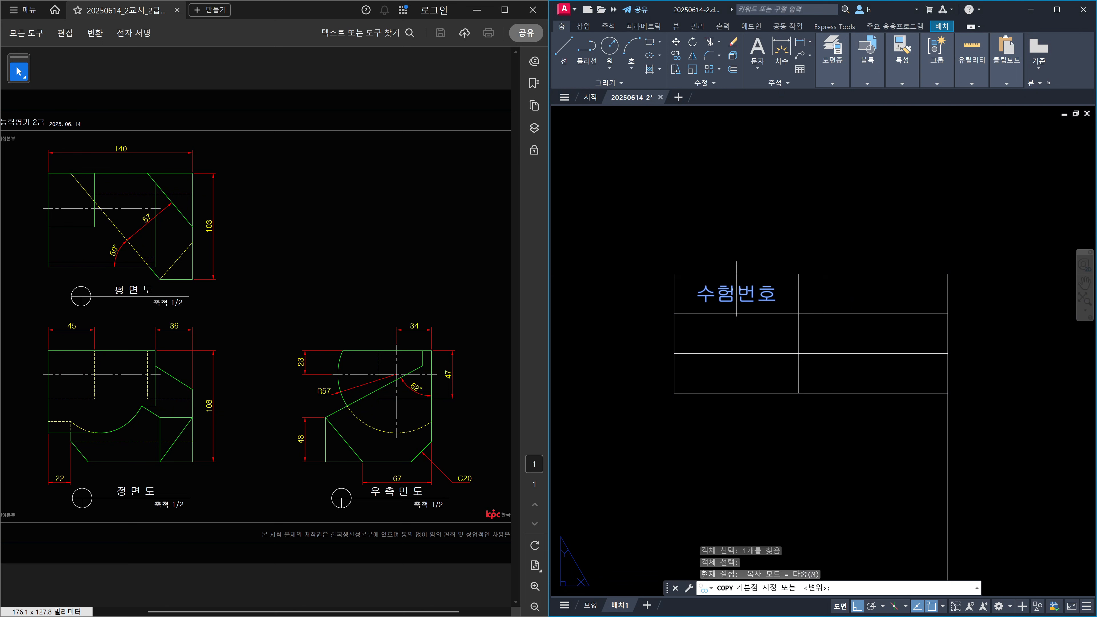
text(i)
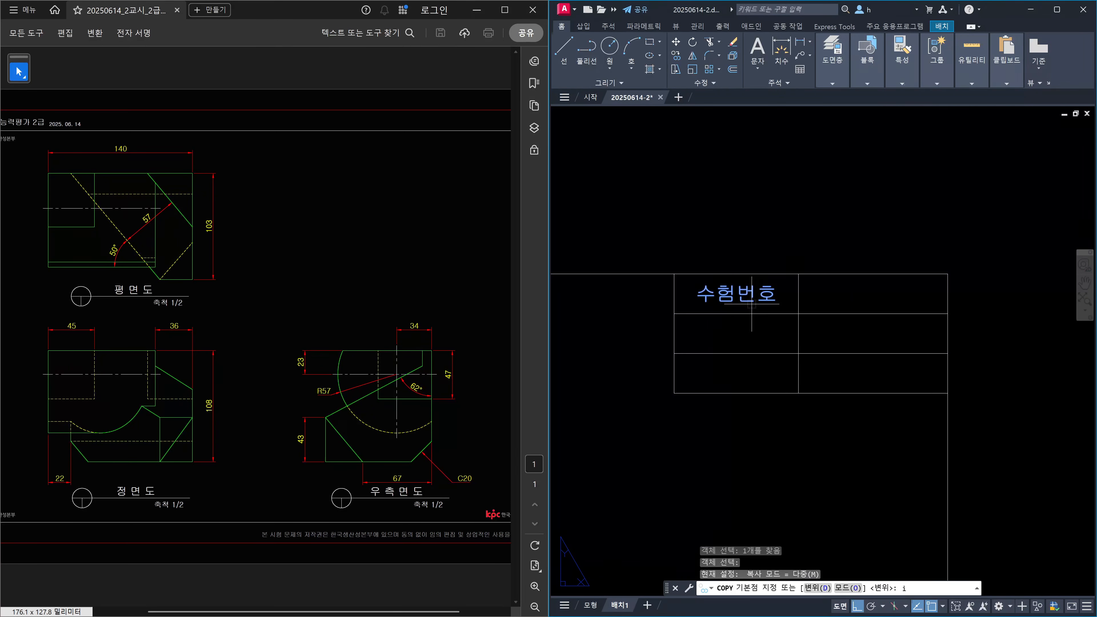
text(ns)
key(space)
click(752, 303)
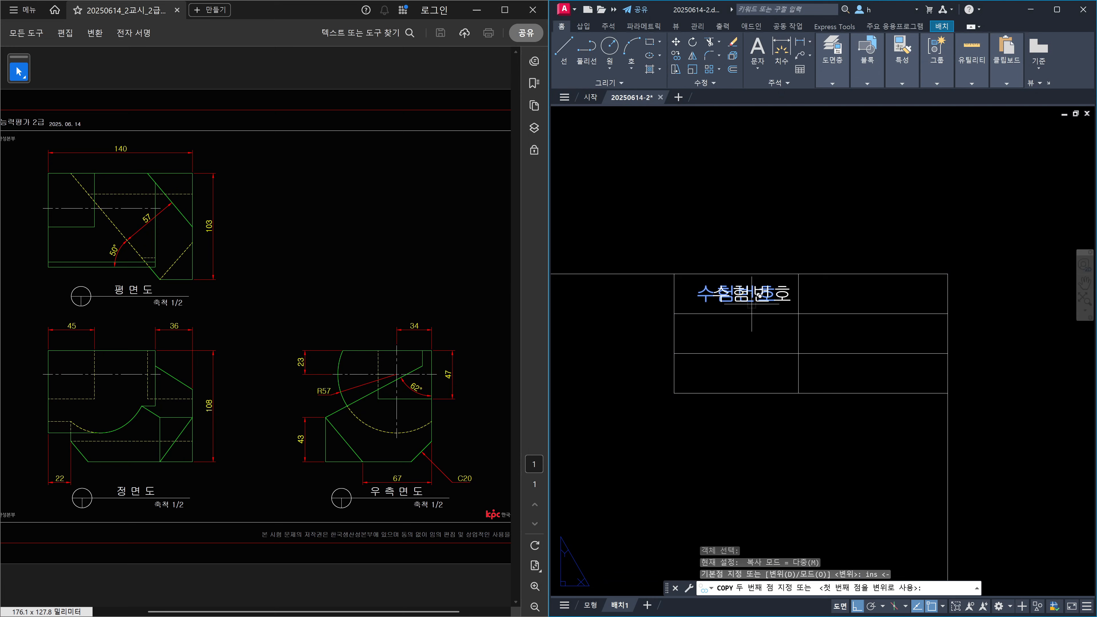
shift+right_click(879, 231)
click(907, 269)
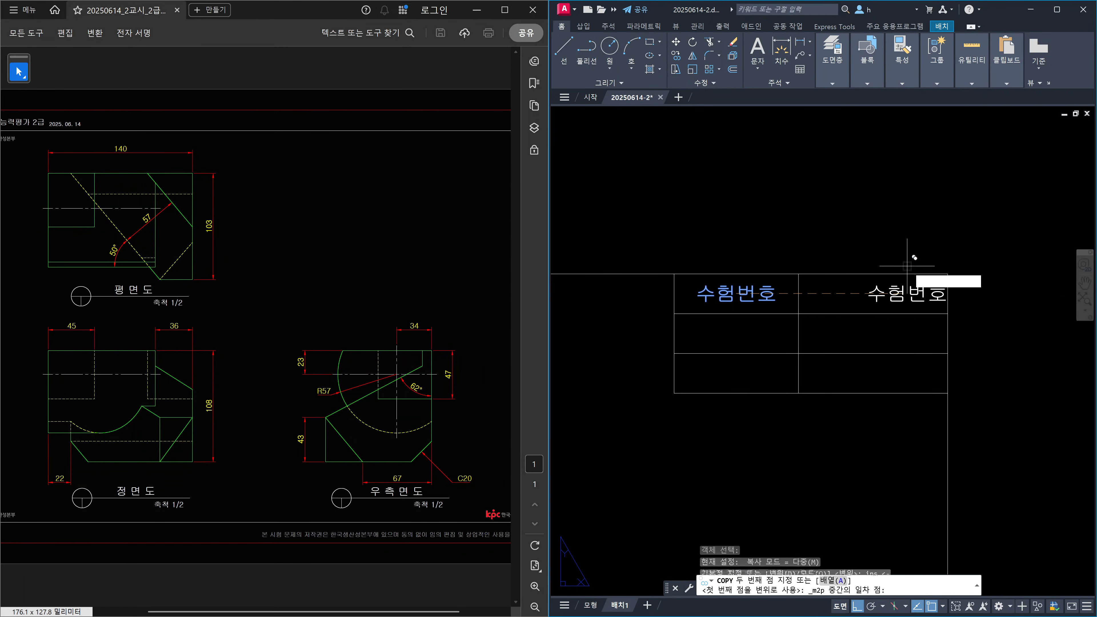
click(798, 274)
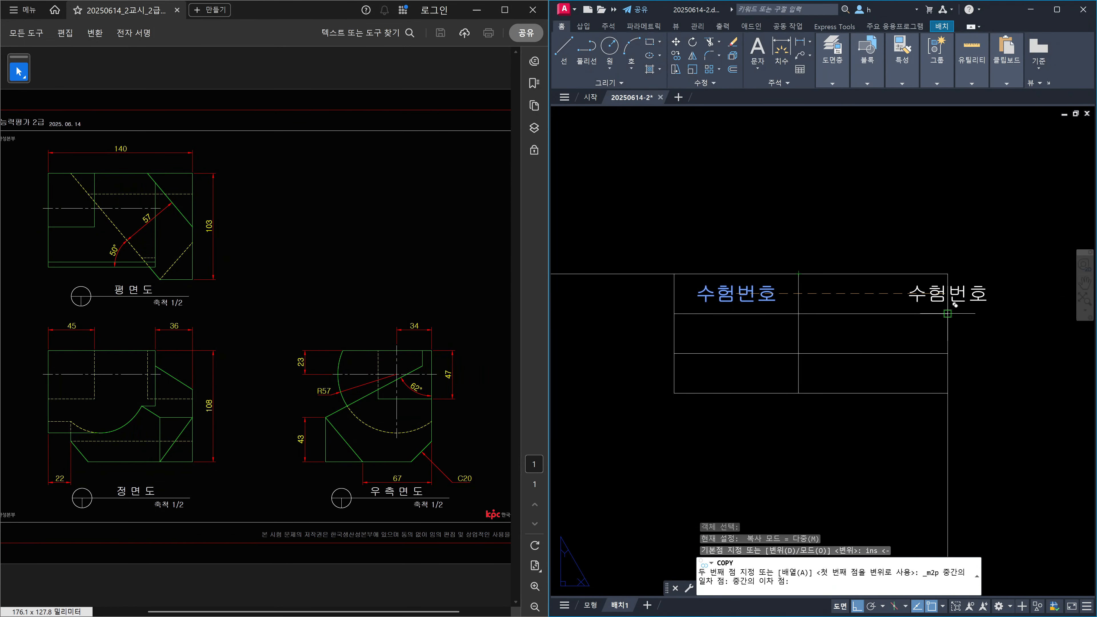
click(948, 314)
key(Escape)
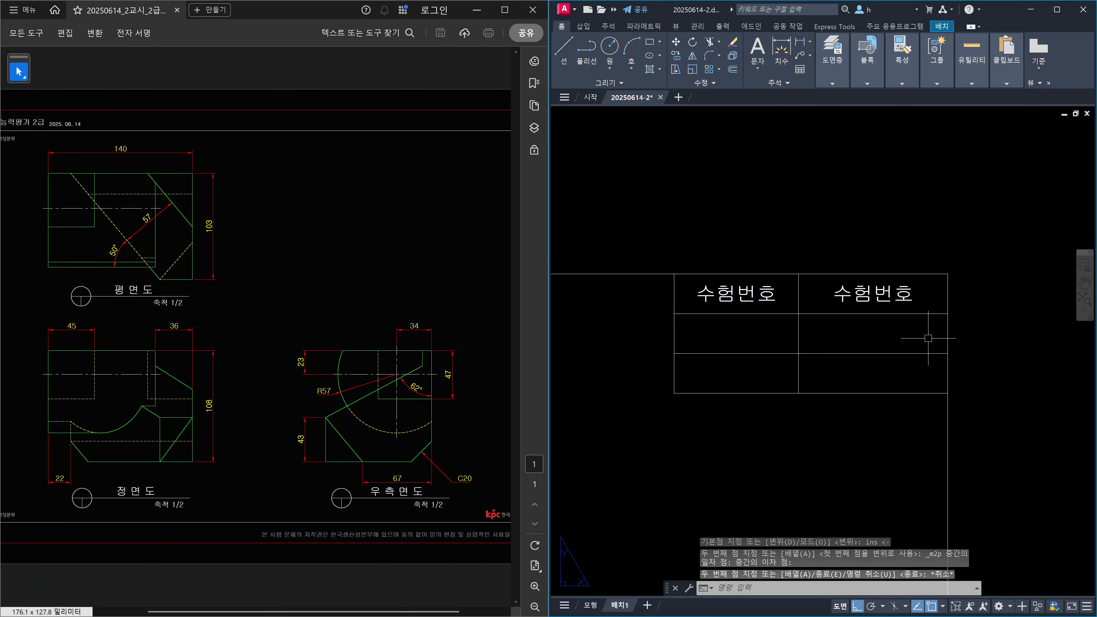
Copy both 수험번호 texts straight down by one row and by two rows to fill the title block's remaining cells
text(co)
key(Return)
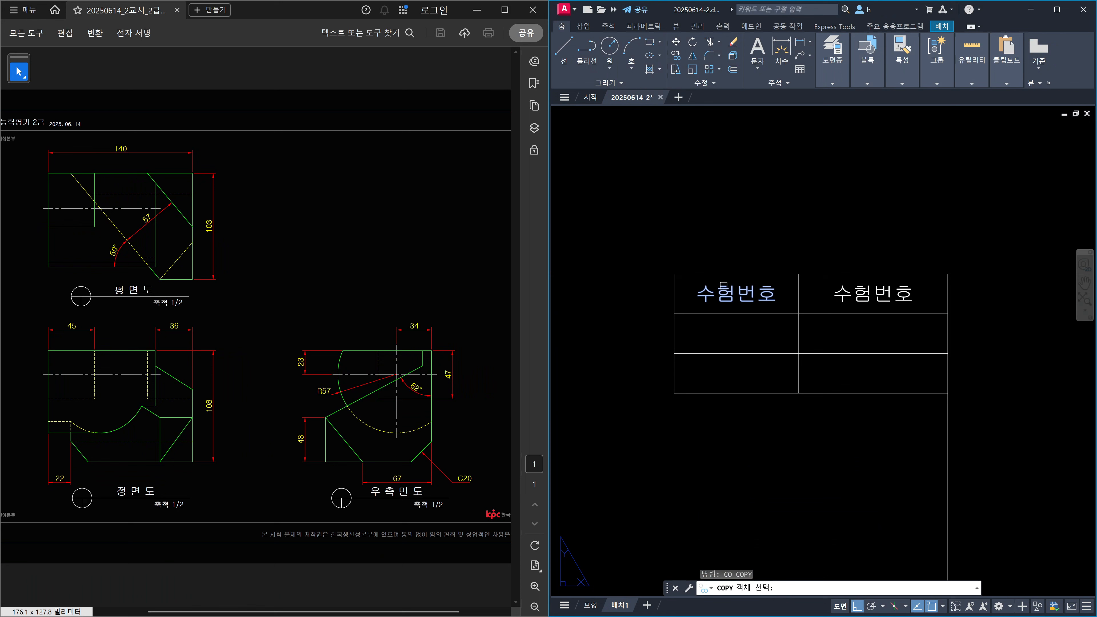
click(724, 286)
click(836, 294)
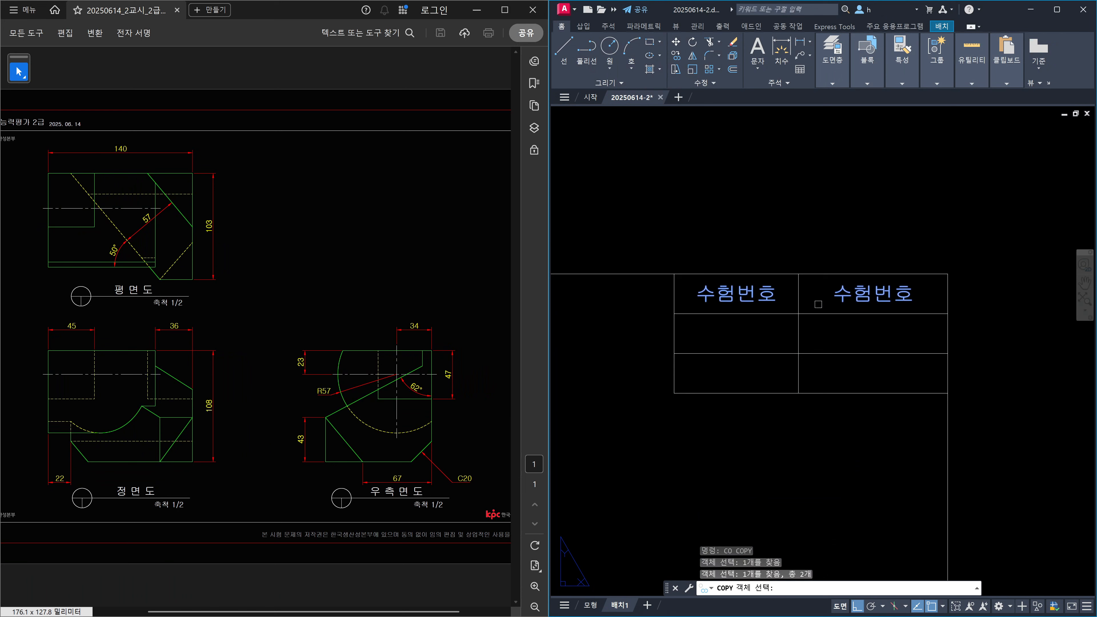
key(Return)
click(692, 313)
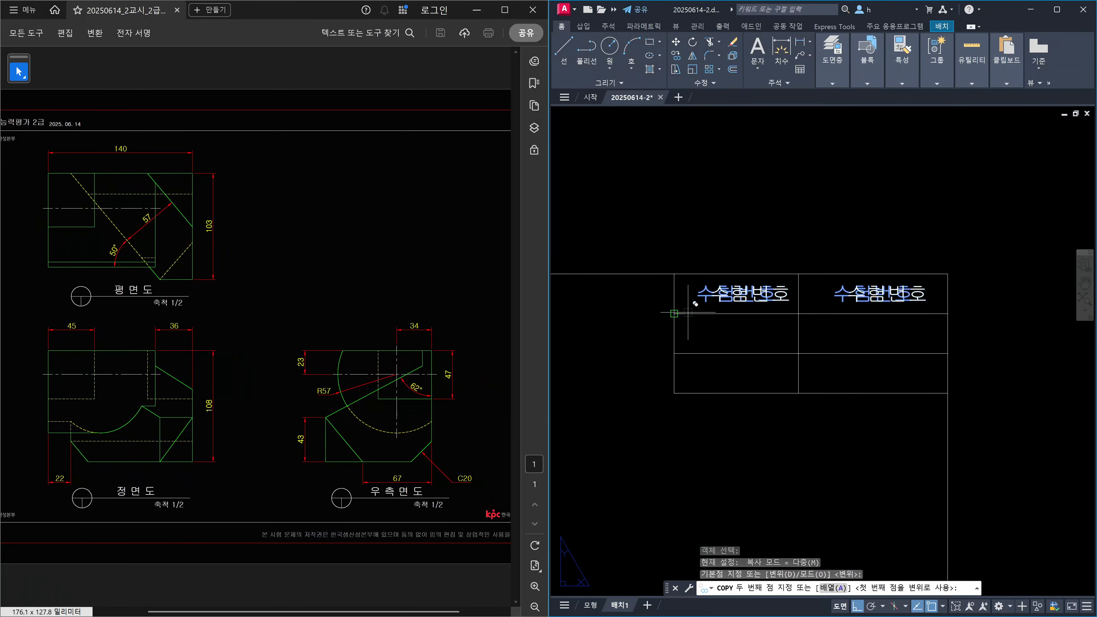
click(691, 354)
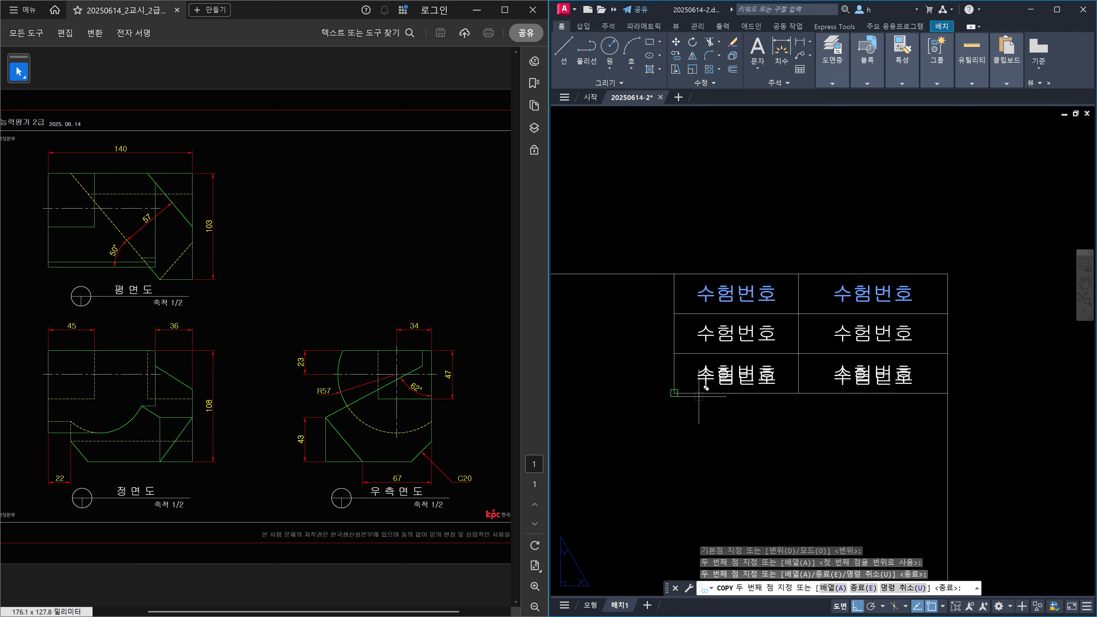
key(Escape)
key(Escape)
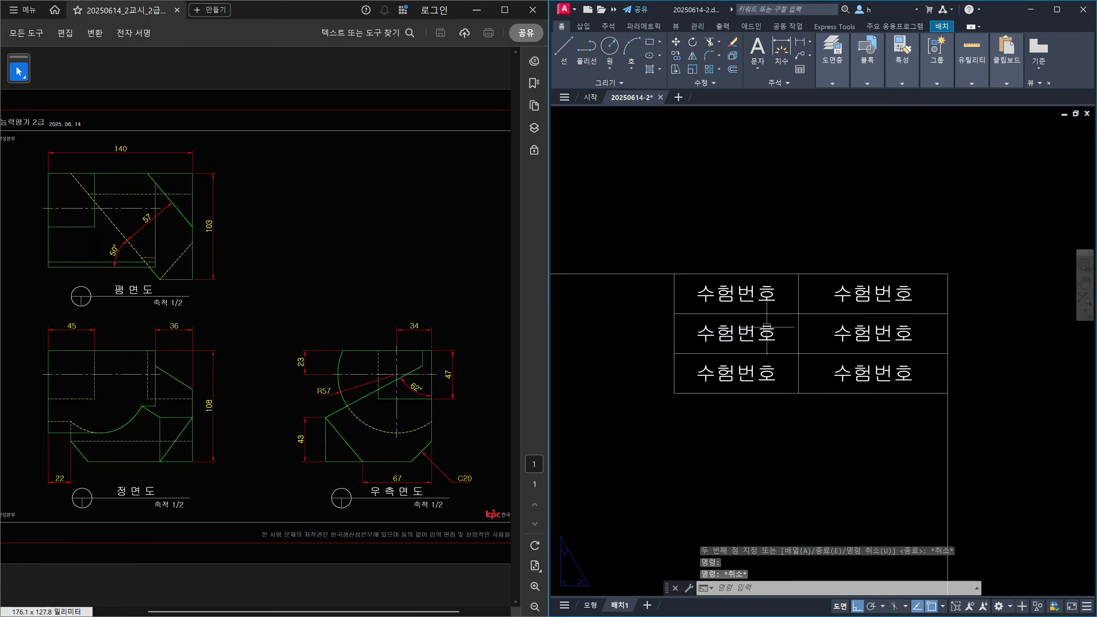
Change the title block's left-column labels to 이 름 in the second row and 일 자 in the third row
double_click(769, 331)
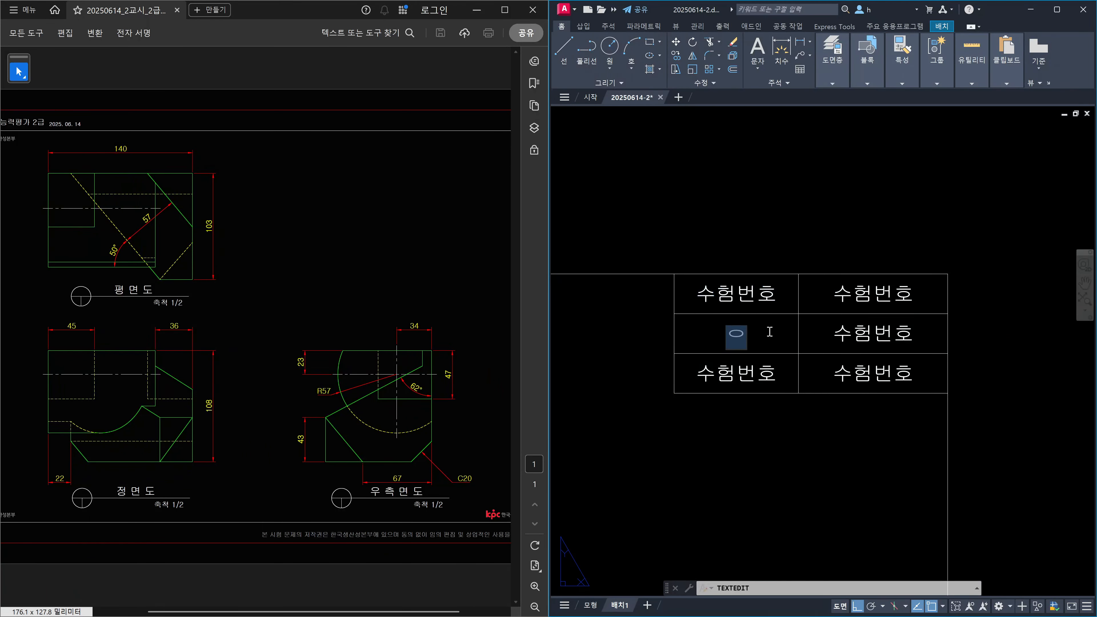
text(이 름)
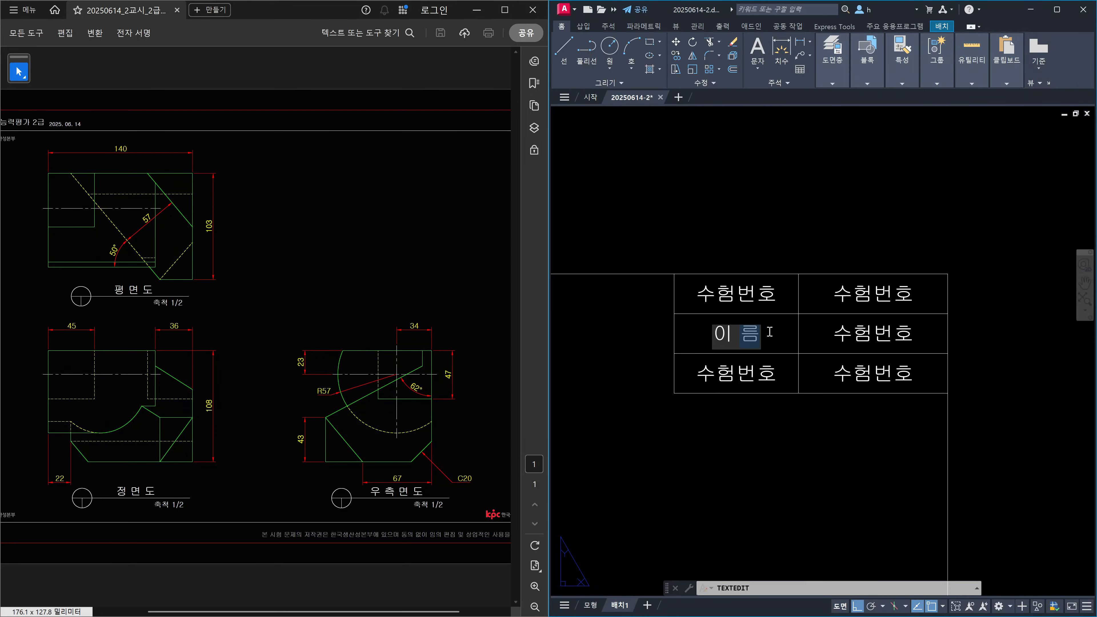
key(Return)
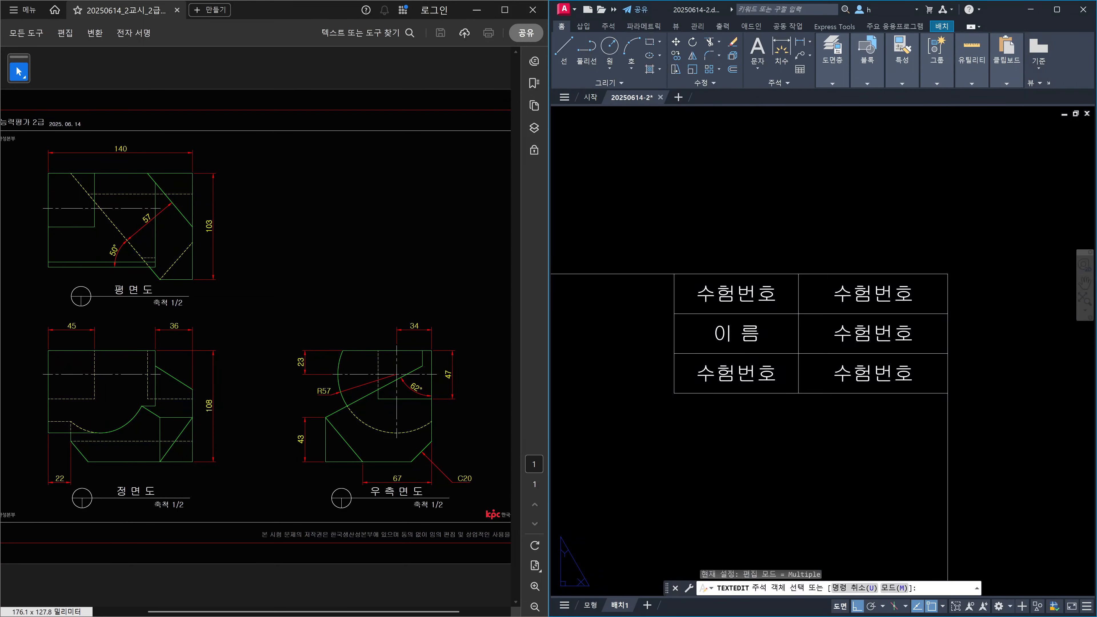
click(769, 377)
text(일 자)
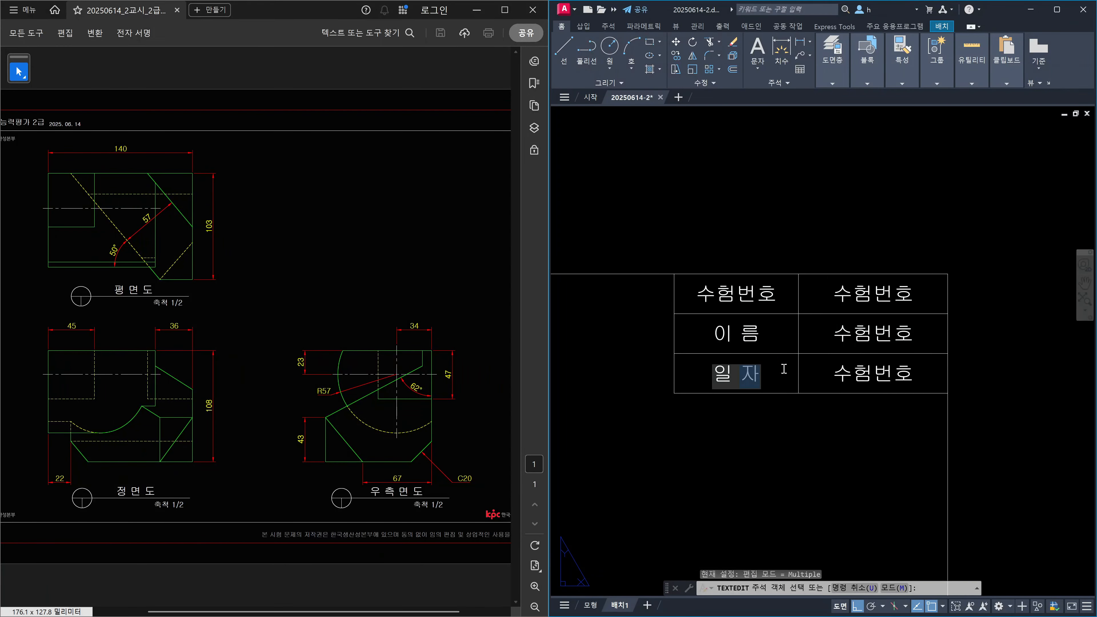
key(Return)
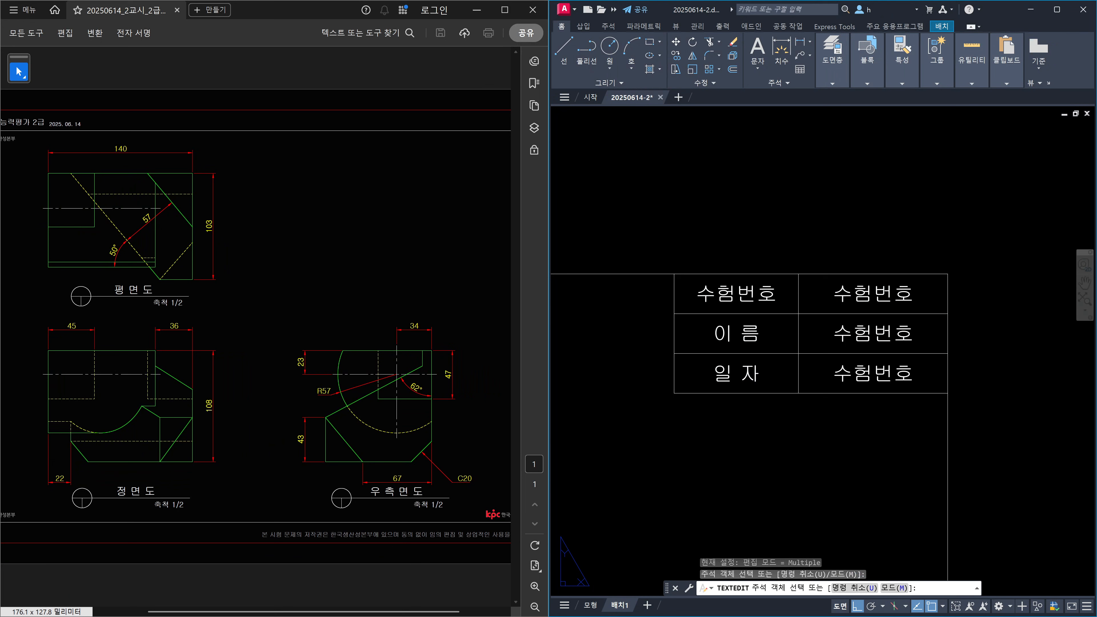
Replace the right-column texts in the first two rows with the examinee's number and the examinee's name
click(866, 294)
text(12345678)
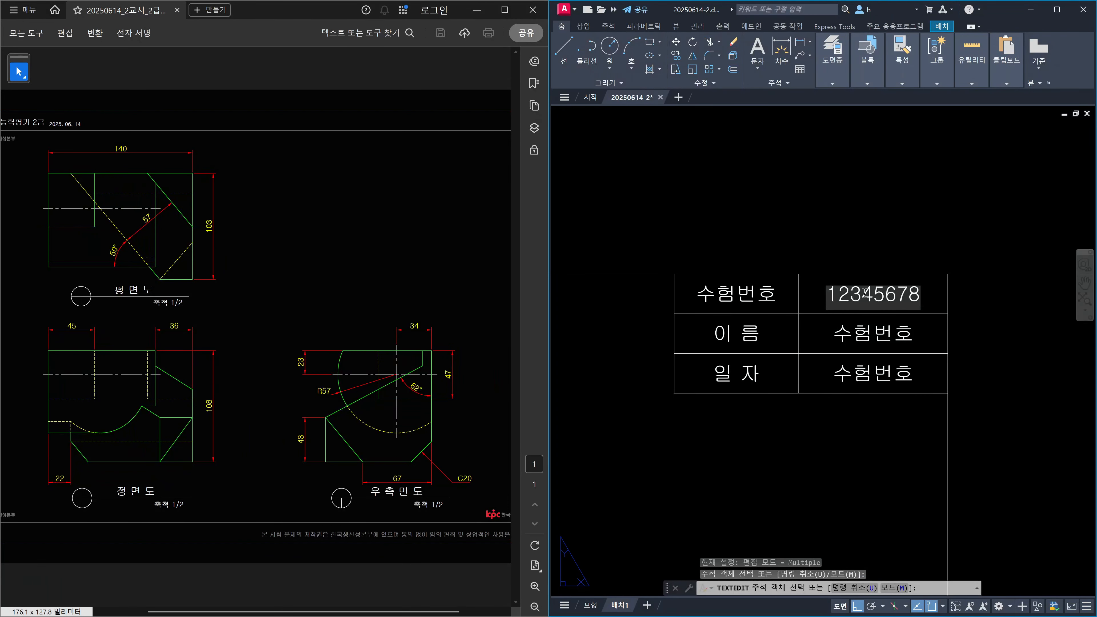
key(Return)
click(885, 338)
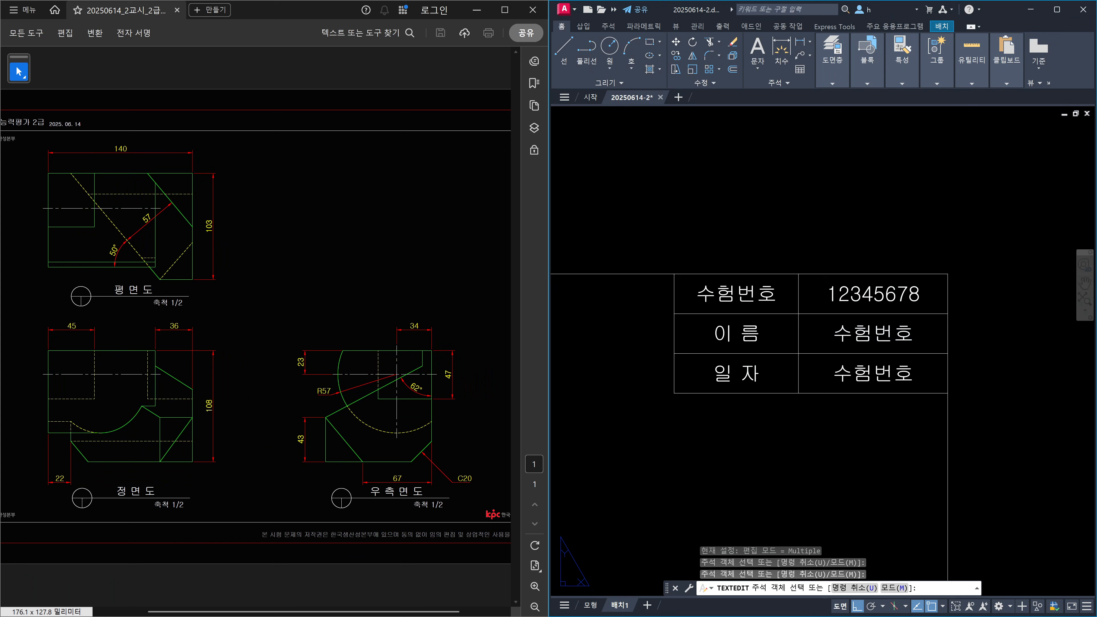
text(AI)
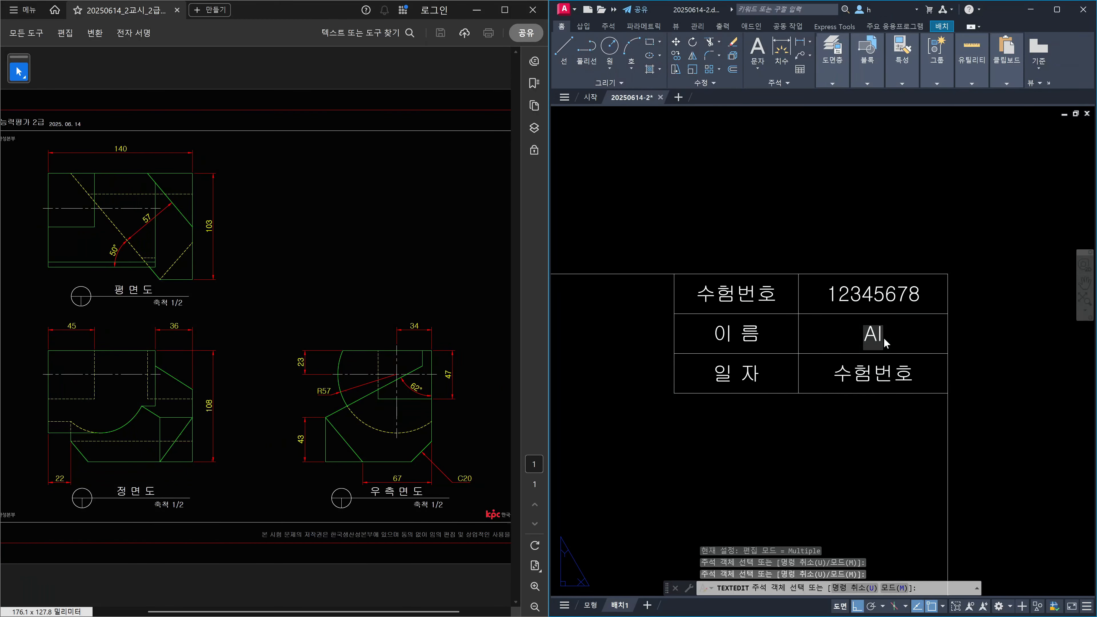
key(Return)
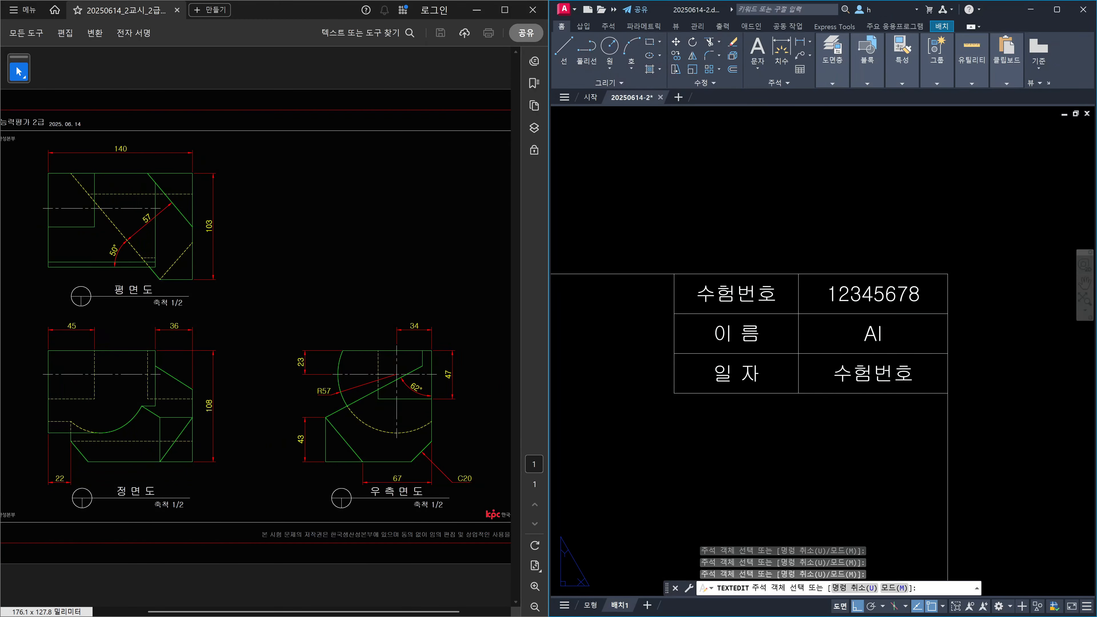
Change the text beside 일 자 to 2025. 06. 14 and finish text editing
click(881, 374)
text(2025.)
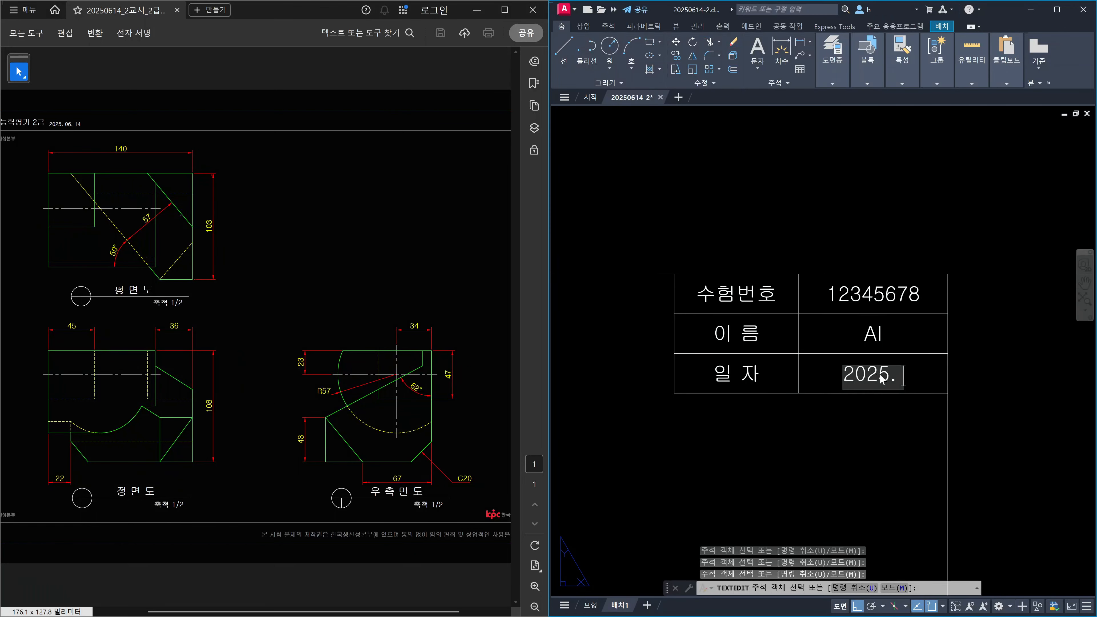
text( 06)
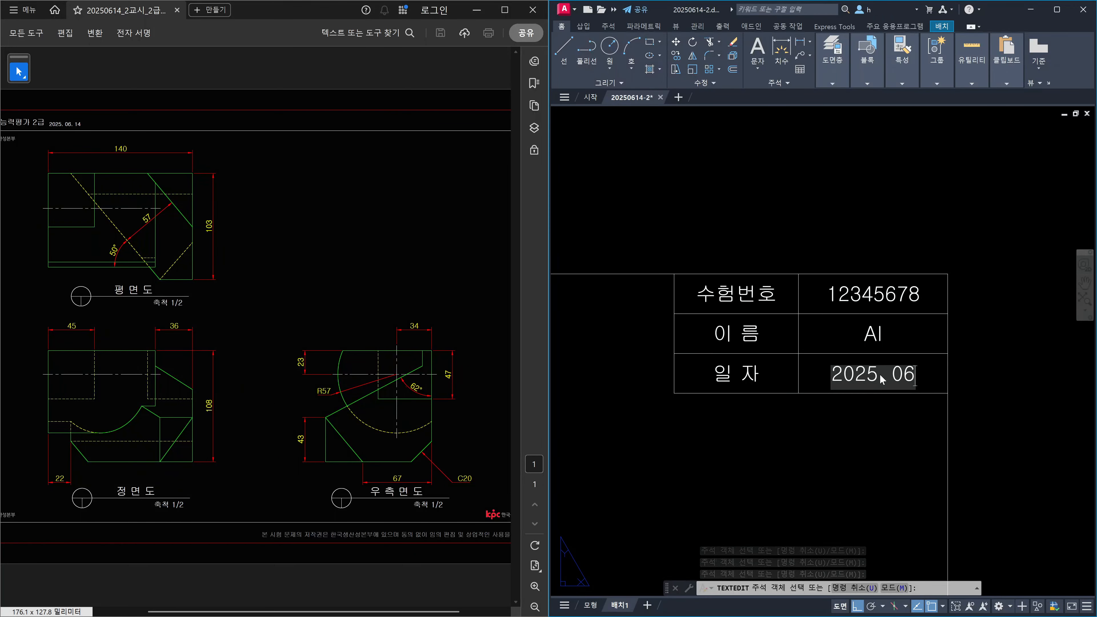
text(. 14)
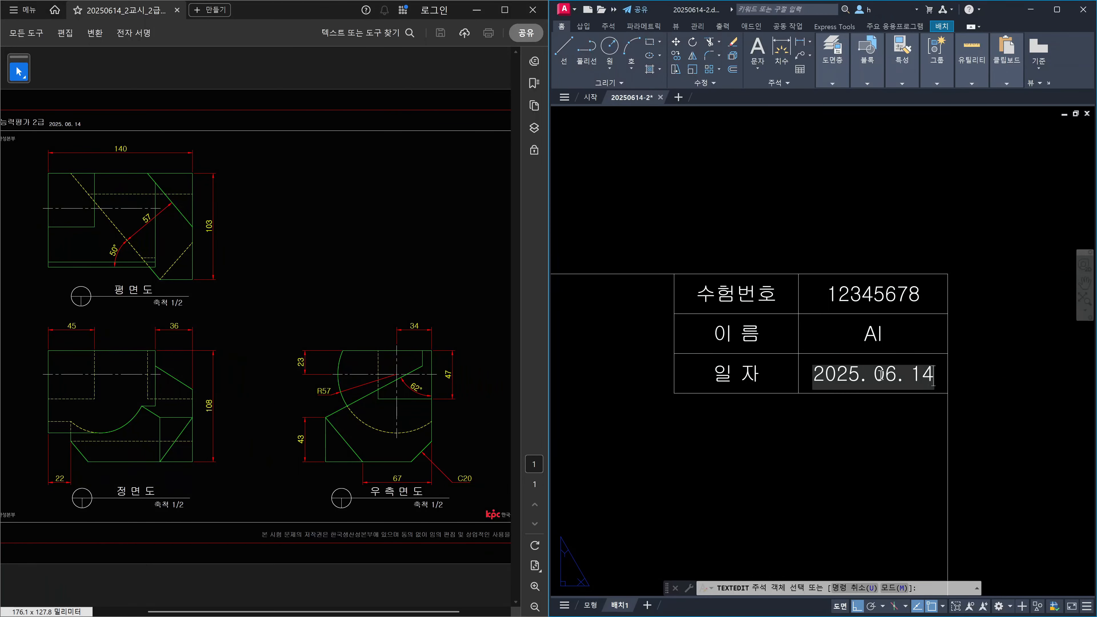
click(903, 458)
key(Escape)
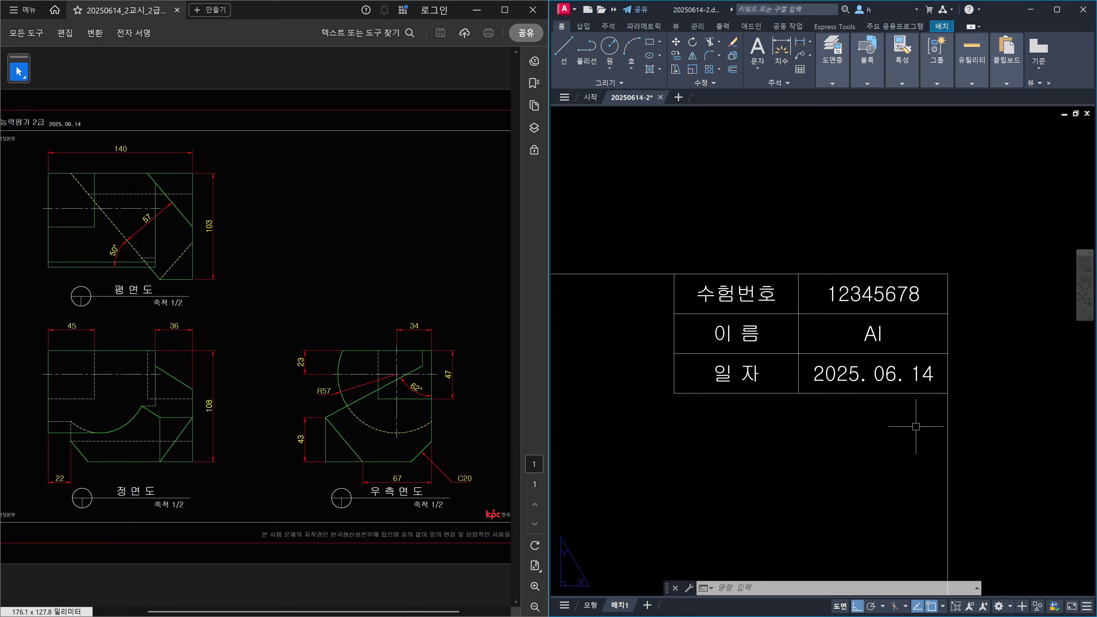
scroll(916, 426, down, 6)
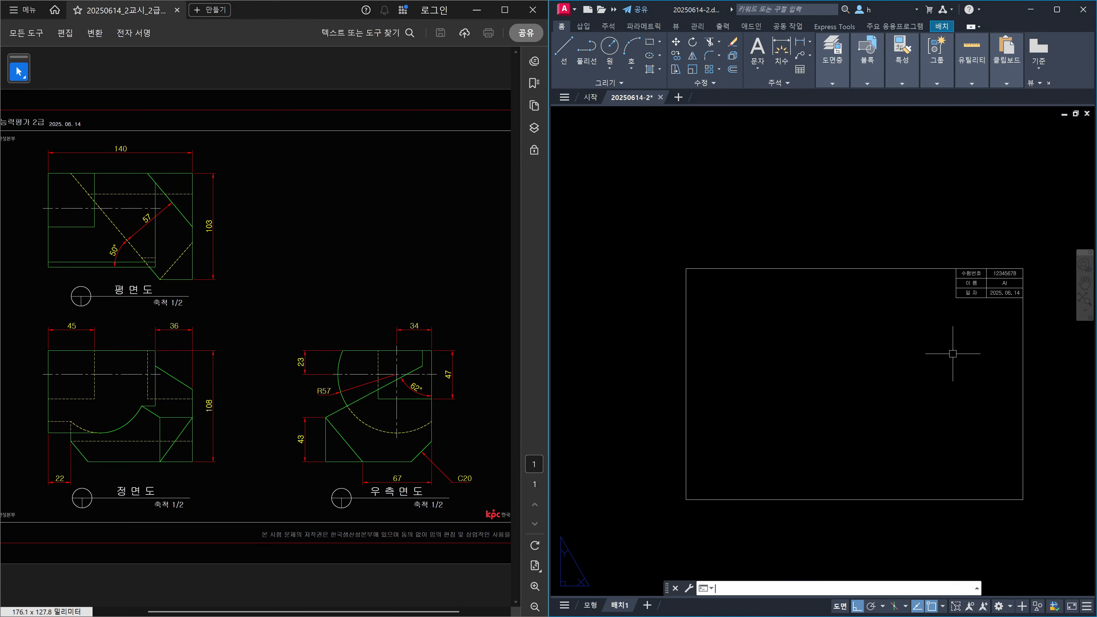
key(Escape)
text(ㅁ)
key(Return)
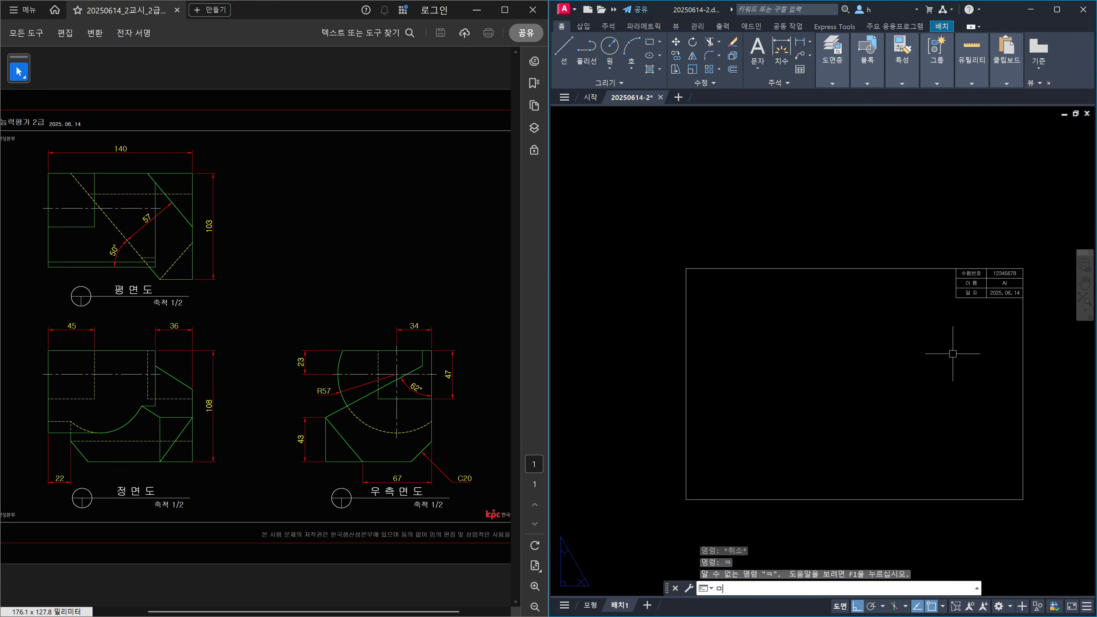
key(Escape)
Create three layout viewports with MVIEW, using the default Right arrangement, between the border's lower-left and upper-right corners
text(z)
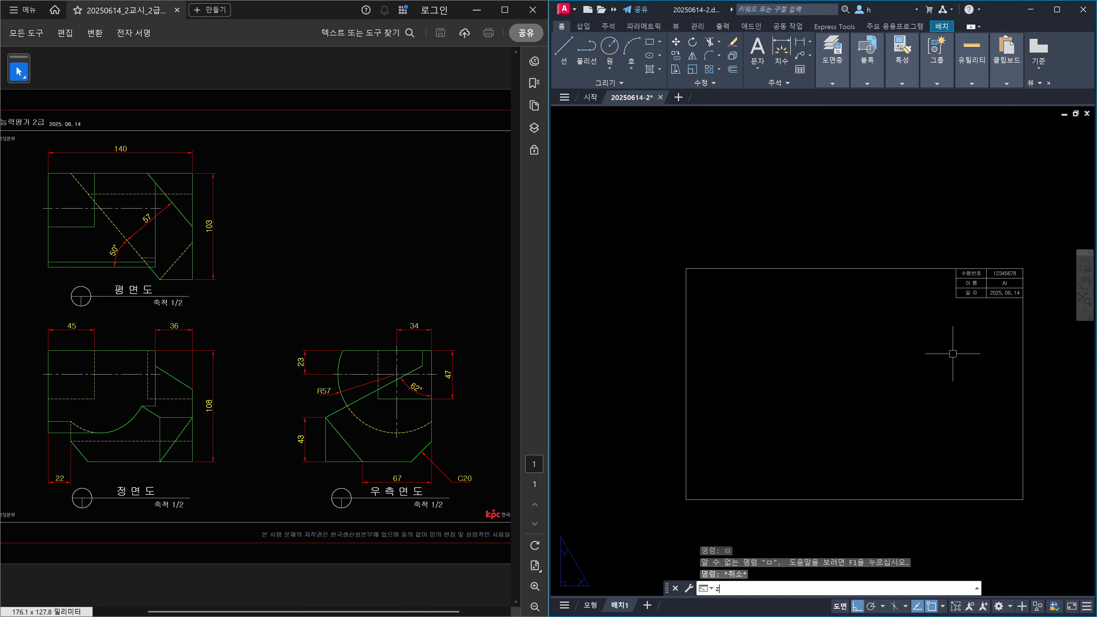
key(Return)
text(a)
key(Return)
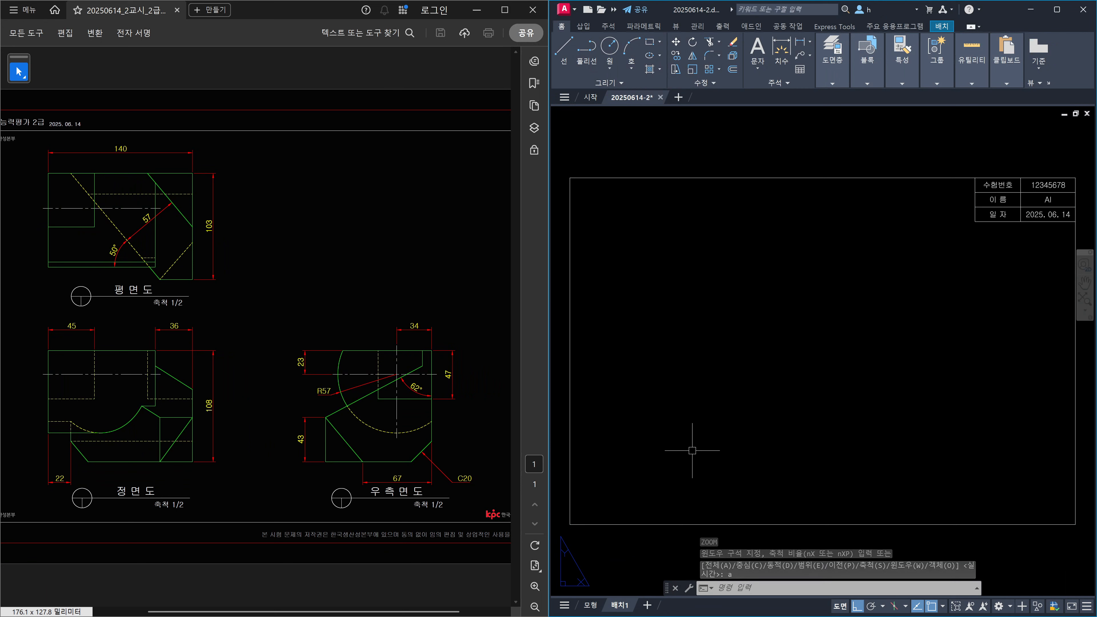
text(mv)
key(Return)
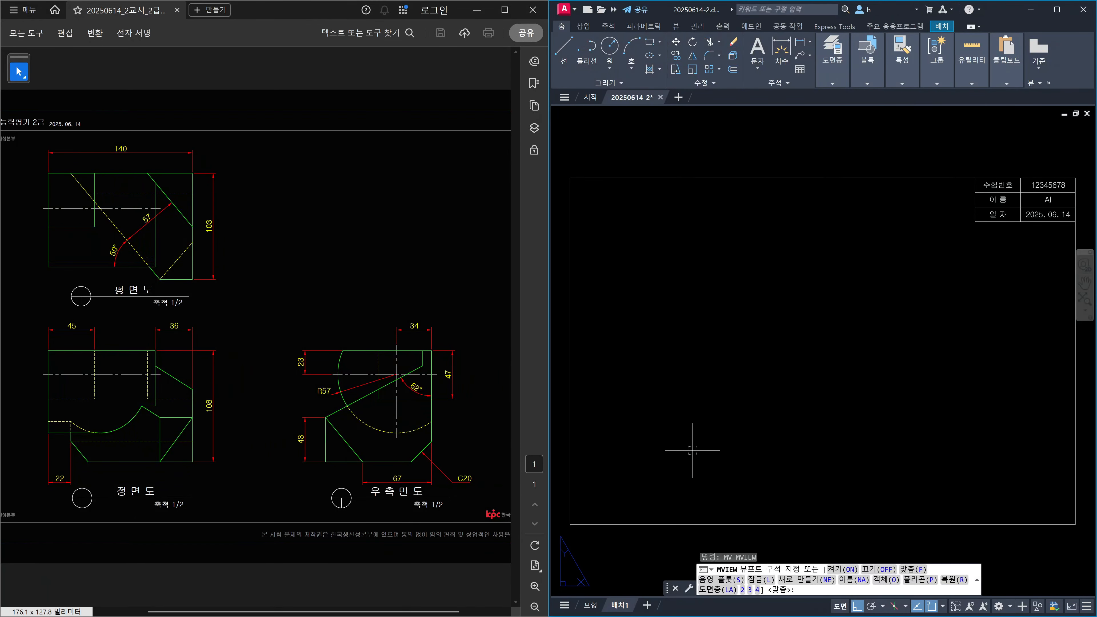
text(3)
key(Return)
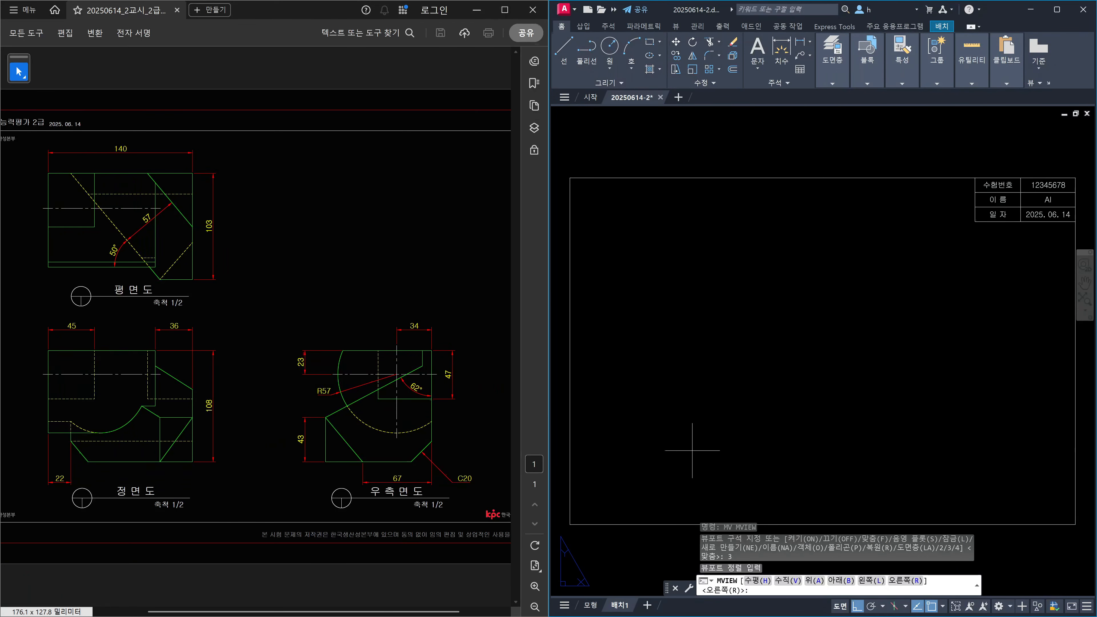
key(Return)
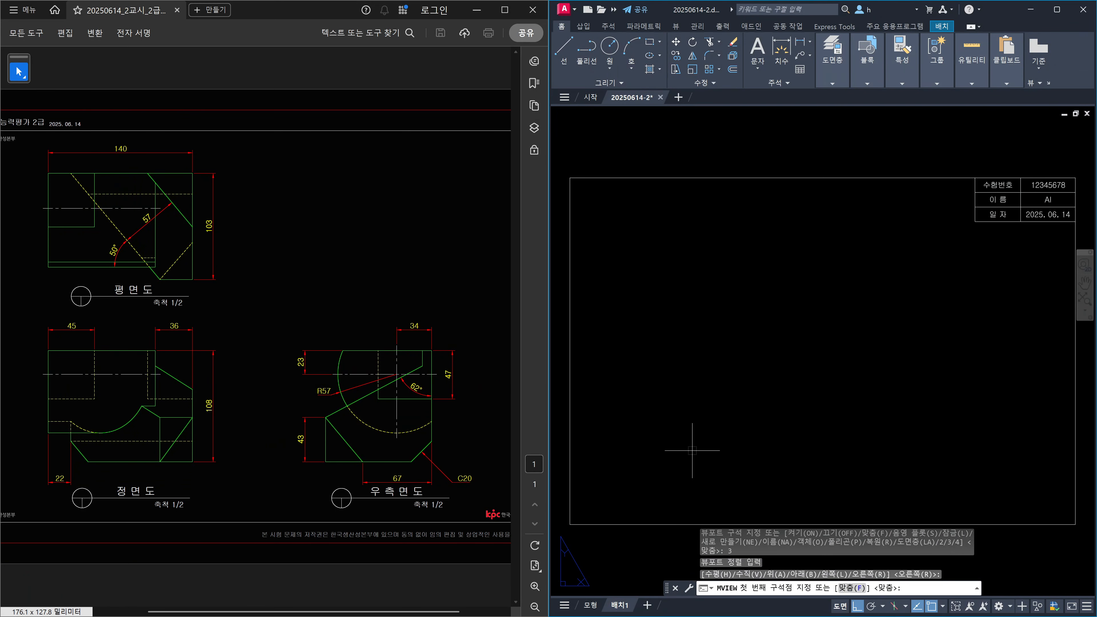
click(579, 522)
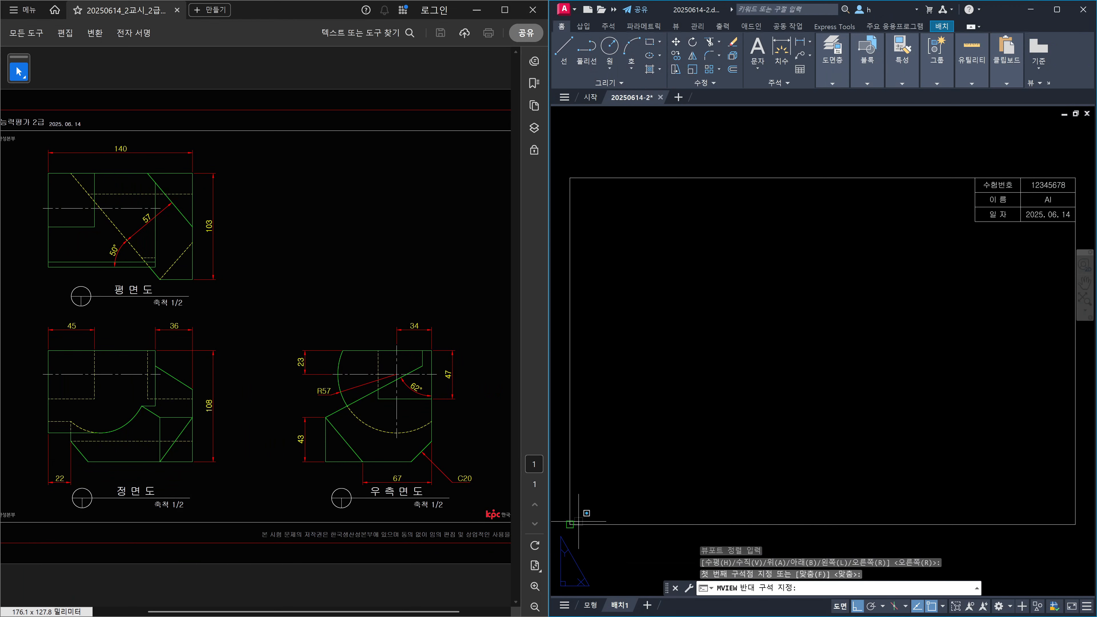
click(1075, 178)
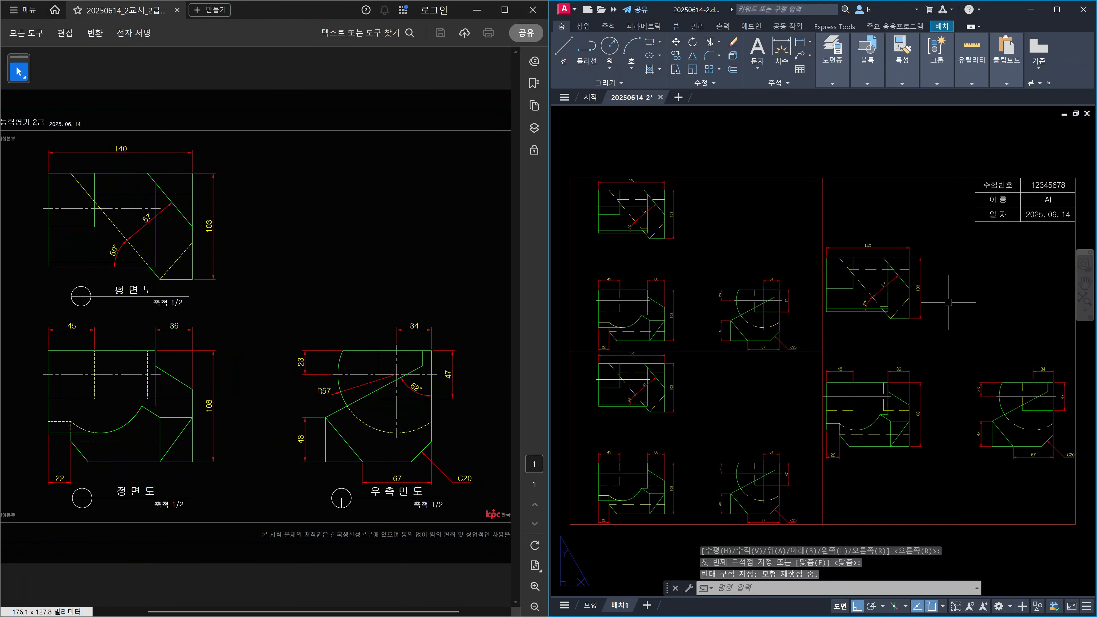
Centre the plan view in the upper-left viewport, front view in the lower-left and right-side view in the large one, and return to paper space
double_click(710, 251)
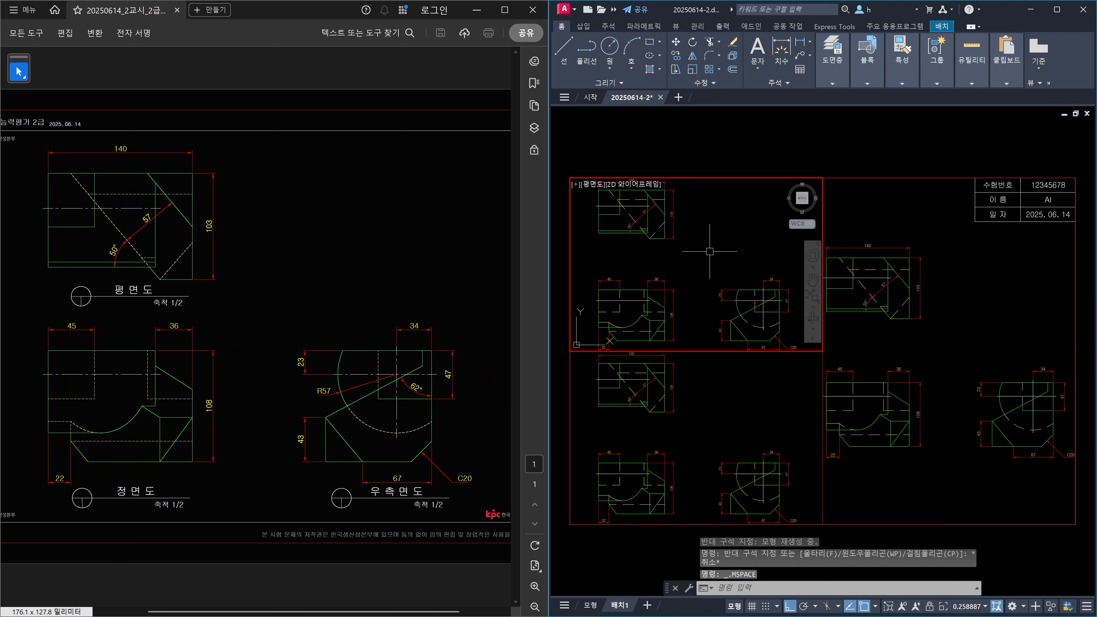
middle_drag(676, 250, 734, 306)
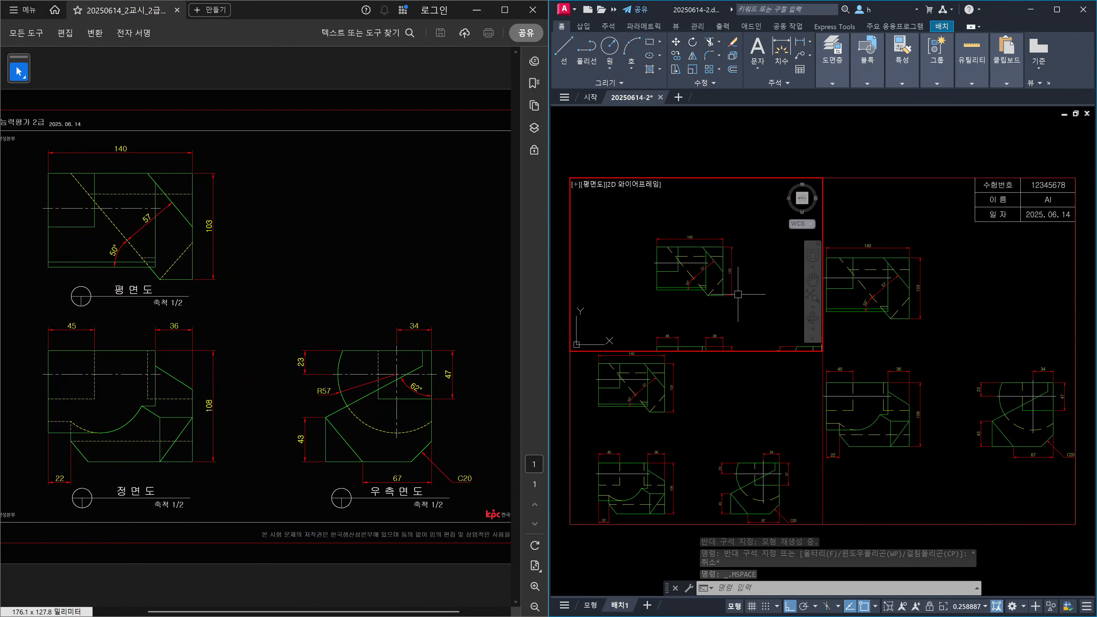
click(728, 421)
middle_drag(682, 475, 742, 433)
click(940, 471)
middle_drag(979, 490, 904, 431)
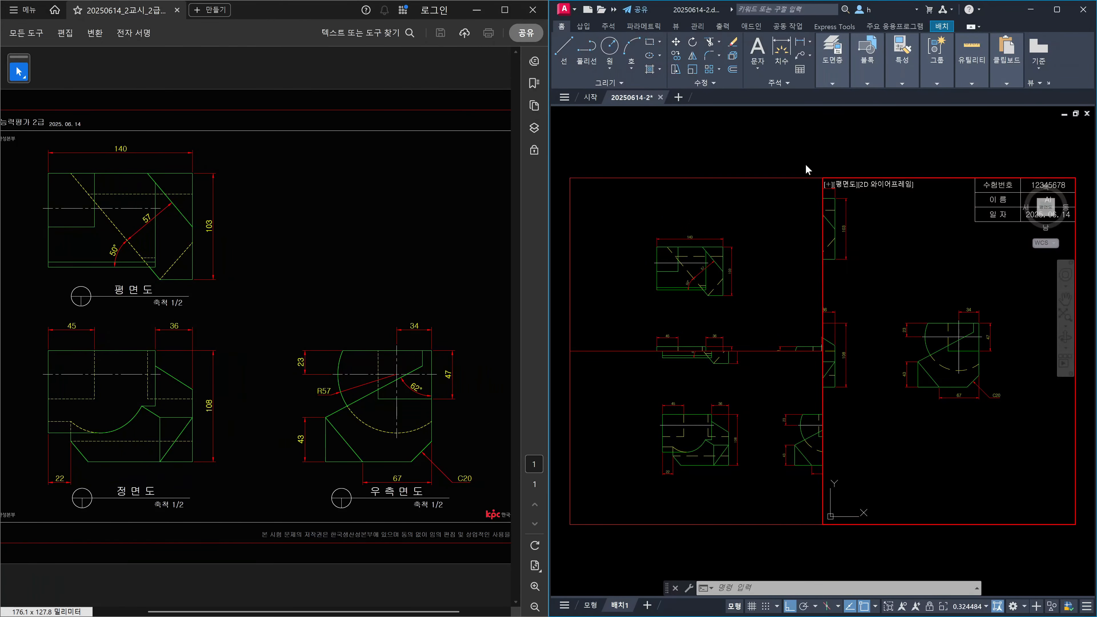
double_click(797, 139)
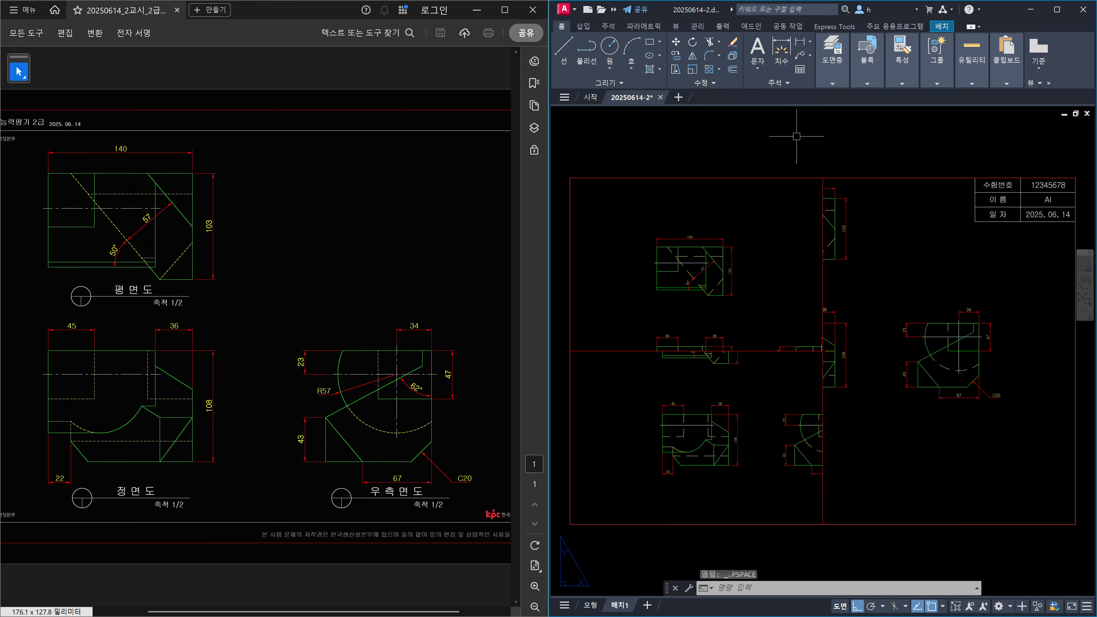
Set the scale of all three viewports to 1:2
click(862, 436)
click(798, 321)
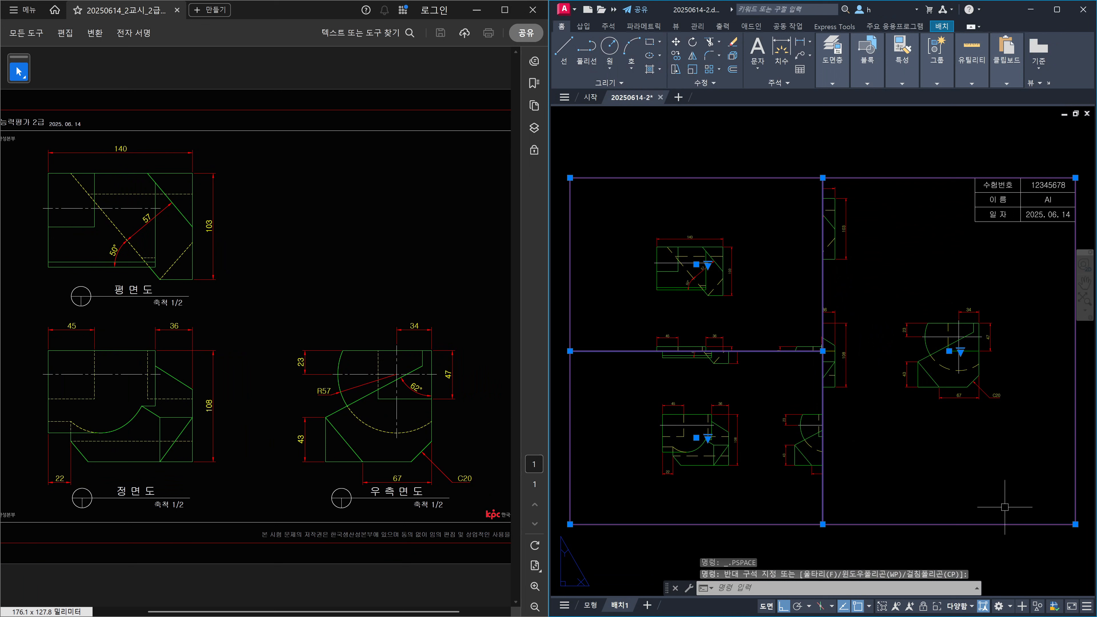
click(970, 606)
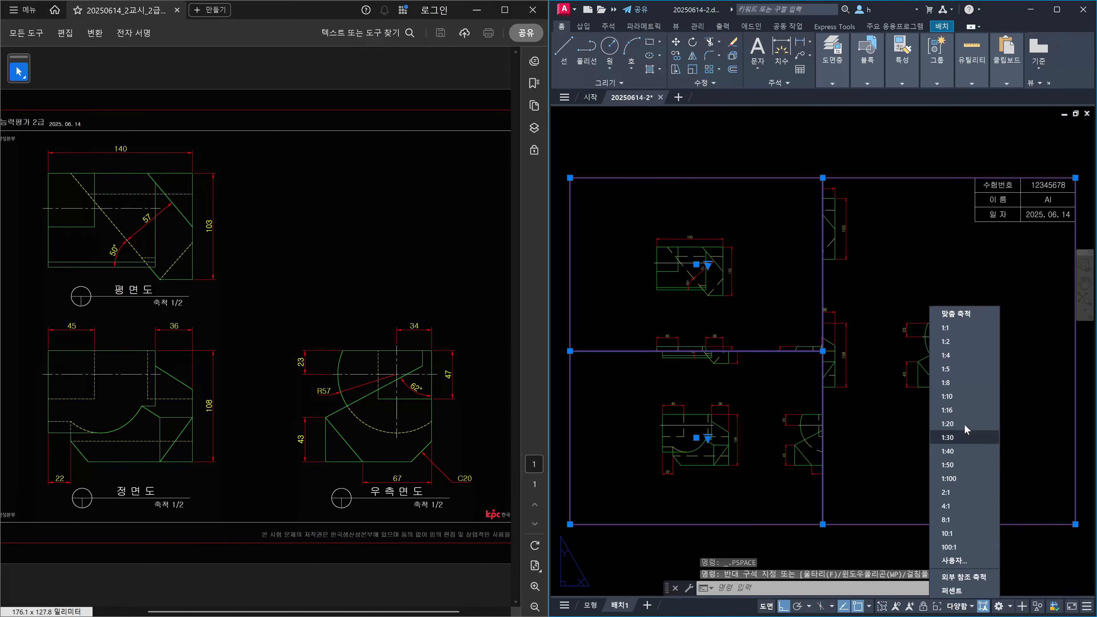
click(960, 345)
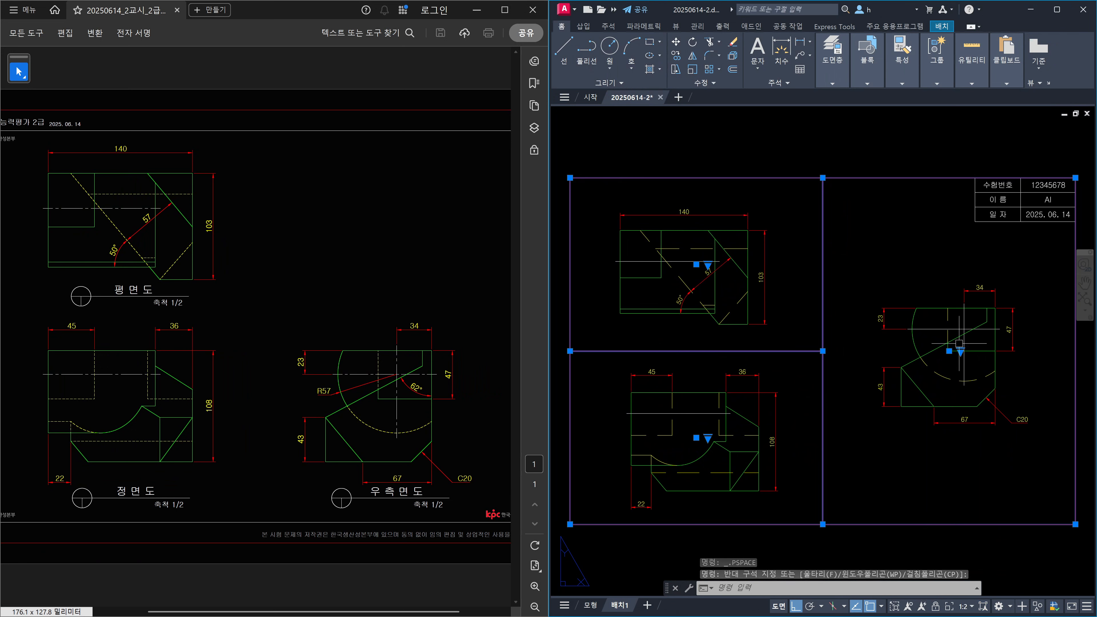
key(Escape)
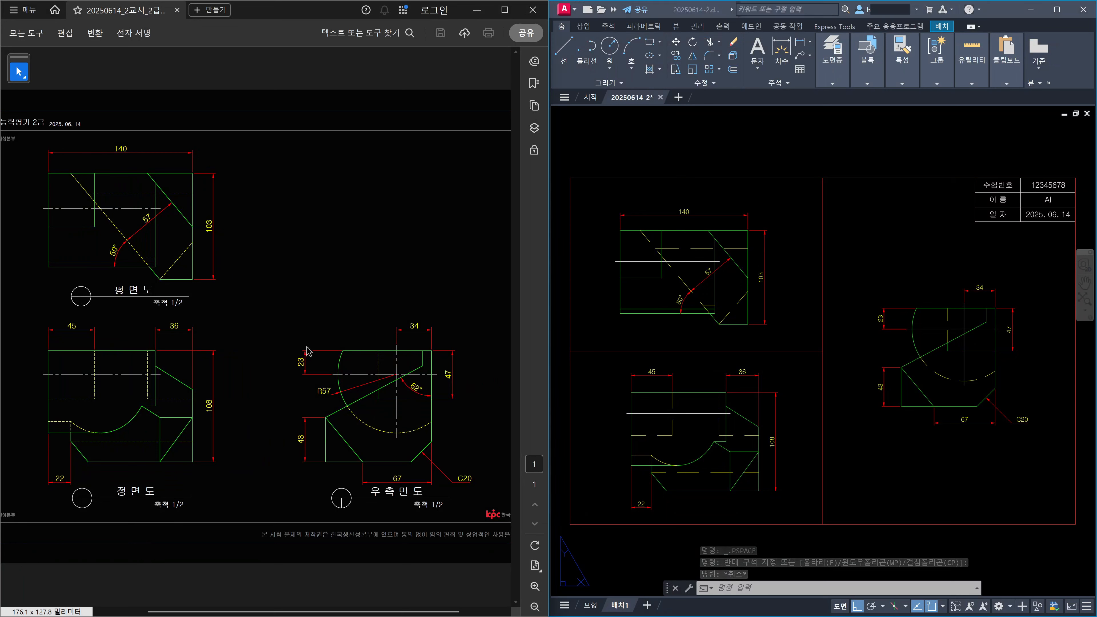
Shift the front, plan and right-side views within their viewports to leave room below for view titles, and return to paper space
ctrl+scroll(290, 328, down, 1)
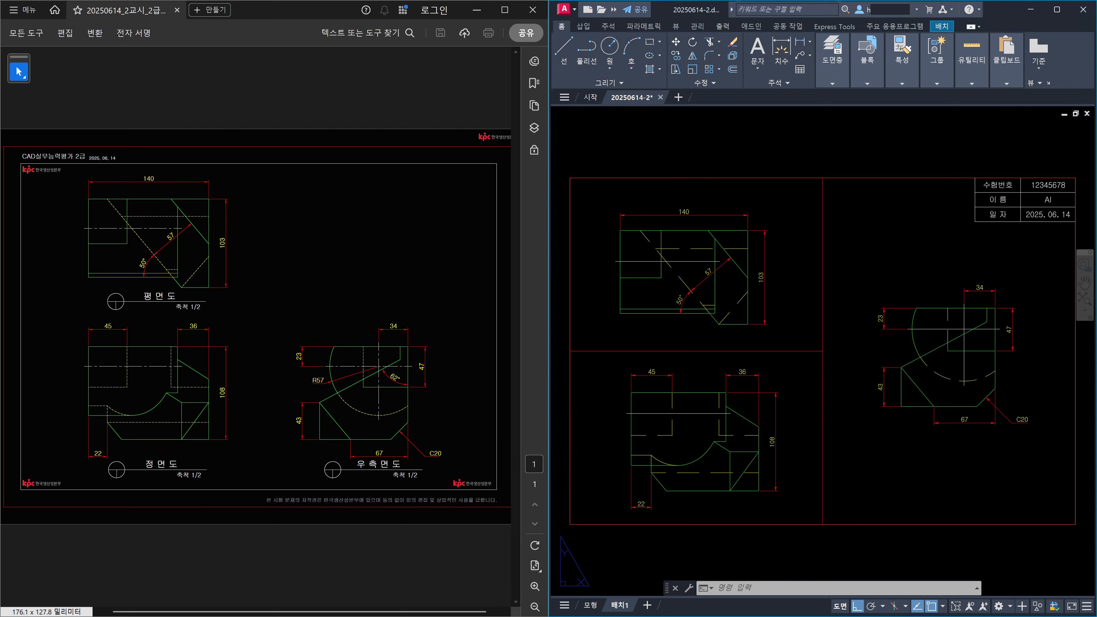
double_click(668, 434)
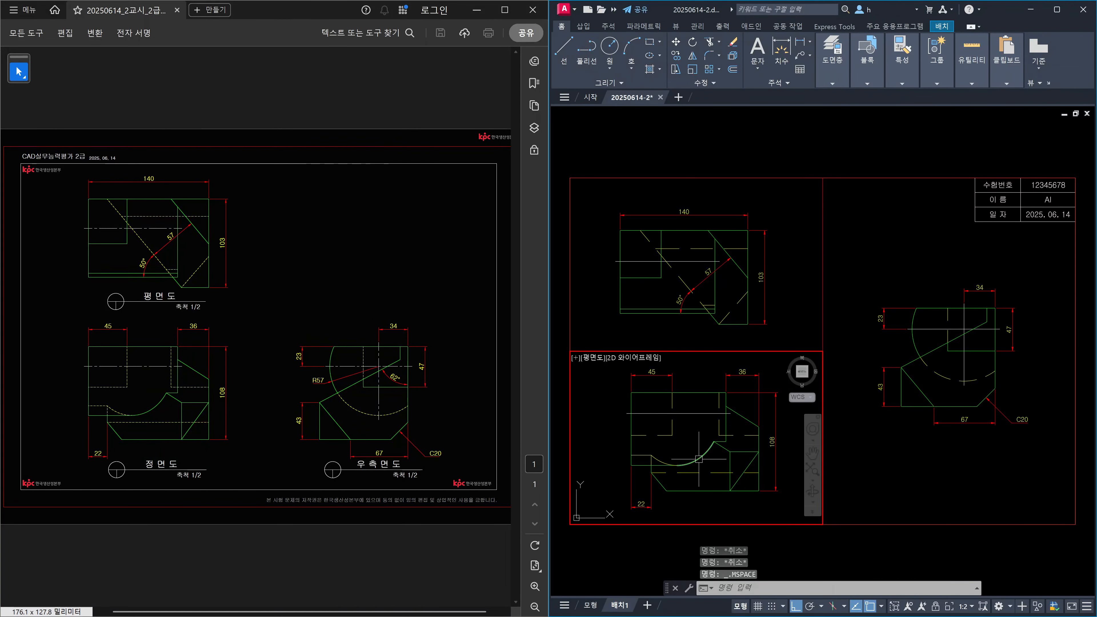
middle_drag(701, 462, 702, 433)
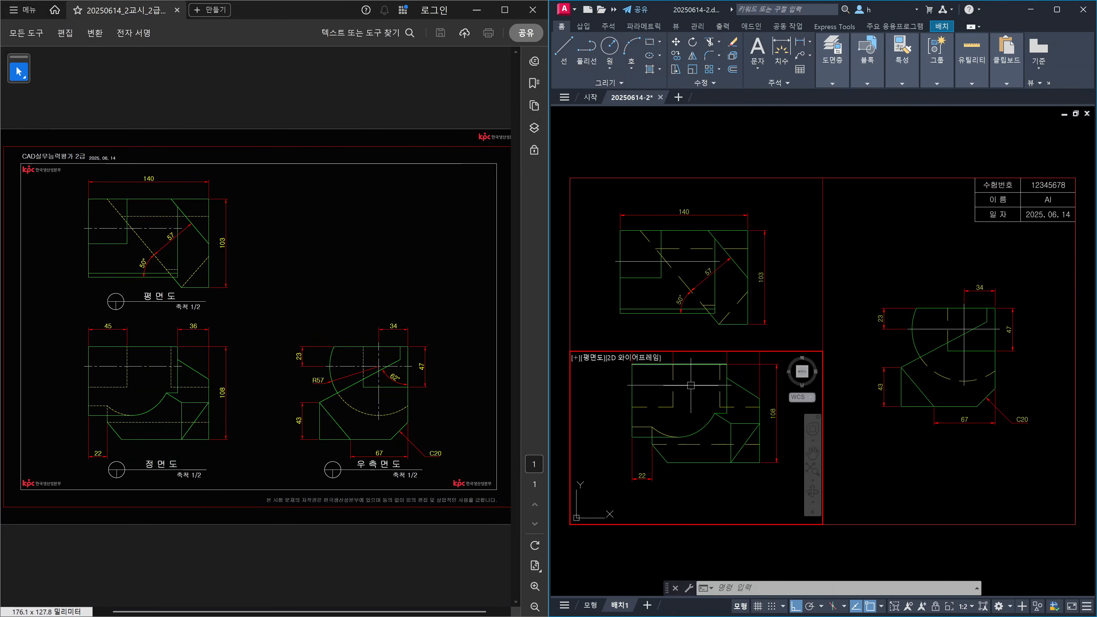
middle_drag(711, 420, 708, 434)
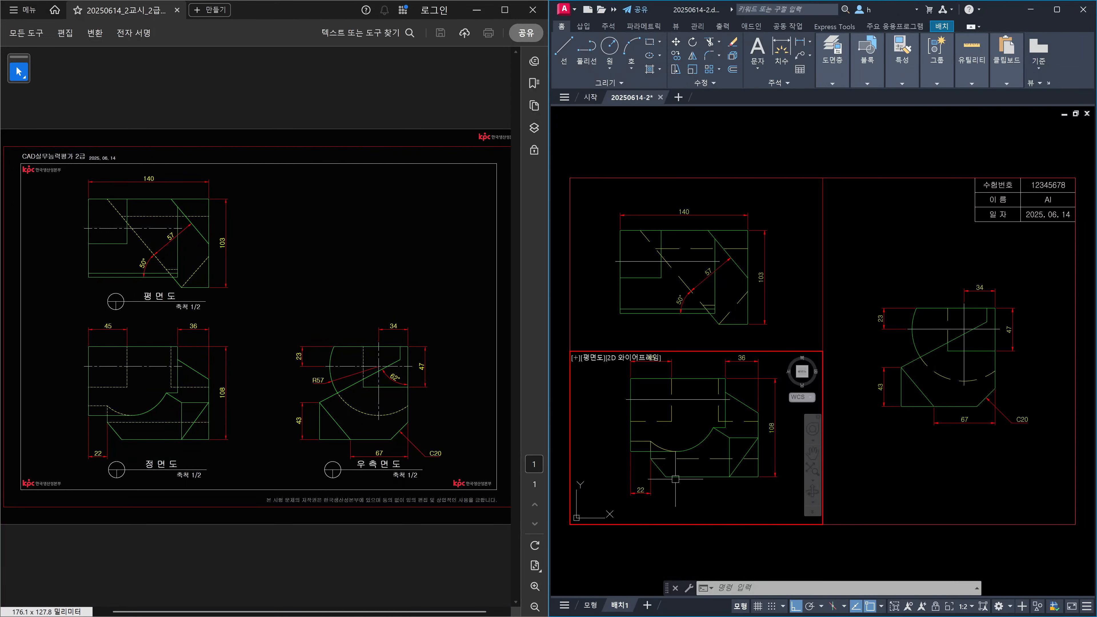
middle_drag(721, 500, 728, 501)
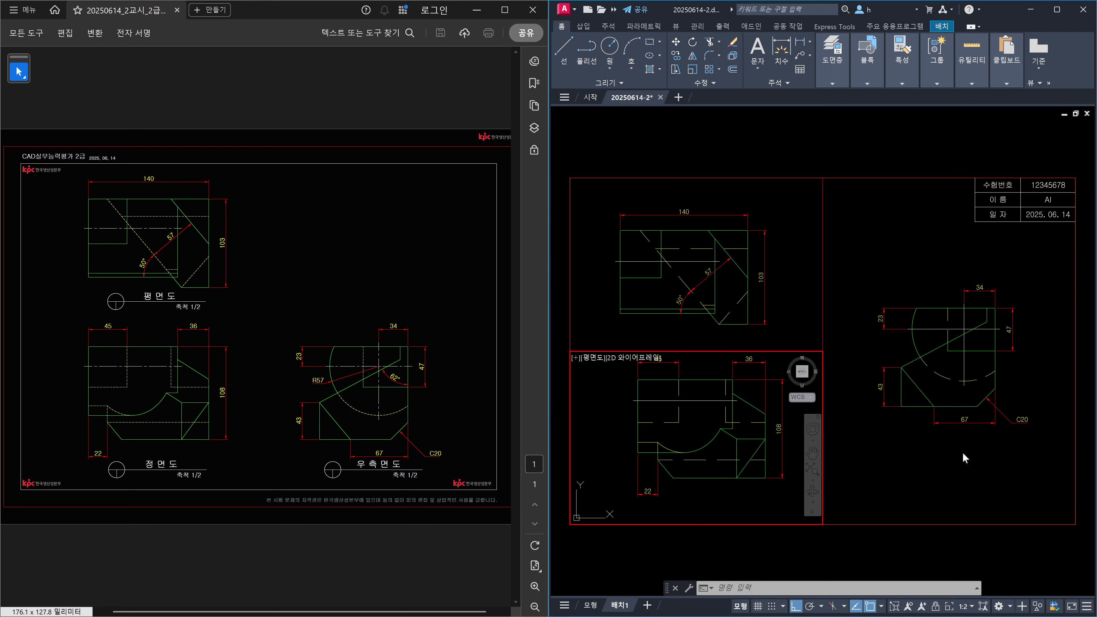
click(797, 280)
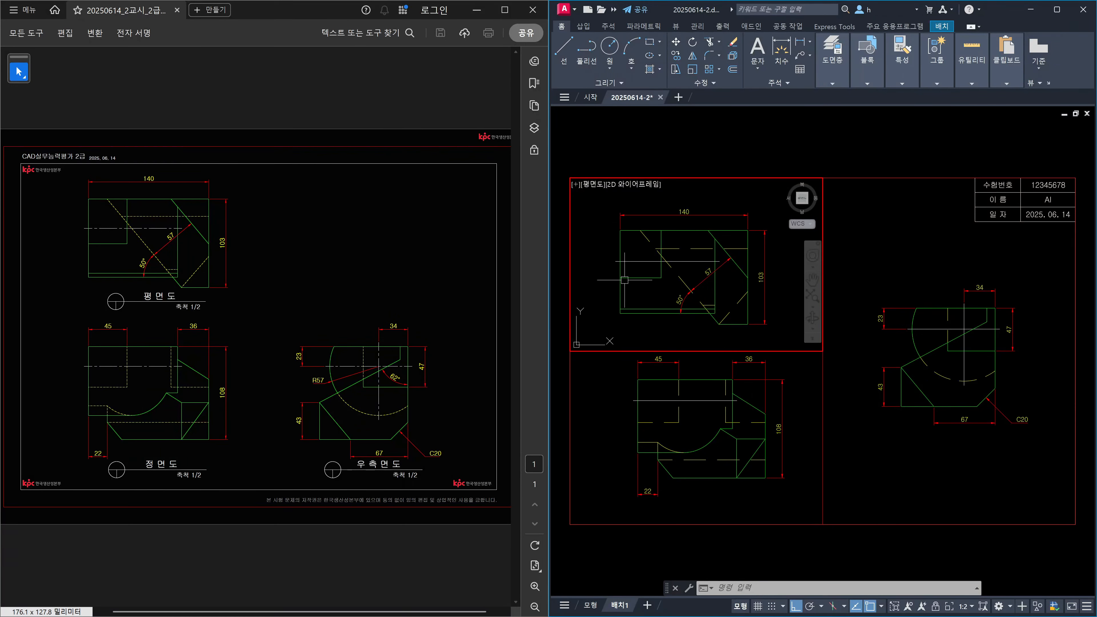
middle_drag(663, 298, 667, 276)
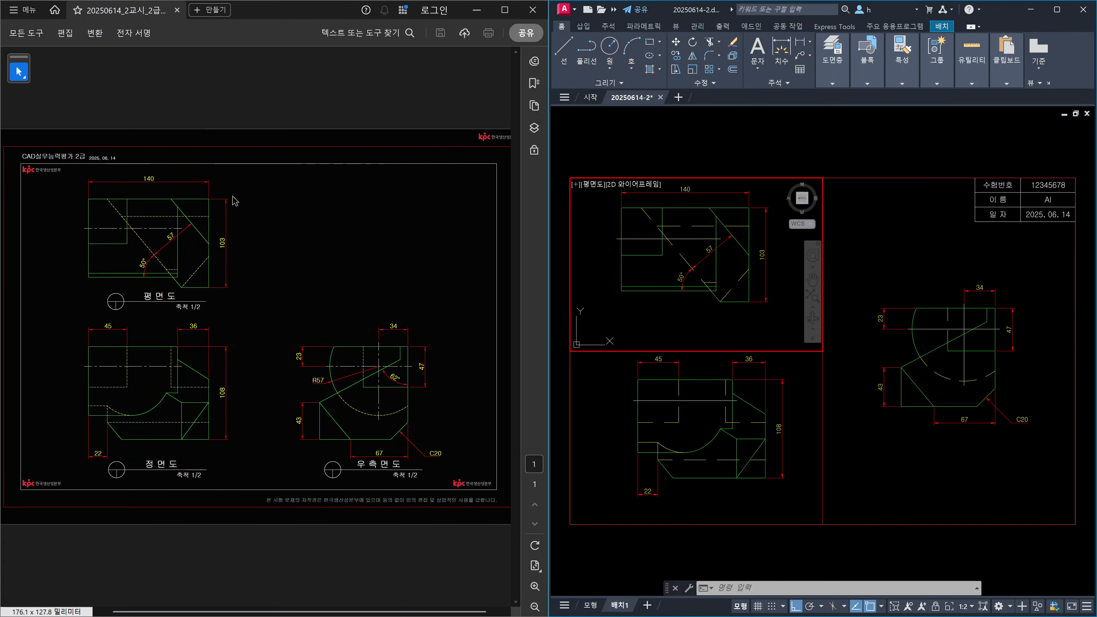
click(938, 448)
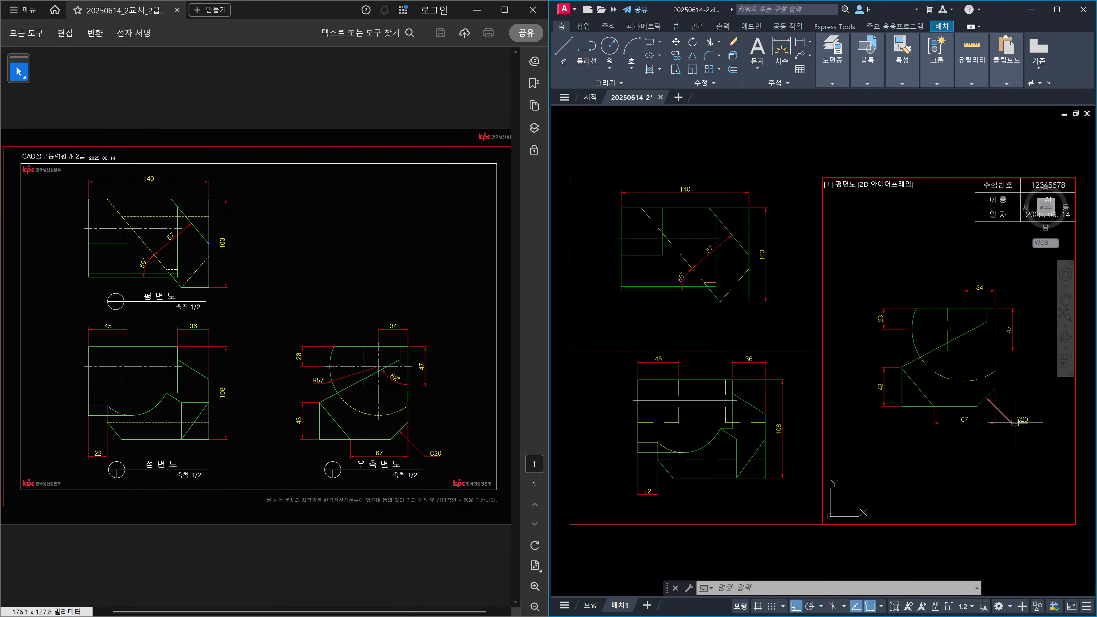
middle_drag(973, 461, 970, 461)
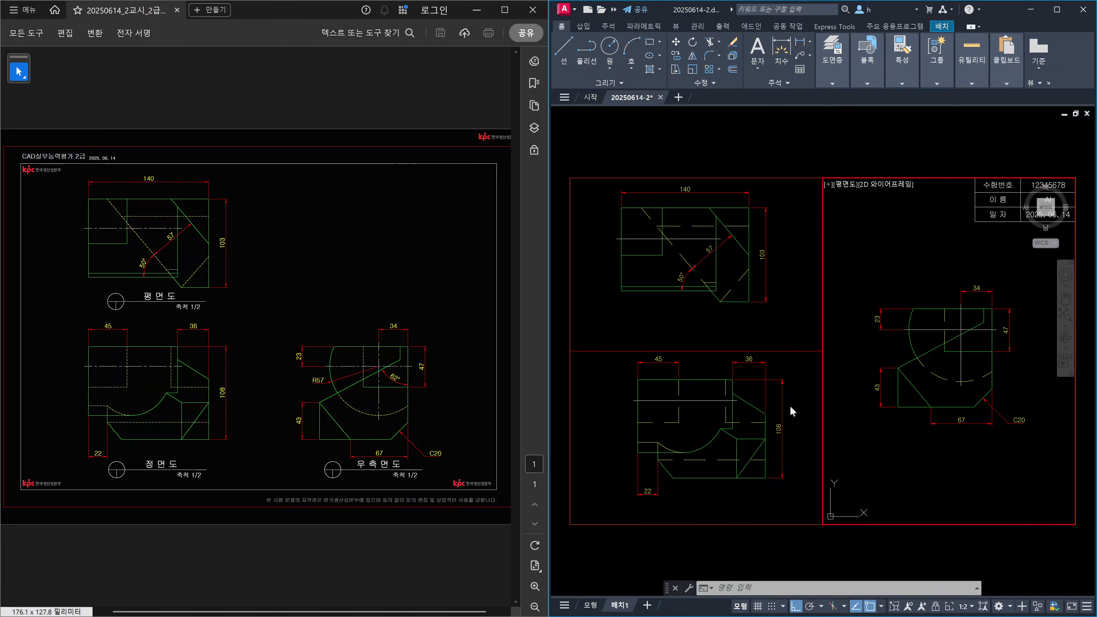
double_click(882, 550)
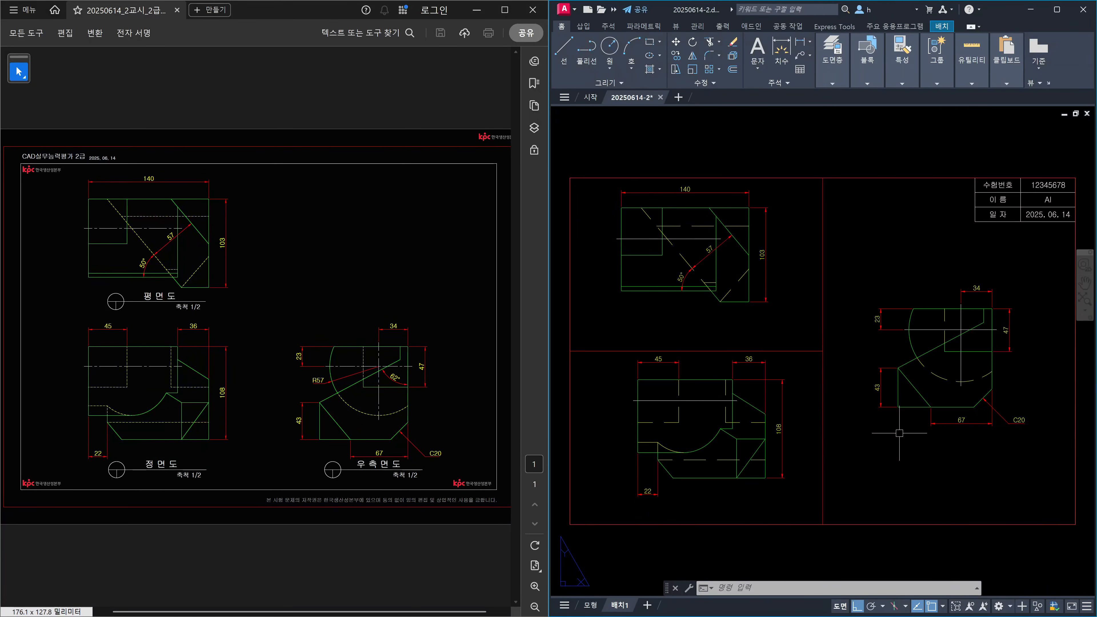
Align the right-side view horizontally with the front view using MVSETUP, picking endpoints of their horizontal centre lines
text(mvsetup)
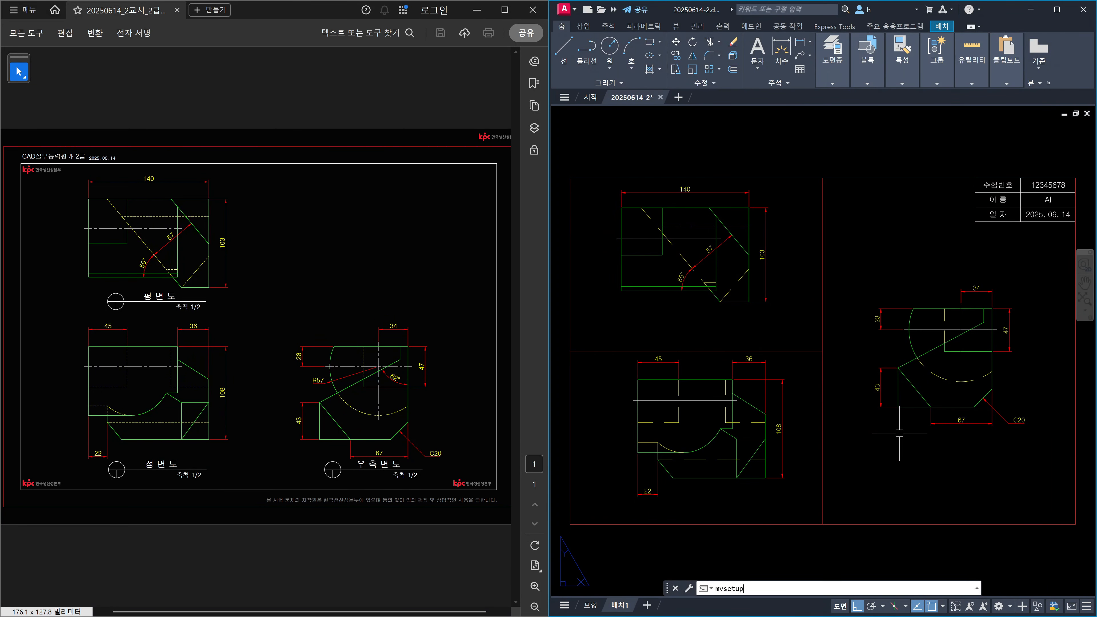
key(Return)
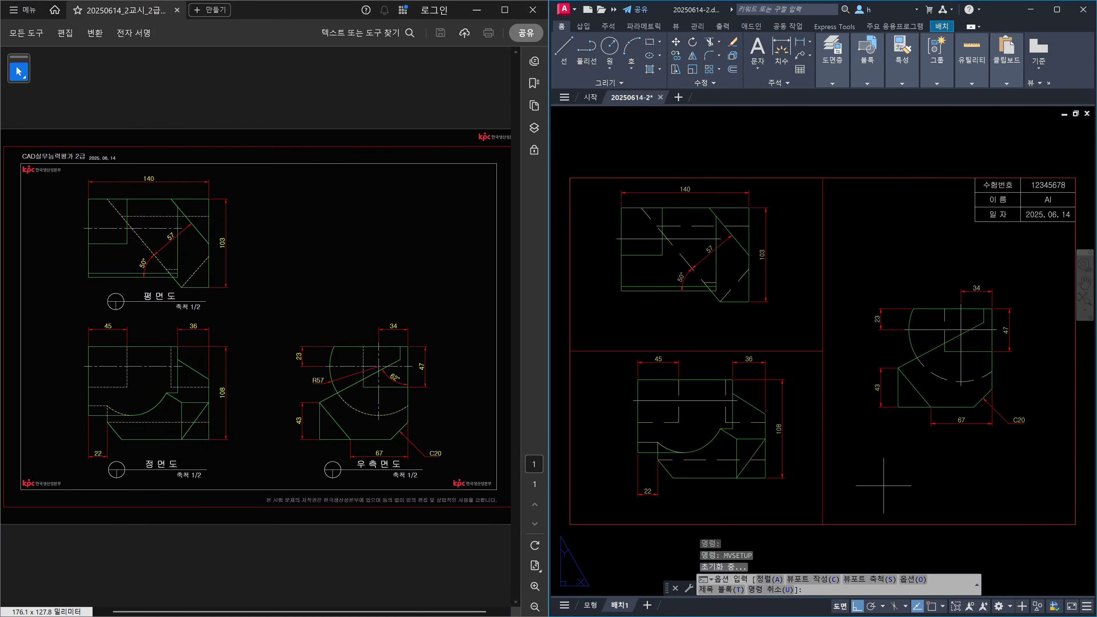
text(a)
key(Return)
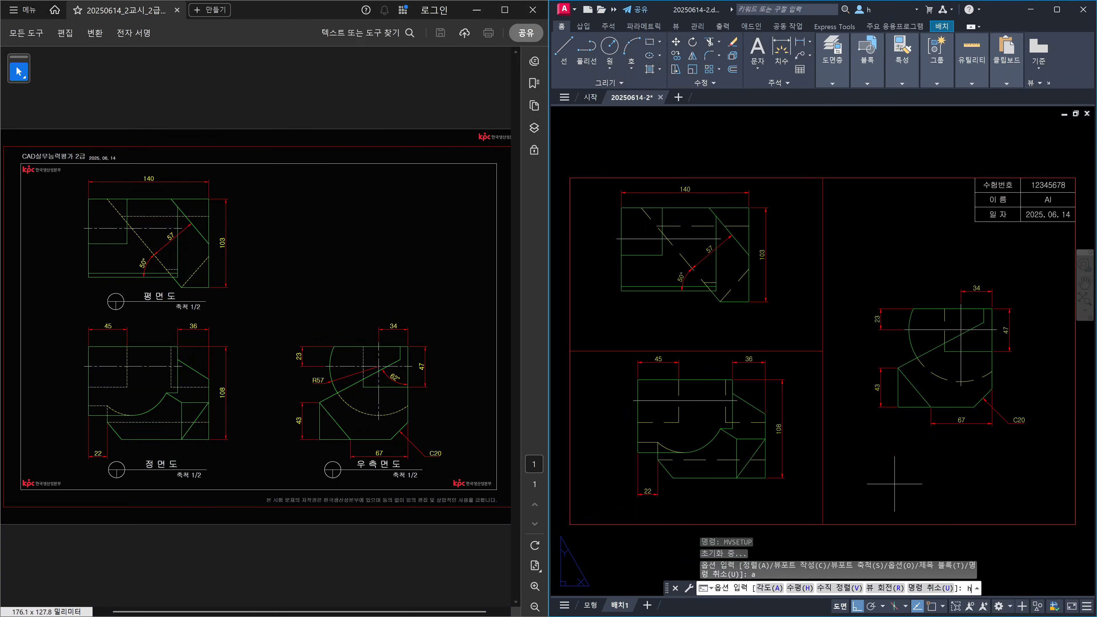
text(h)
key(Return)
click(722, 500)
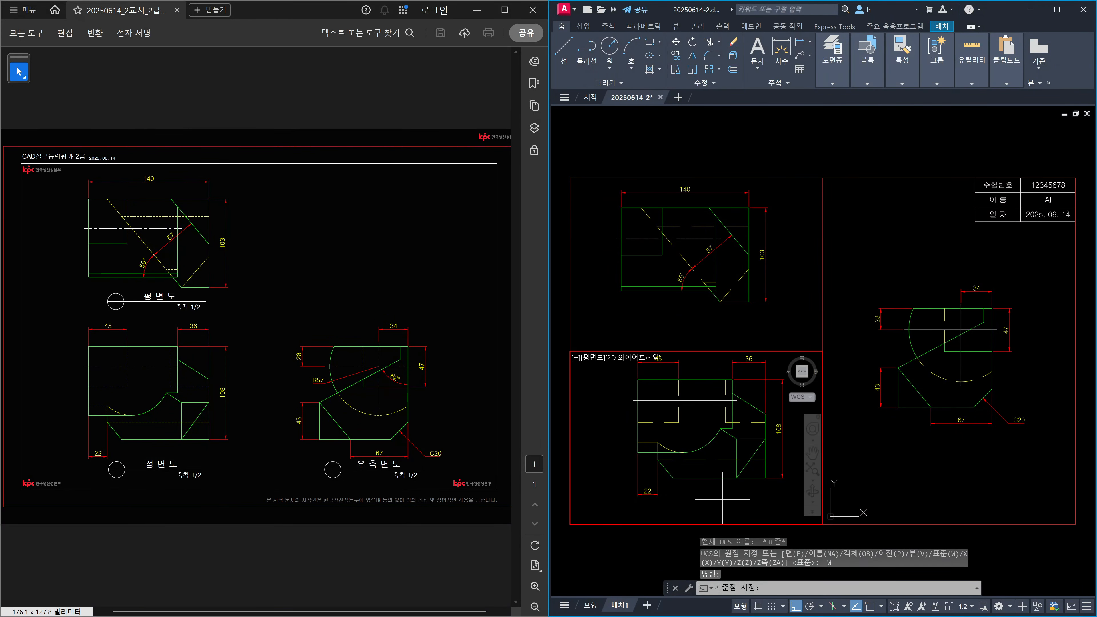
shift+right_click(723, 499)
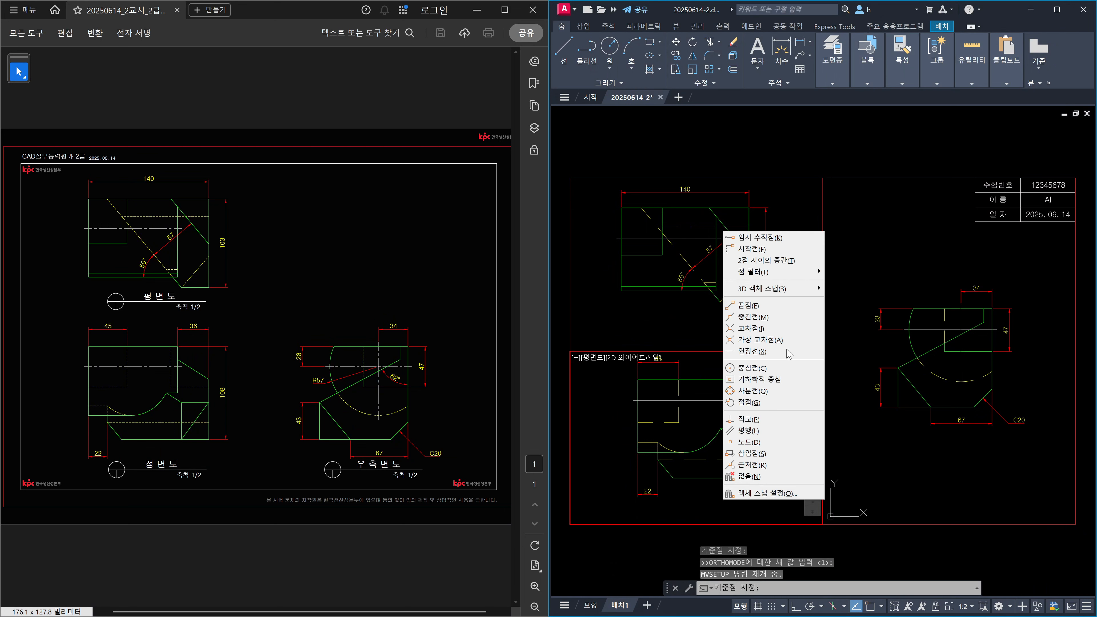
click(784, 305)
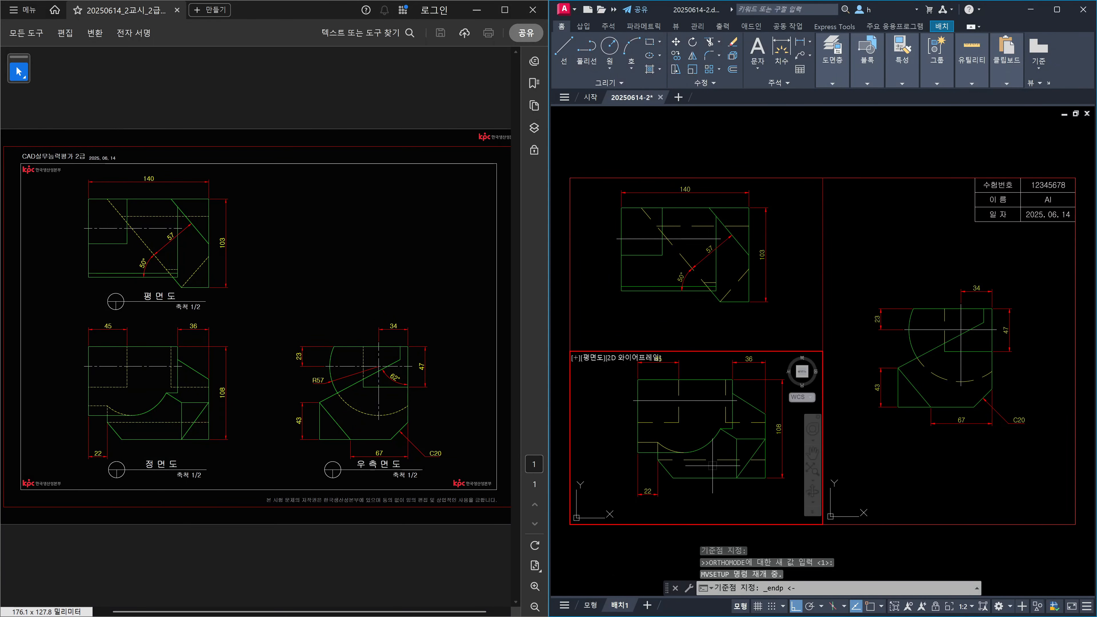
click(699, 400)
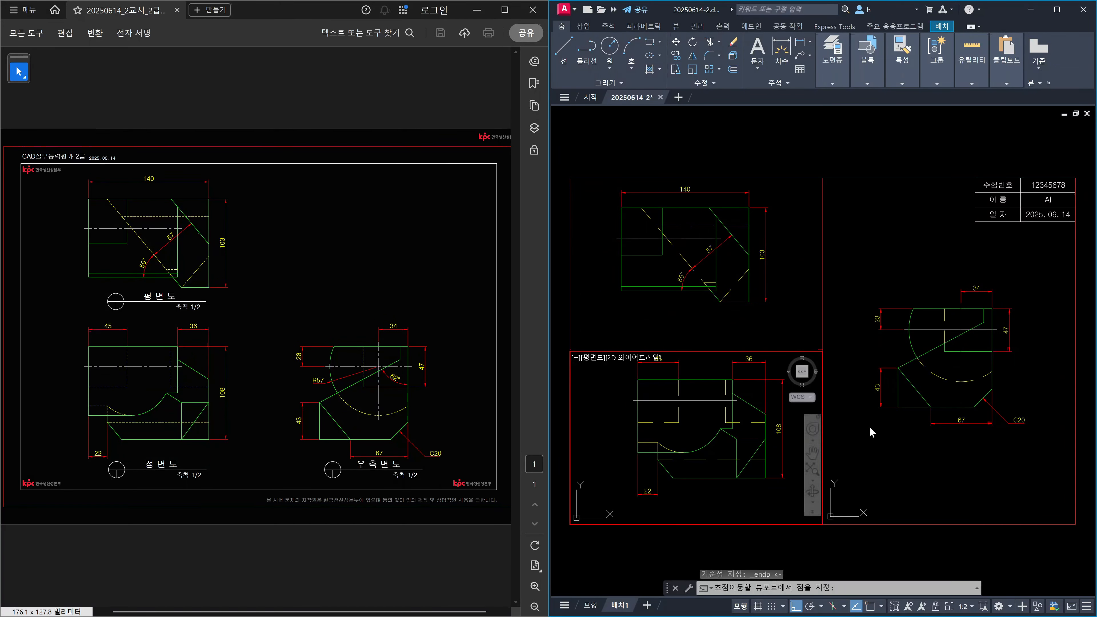
click(940, 461)
shift+right_click(940, 461)
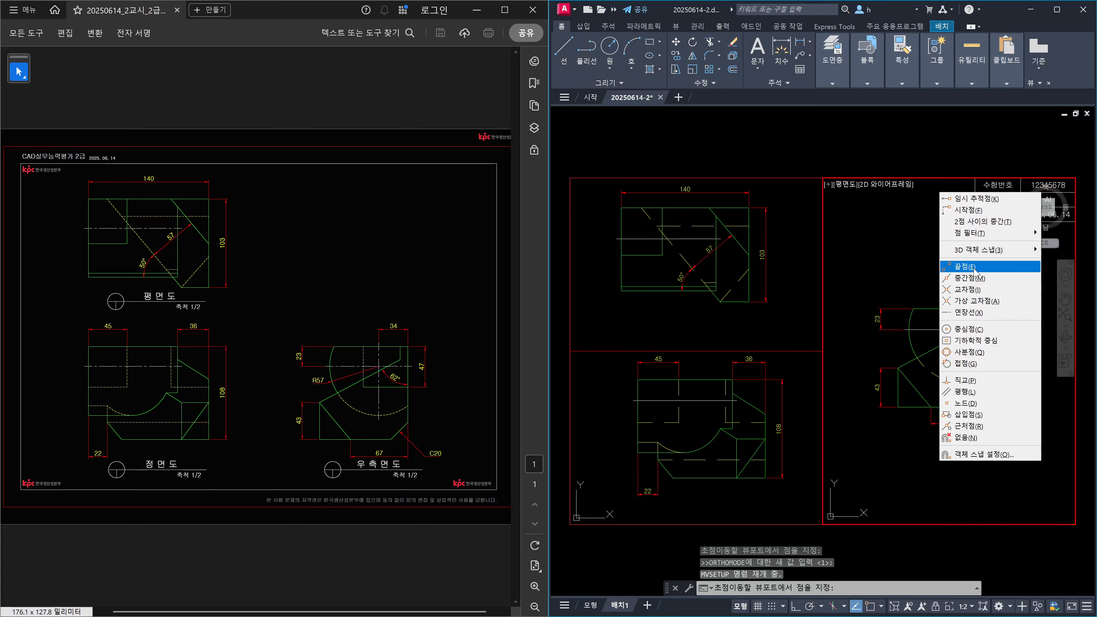
click(964, 266)
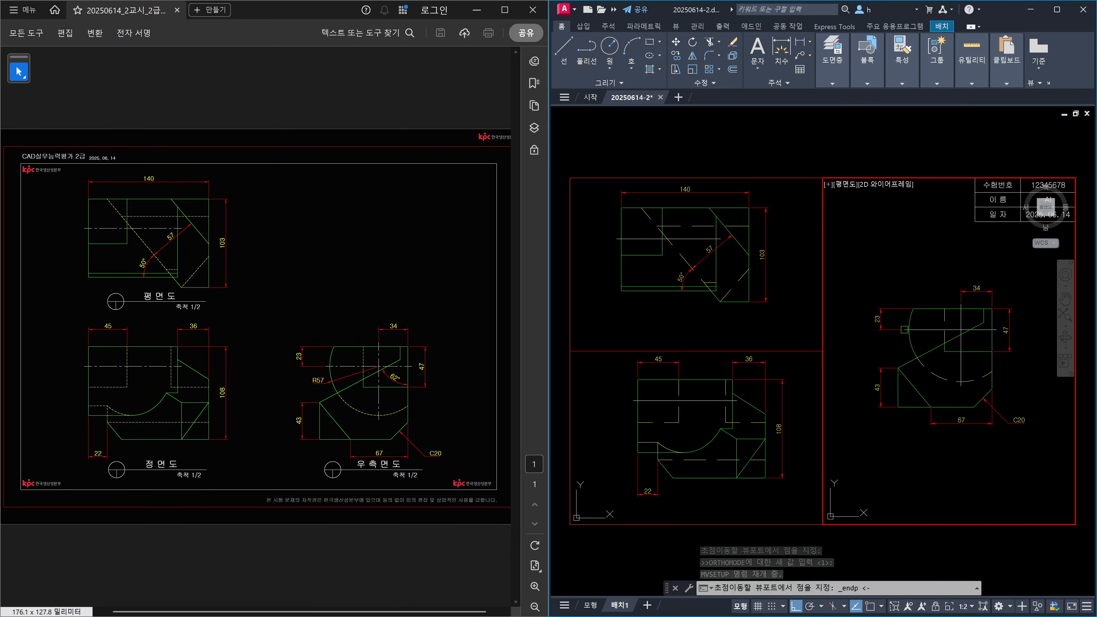
click(930, 327)
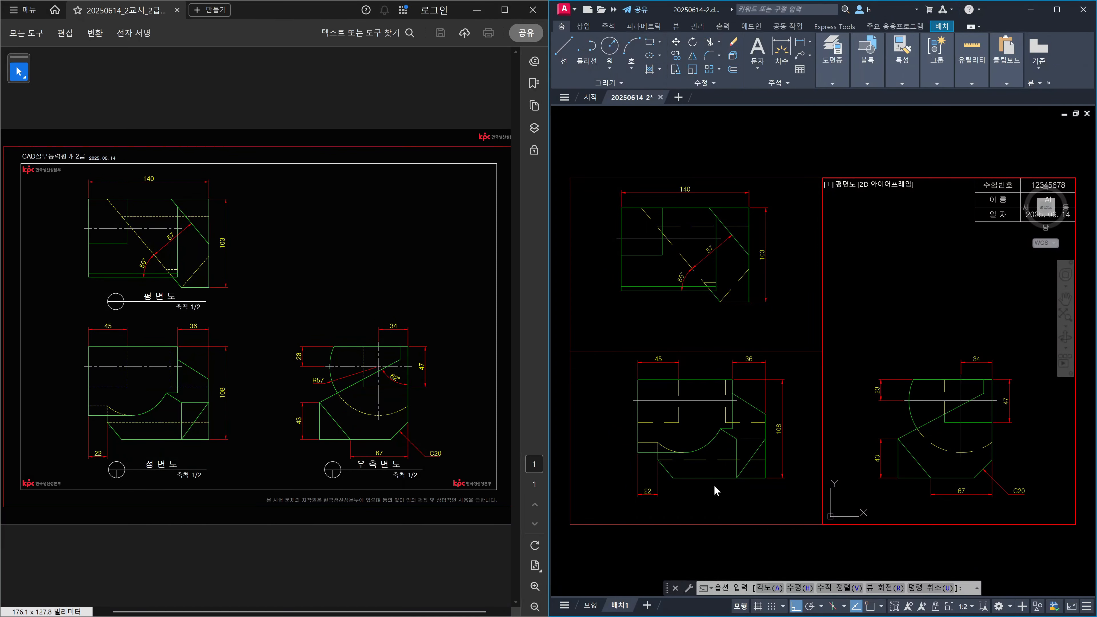
Align the plan view vertically above the front view from their left-edge endpoints, finish MVSETUP and return to paper space
text(h)
key(Return)
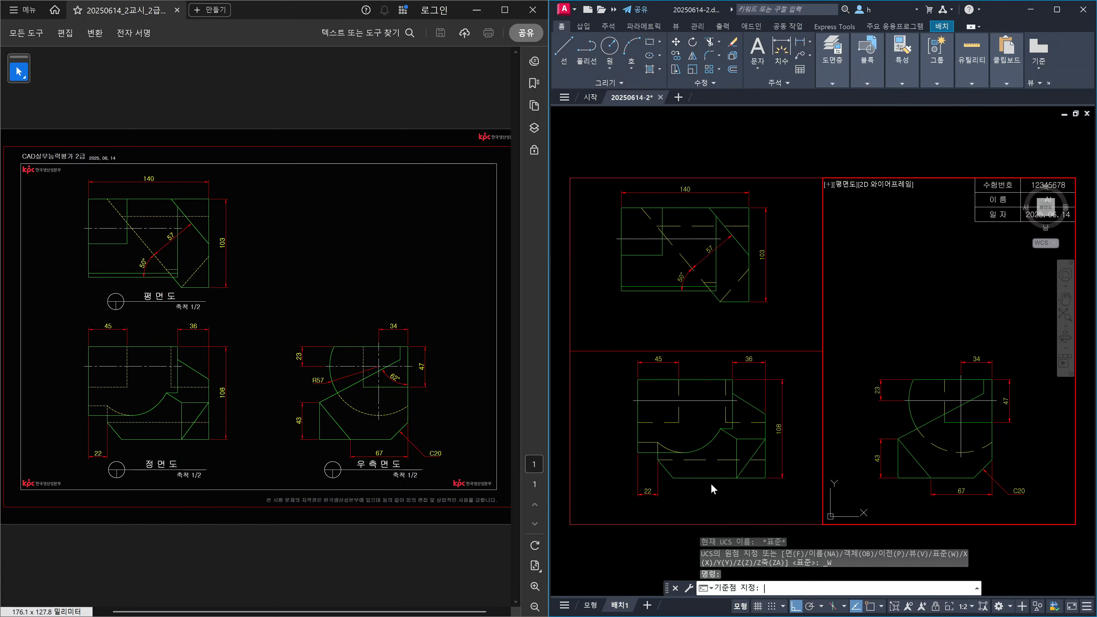
click(606, 428)
shift+right_click(605, 428)
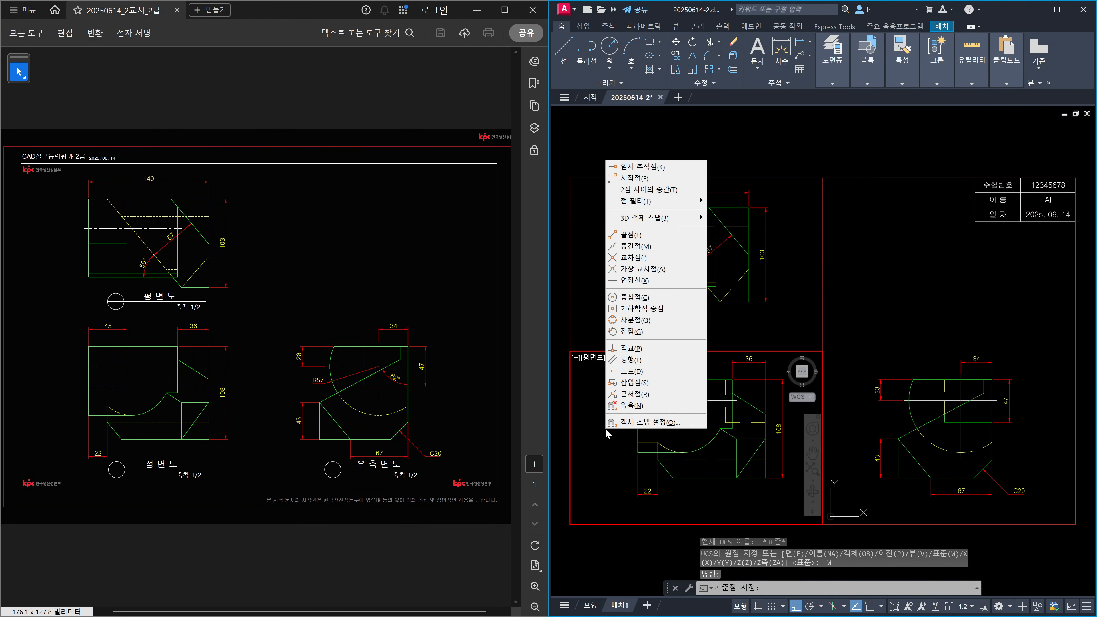
click(630, 234)
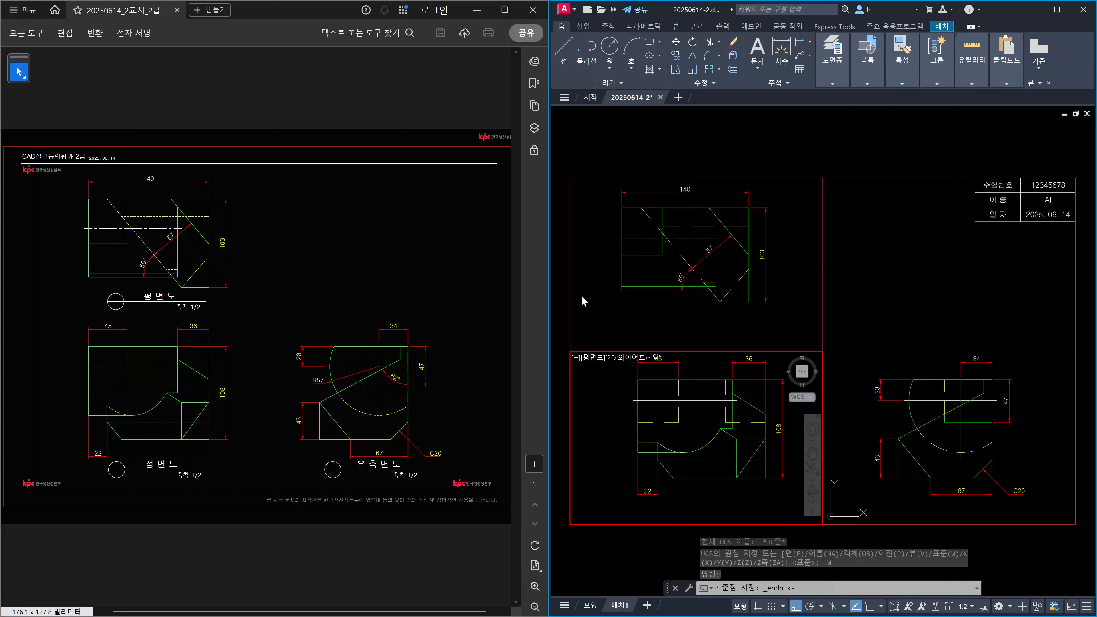
click(636, 412)
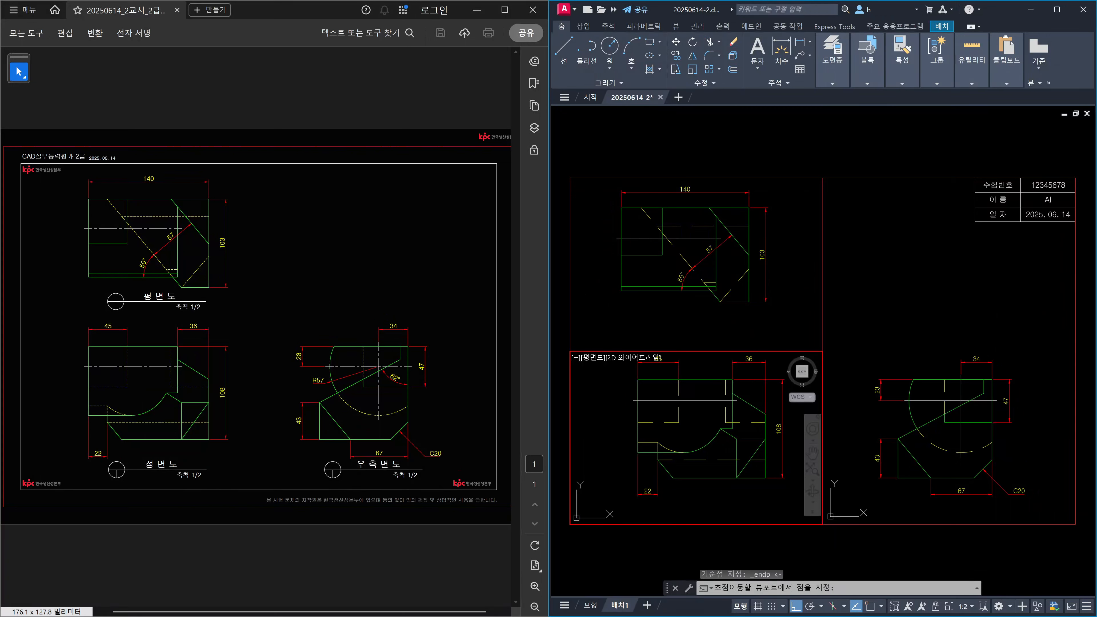
click(607, 305)
shift+right_click(608, 305)
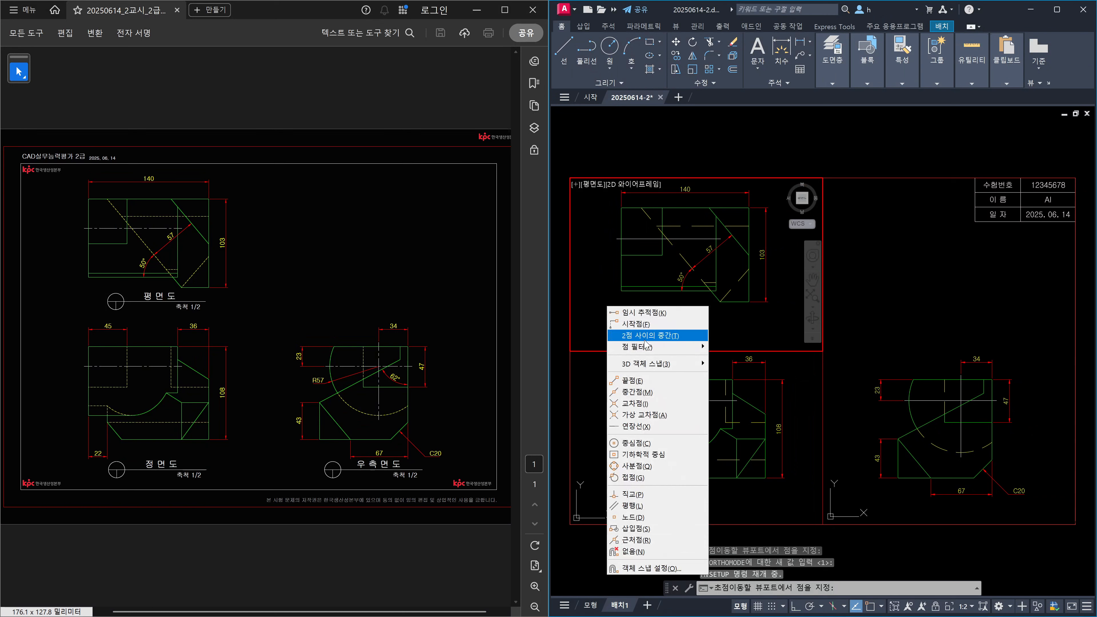
click(644, 382)
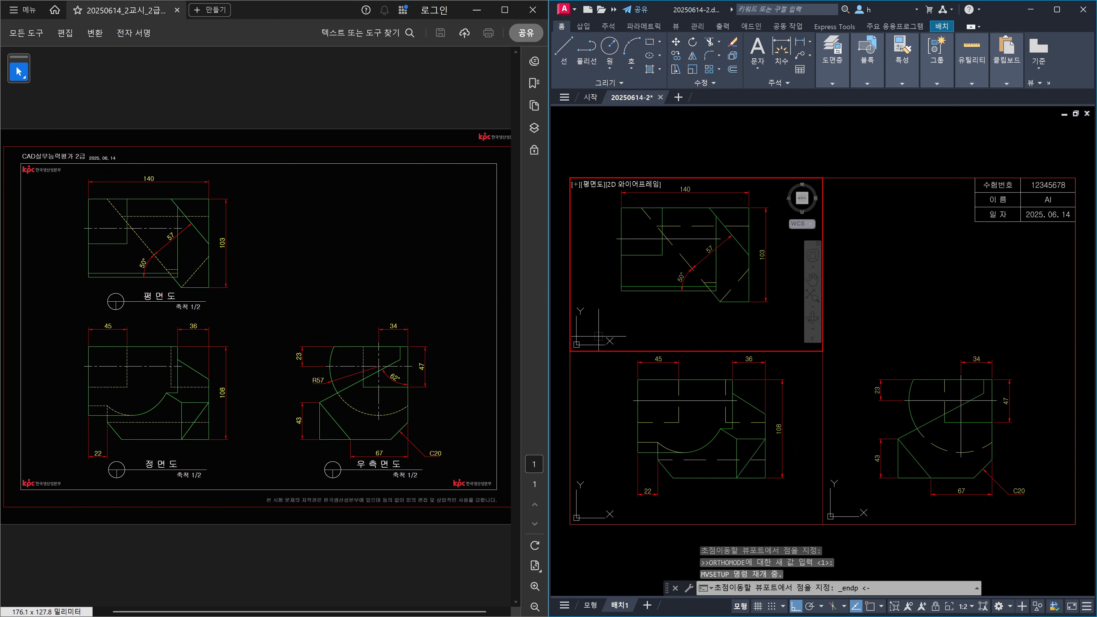
click(620, 272)
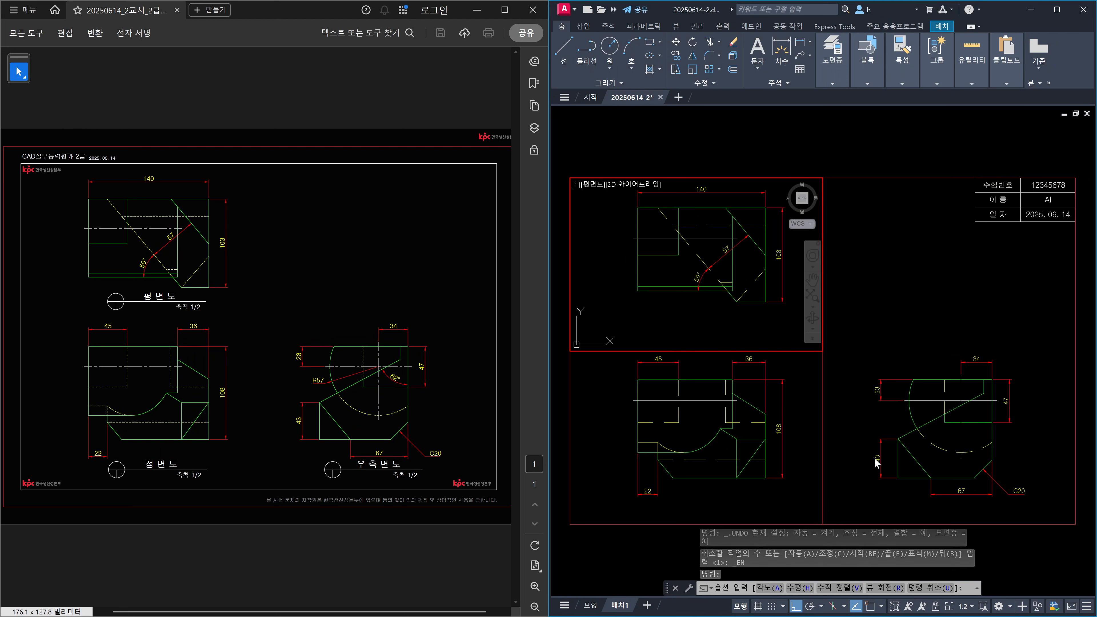
key(Escape)
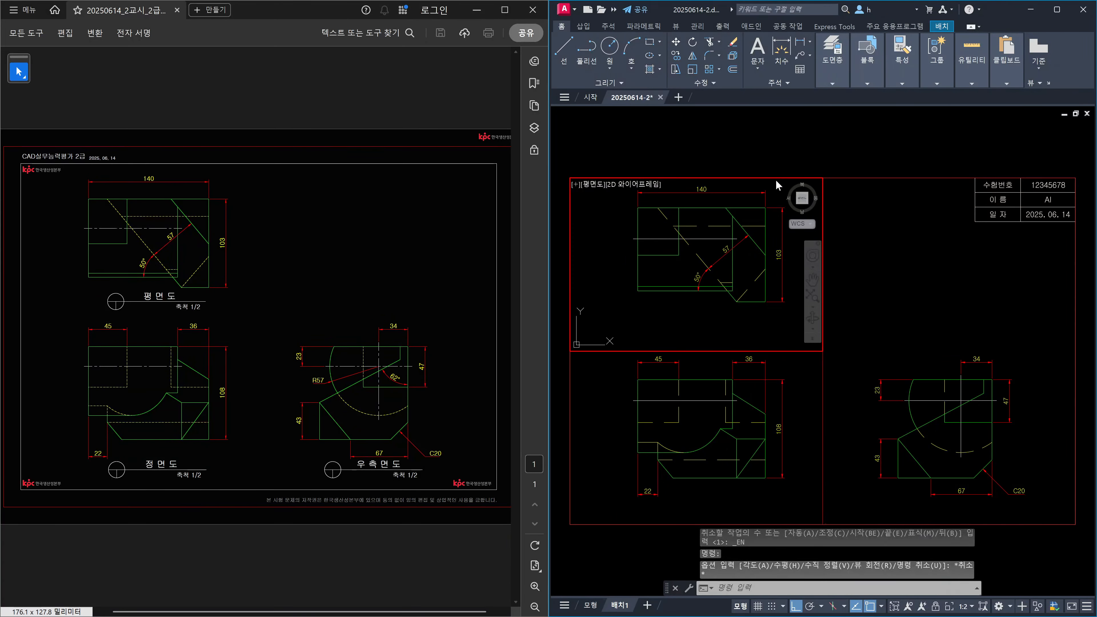
double_click(762, 144)
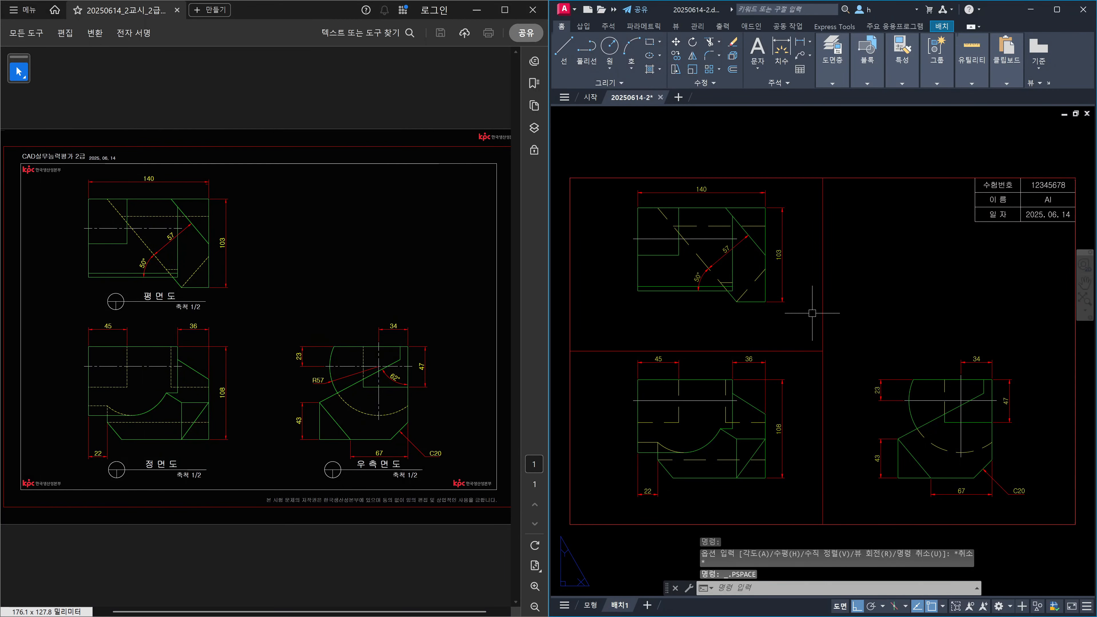
Move all three viewport frames to the 뷰포트 layer and clear the selection
click(837, 363)
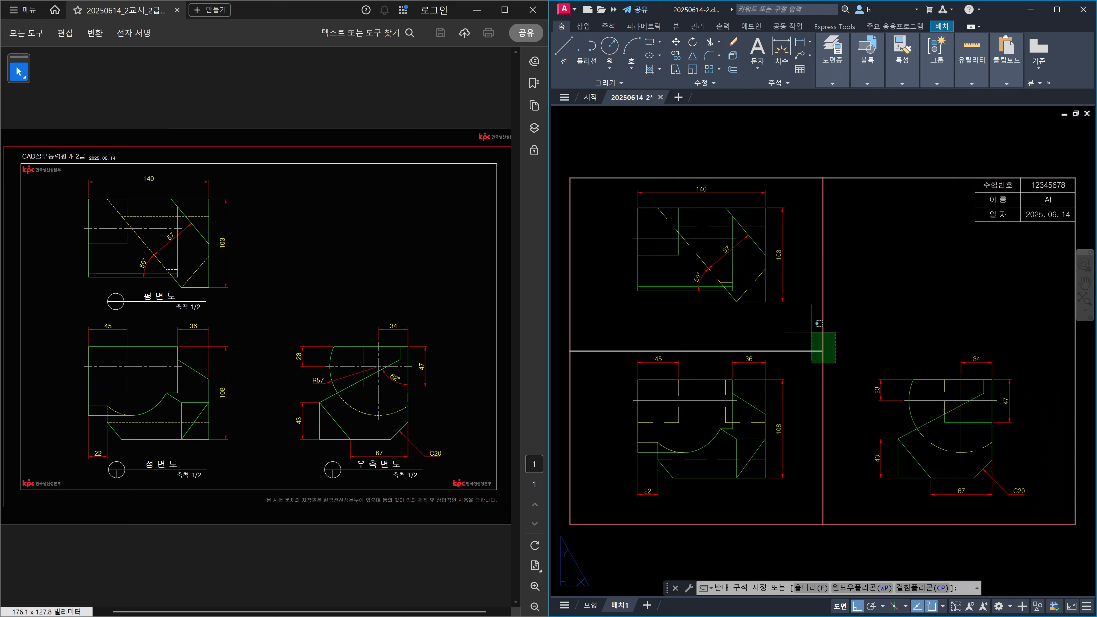
click(812, 332)
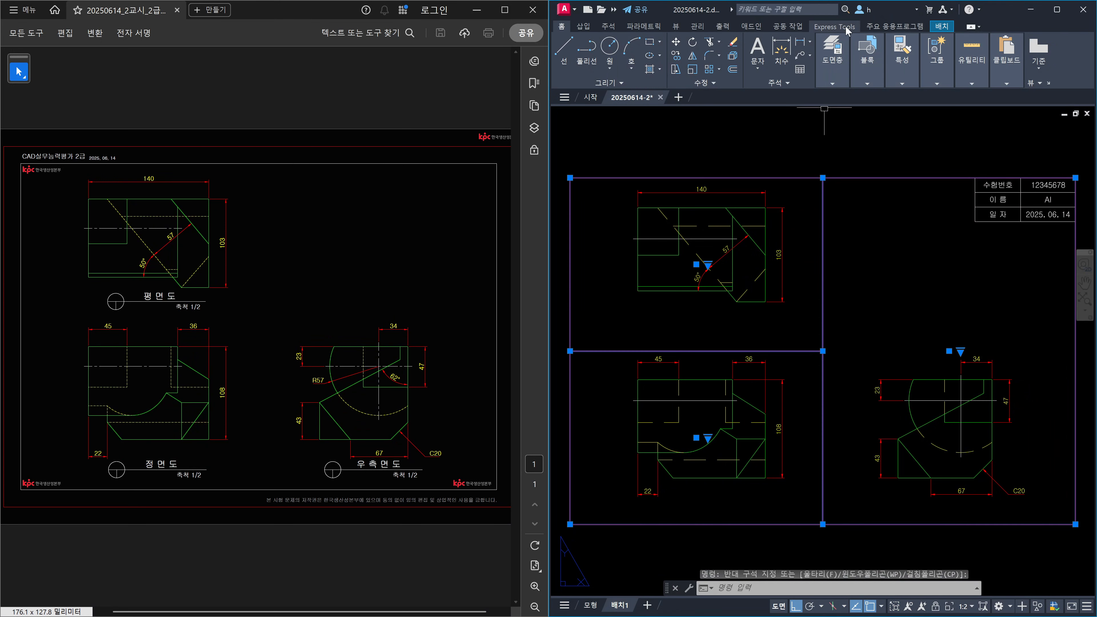
click(841, 84)
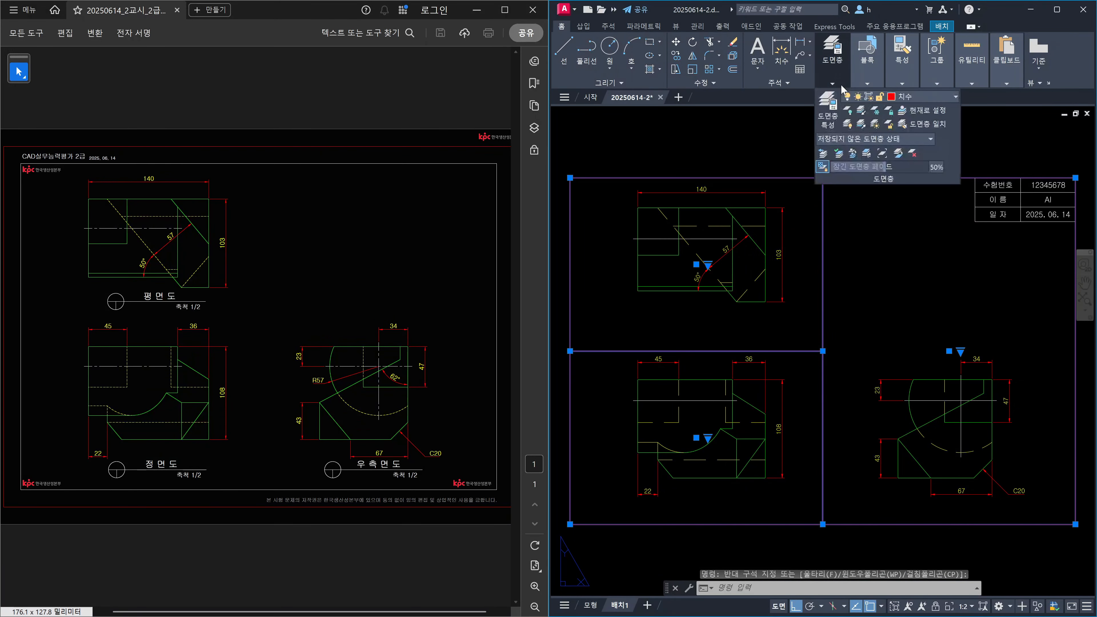
click(944, 93)
click(923, 168)
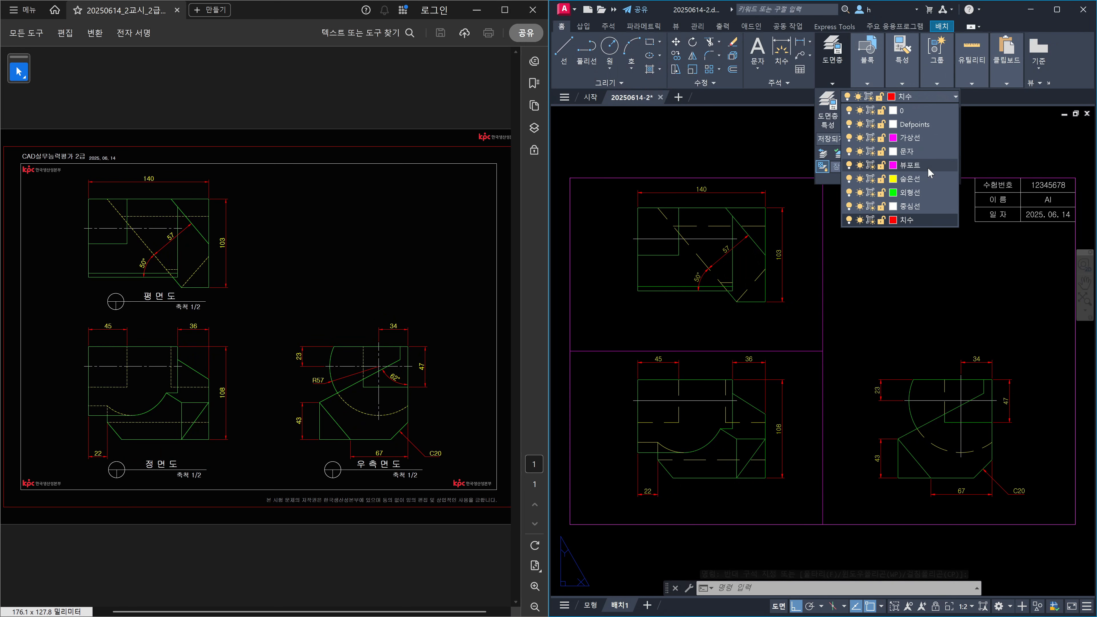
click(893, 166)
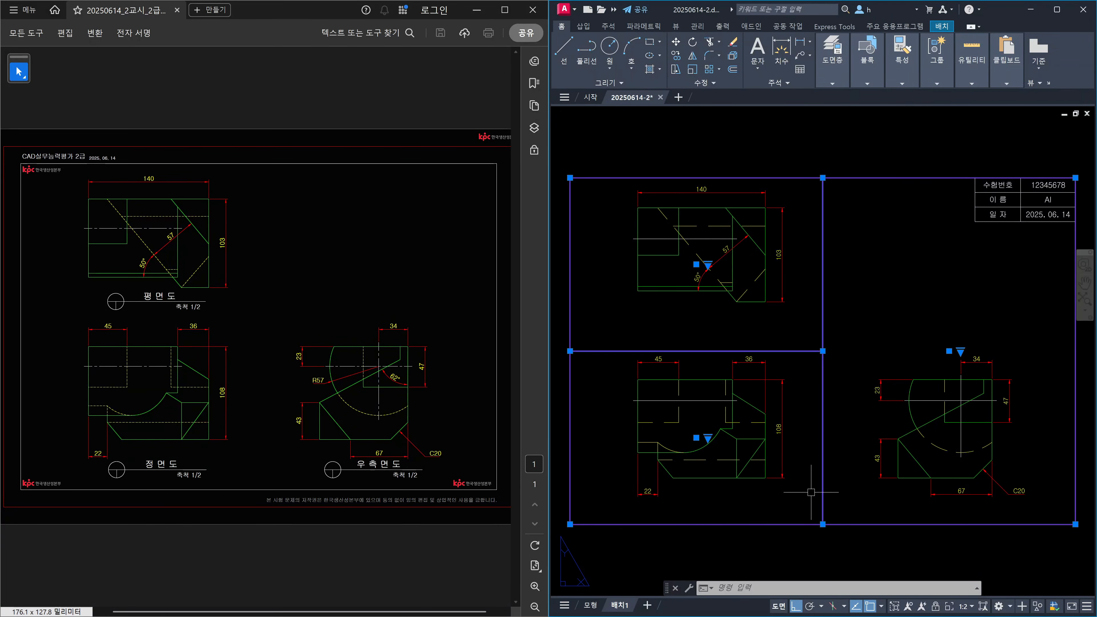
click(739, 538)
key(Escape)
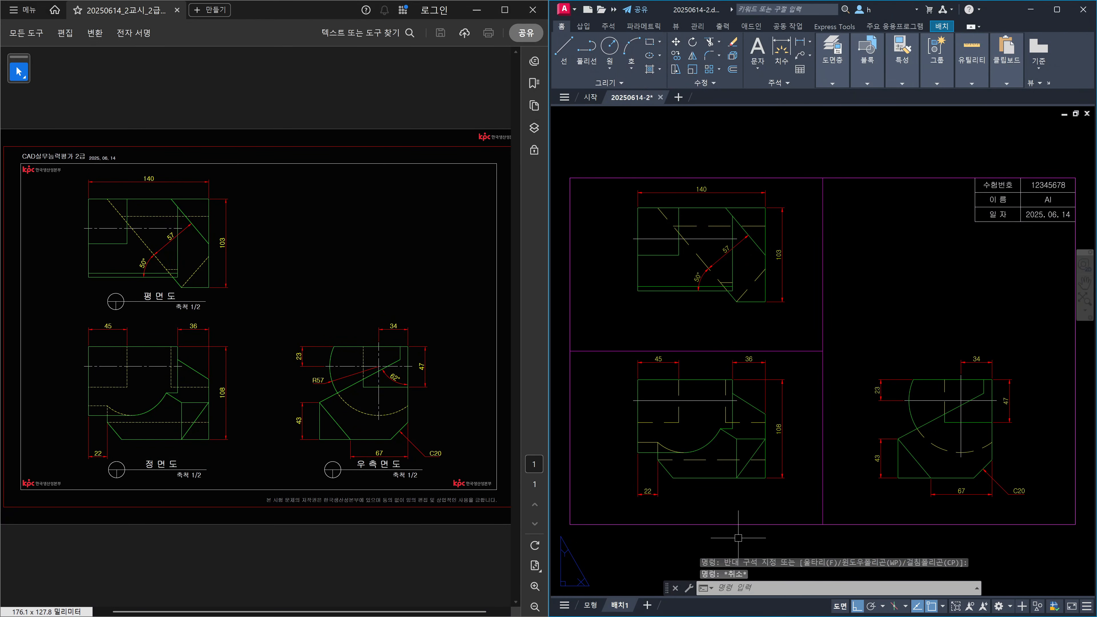
Switch to model space and change the 뷰포트 layer's colour to index 4 (하늘색) in the layer properties
click(590, 605)
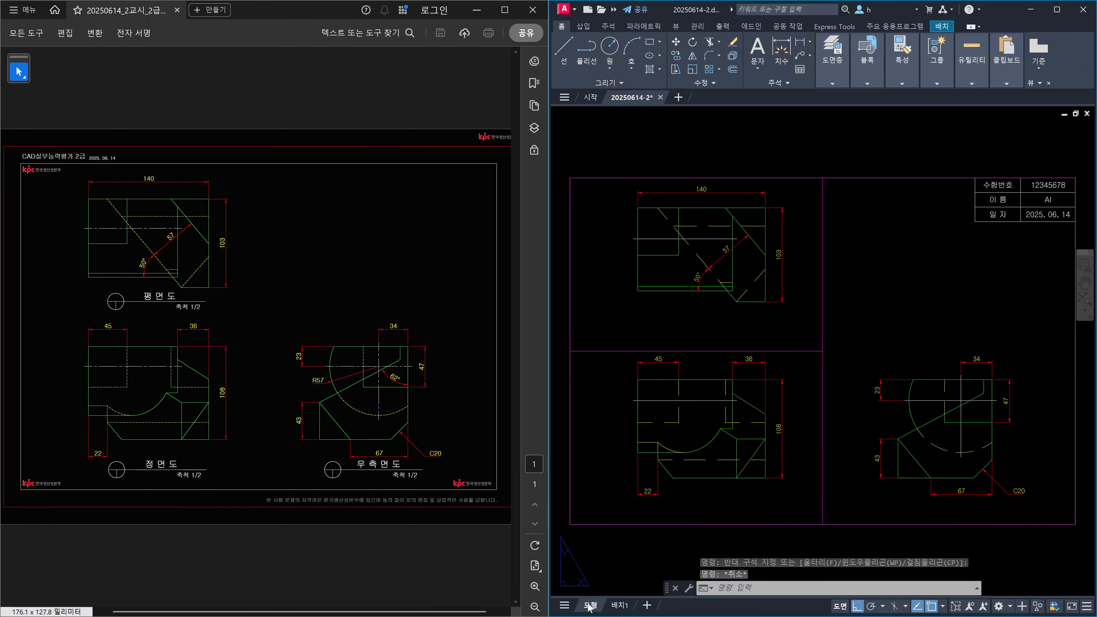
text(la)
key(Return)
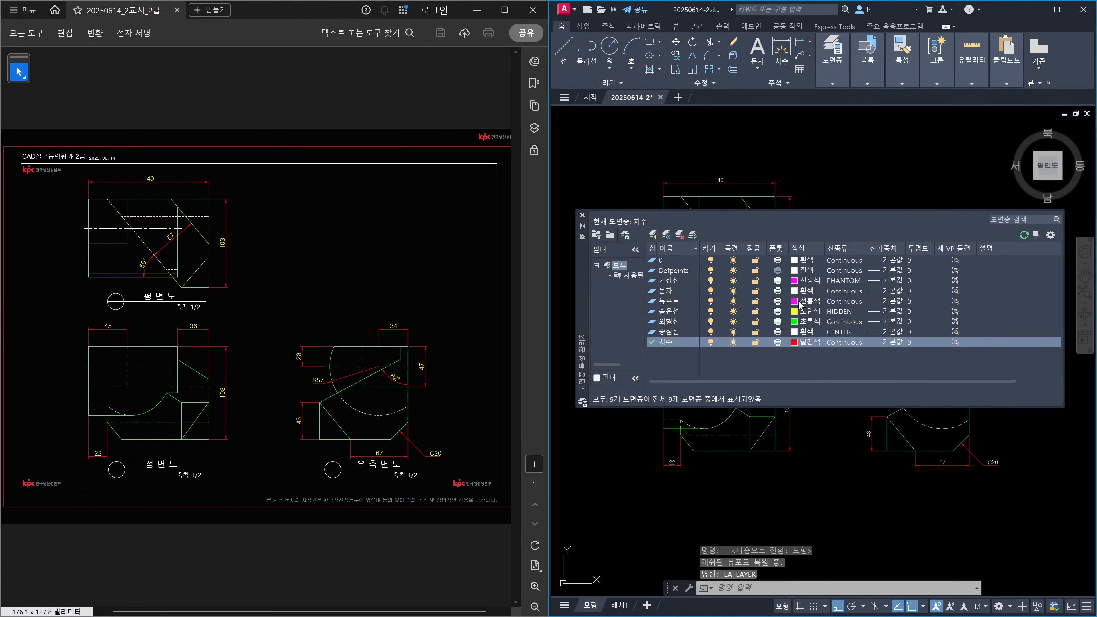
click(794, 302)
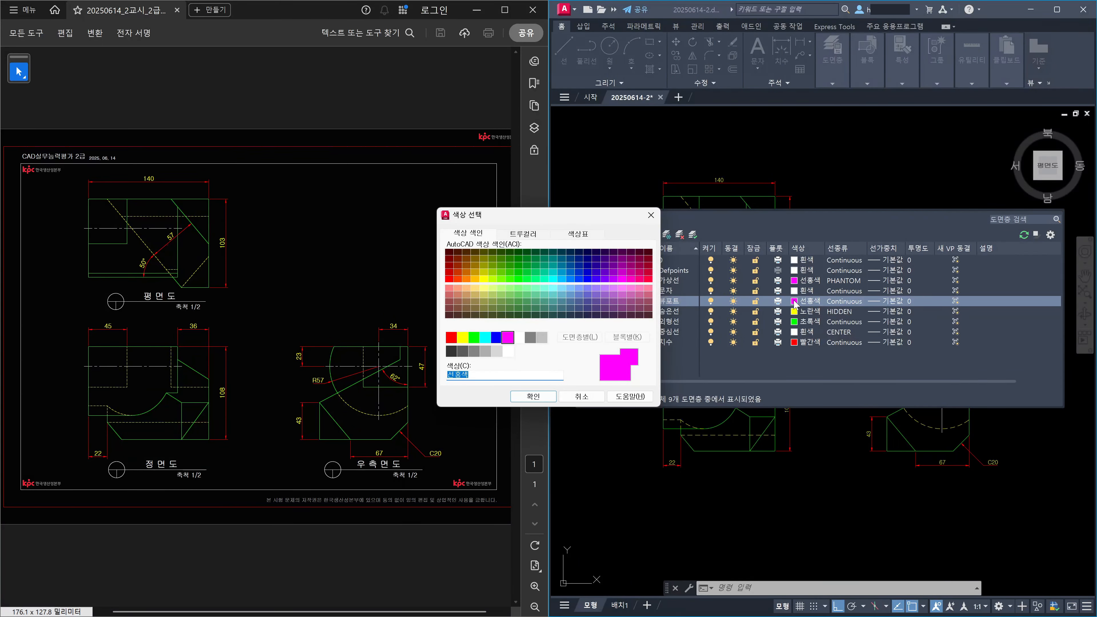
text(4)
key(Return)
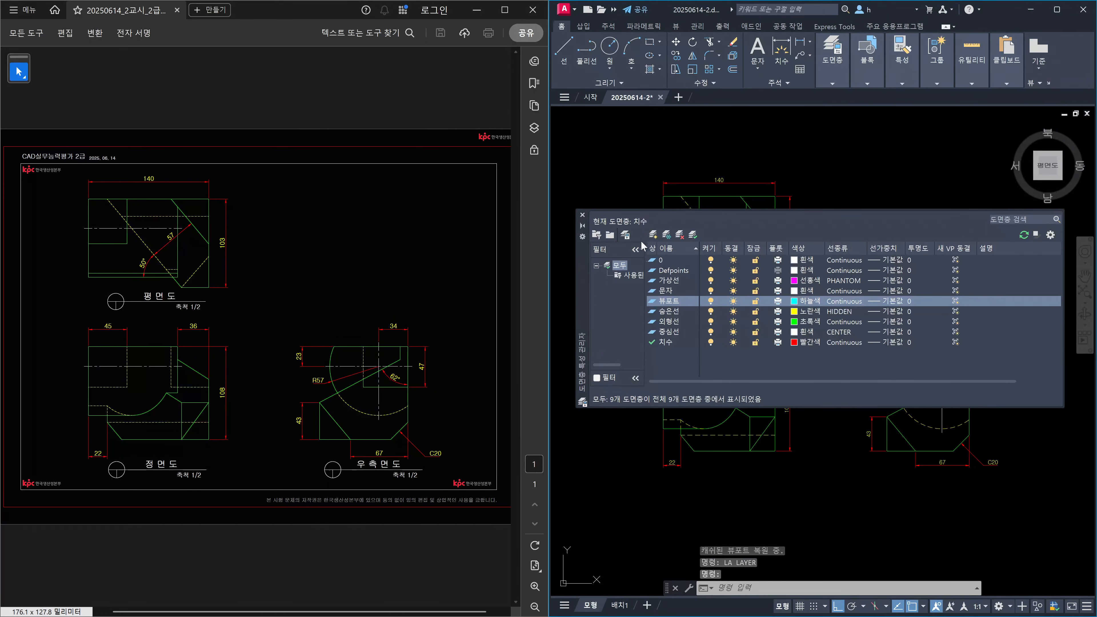
click(583, 216)
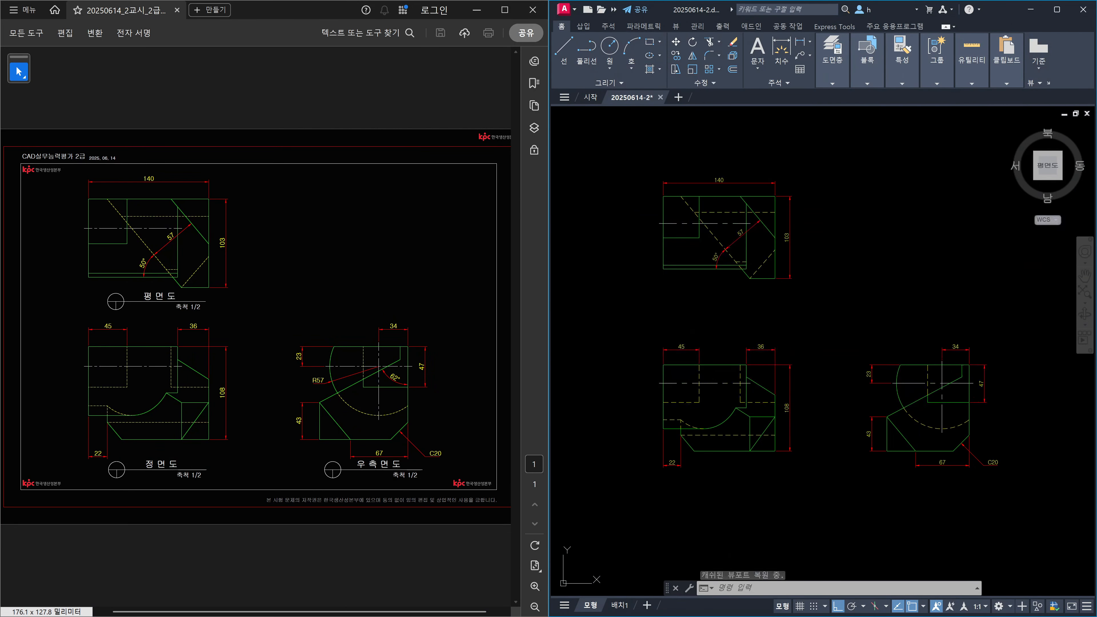
Return to the 배치1 layout and freeze the 뷰포트 layer to hide the viewport frames
click(620, 606)
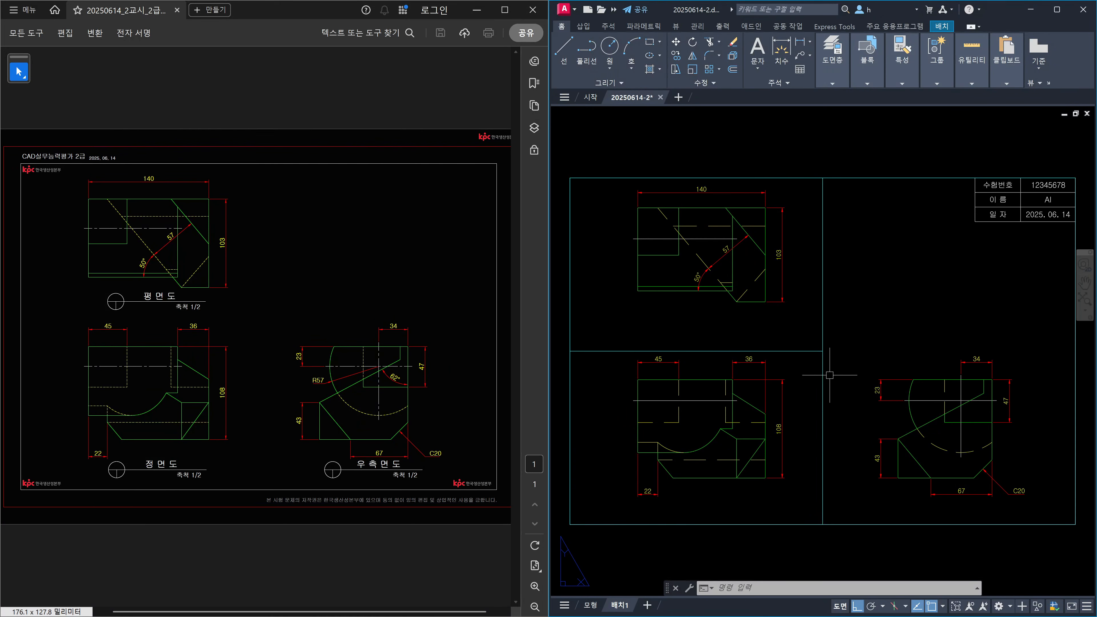
click(833, 84)
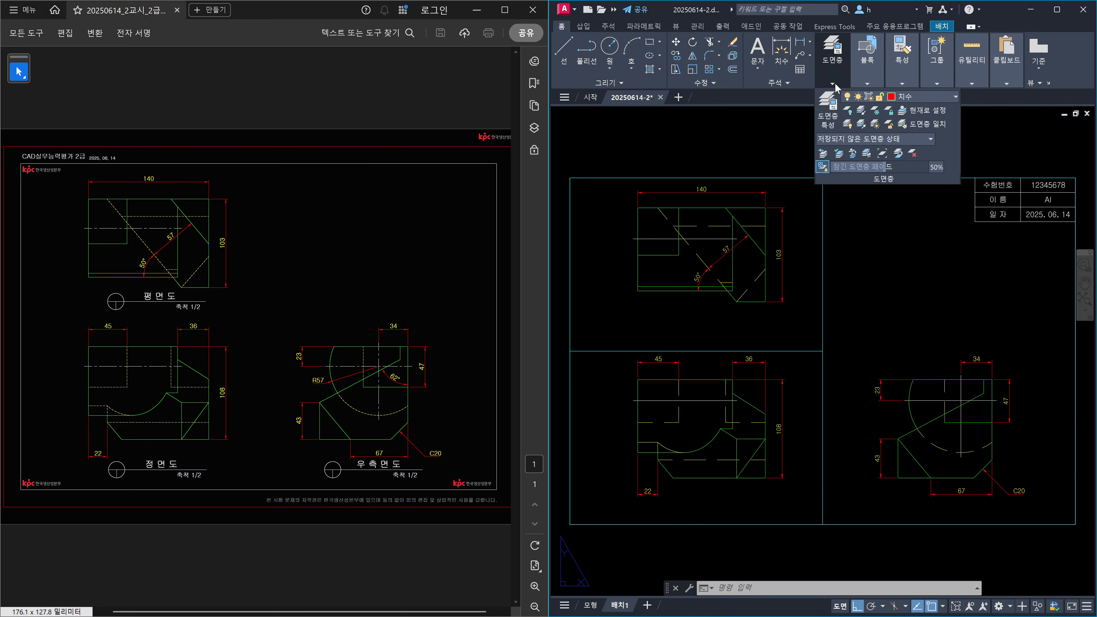
click(940, 97)
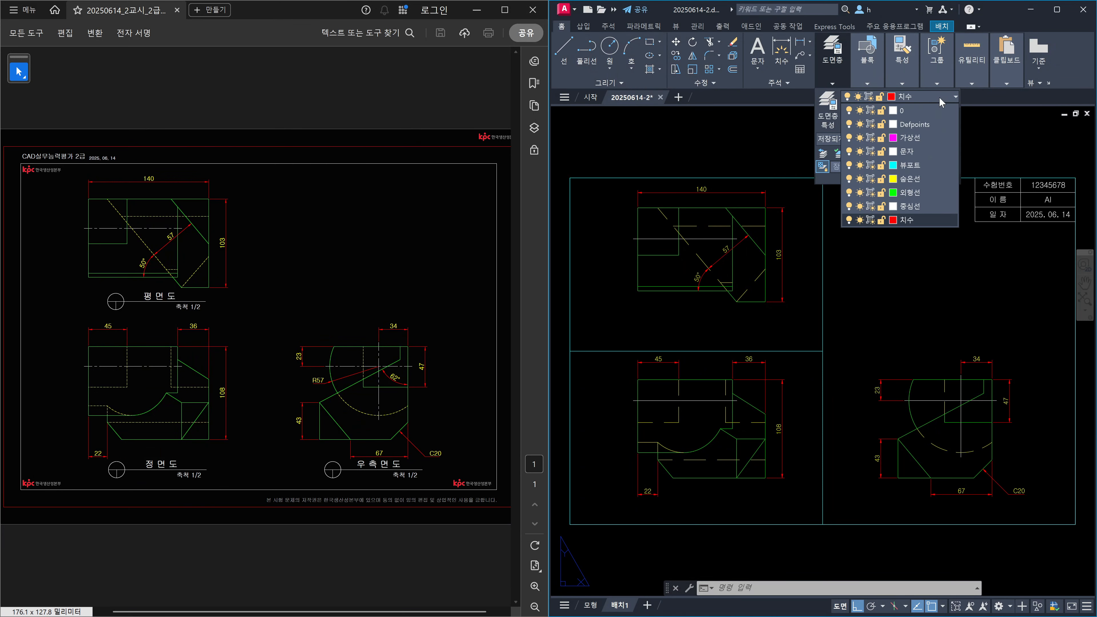
click(860, 165)
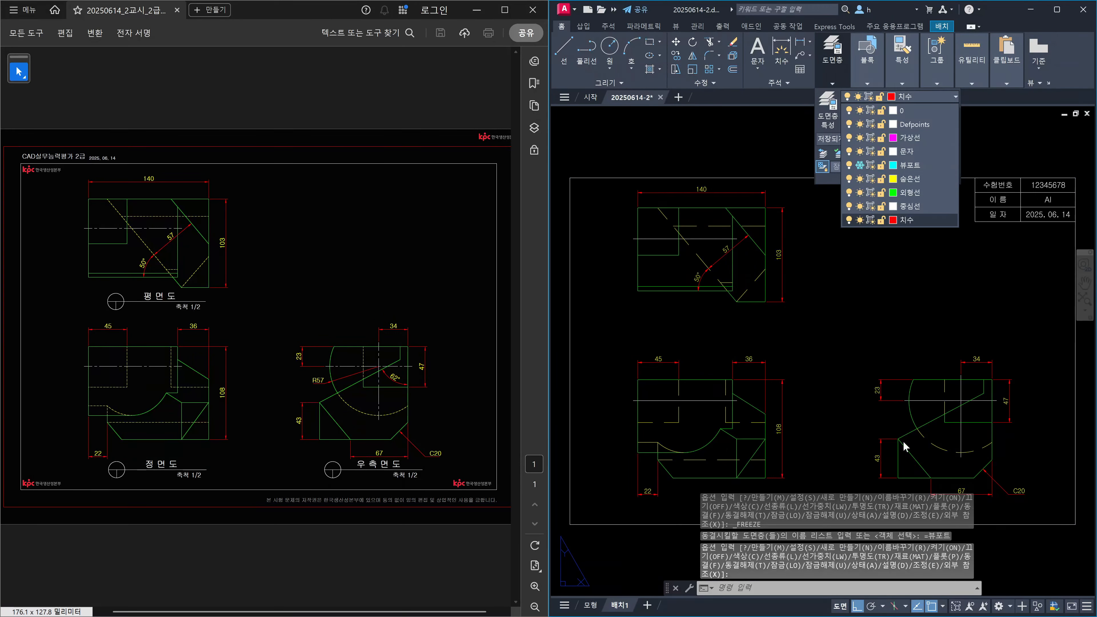
click(1027, 566)
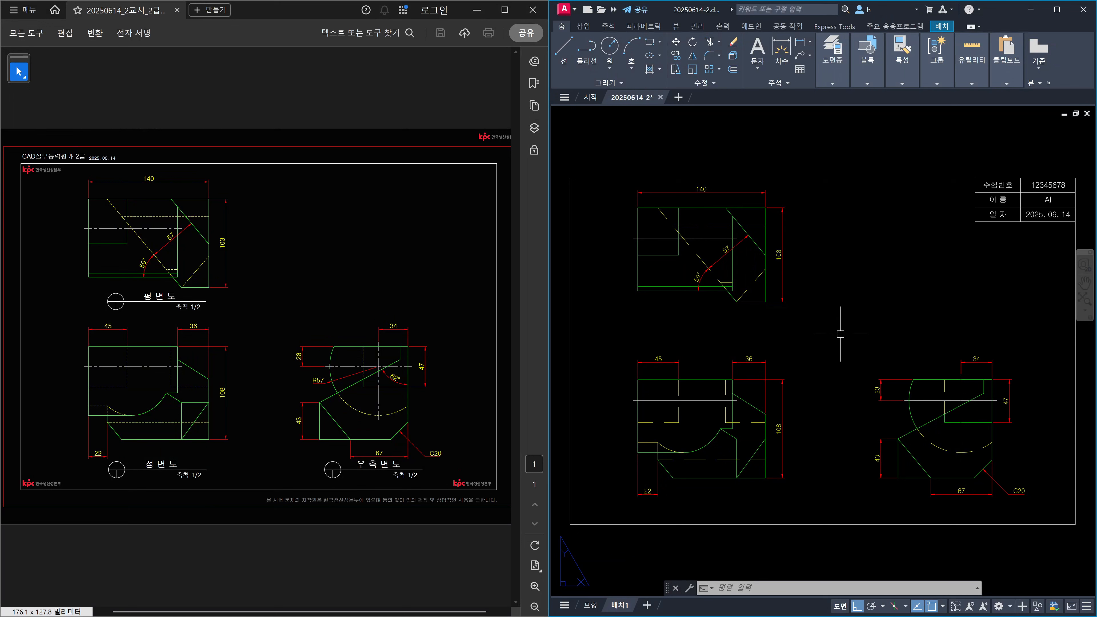
Insert the TITLE block at scale 1 just below the front view and close the block palette
key(Return)
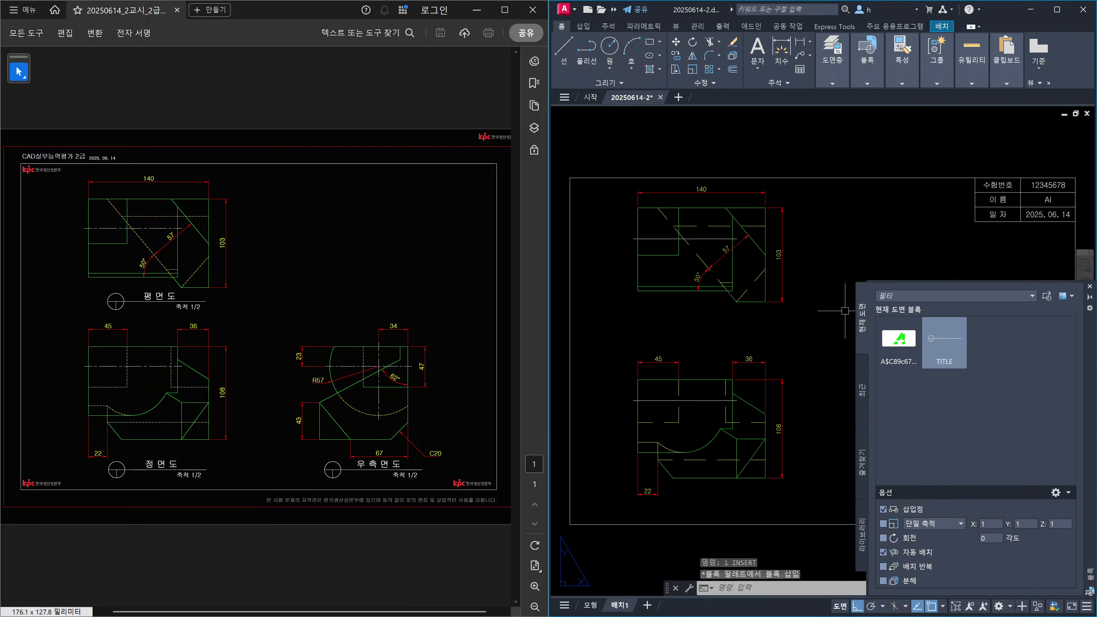
click(863, 391)
click(864, 337)
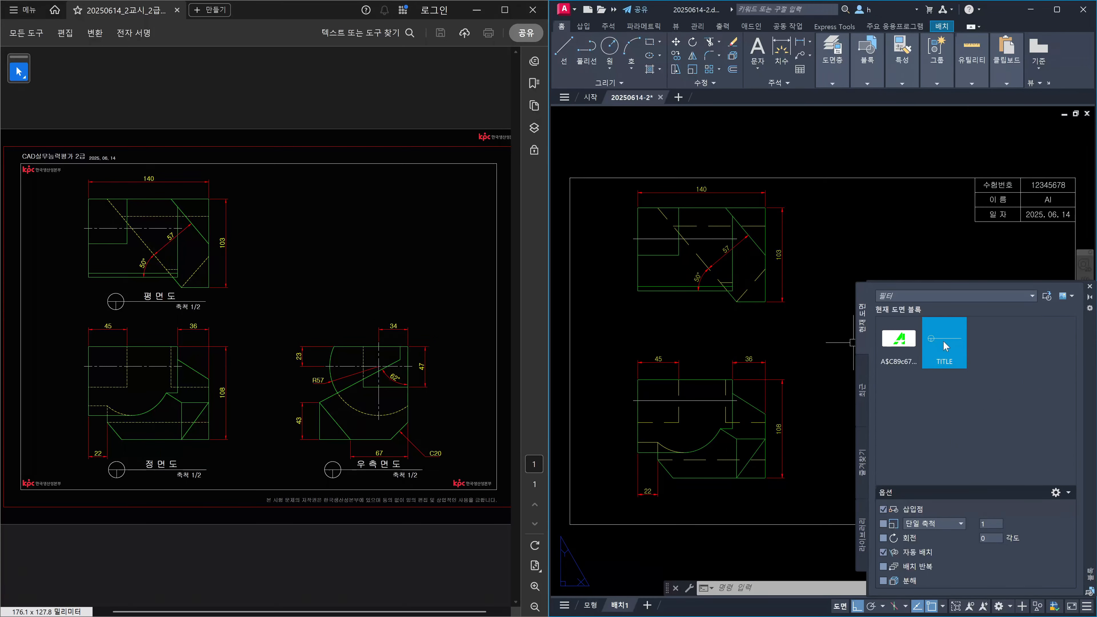
mouse_move(944, 342)
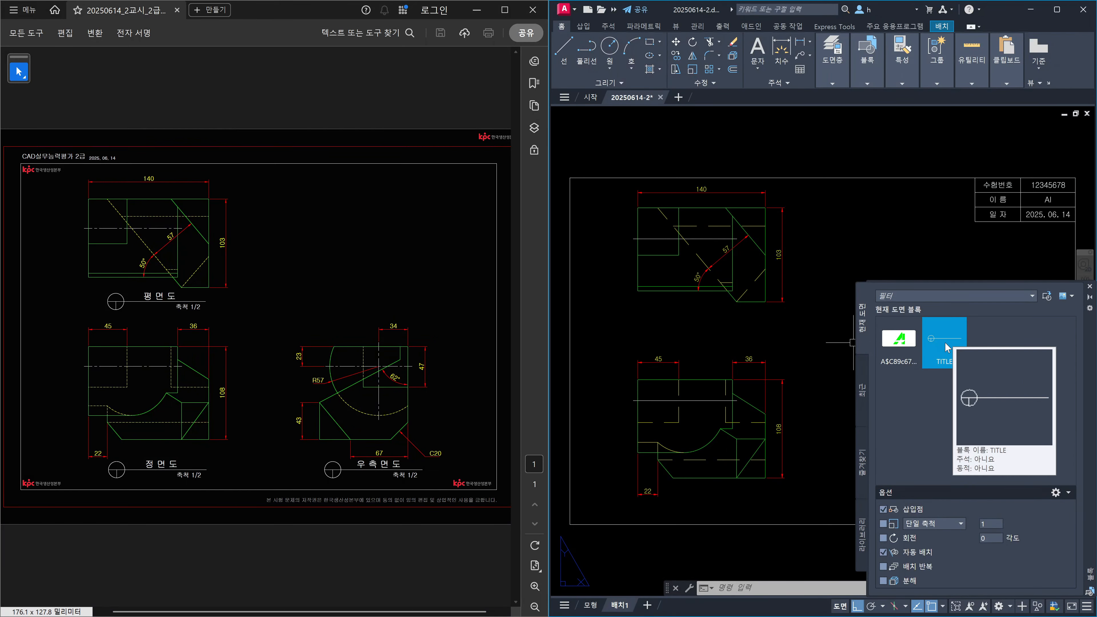
click(946, 345)
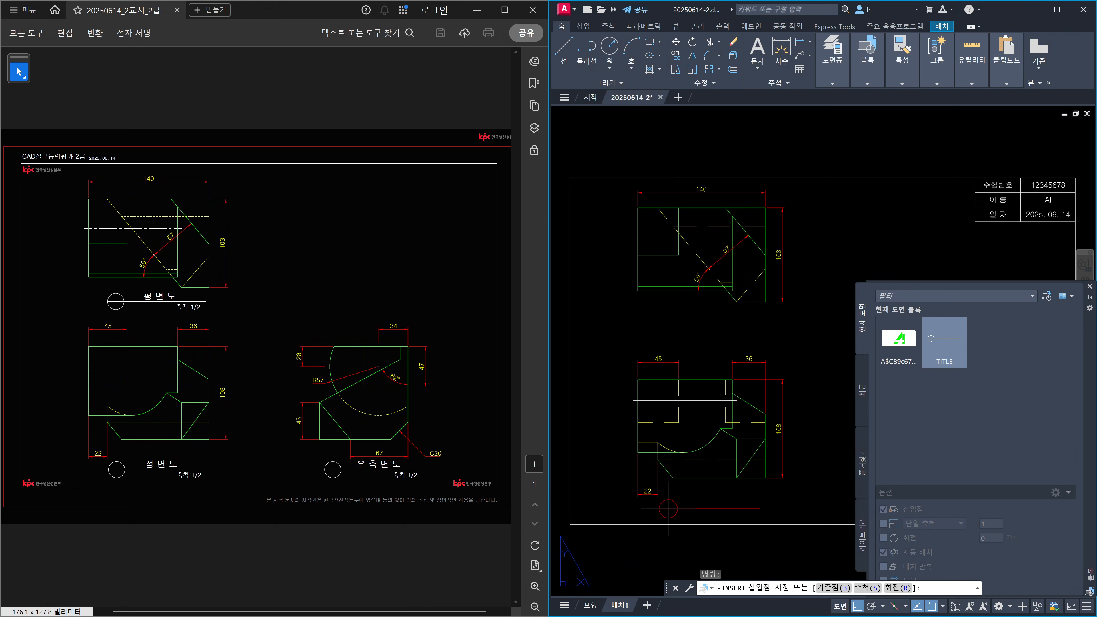
click(669, 509)
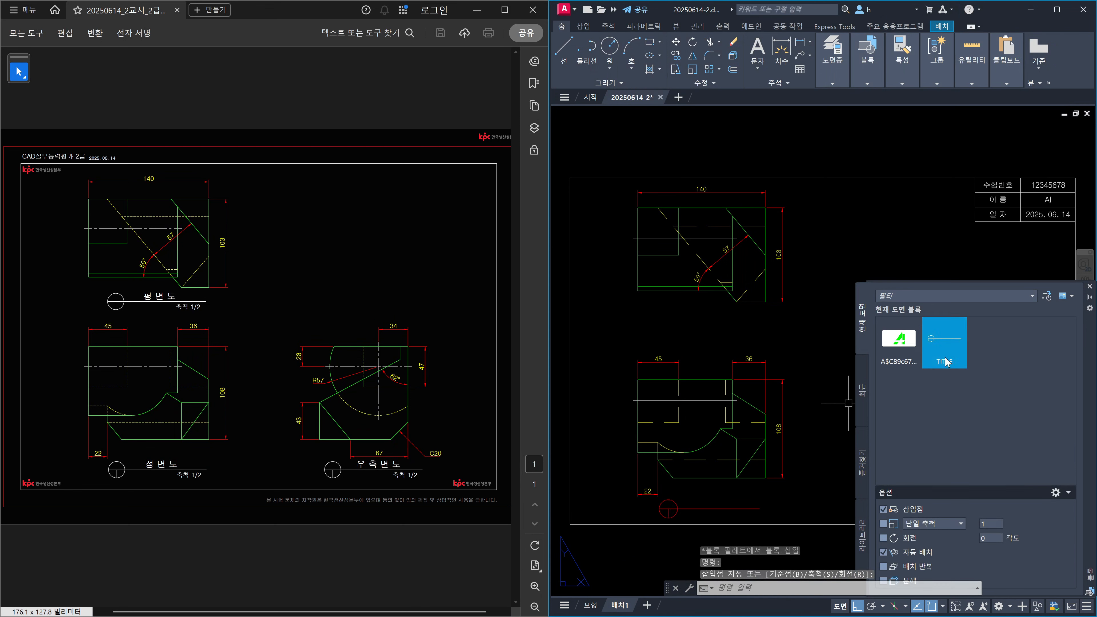
click(1090, 287)
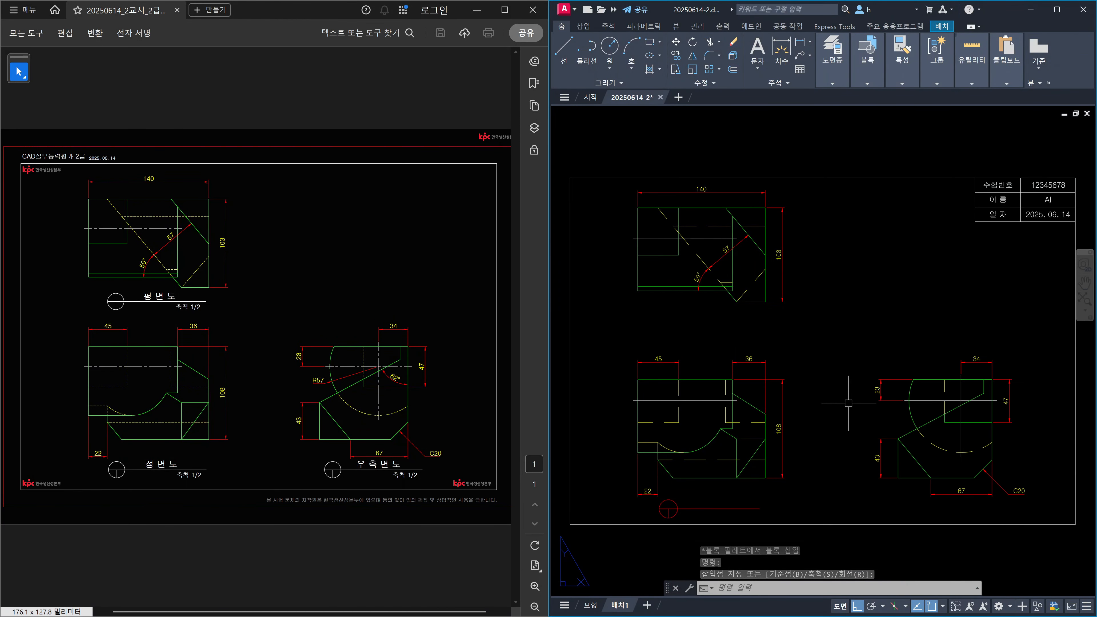
Move the inserted TITLE block below the front view to layer 0 and clear the selection
click(726, 516)
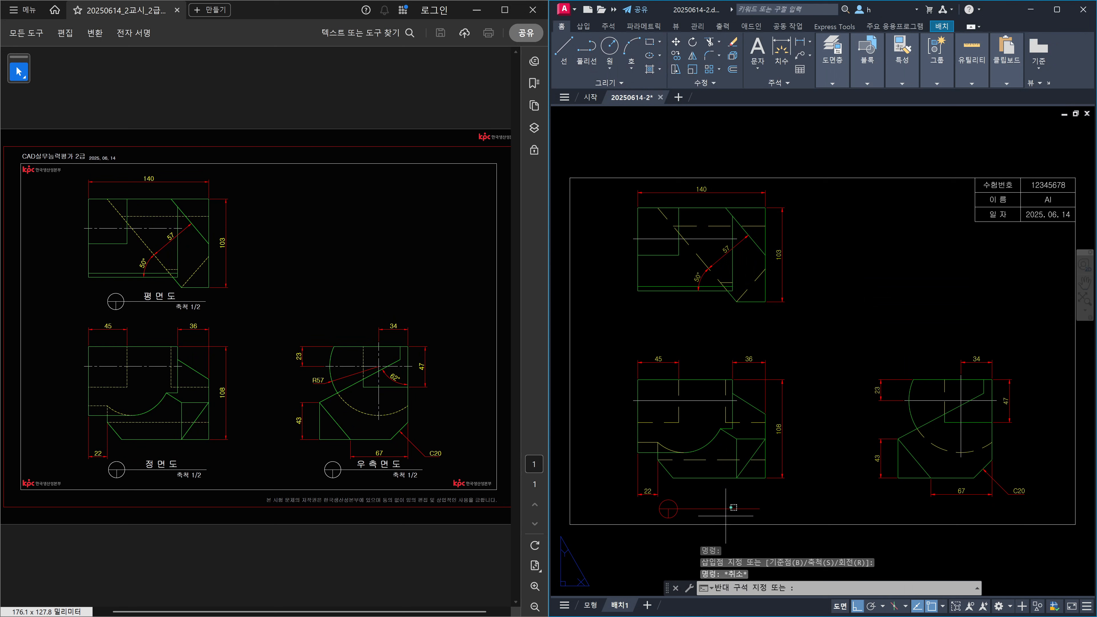
click(719, 499)
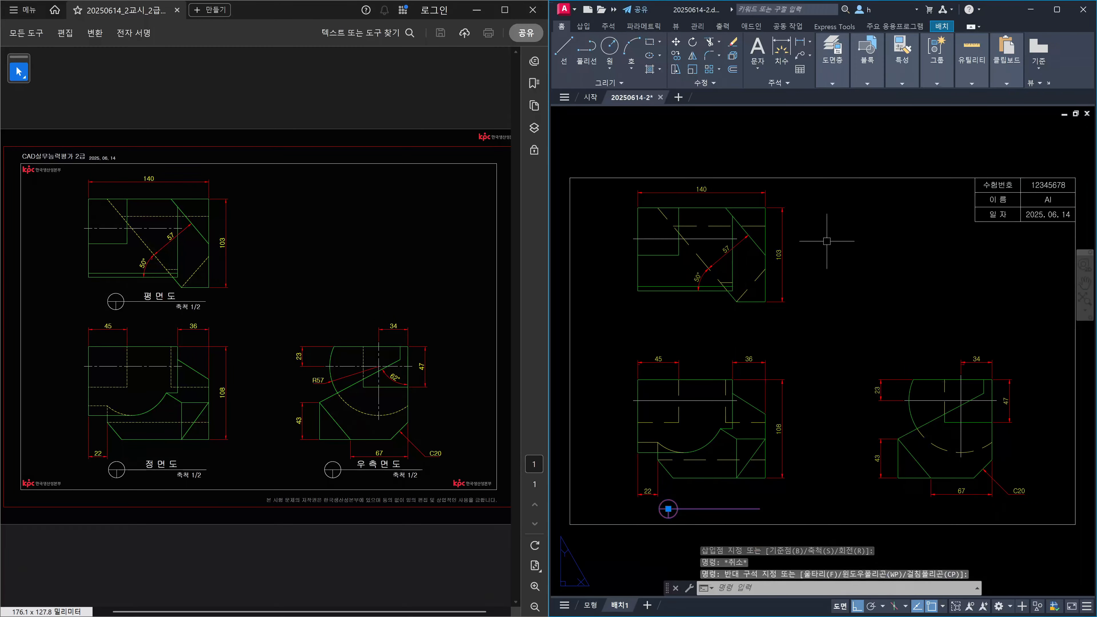
click(833, 84)
click(937, 95)
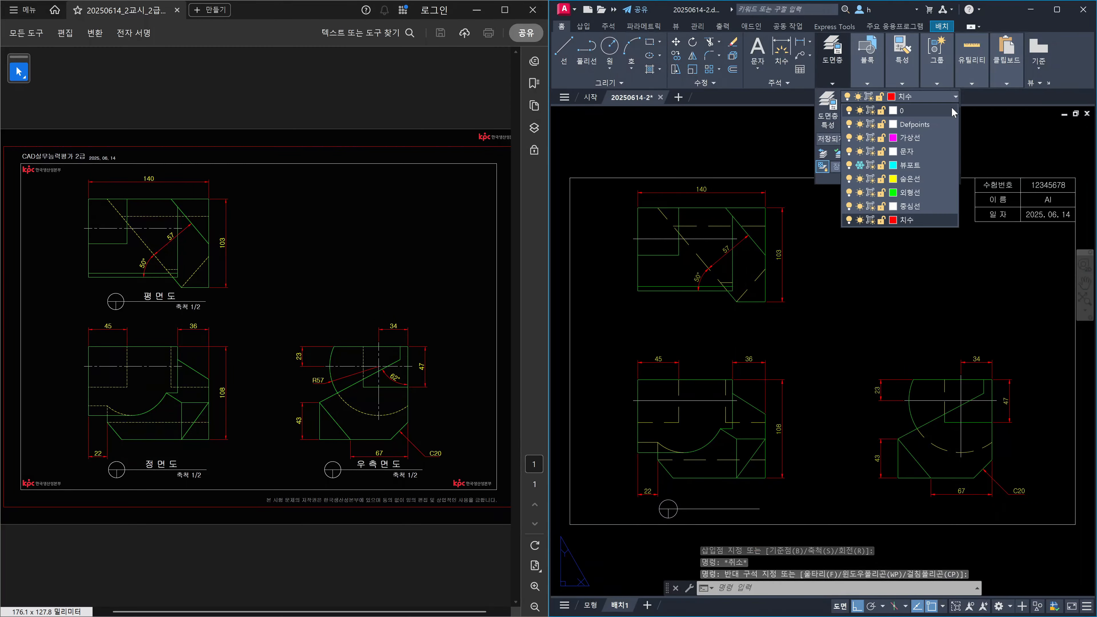
click(952, 107)
key(Escape)
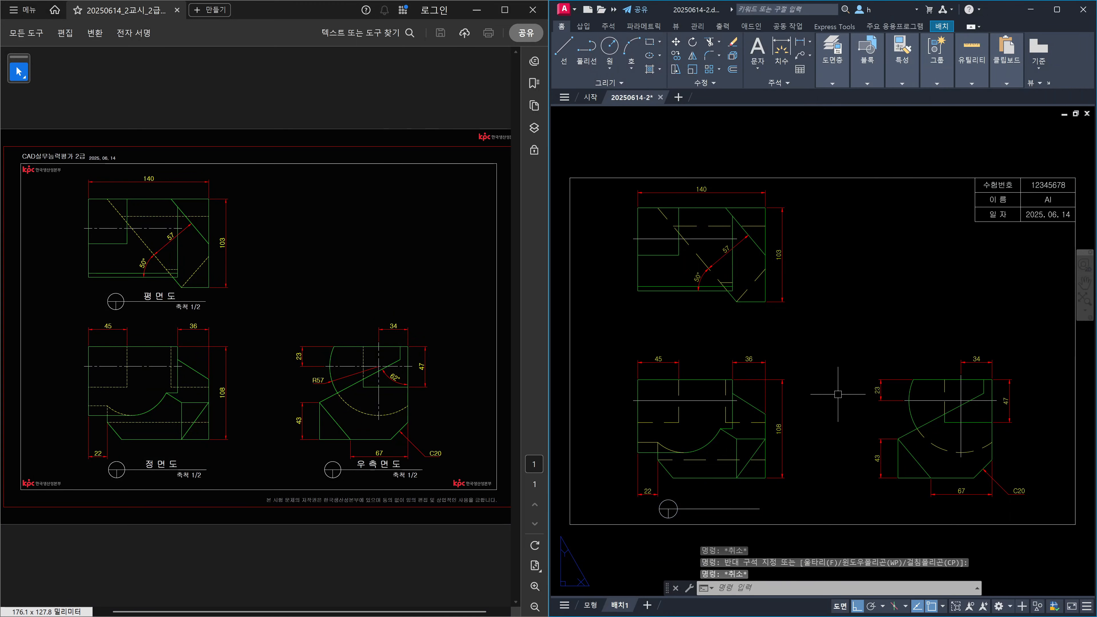
Copy the 수험번호 text from the title block to two spots, above and below the front view's title line
text(co)
key(Return)
click(1002, 185)
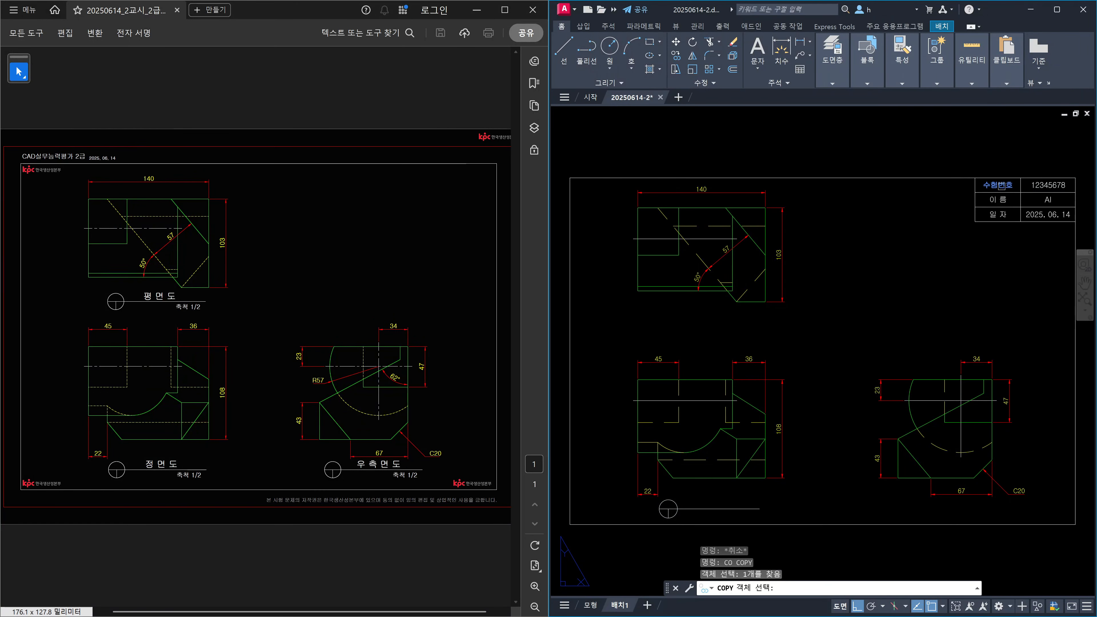
key(Return)
click(997, 185)
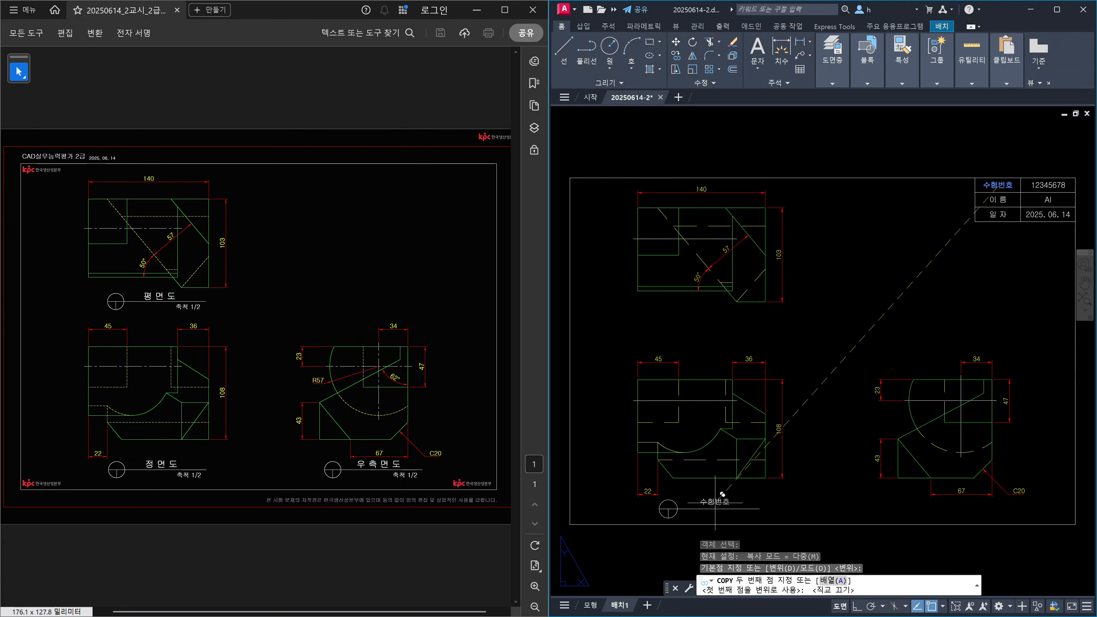
click(722, 494)
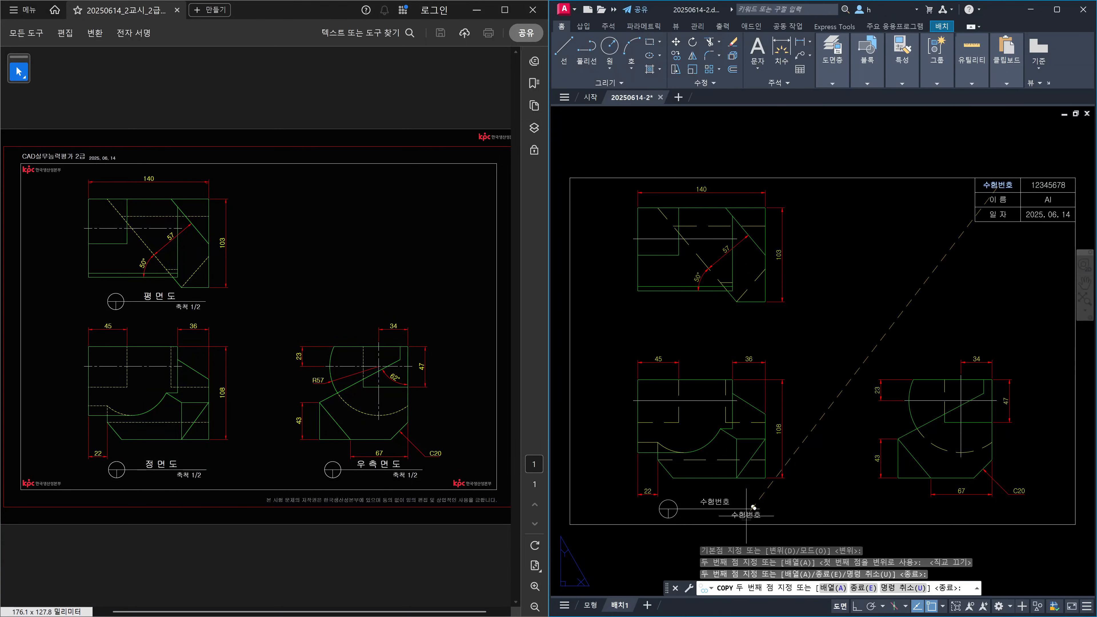
key(Escape)
Move the upper 수험번호 copy slightly down so it sits closer above the front view's title line
scroll(765, 498, up, 5)
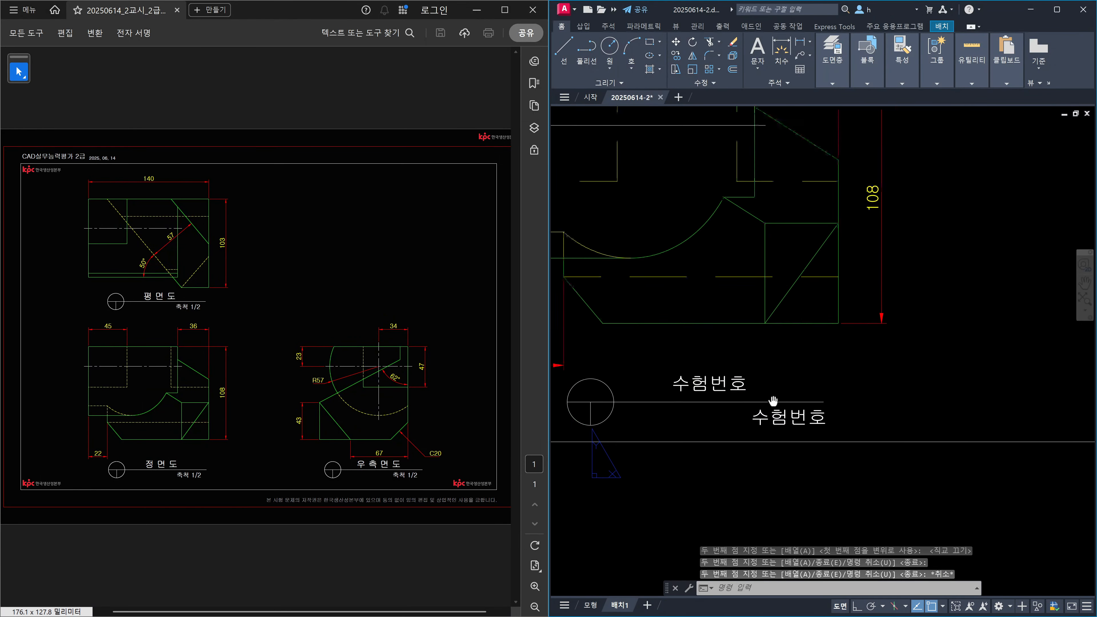
scroll(762, 413, up, 2)
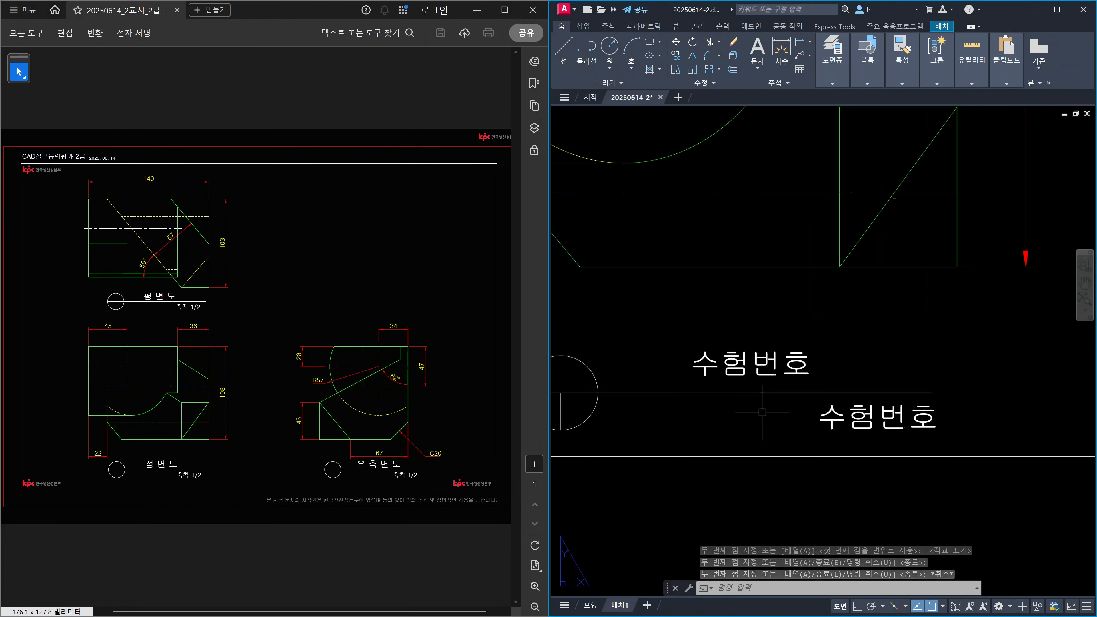
scroll(896, 358, down, 5)
scroll(894, 370, up, 4)
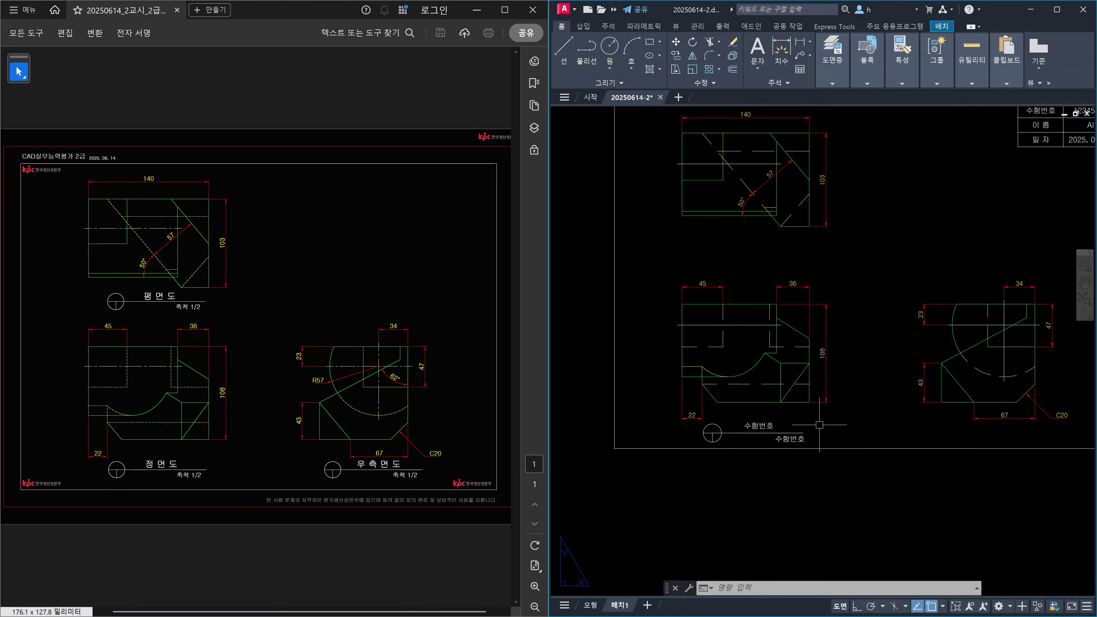
scroll(803, 441, down, 2)
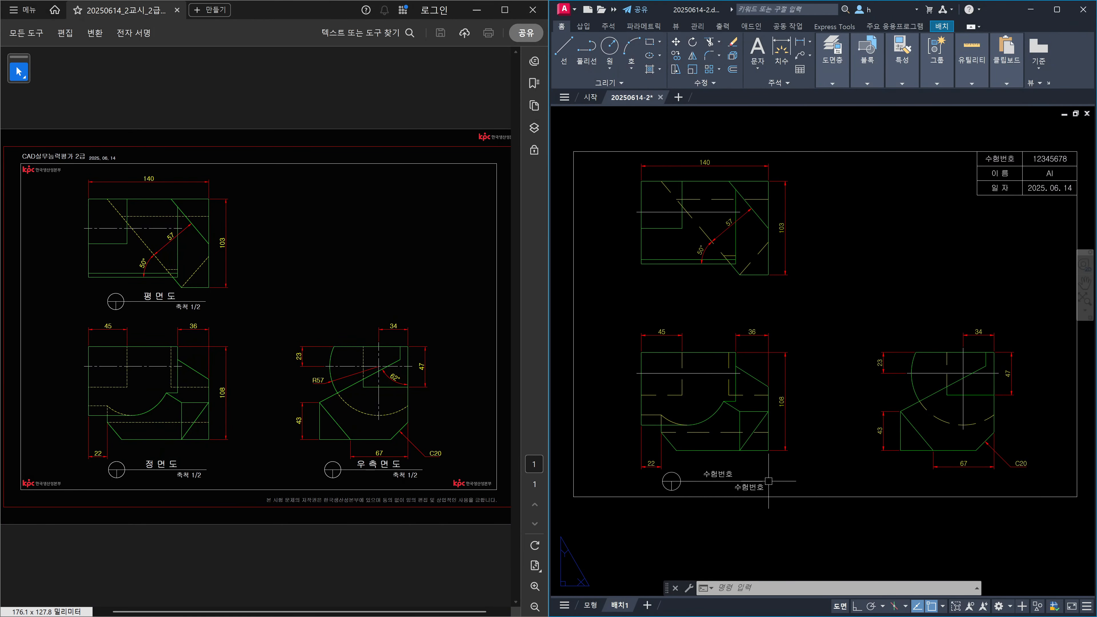
scroll(732, 493, up, 4)
scroll(730, 485, up, 2)
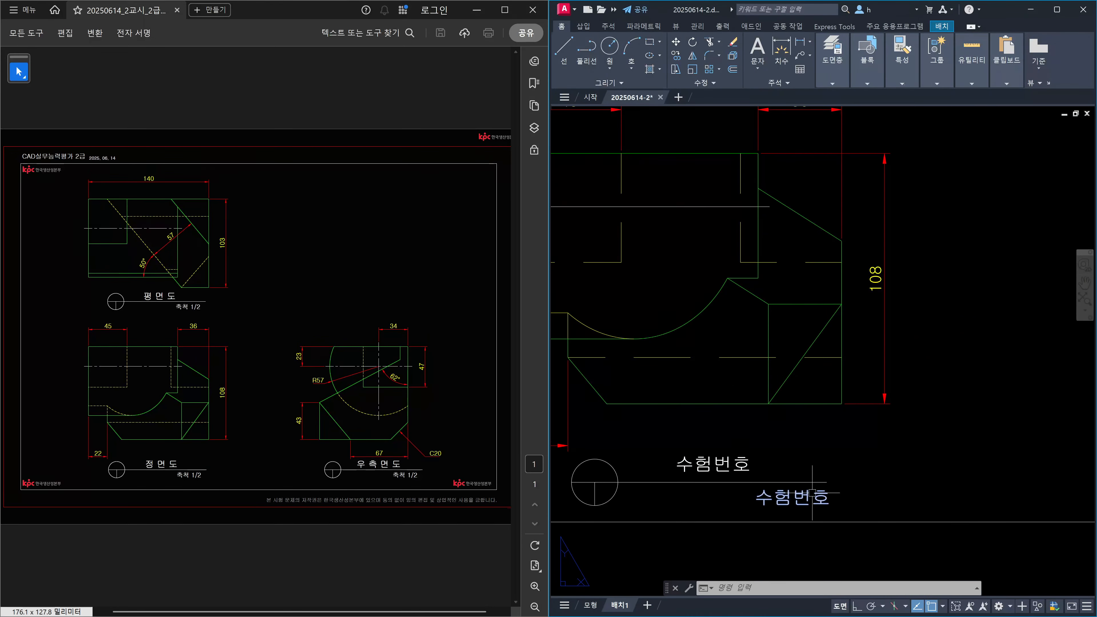
middle_drag(763, 494, 853, 470)
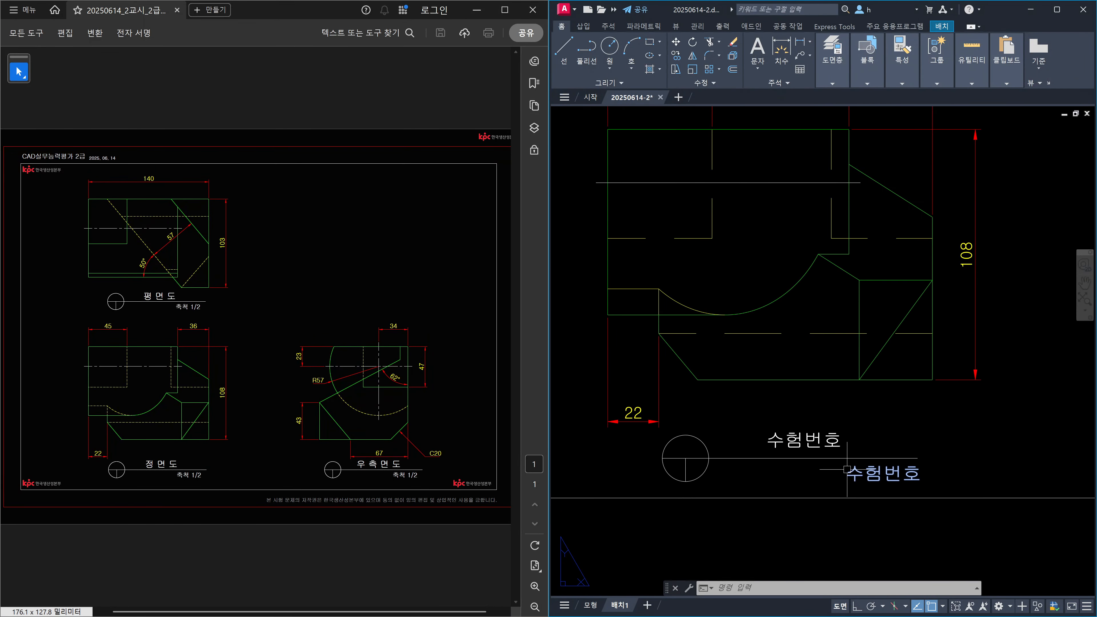
scroll(847, 471, up, 2)
key(Escape)
middle_drag(864, 432, 958, 433)
text(m)
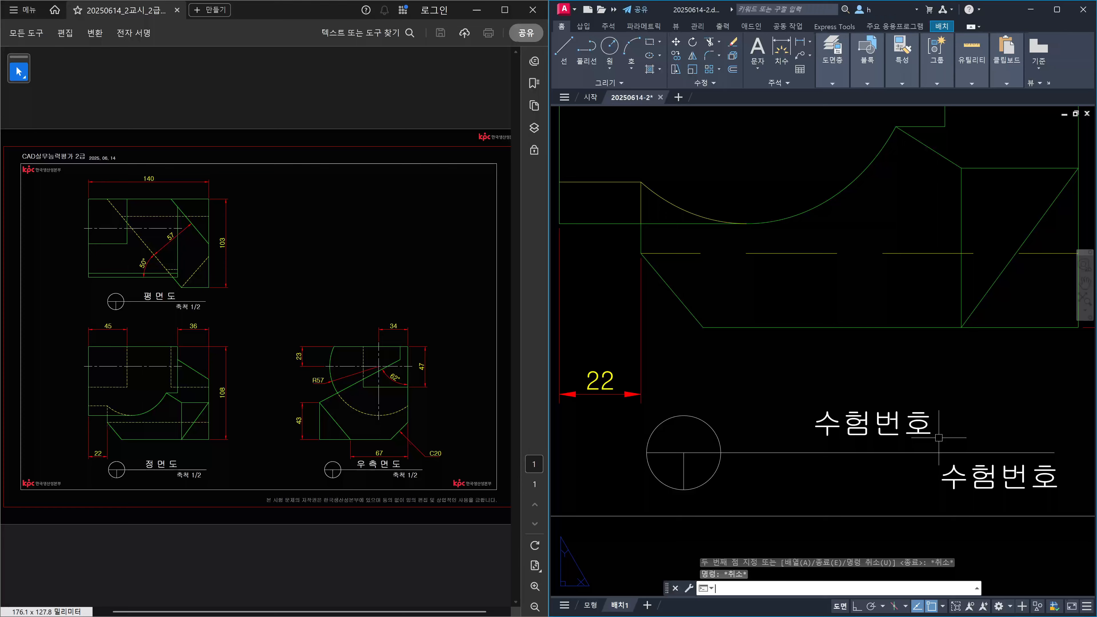
key(Return)
click(954, 425)
click(890, 409)
key(Return)
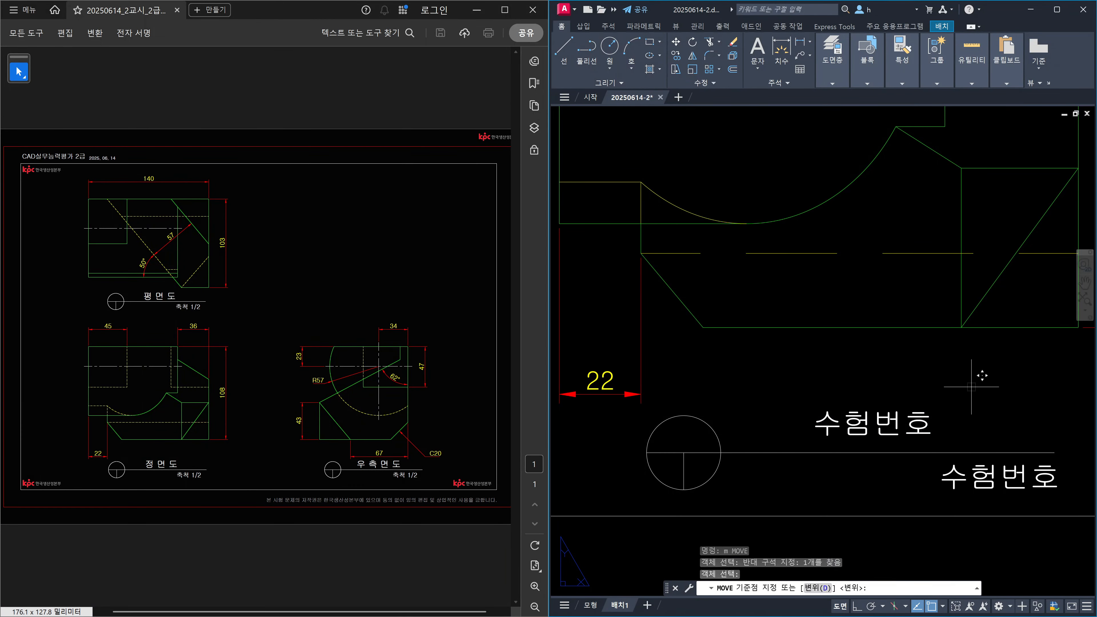
click(972, 387)
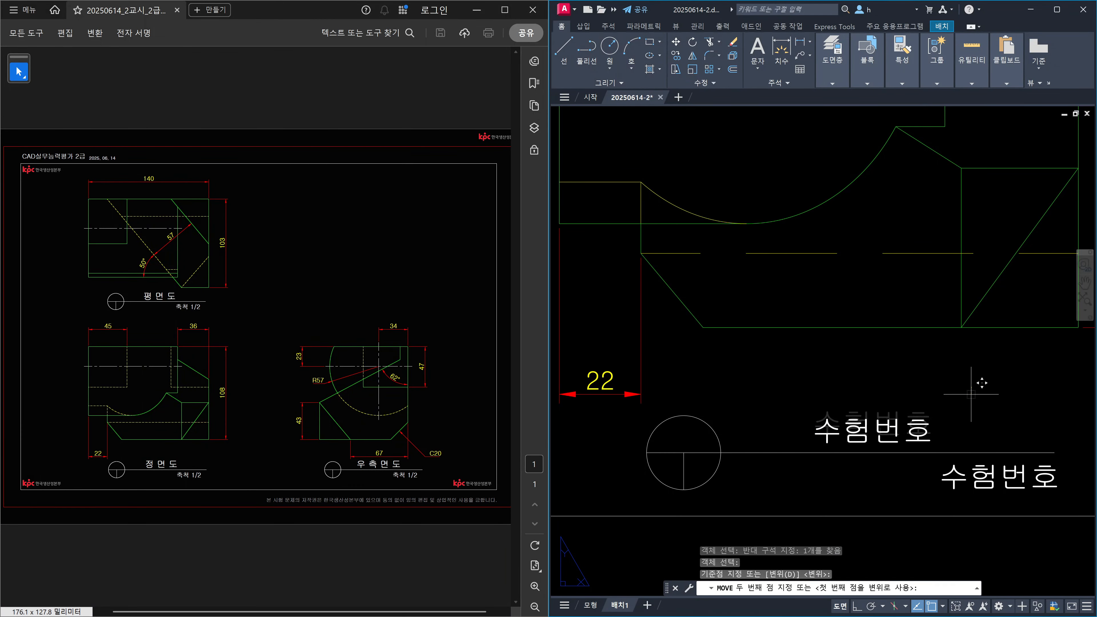
click(973, 394)
Move the lower 수험번호 copy slightly up and left, just beneath the end of the title line
key(Return)
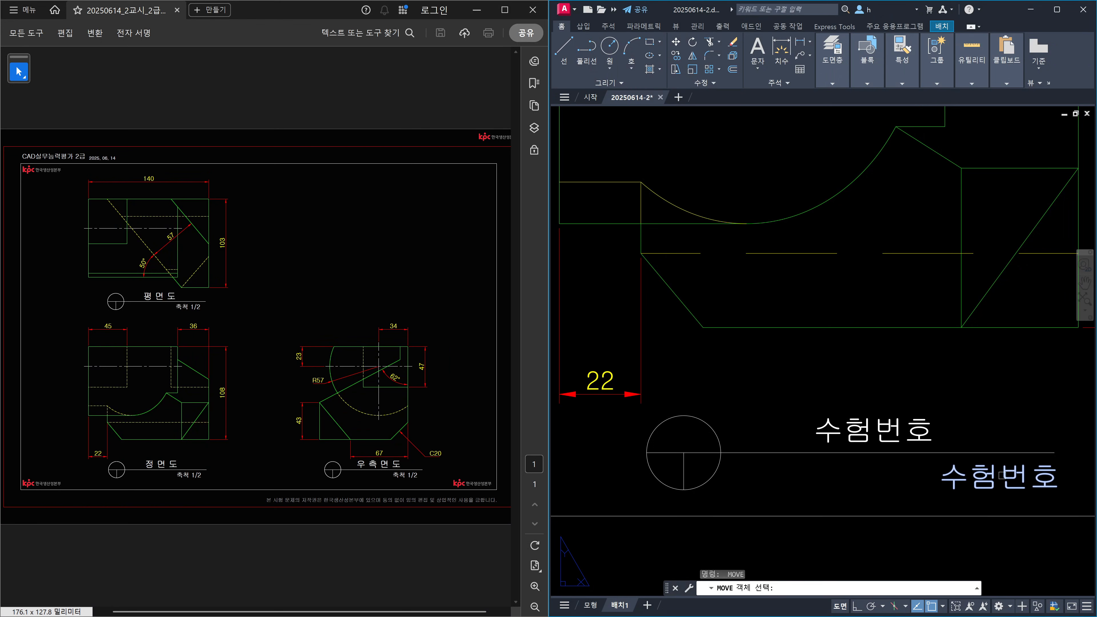
click(998, 476)
key(Return)
click(1014, 417)
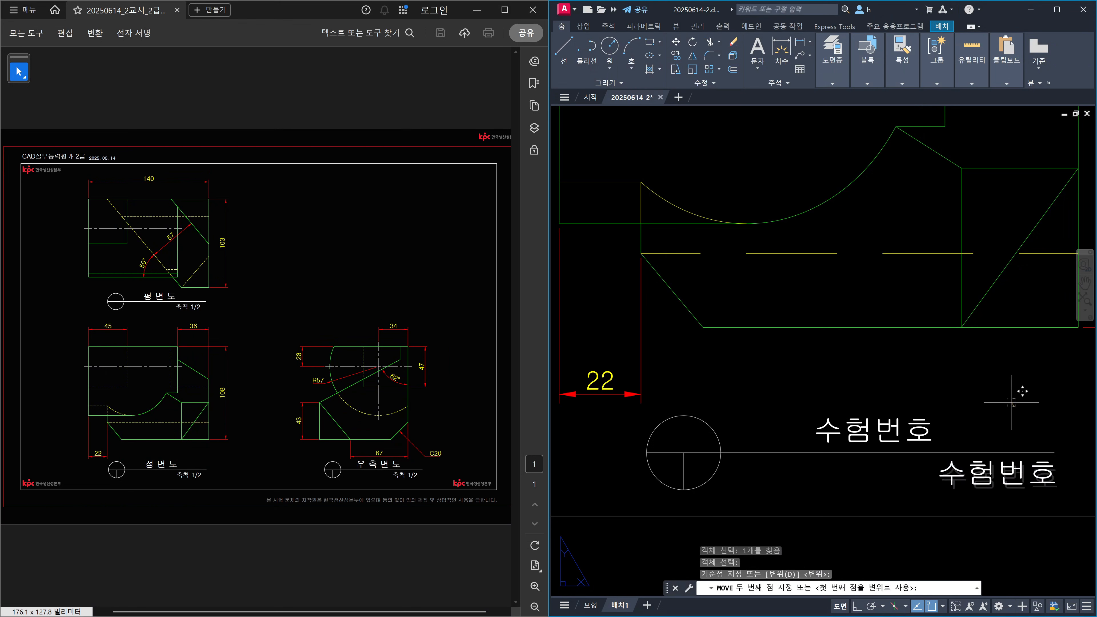
key(Escape)
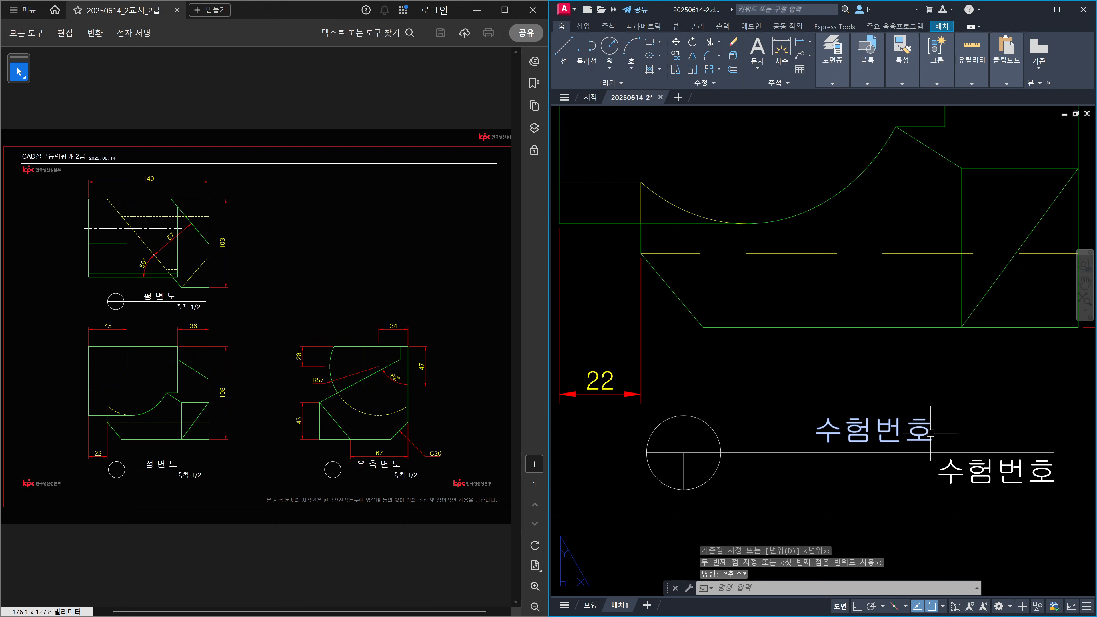
Set the text height of the 수험번호 copy above the front view's title line to 3.5
key(ctrl+1)
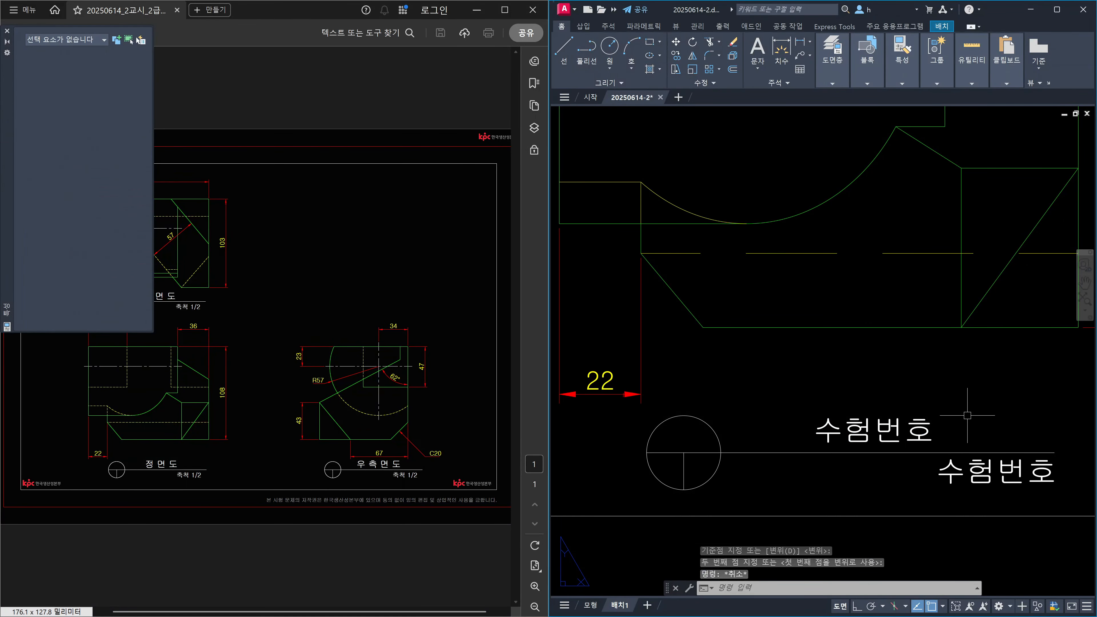
click(914, 429)
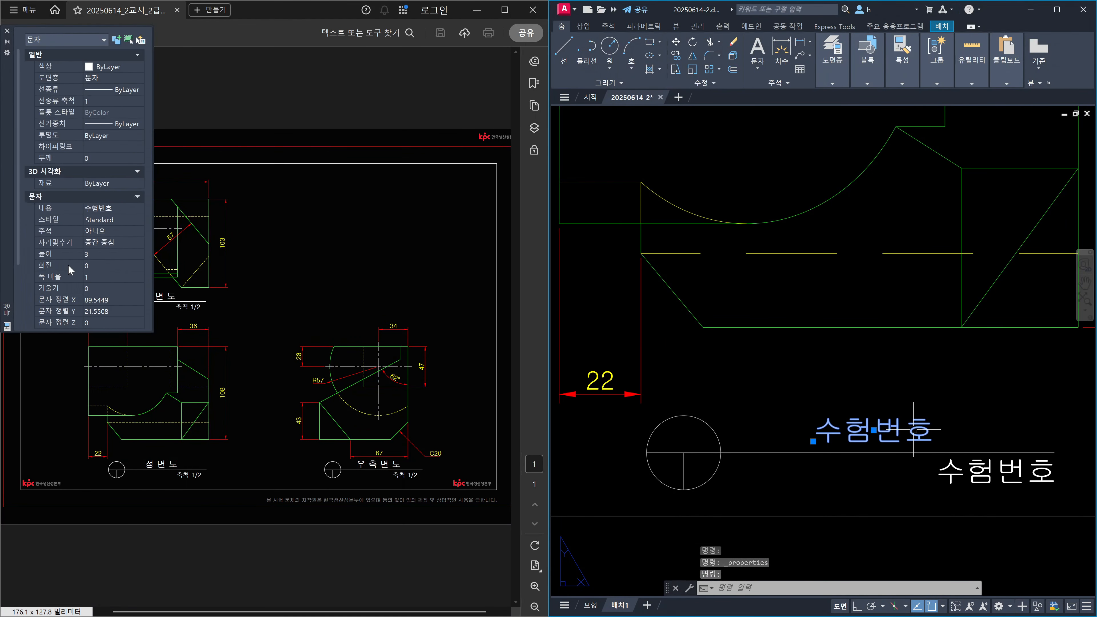
click(95, 255)
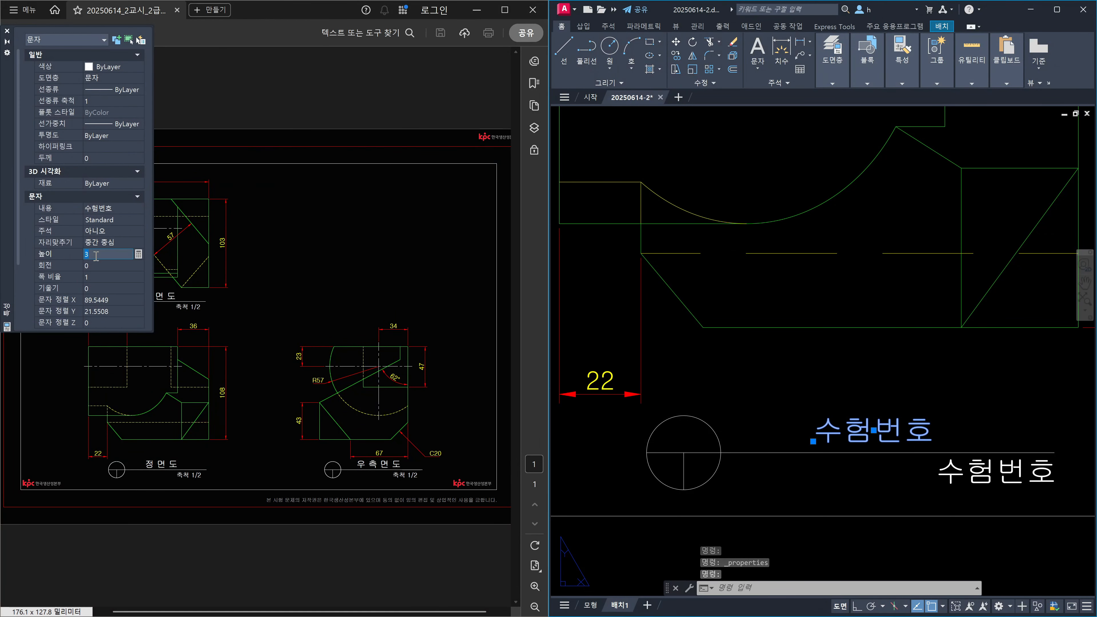
key(Tab)
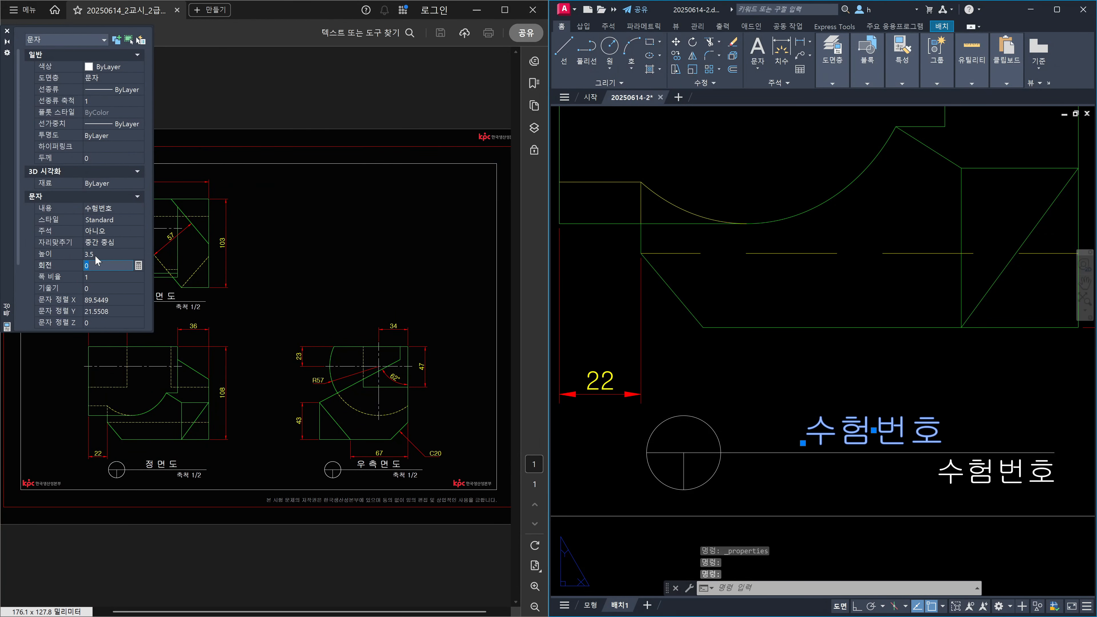
key(Escape)
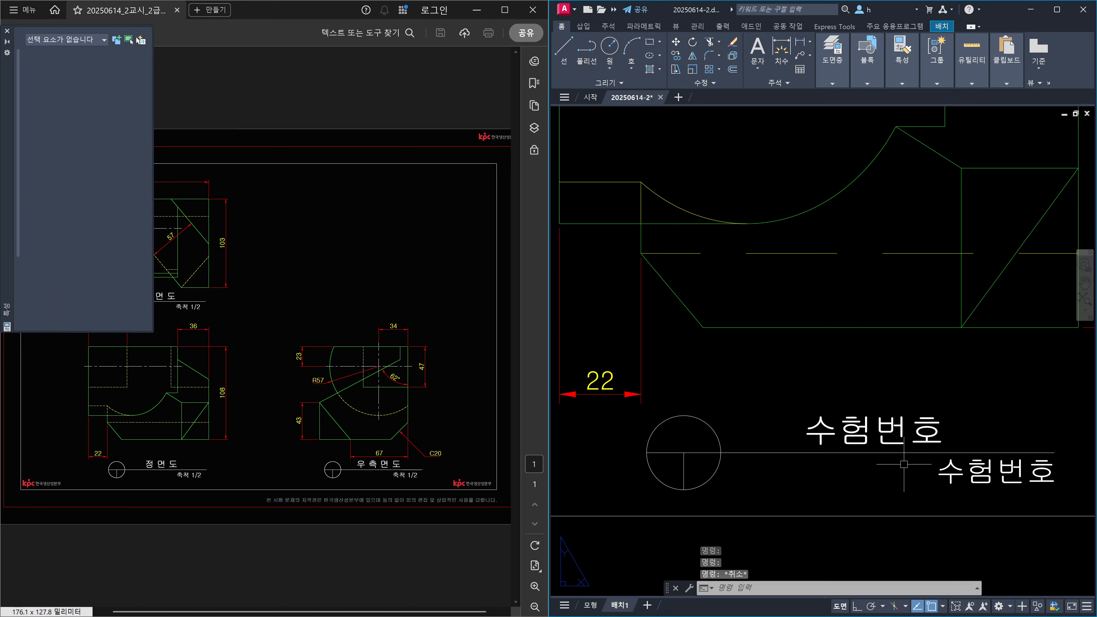
Set the text height of the 수험번호 copy below the title line to 2.5, and close the object properties
click(939, 474)
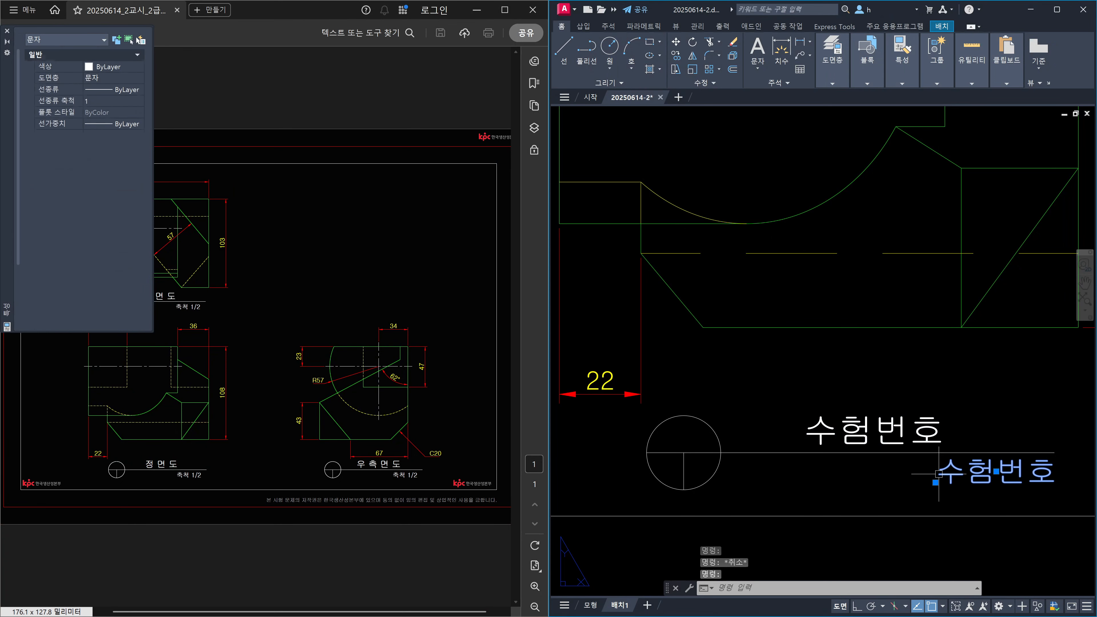
click(103, 257)
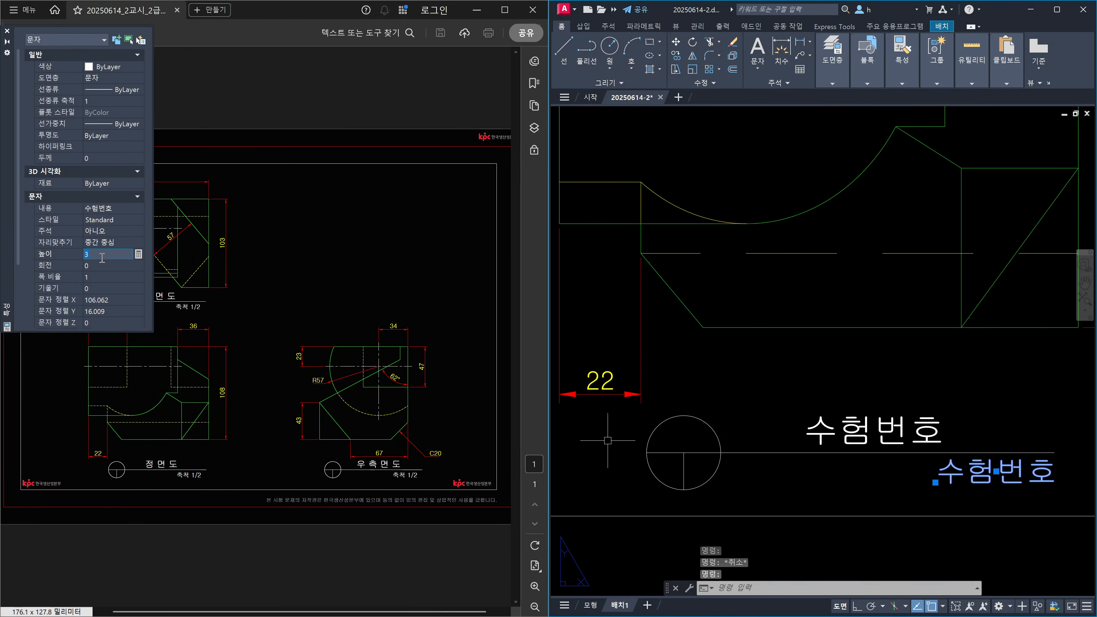
key(Tab)
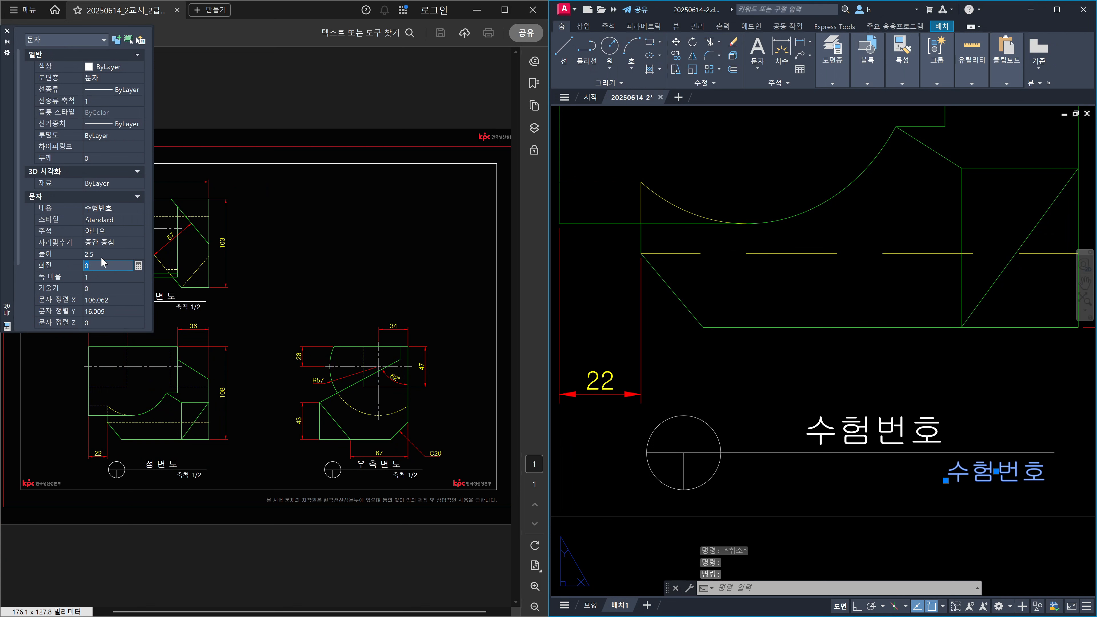
click(7, 32)
key(Escape)
Change the text above the front view's title line to "정 면 도"
click(919, 428)
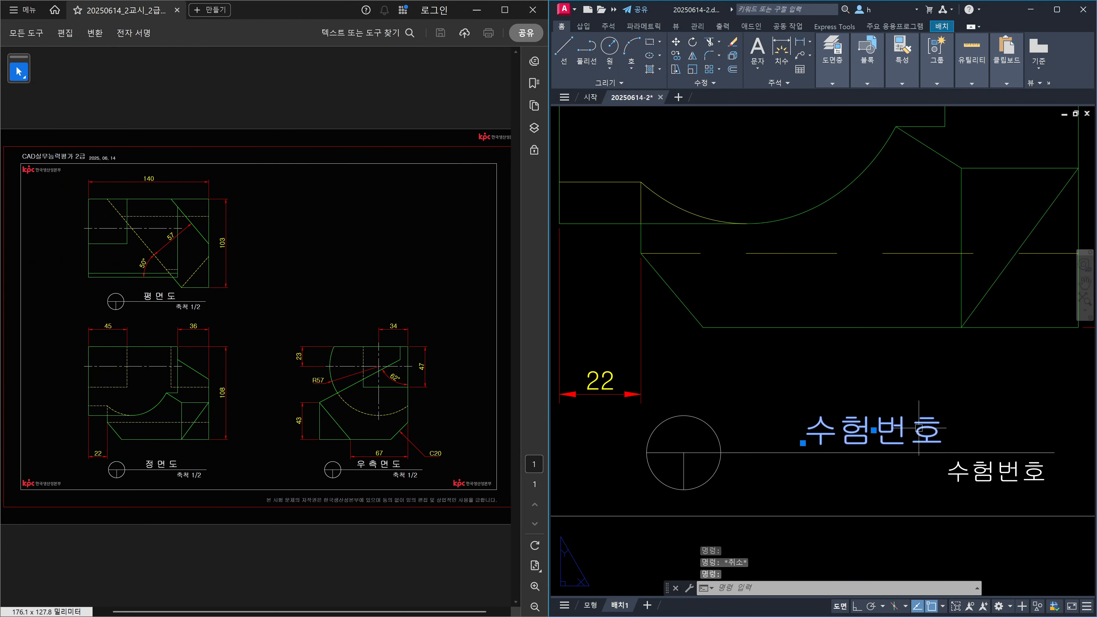
double_click(920, 428)
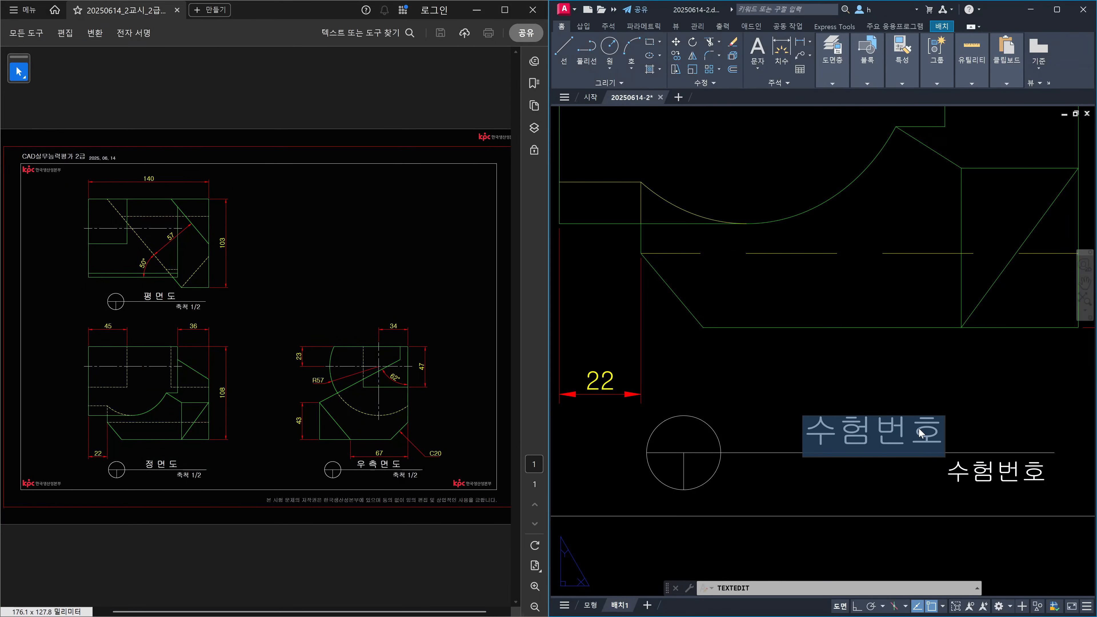
text(정 면 도)
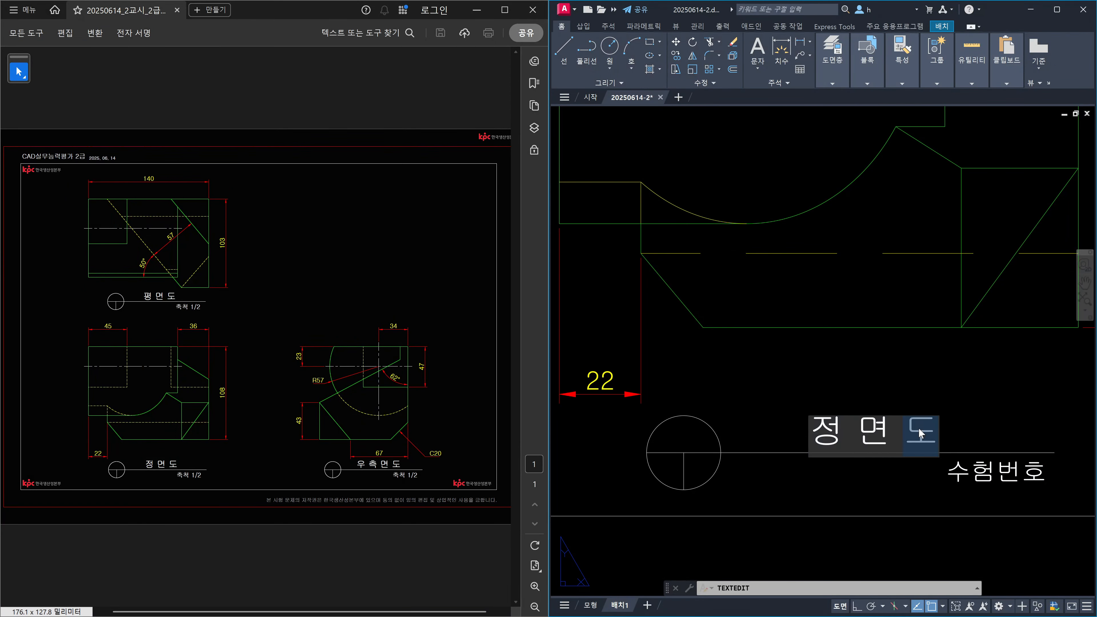
click(1048, 491)
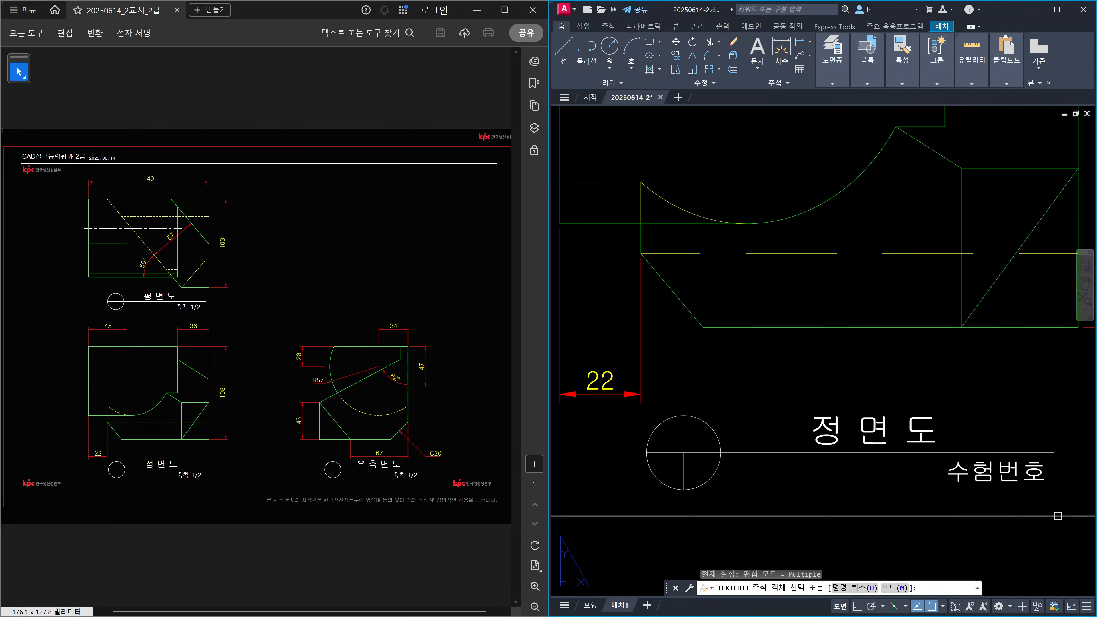
Change the text below the front view's title line to "축척 1/2" and finish text editing
click(987, 480)
text(추)
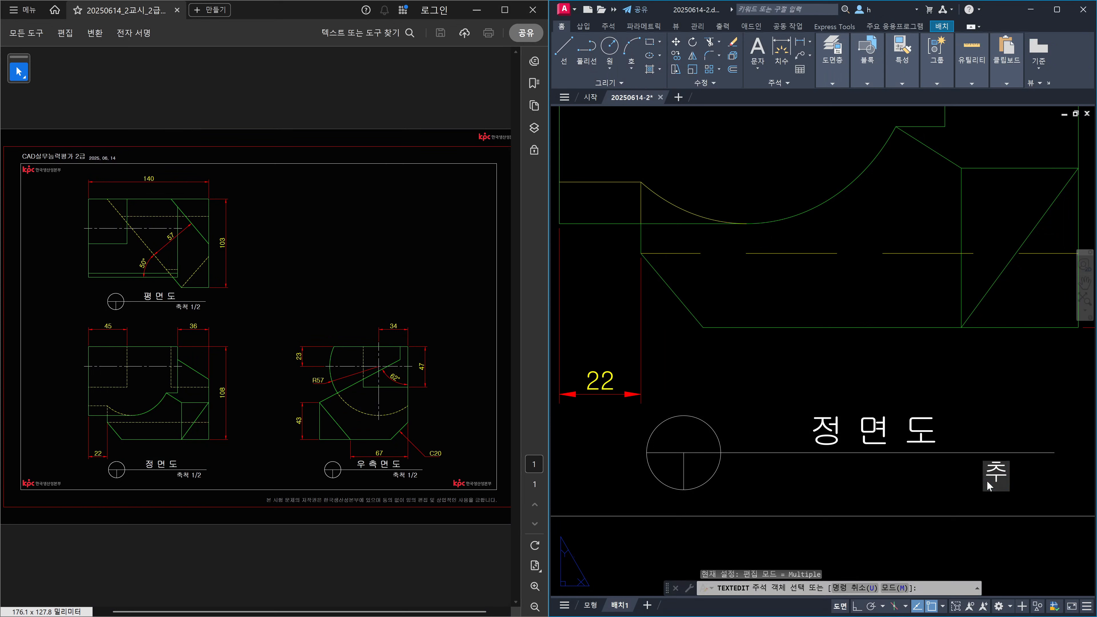
text(처)
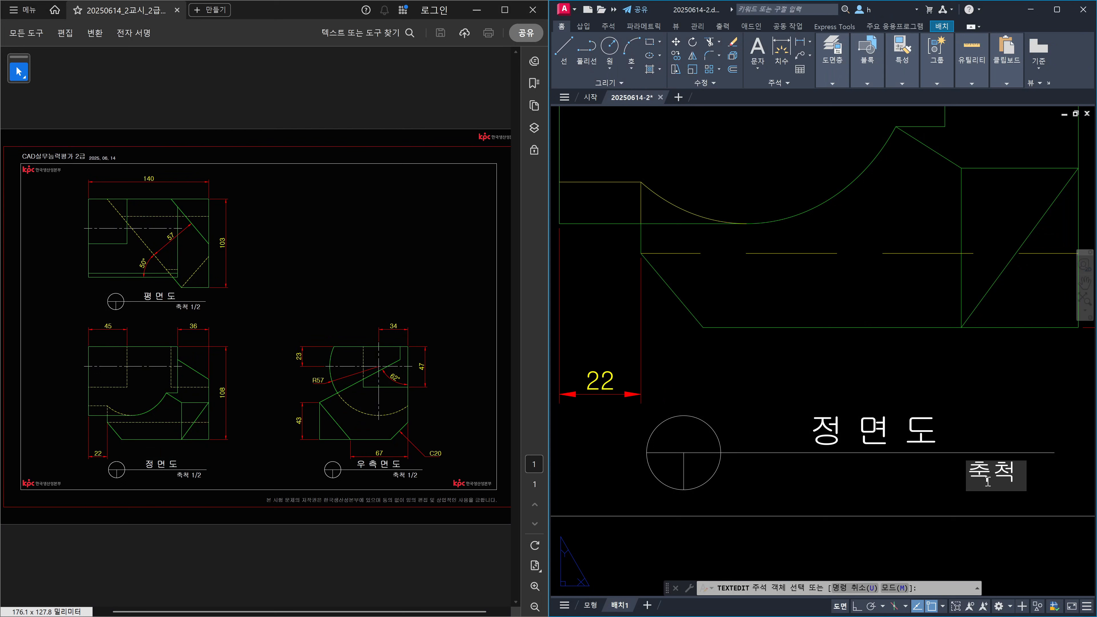
text(1/2)
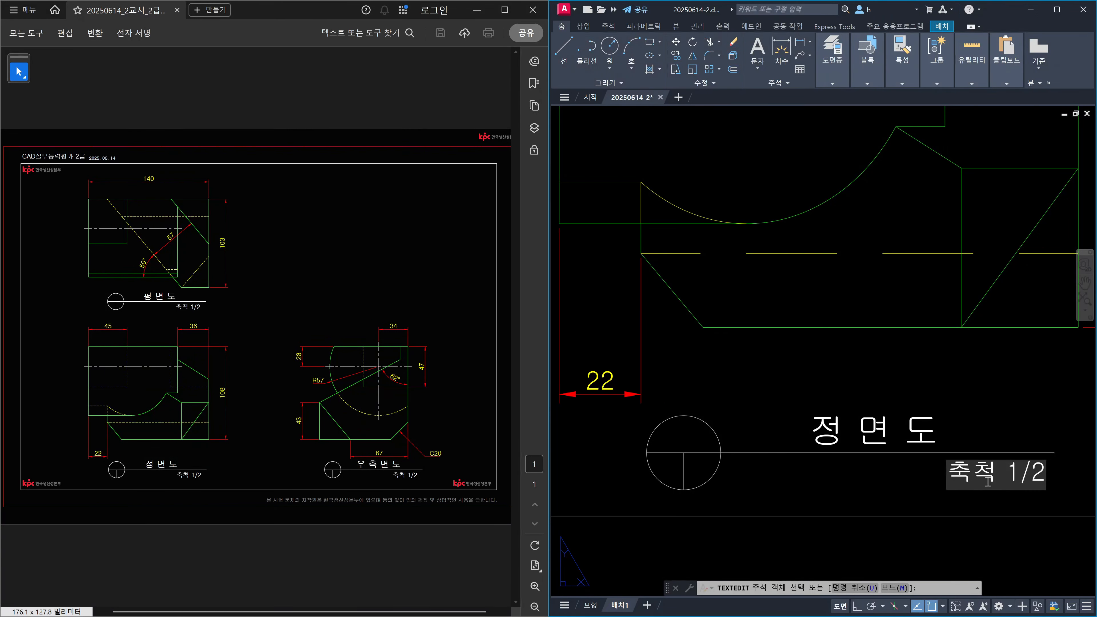
key(Return)
key(Escape)
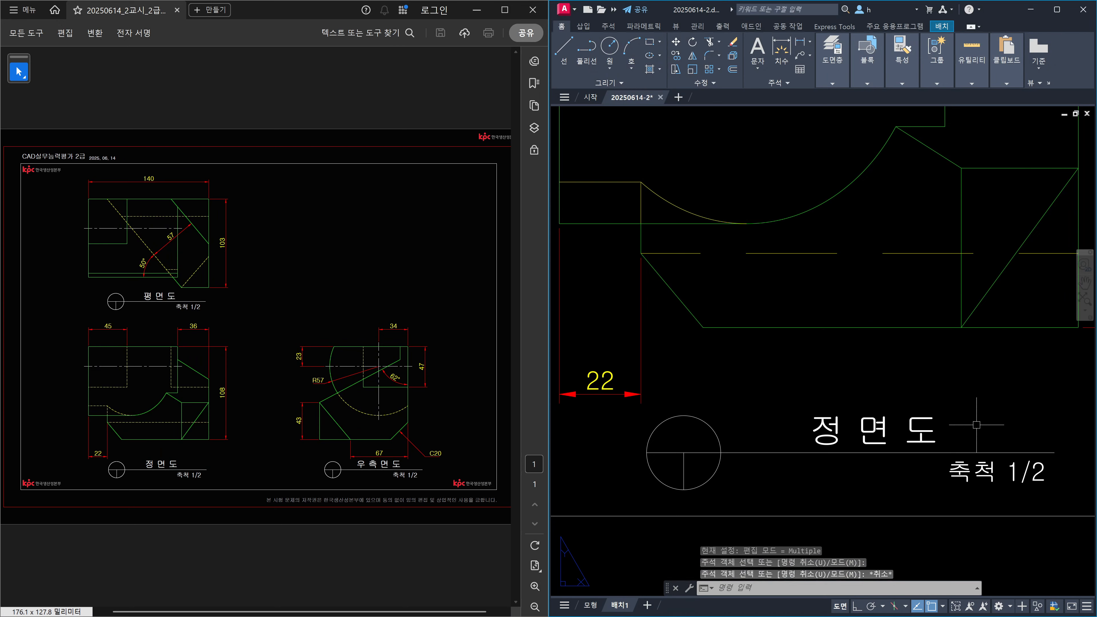
Copy the front view's title symbol and both texts horizontally with ortho on, about 132.7 units across, to below the right side view
scroll(988, 397, down, 4)
scroll(826, 496, down, 3)
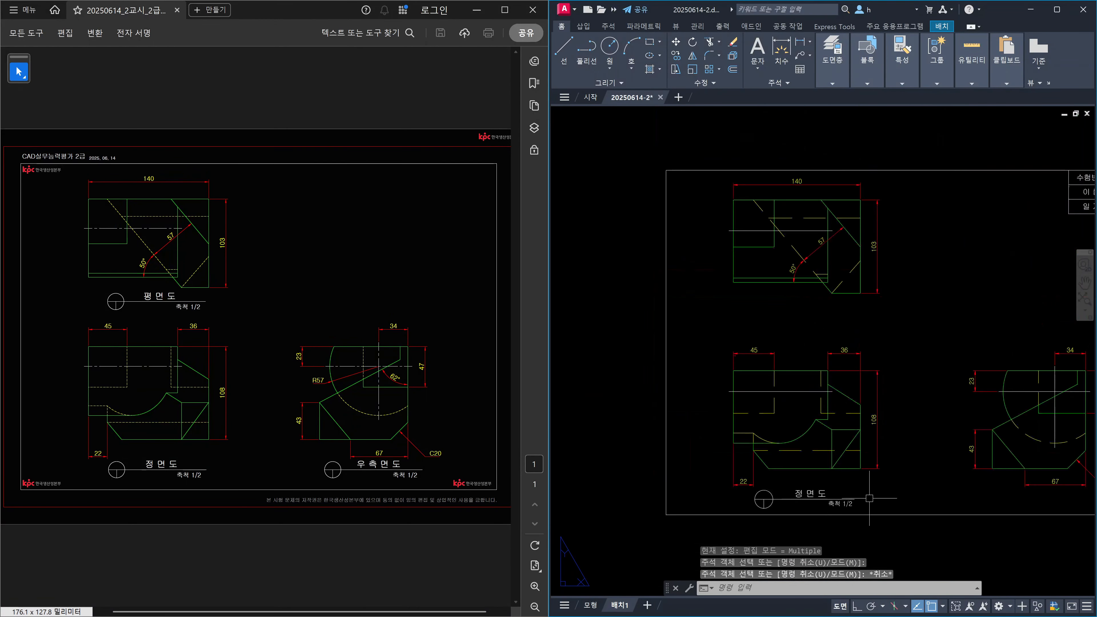
text(co)
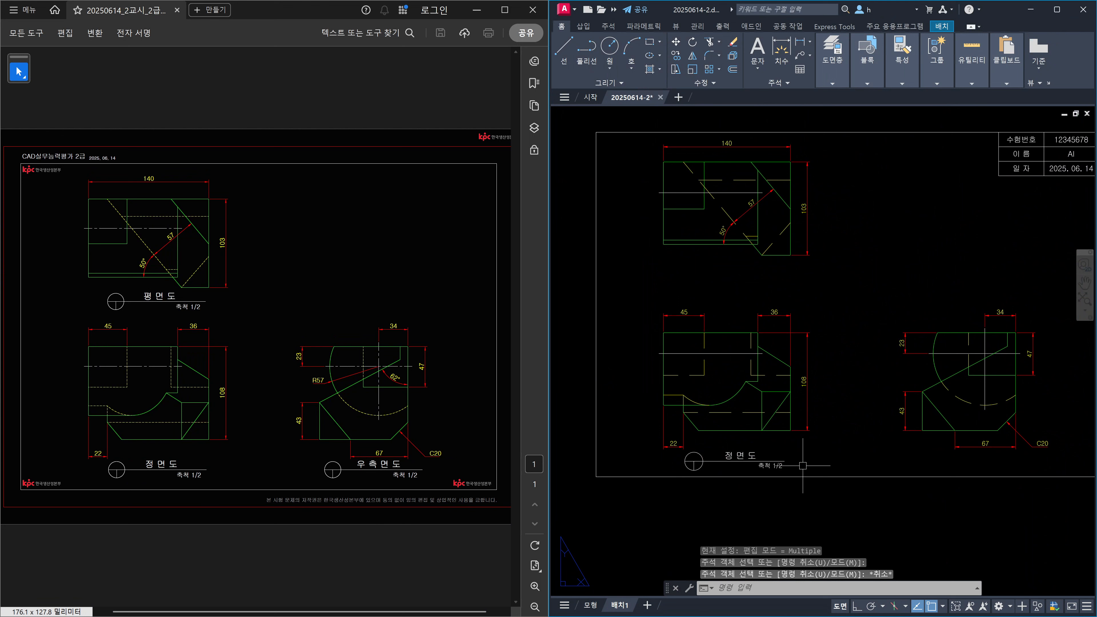
key(Return)
scroll(803, 465, up, 2)
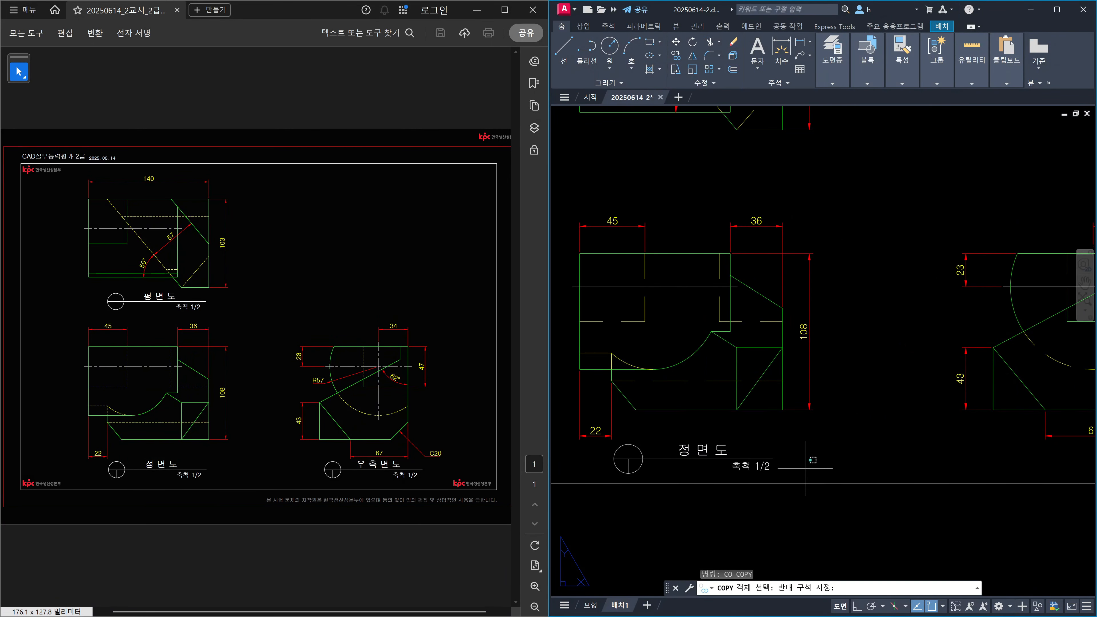
click(806, 470)
click(633, 436)
scroll(630, 438, down, 2)
scroll(630, 438, down, 2)
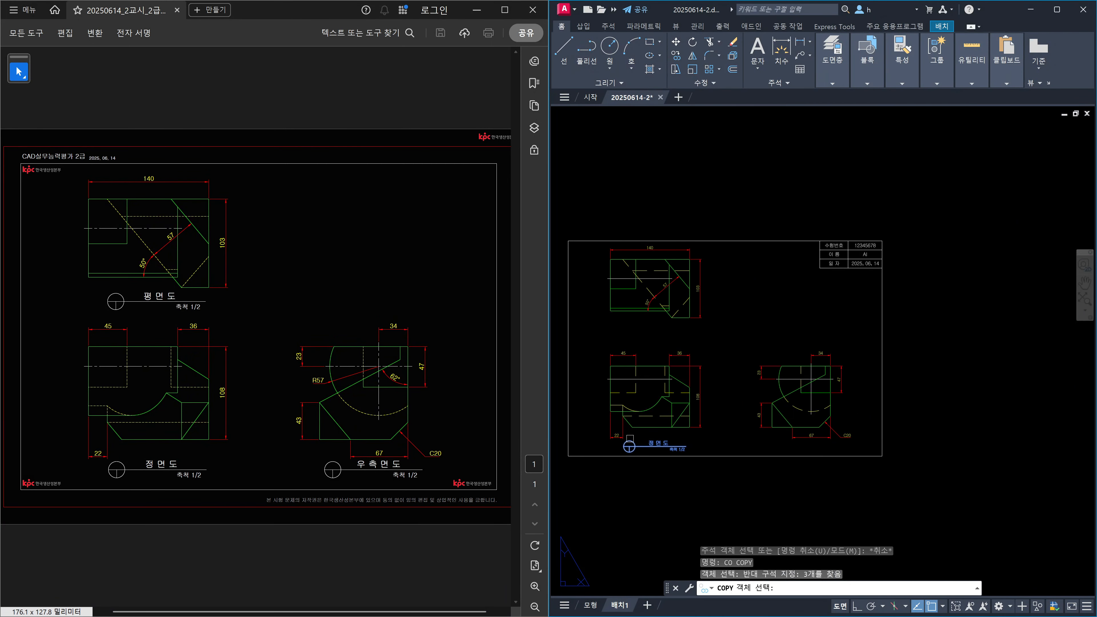
key(Return)
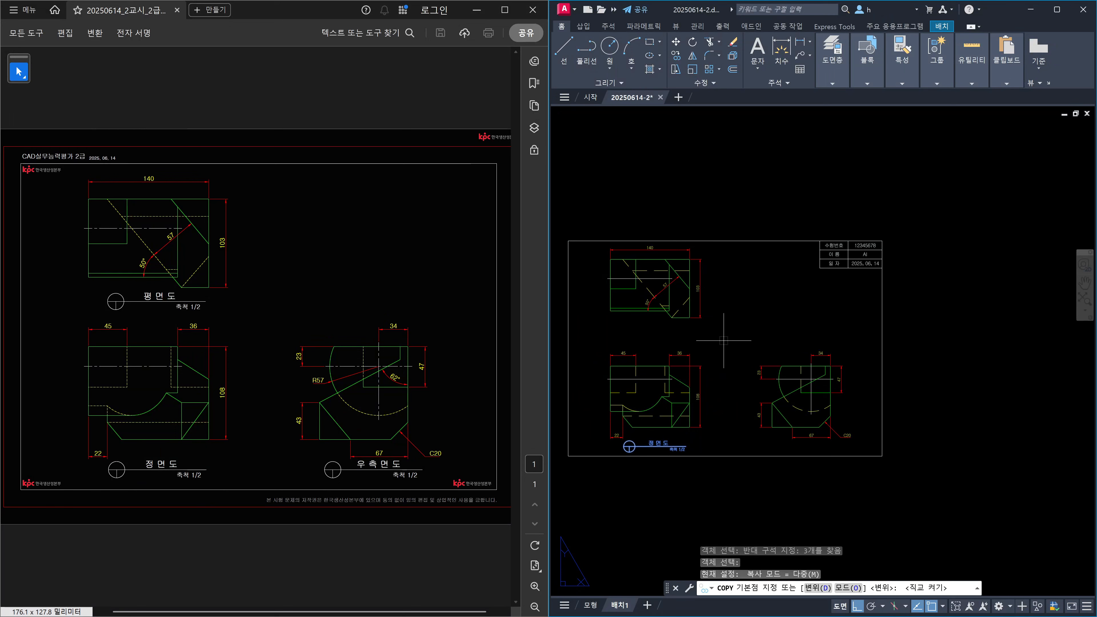
key(F8)
click(721, 339)
scroll(831, 326, up, 4)
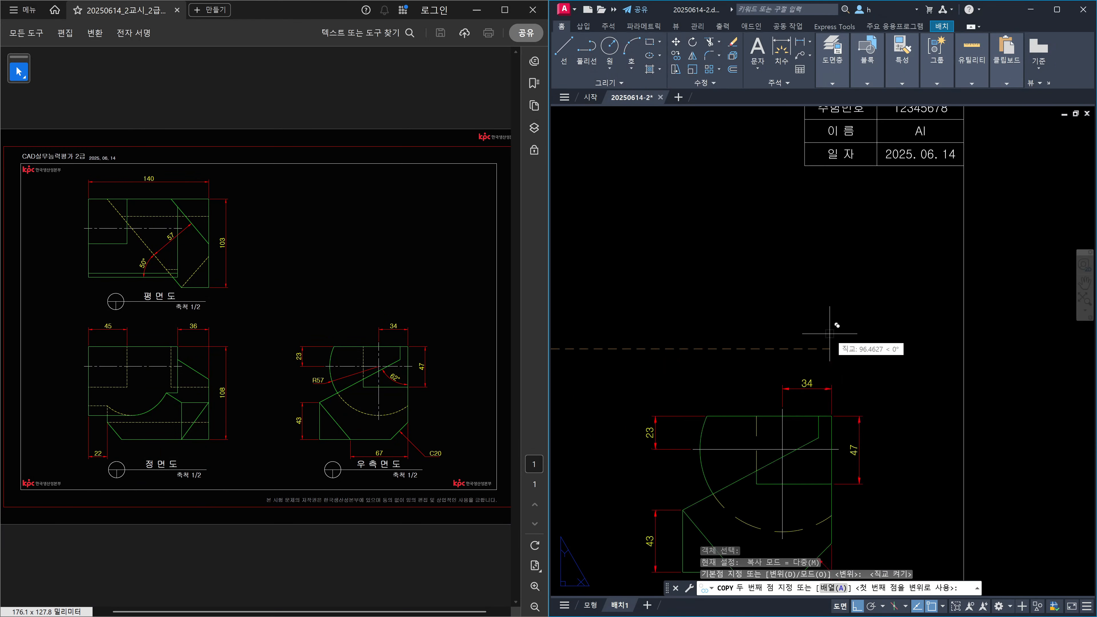
middle_drag(832, 326, 841, 200)
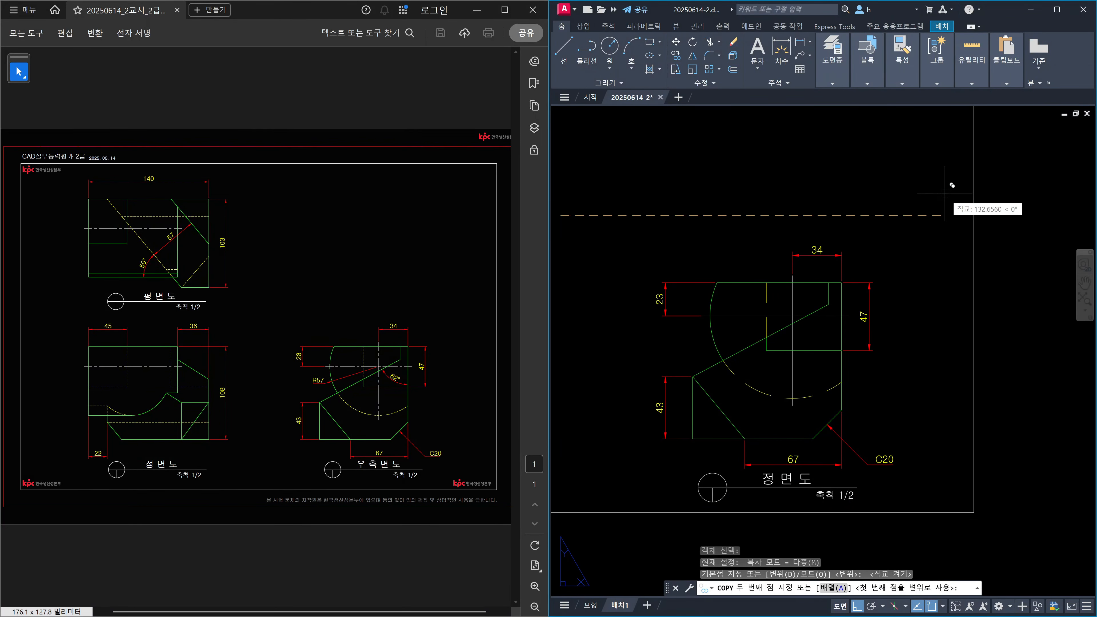
click(945, 195)
Place another copy of the title set straight above the original, below the top view, and end the copy
scroll(823, 201, down, 4)
scroll(808, 172, up, 3)
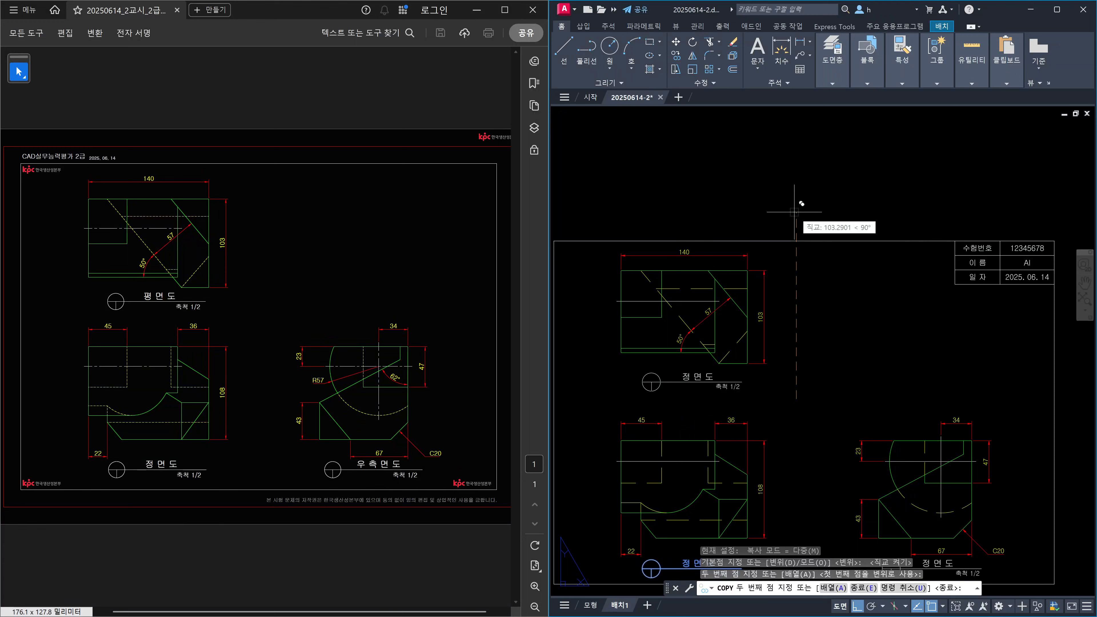
key(Escape)
scroll(795, 212, down, 3)
scroll(764, 292, up, 3)
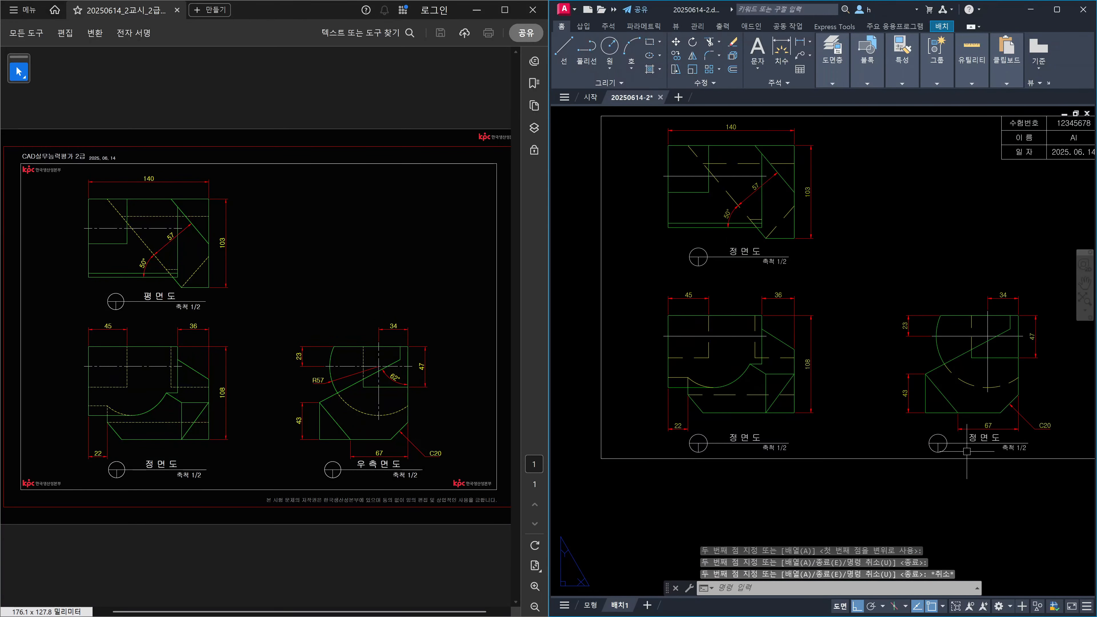
scroll(715, 452, up, 2)
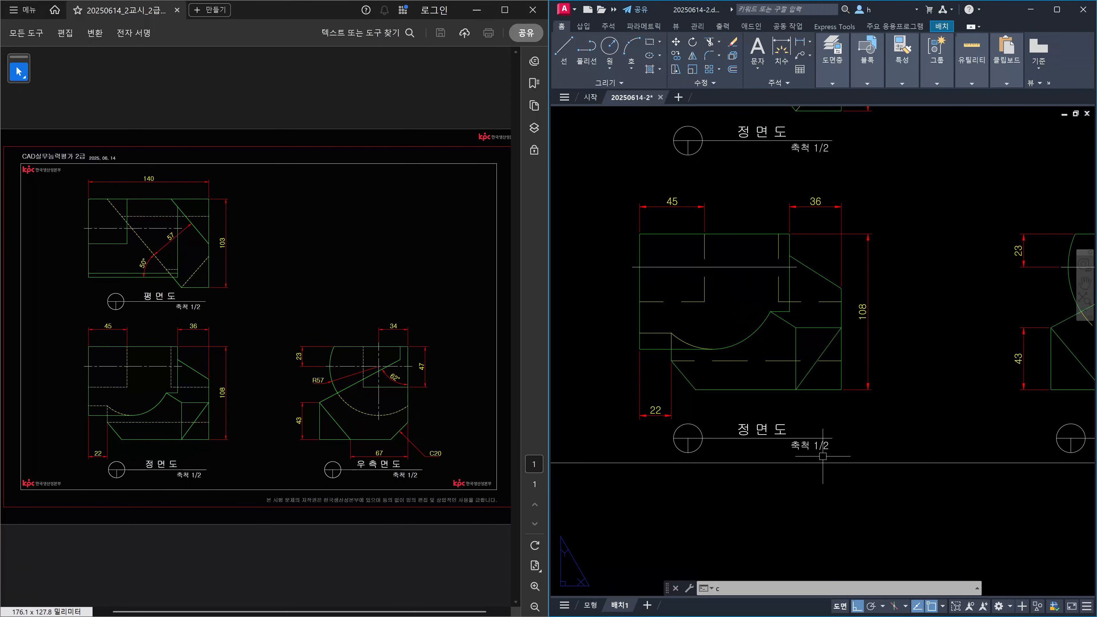
text(o)
key(Return)
key(Escape)
key(Escape)
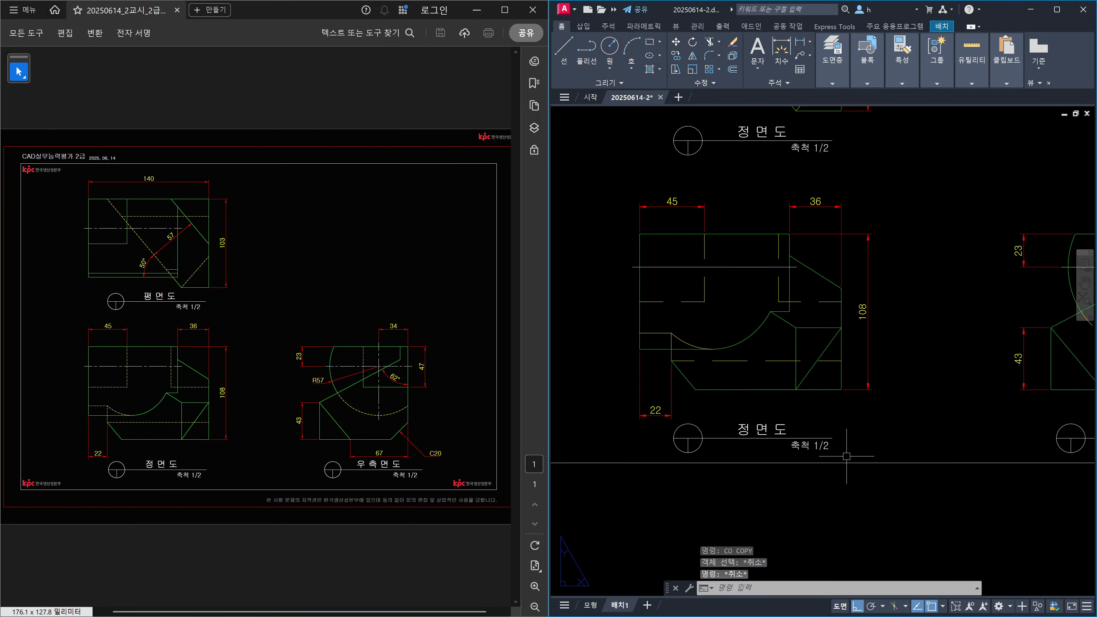
Move the front view's title symbol and texts freely up and to the right, close under the view, with ortho off
text(m)
key(Return)
click(847, 456)
click(752, 407)
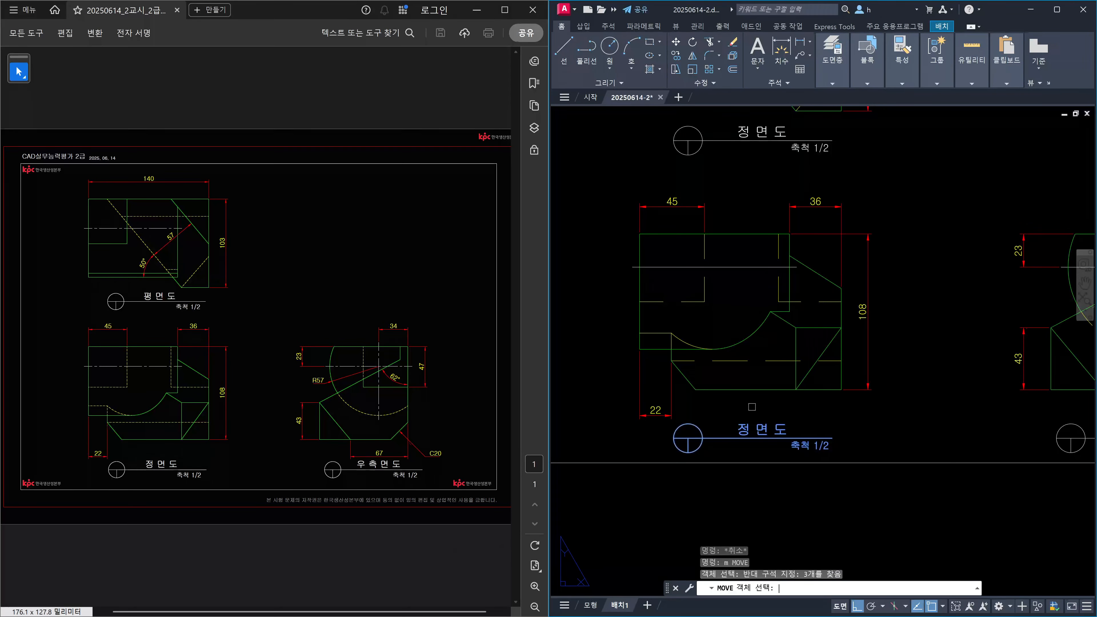
key(Return)
click(742, 444)
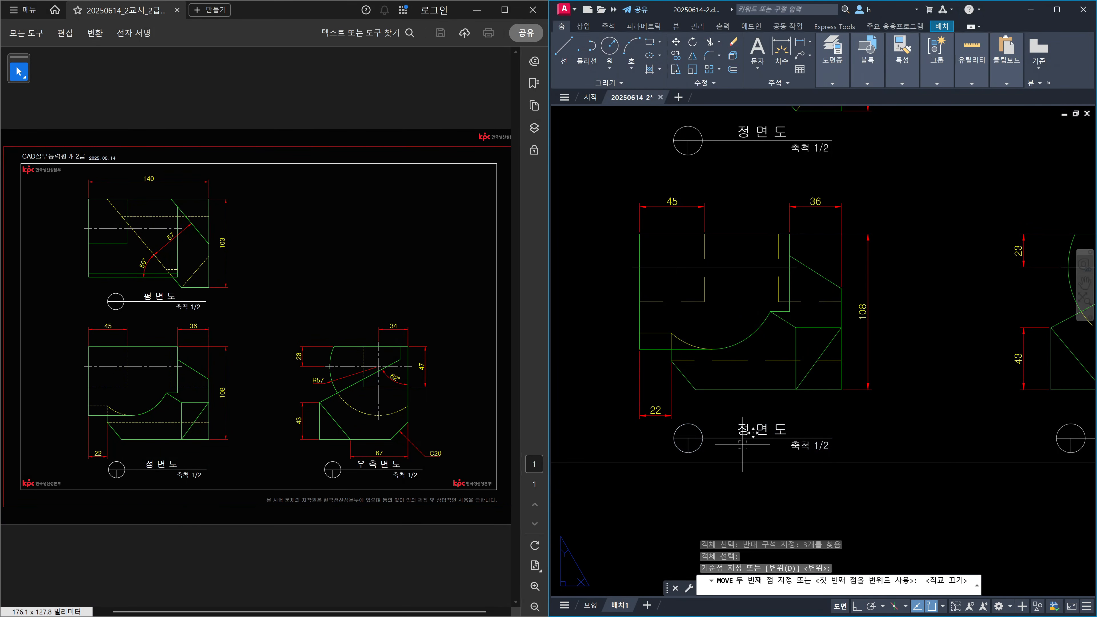
click(772, 415)
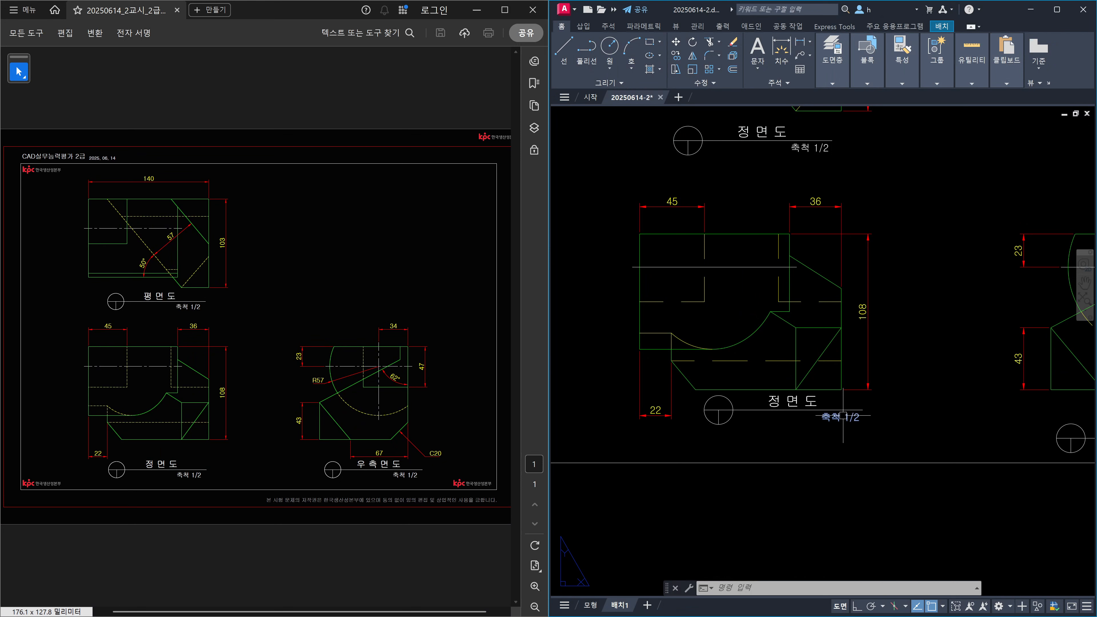
Move the top view's title symbol and texts to the left and slightly up, past the view's left edge
mouse_move(798, 247)
middle_down()
mouse_move(816, 380)
mouse_move(850, 397)
middle_up()
text(m)
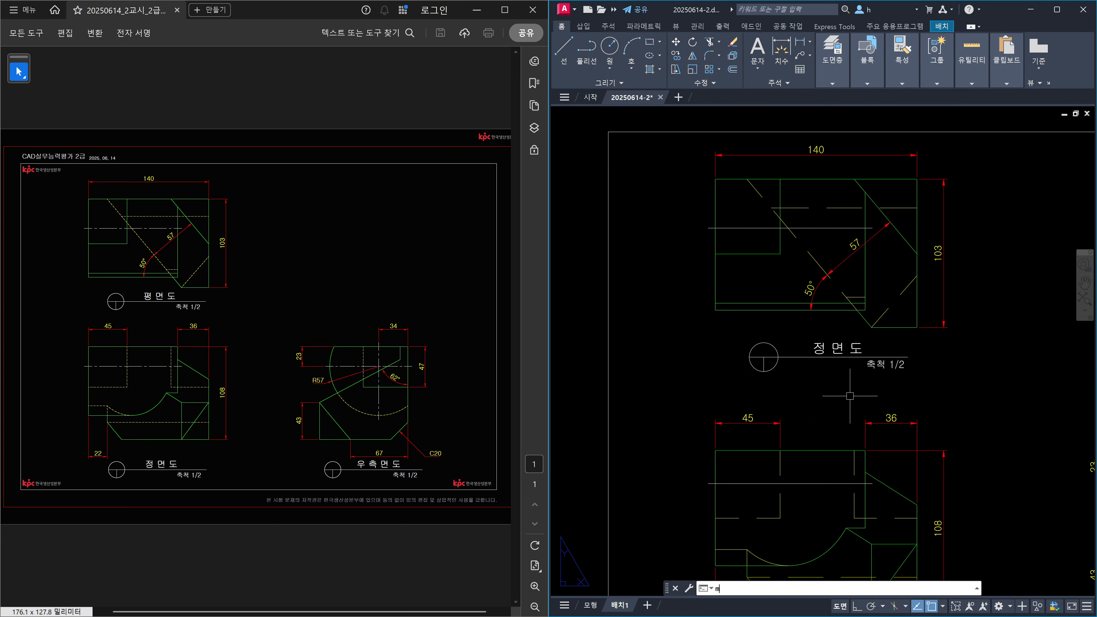
key(Return)
click(878, 384)
click(731, 345)
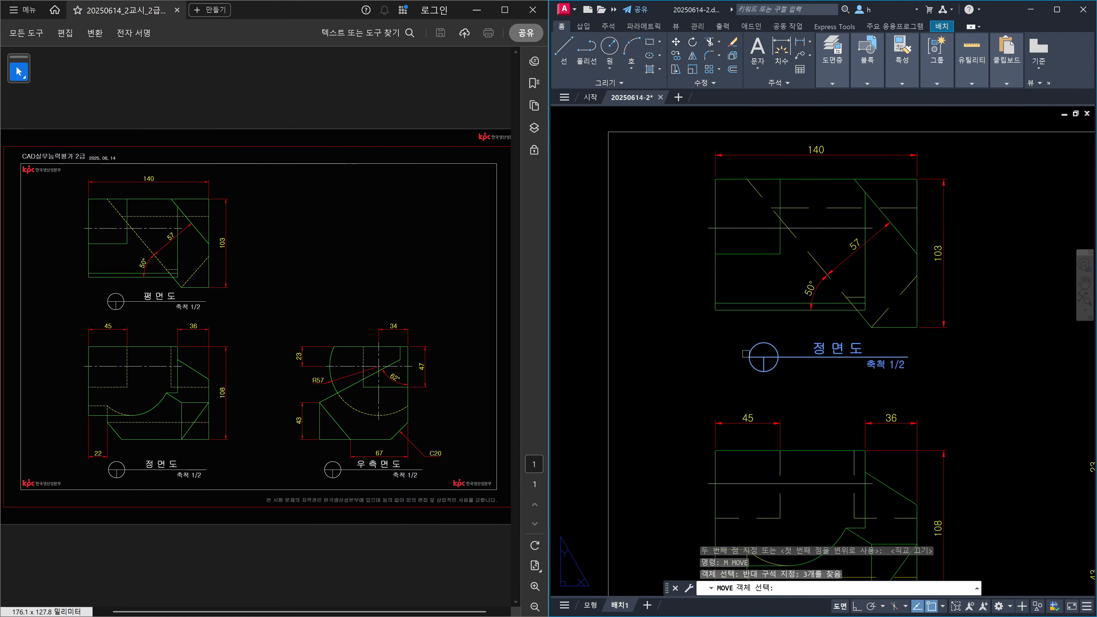
key(Return)
click(844, 395)
click(722, 372)
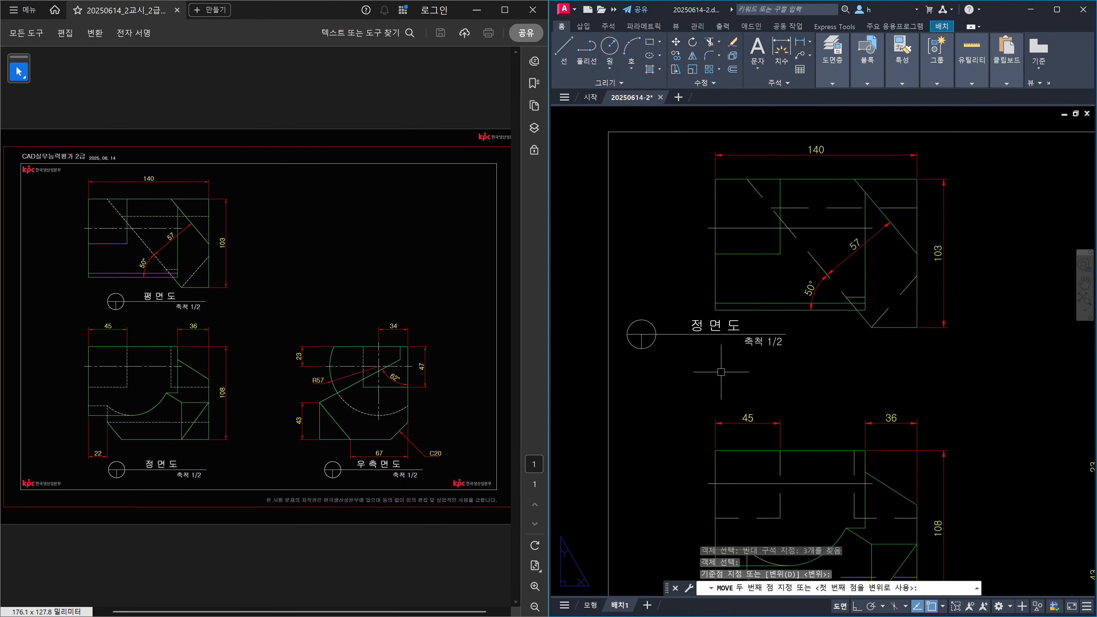
key(Escape)
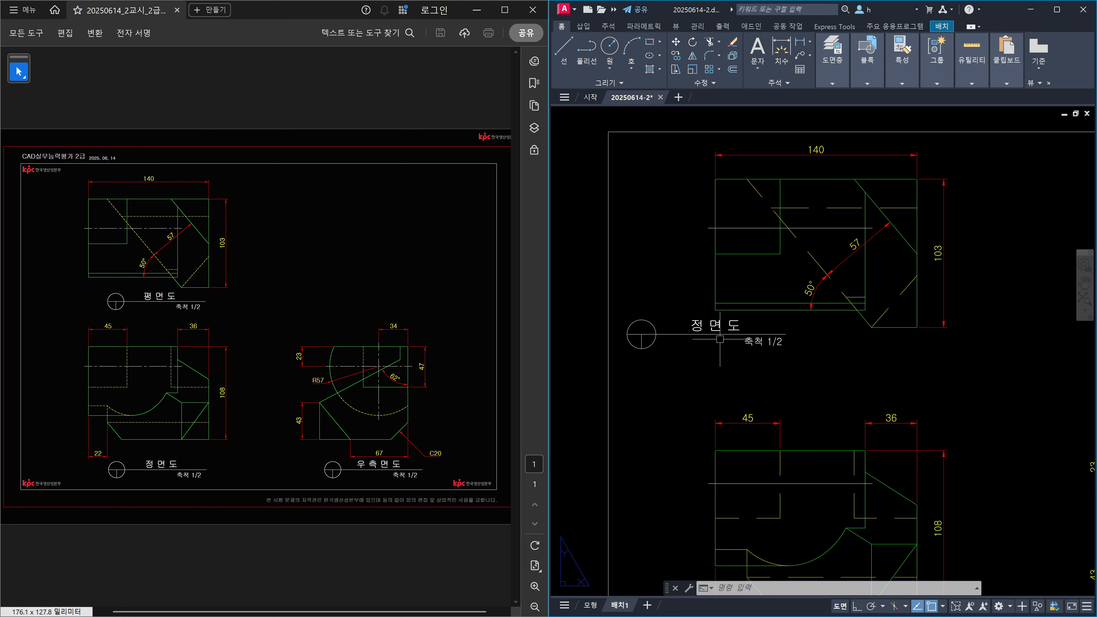
Undo the move of the top view's title set
key(ctrl+z)
key(ctrl+z)
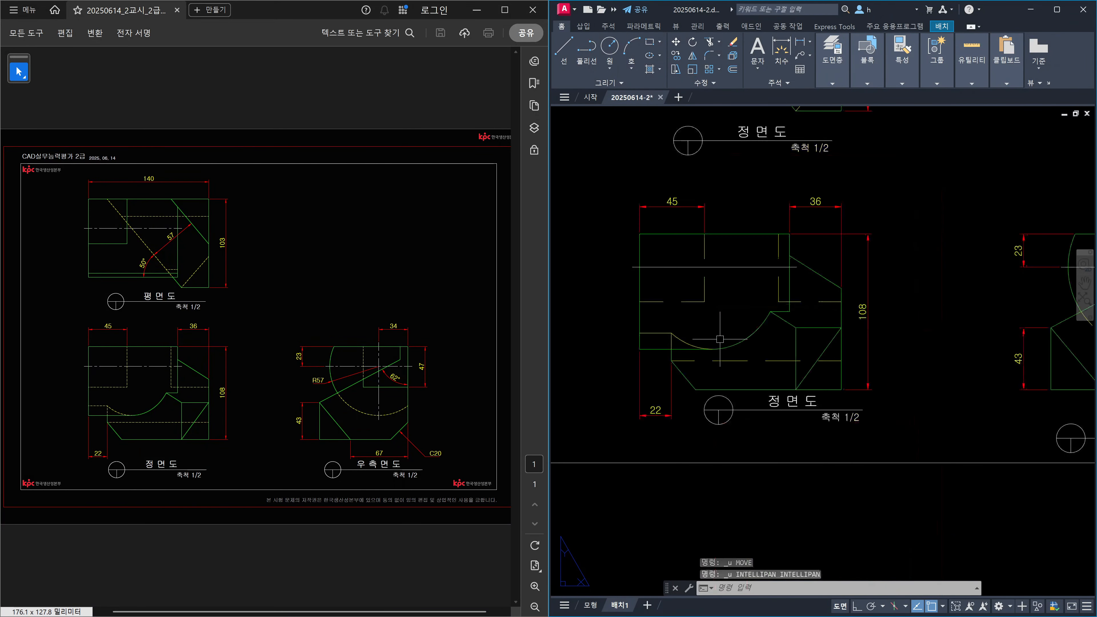
Undo the move of the front view's title set and turn ortho mode back on
key(ctrl+z)
key(F8)
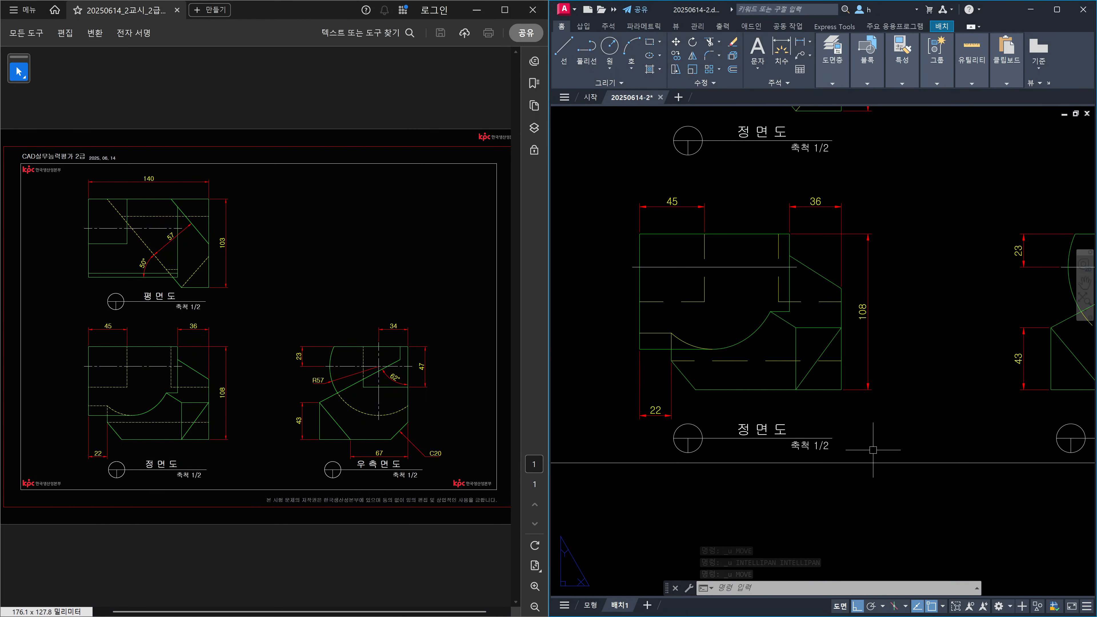
Change the title text below the top view to 평면도
scroll(854, 467, down, 2)
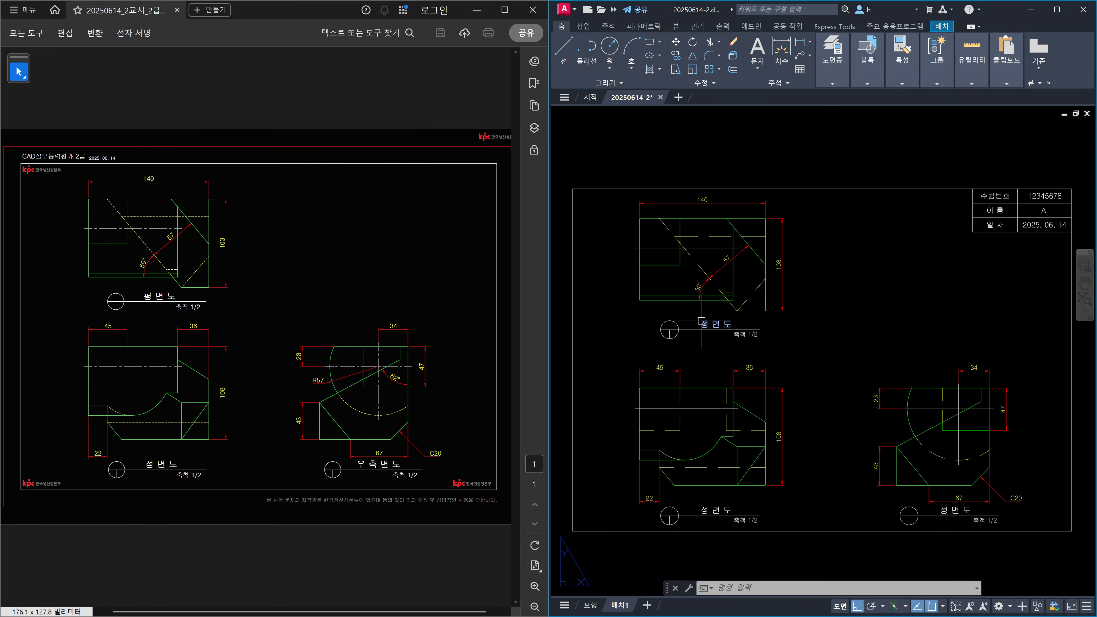
scroll(702, 322, up, 2)
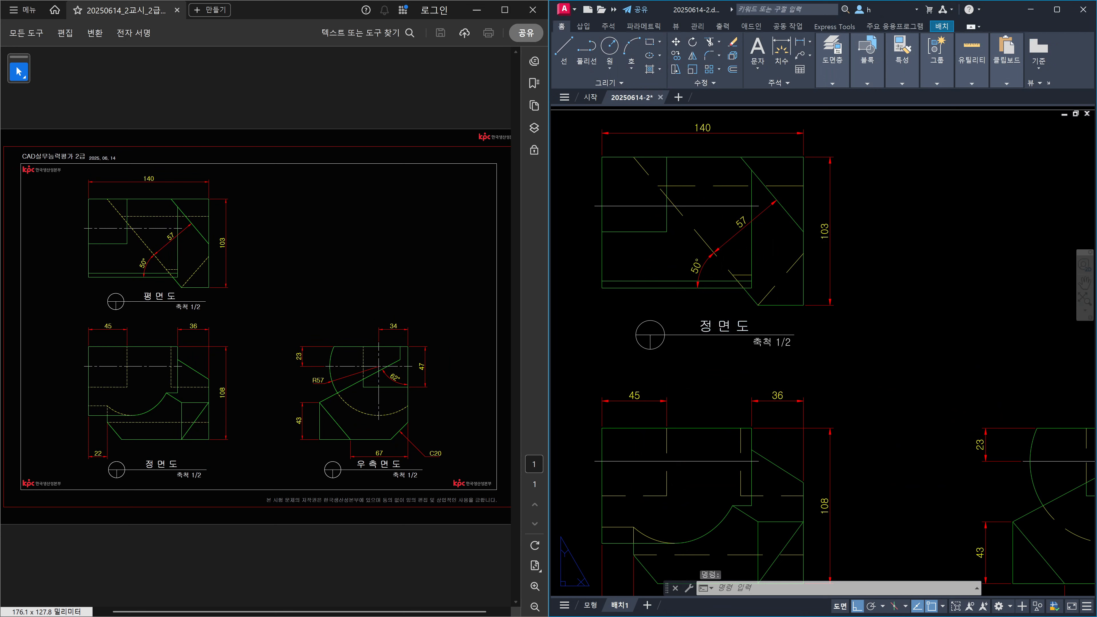
double_click(714, 334)
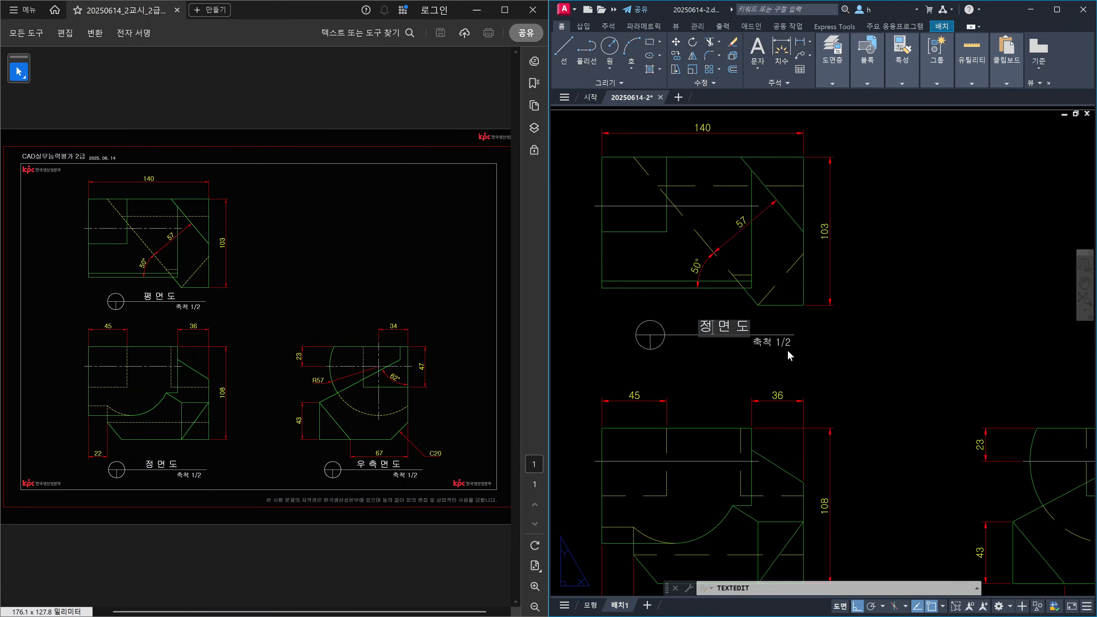
key(BackSpace)
text(평)
click(842, 359)
Change the title text below the right side view to 우측면도 and finish text editing
scroll(853, 371, down, 3)
middle_drag(903, 426, 738, 379)
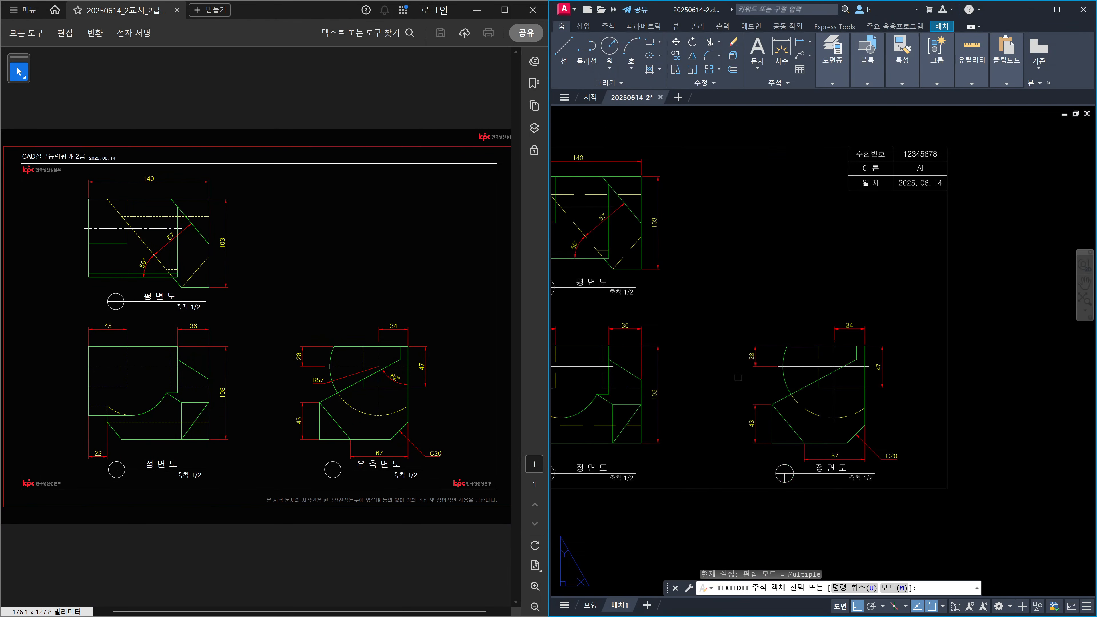
scroll(895, 505, up, 3)
scroll(779, 452, up, 2)
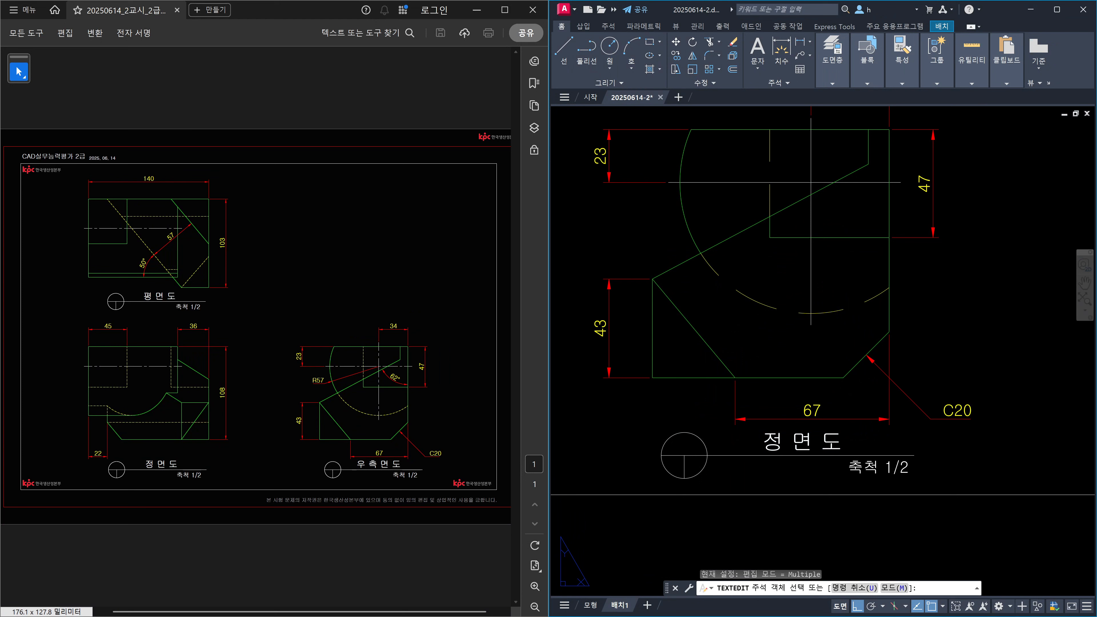
click(780, 450)
click(784, 448)
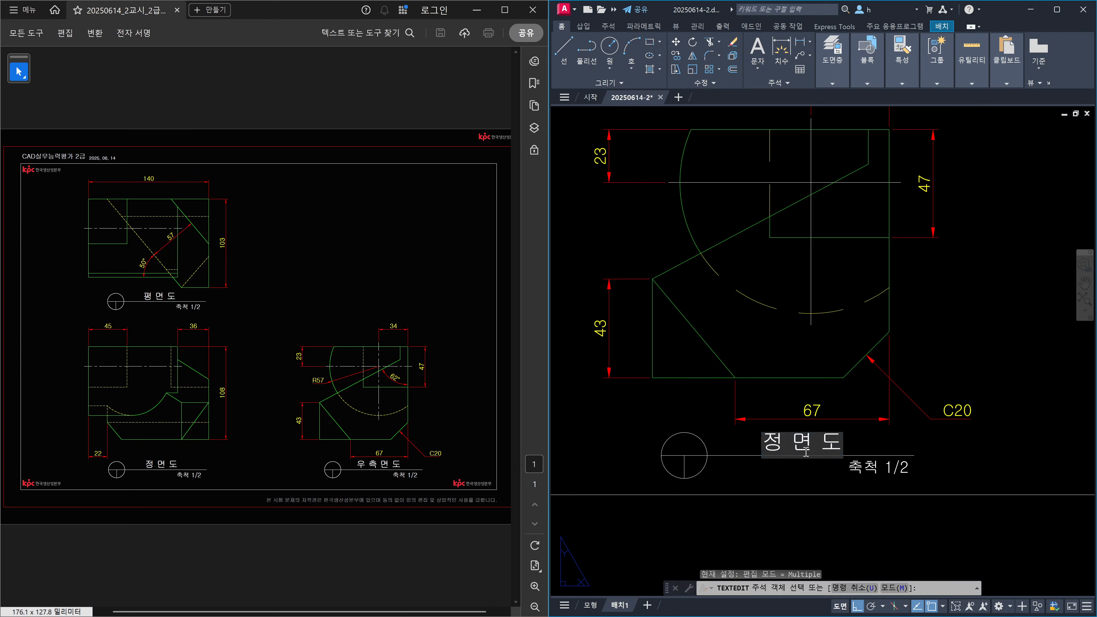
key(BackSpace)
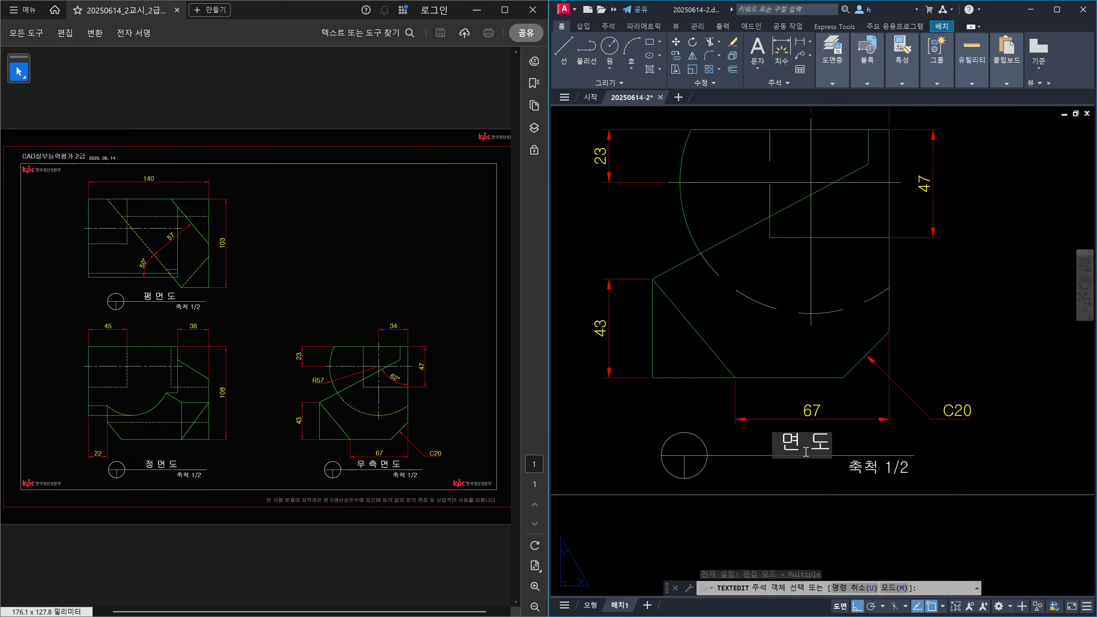
text(dn)
key(BackSpace)
key(BackSpace)
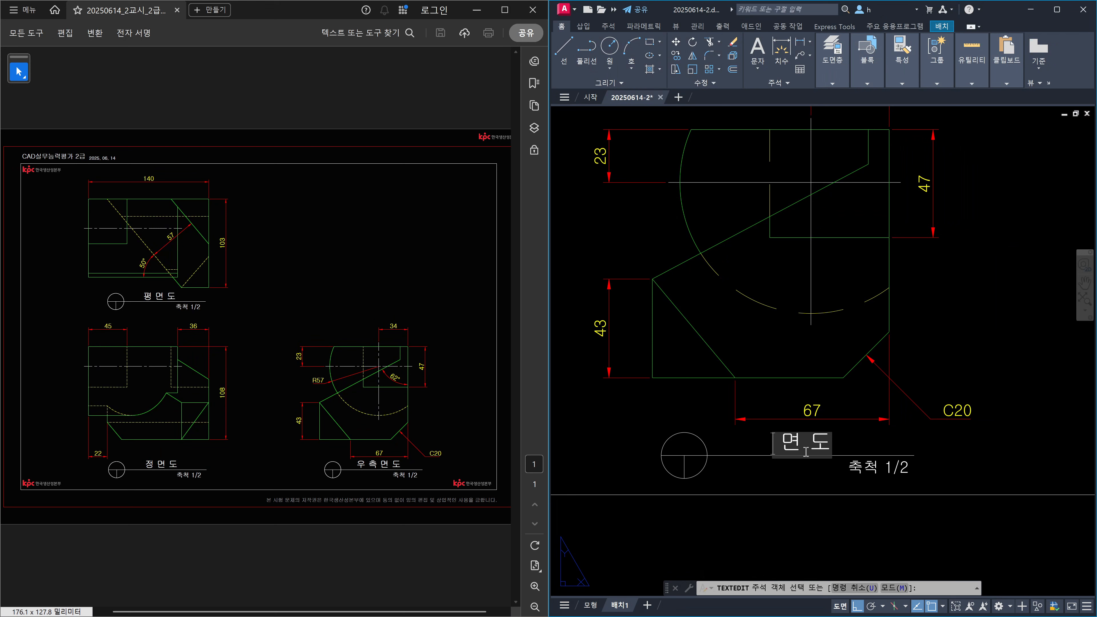
text(우측)
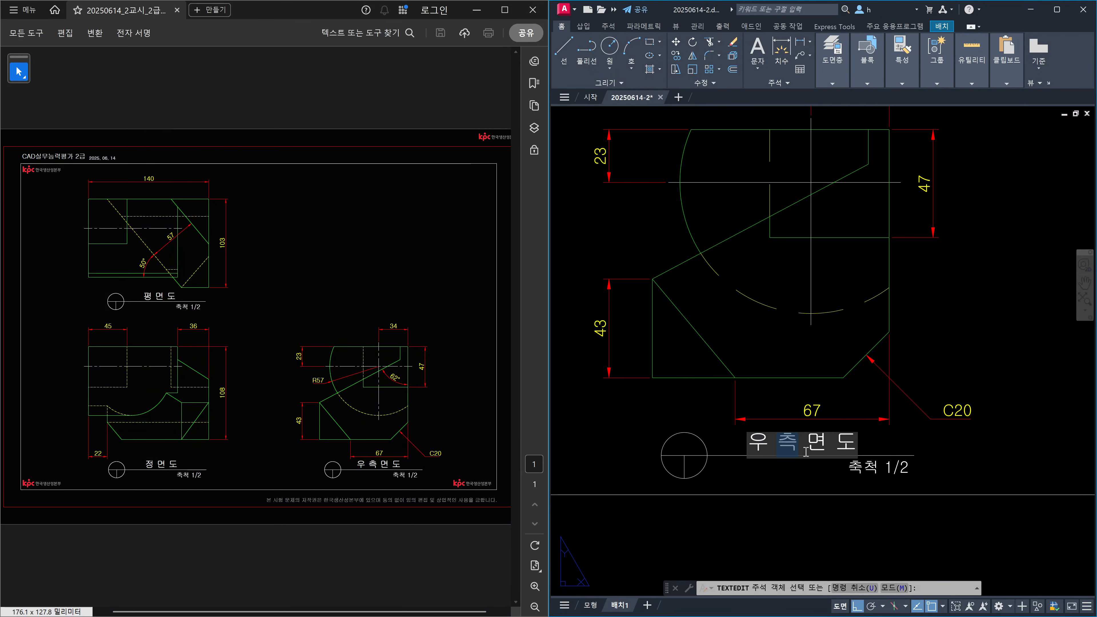
click(847, 366)
key(Escape)
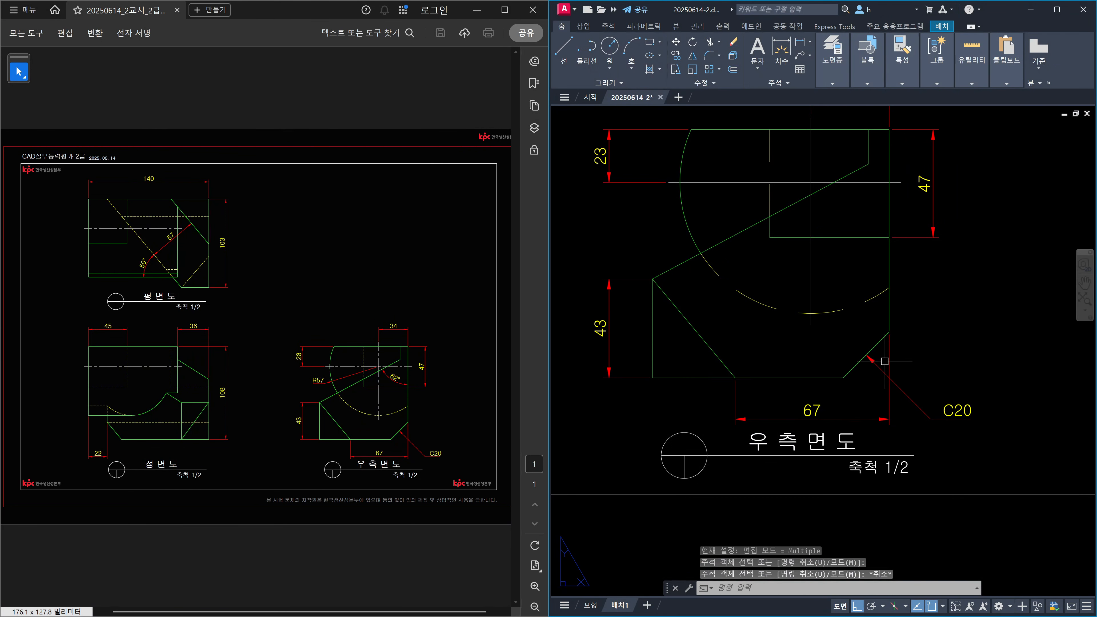
Fit the whole sheet in the view and set the global linetype scale to 0.25
text(z)
key(Return)
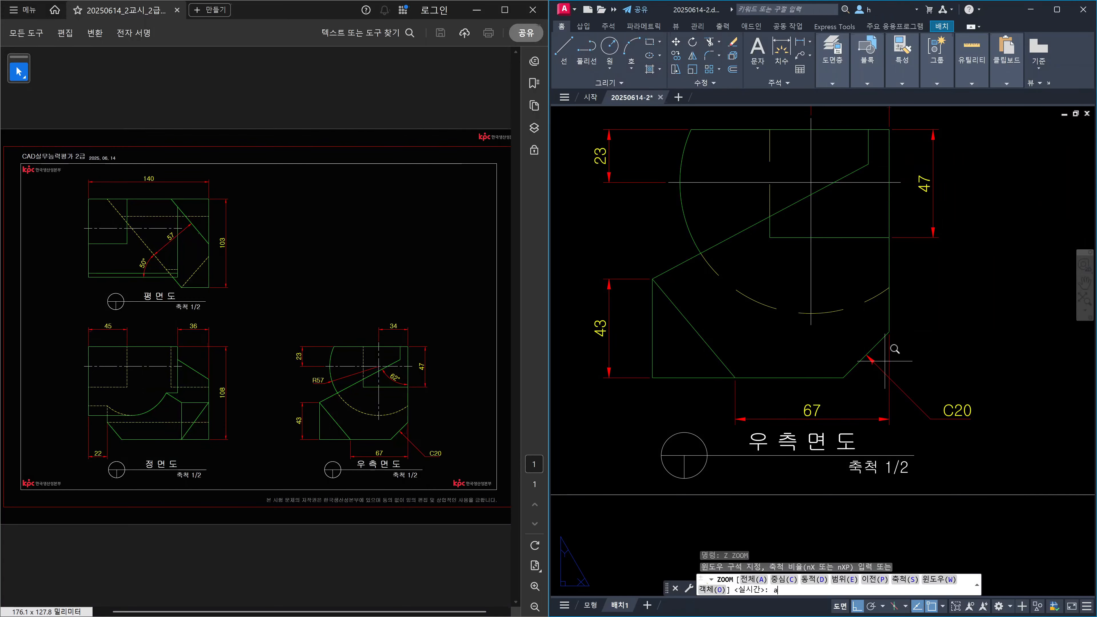
text(e)
key(Return)
text(a)
key(Return)
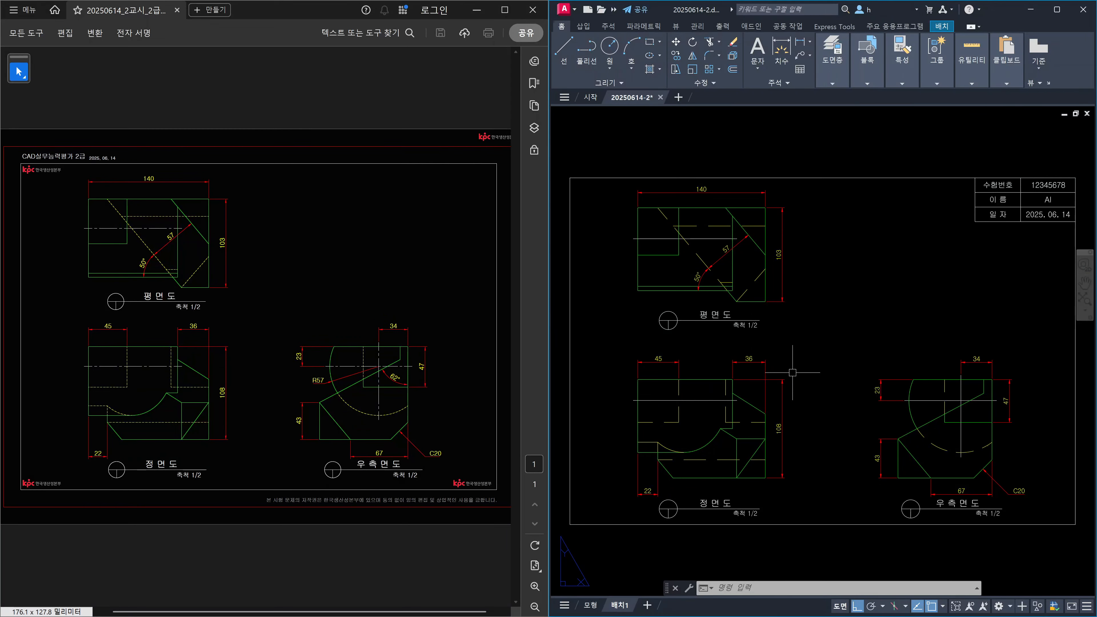
text(lt)
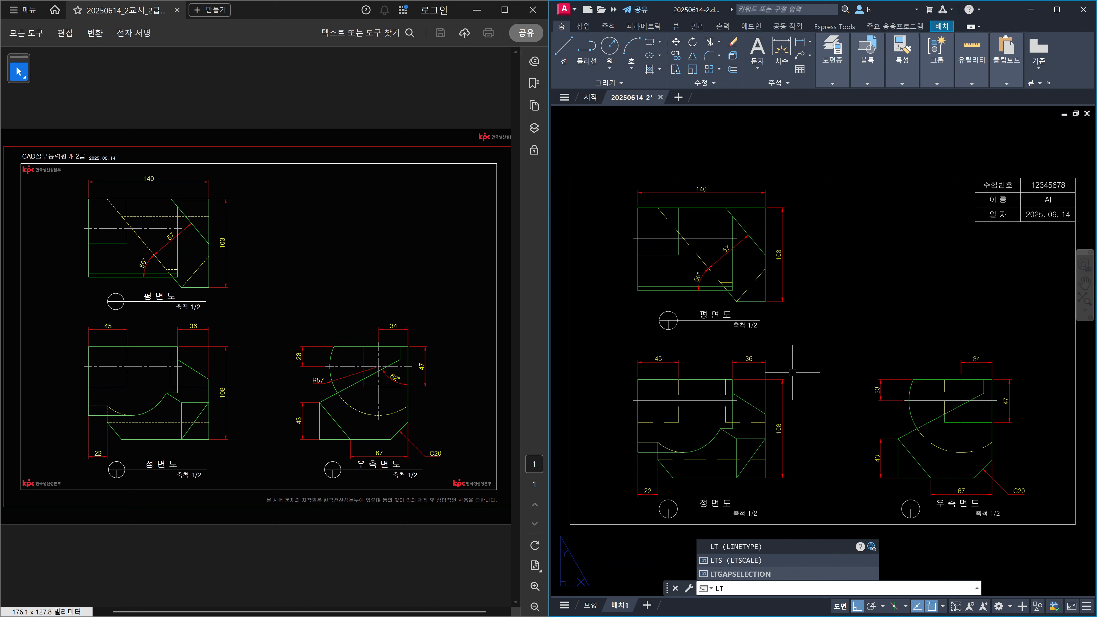
text(s)
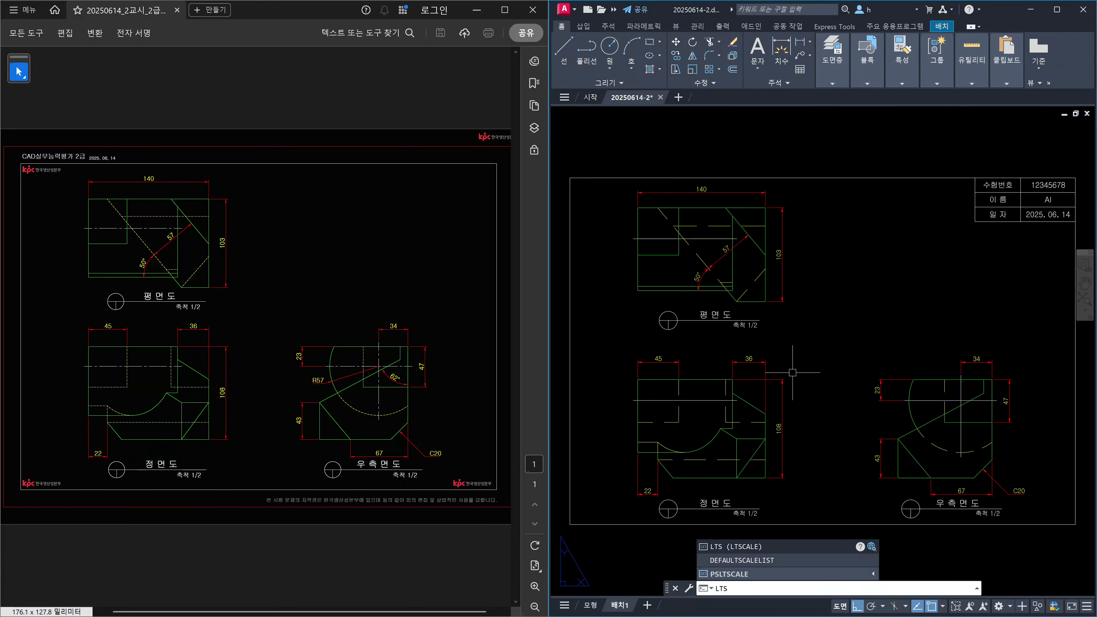
key(Return)
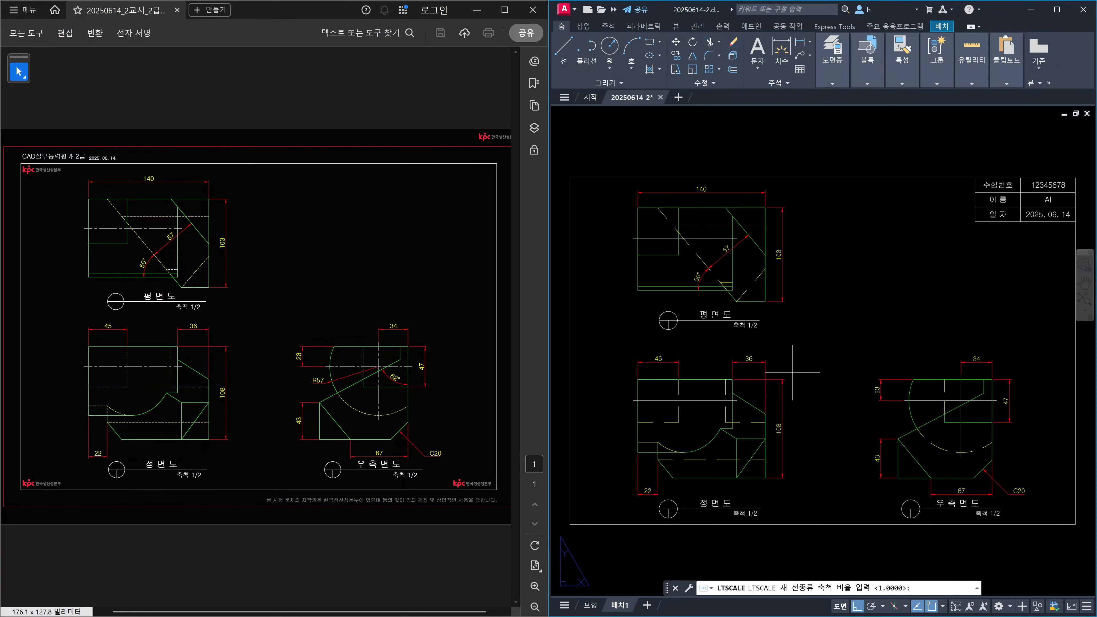
text(0.25)
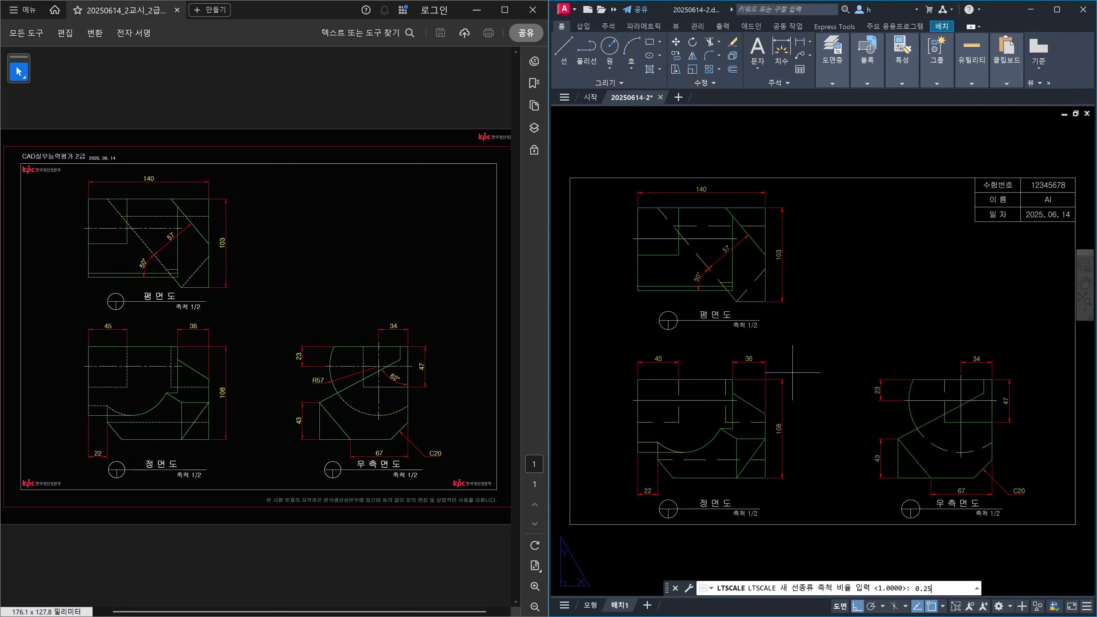
key(Return)
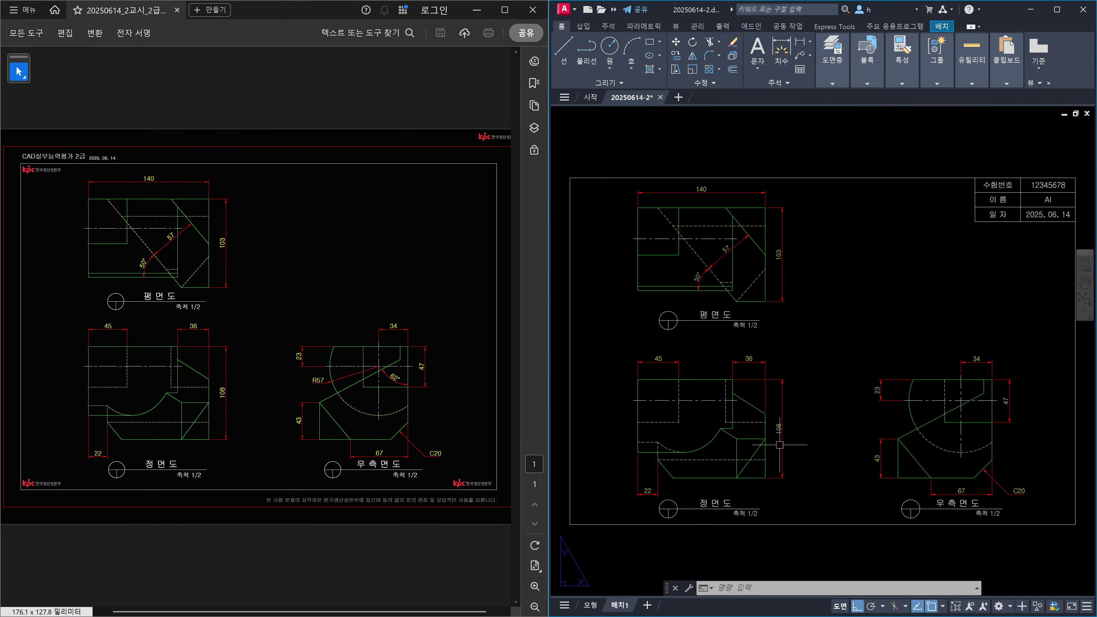
Fine-tune the global linetype scale to 0.24
text(lts)
key(Return)
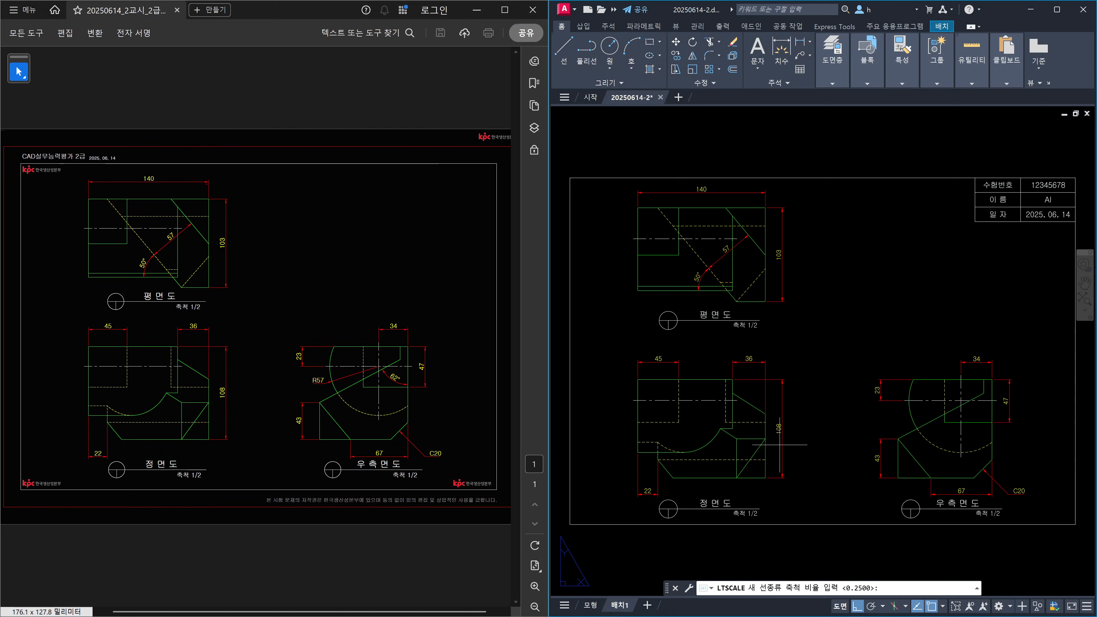
key(Return)
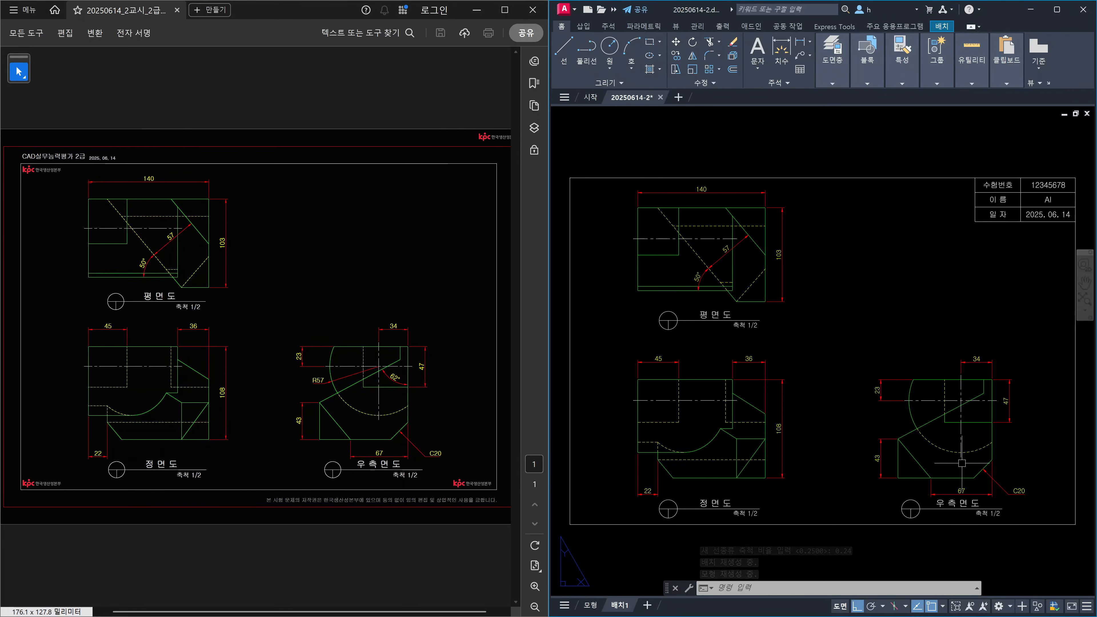
key(Escape)
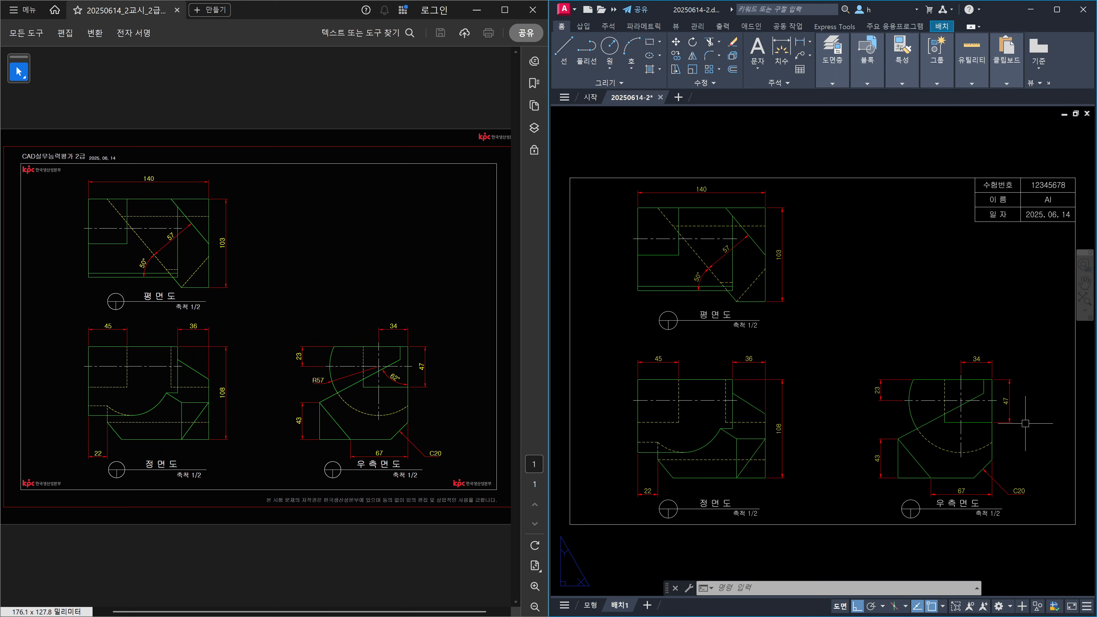
Modify the page setup of 배치1 to use the DWG To PDF.pc3 plotter and the ISO full-page A4 (297.00 x 210.00 mm) paper
text(PAGESe)
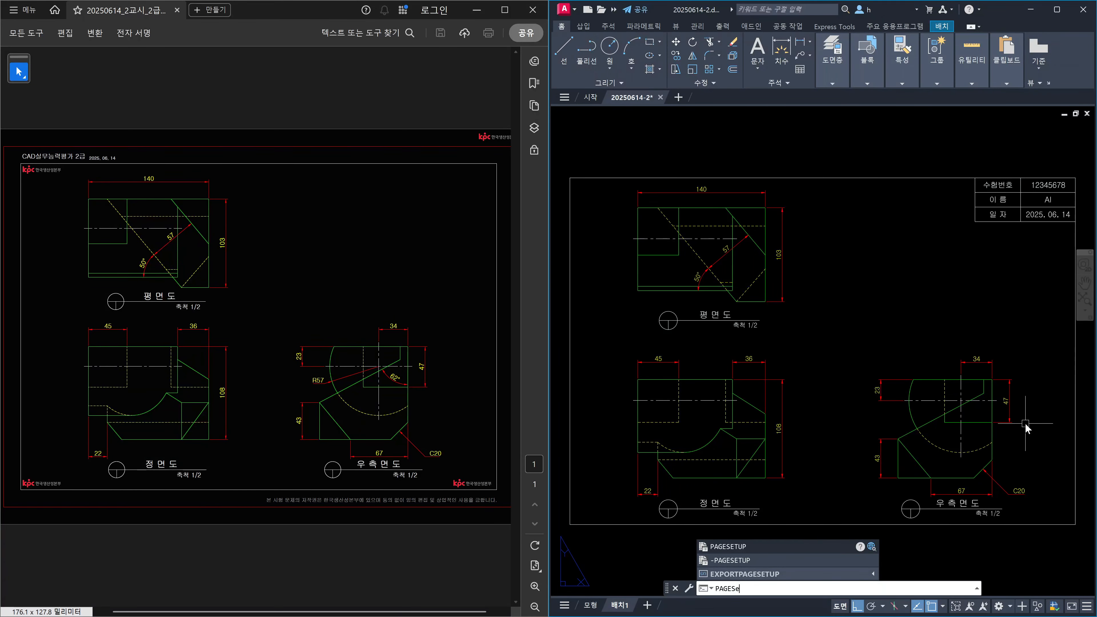
key(Return)
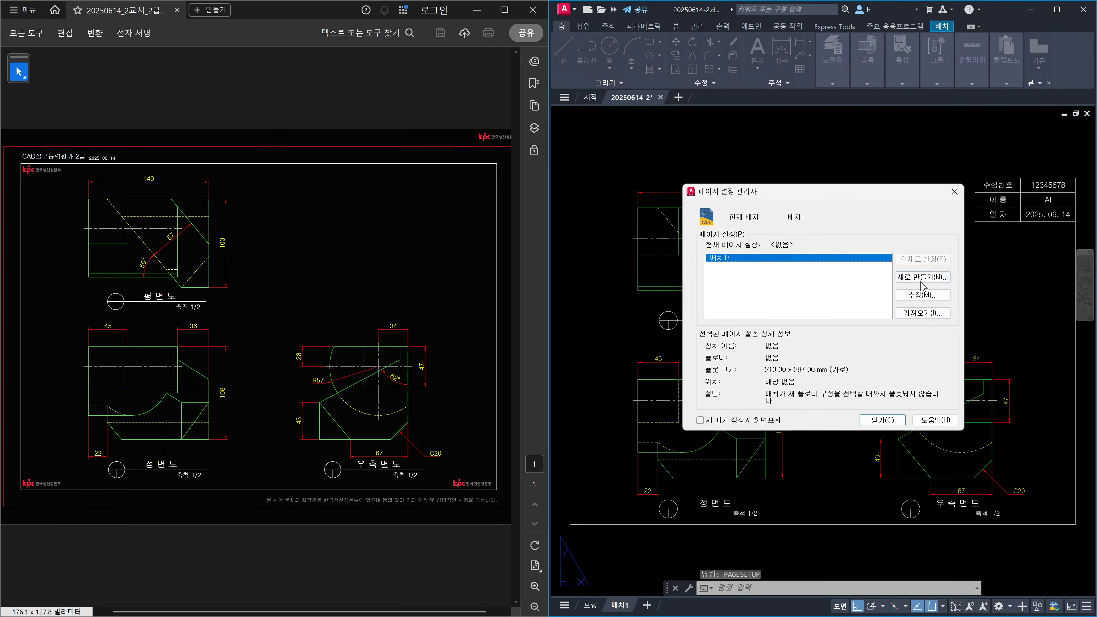
click(920, 296)
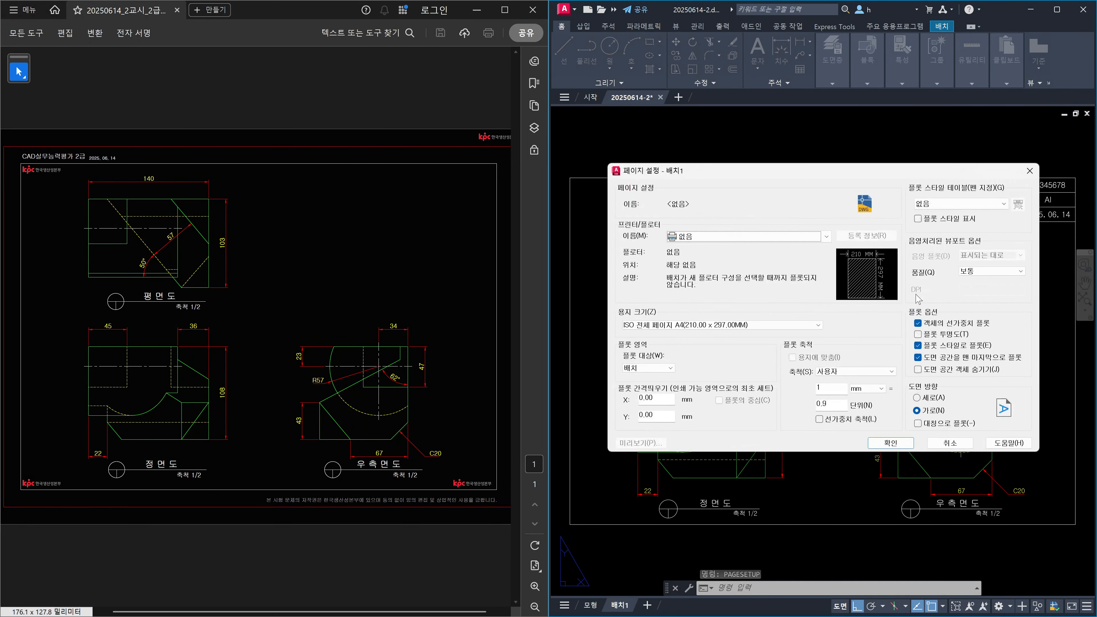
click(747, 238)
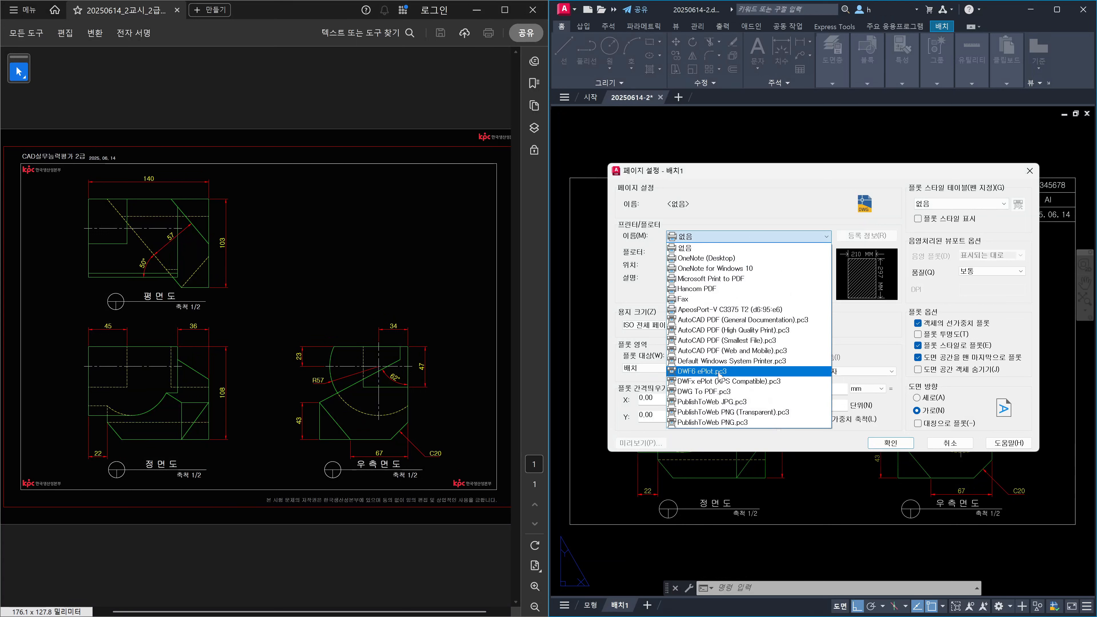
click(720, 392)
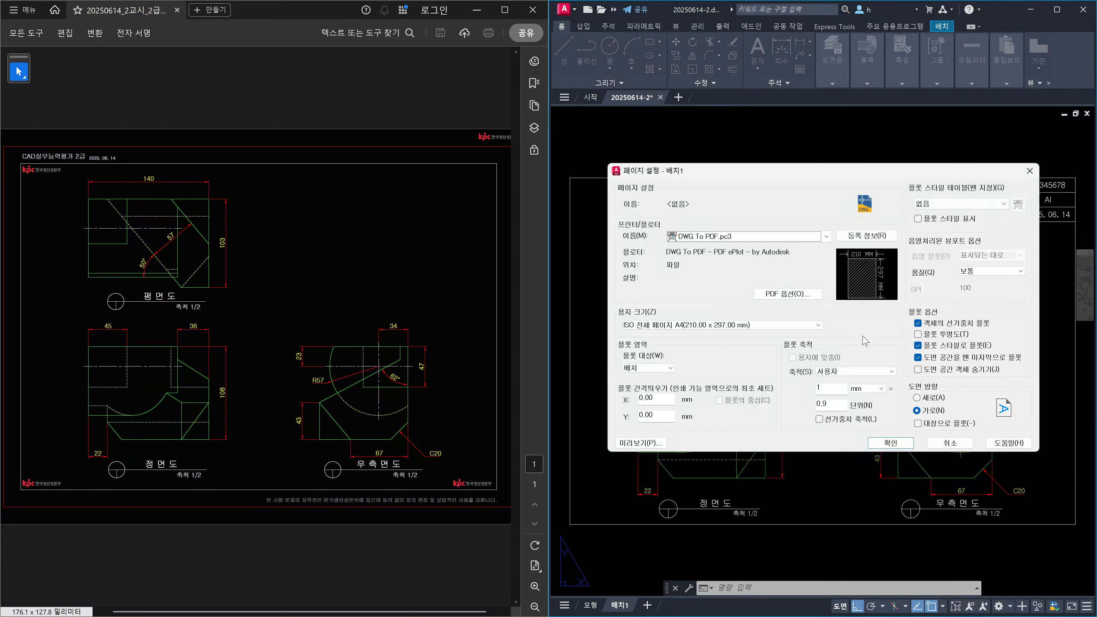
click(778, 330)
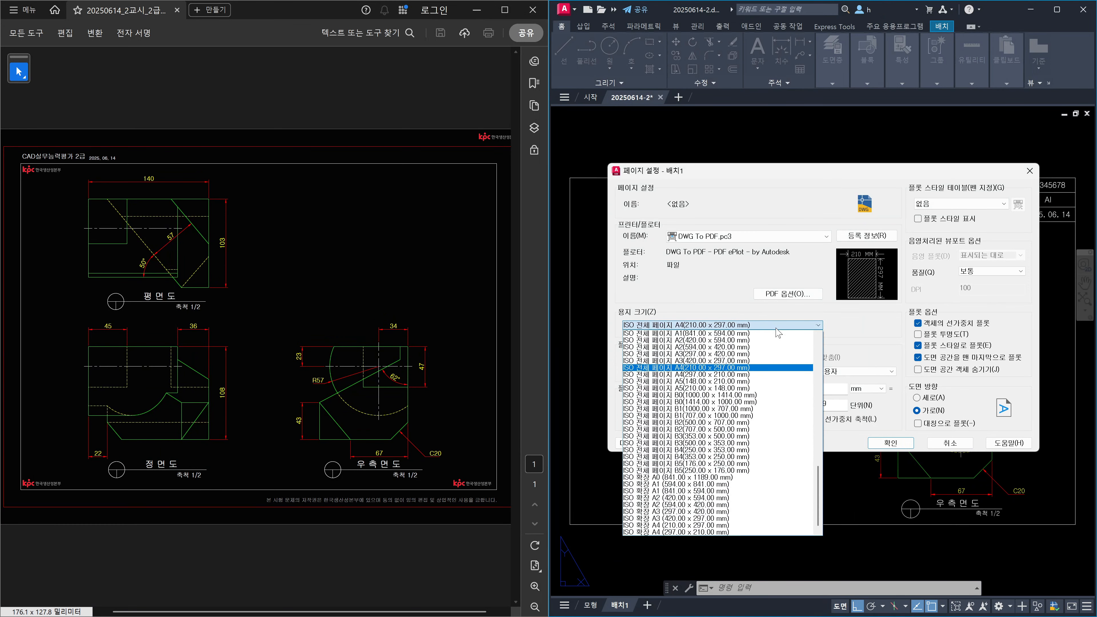
click(701, 374)
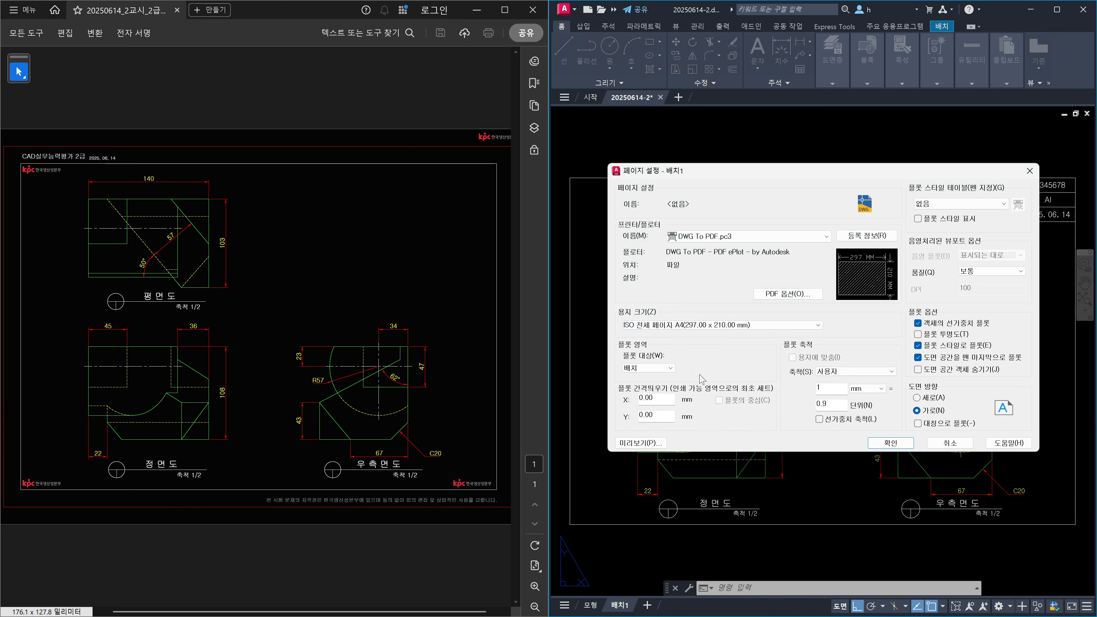
Set the layout to plot its extents centred at 1:1 with the monochrome.ctb plot style, and apply the page setup
click(651, 369)
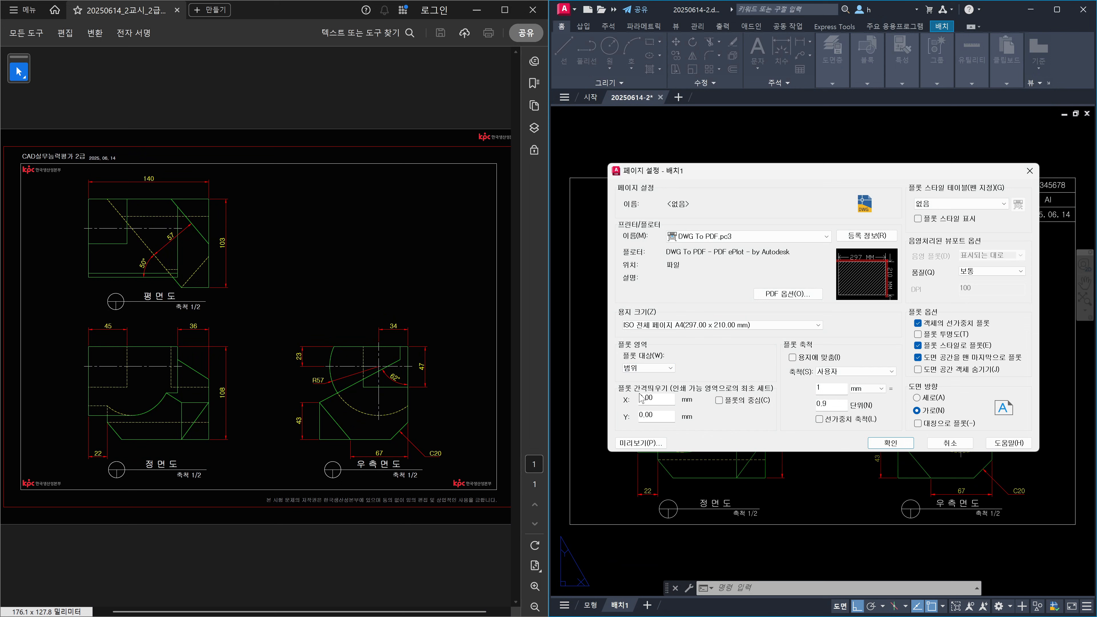
click(719, 401)
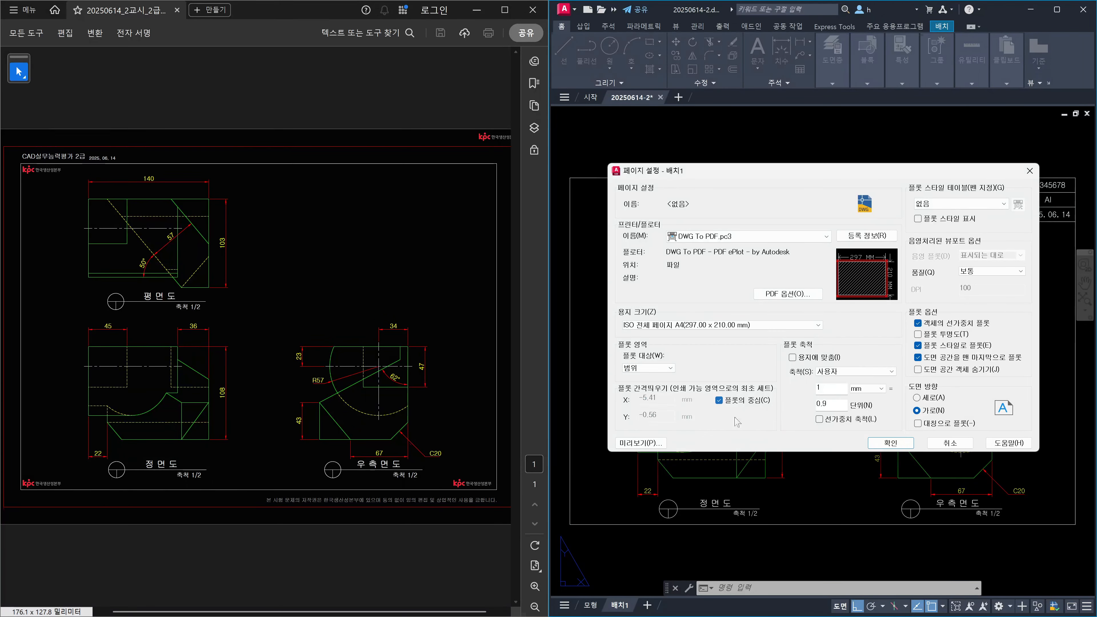
click(854, 373)
click(847, 387)
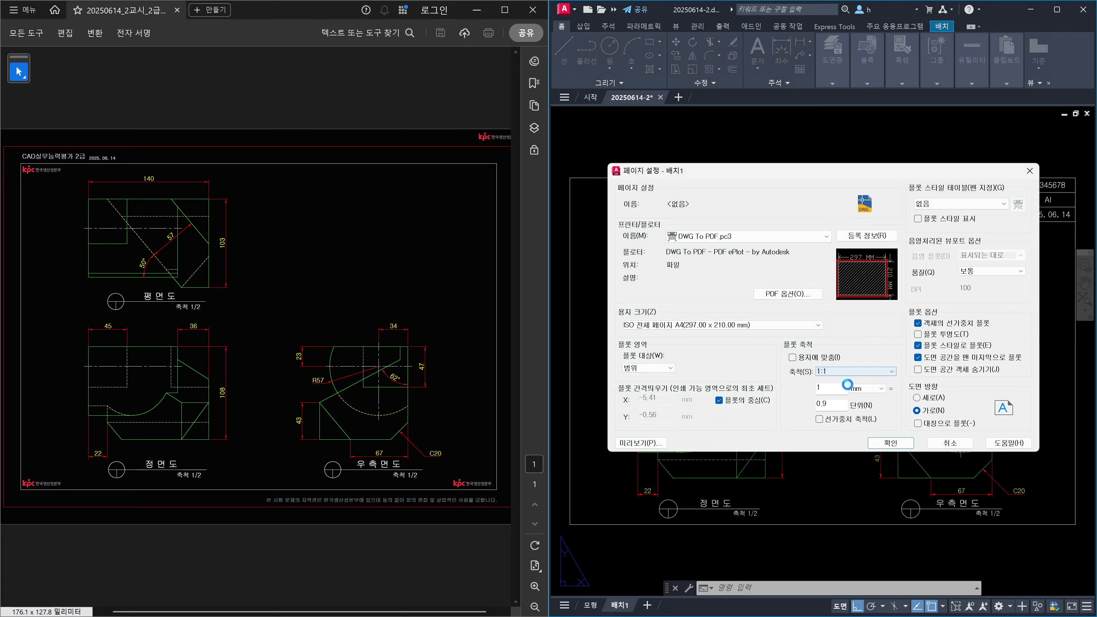
click(963, 205)
click(962, 266)
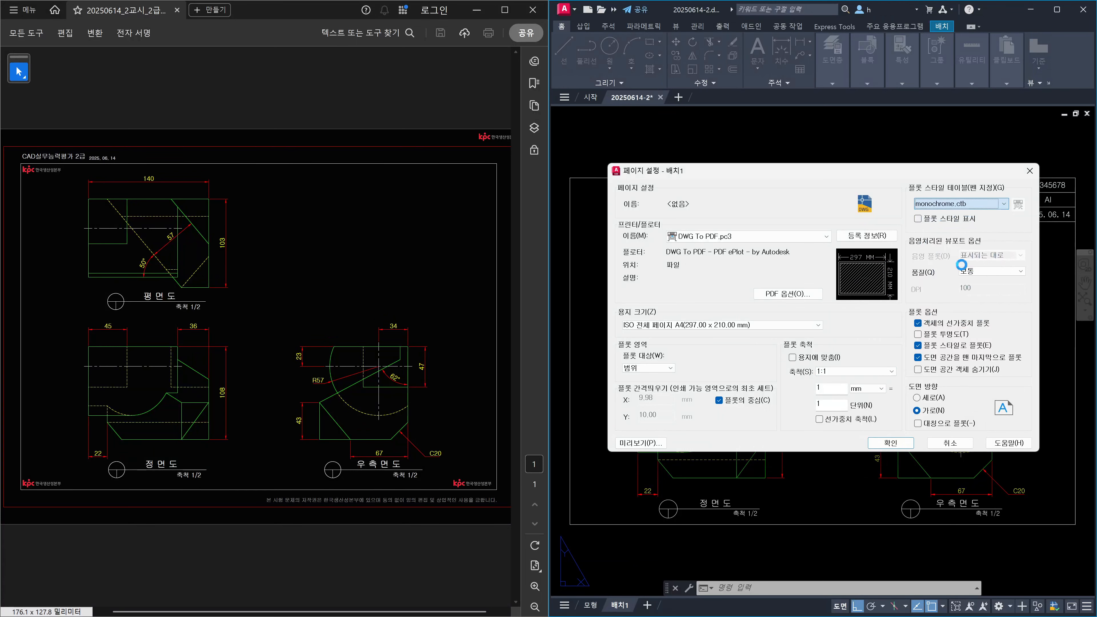
click(905, 443)
click(891, 423)
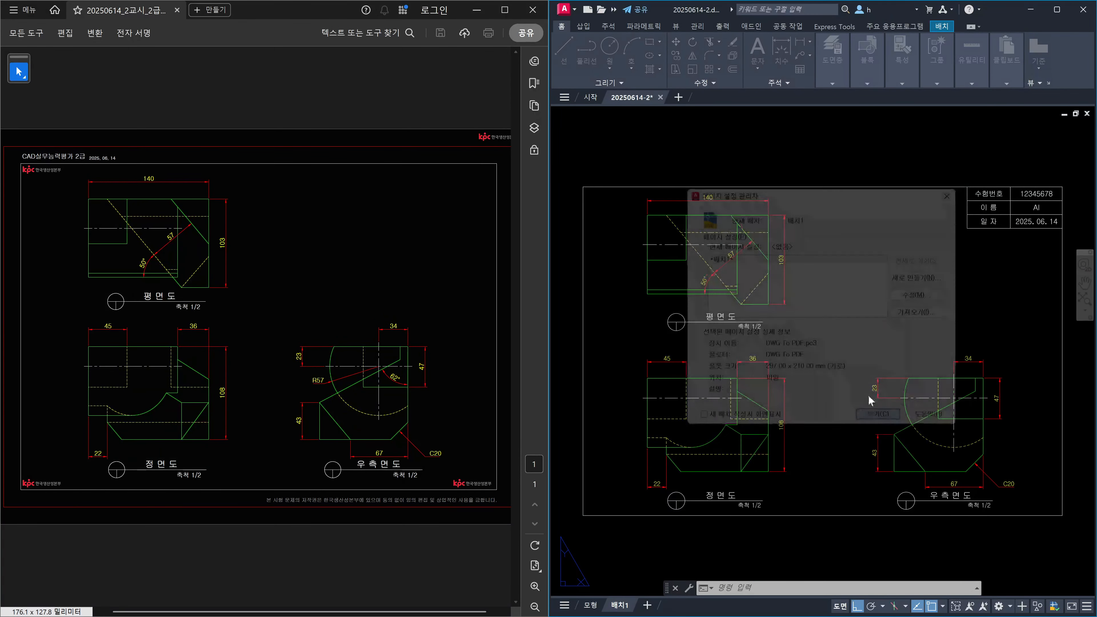
Zoom to show the entire layout sheet and save the drawing
text(z)
key(Return)
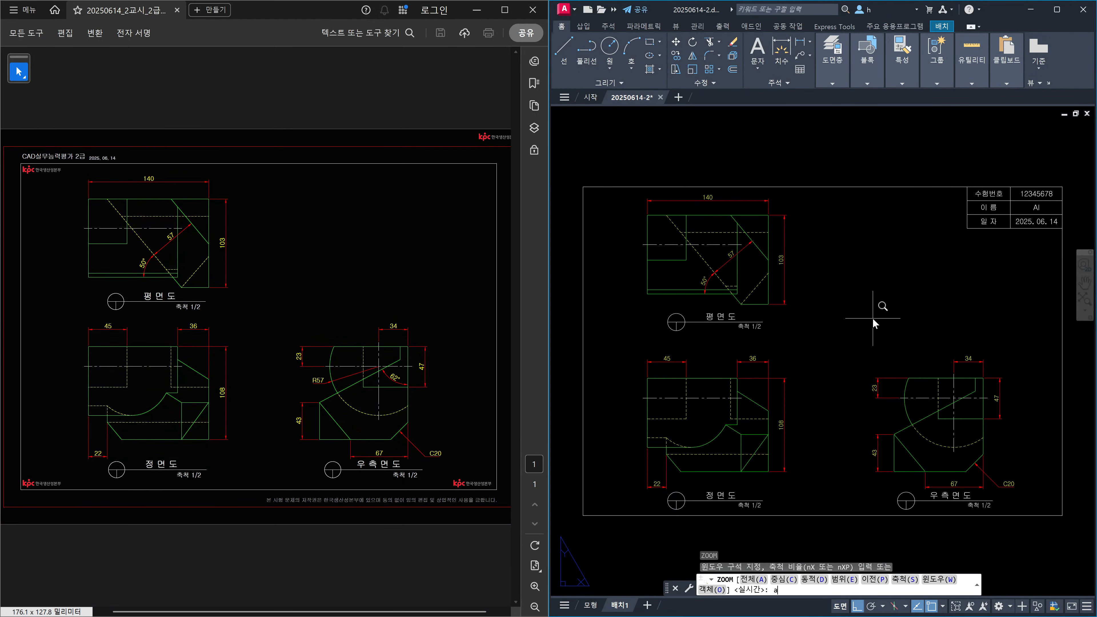
text(a)
key(Return)
key(ctrl+s)
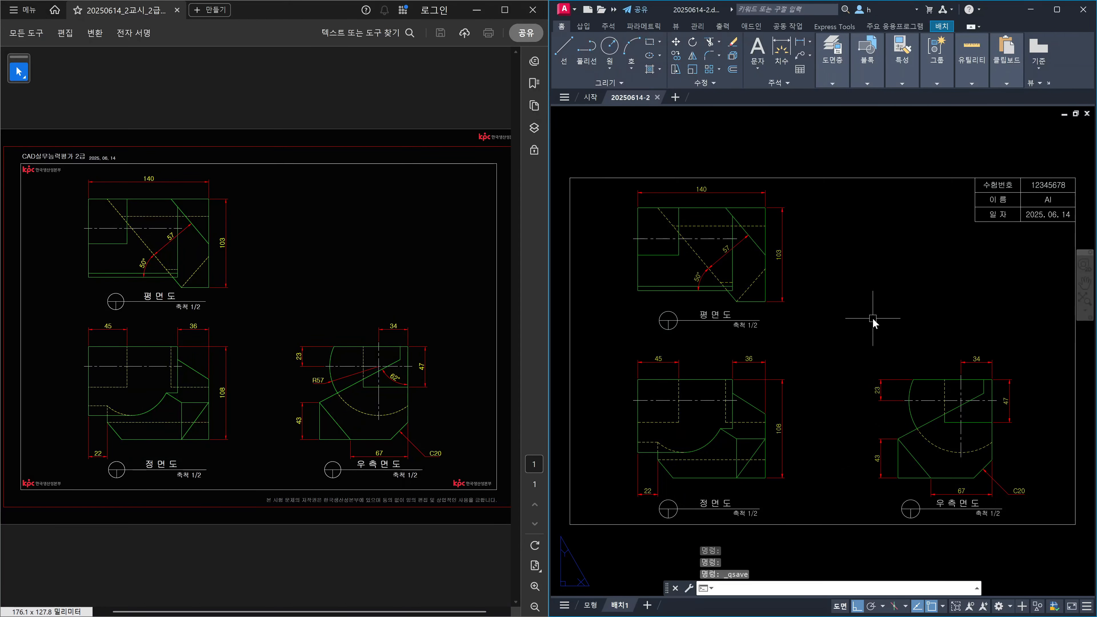